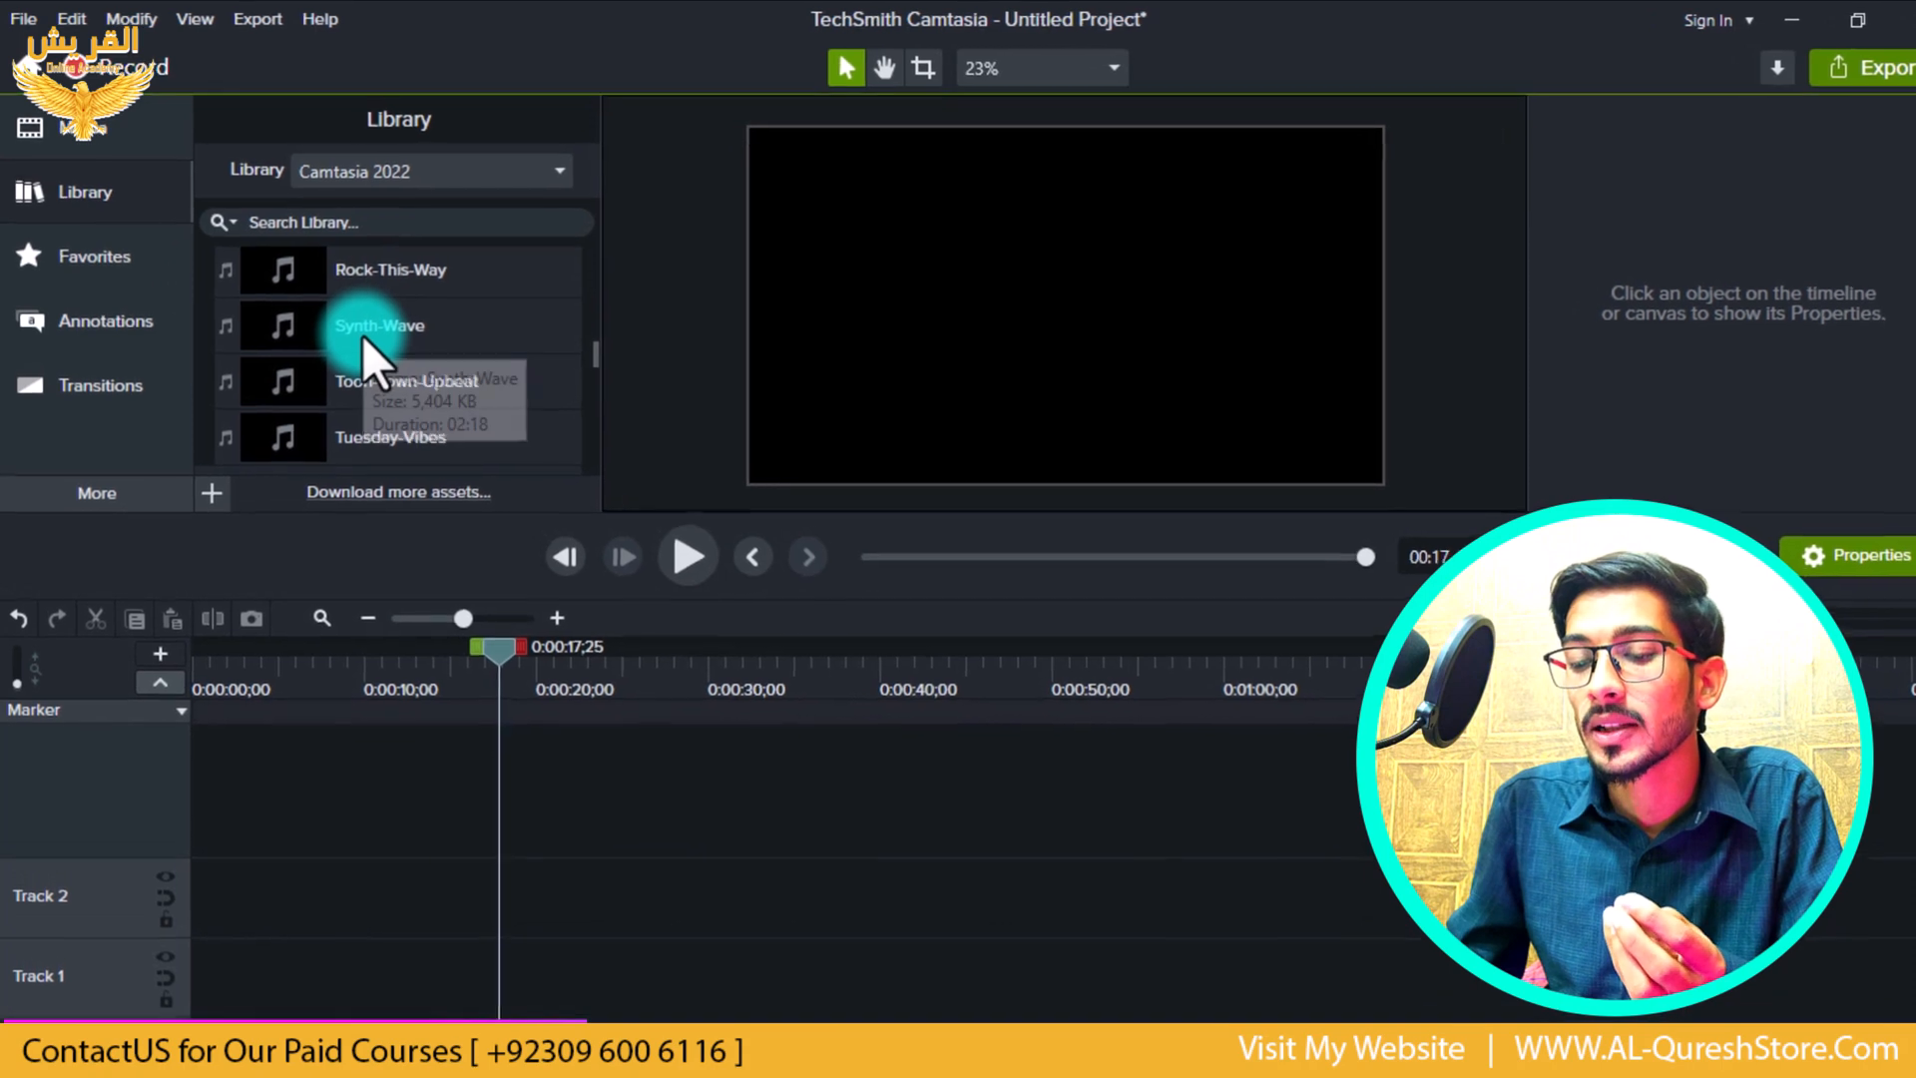
- Preview the Groovy-Sample-Platter track from the library's Audio folder, and close the preview
scroll(367, 339, "up", 5)
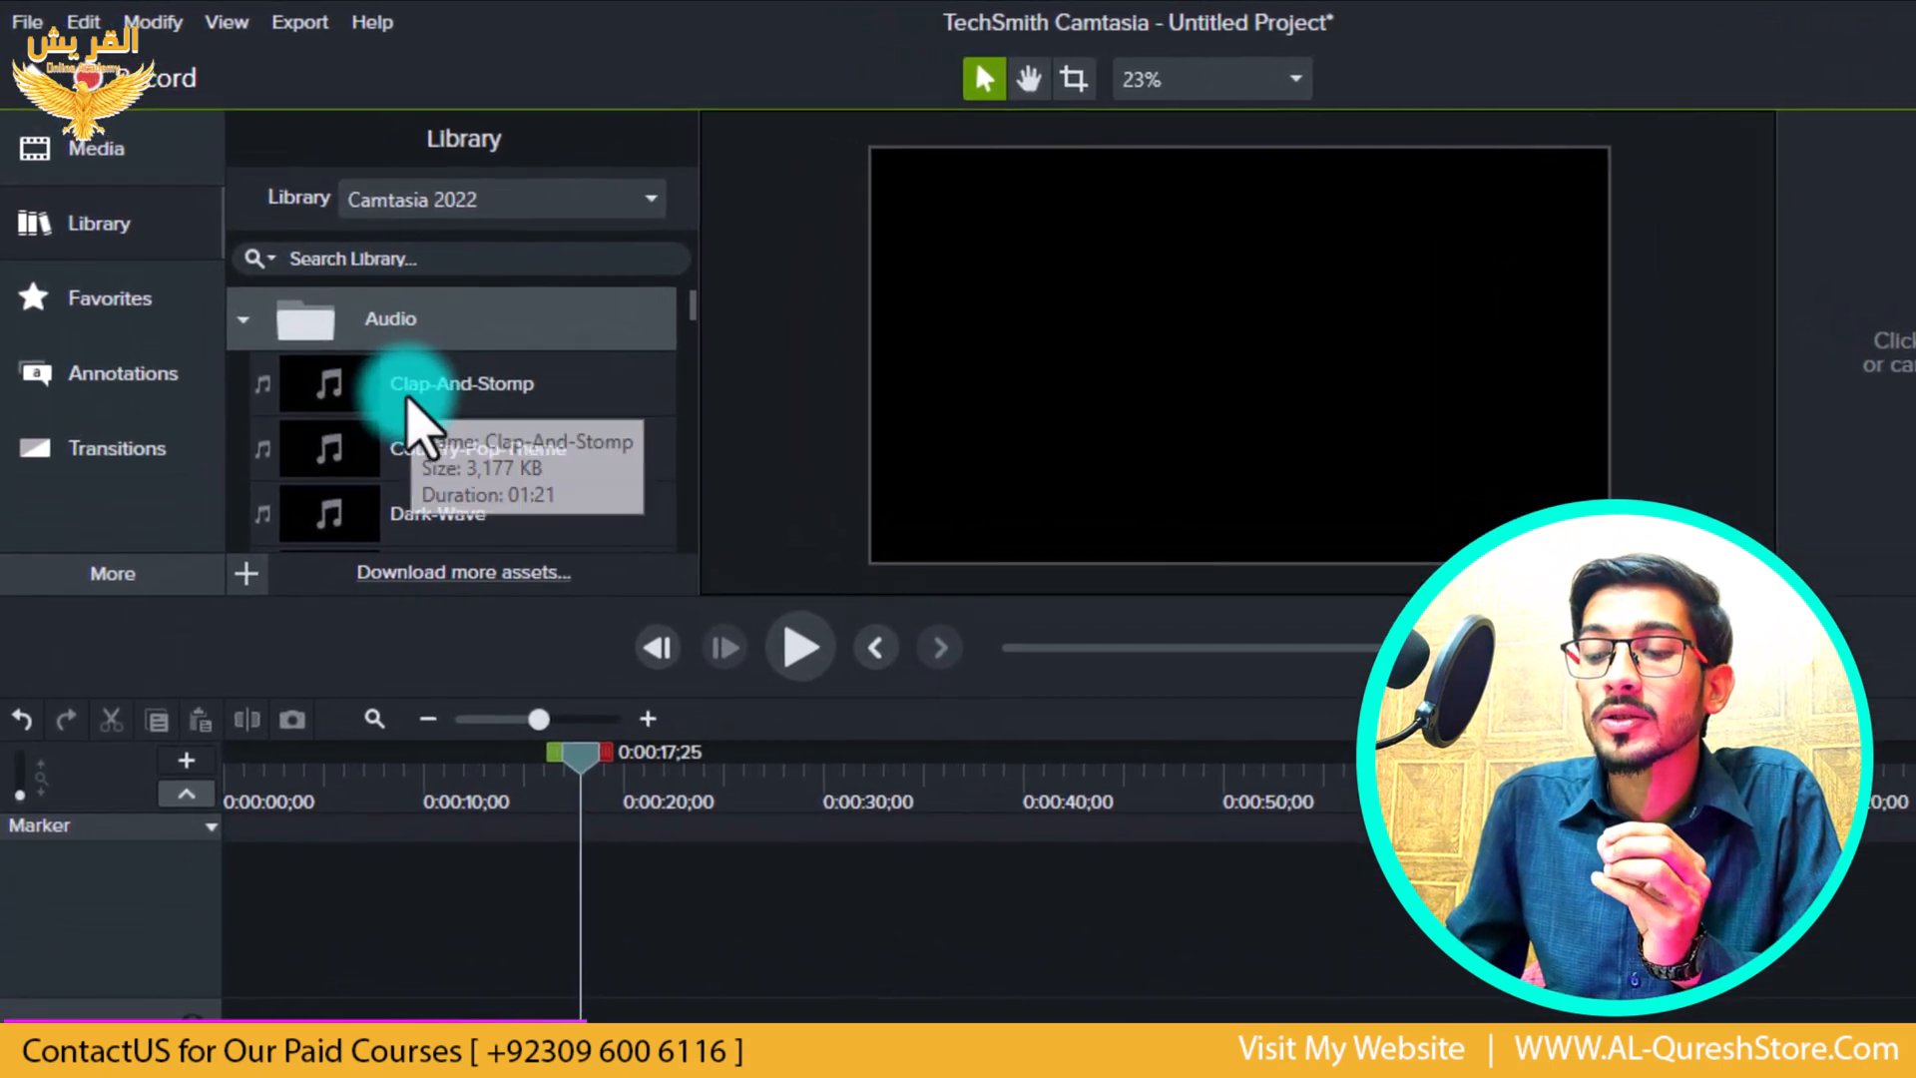
scroll(414, 389, "down", 3)
double_click(364, 359)
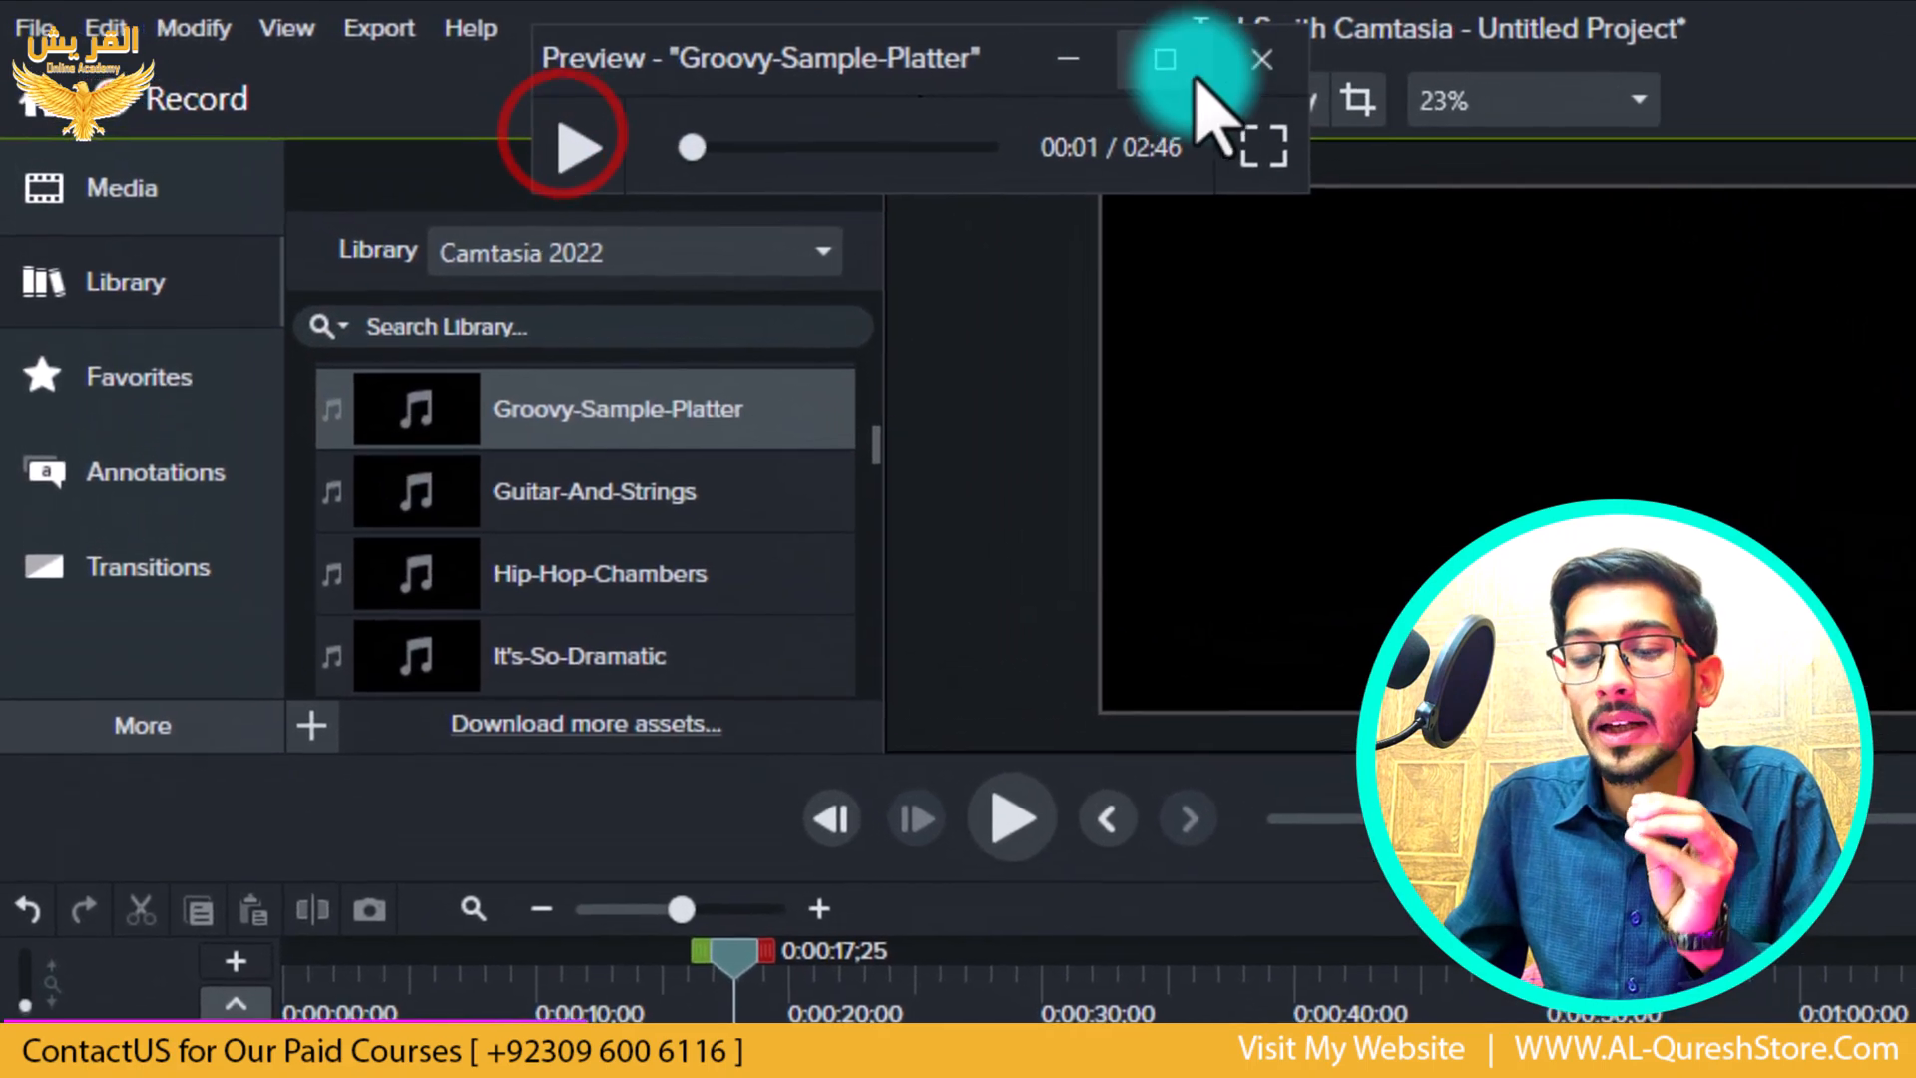
left_click(1329, 79)
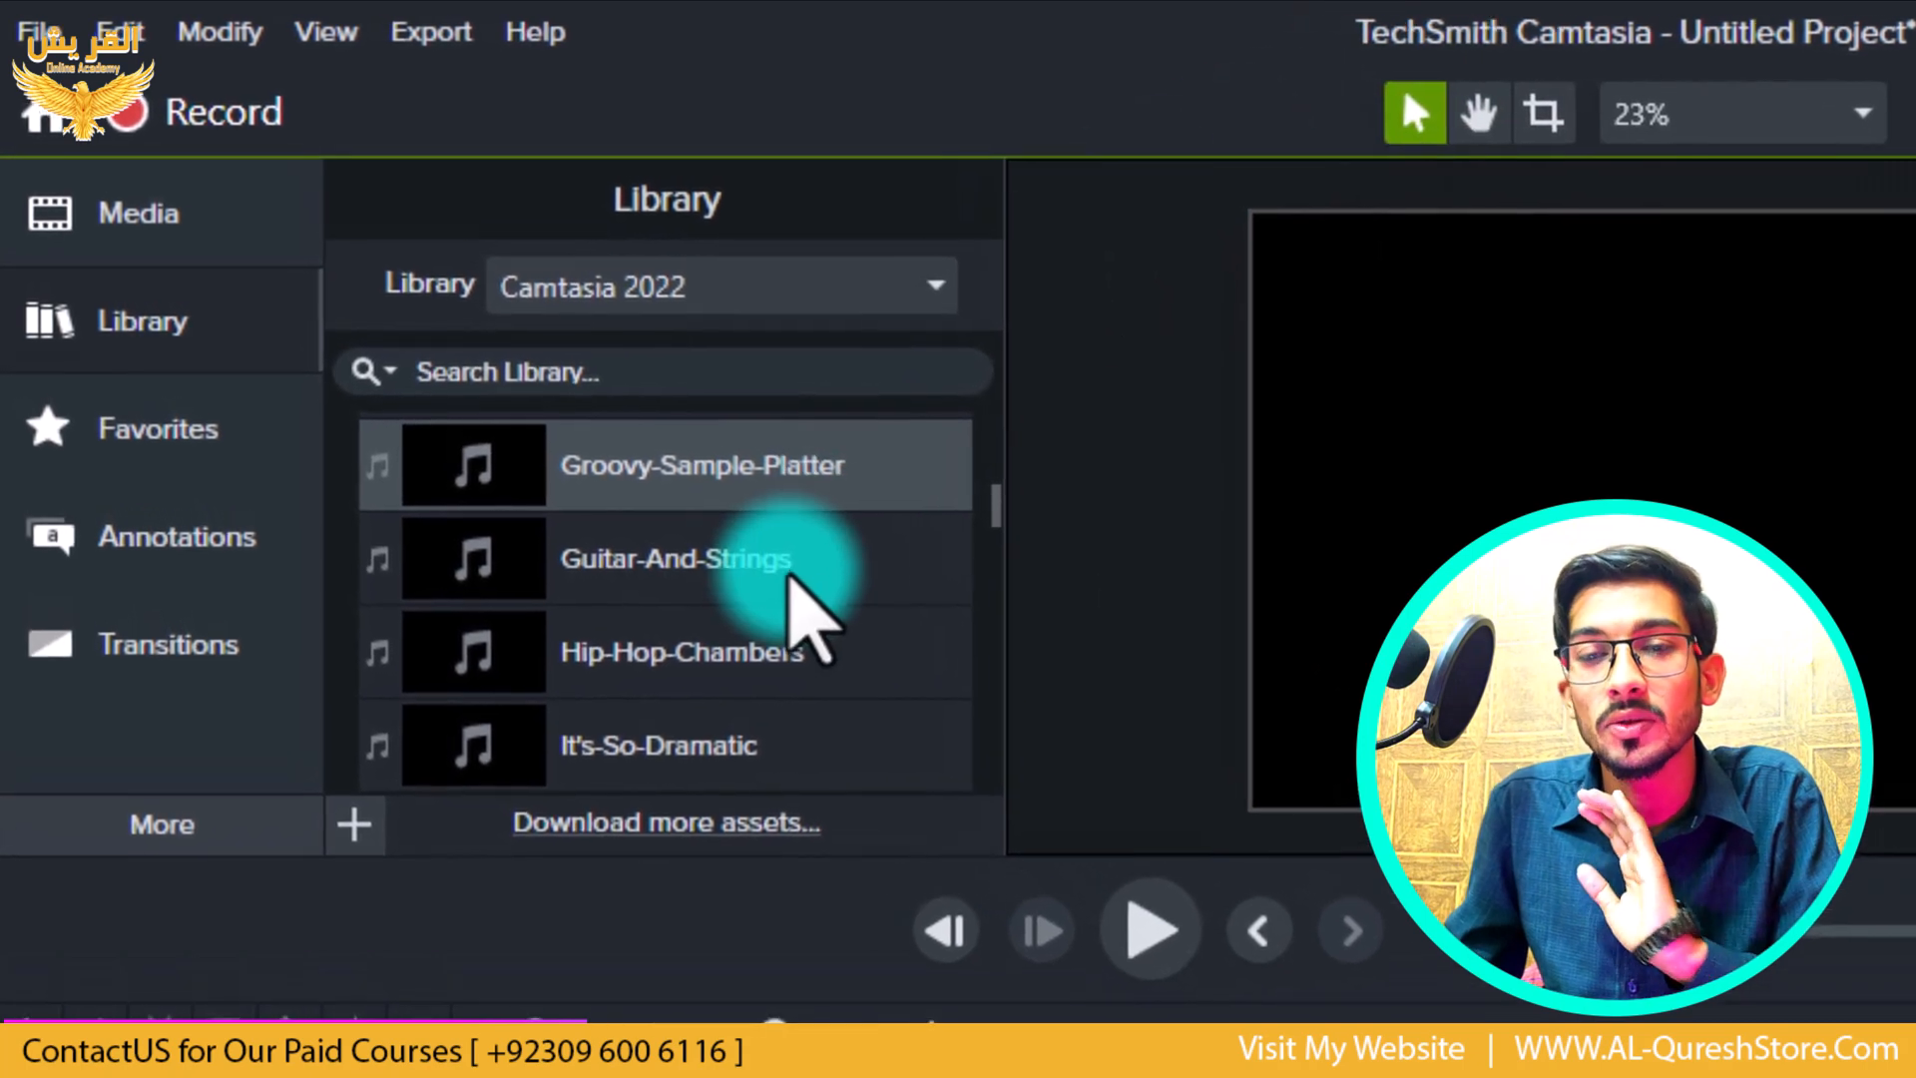
- Collapse the library's Audio folder and expand the Callouts folder down to its Counters subfolder
scroll(790, 577, "up", 5)
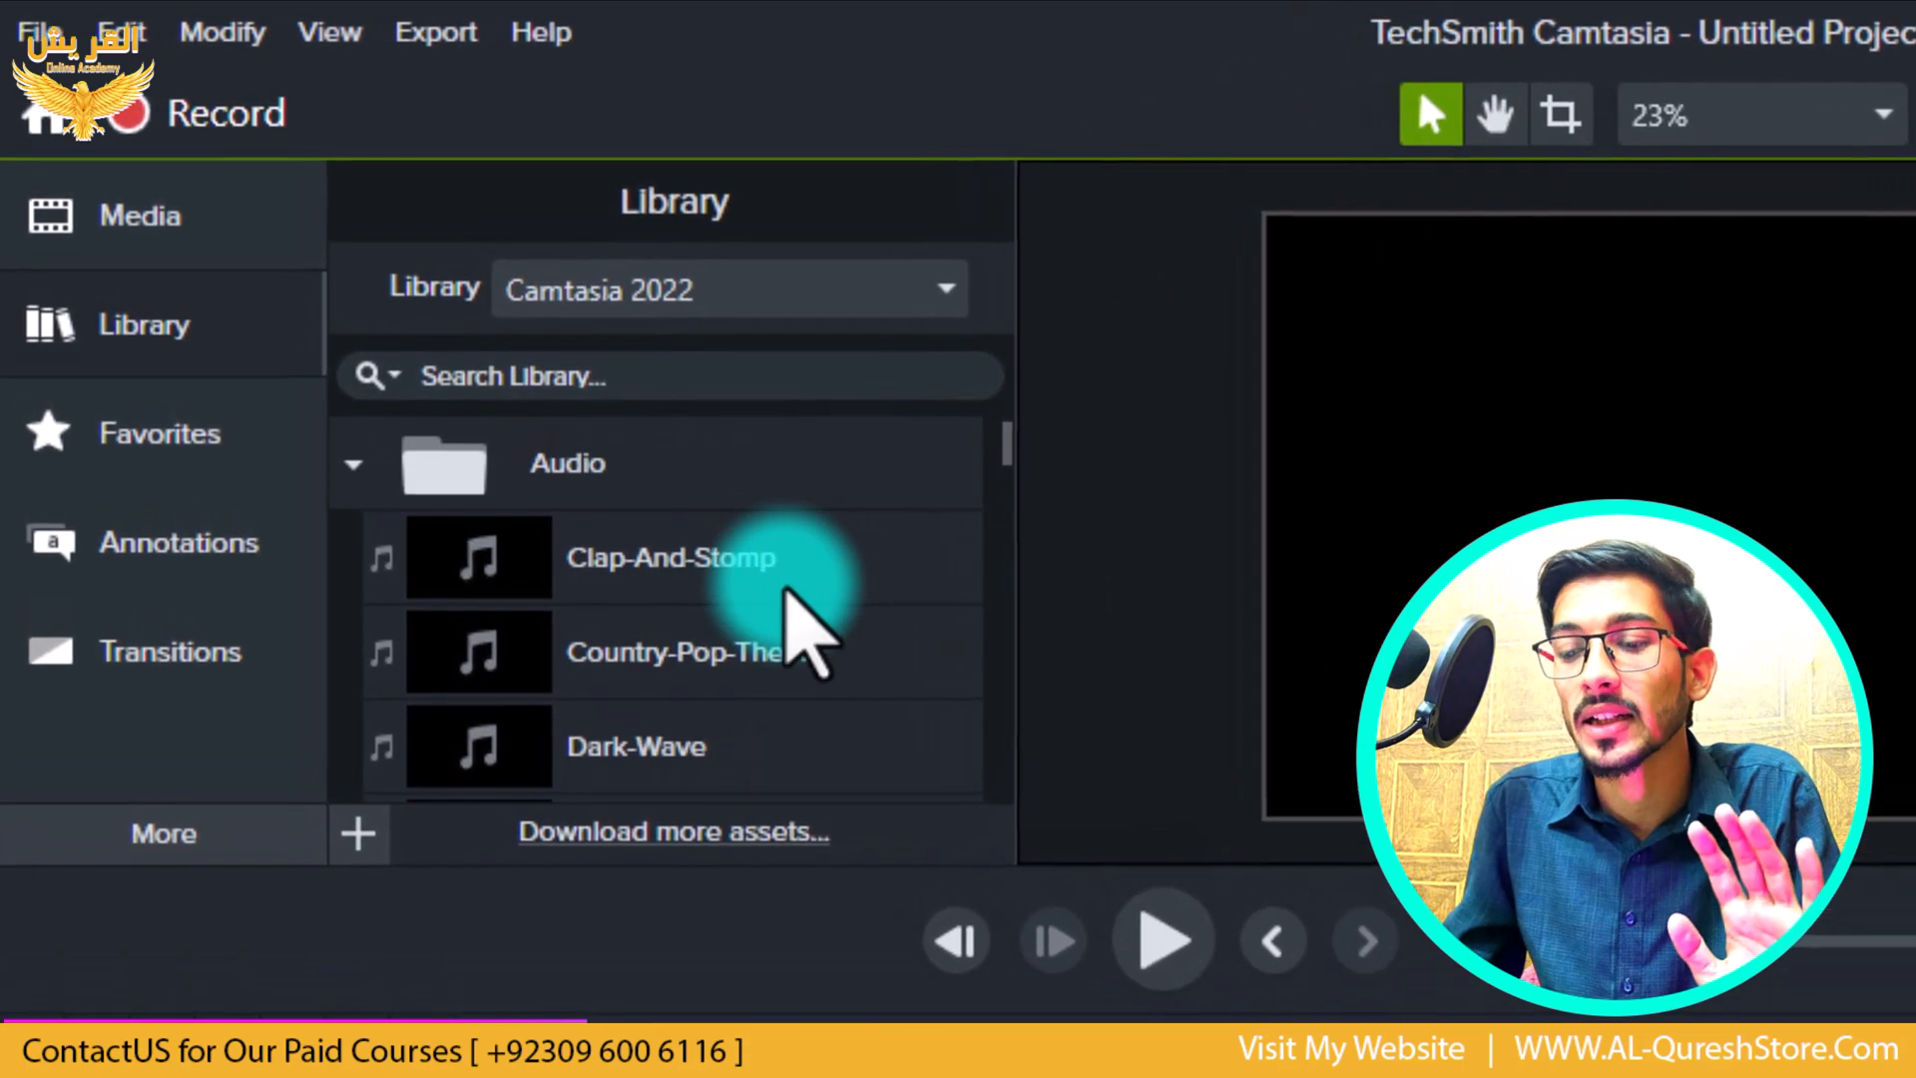
left_click(353, 454)
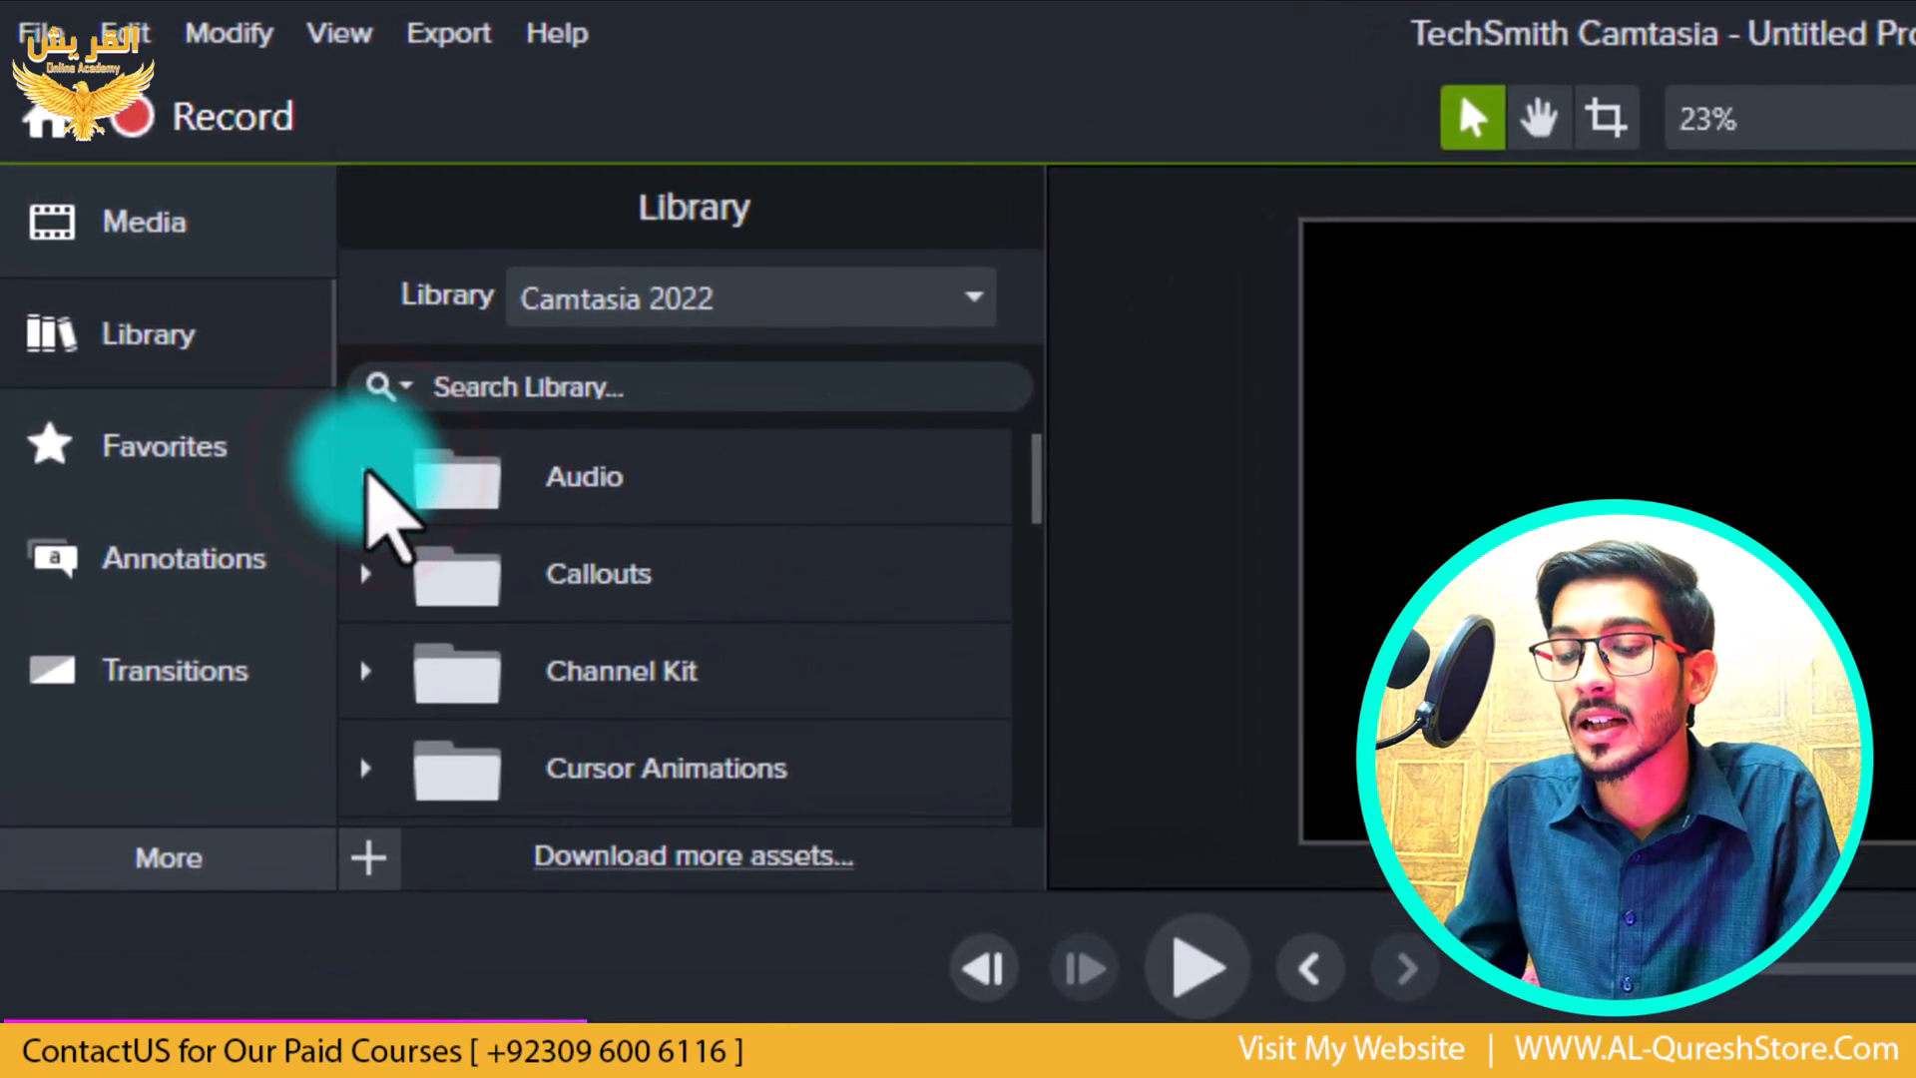
left_click(391, 325)
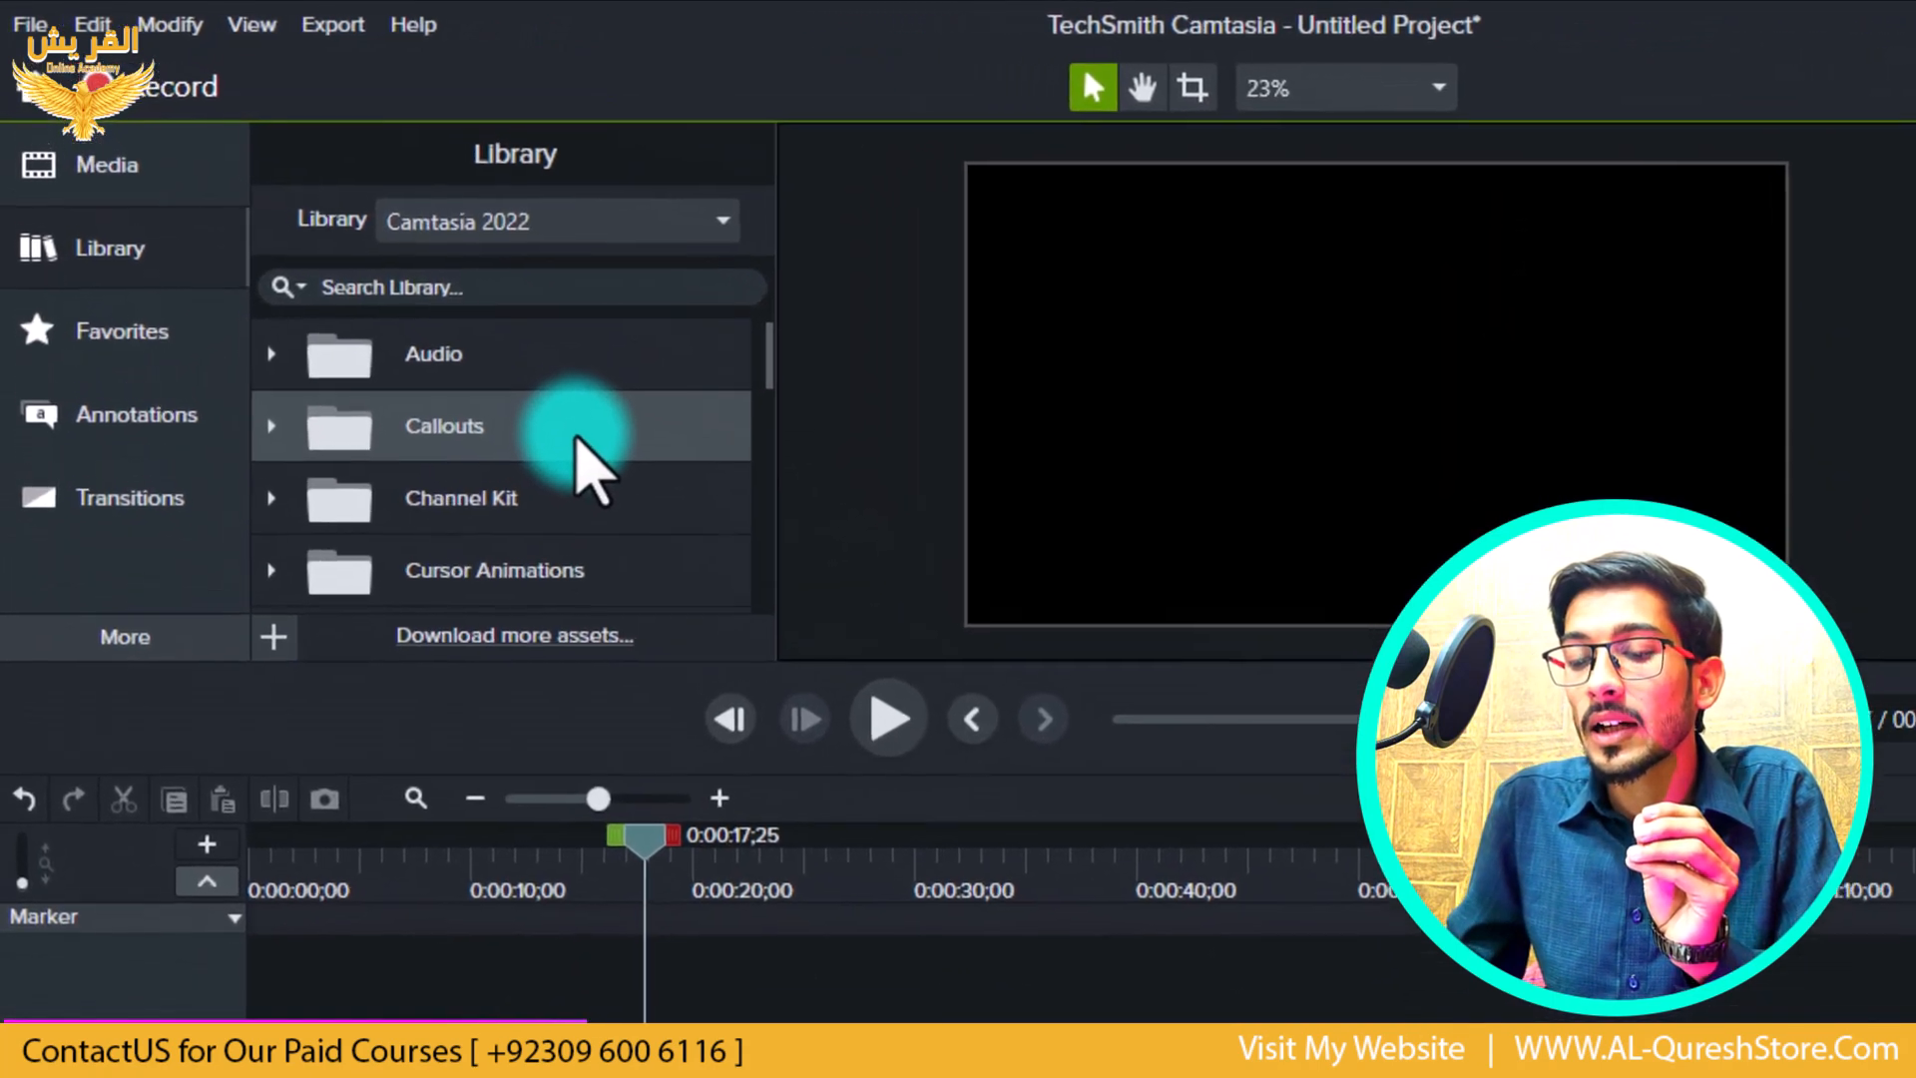
left_click(354, 541)
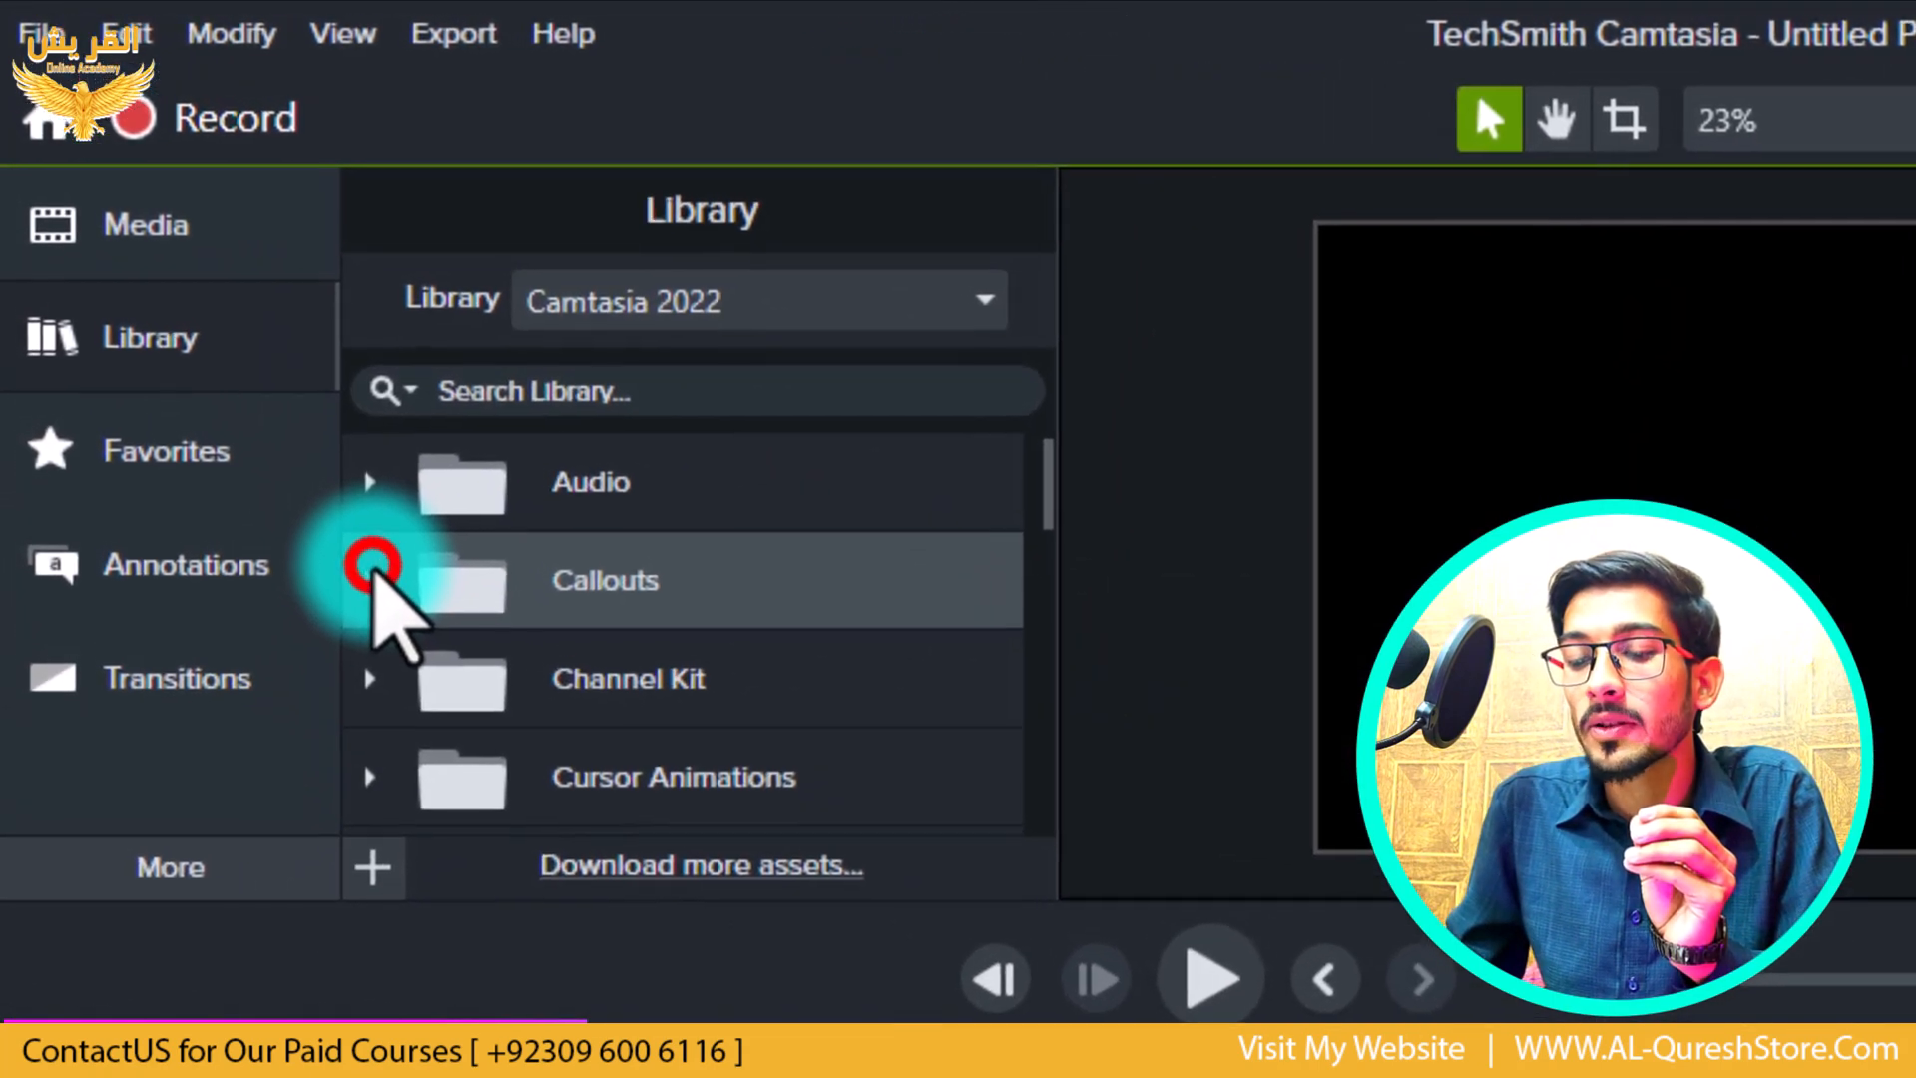
left_click(351, 564)
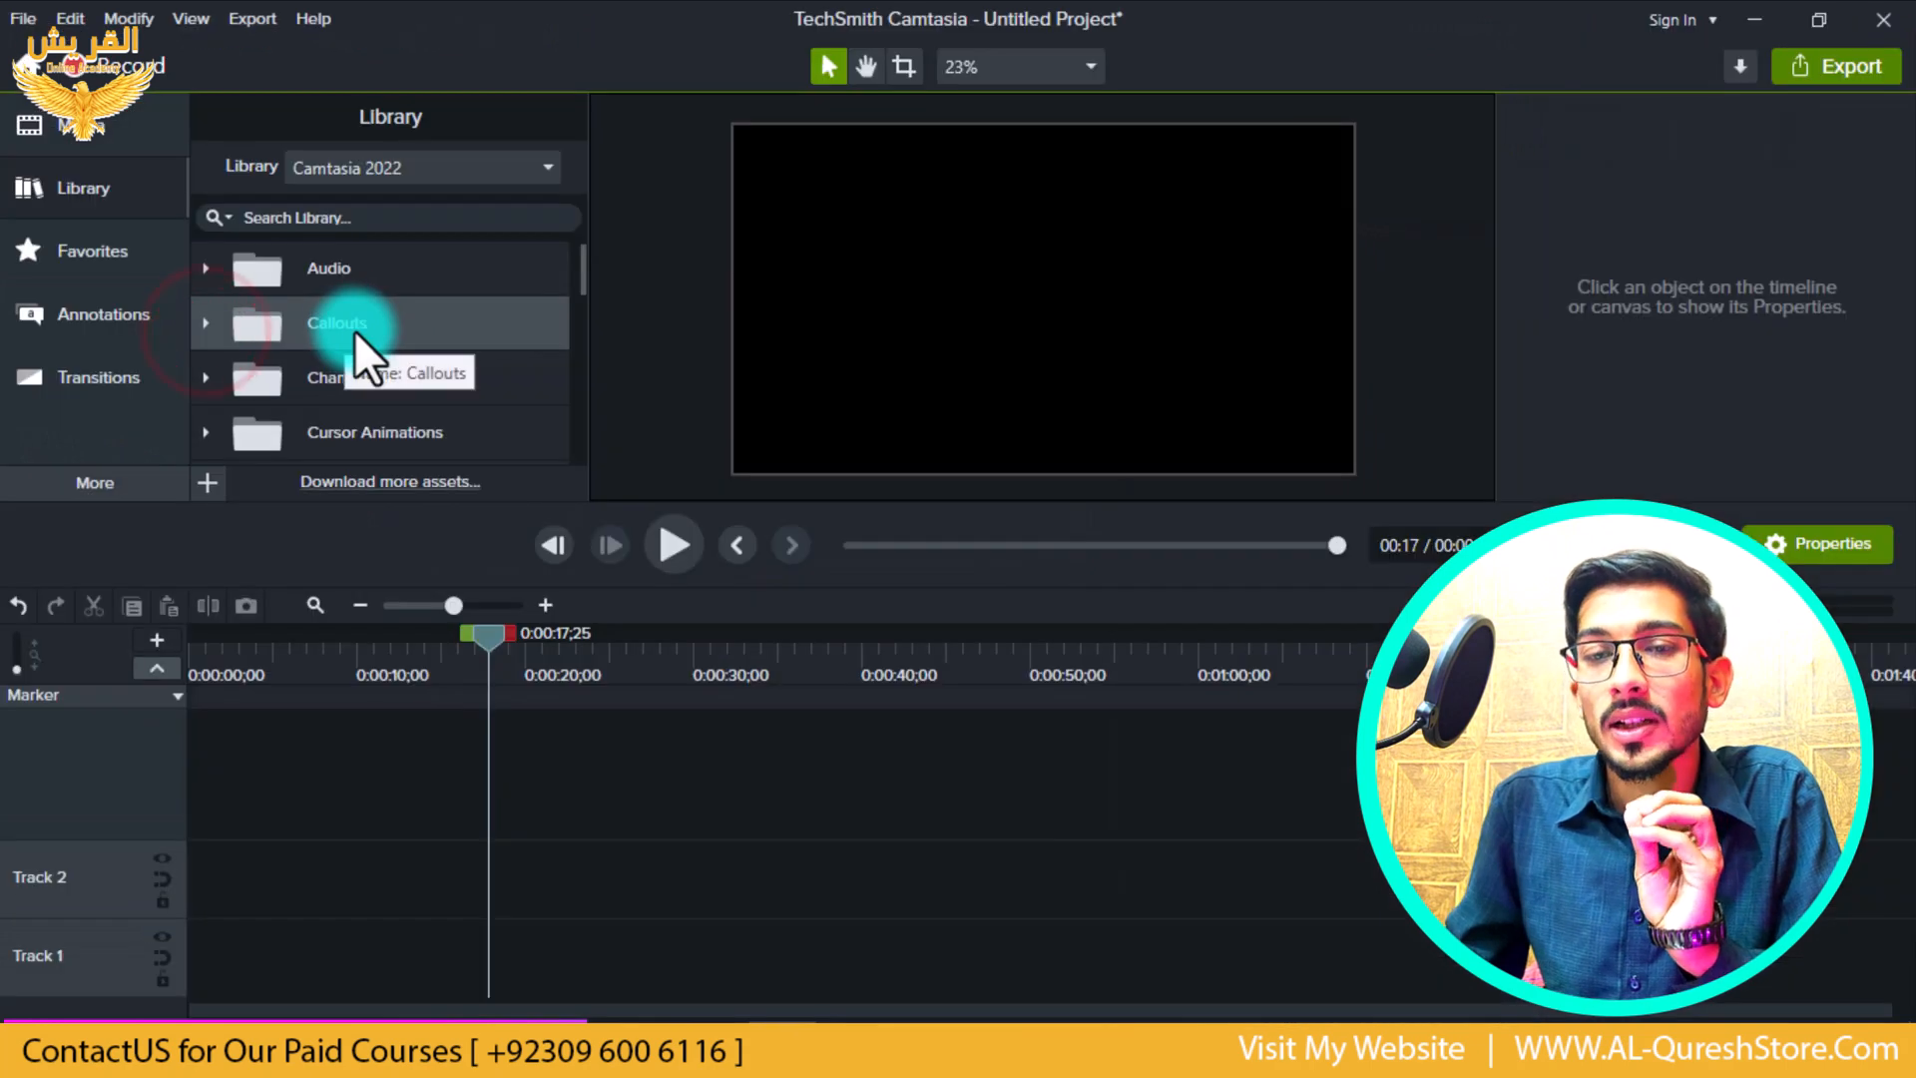
double_click(686, 626)
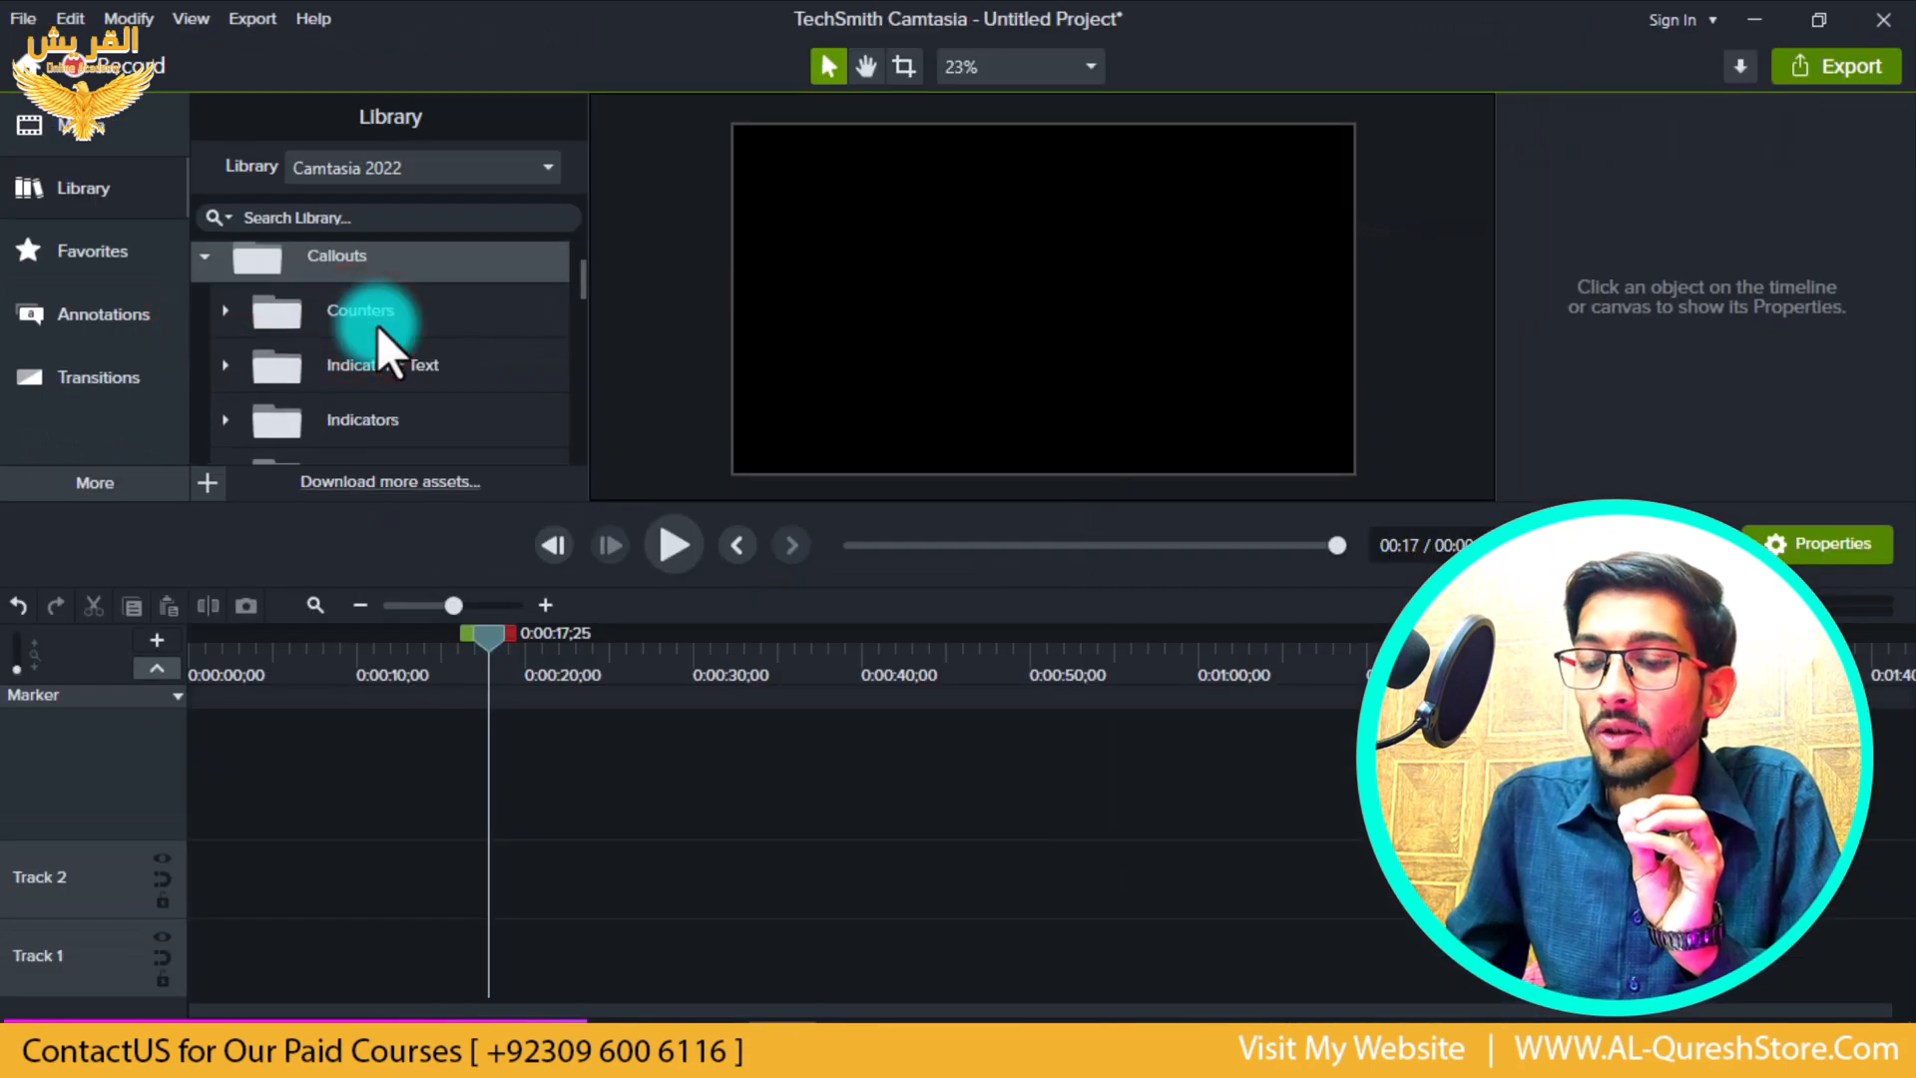
left_click(228, 309)
- Browse the Counters assets, play the Countdown Timestamp preview, and close it
scroll(295, 340, "down", 3)
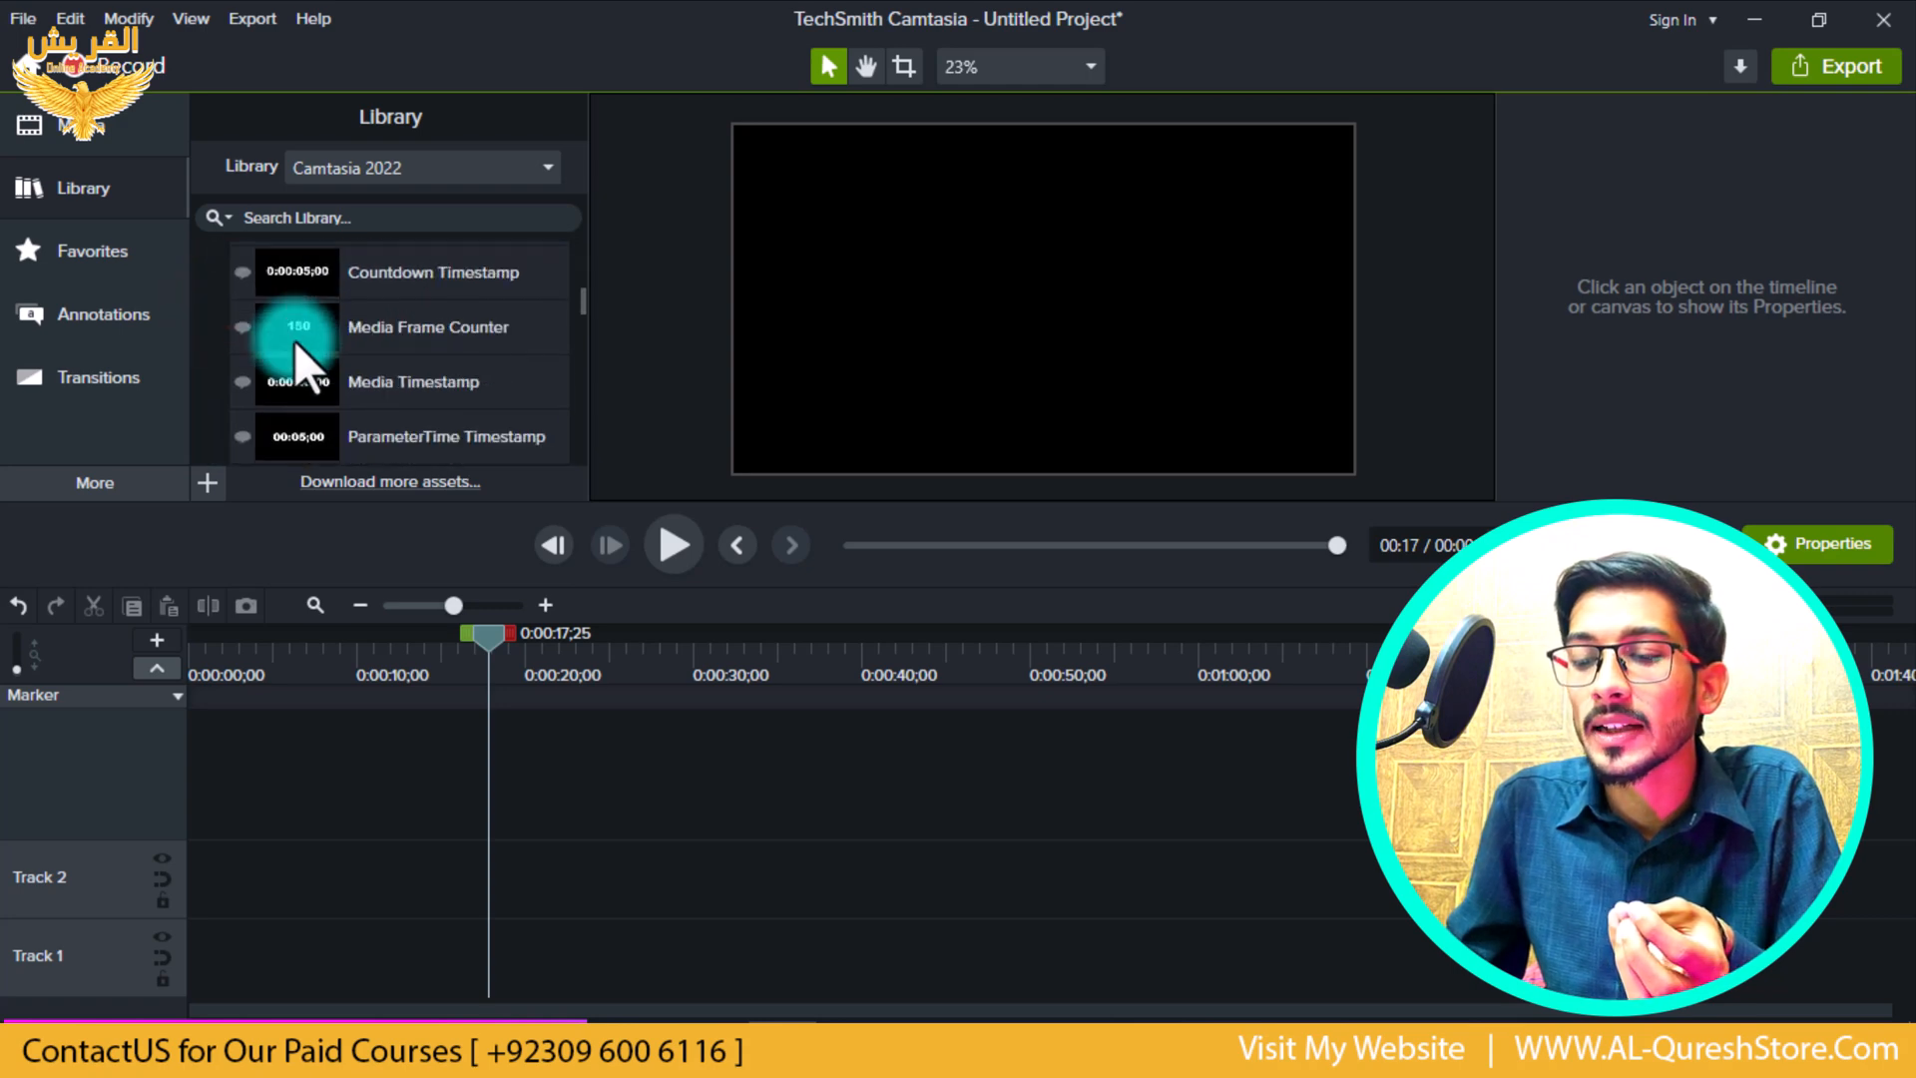
scroll(296, 340, "up", 2)
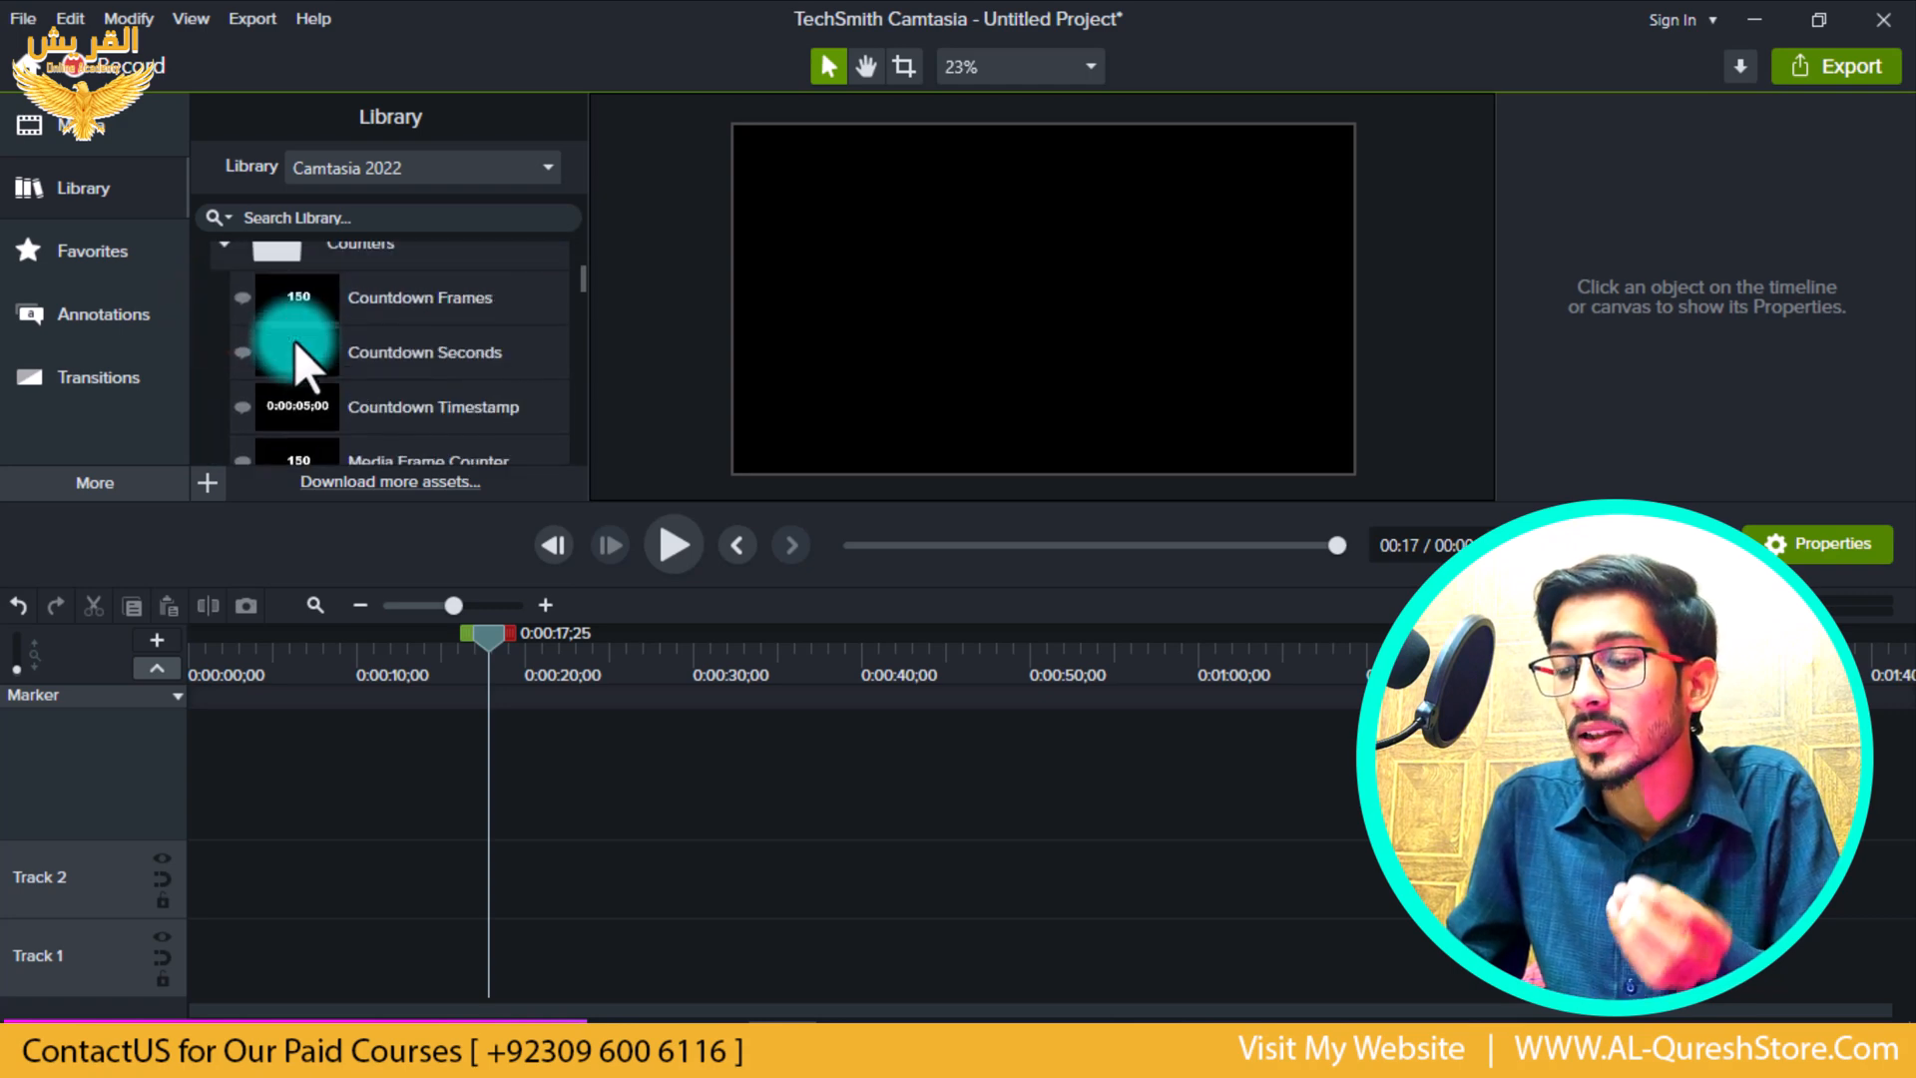
double_click(296, 411)
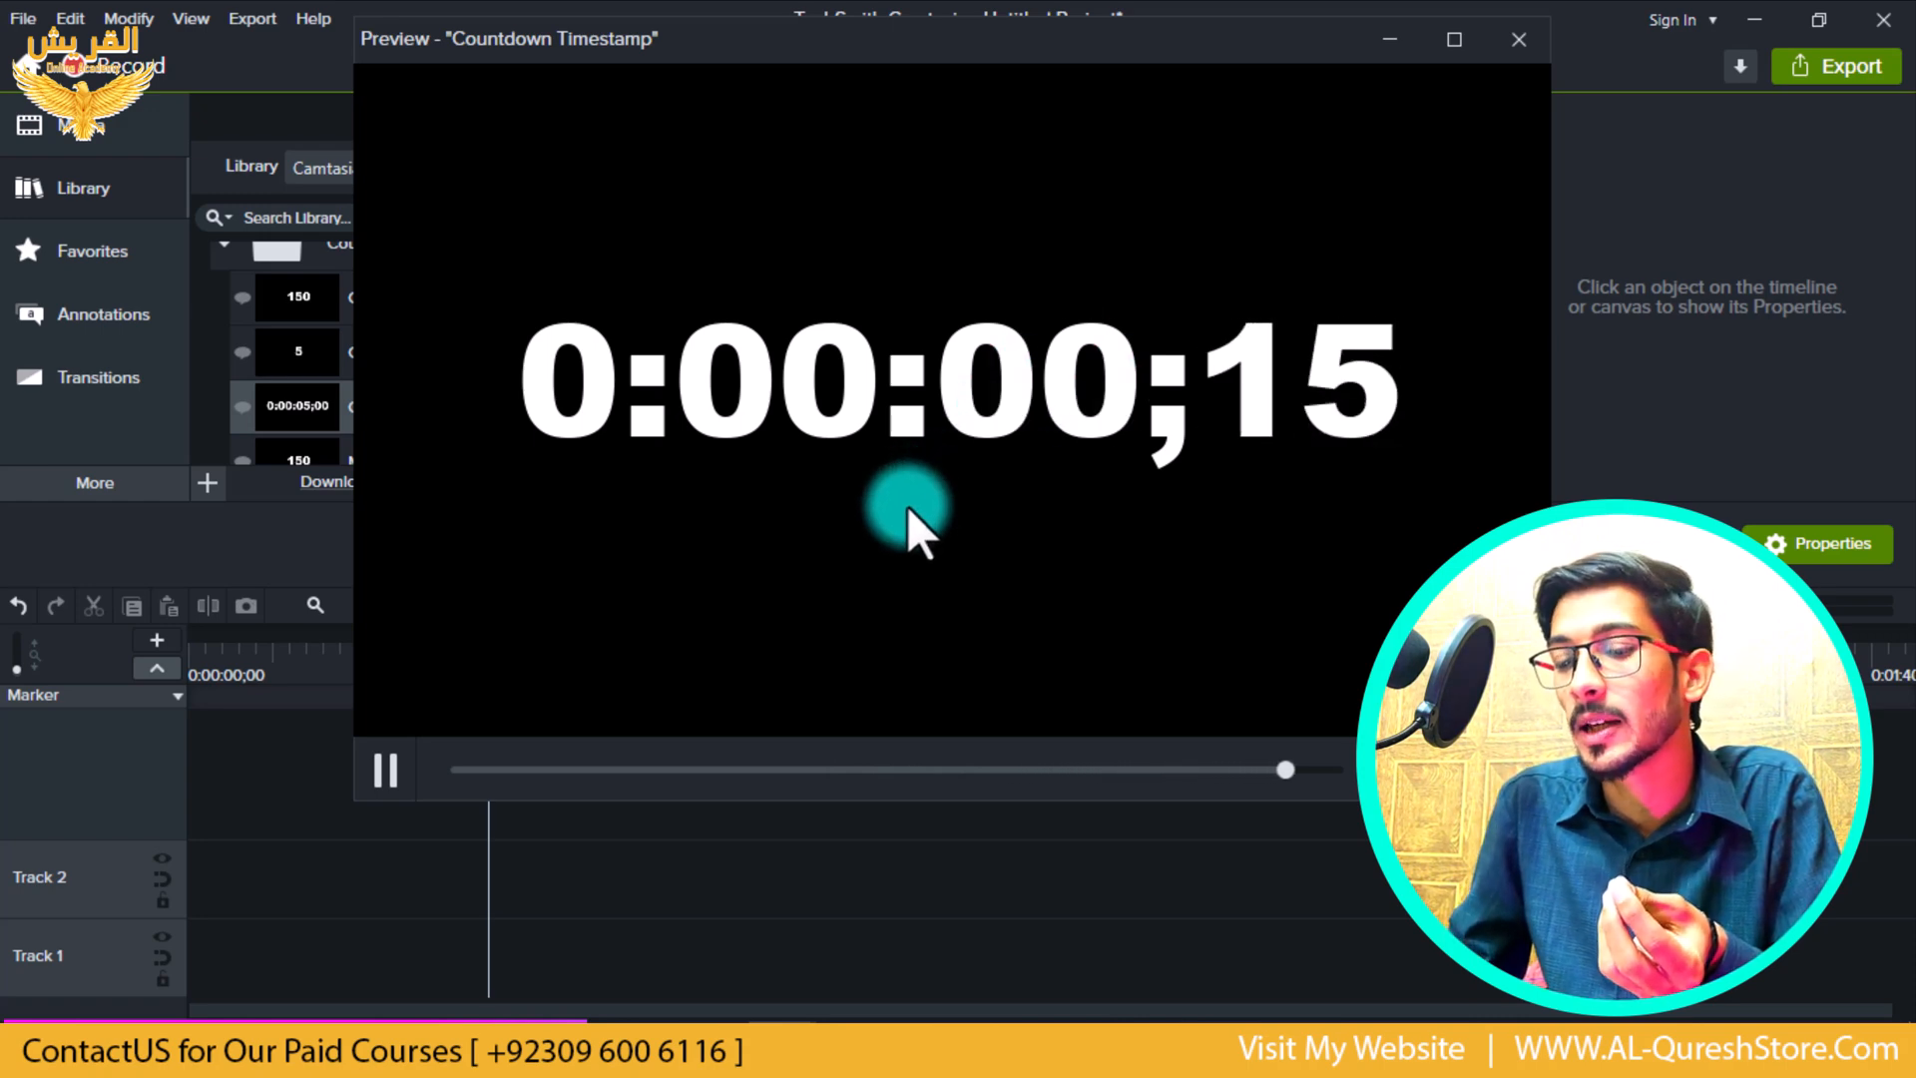
left_click(1519, 39)
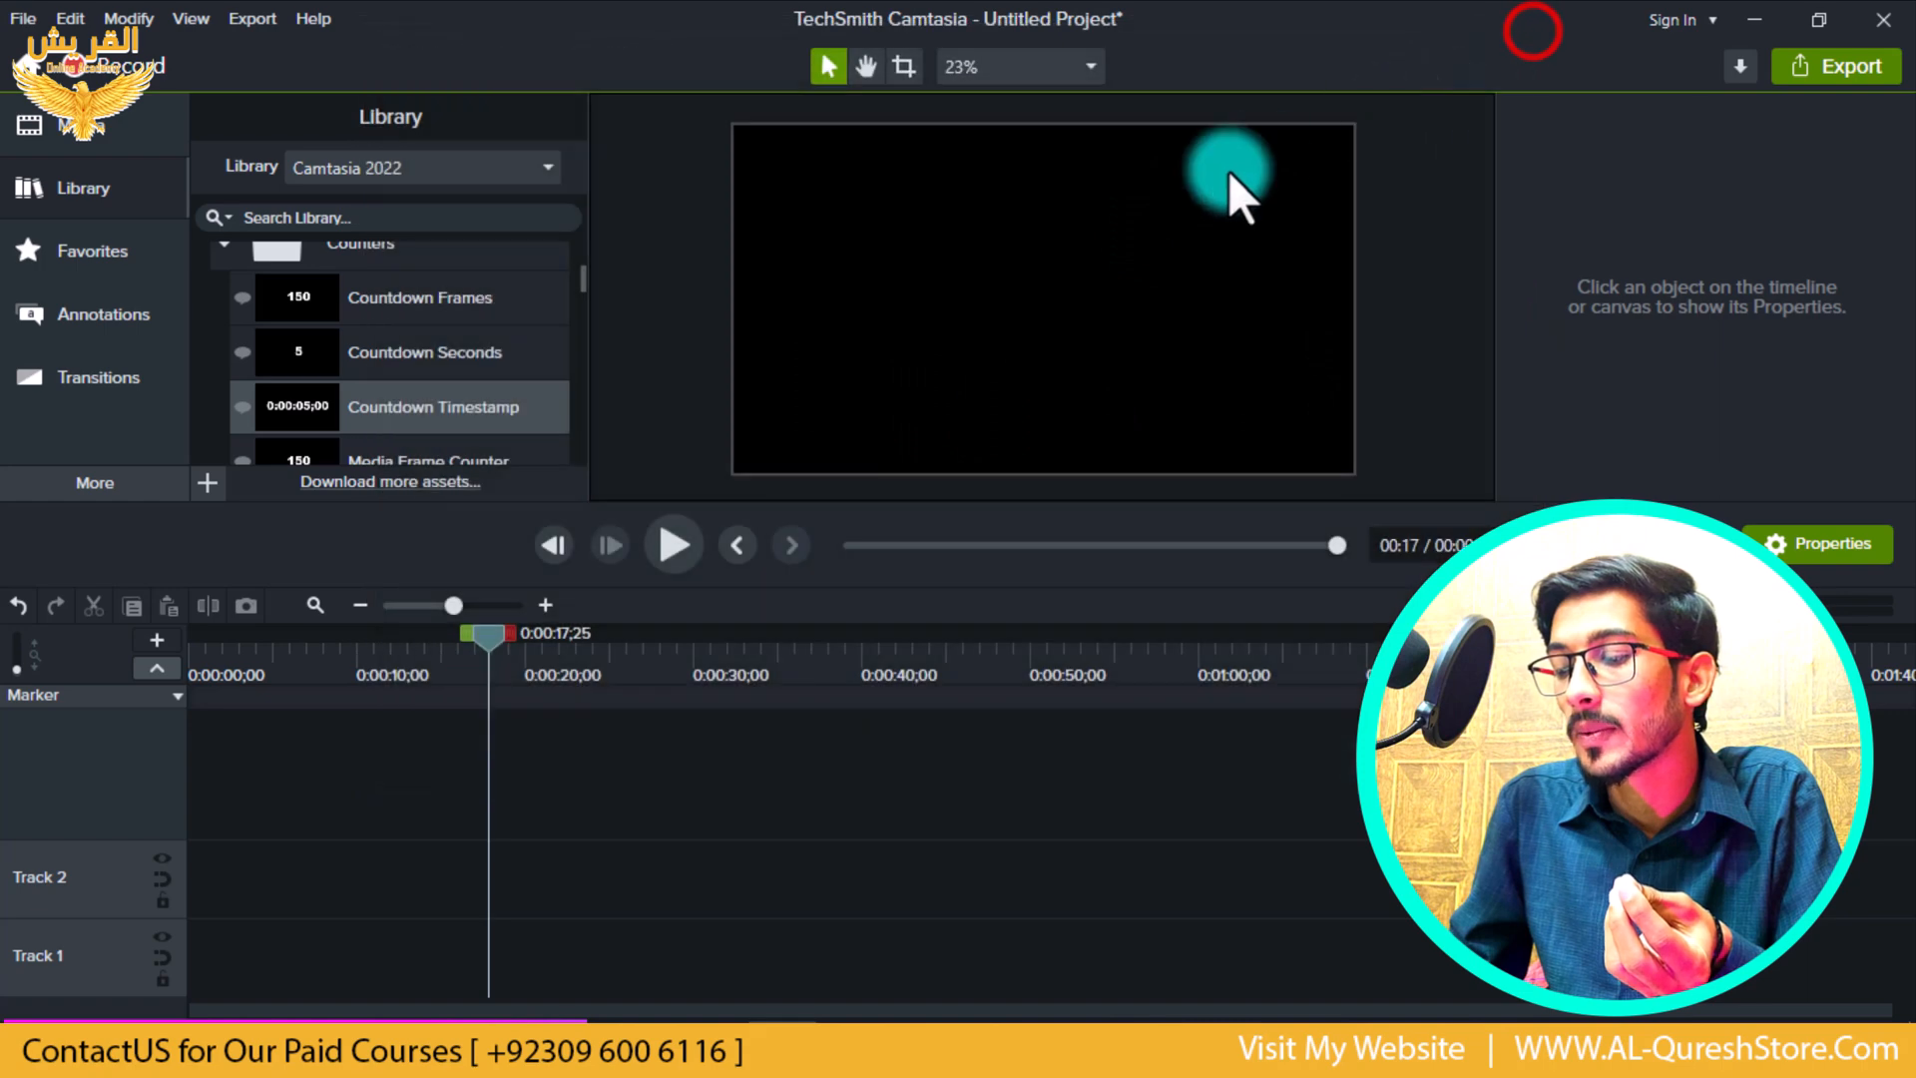
- Look through the remaining Counters assets and collapse the Counters folder
double_click(313, 289)
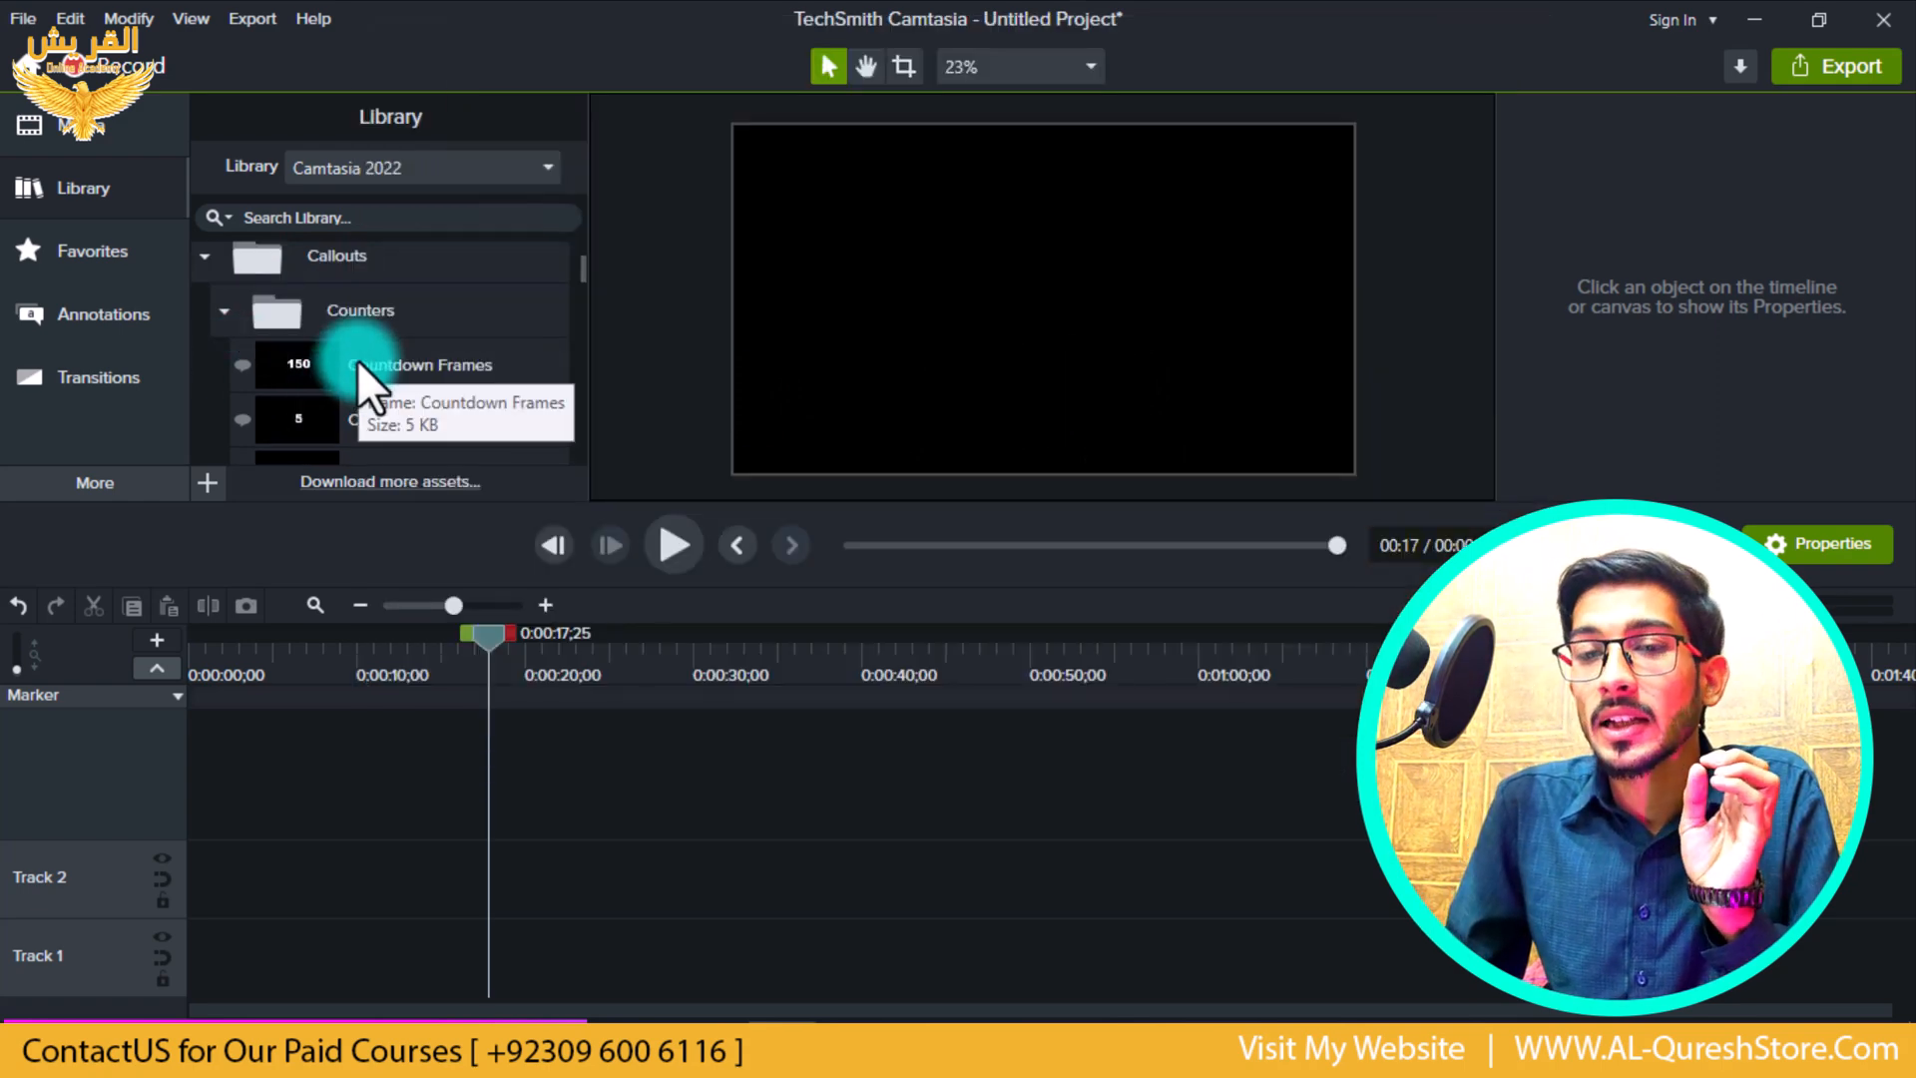
scroll(358, 361, "down", 10)
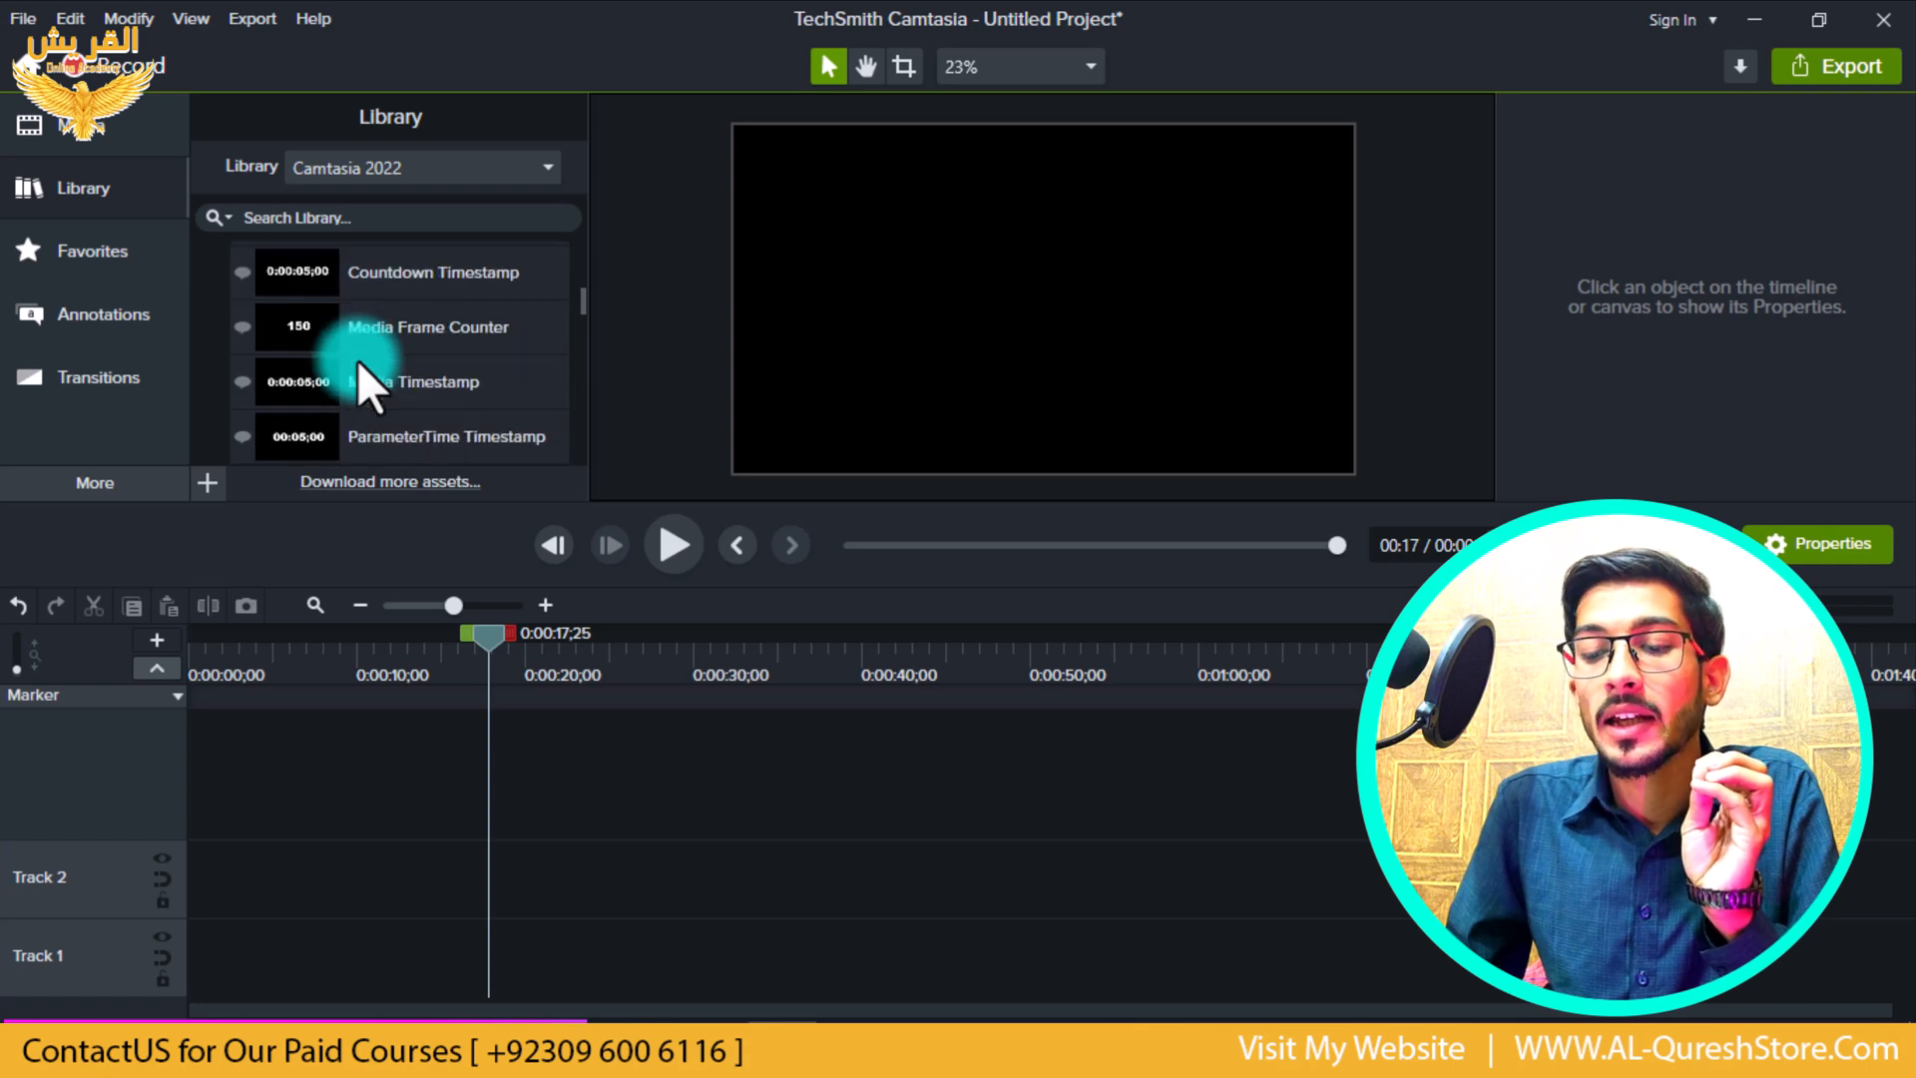
scroll(357, 361, "up", 8)
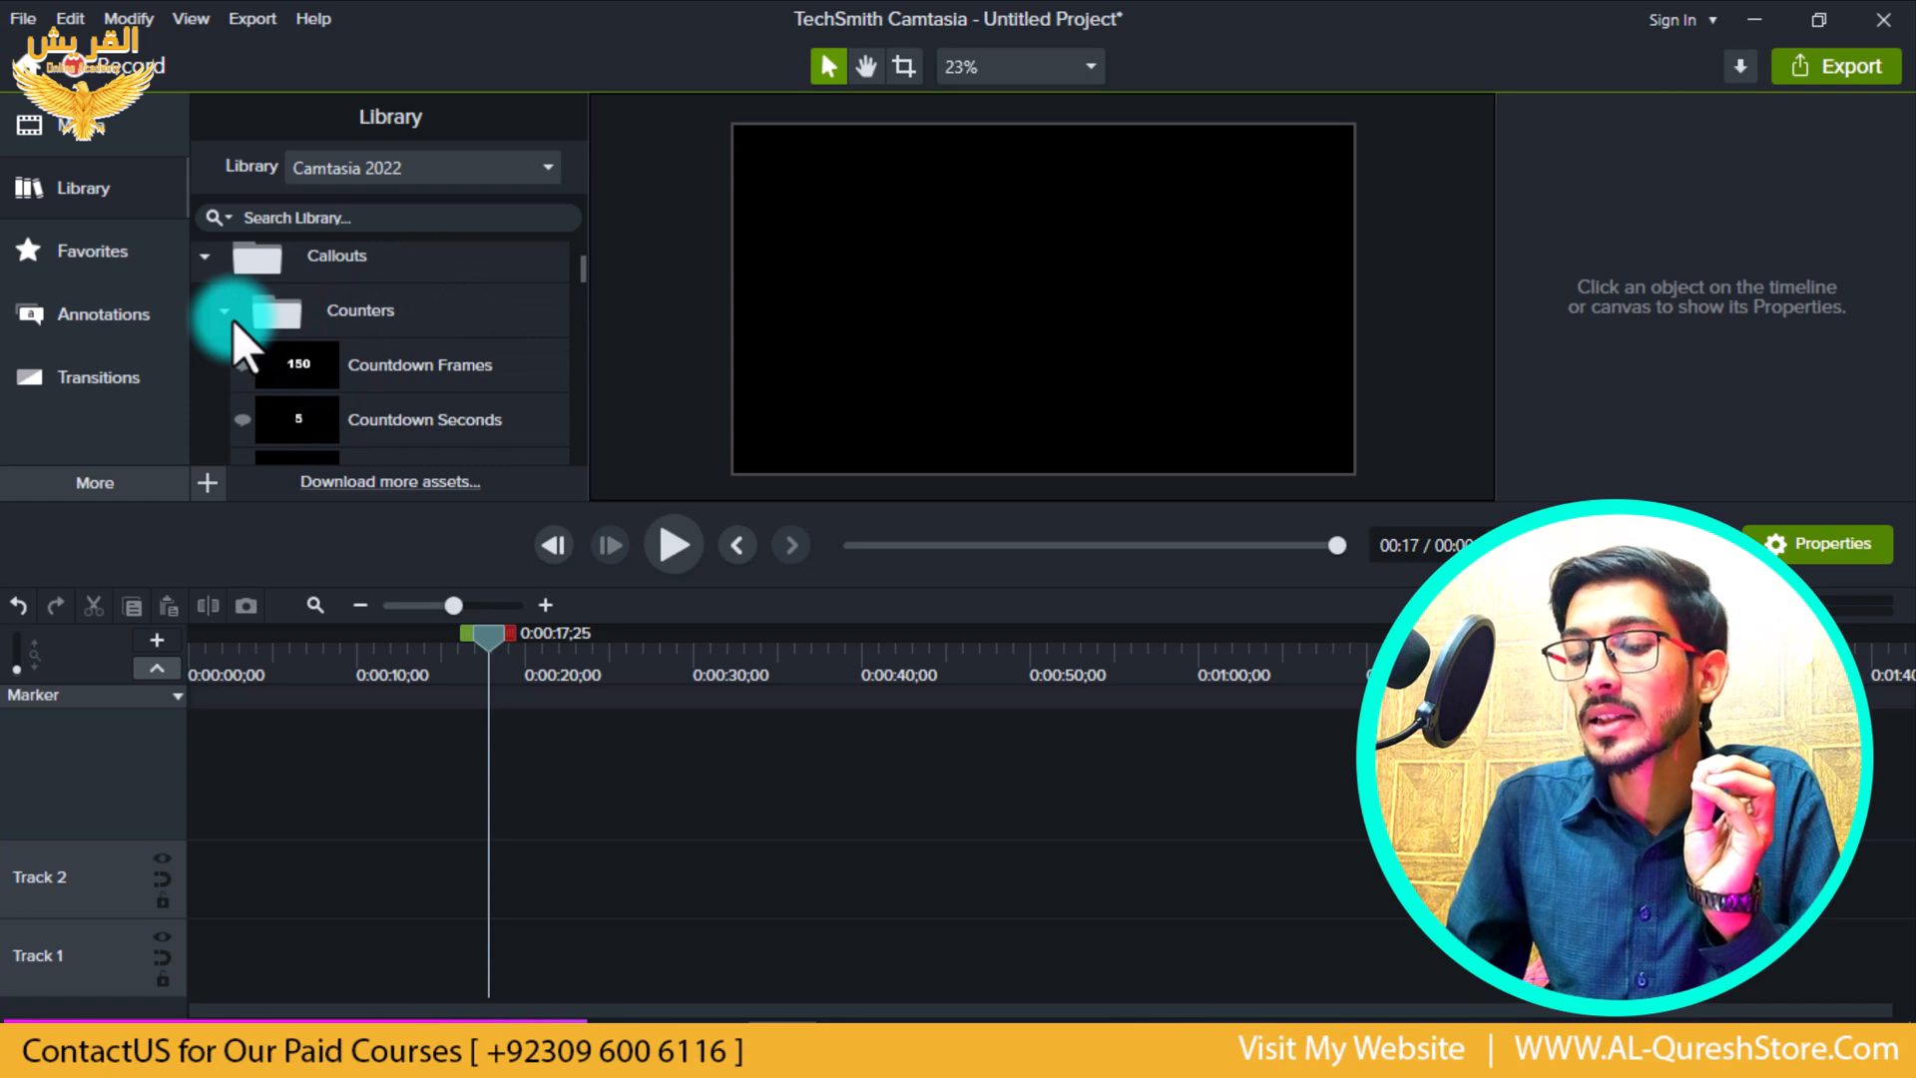
left_click(231, 319)
left_click(216, 310)
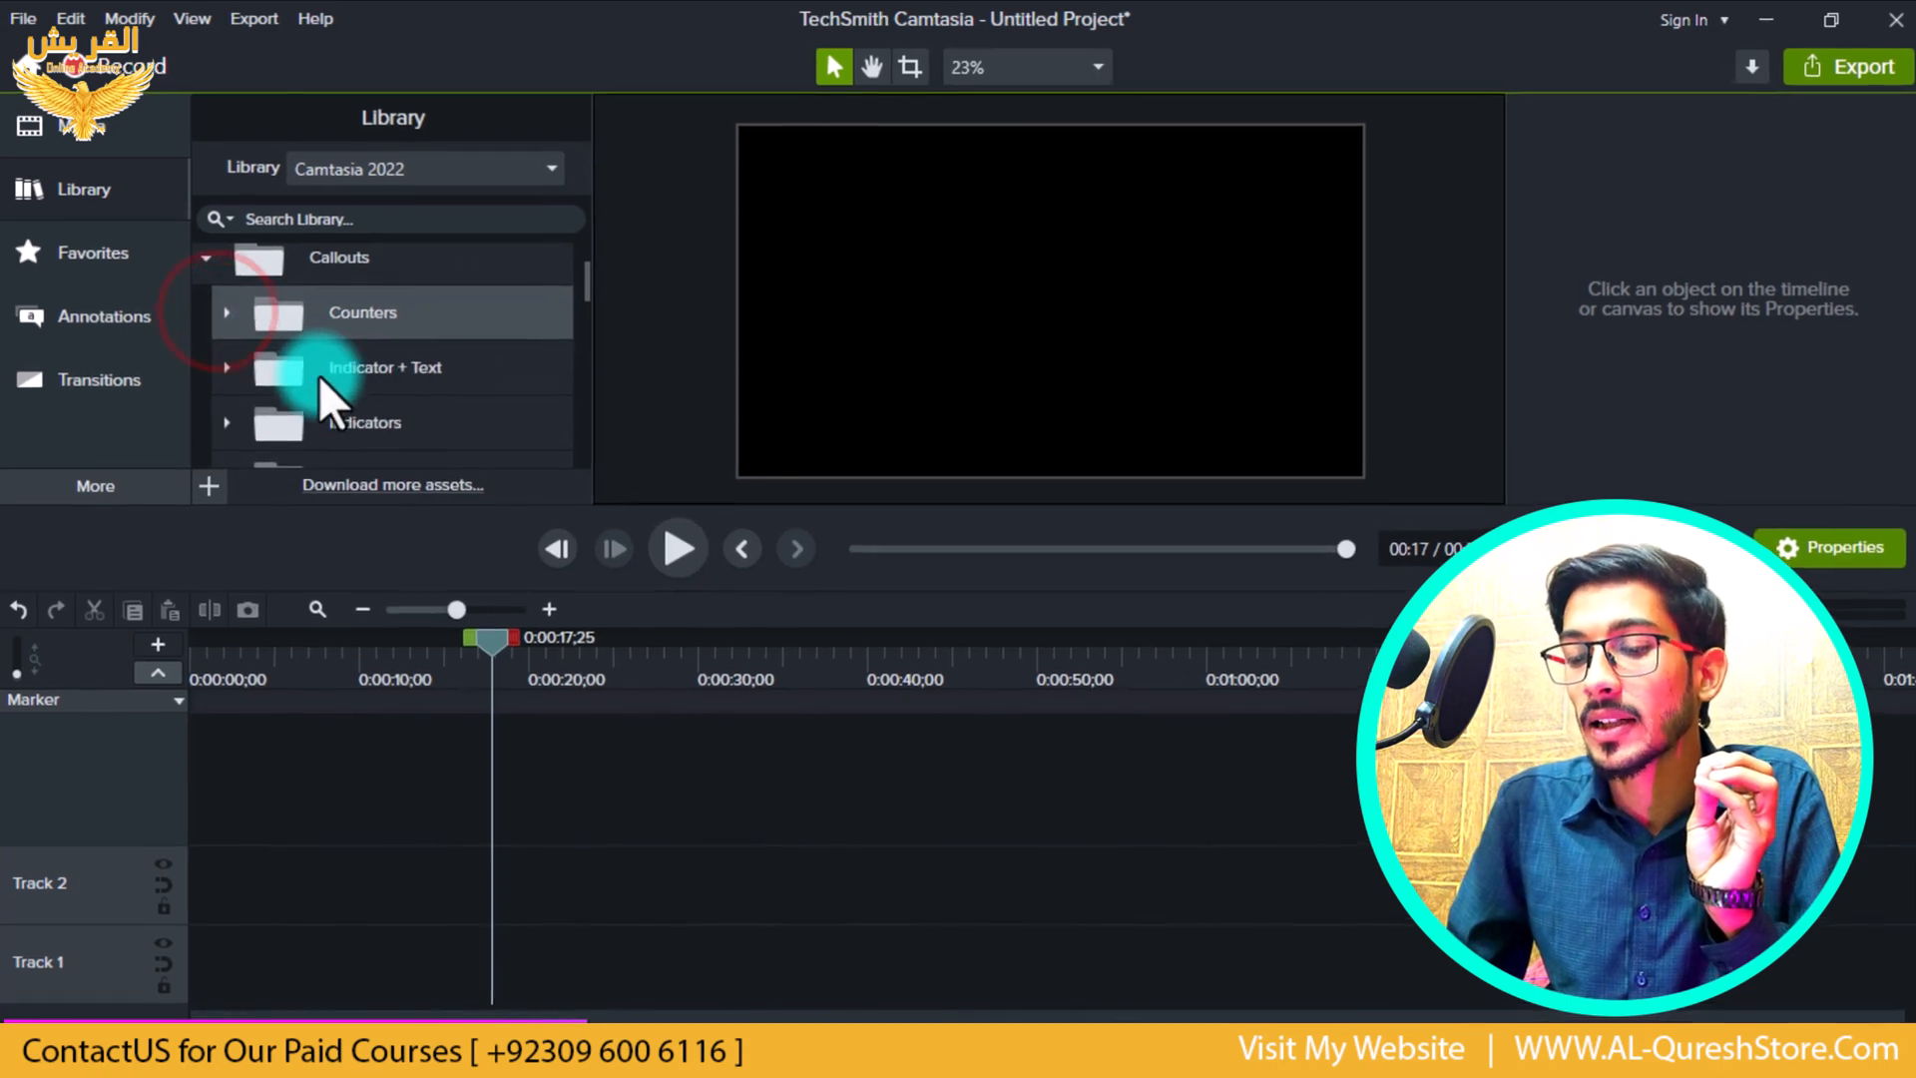
- Expand the Indicator + Text folder under Callouts and its DIY Examples subfolder
scroll(379, 362, "down", 1)
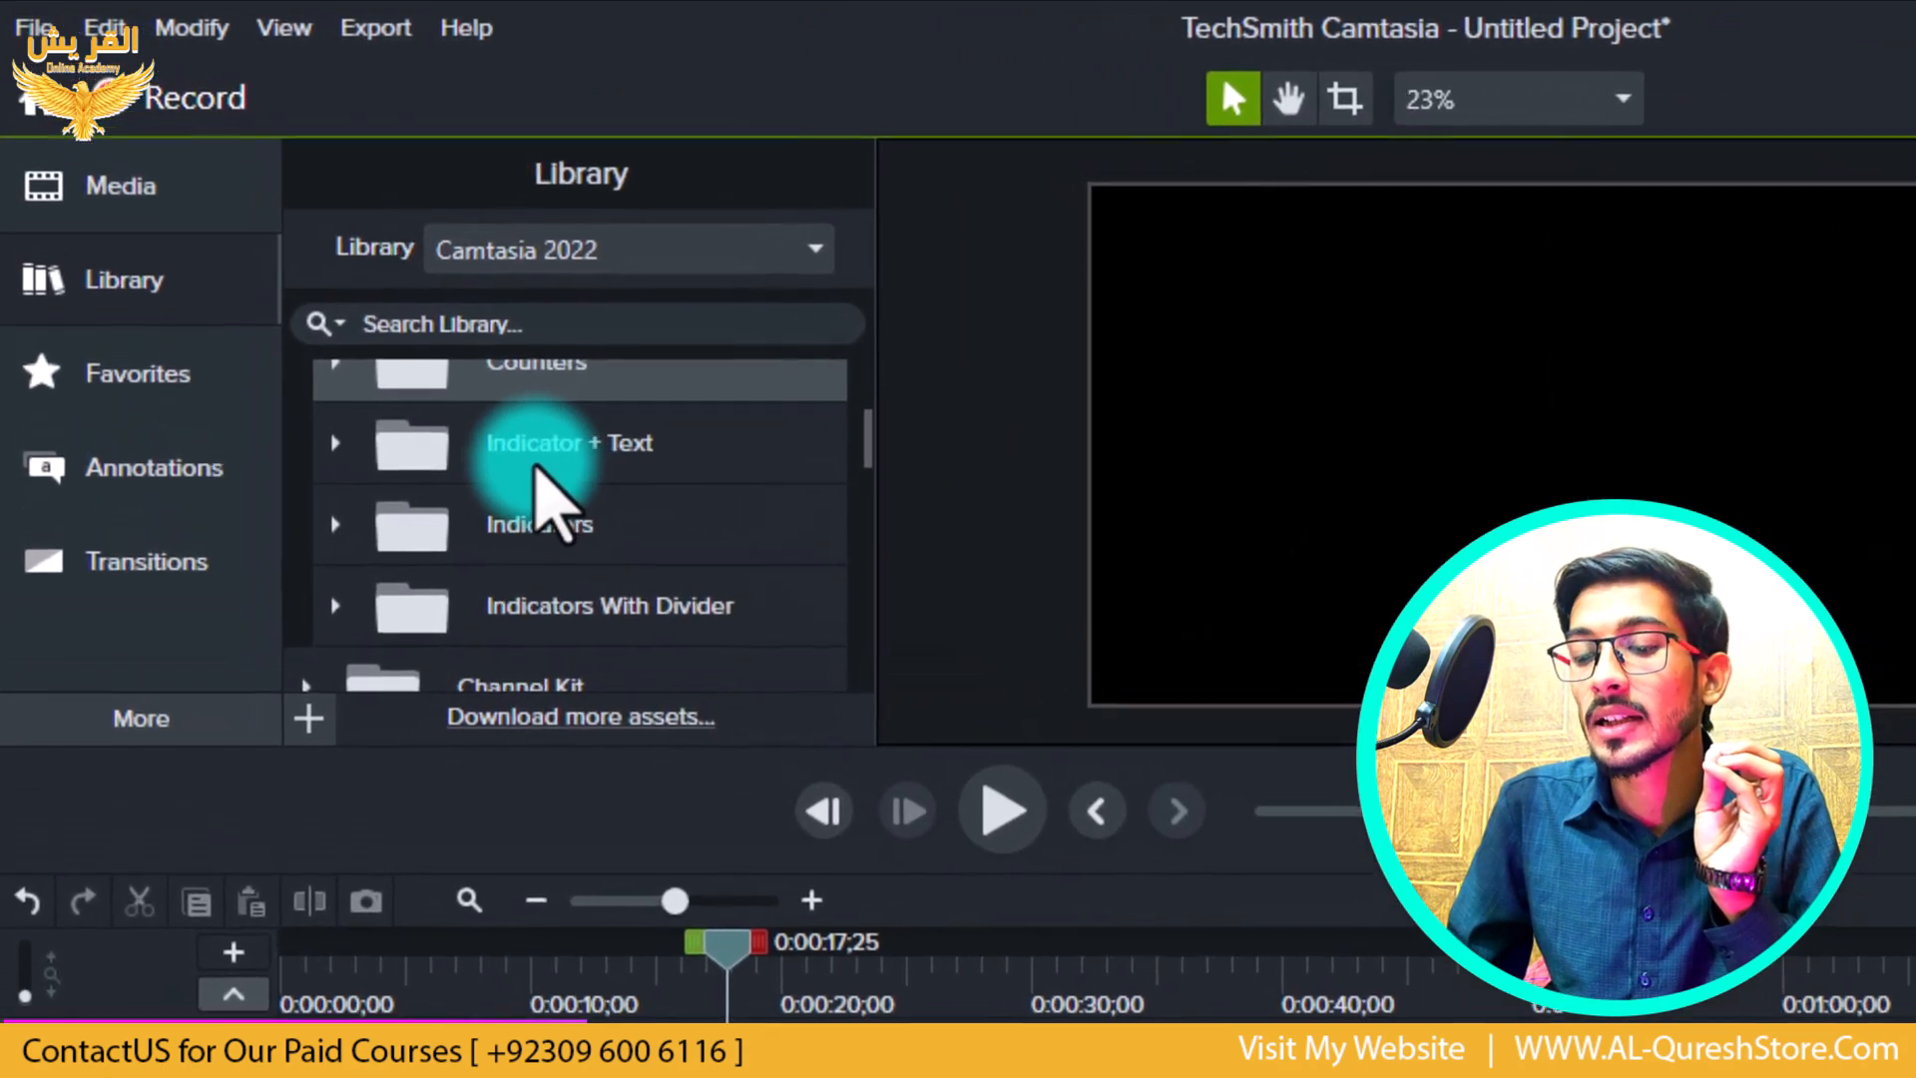
left_click(391, 517)
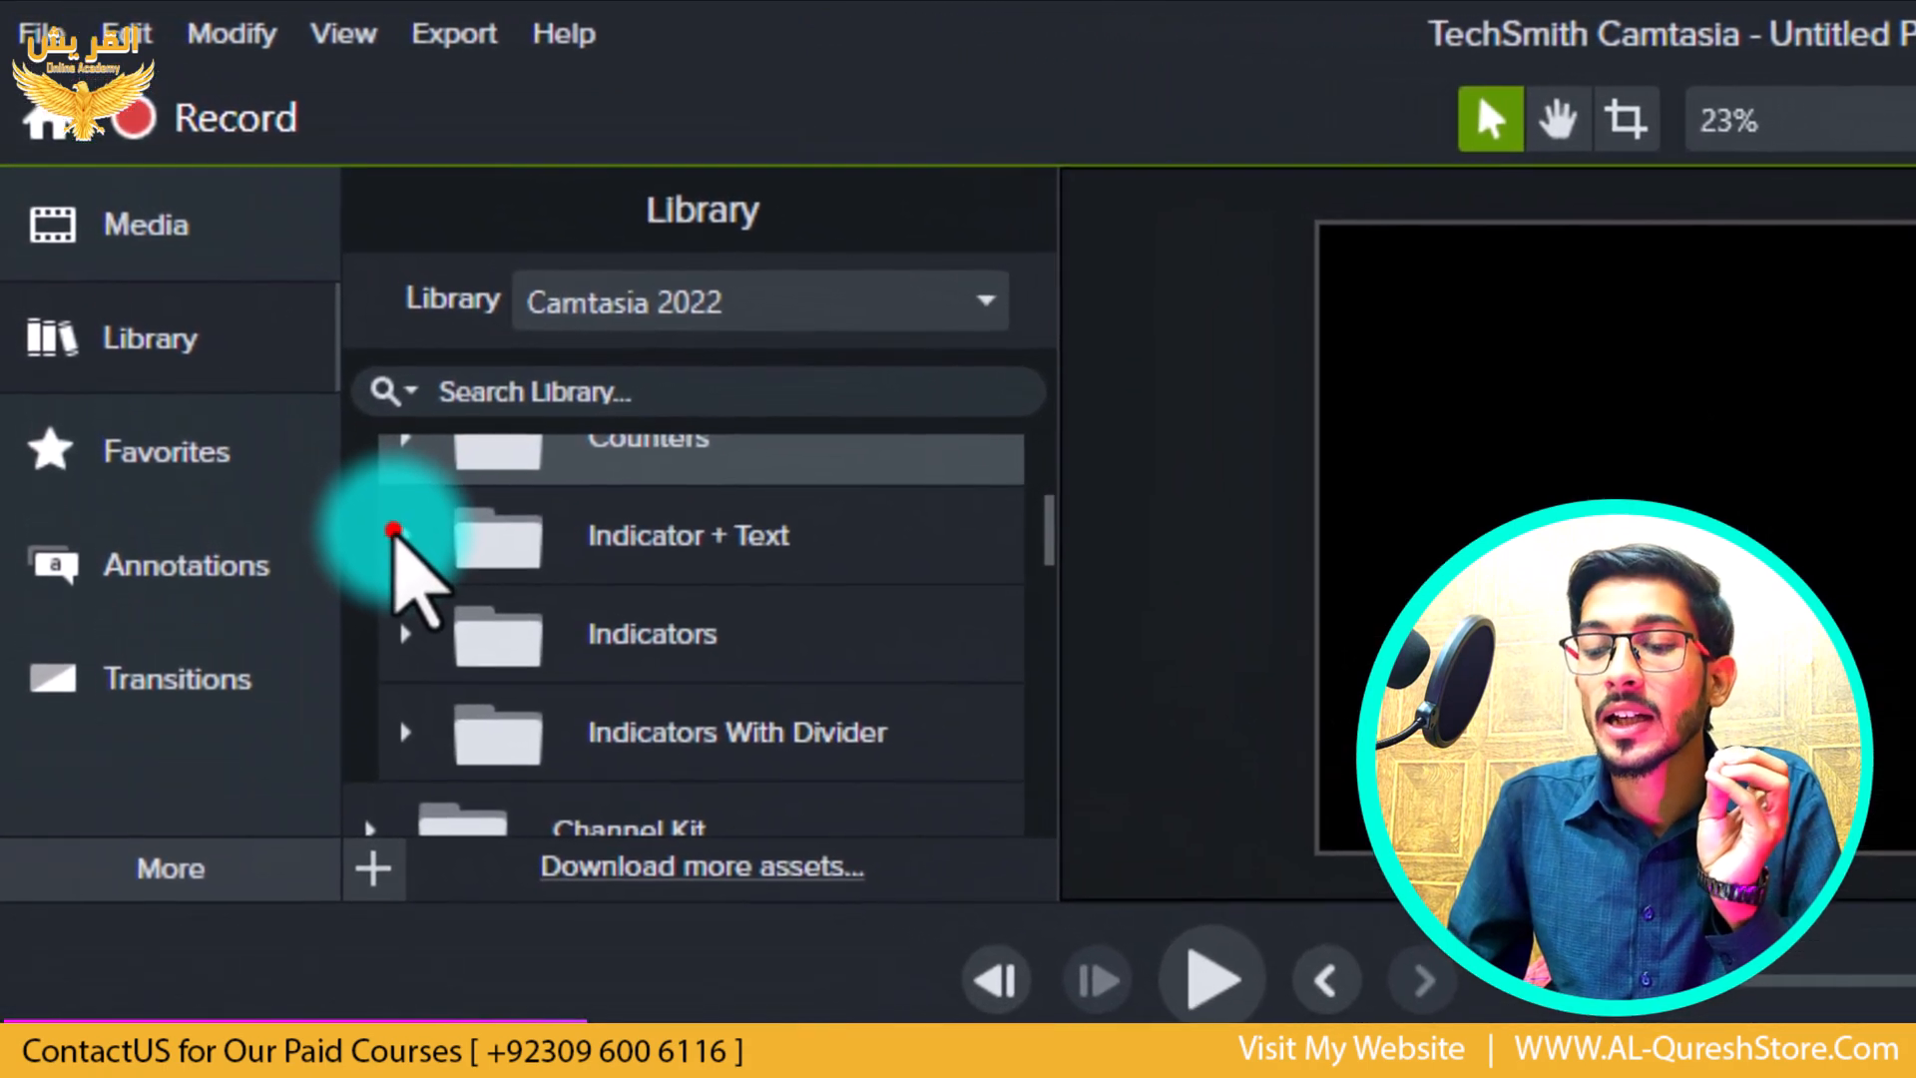
scroll(534, 578, "down", 1)
scroll(586, 636, "down", 1)
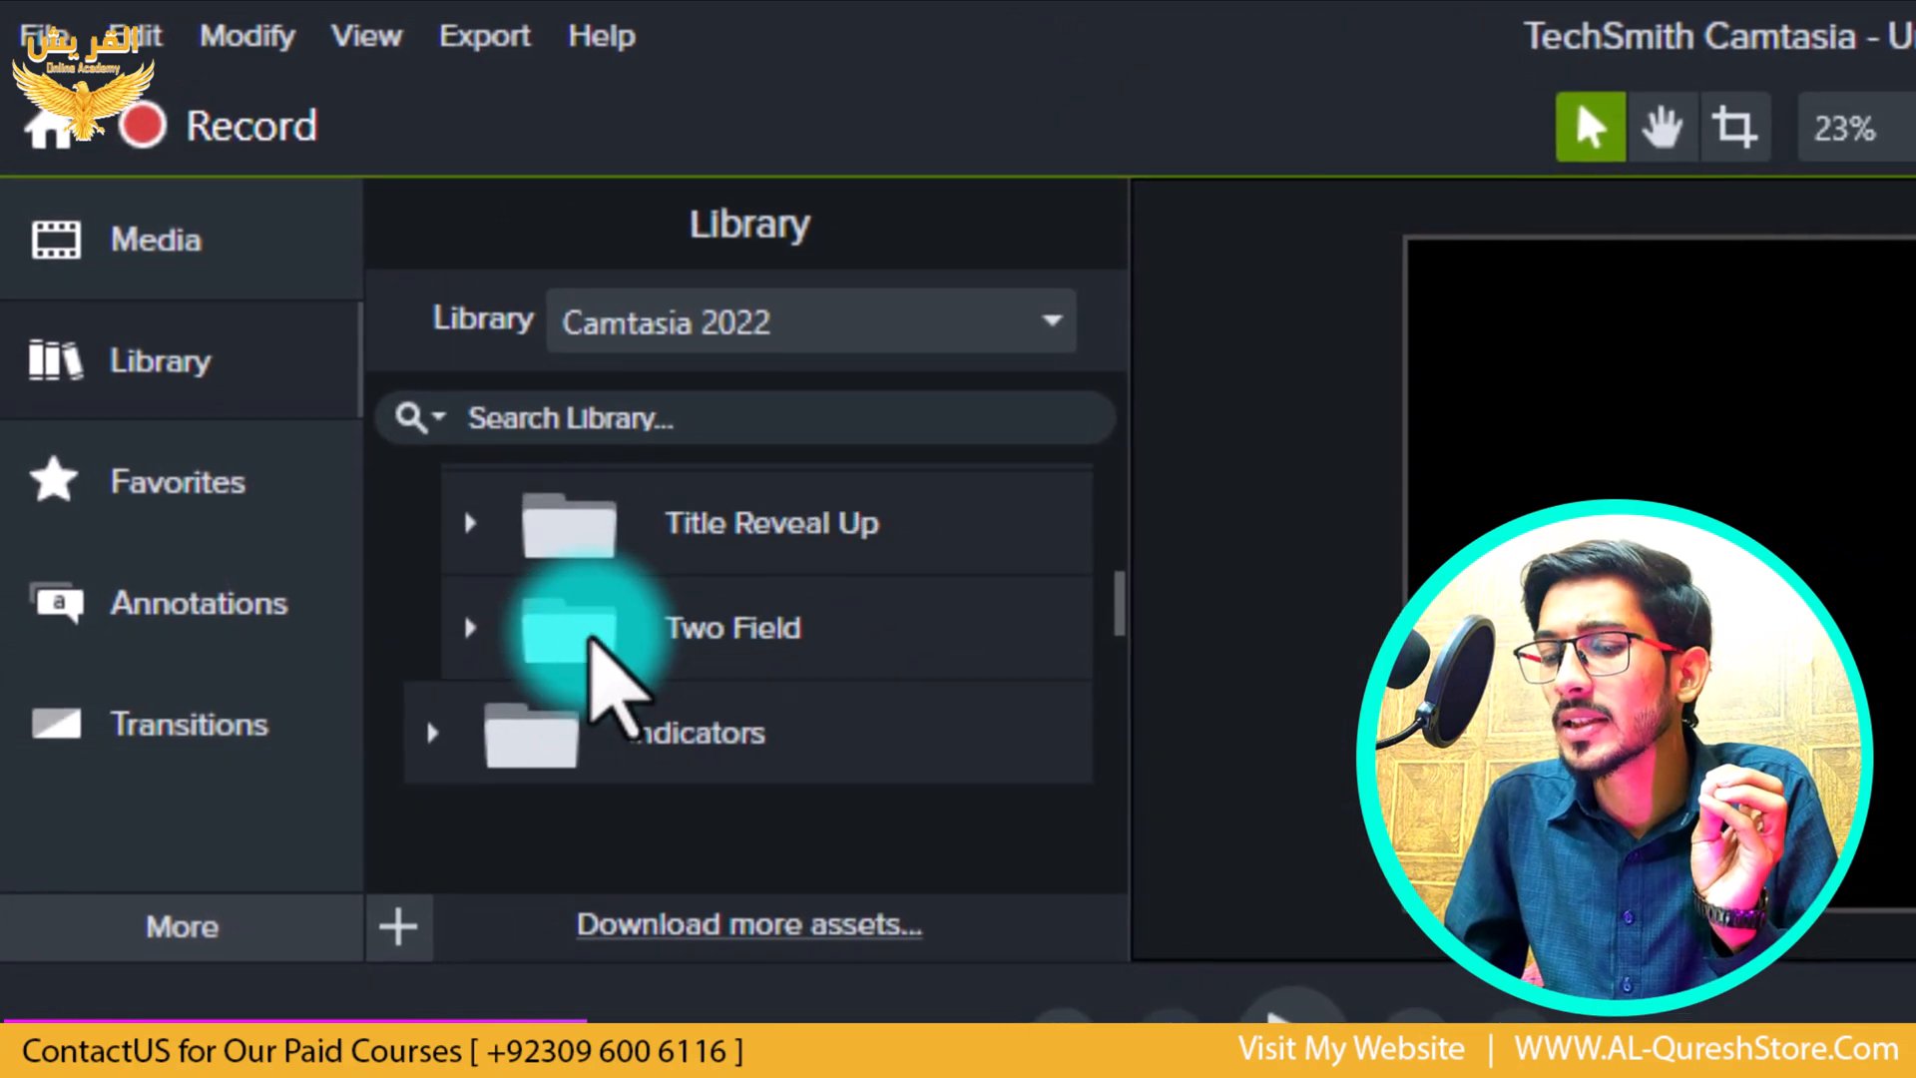
scroll(589, 638, "up", 1)
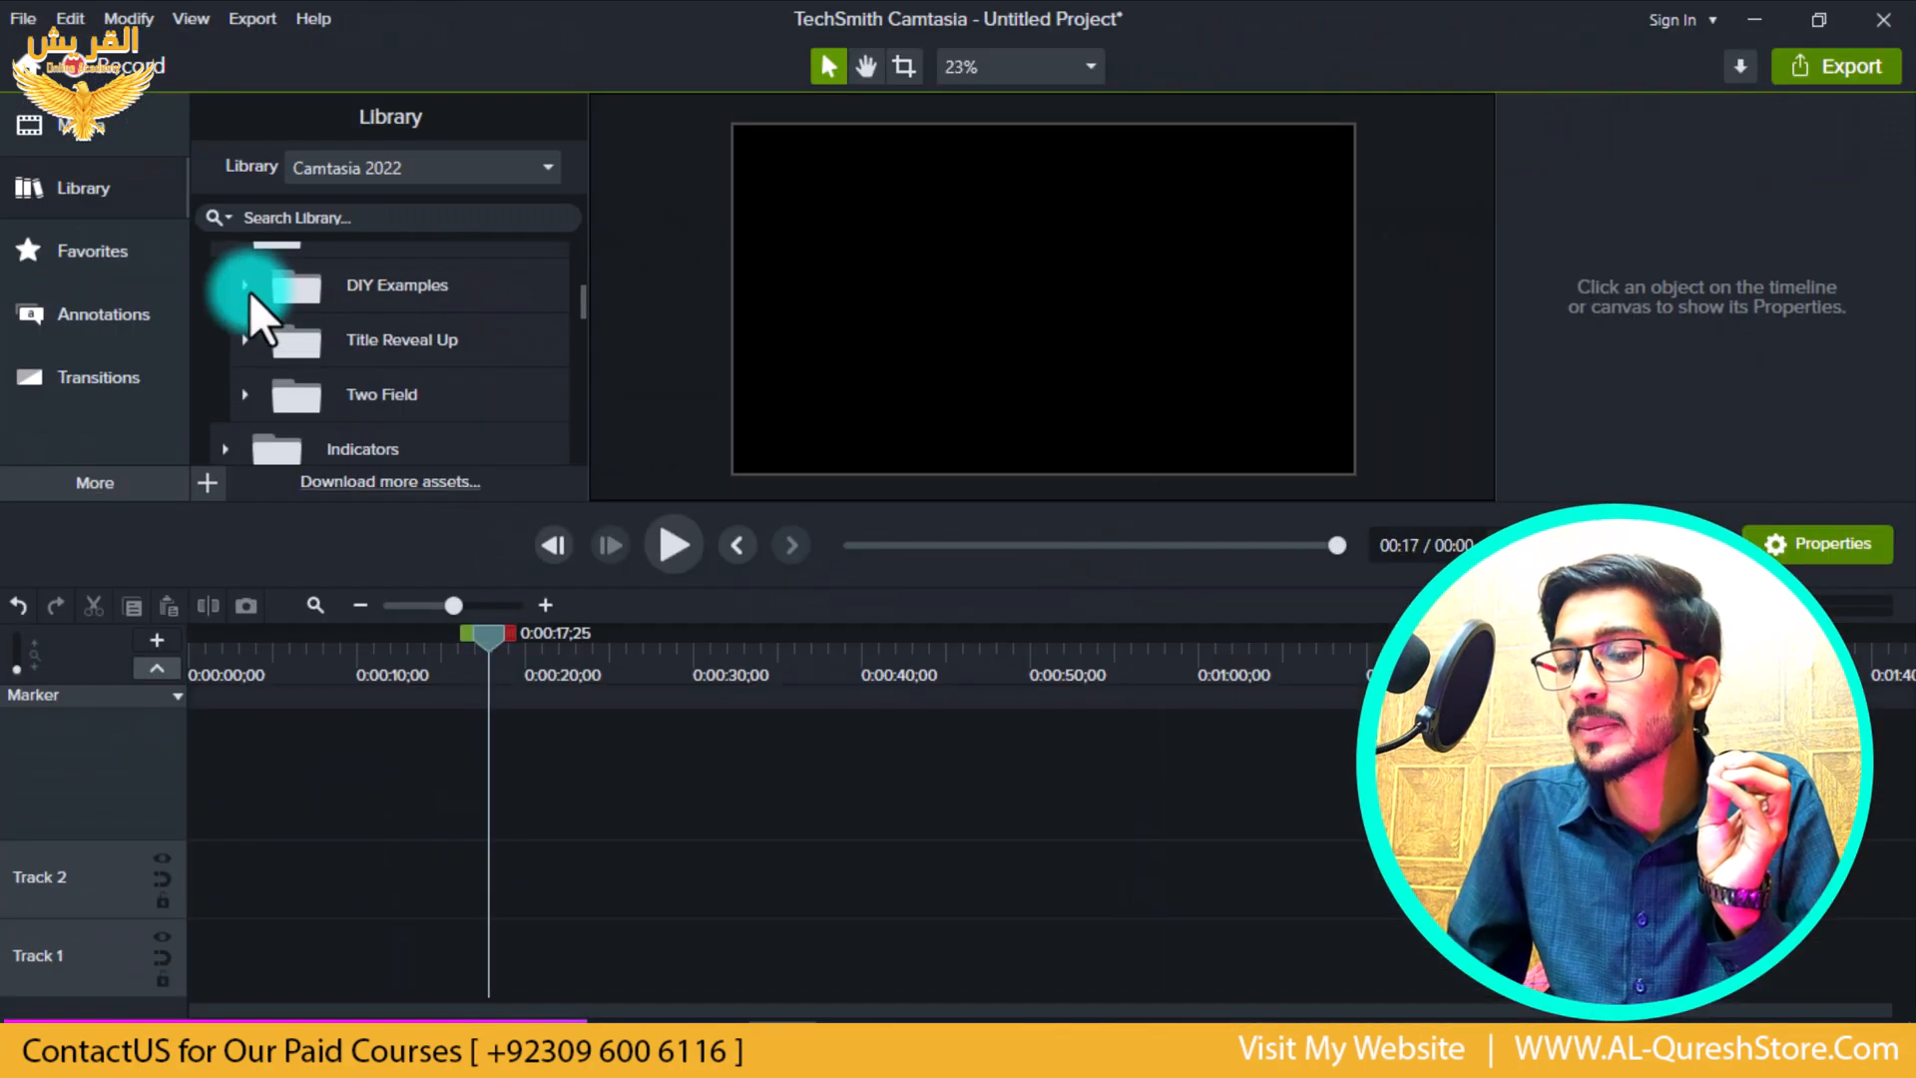
left_click(244, 286)
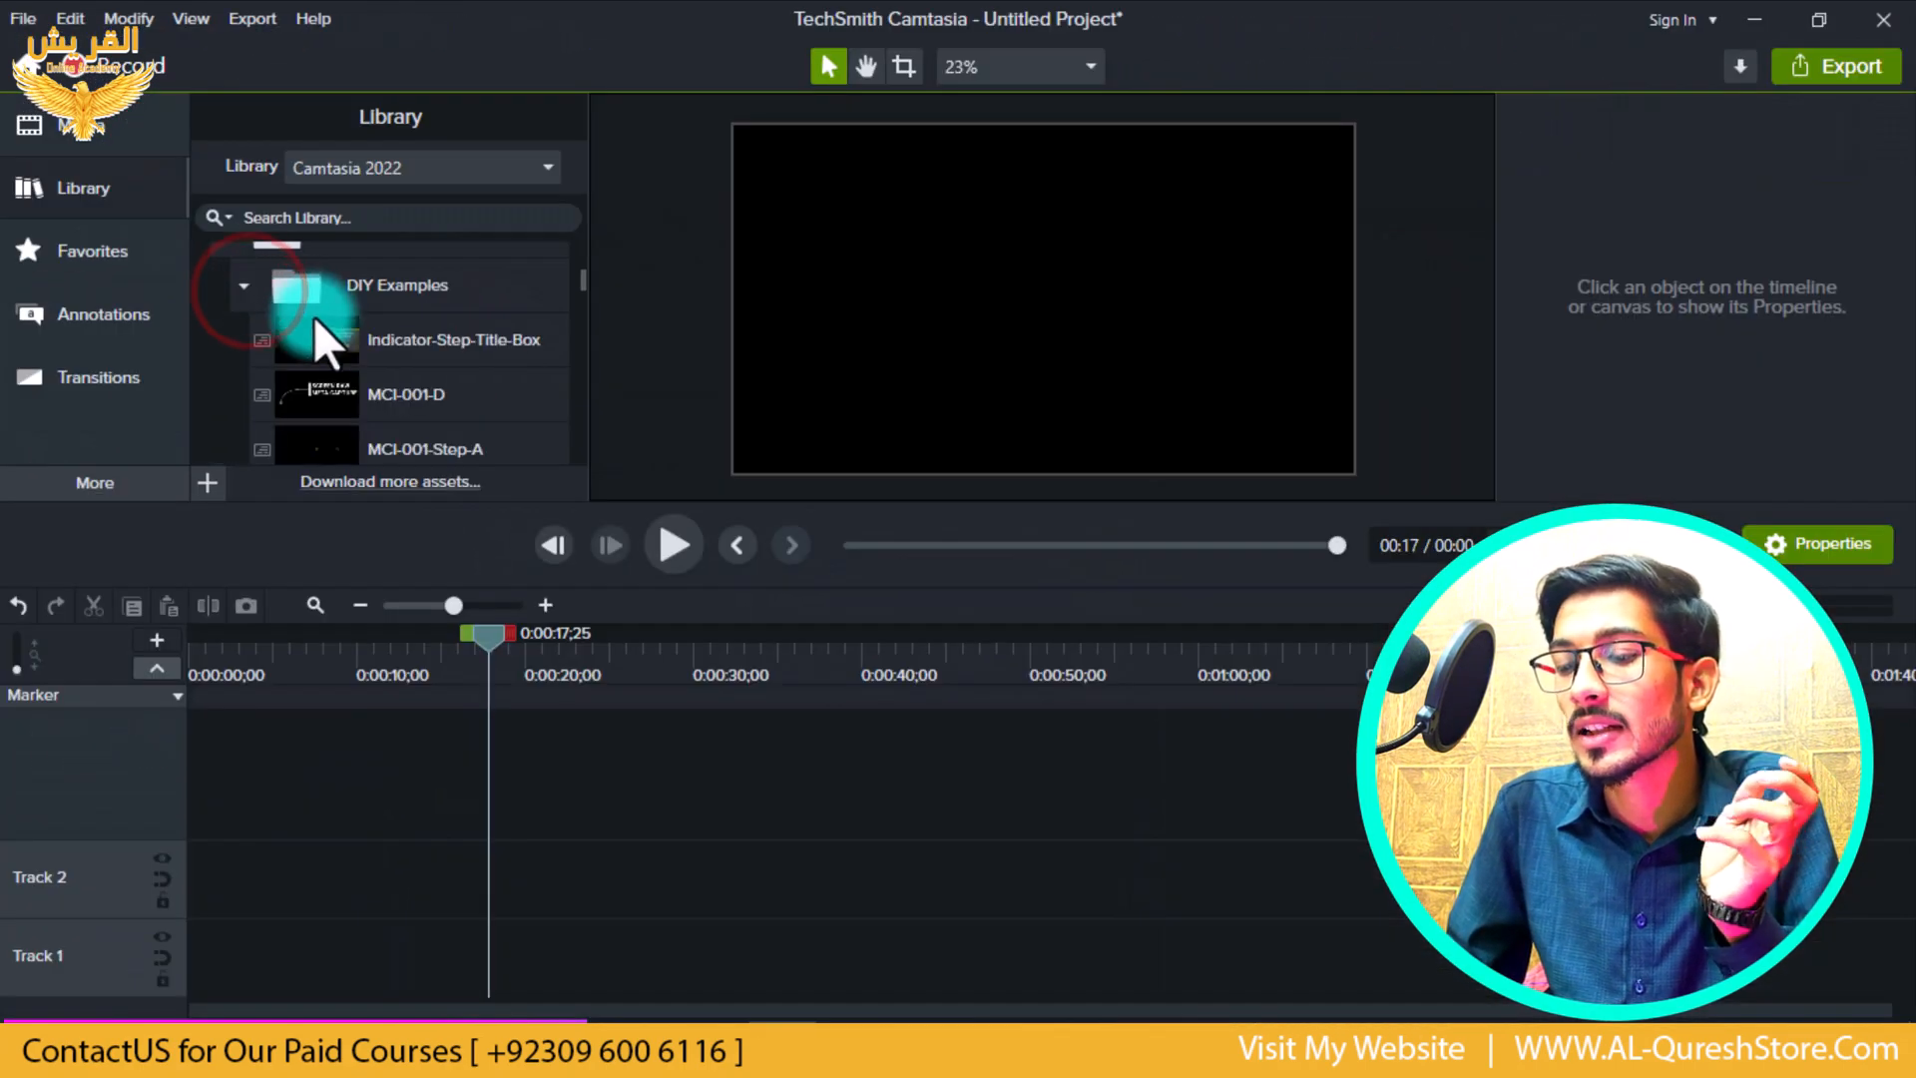
- Preview the MCI-001-D callout from DIY Examples, and close the preview
scroll(299, 311, "down", 1)
left_click(317, 319)
left_click(319, 320)
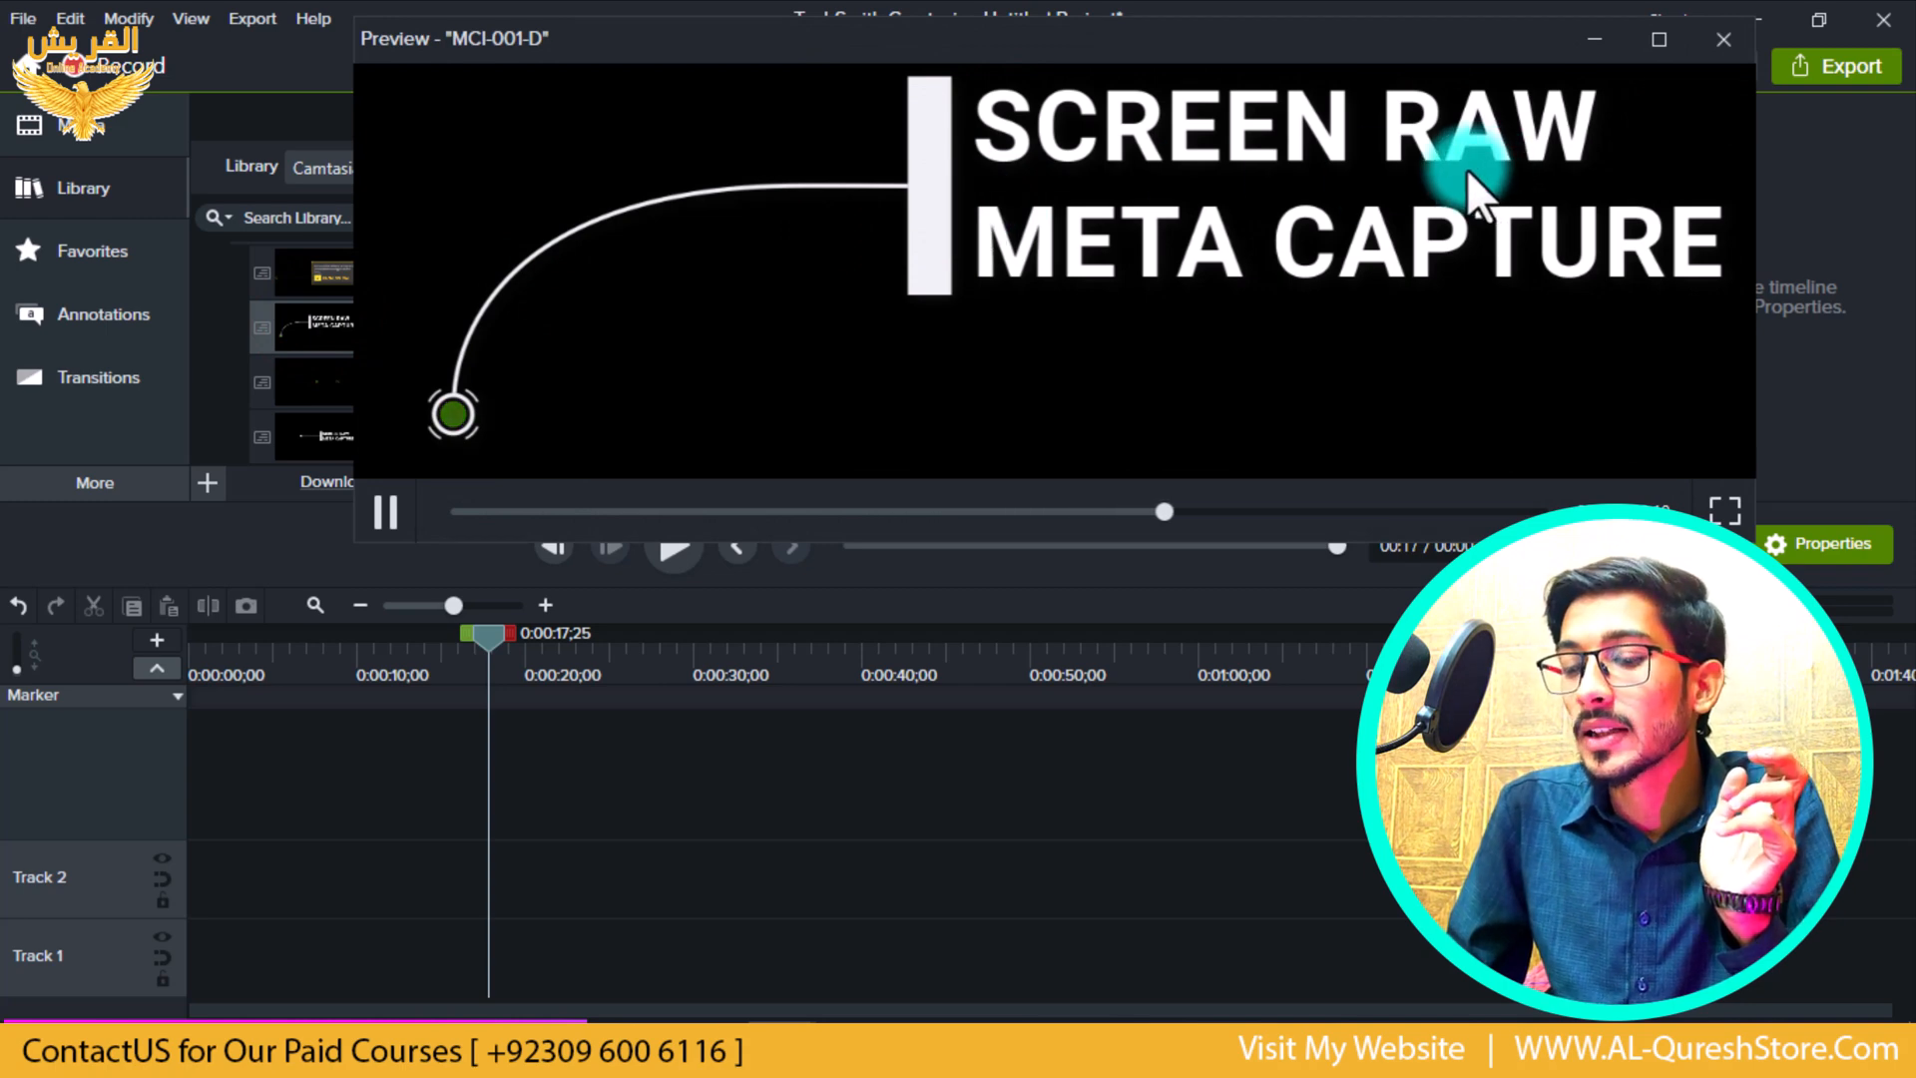
left_click(1723, 39)
- Add the MCI-001-D callout at the start of Track 2, keeping the project at 30 FPS
left_click_drag(333, 327, 141, 872)
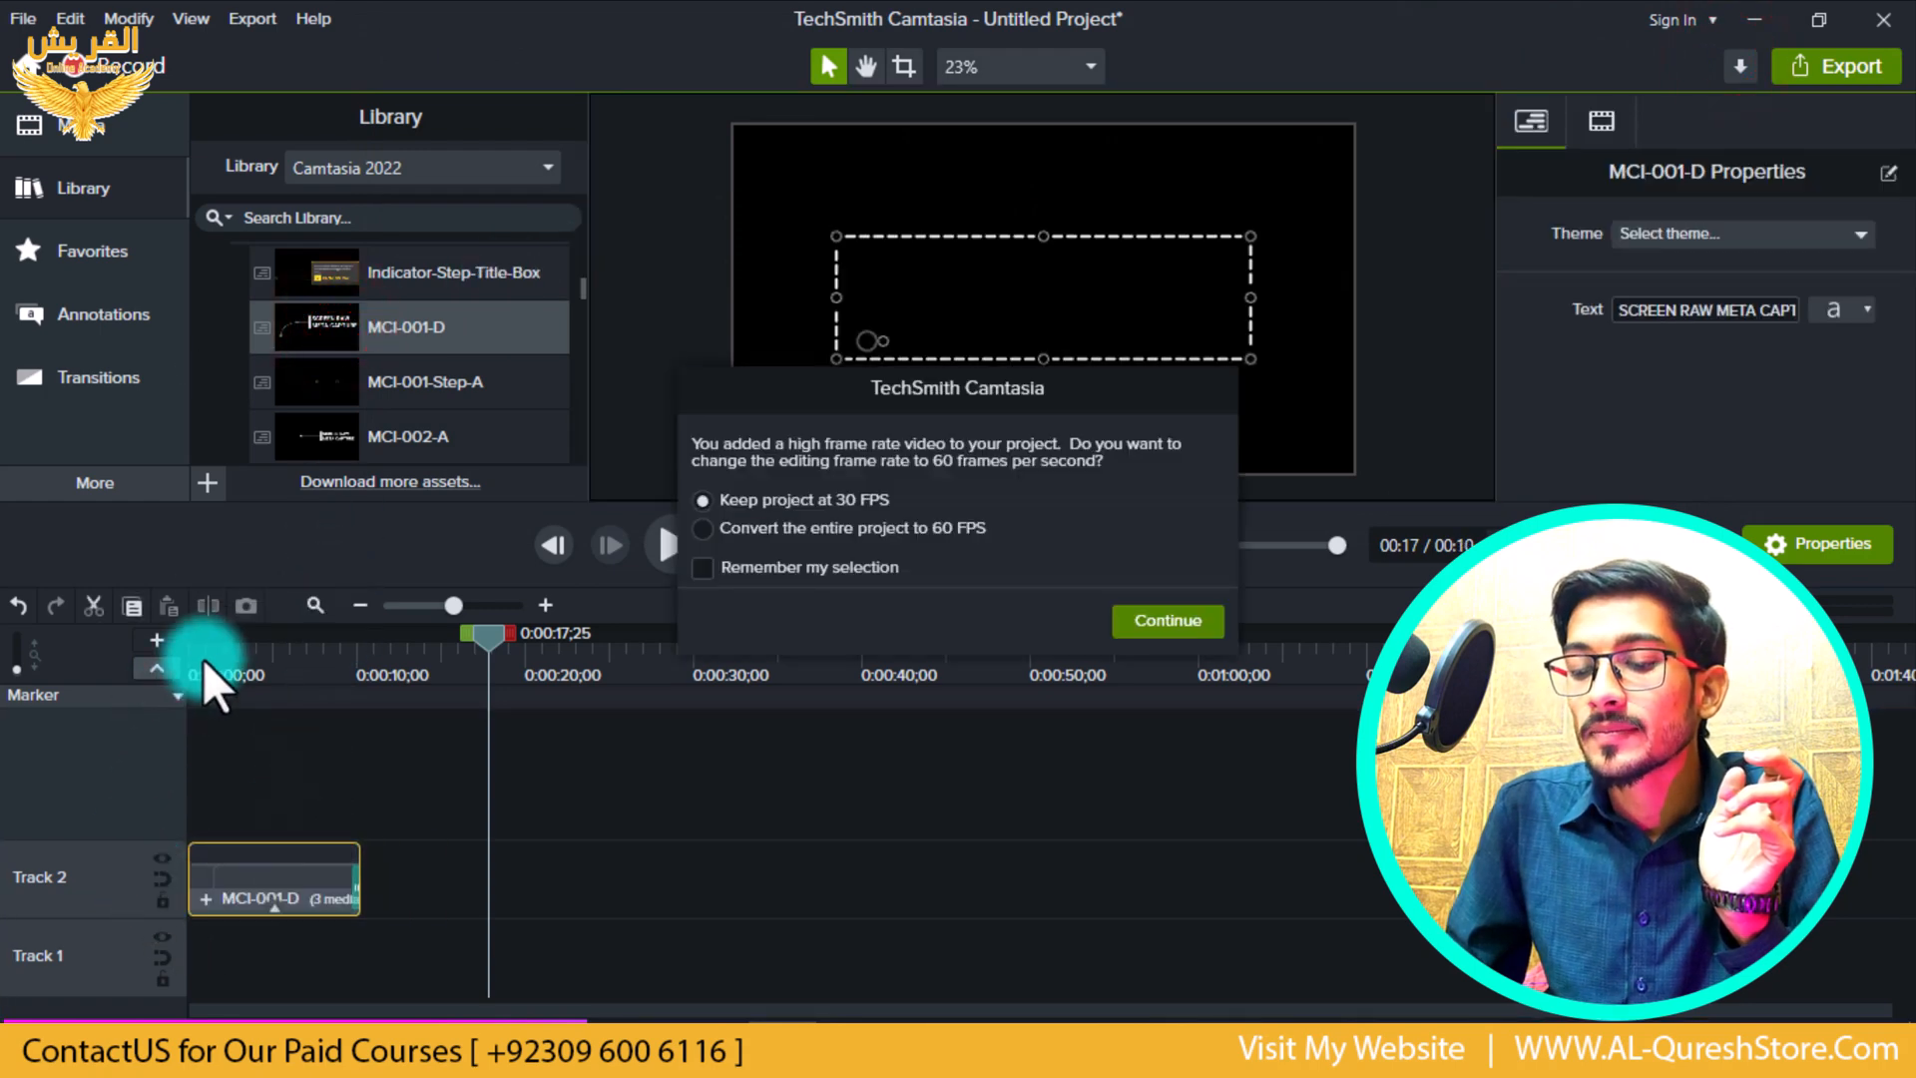
left_click(1176, 620)
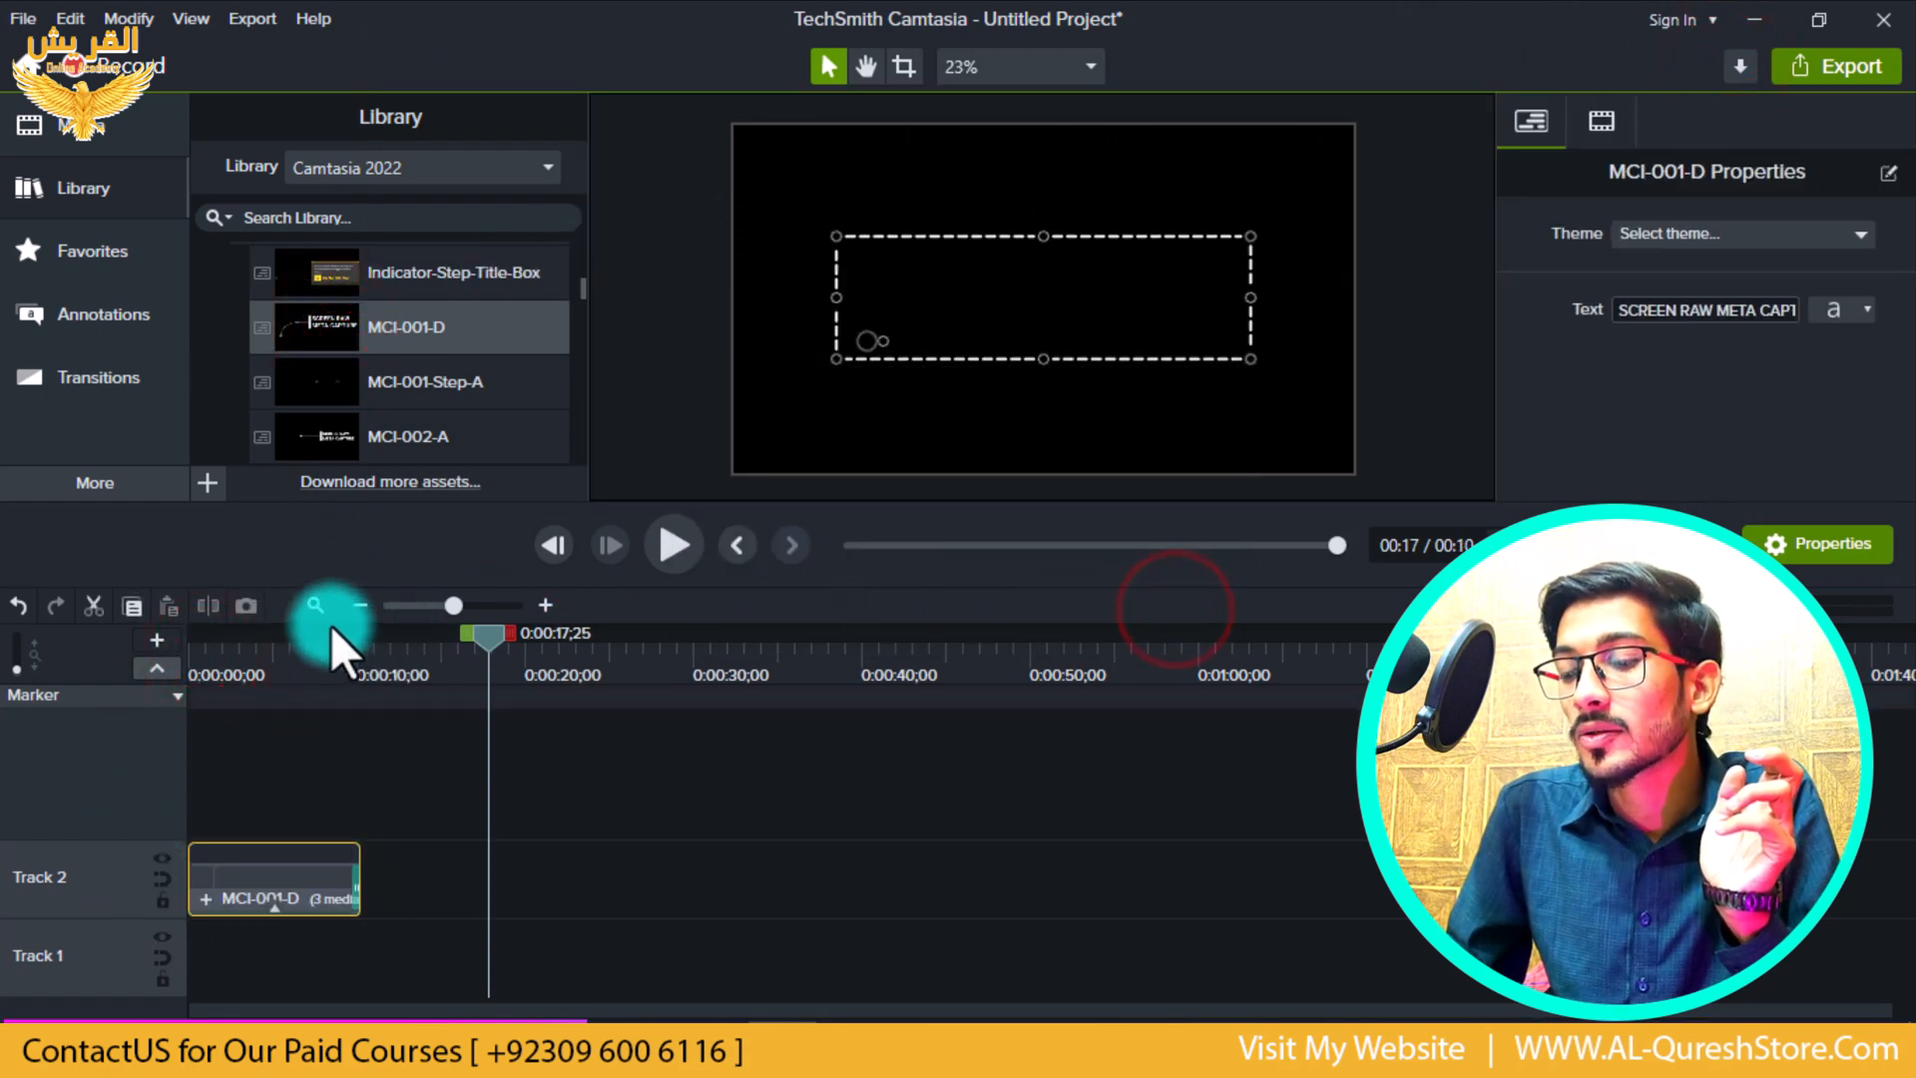
- Place the MCI-001-D callout in the canvas's lower-left corner, enlarged to nearly full canvas width, and open its text for editing
left_click_drag(240, 644, 305, 667)
left_click_drag(1055, 276, 953, 405)
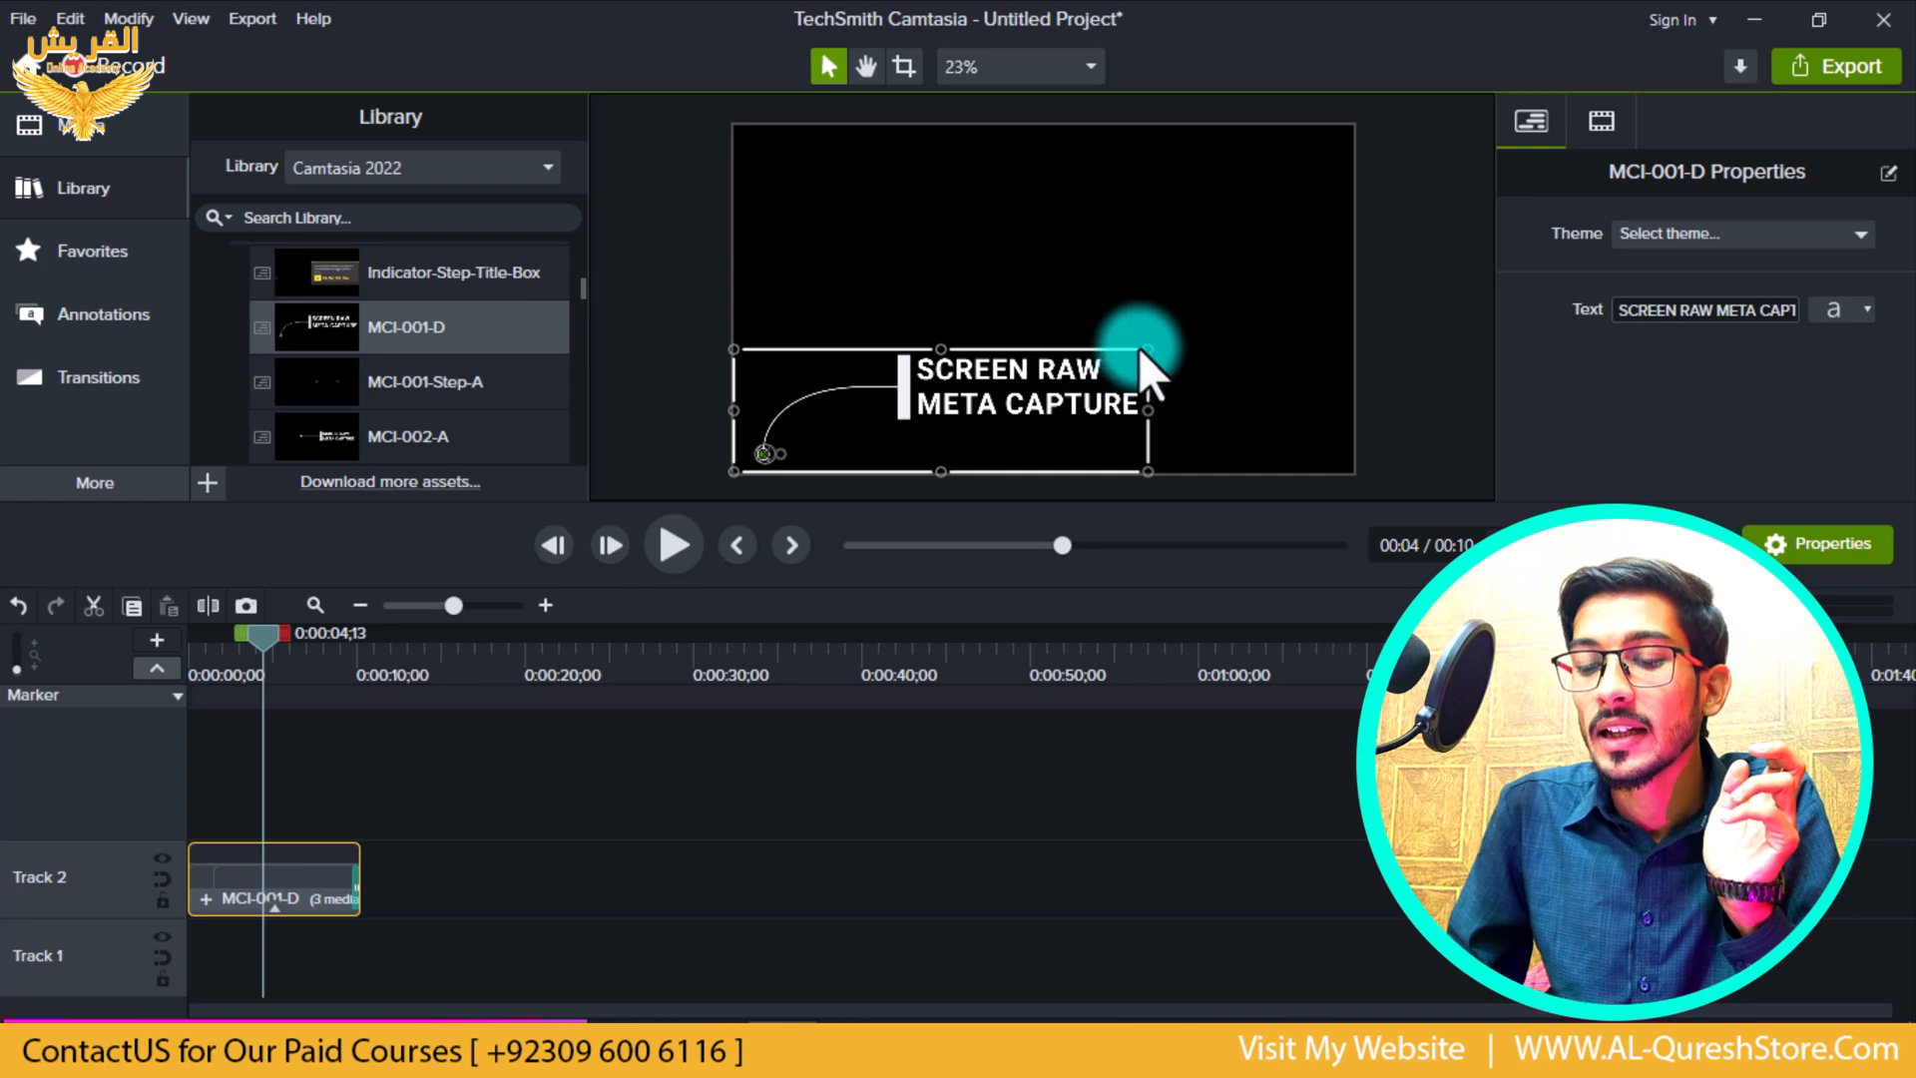
left_click_drag(1147, 349, 1118, 299)
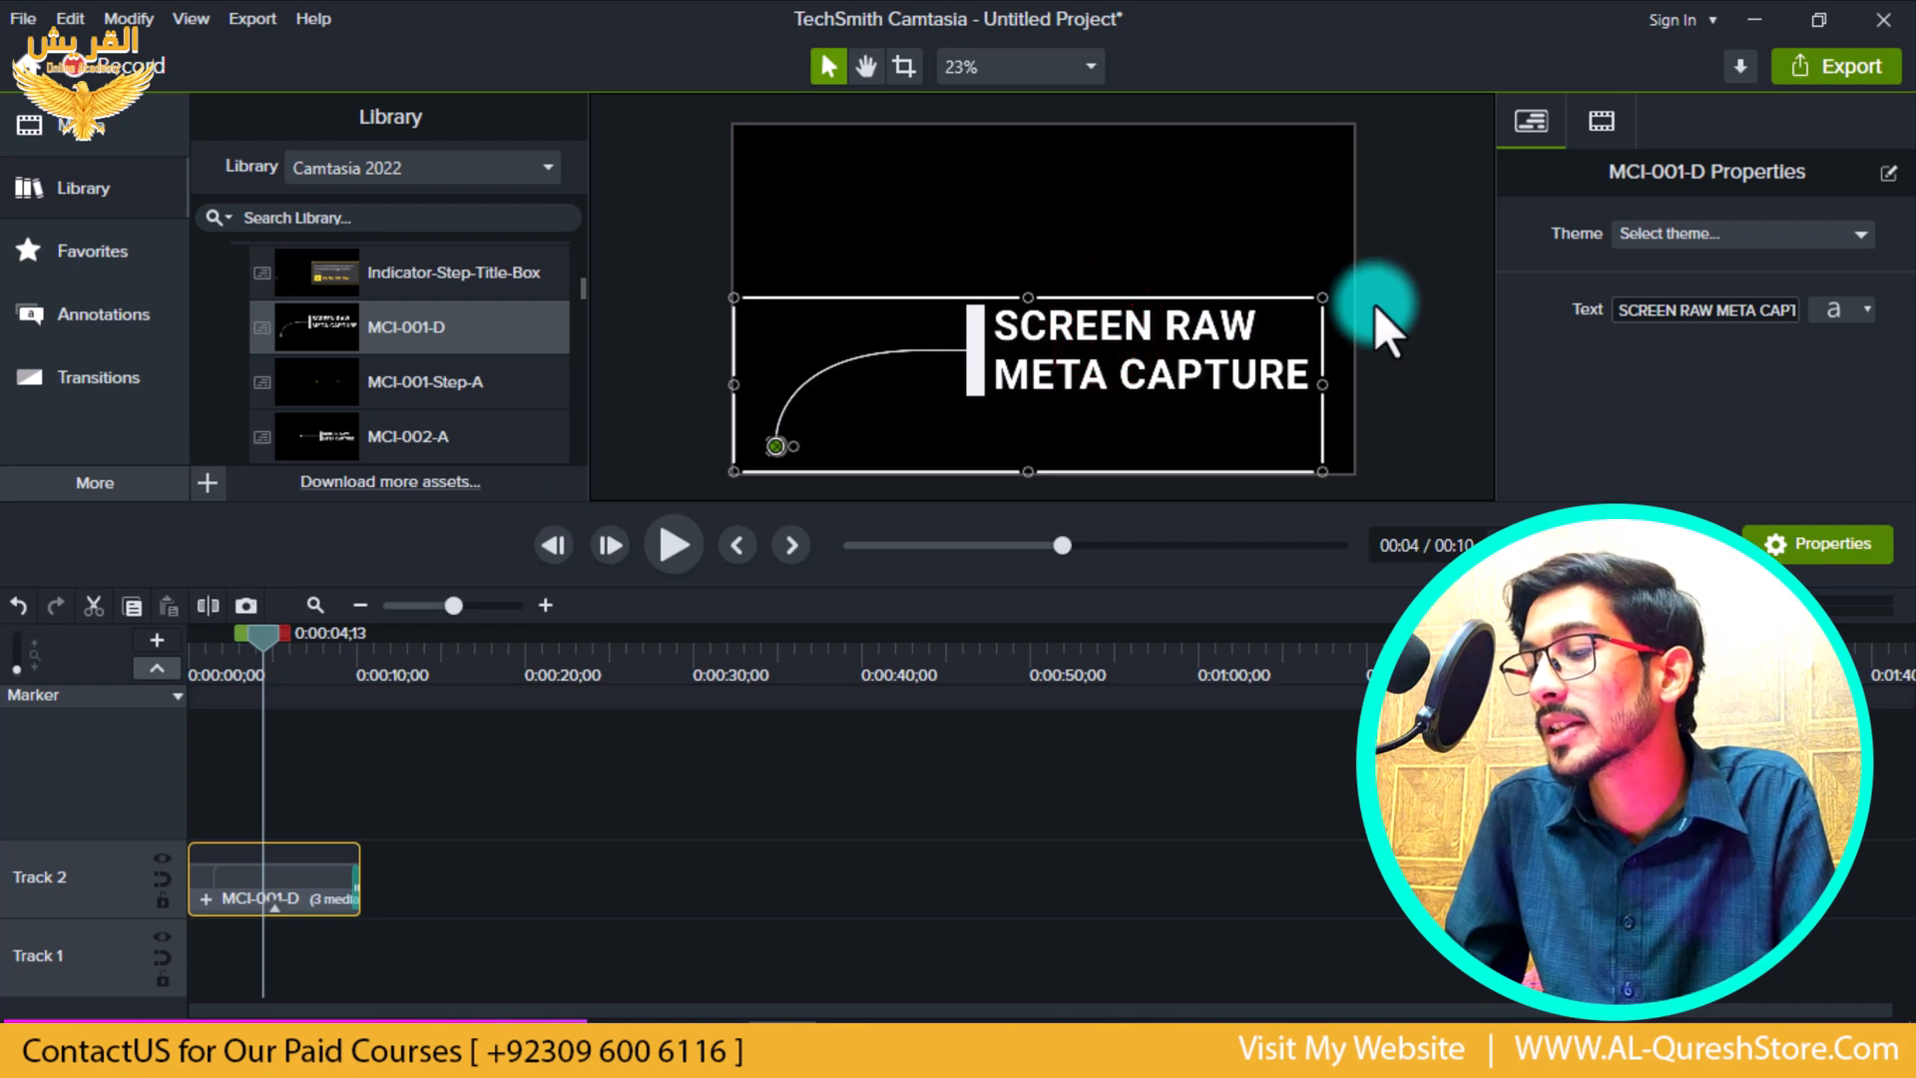
triple_click(1676, 308)
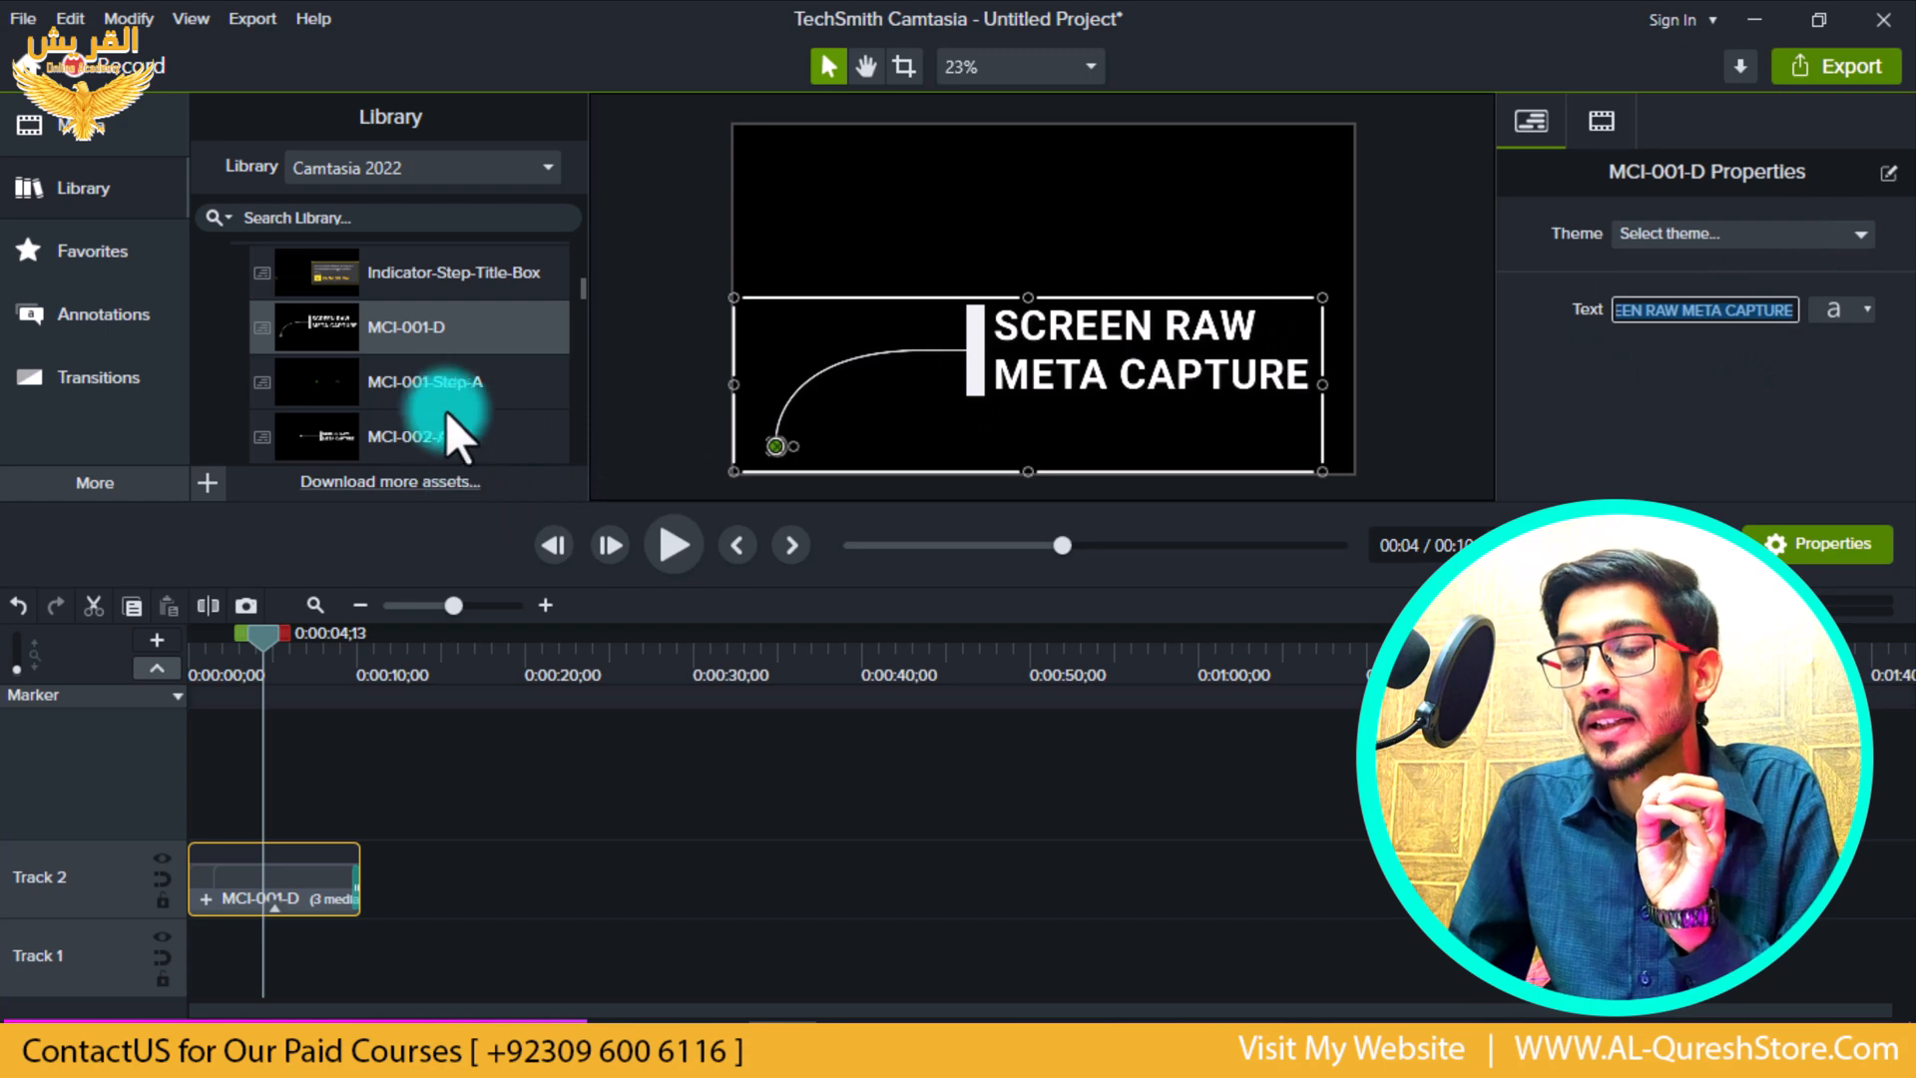
- Preview the Indicator-Step-Title-Box callout from DIY Examples, and close the preview
double_click(329, 275)
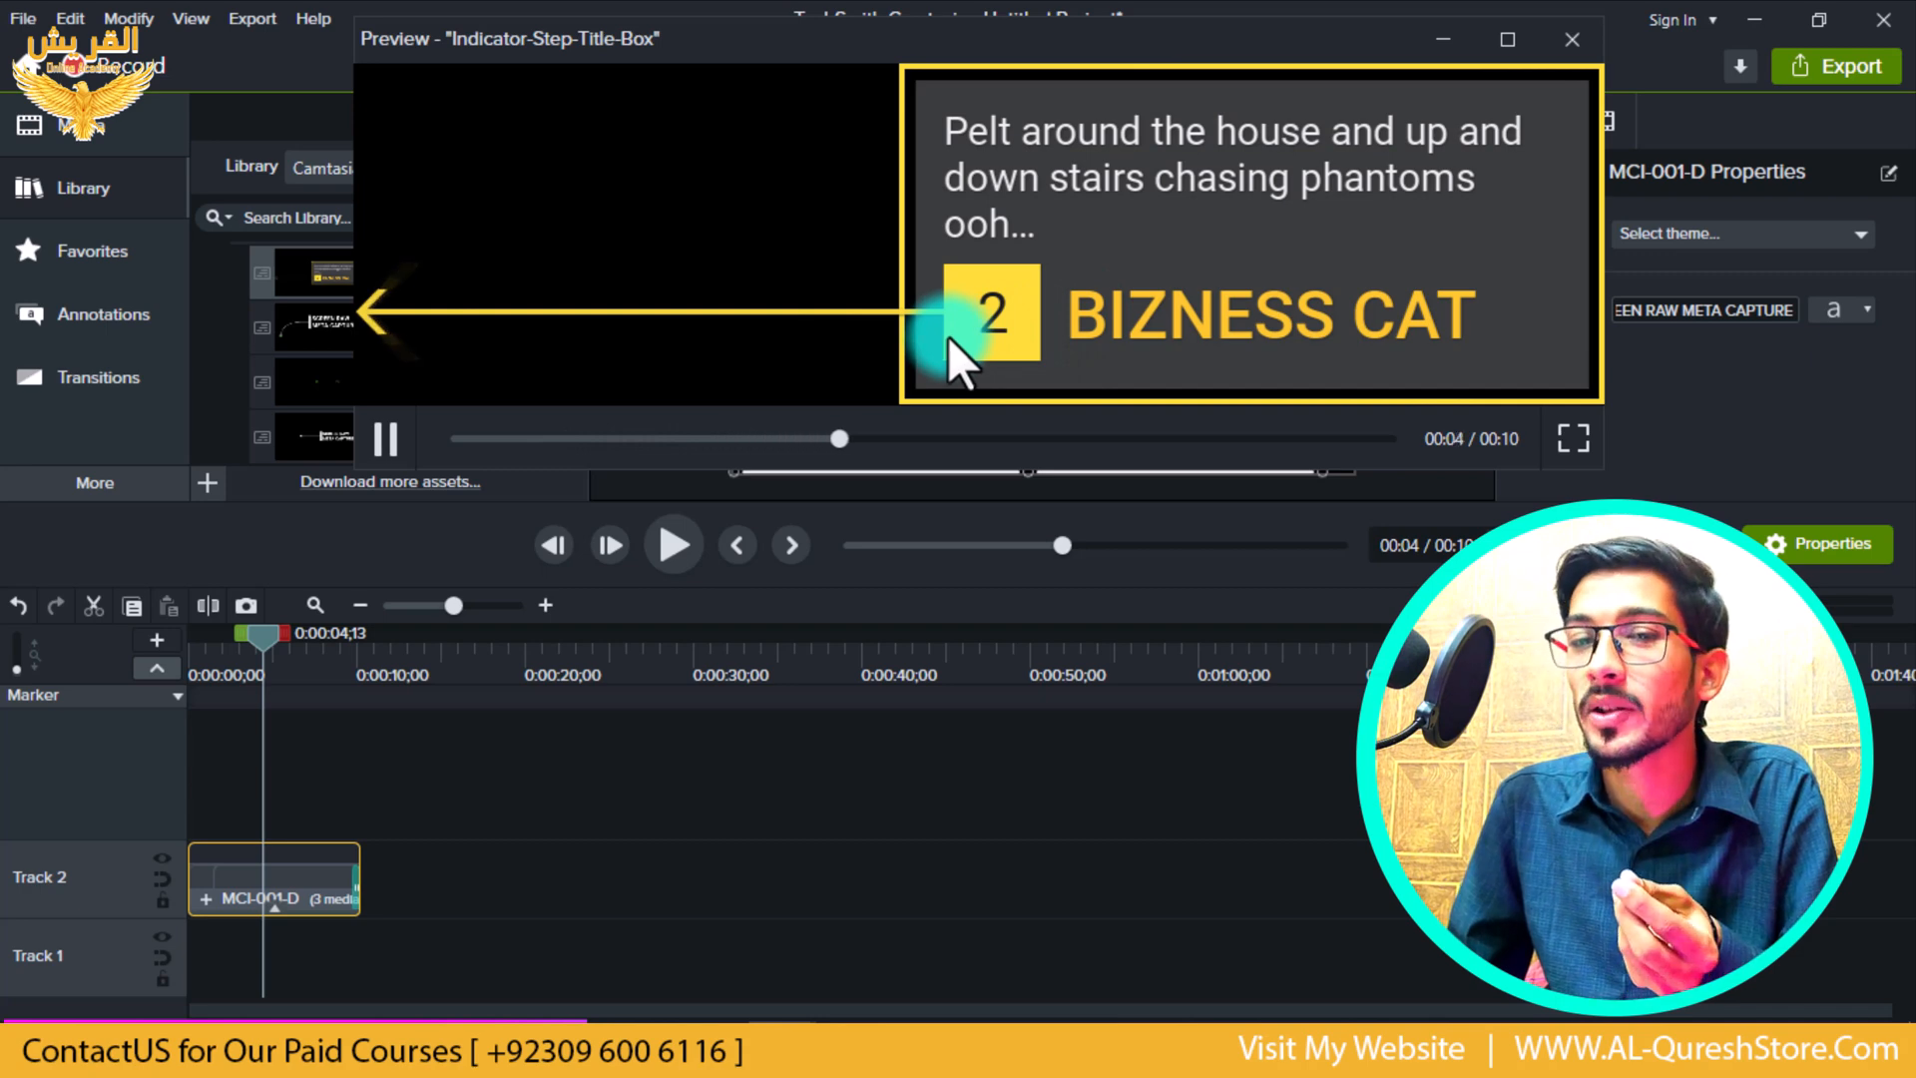
left_click(1064, 303)
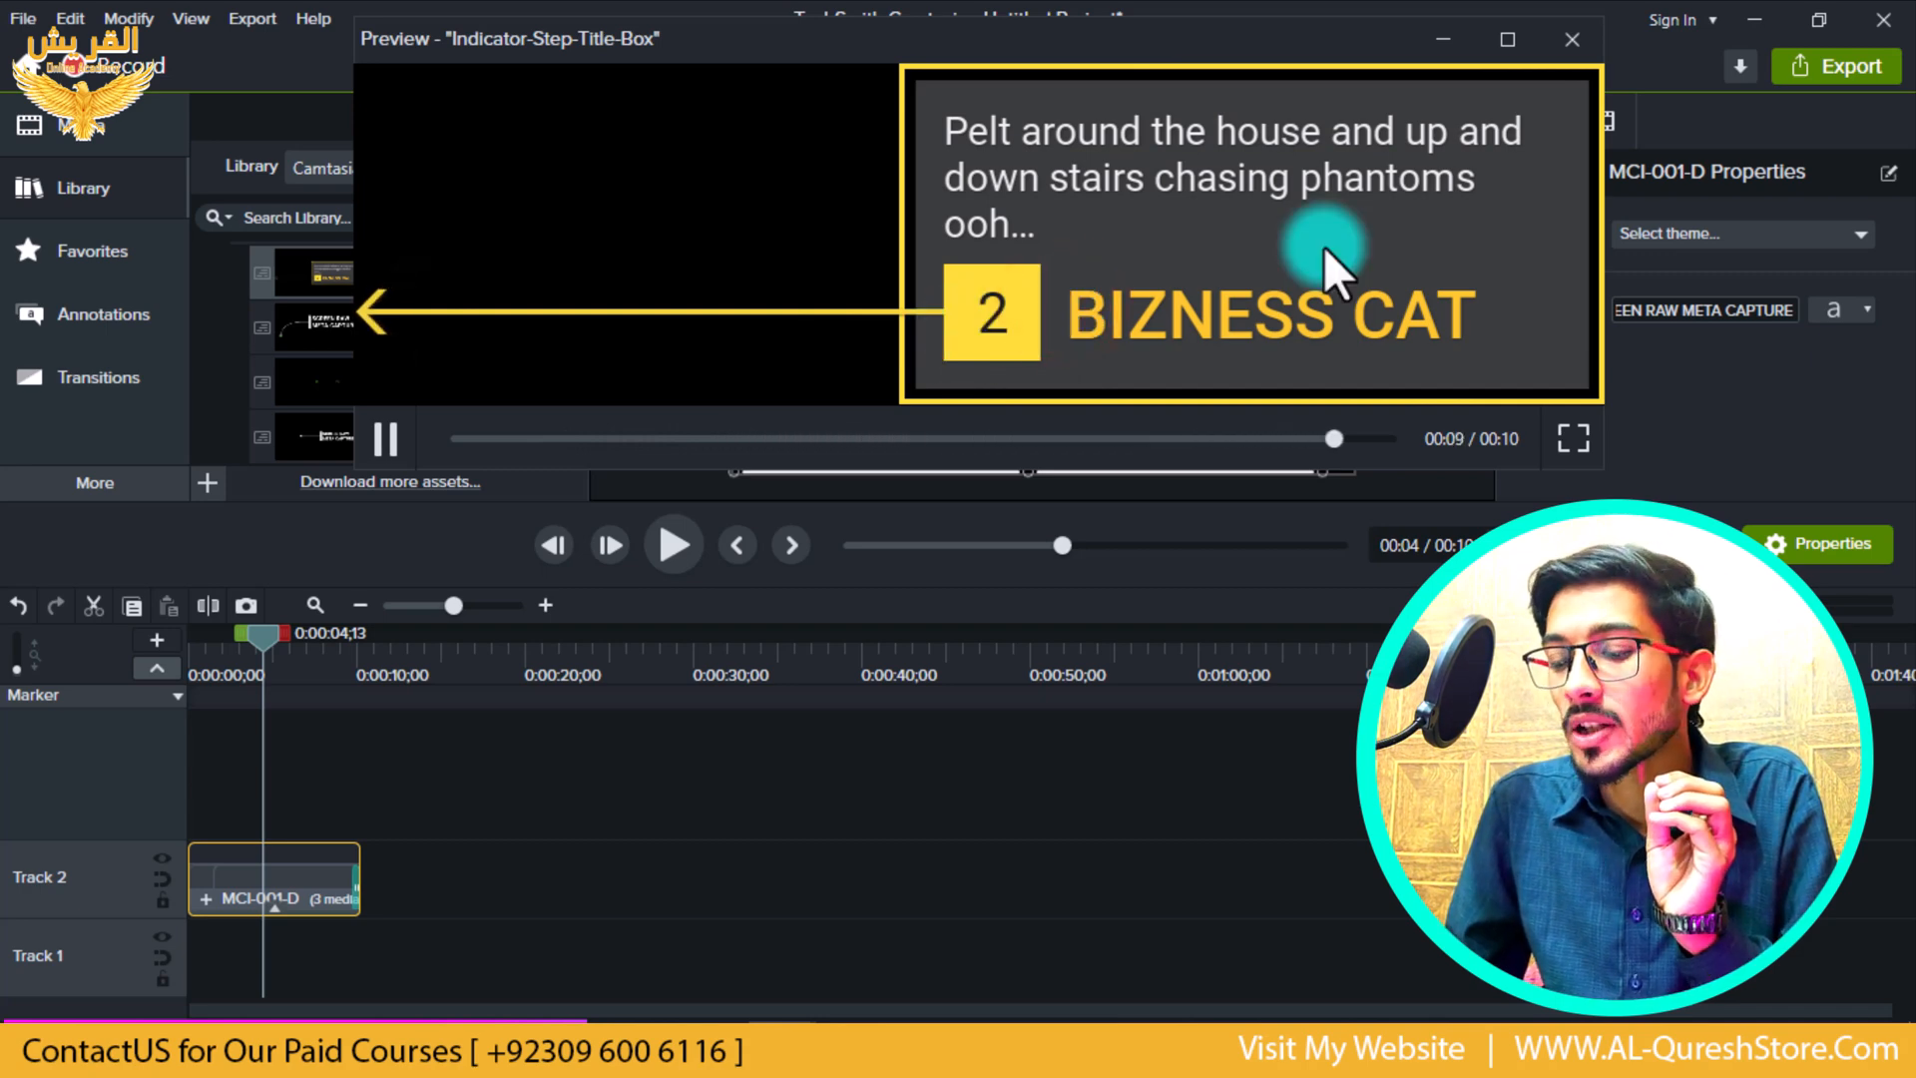
left_click(1569, 40)
- Delete the MCI-001-D clip from Track 2
left_click_drag(417, 937, 301, 868)
key("Delete")
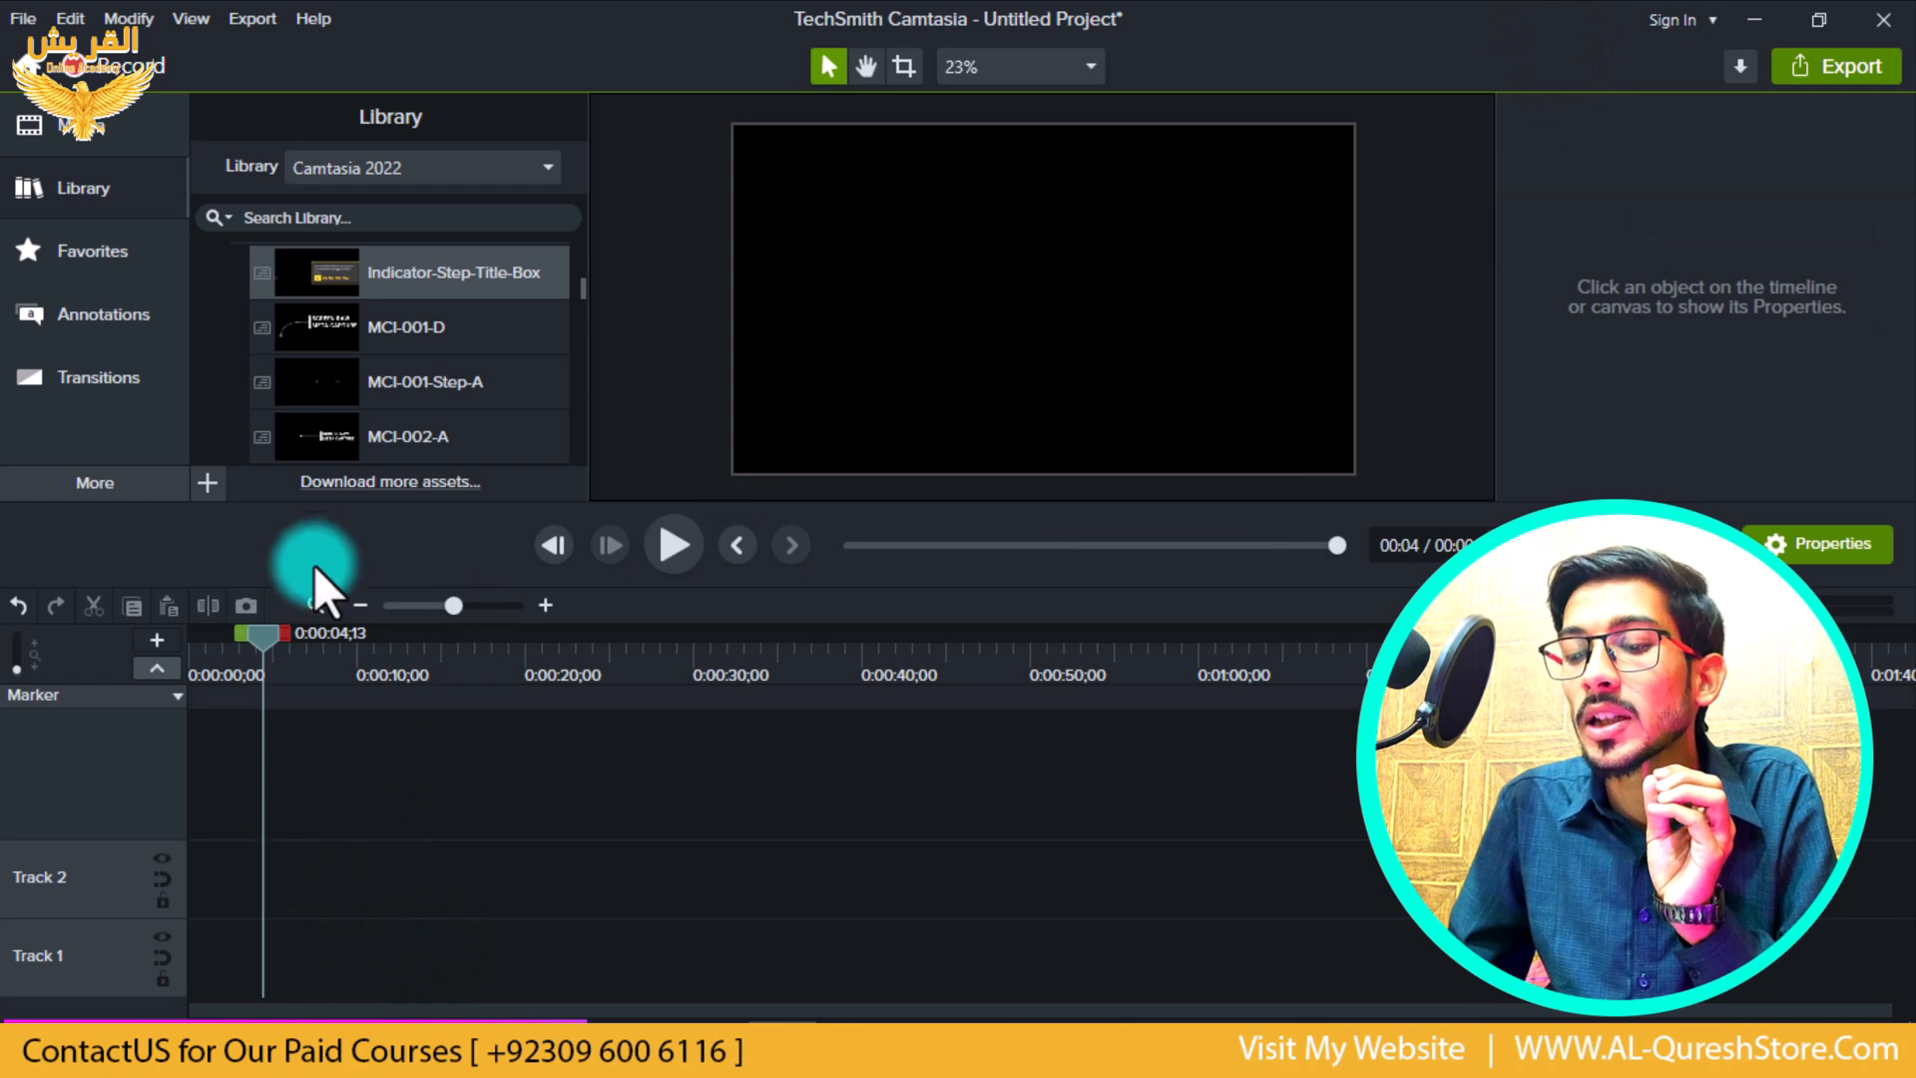
- Preview the MCI-006-G callout, close it, and look through the rest of the DIY Examples assets
scroll(410, 307, "down", 5)
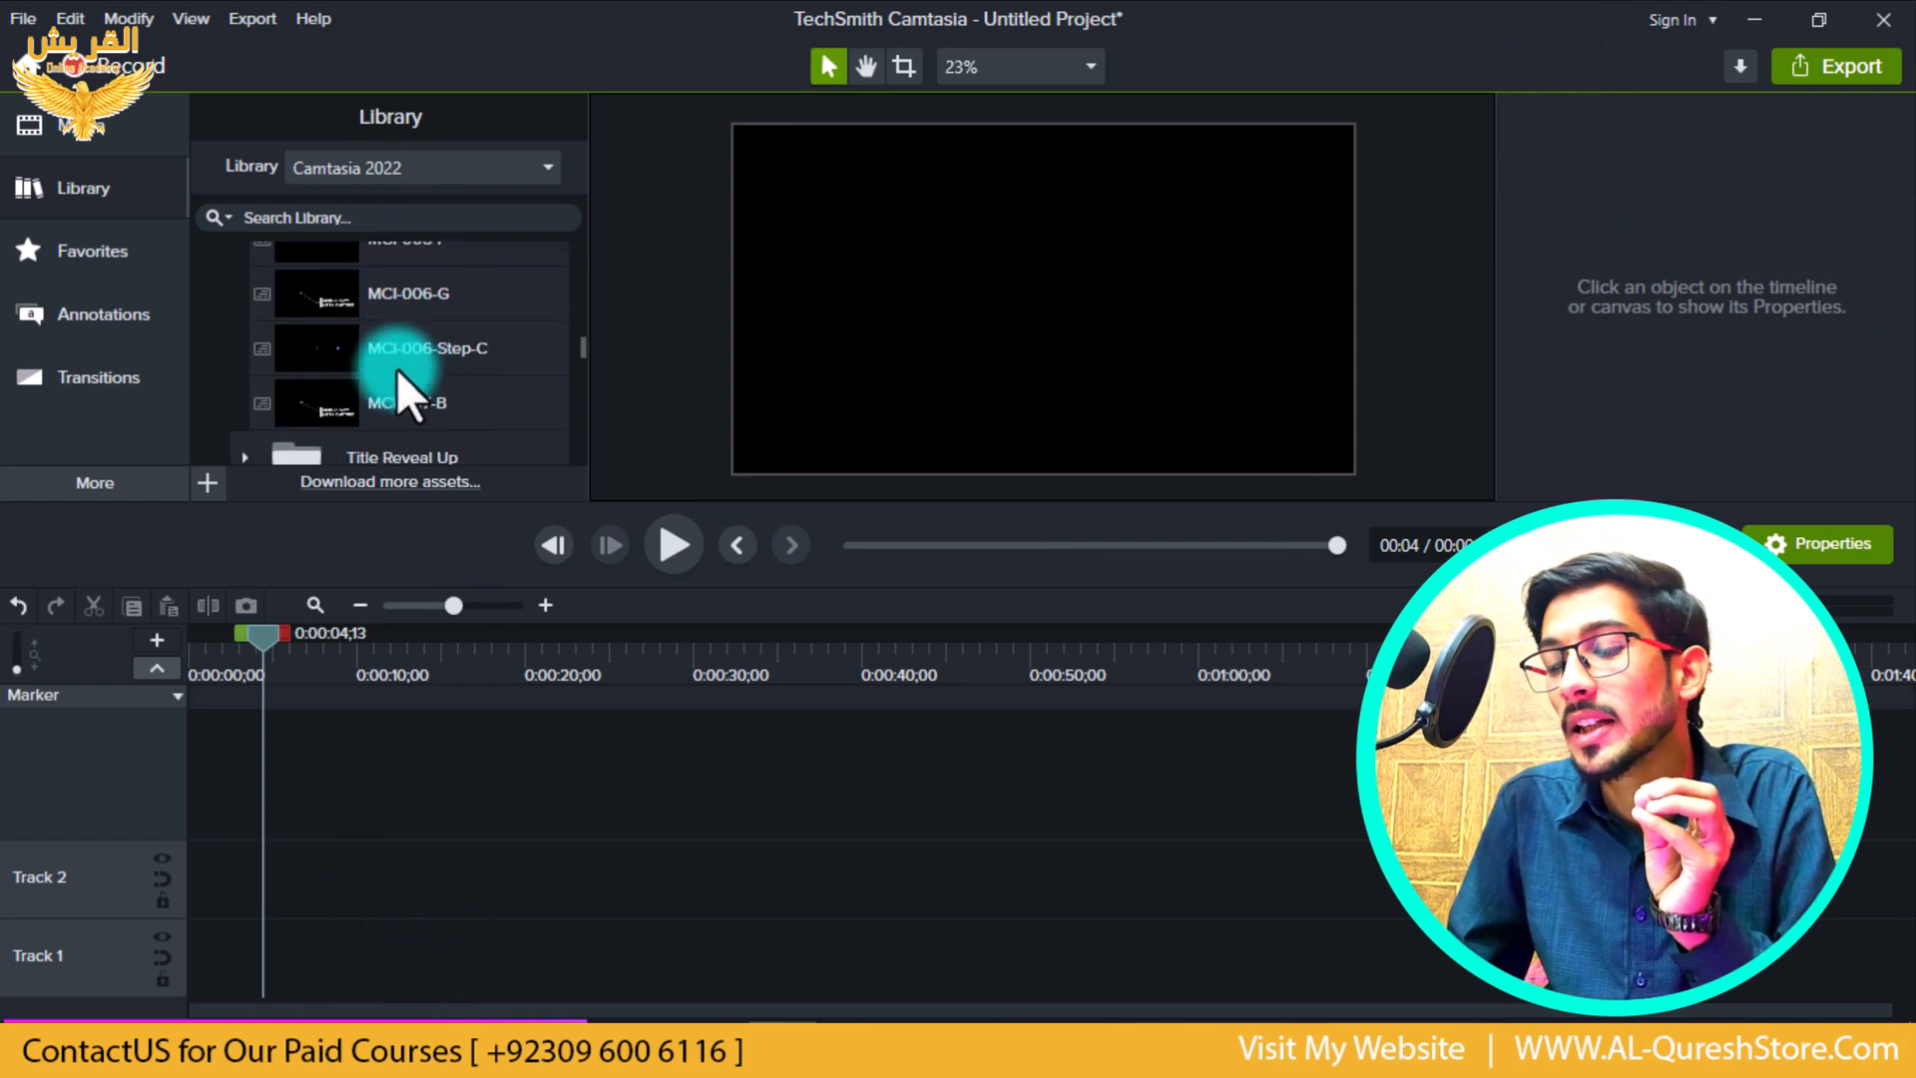
double_click(347, 309)
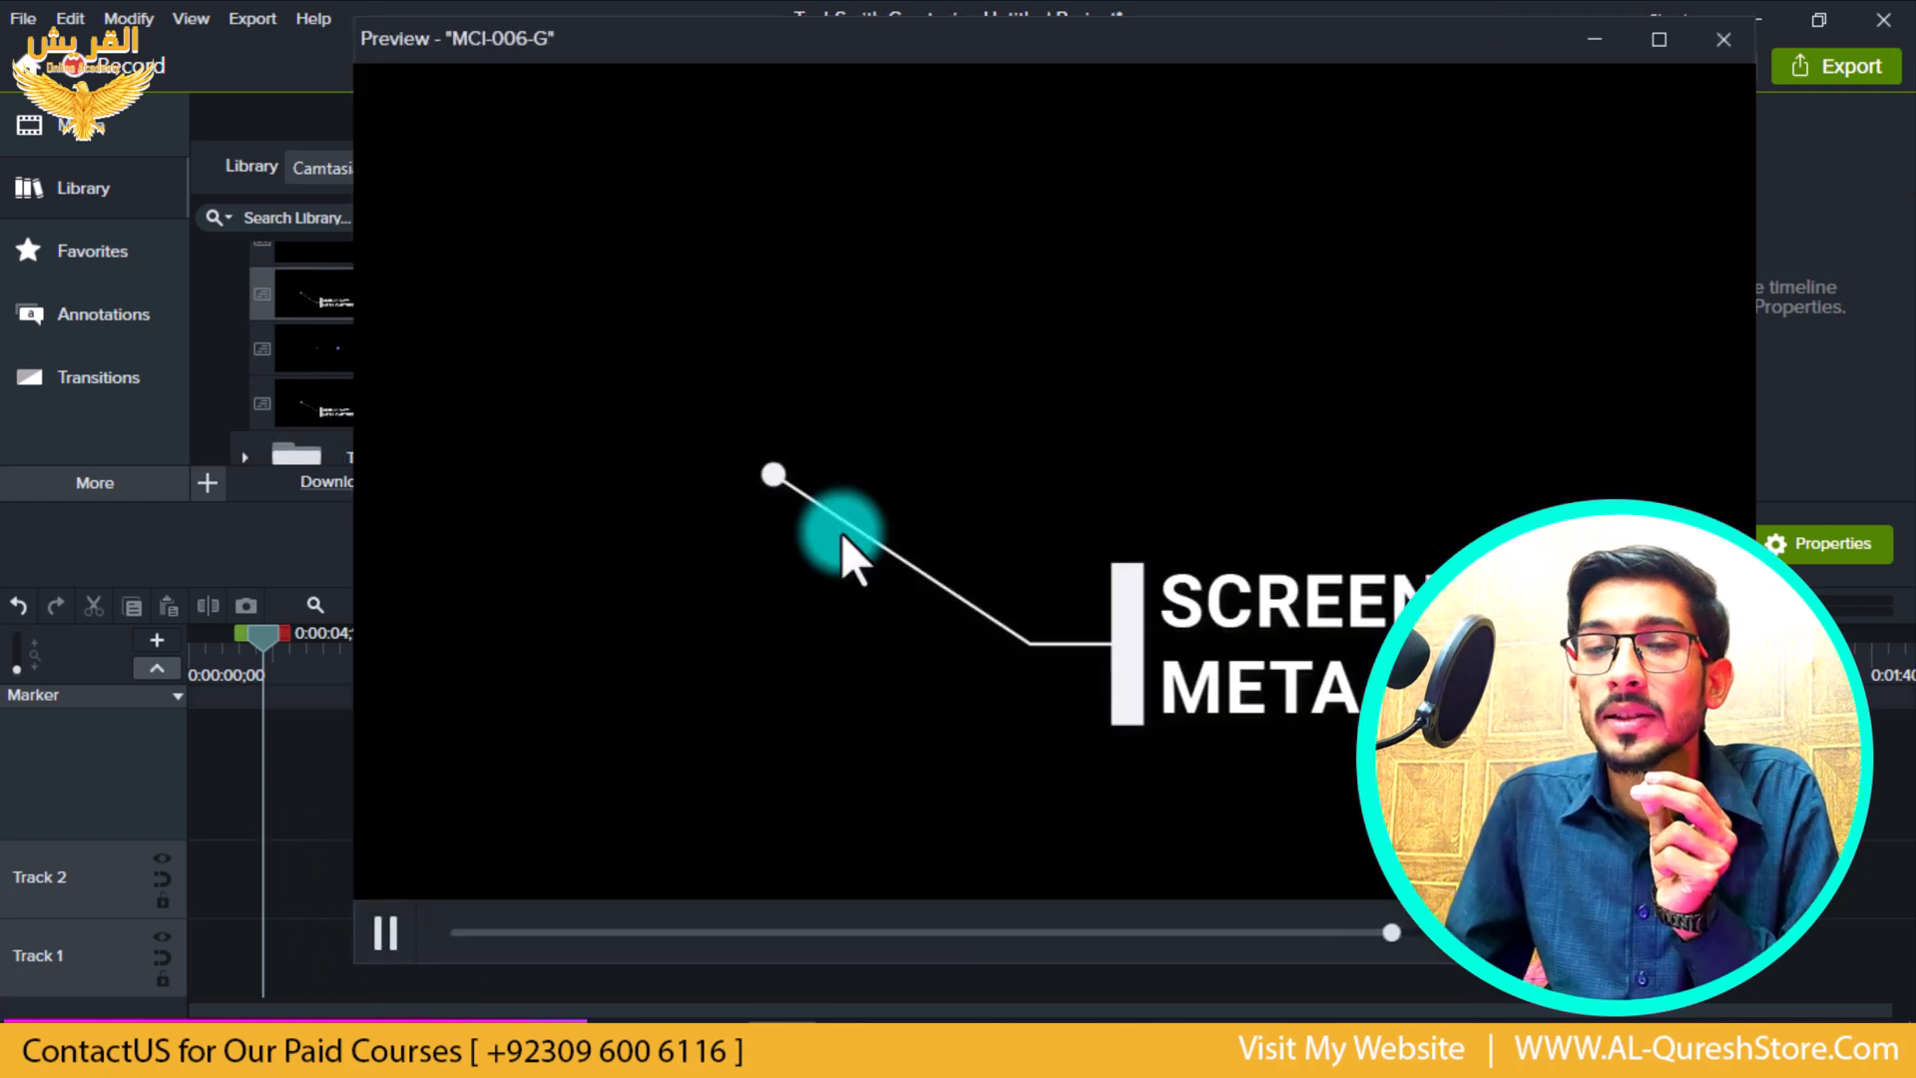
left_click(1723, 39)
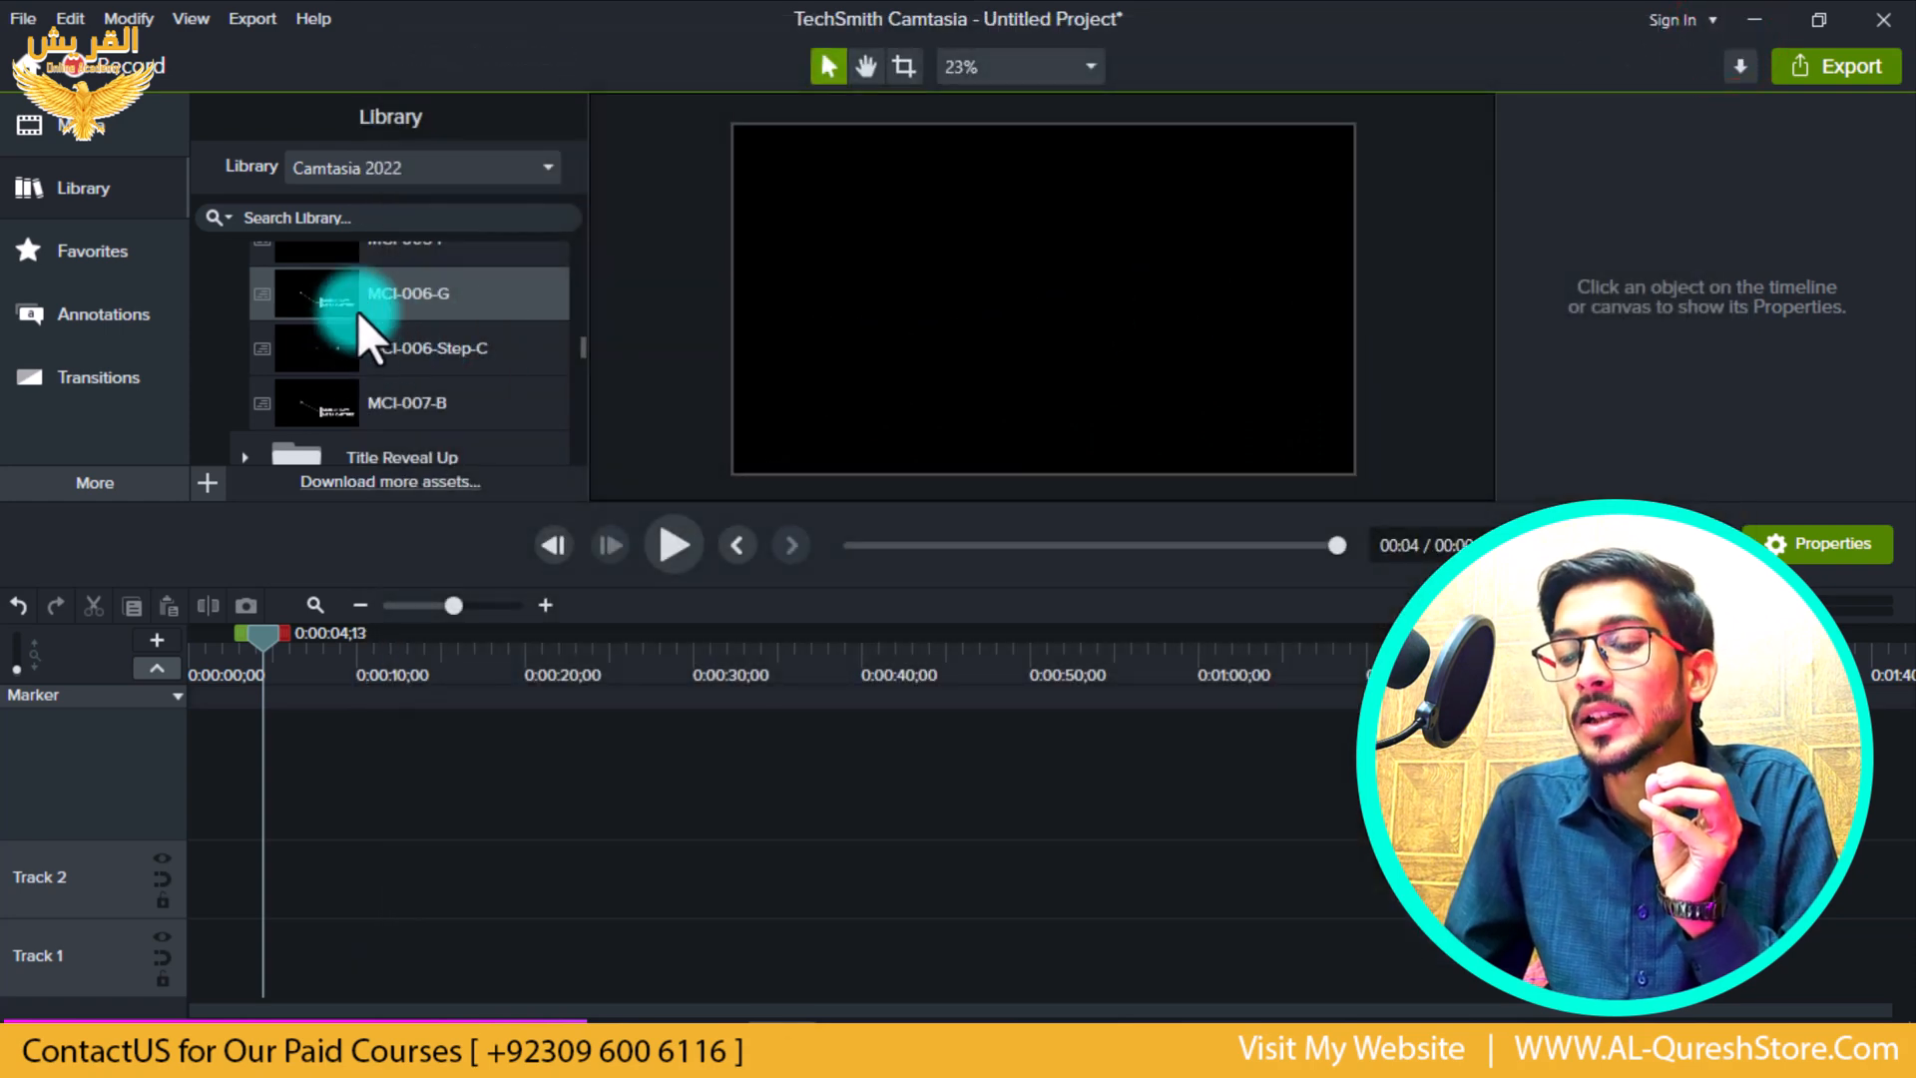
scroll(357, 310, "down", 3)
scroll(357, 310, "up", 10)
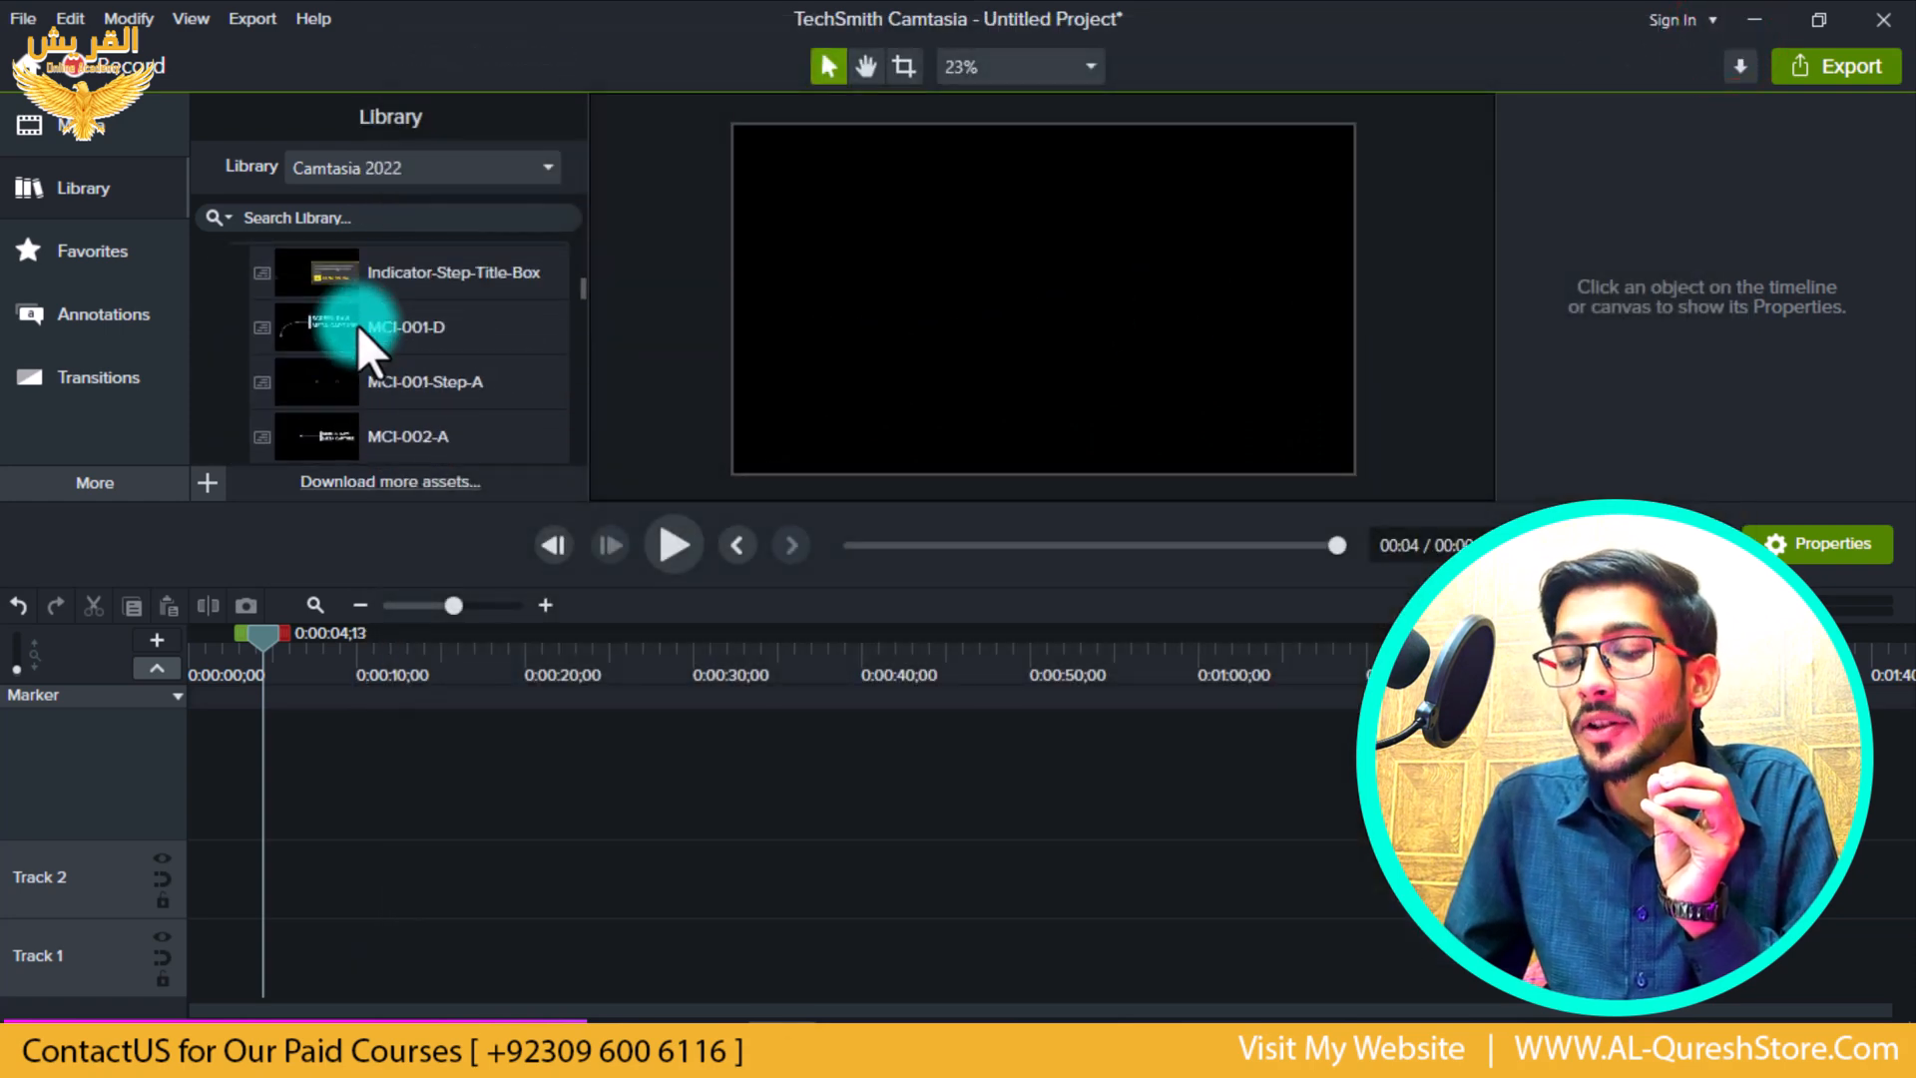
- Collapse DIY Examples, preview the MC-002-Right-Down-Title-Reveal-Up callout from the Title Reveal Up folder, and close the preview
left_click(243, 355)
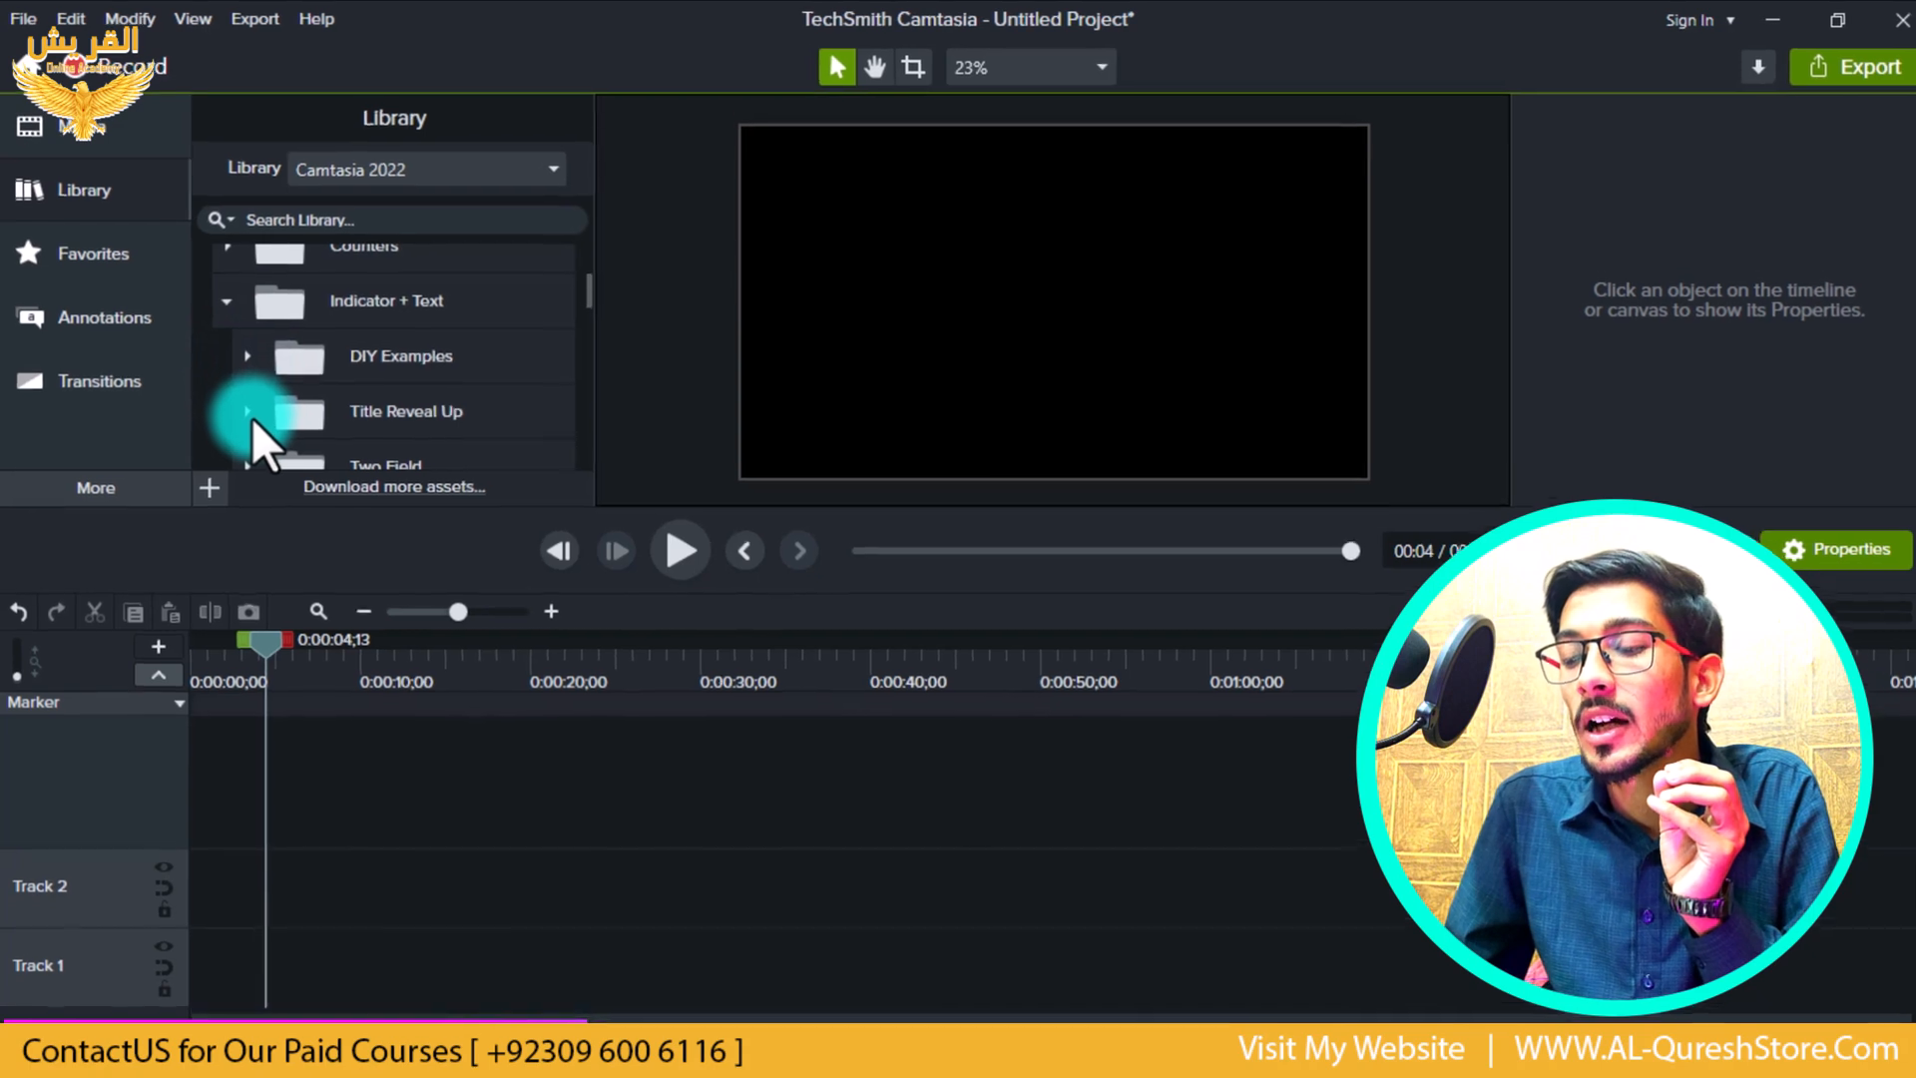
left_click(246, 408)
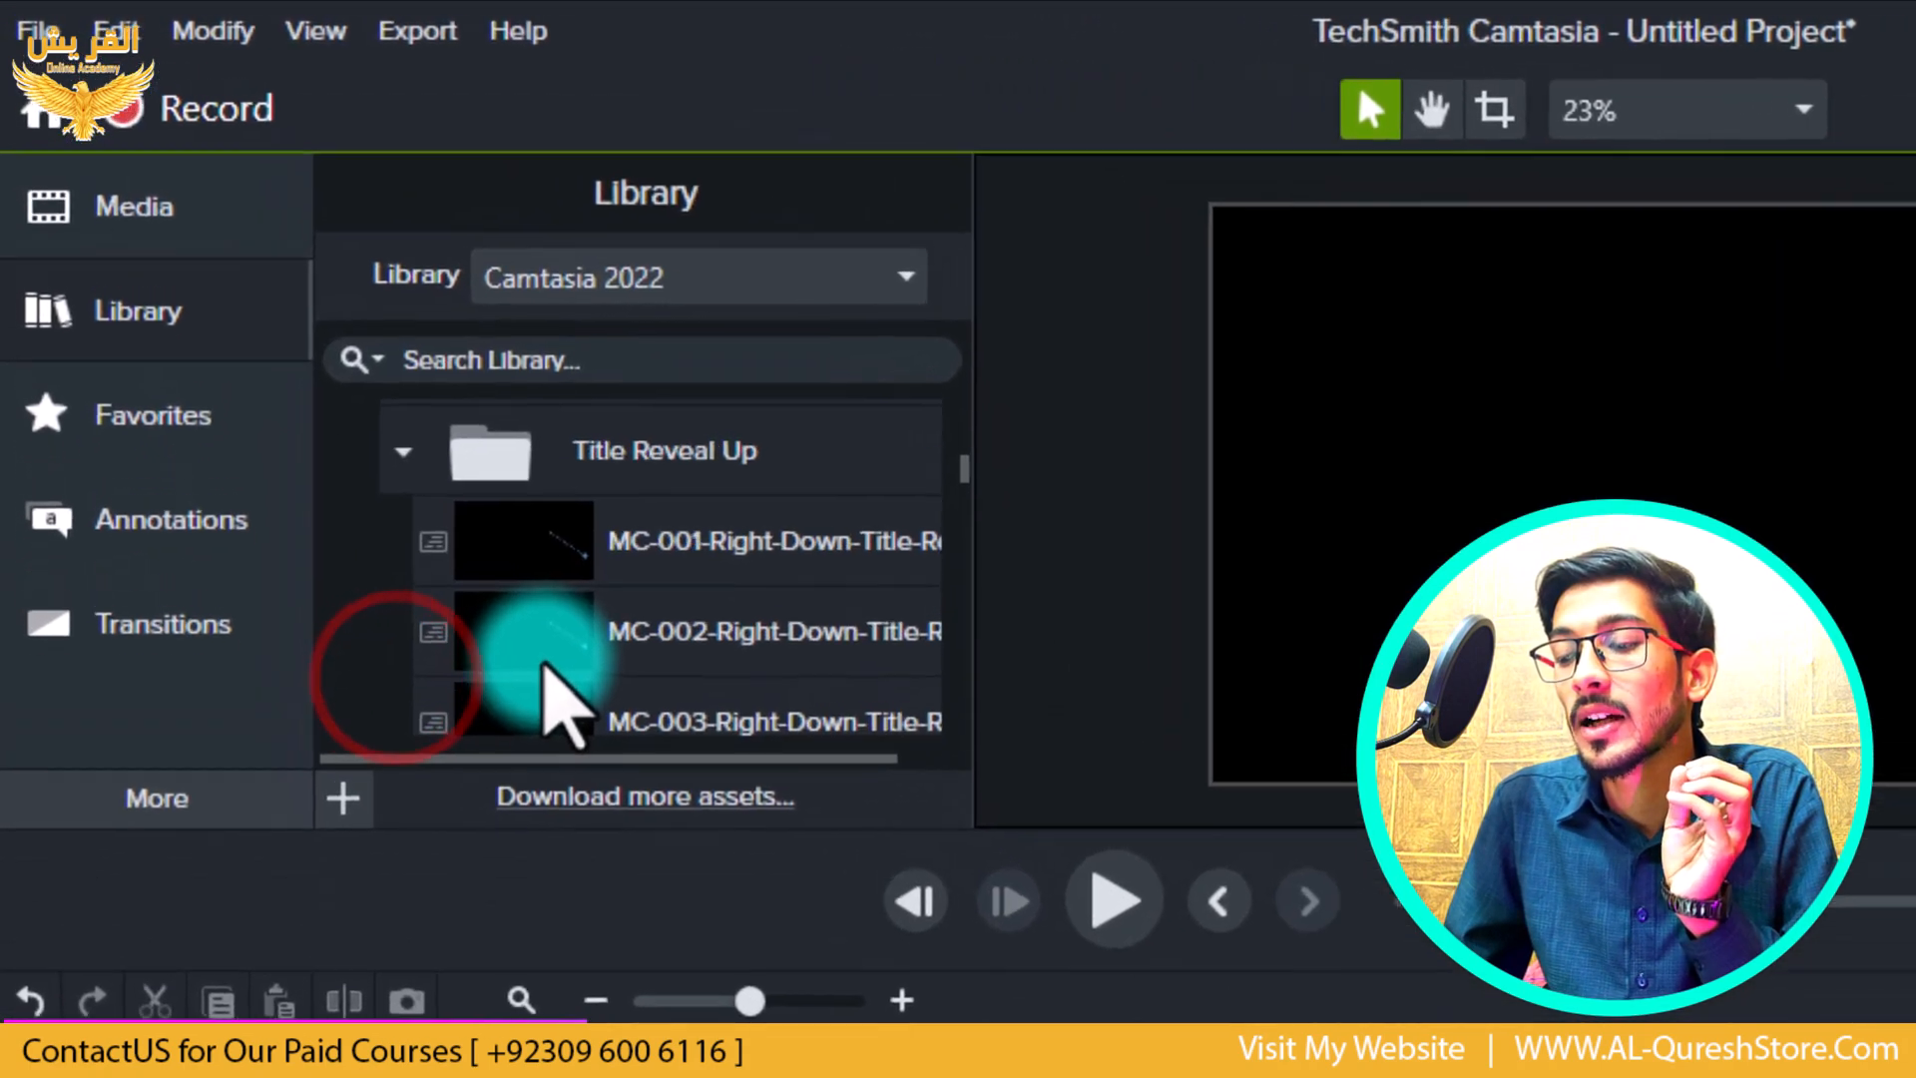
scroll(545, 663, "down", 2)
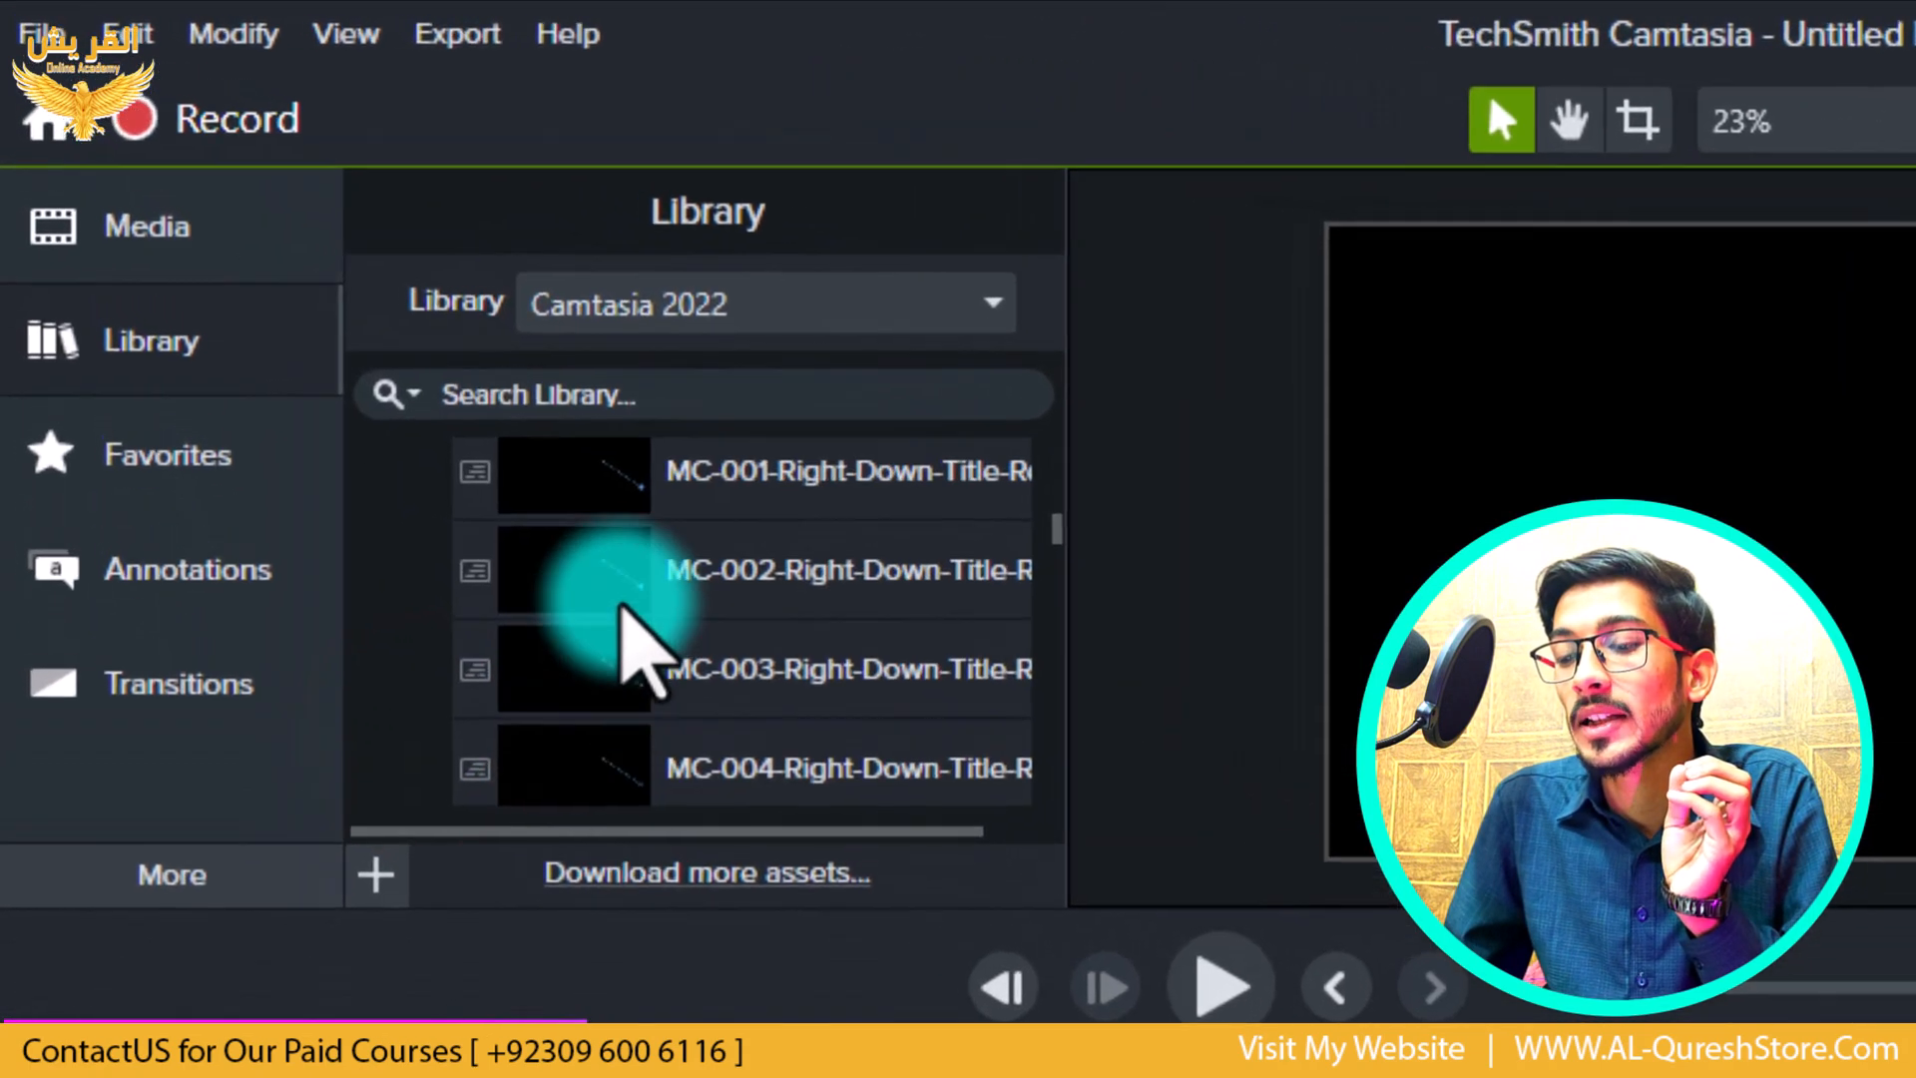
double_click(564, 638)
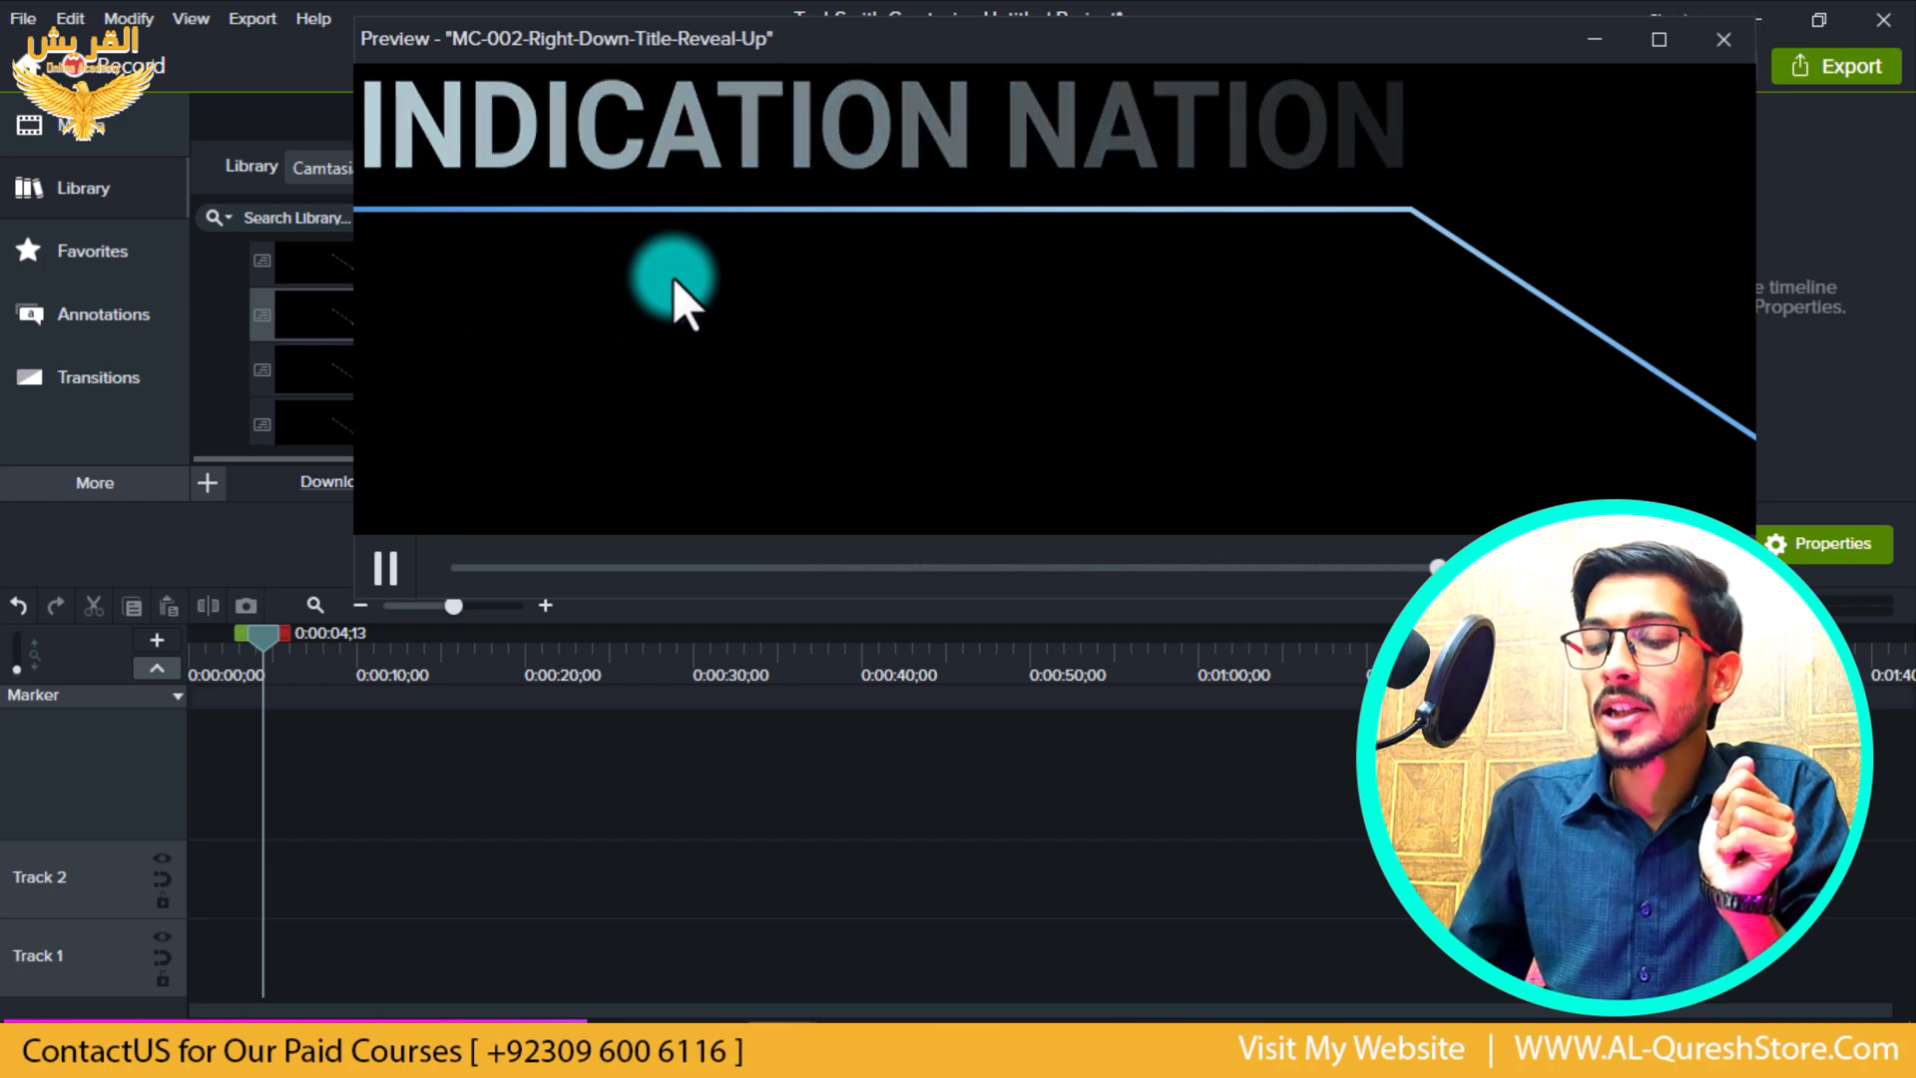
left_click(1723, 40)
- Preview the MCI-002-Left-Down-Title-Reveal-Up callout, close the preview, and collapse the Title Reveal Up folder
scroll(359, 330, "down", 4)
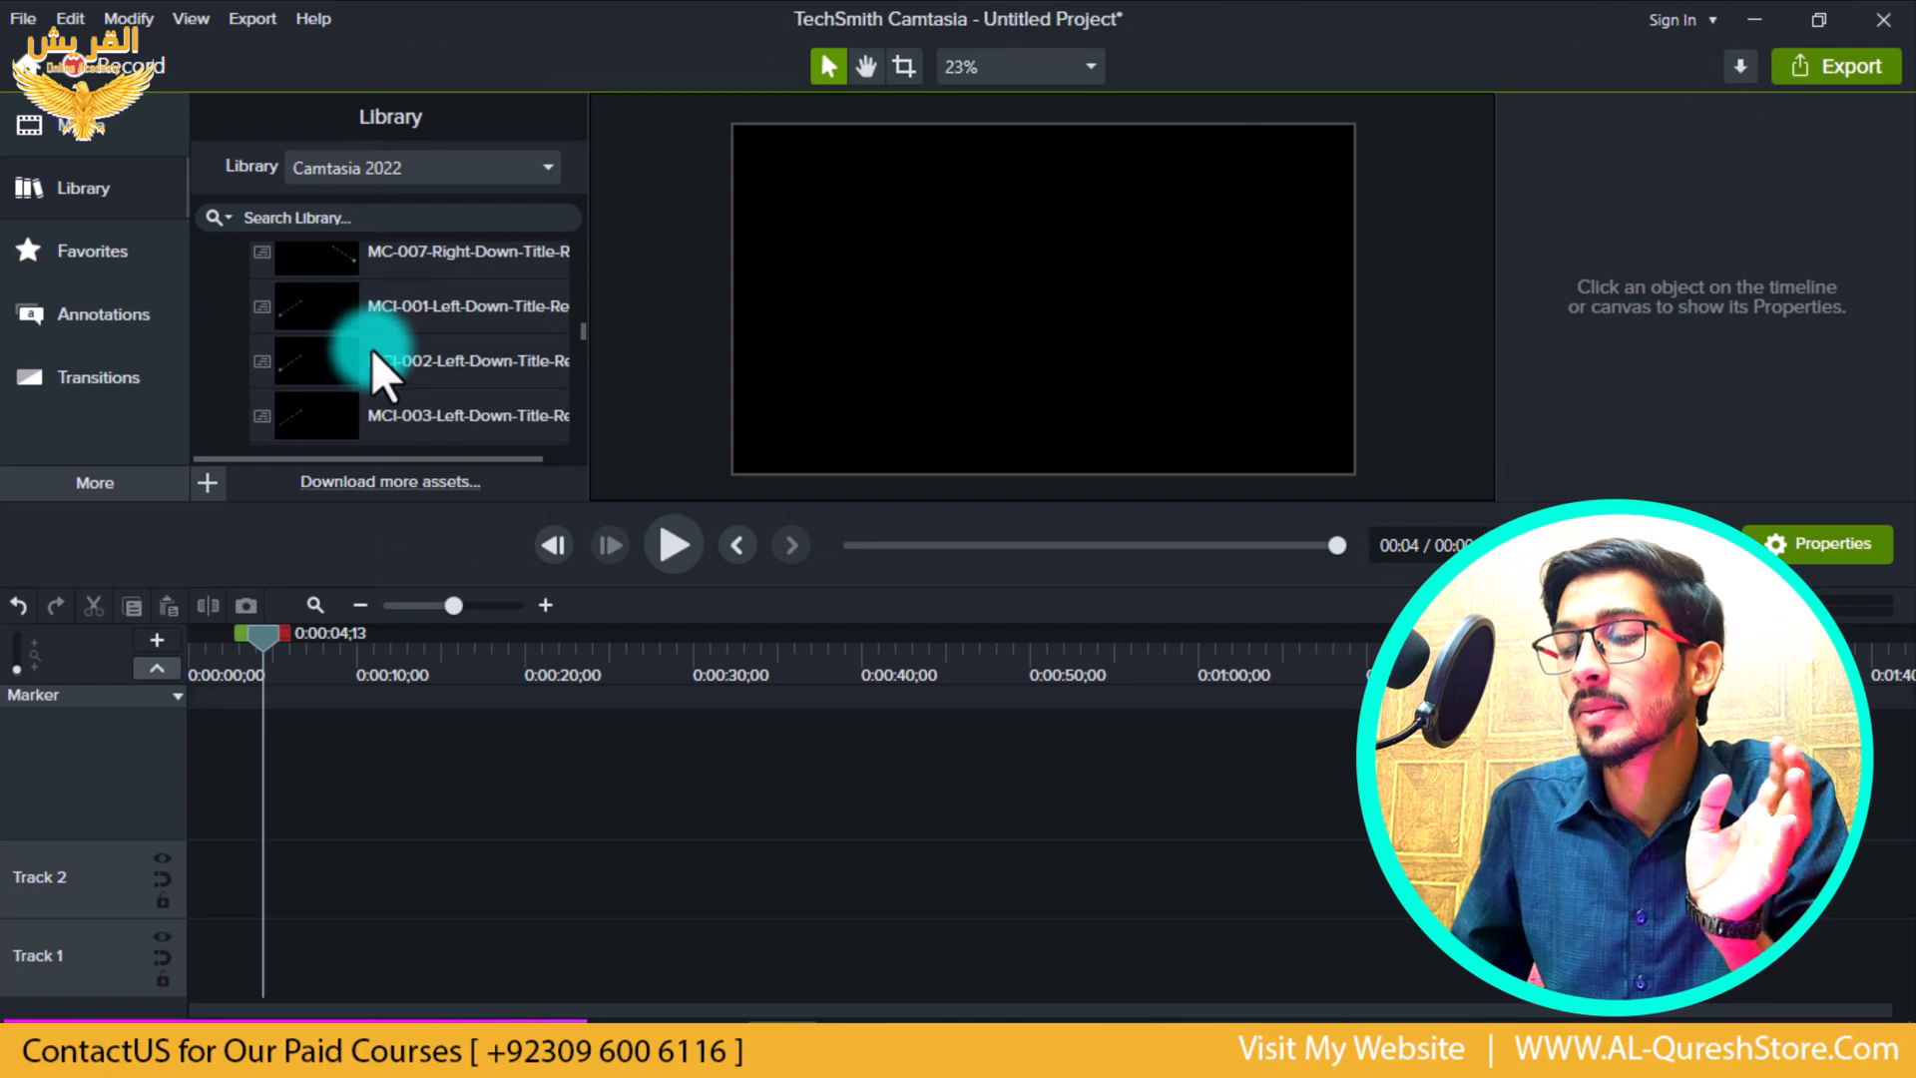
double_click(328, 366)
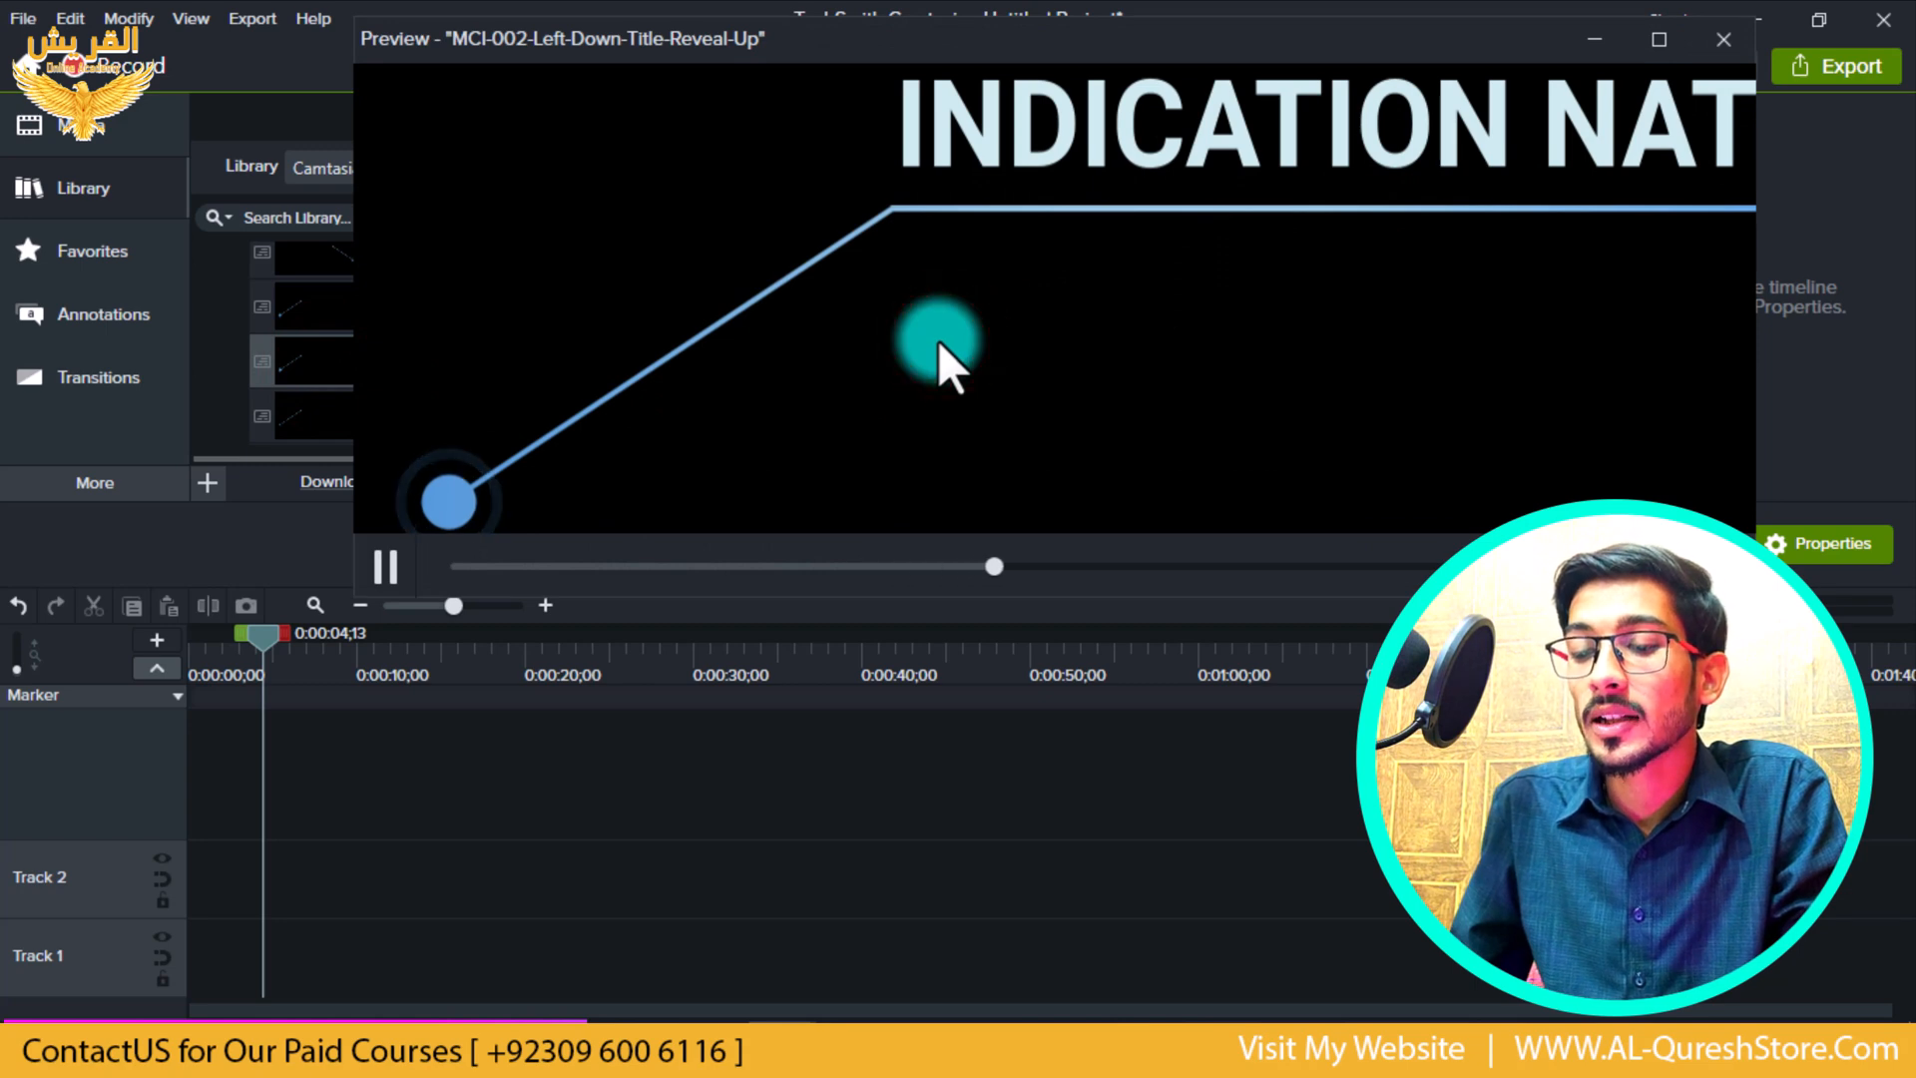
left_click(1718, 38)
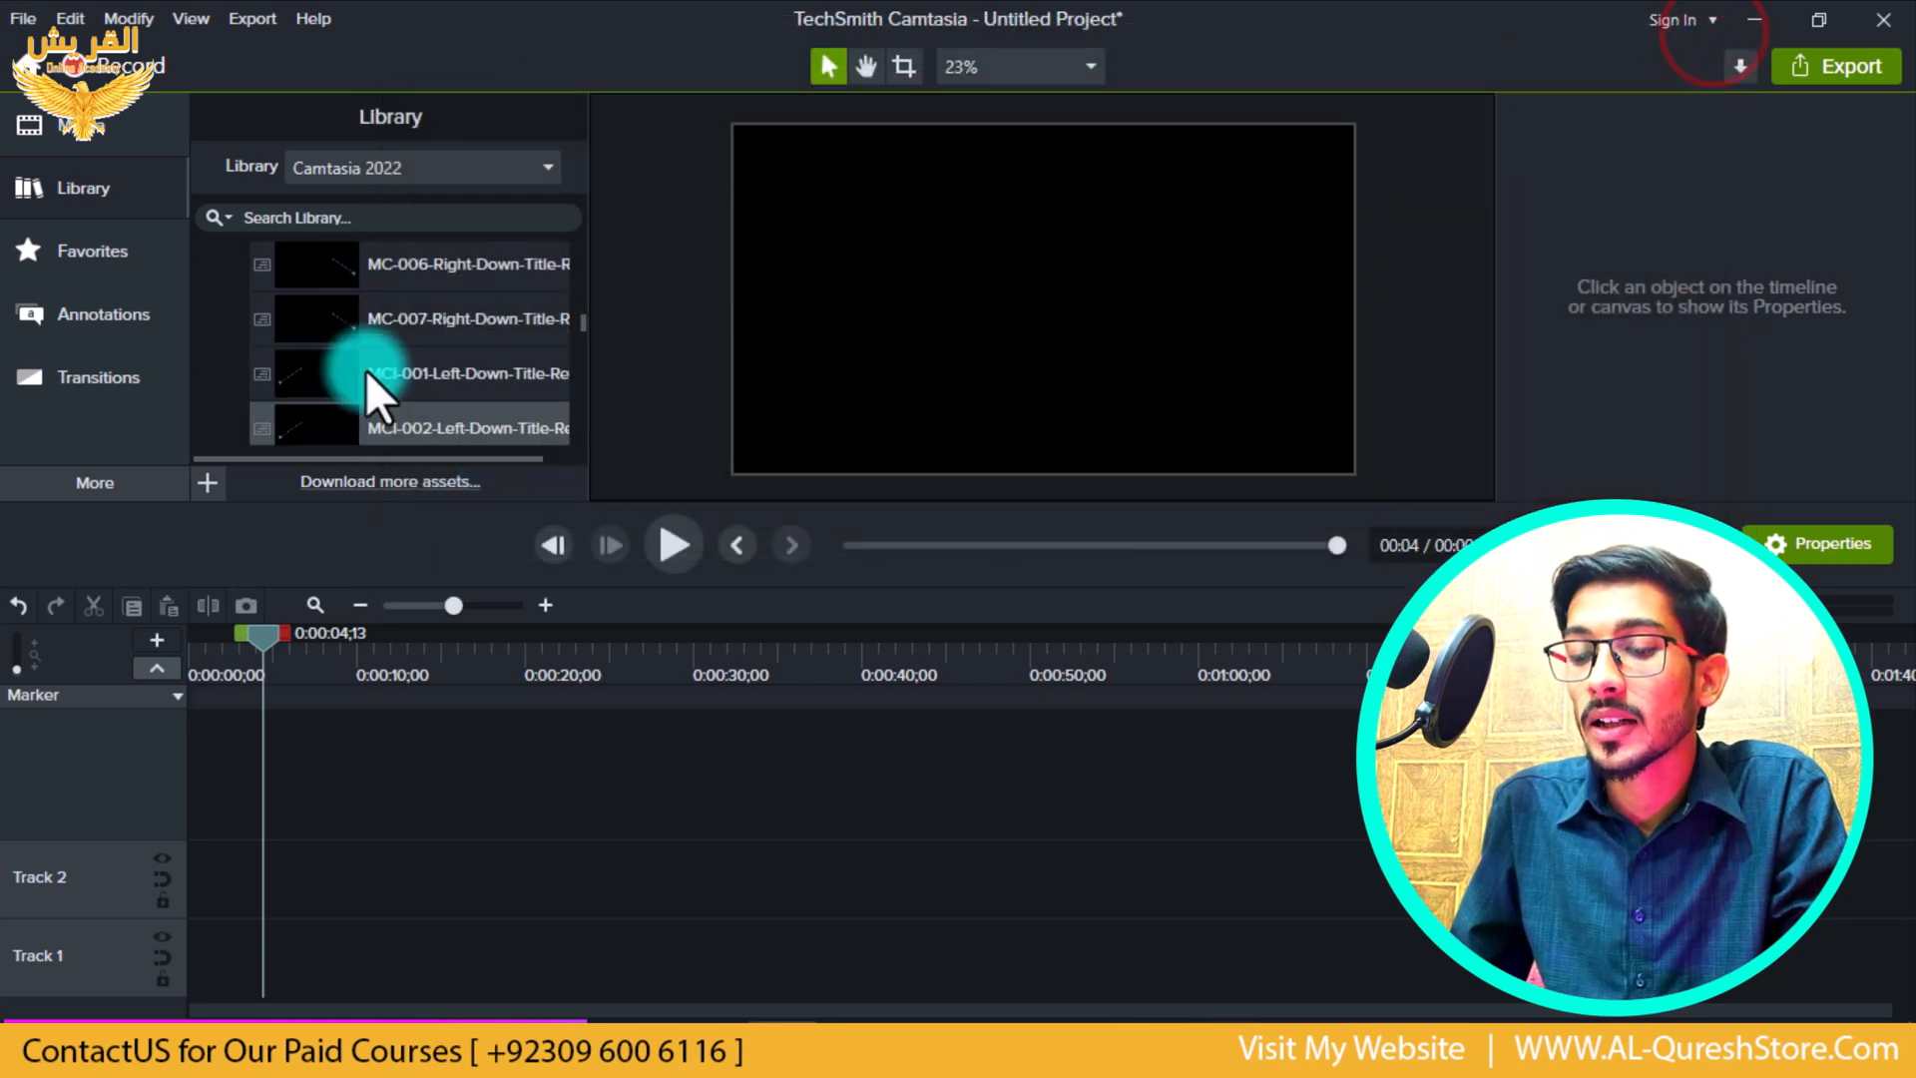
scroll(366, 369, "up", 10)
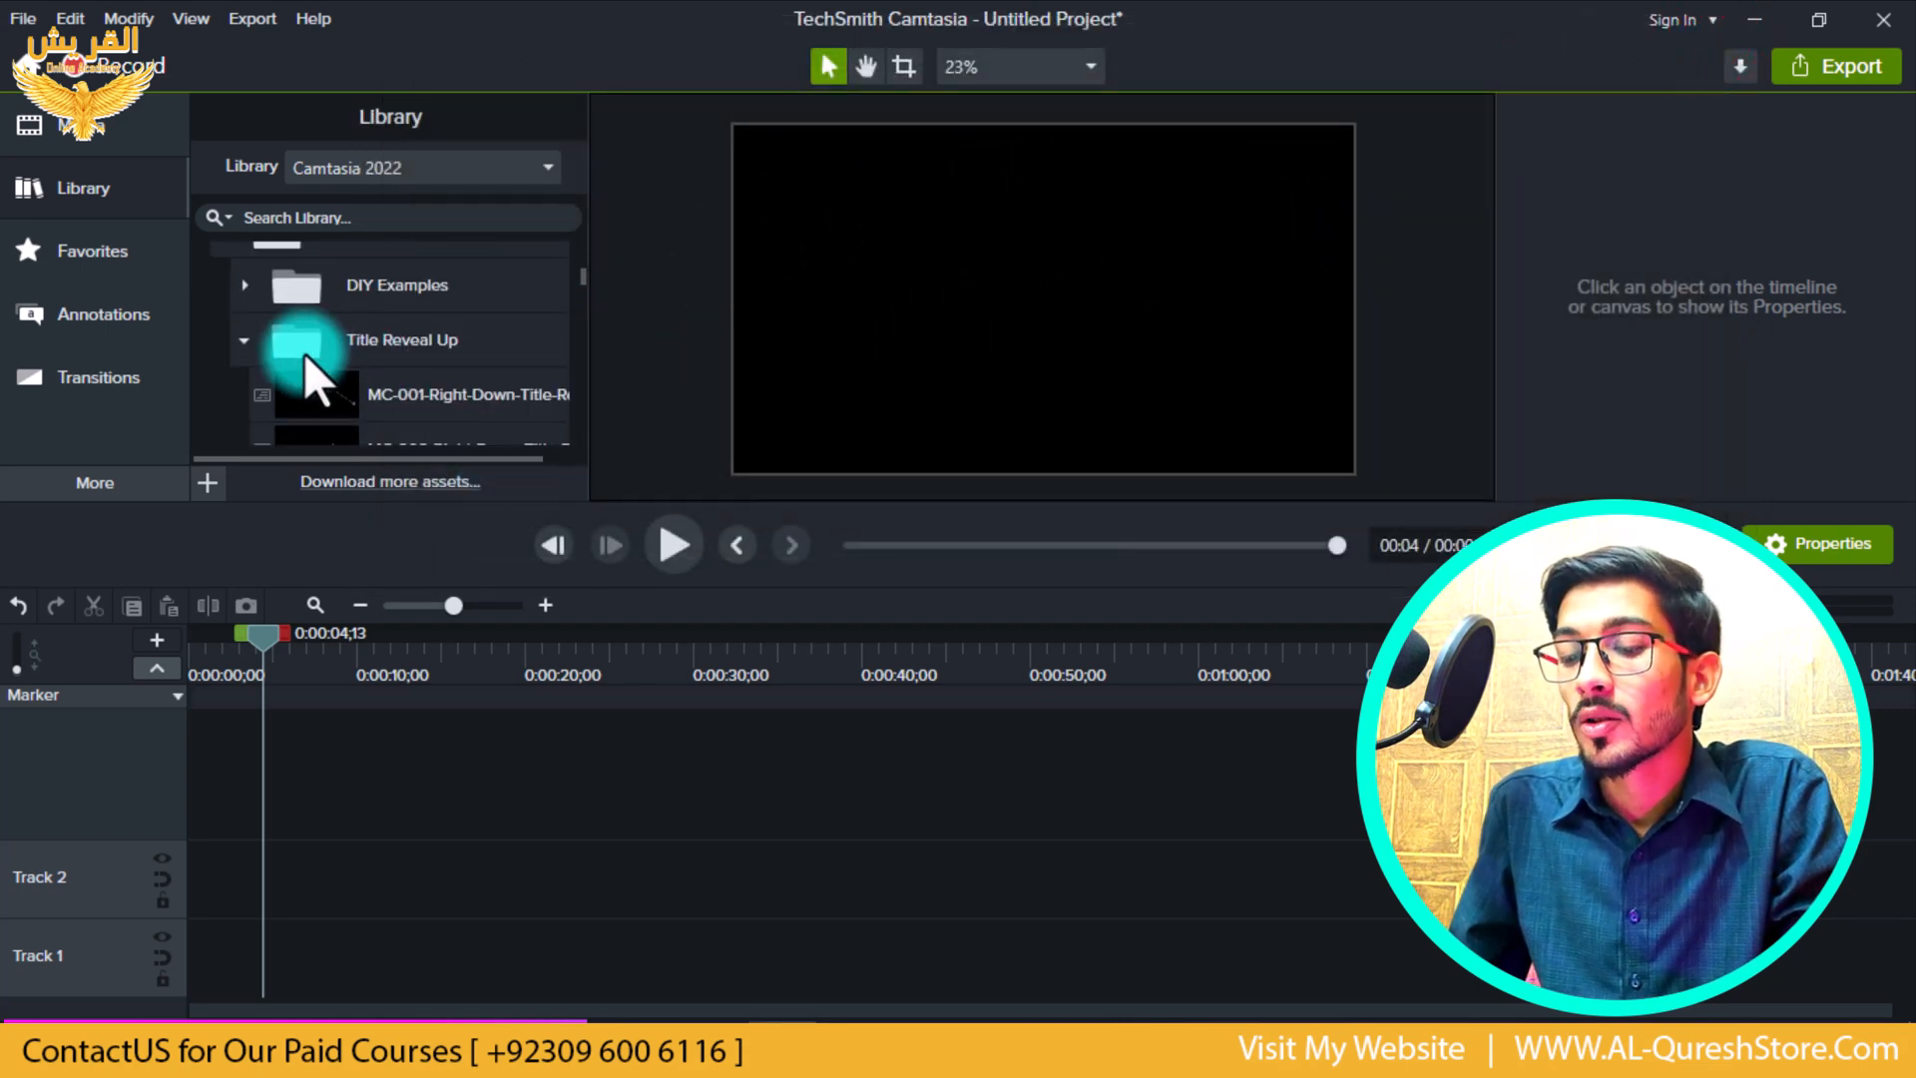
left_click(243, 340)
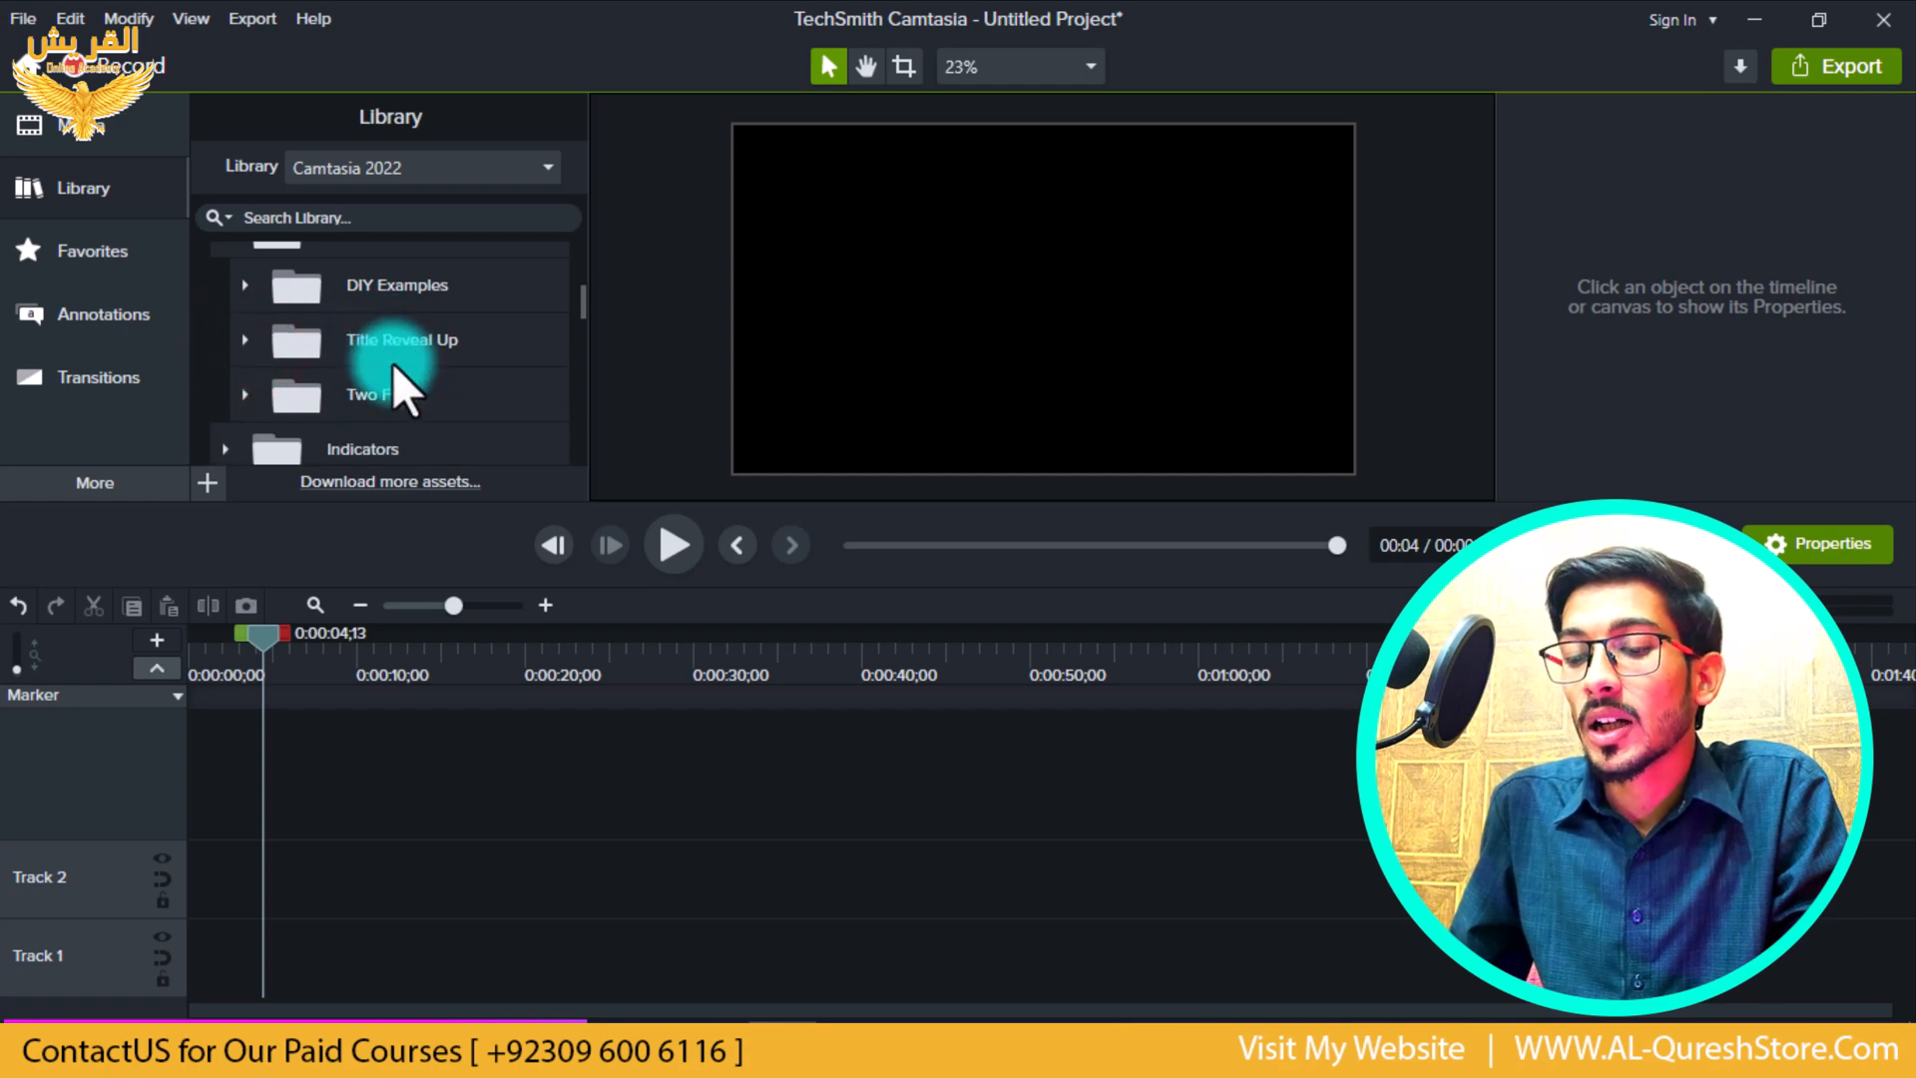
- Open the Two Field folder and preview a callout from its MCI-001 subfolder
left_click(249, 394)
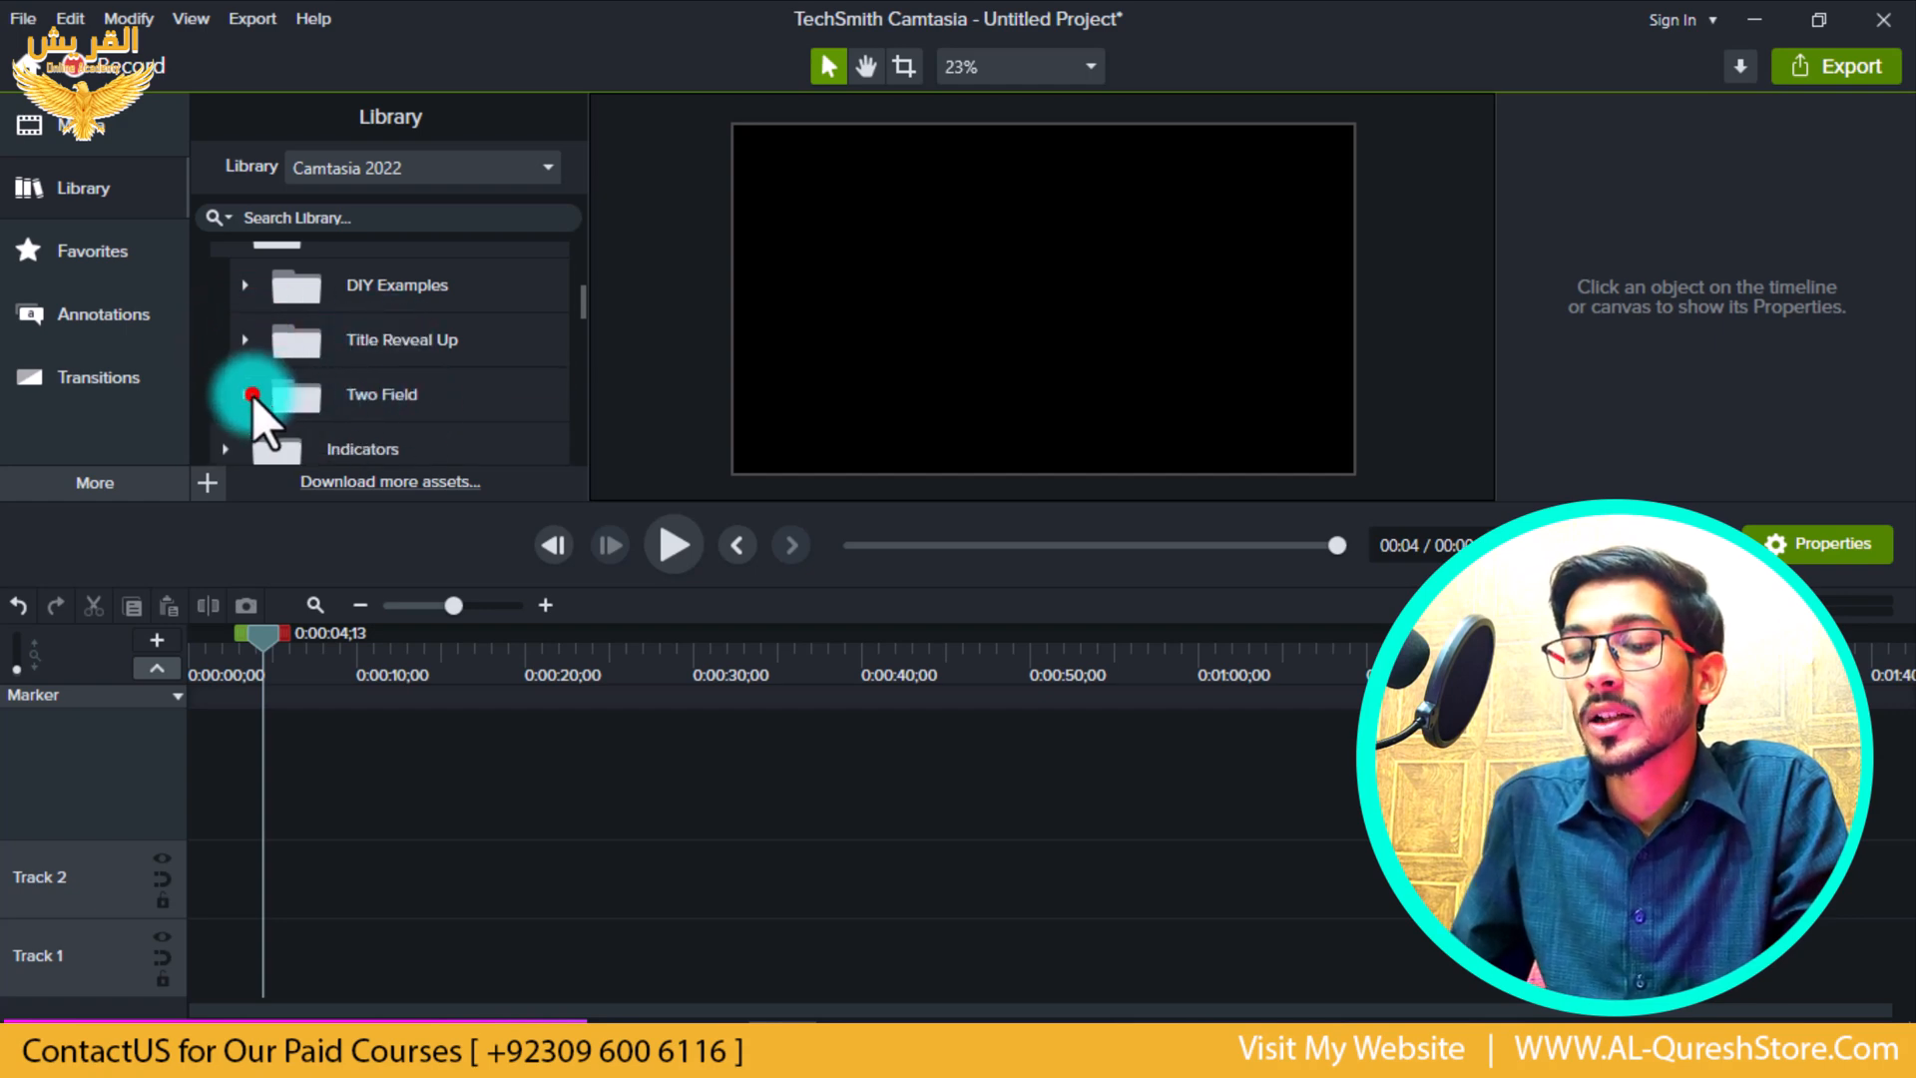
scroll(332, 372, "down", 4)
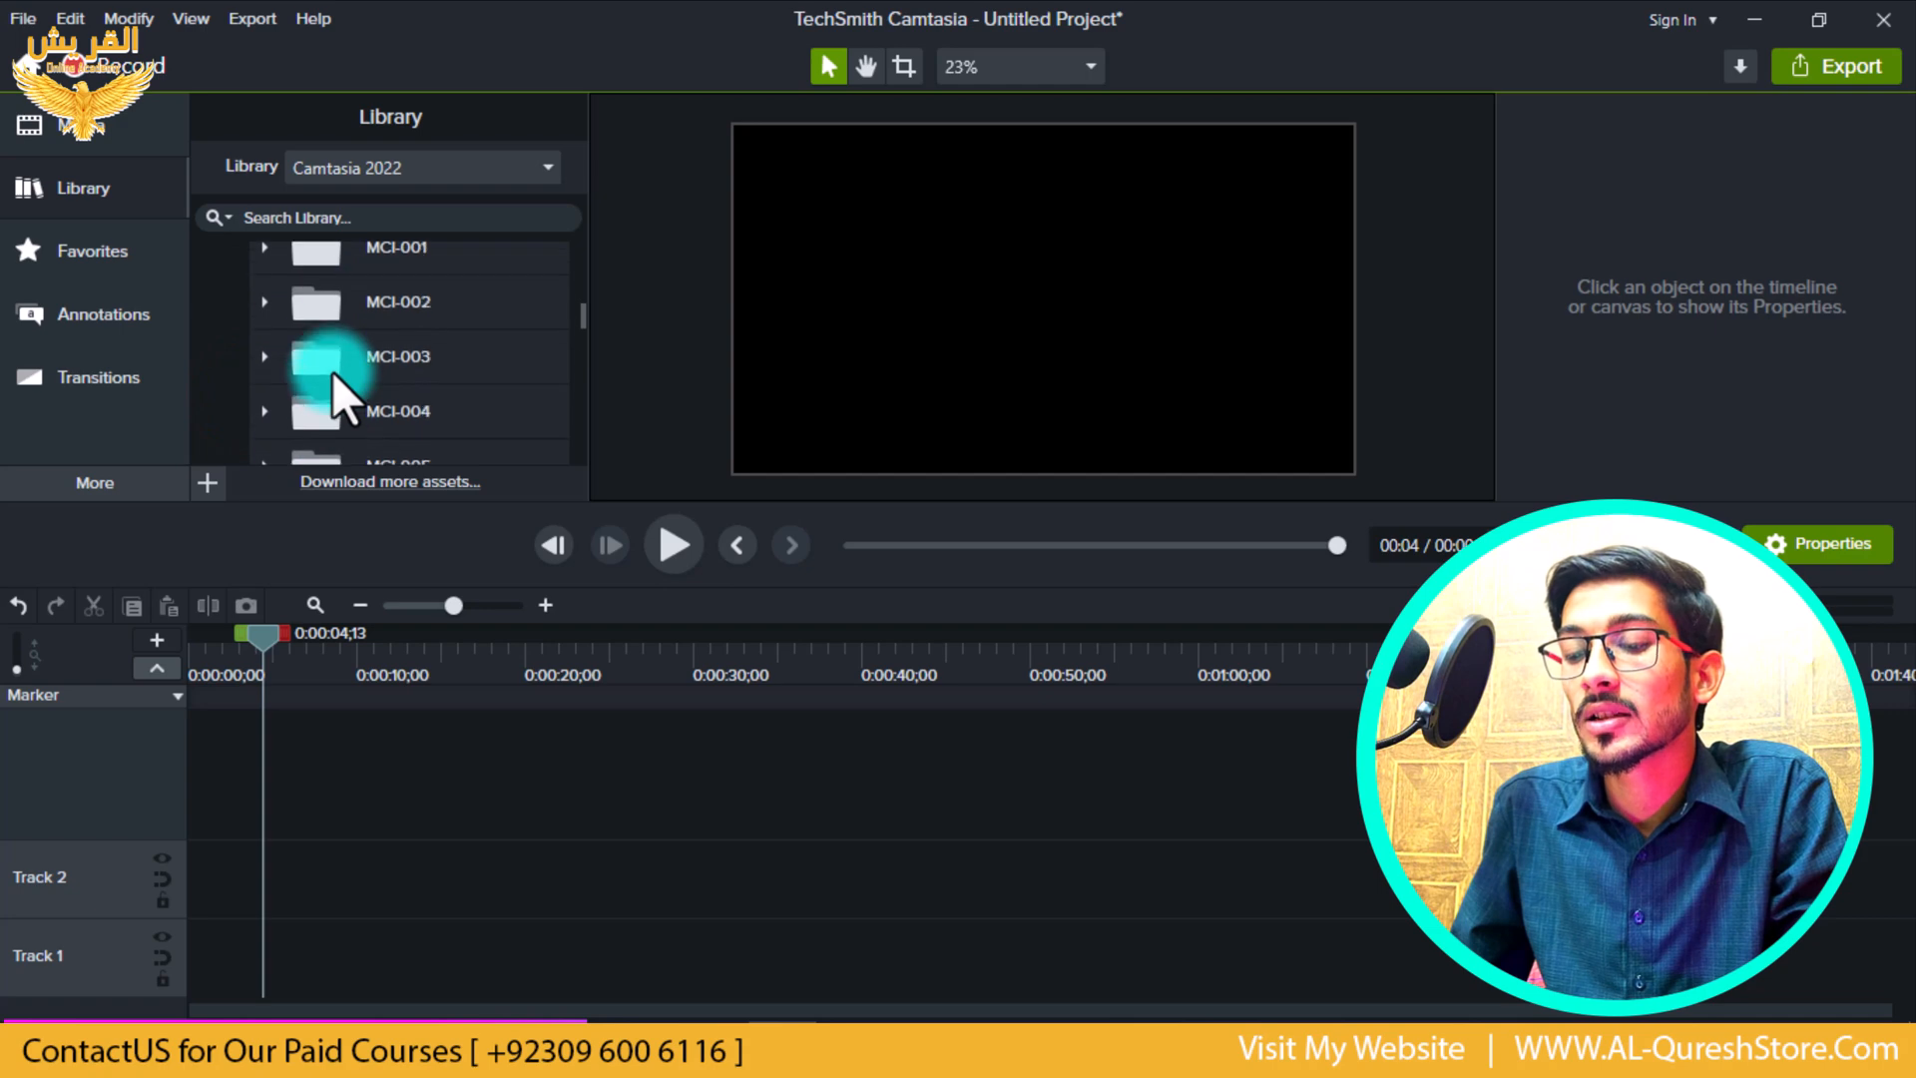
scroll(325, 359, "up", 1)
left_click(264, 313)
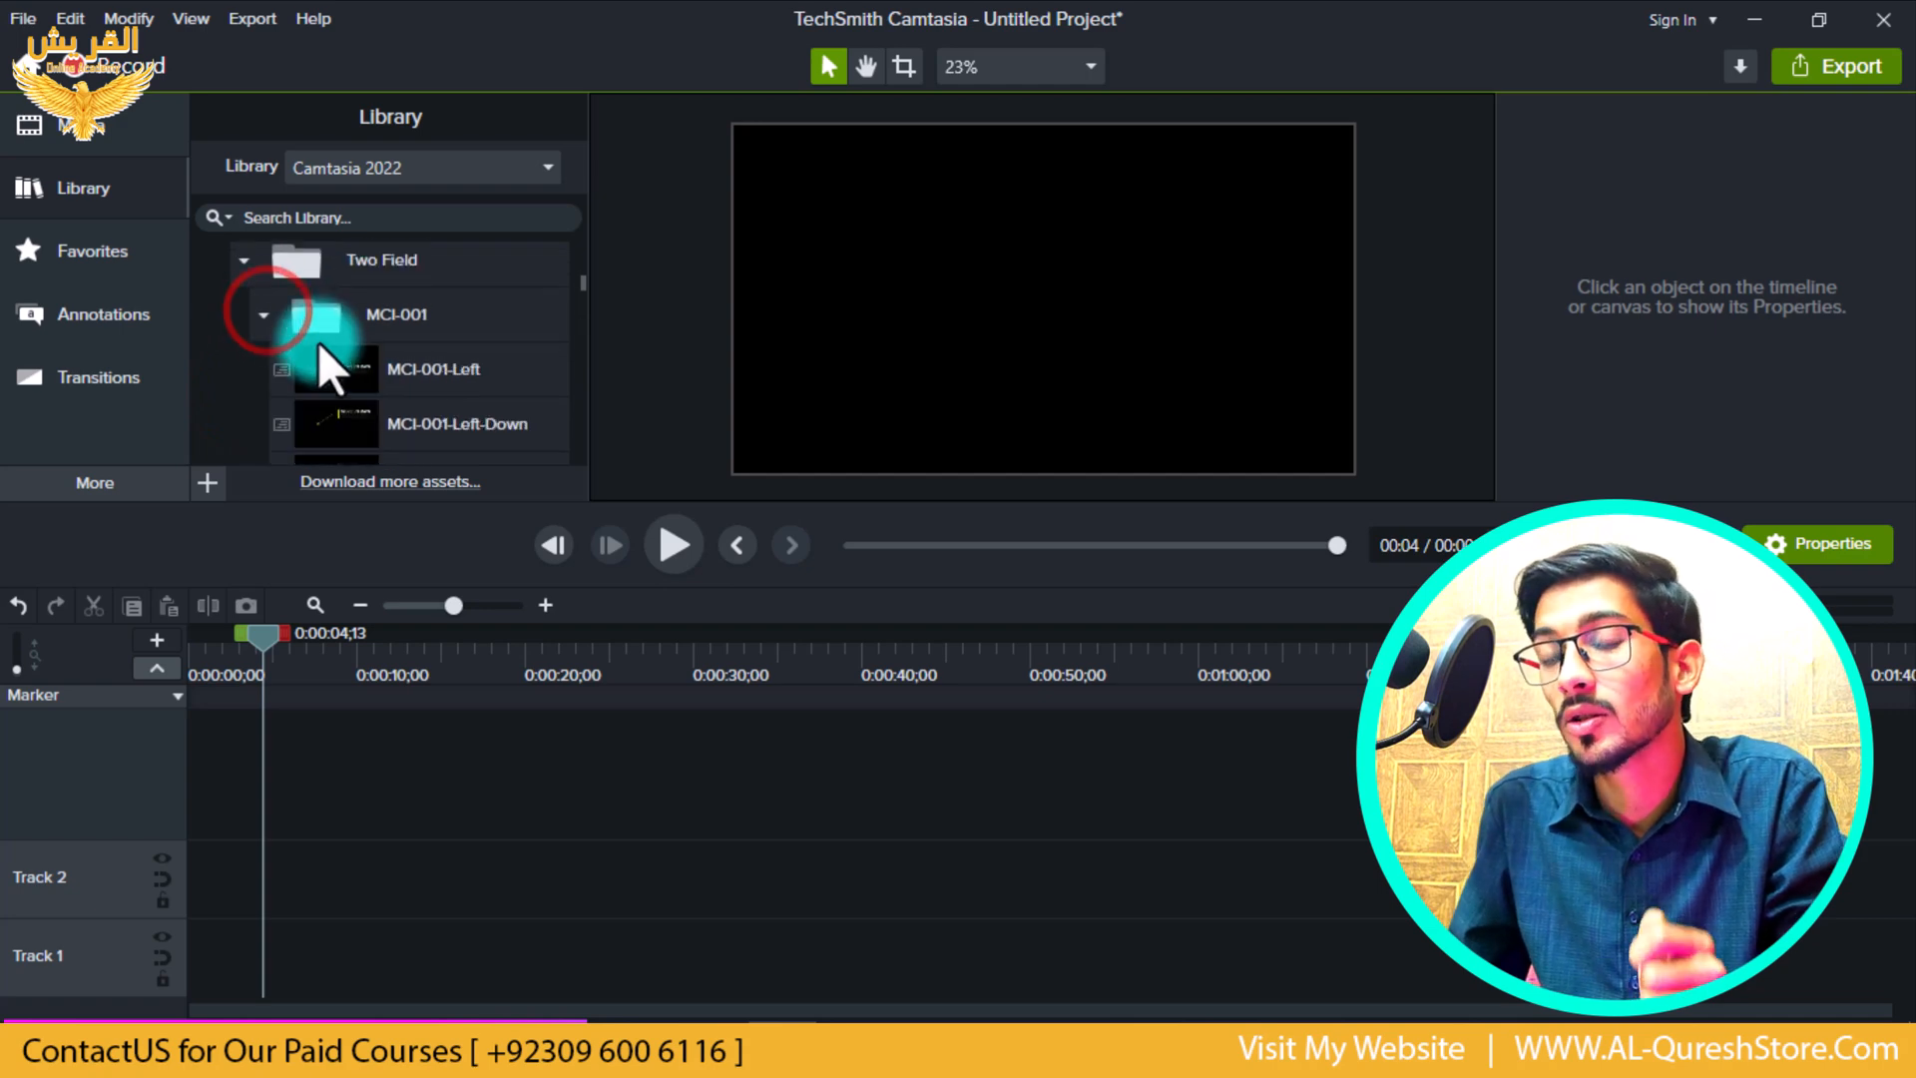
scroll(340, 355, "down", 3)
double_click(339, 303)
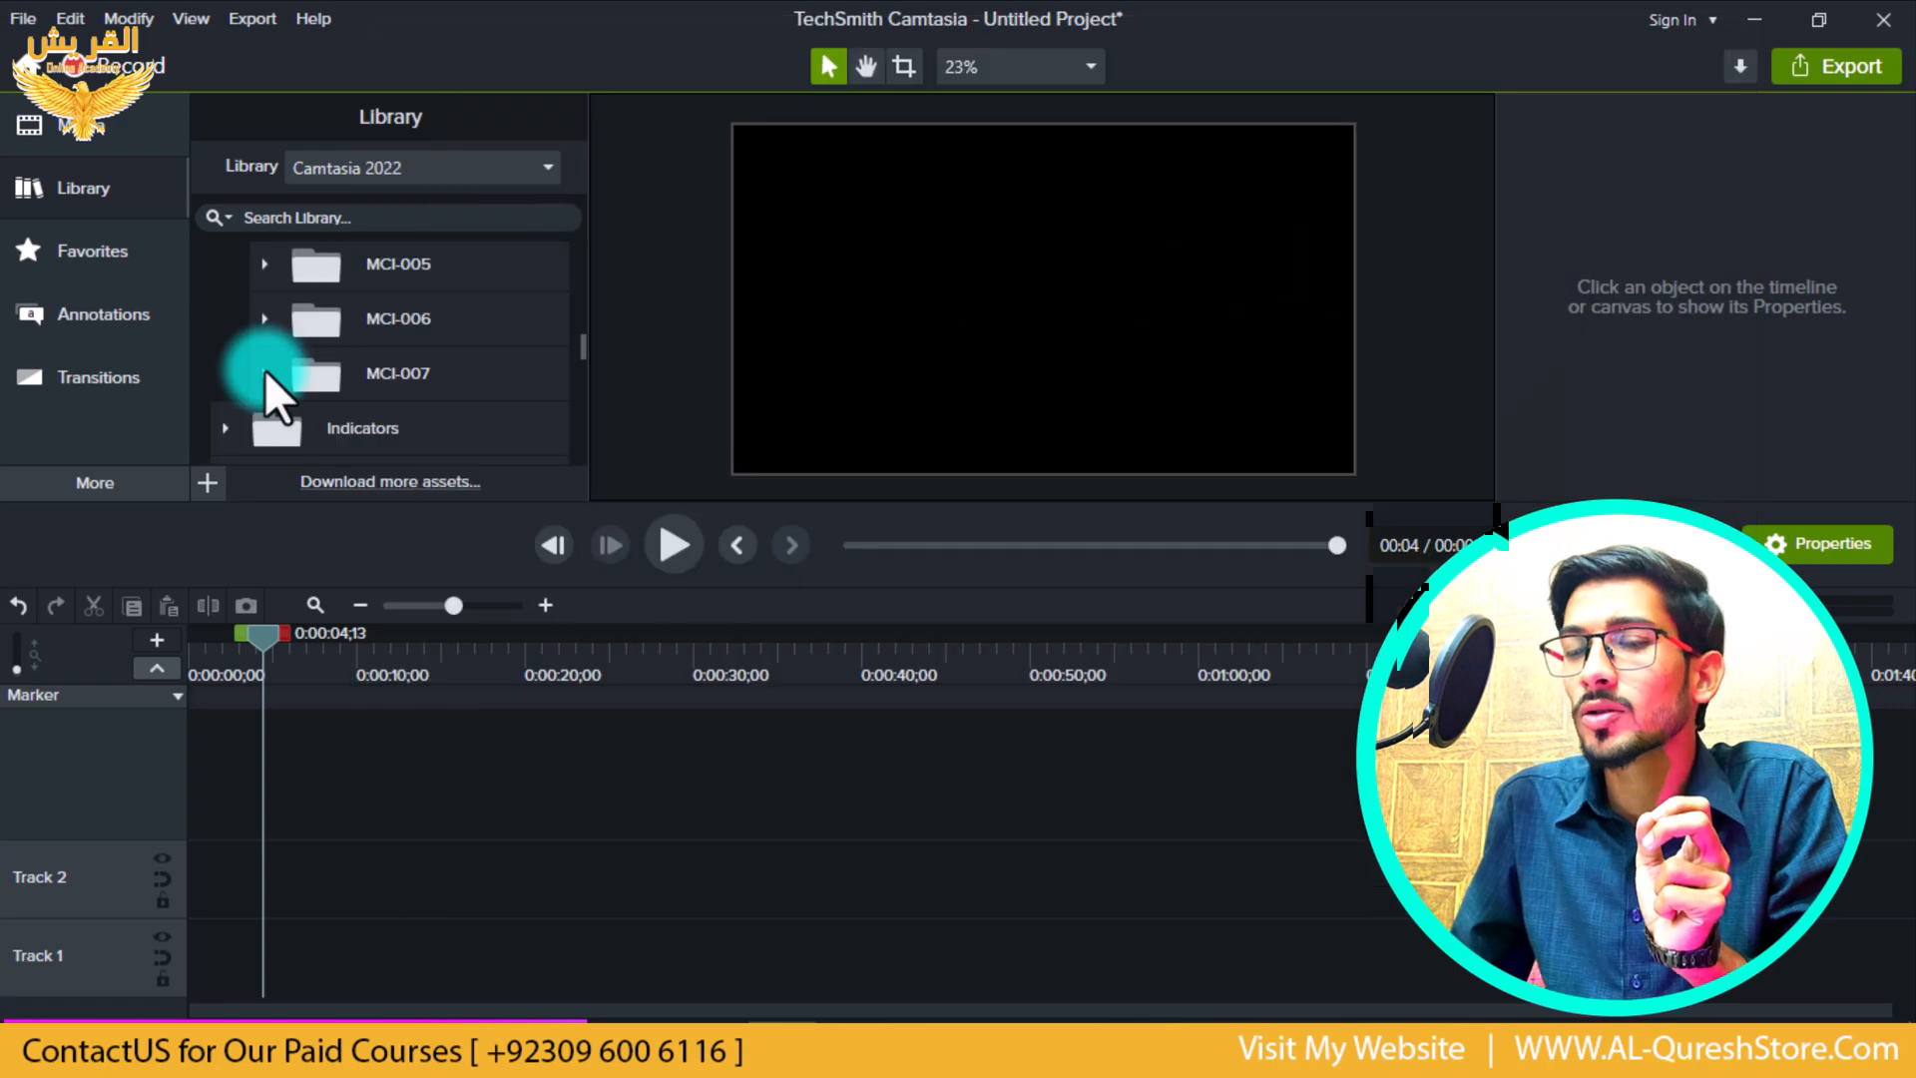
- Open the MCI-007 subfolder of Two Field, preview the MCI-007-Left callout, and close the preview
left_click(266, 370)
scroll(549, 281, "down", 2)
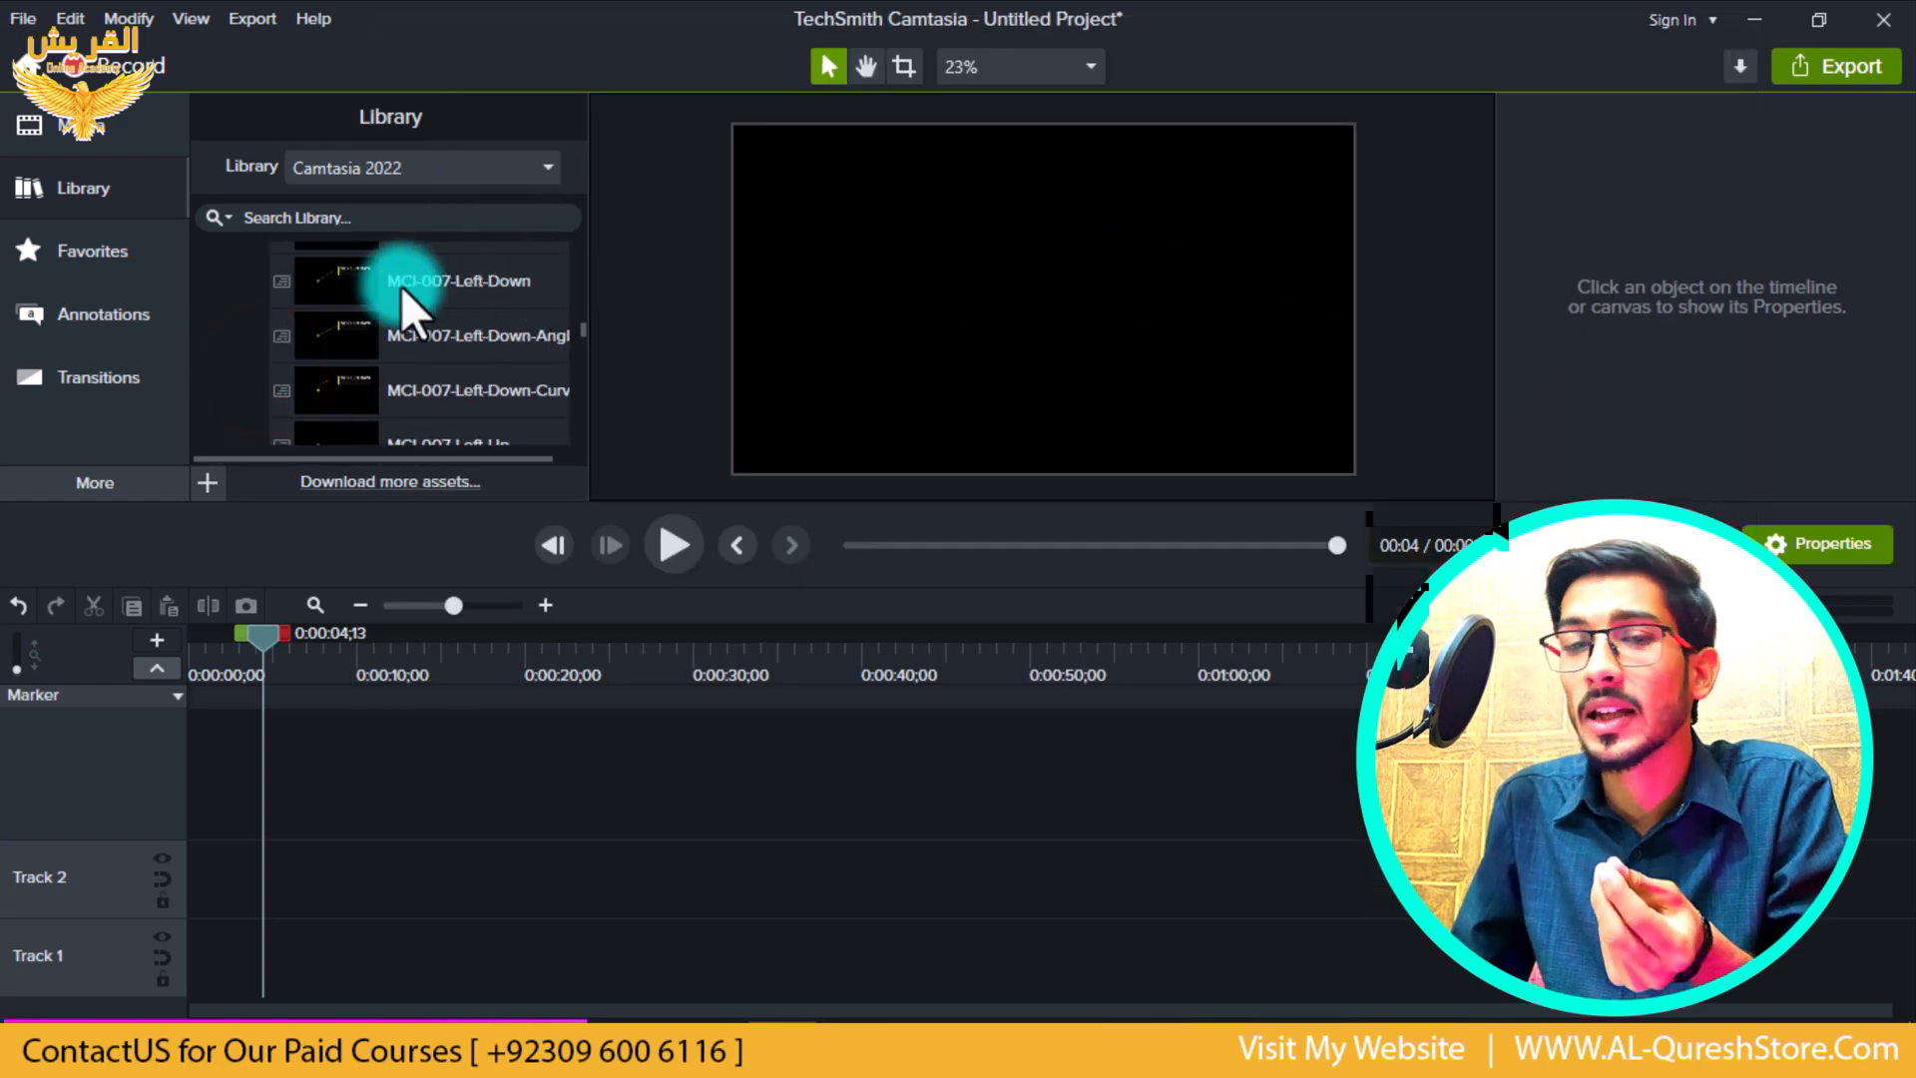
double_click(342, 290)
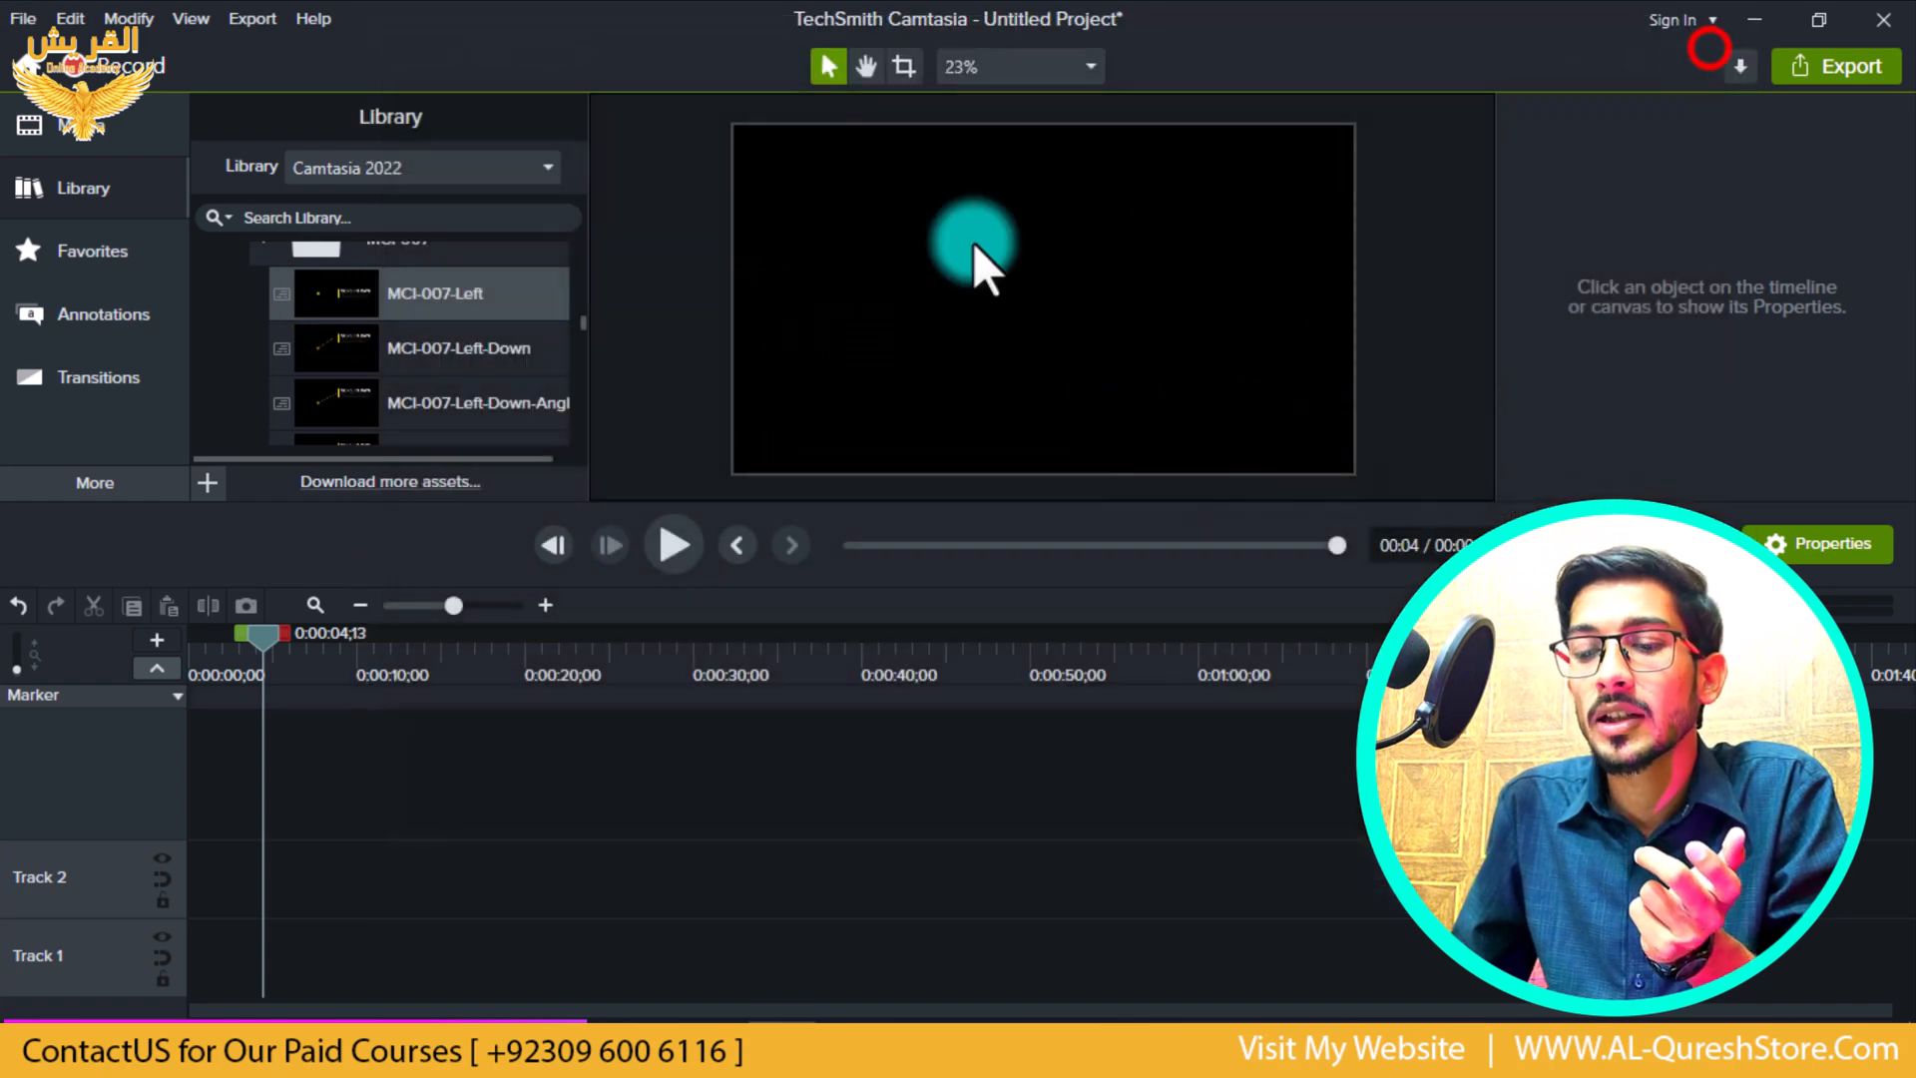
left_click(1712, 45)
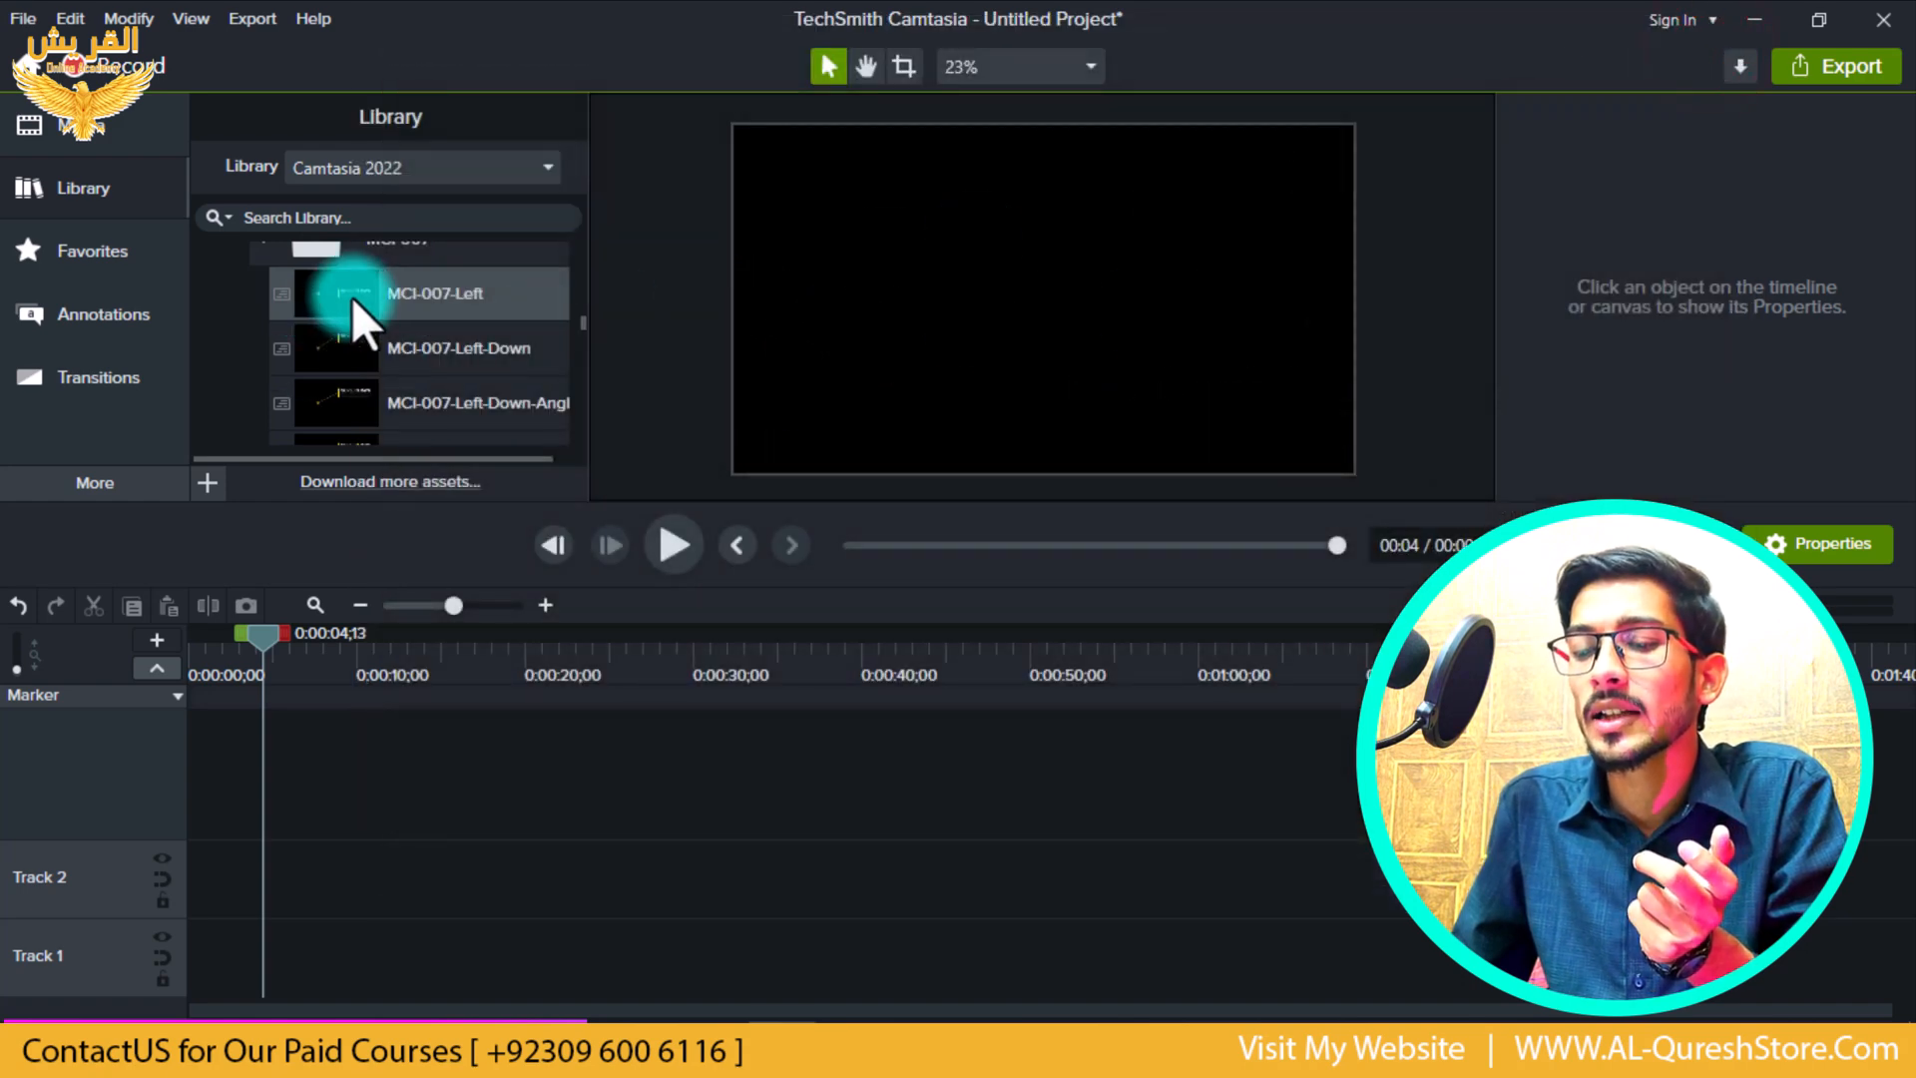
- Import video_20230326_171824 from New Volume (H:), place it at the start of Track 2, and return the playhead to the beginning
left_click(105, 122)
left_click(485, 321)
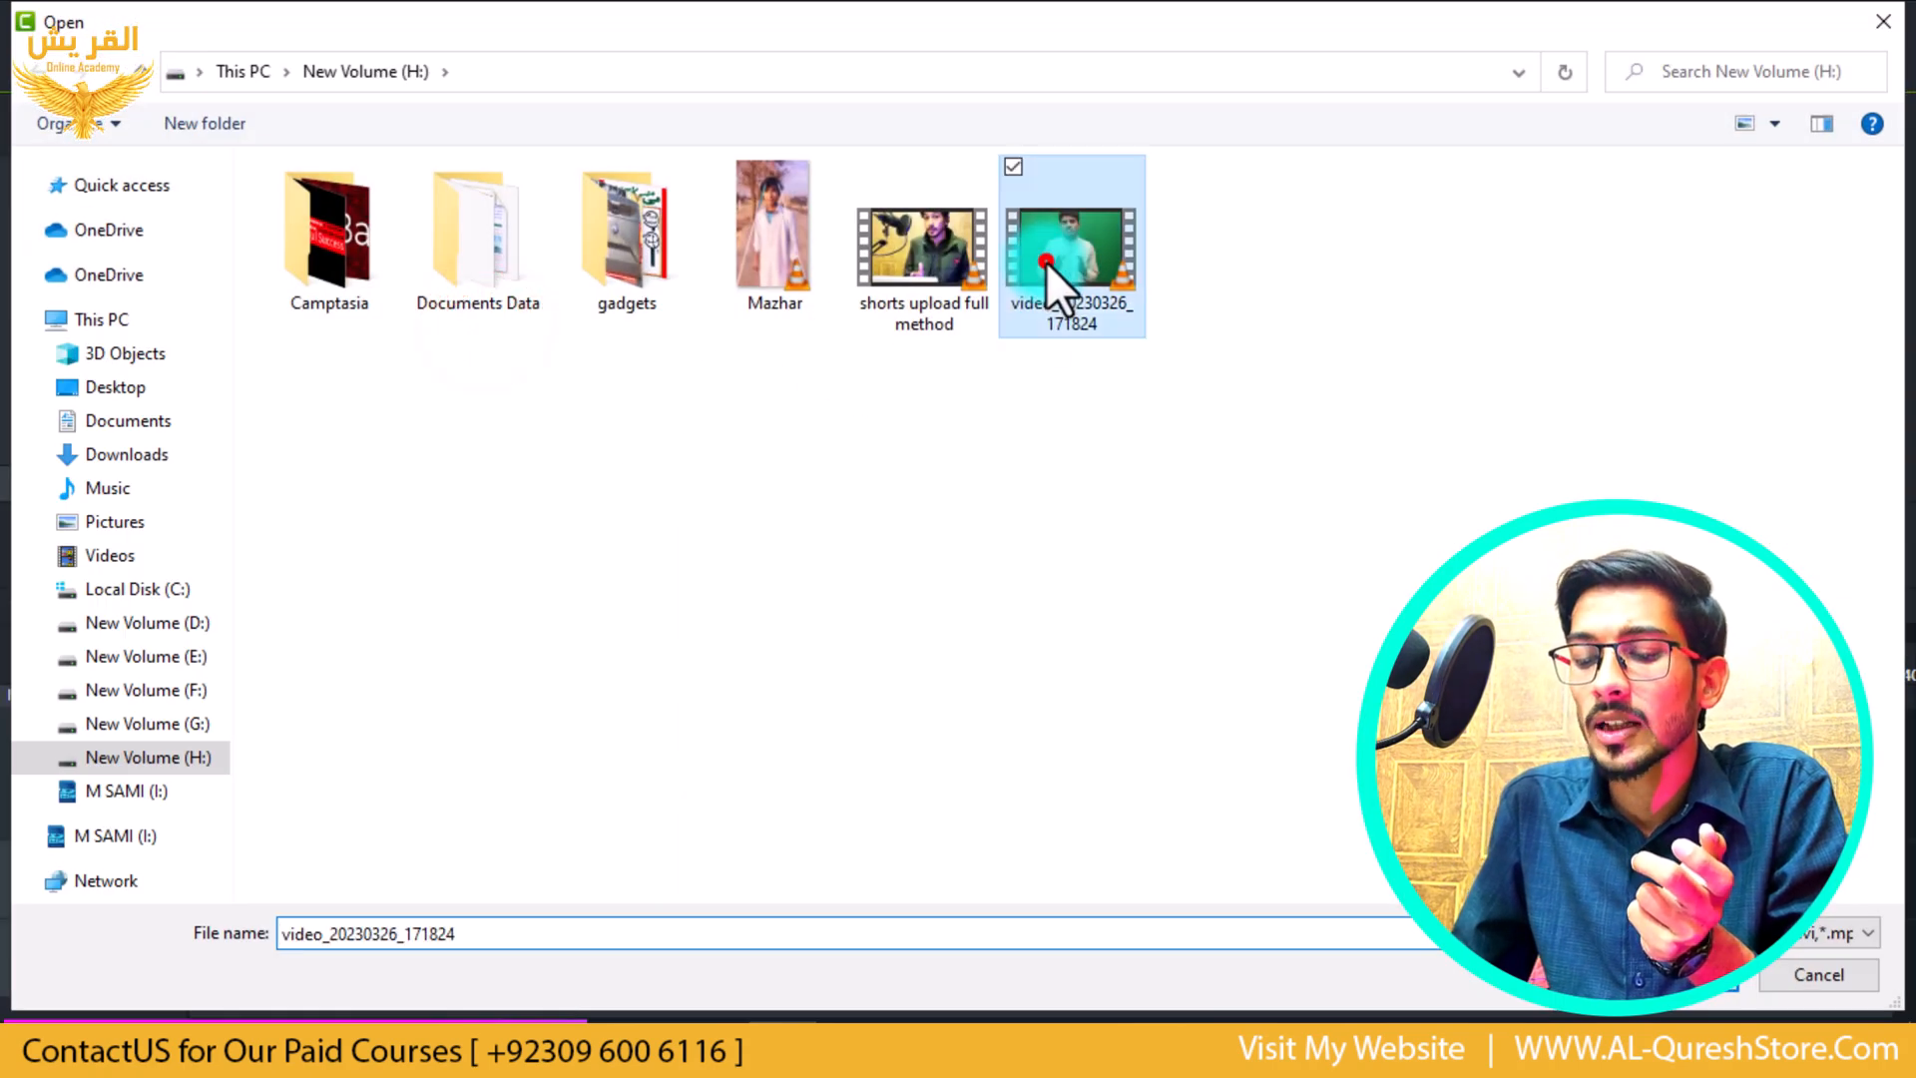
double_click(1048, 262)
left_click_drag(409, 298, 110, 878)
left_click_drag(260, 636, 199, 660)
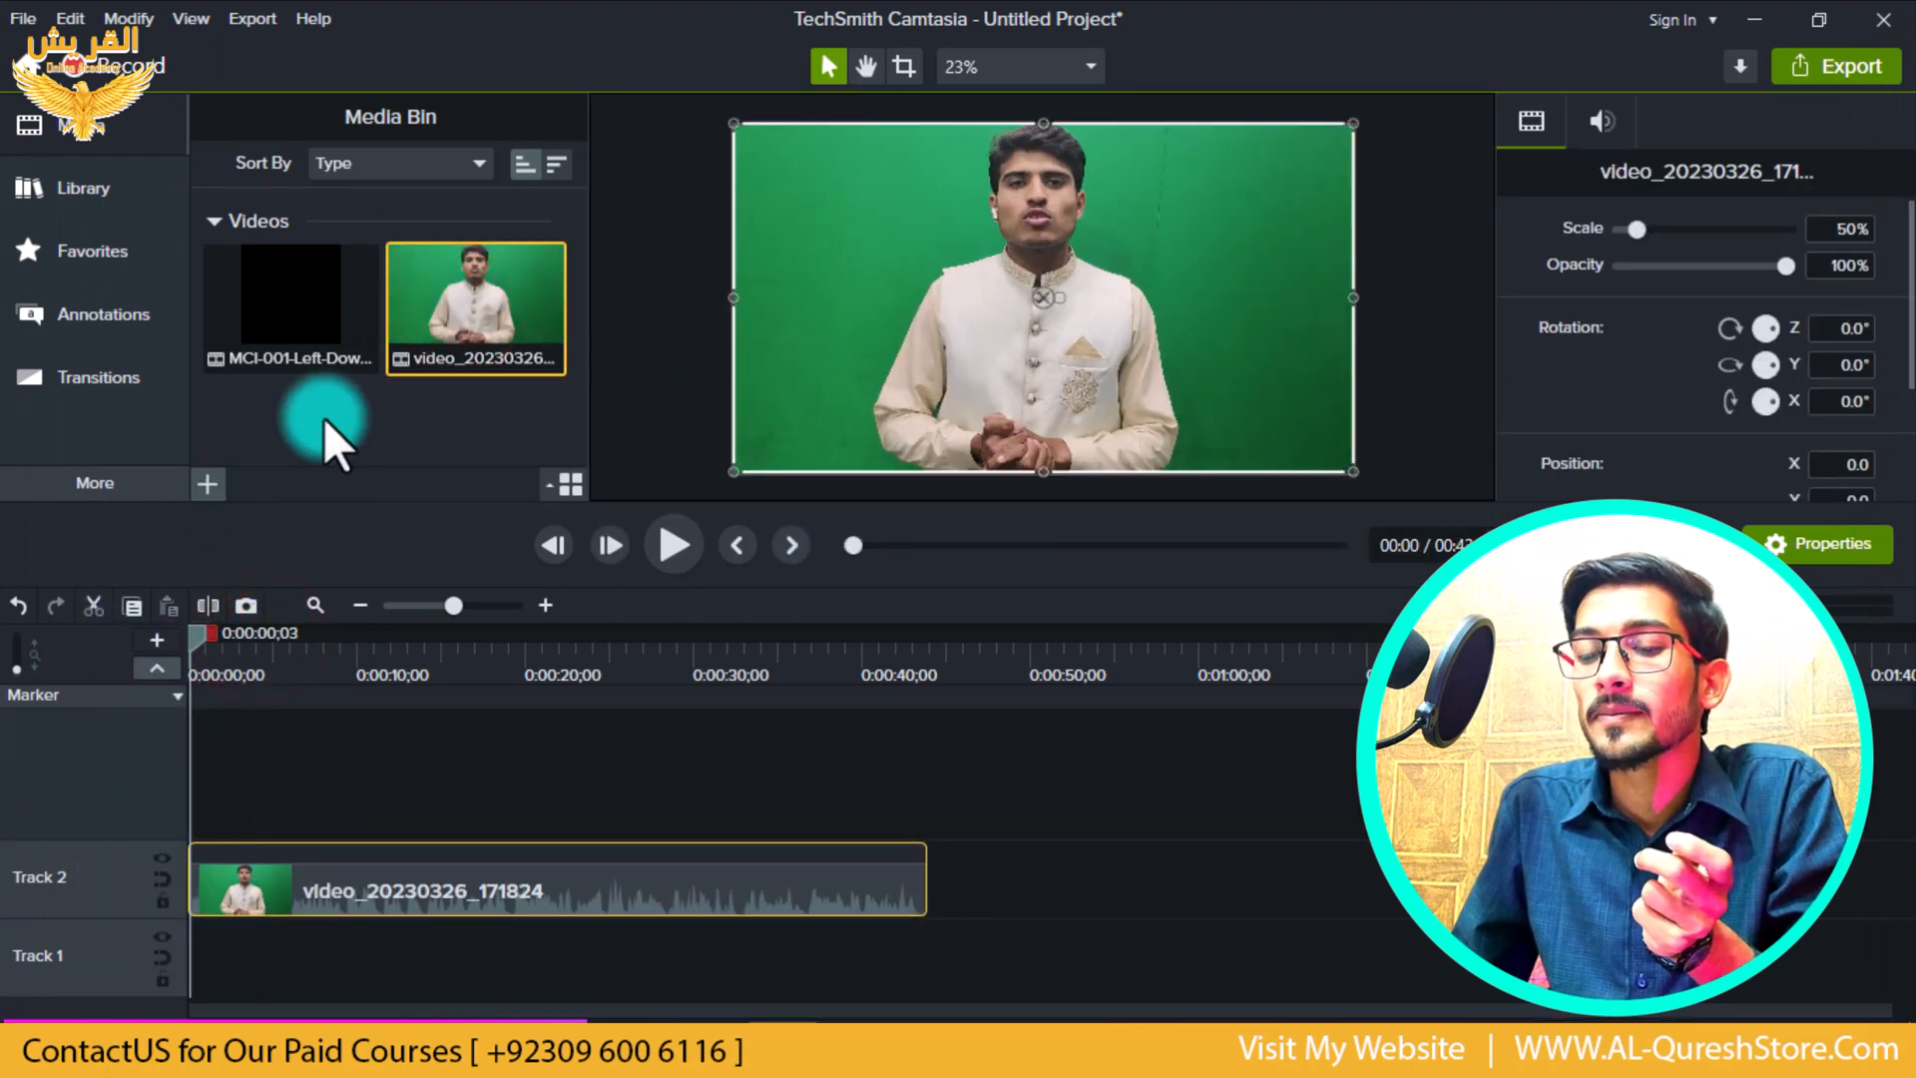
- Add the MCI-007-Left callout from the library to Track 3 above the start of the video, keeping the project at 30 FPS
left_click(94, 207)
left_click(99, 249)
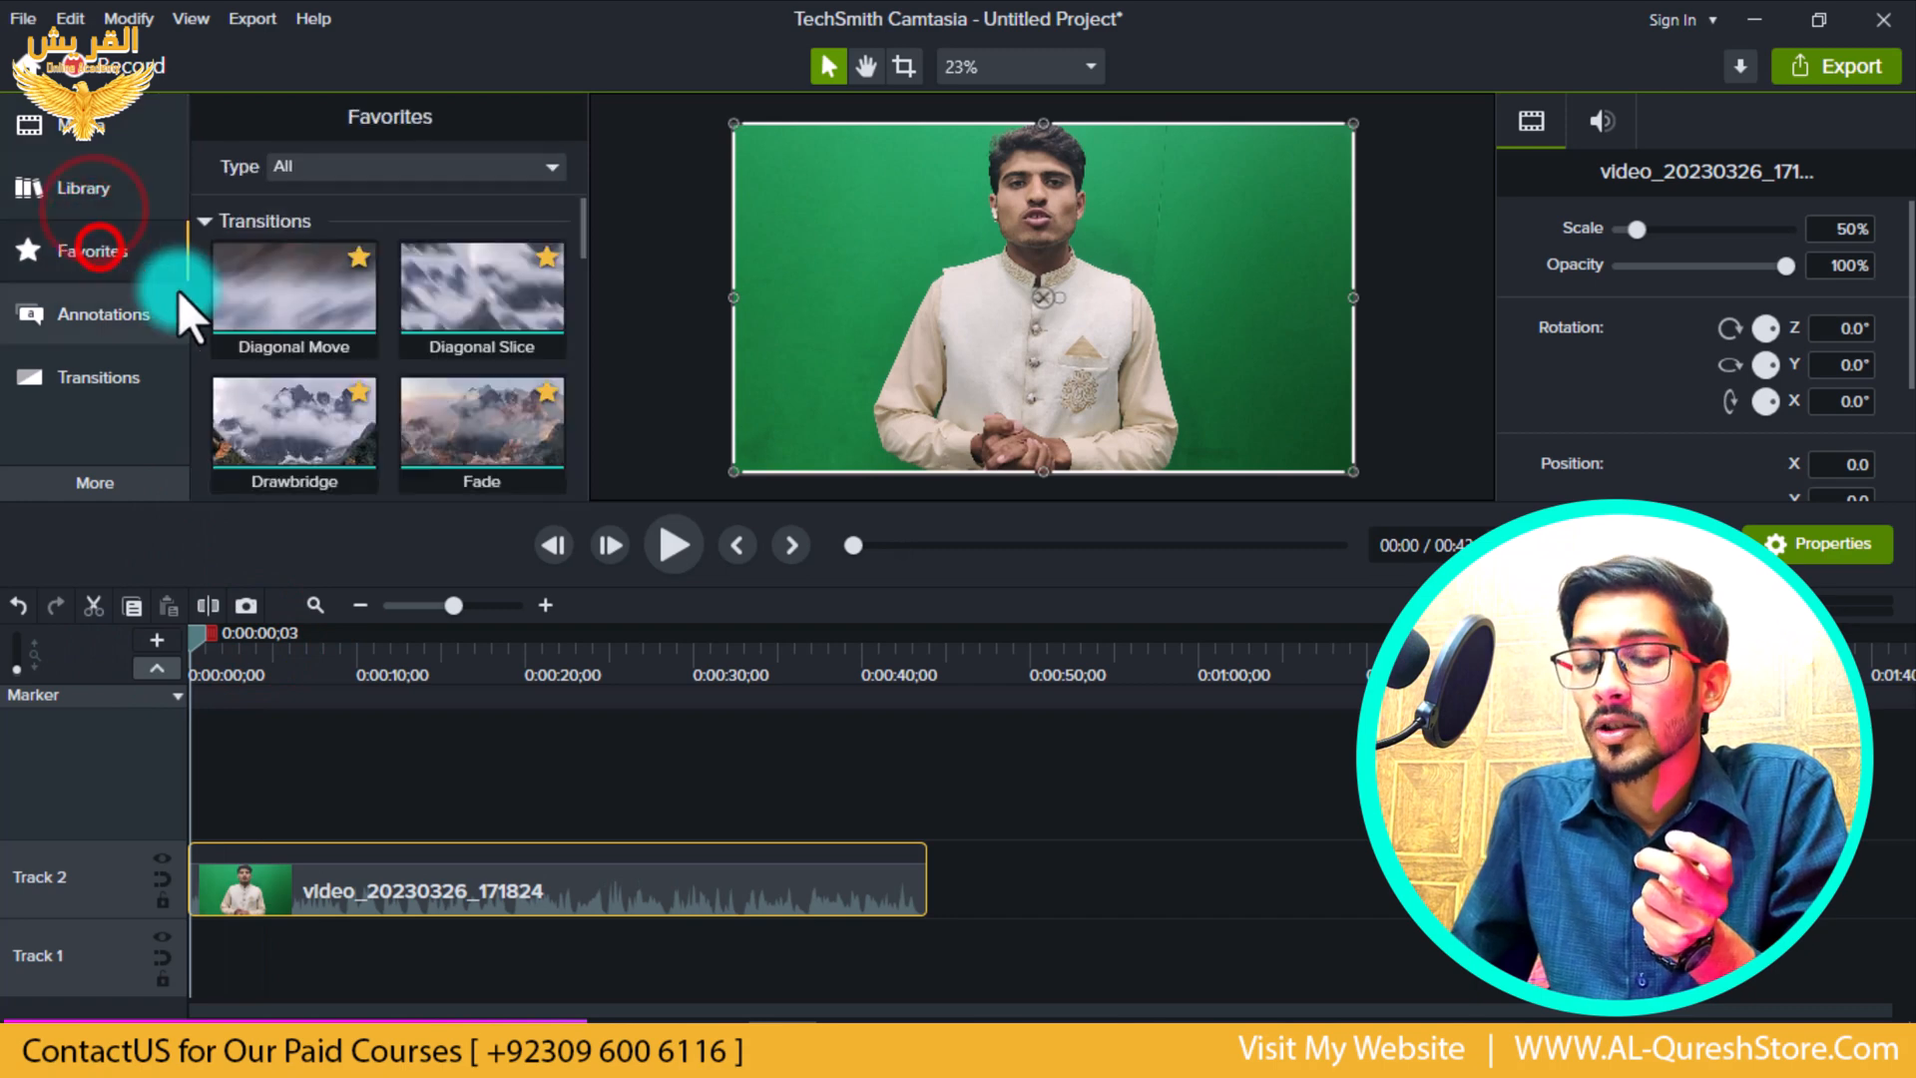
left_click(92, 179)
left_click_drag(302, 297, 177, 741)
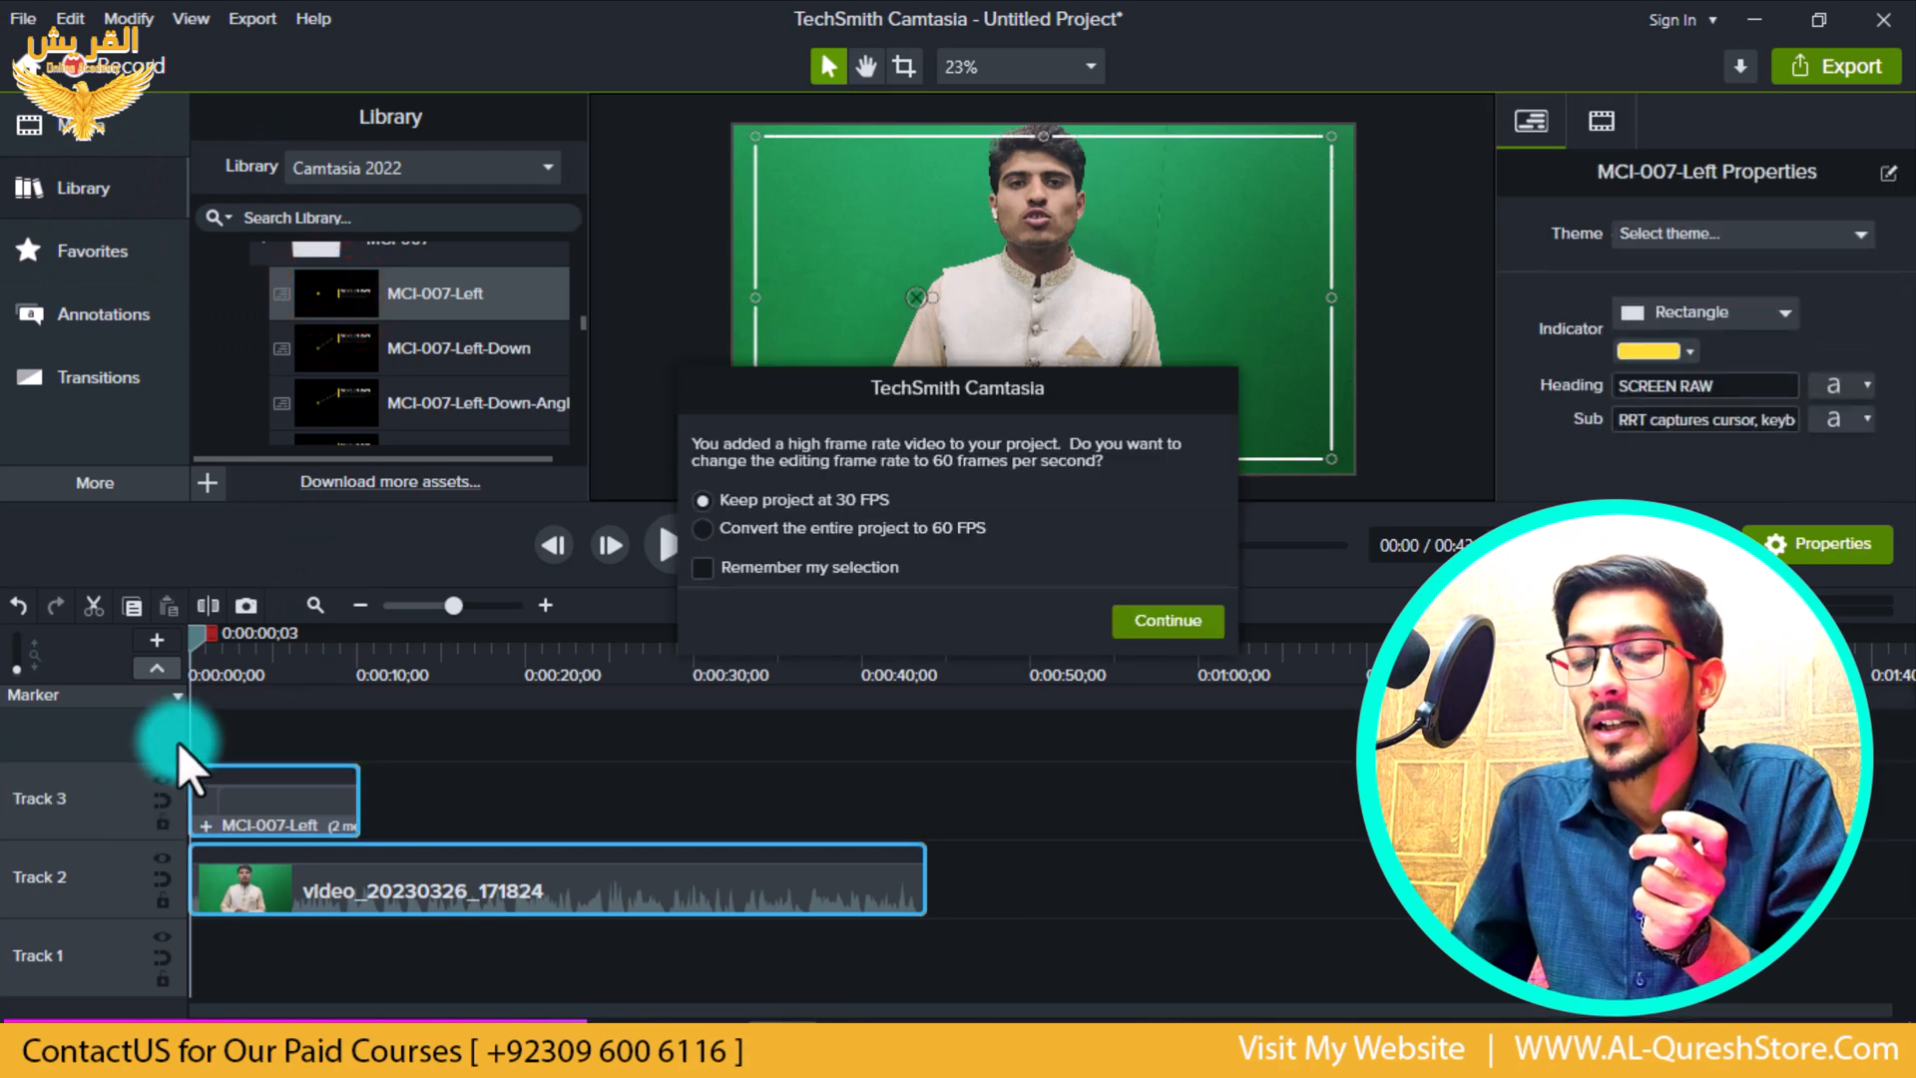
left_click(1167, 616)
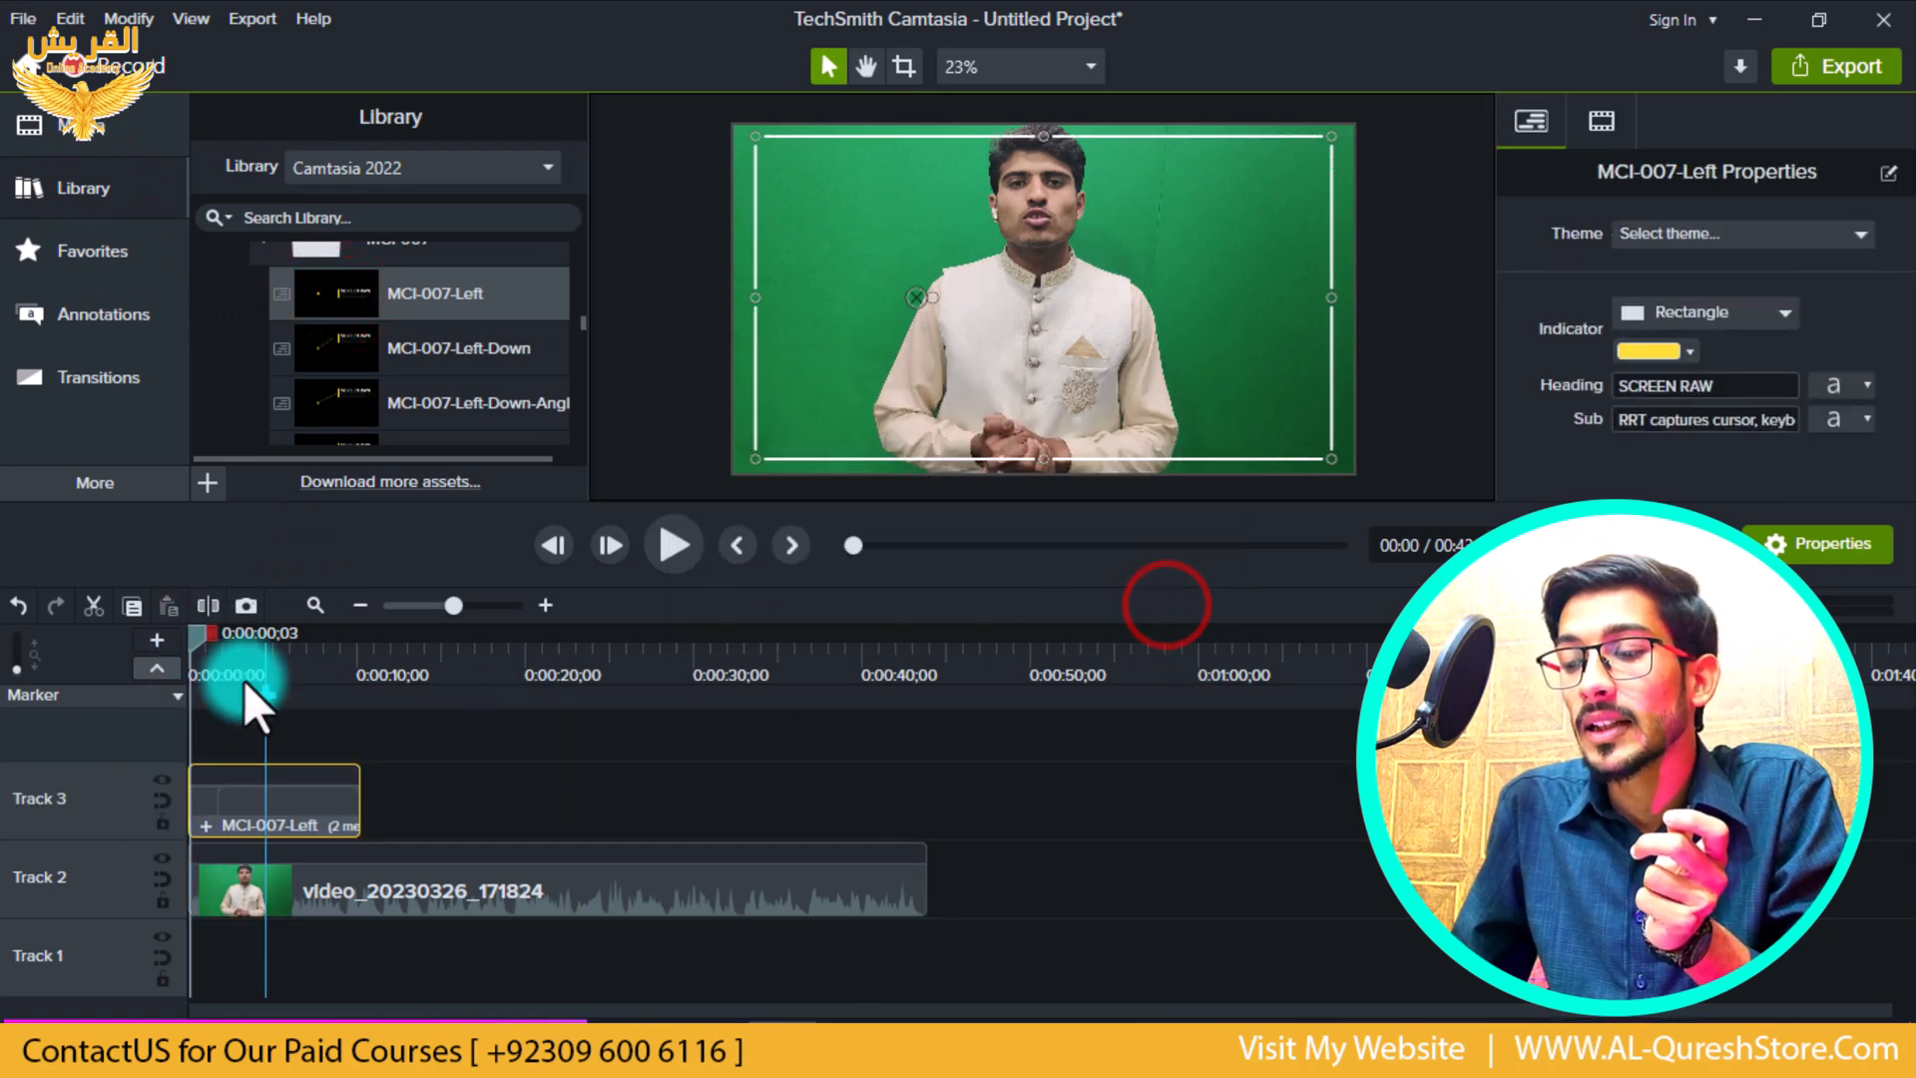
- Position the MCI-007-Left callout at the lower left of the canvas, and play and scrub the timeline from the start to check its animation
left_click_drag(206, 637, 128, 724)
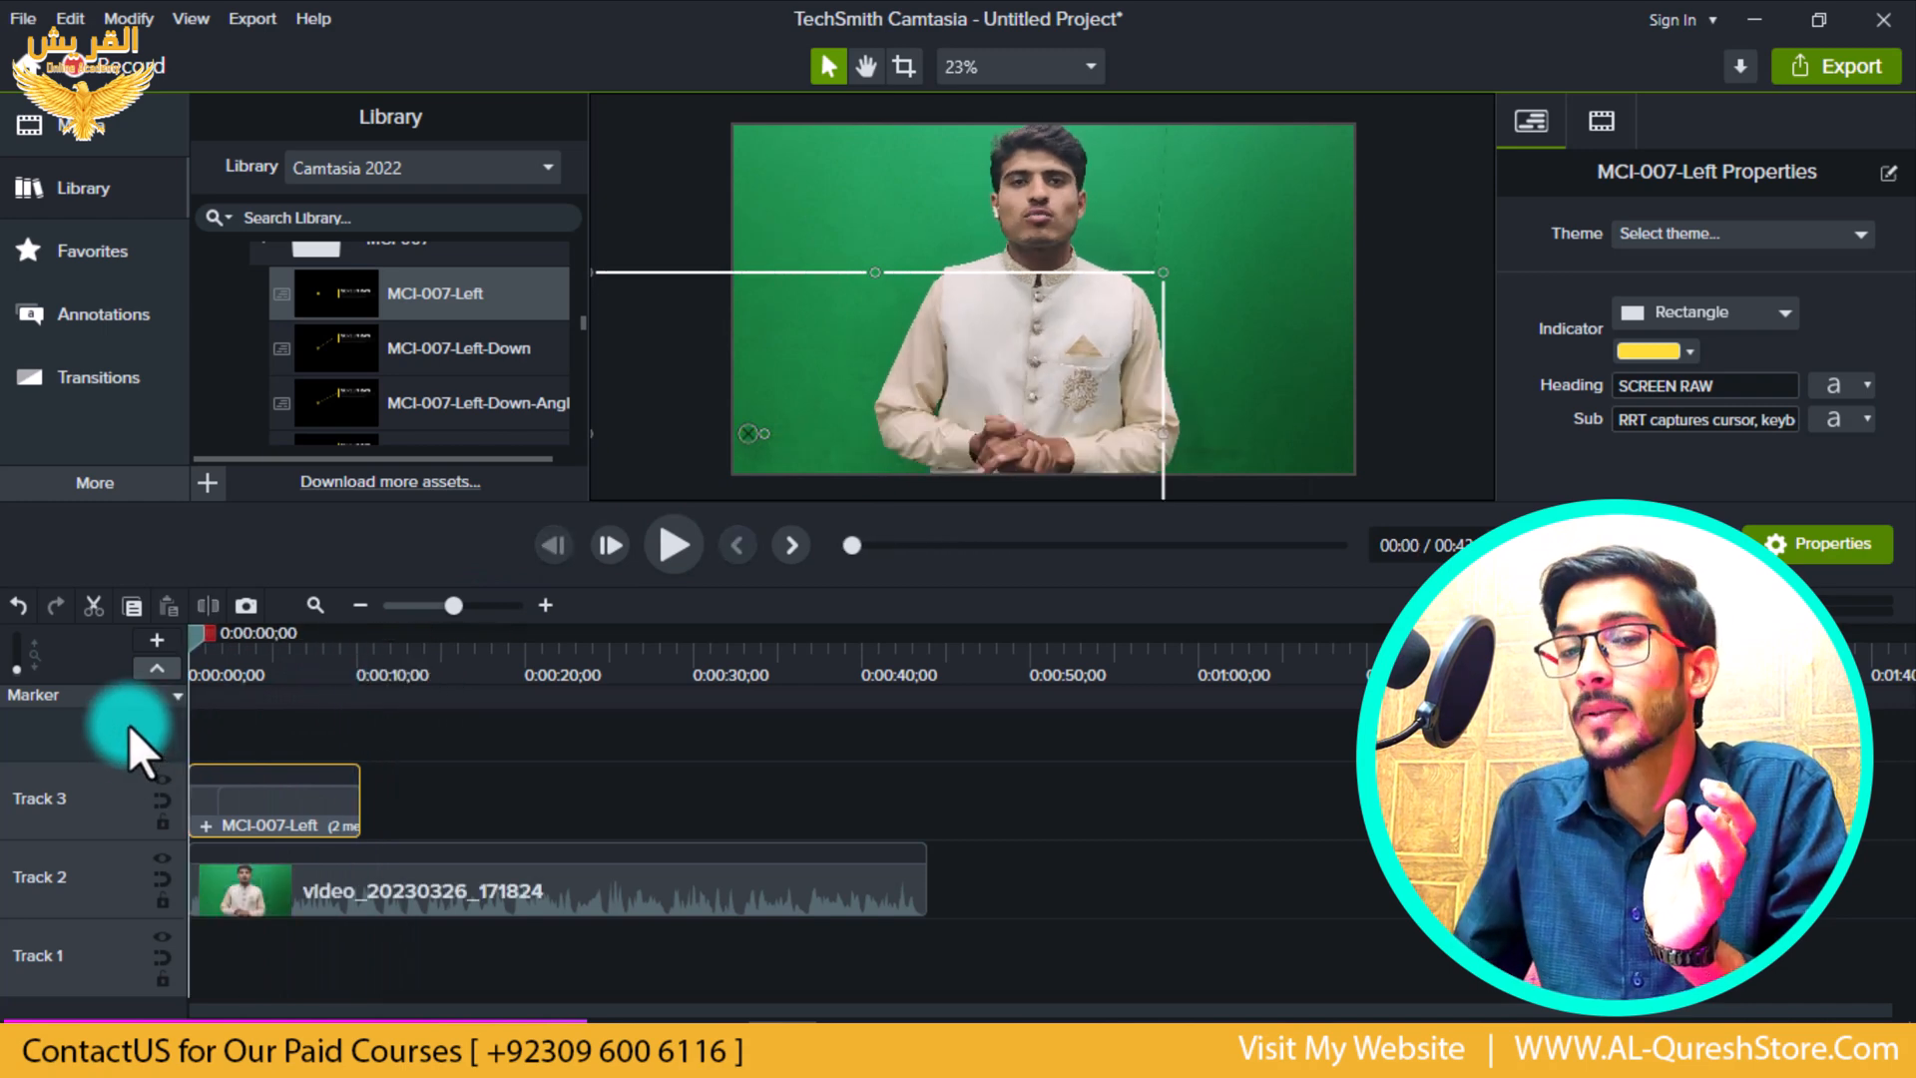
key("space")
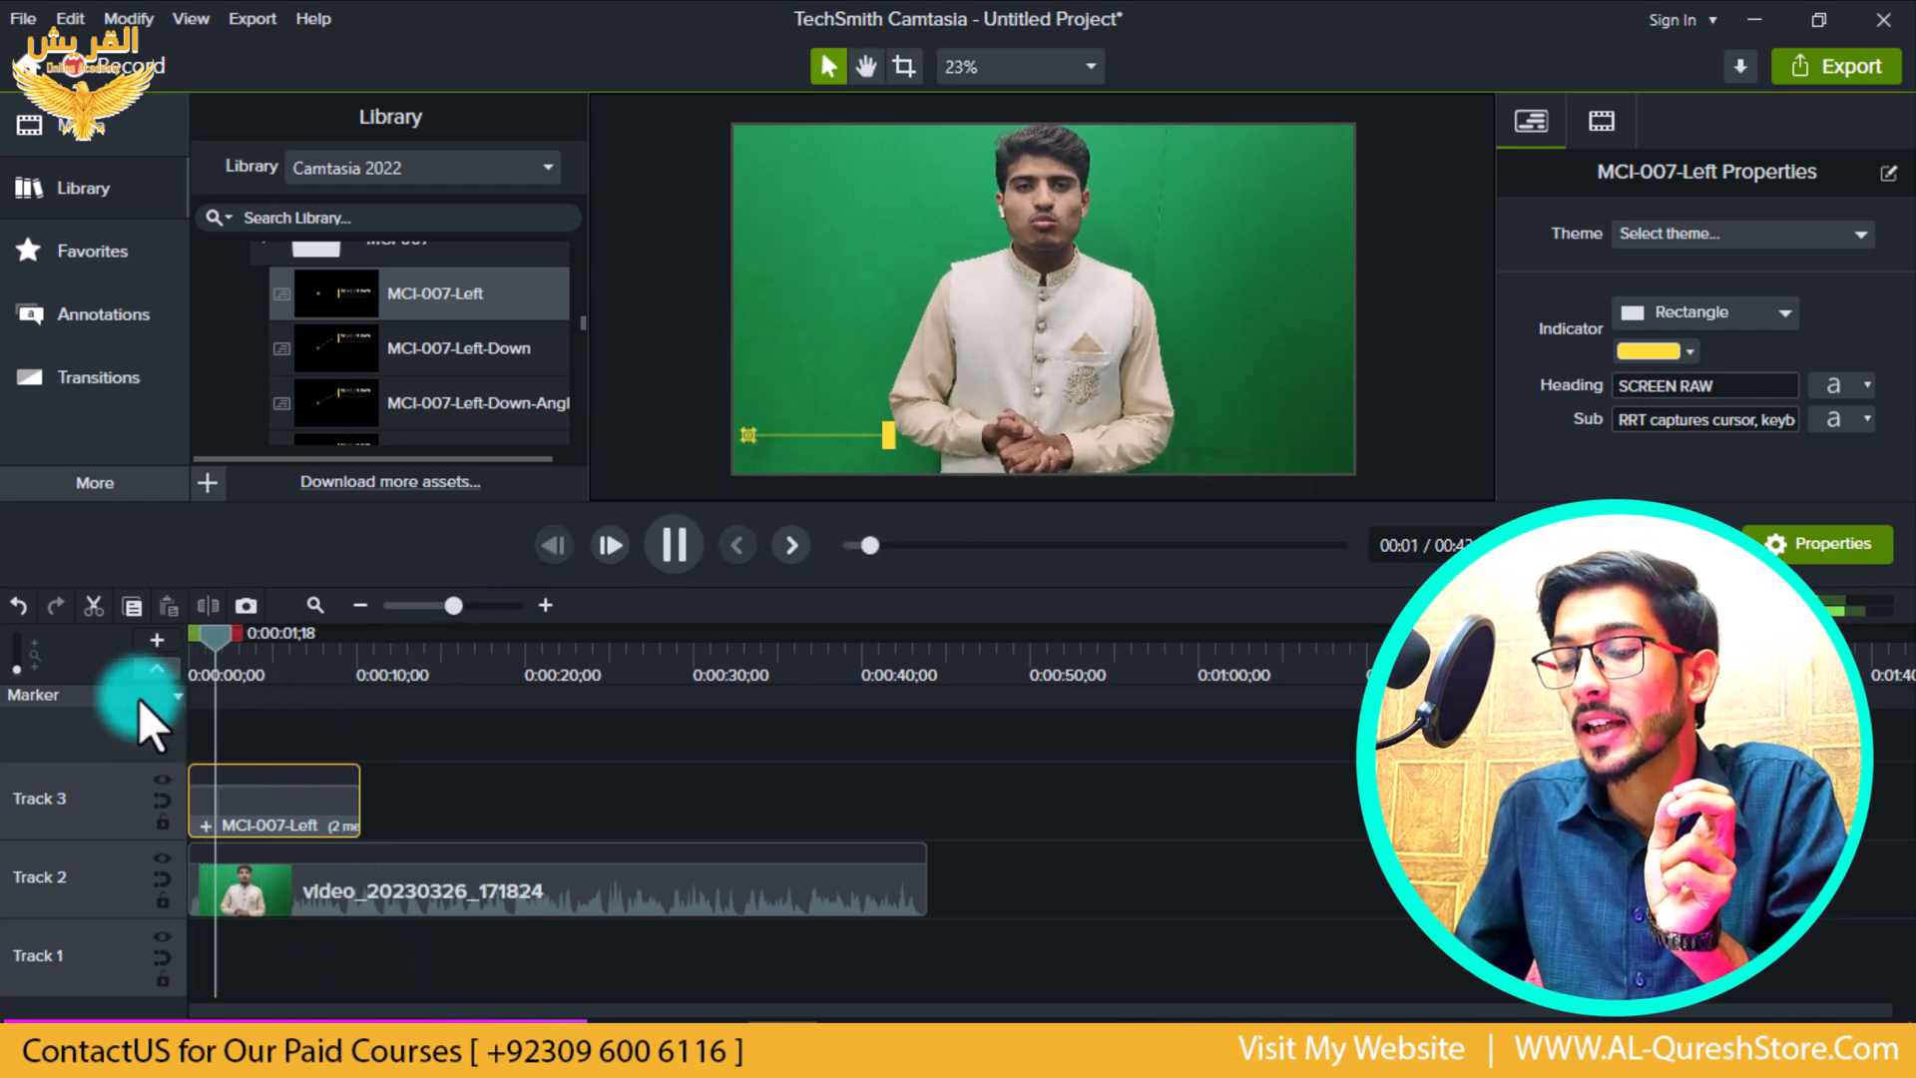
left_click(672, 541)
left_click(783, 475)
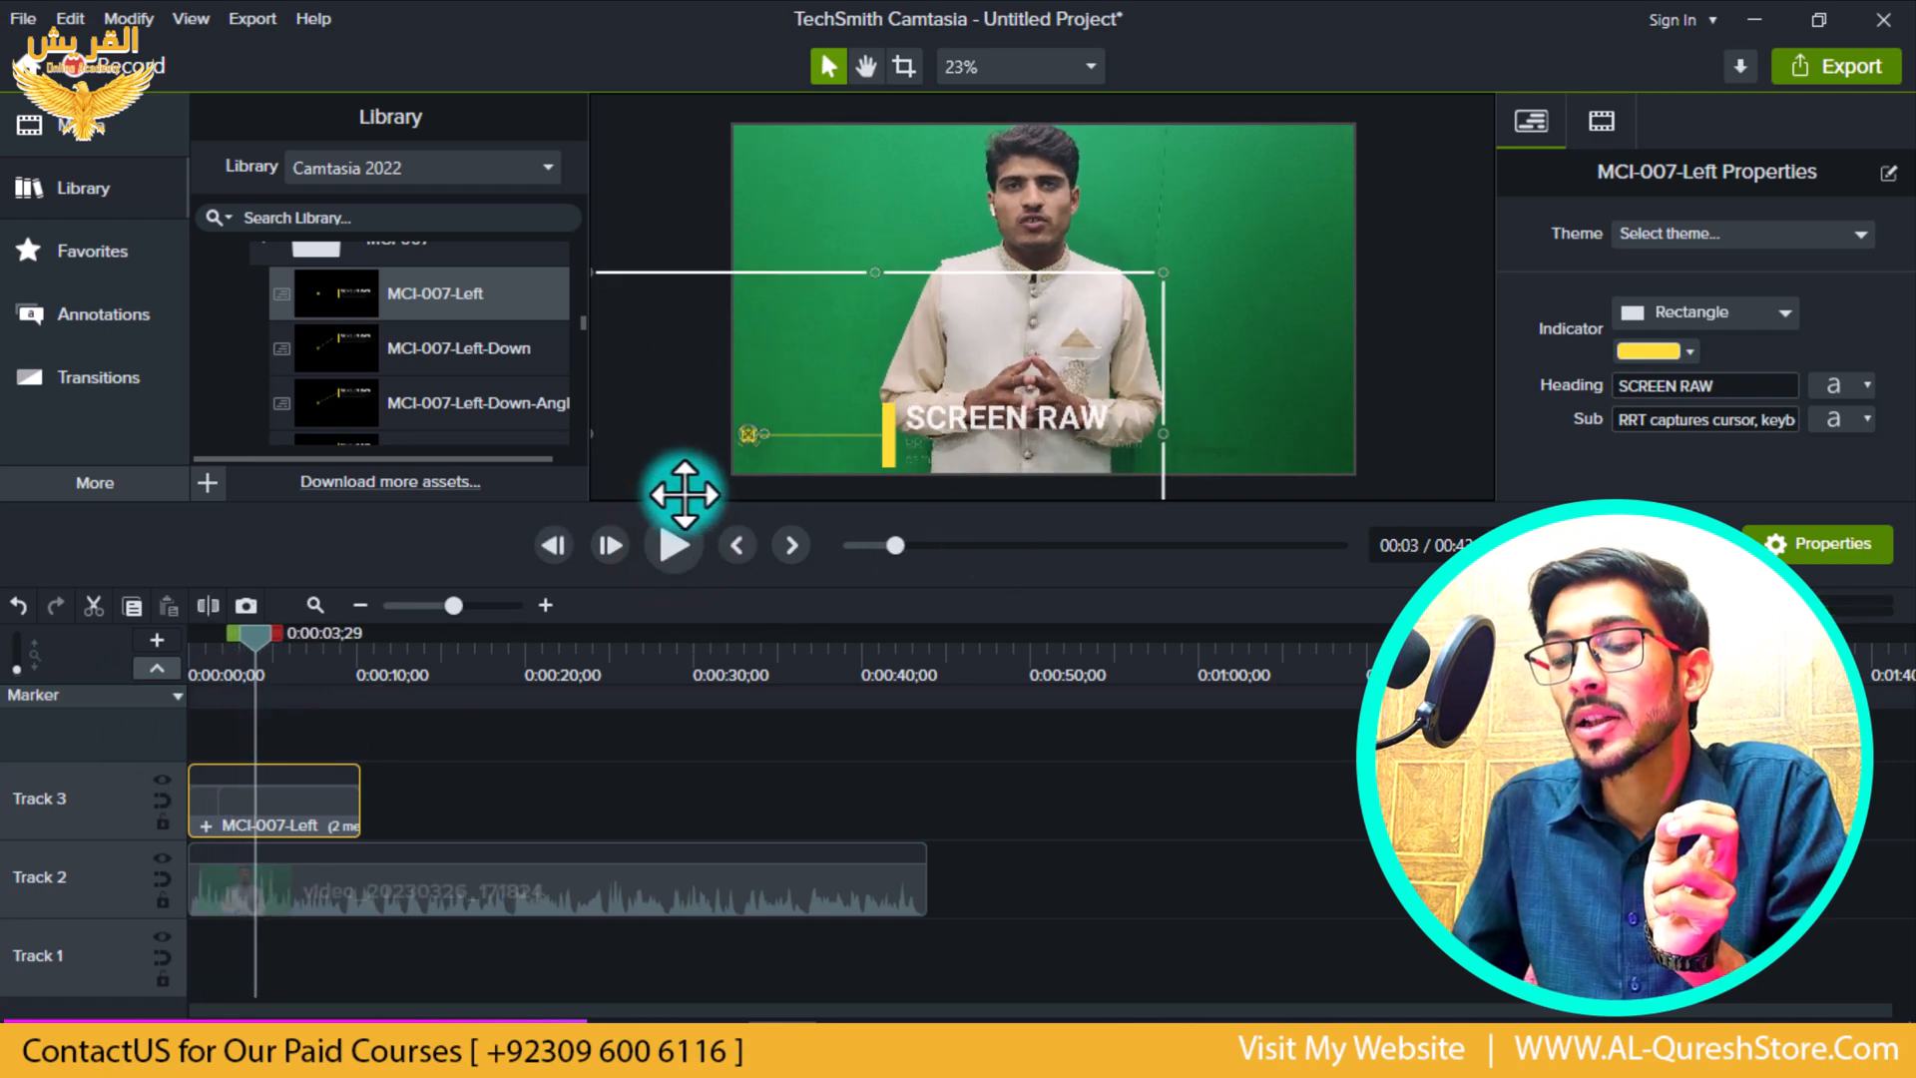
left_click_drag(239, 634, 380, 680)
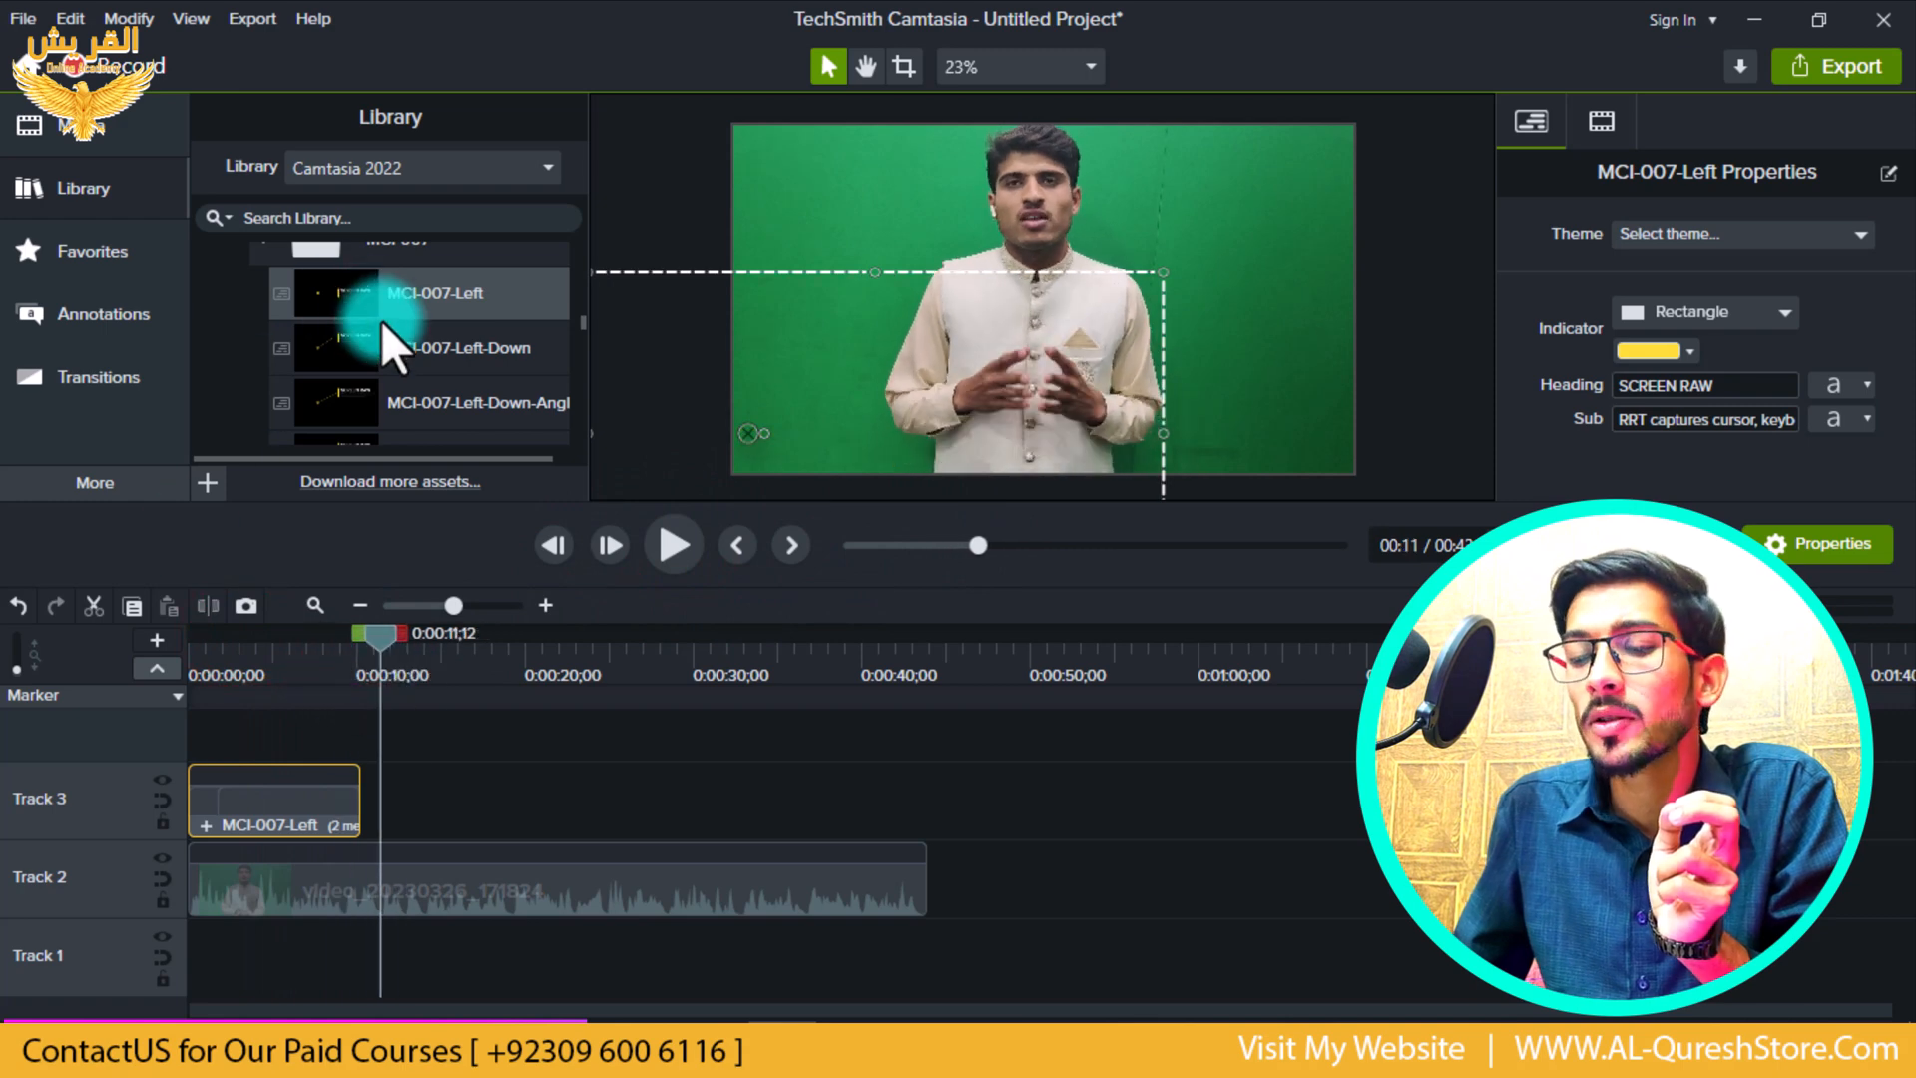
- Collapse the MCI-007 subfolder, look through the other Two Field subfolders, and collapse the Two Field folder
scroll(381, 320, "up", 1)
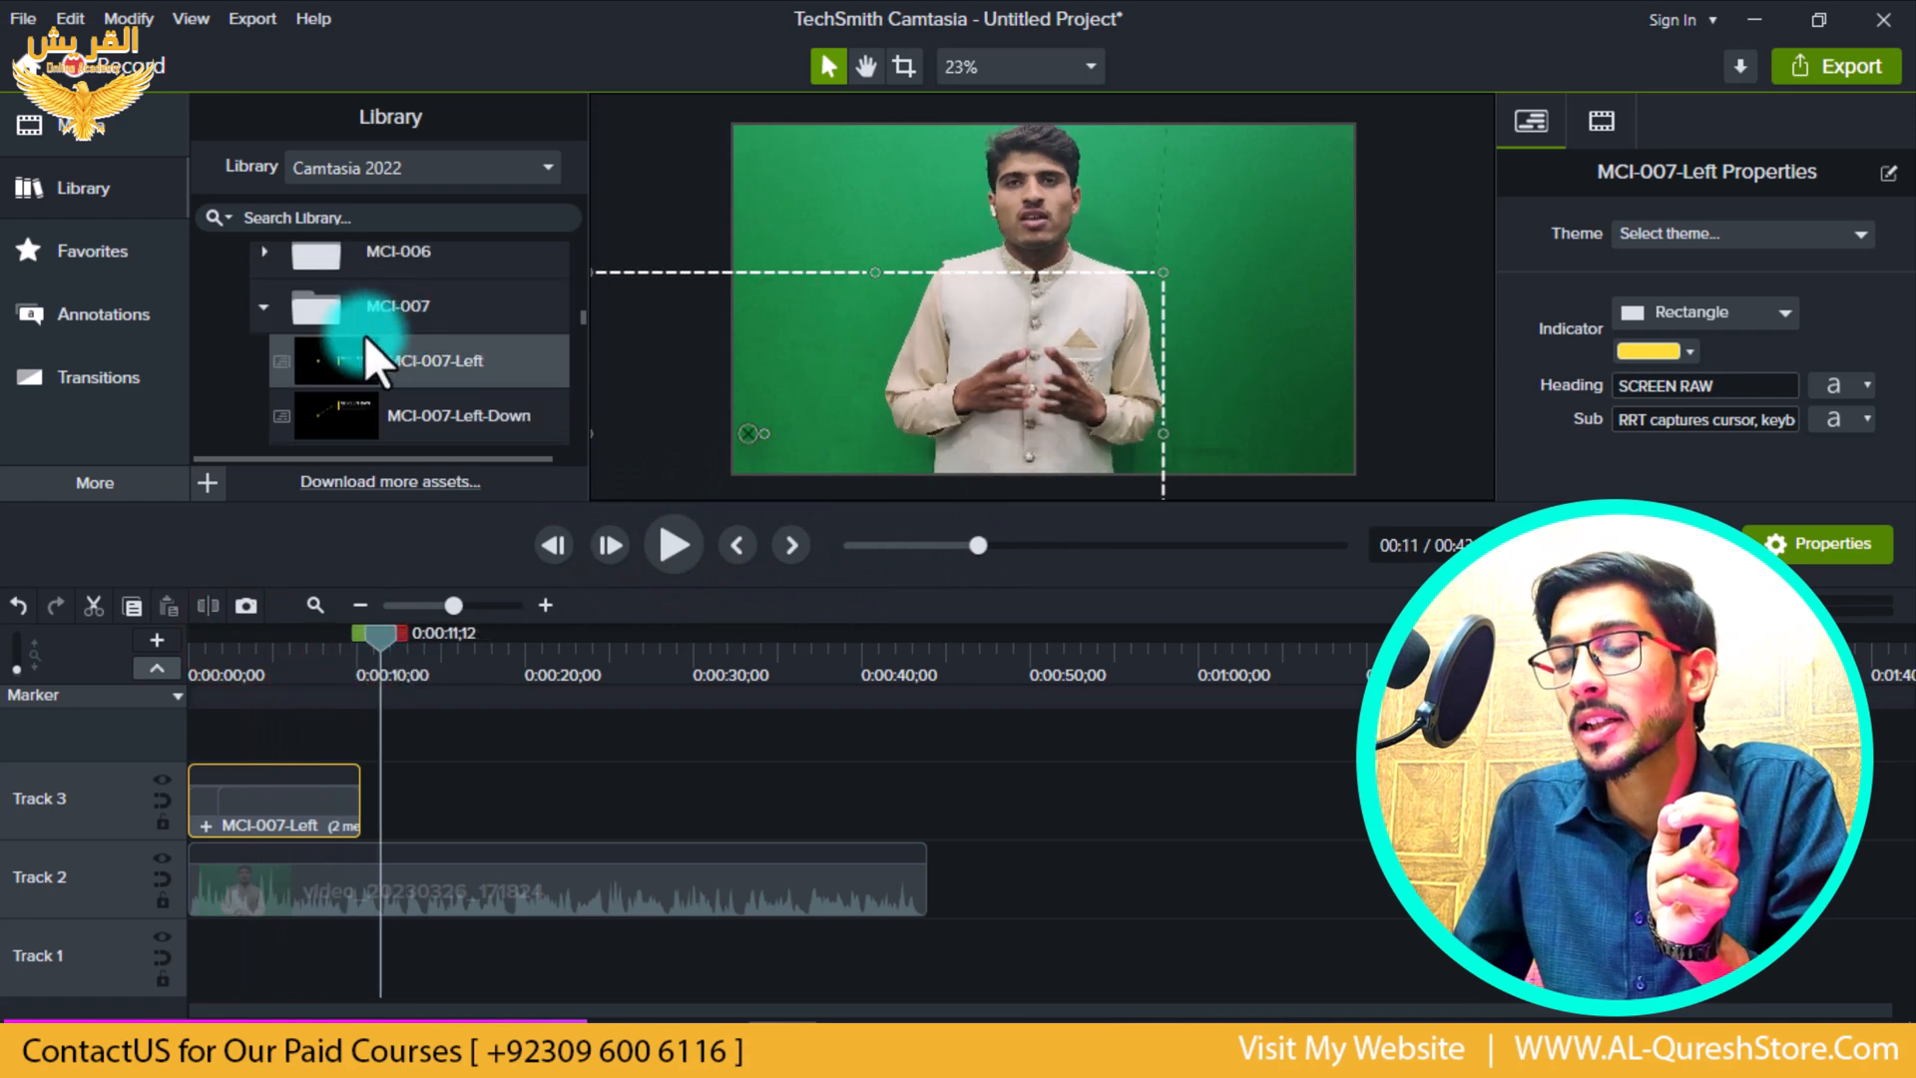
left_click(262, 309)
scroll(333, 313, "up", 2)
scroll(334, 313, "up", 1)
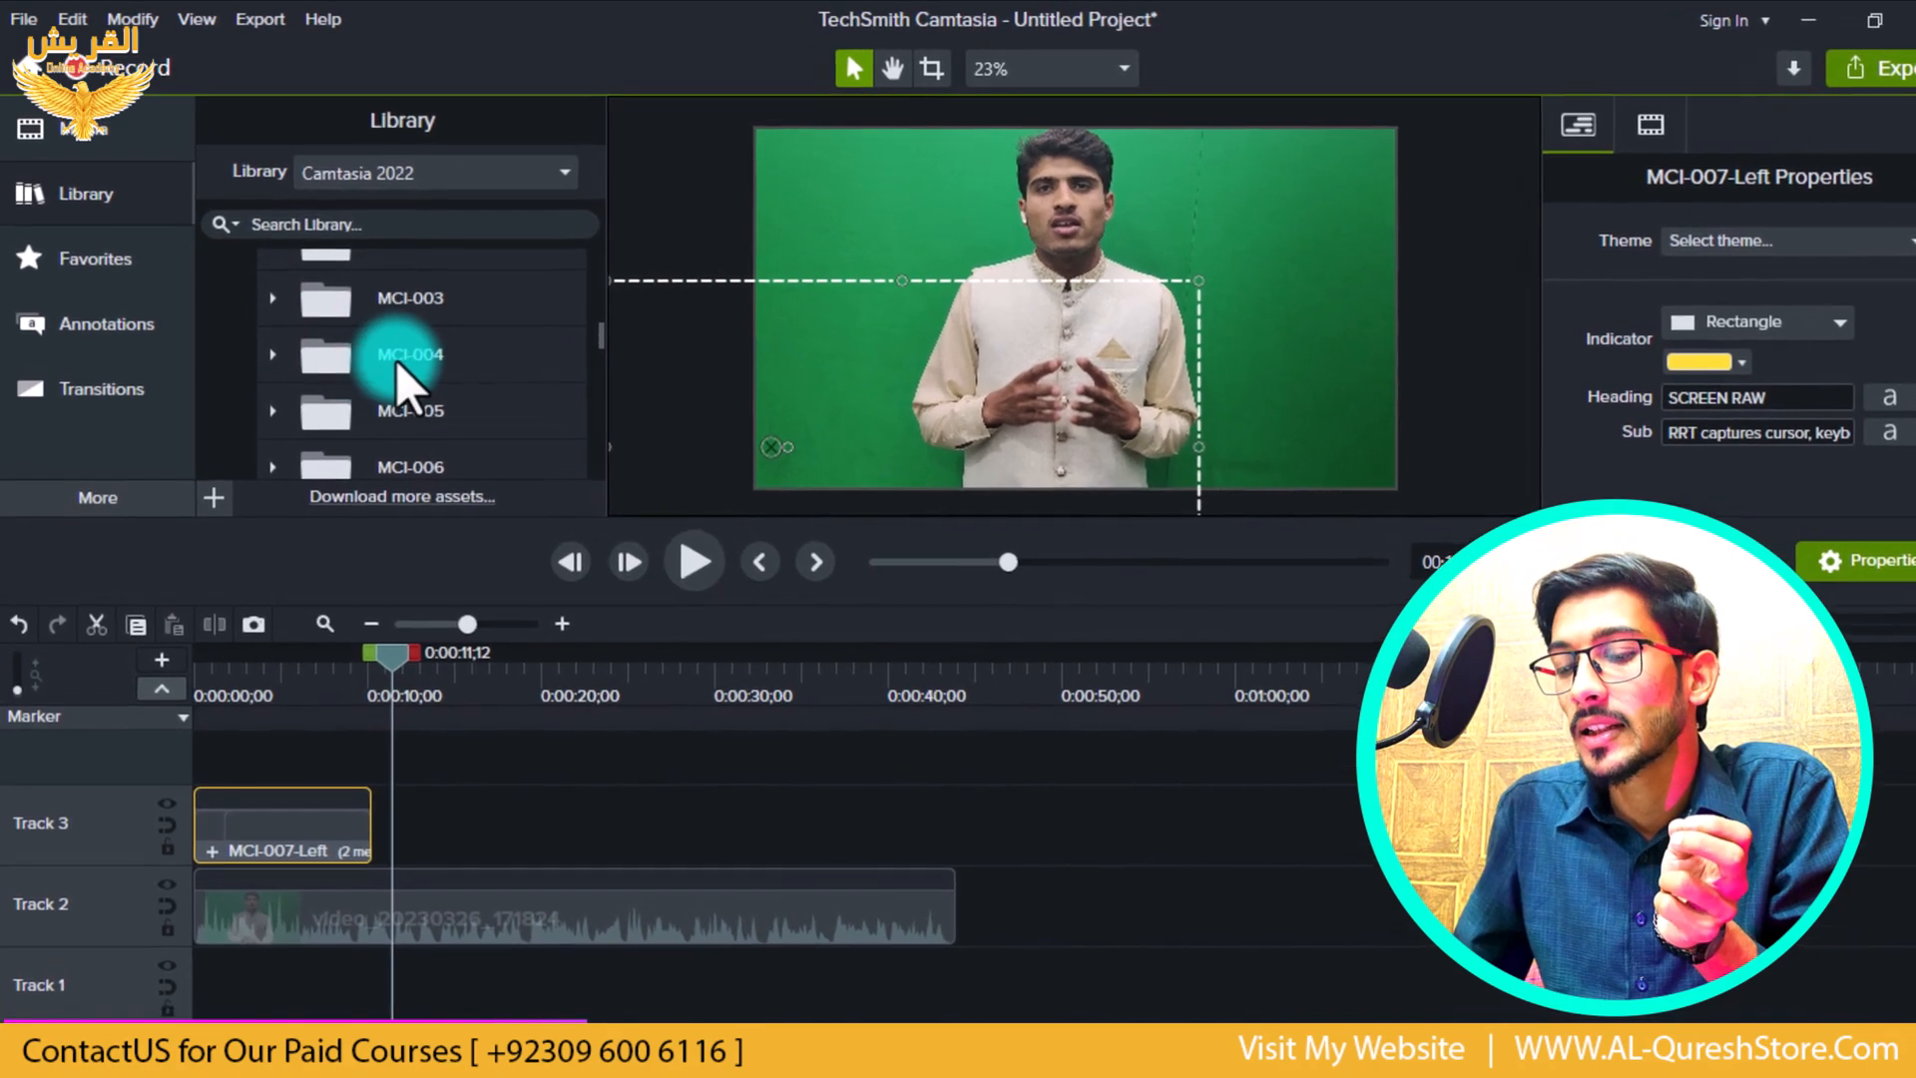
scroll(401, 367, "down", 2)
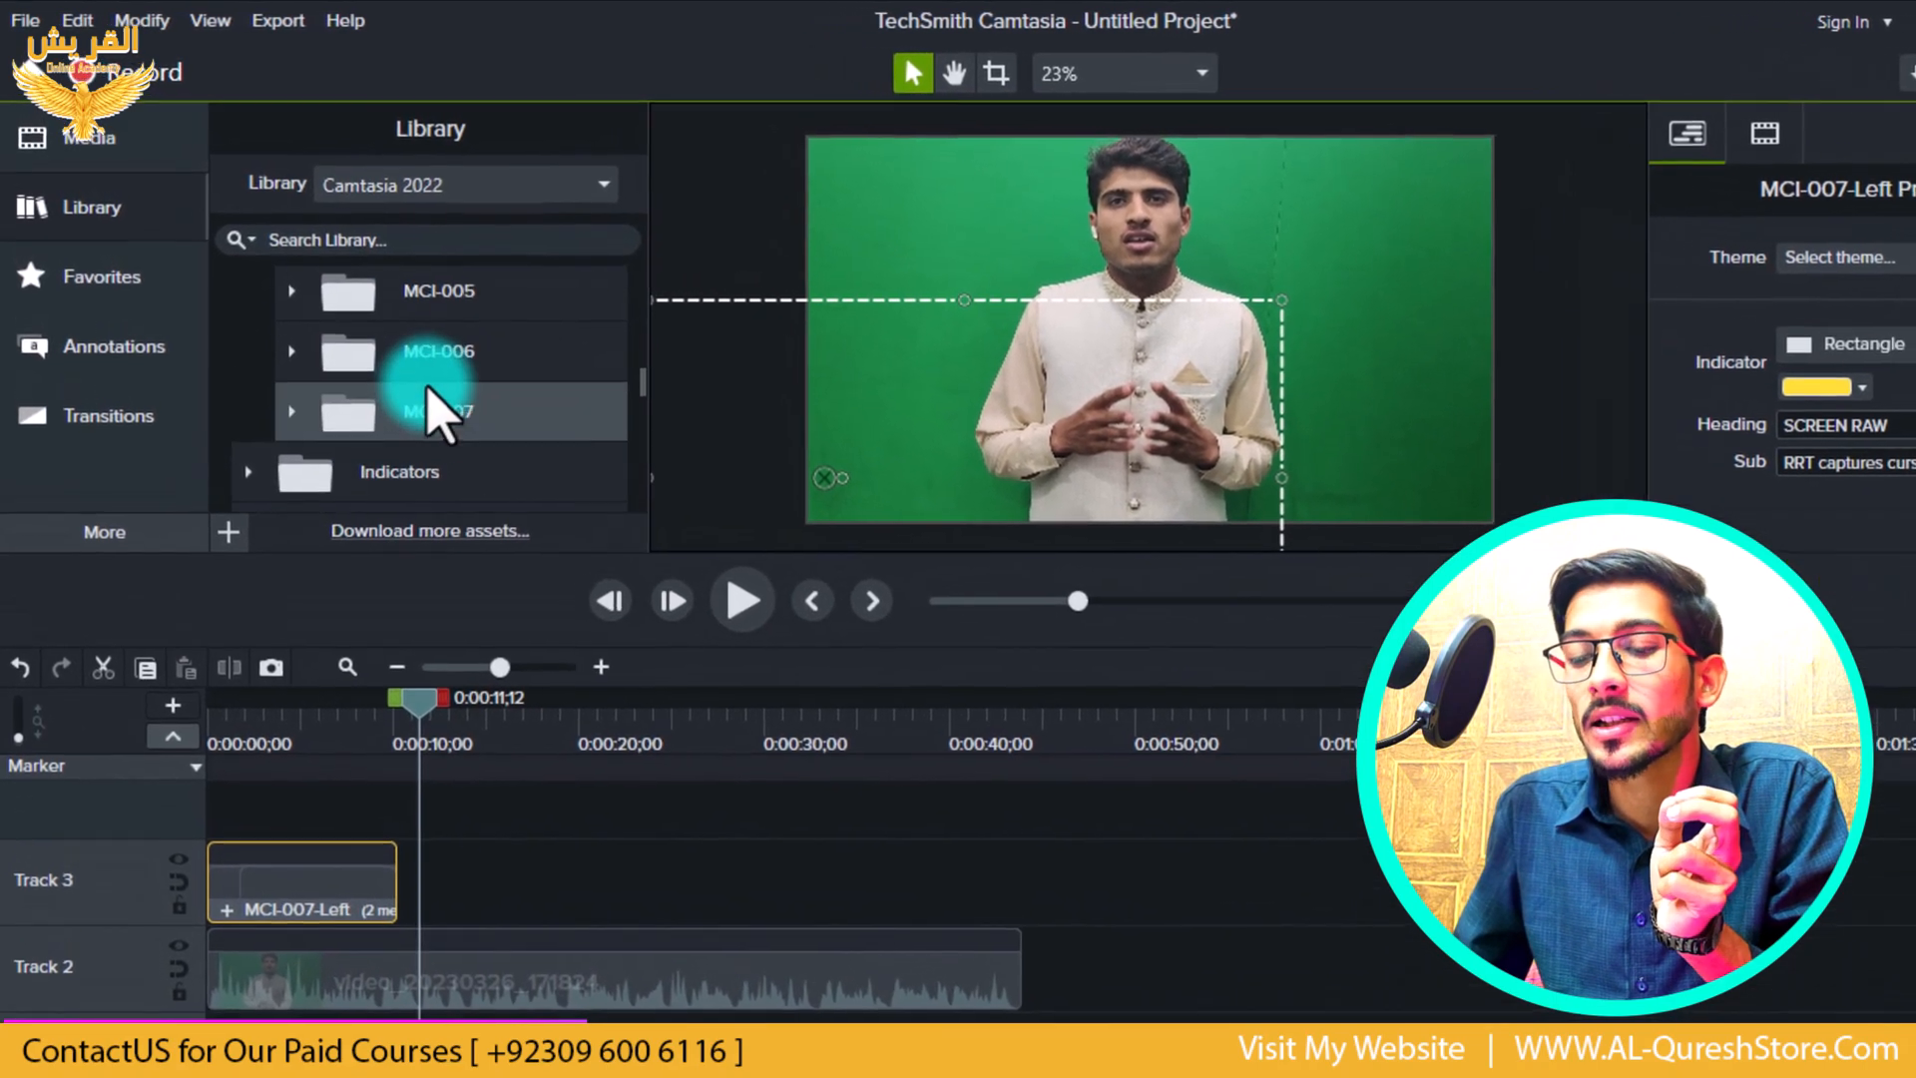
scroll(436, 412, "down", 1)
scroll(439, 412, "up", 7)
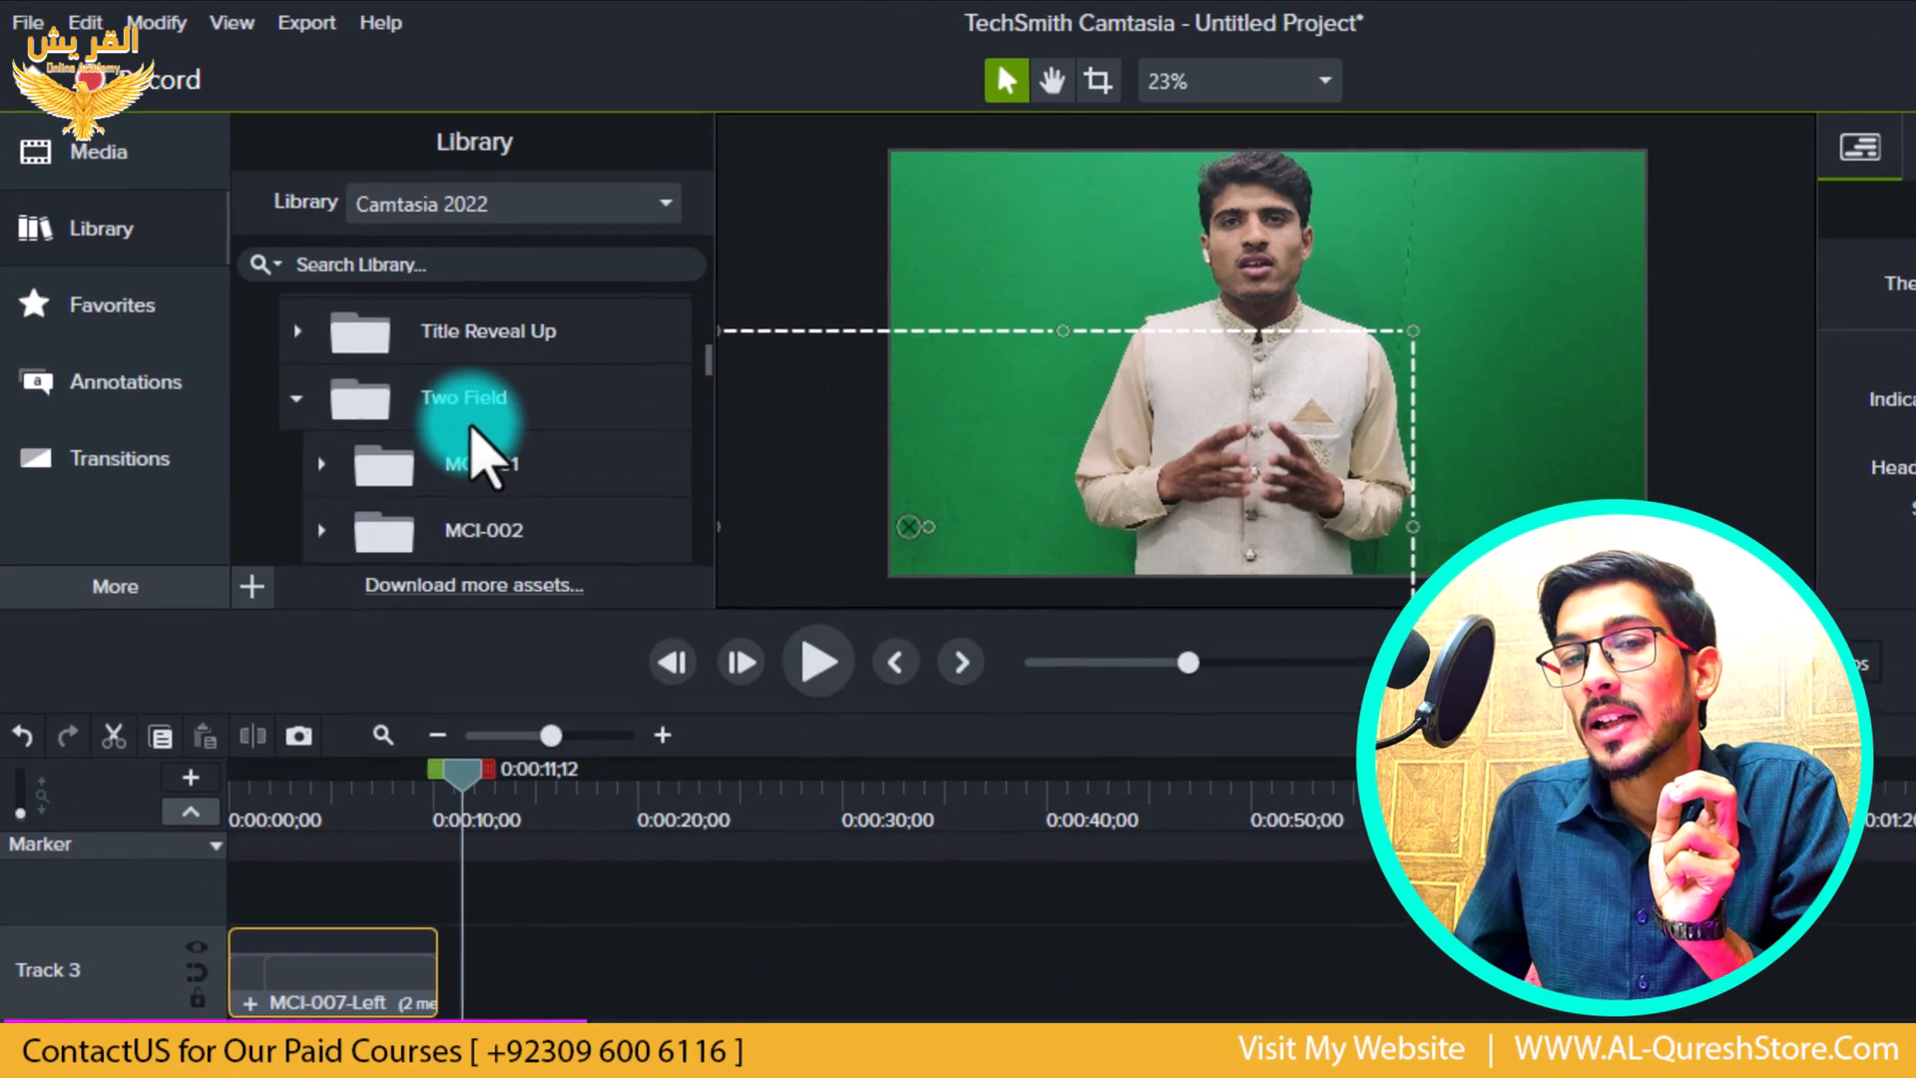
left_click(296, 397)
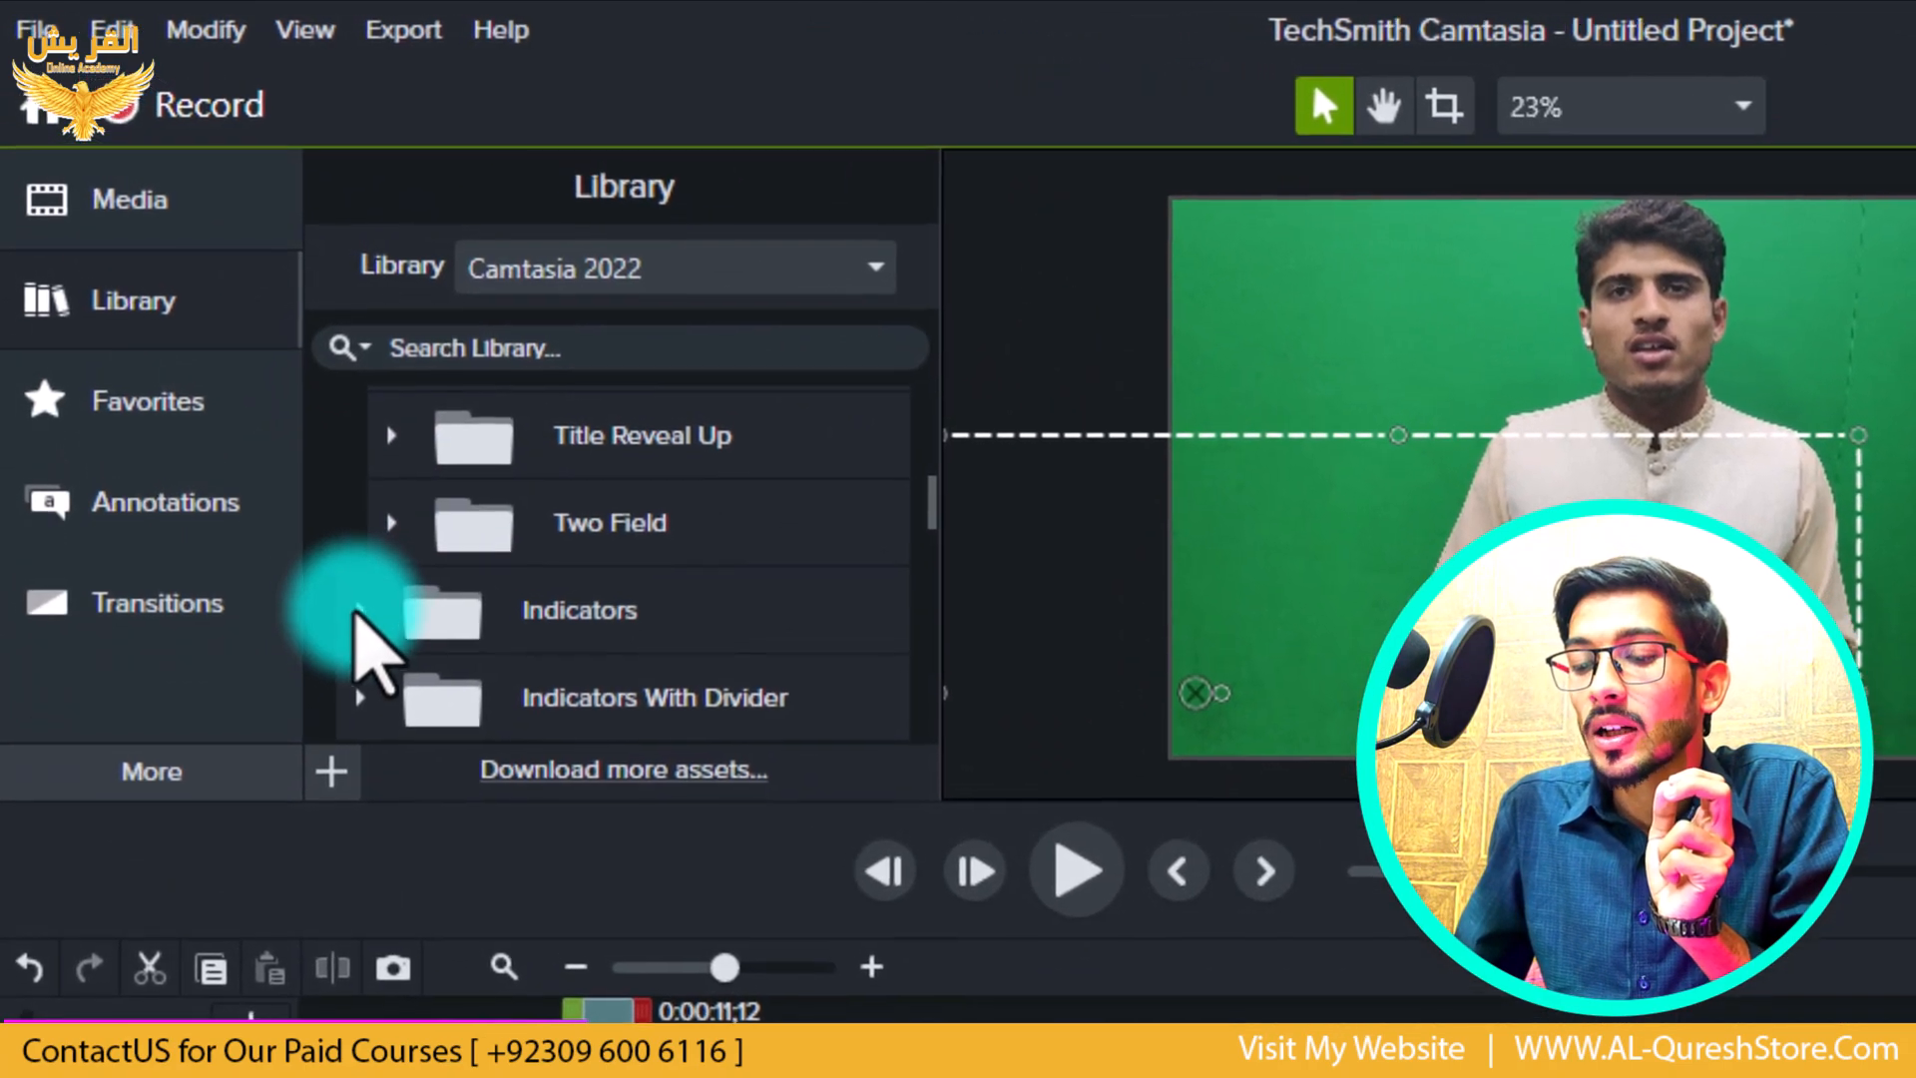
- Open the MCI-001 subfolder of Indicators, preview the MCI-001-Left-Down-Curve-IO asset, and close the preview
left_click(526, 589)
left_click(373, 631)
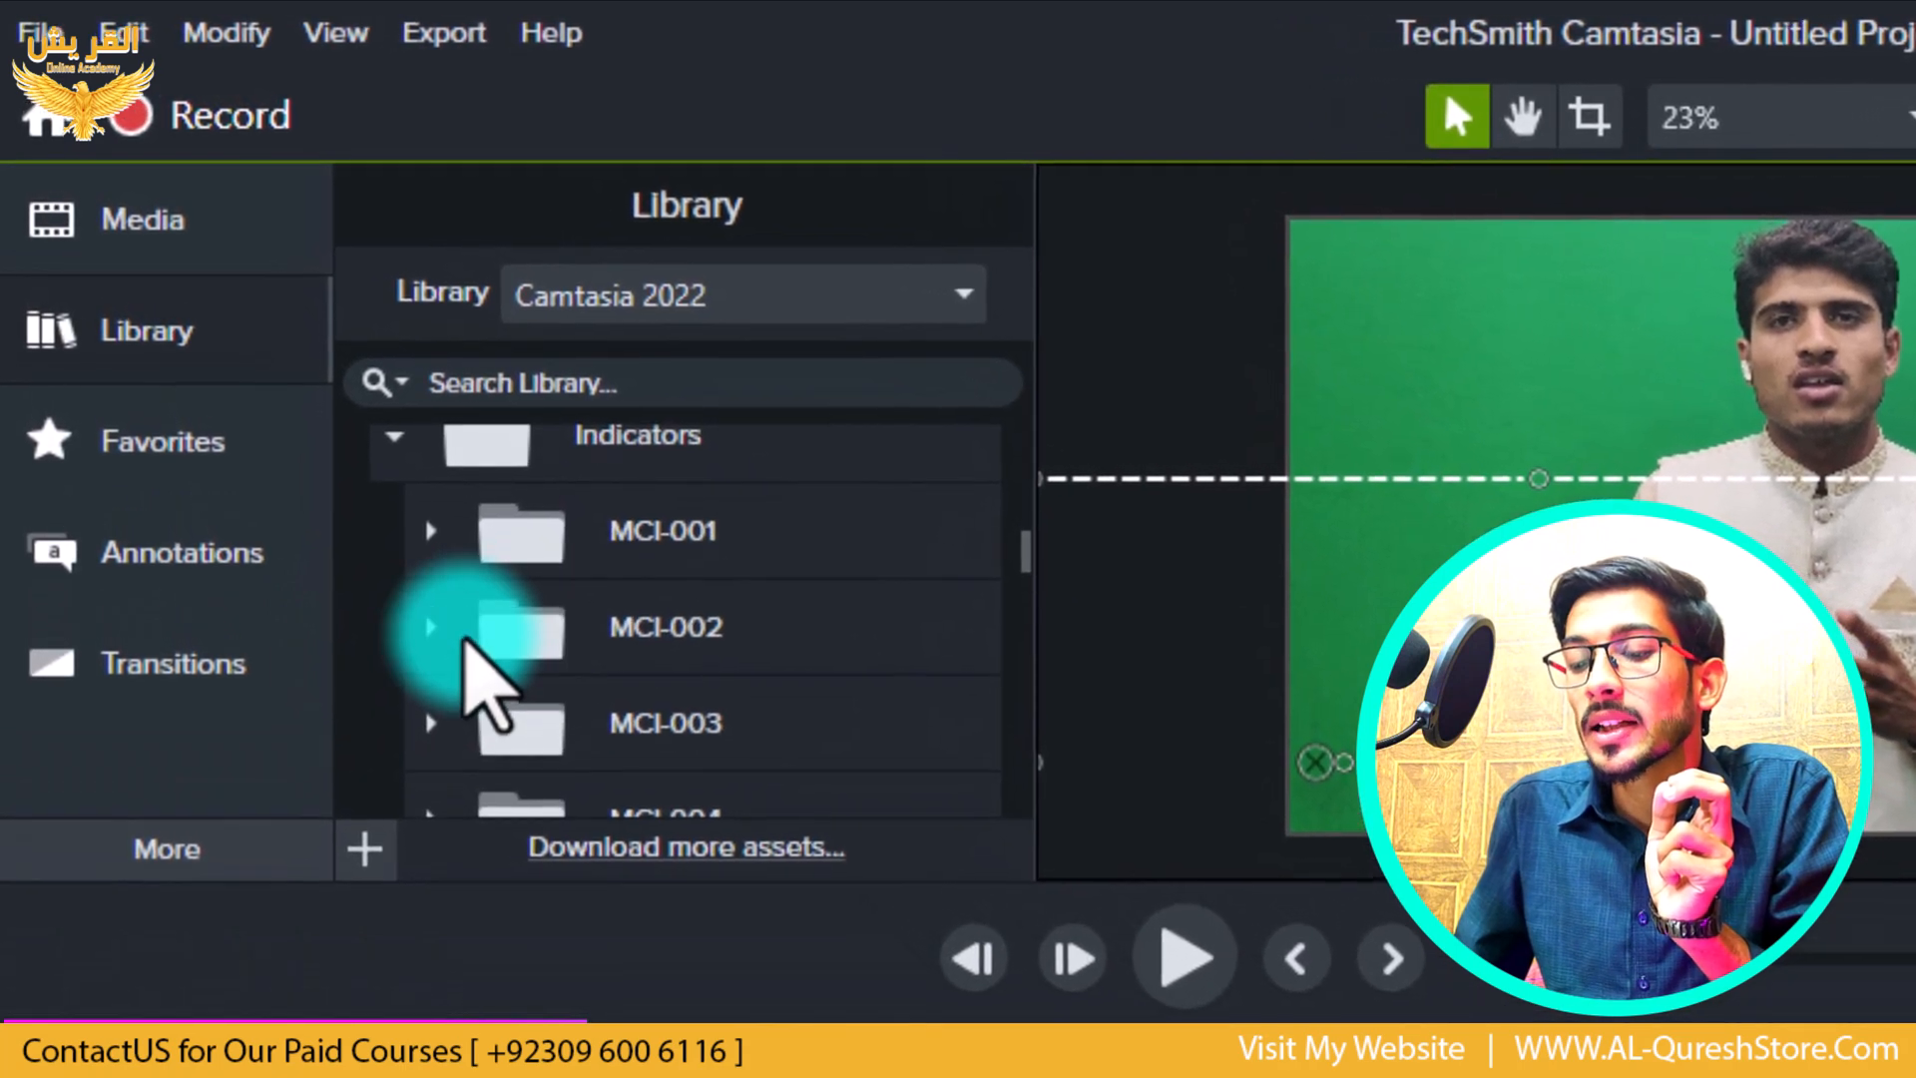
left_click(431, 535)
scroll(548, 594, "down", 1)
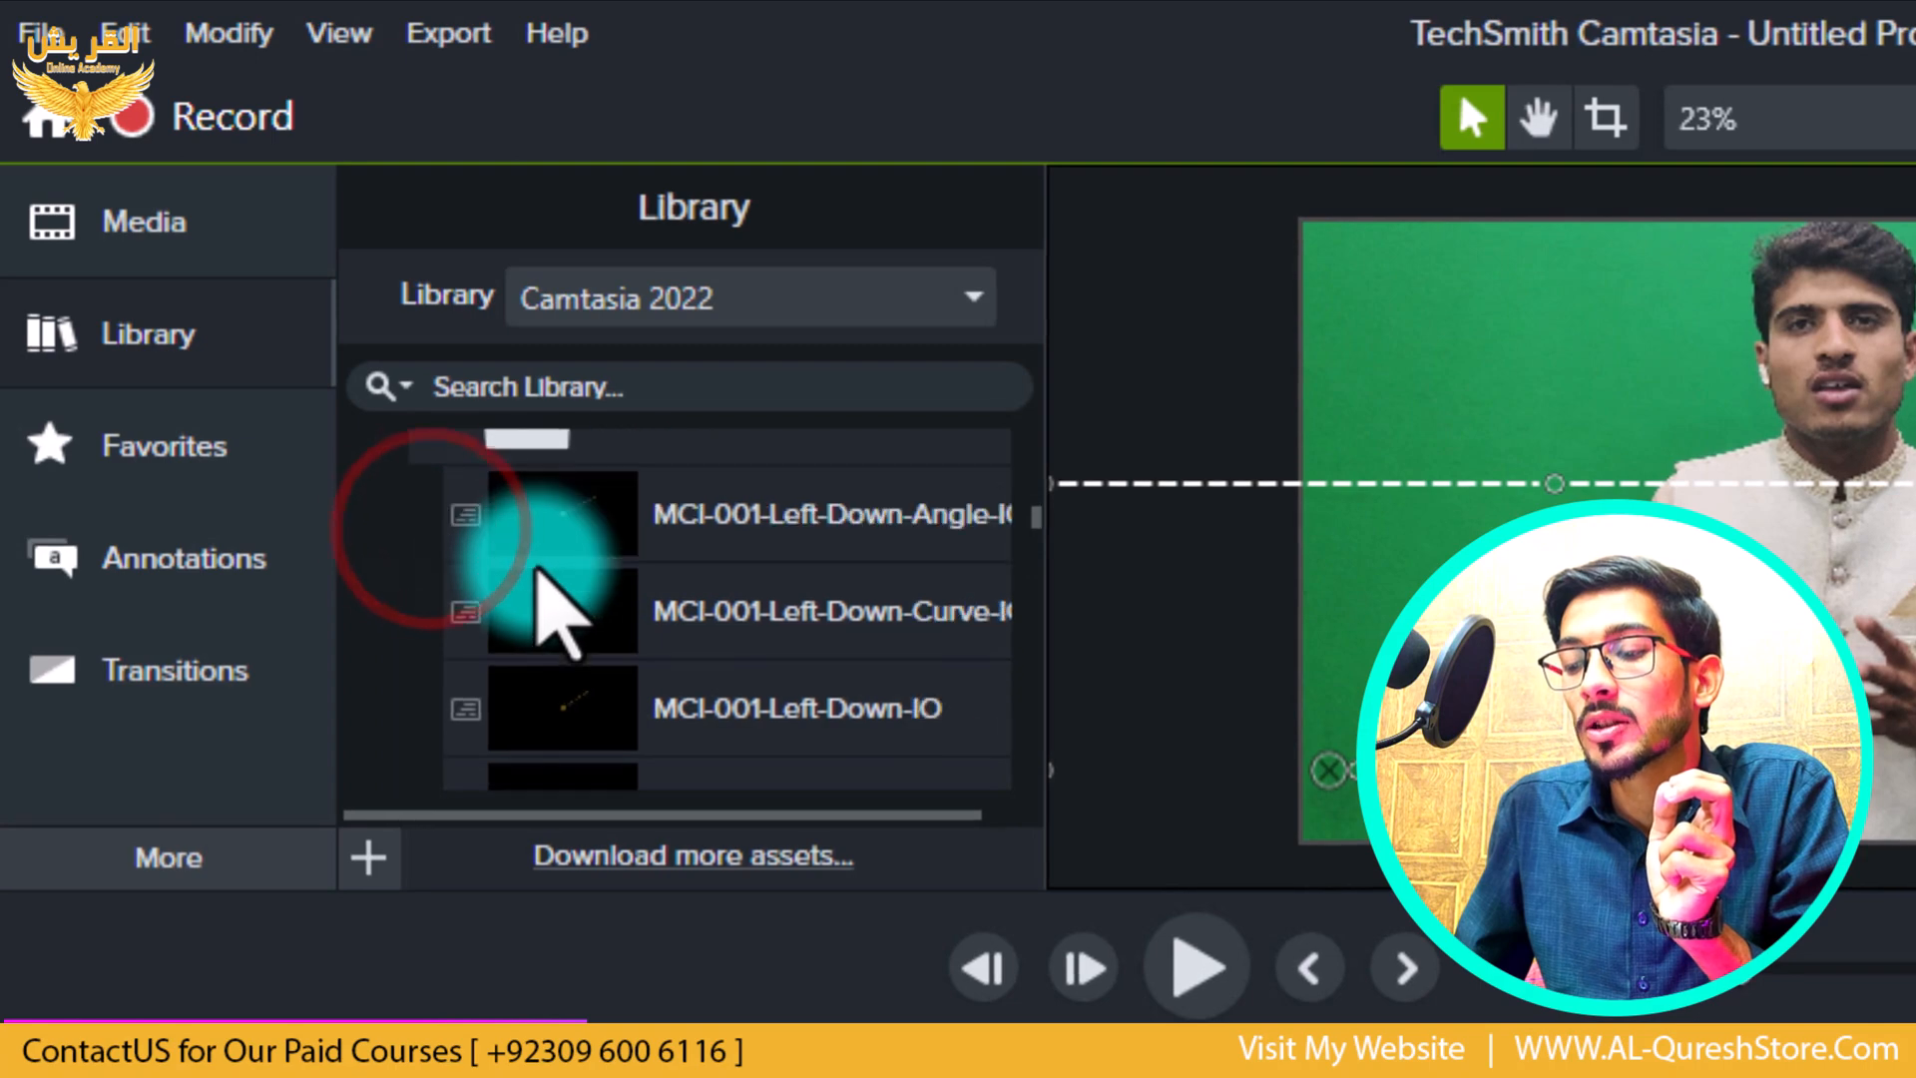
double_click(569, 612)
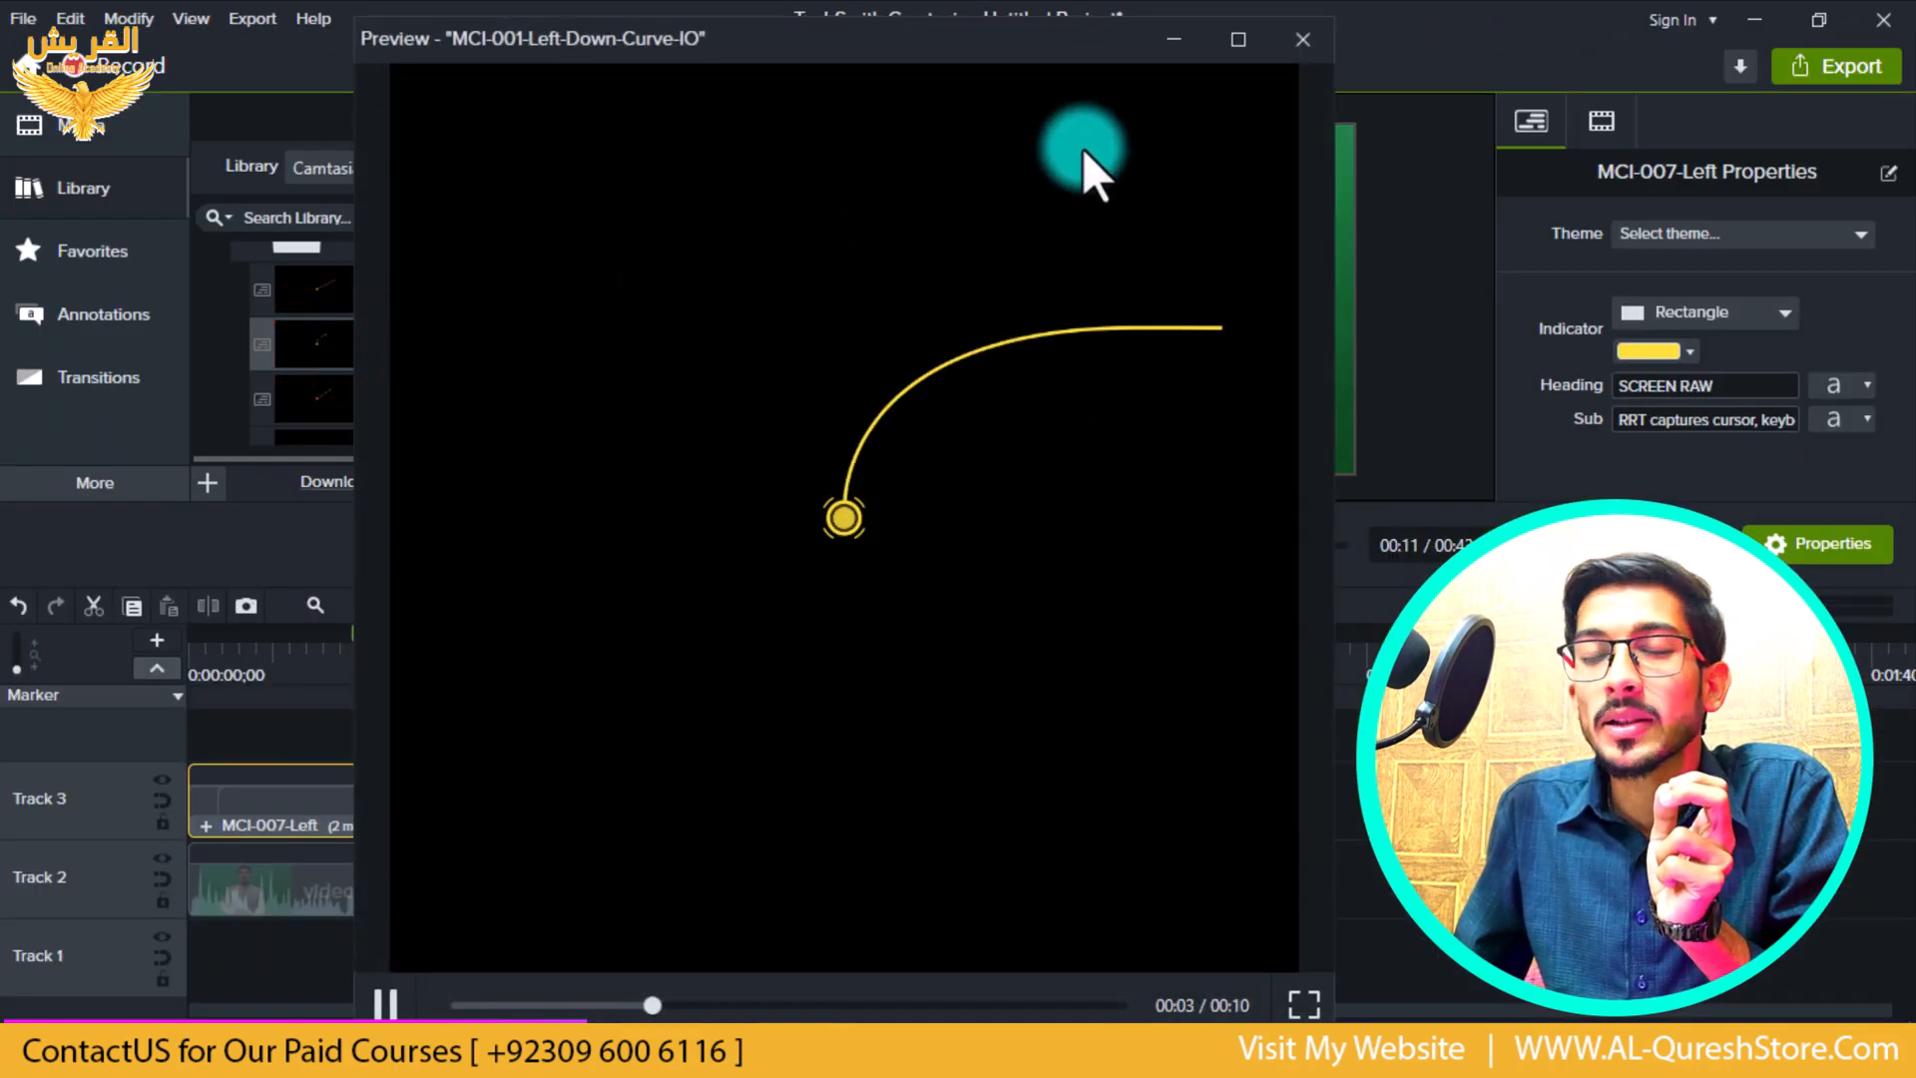
left_click(1302, 40)
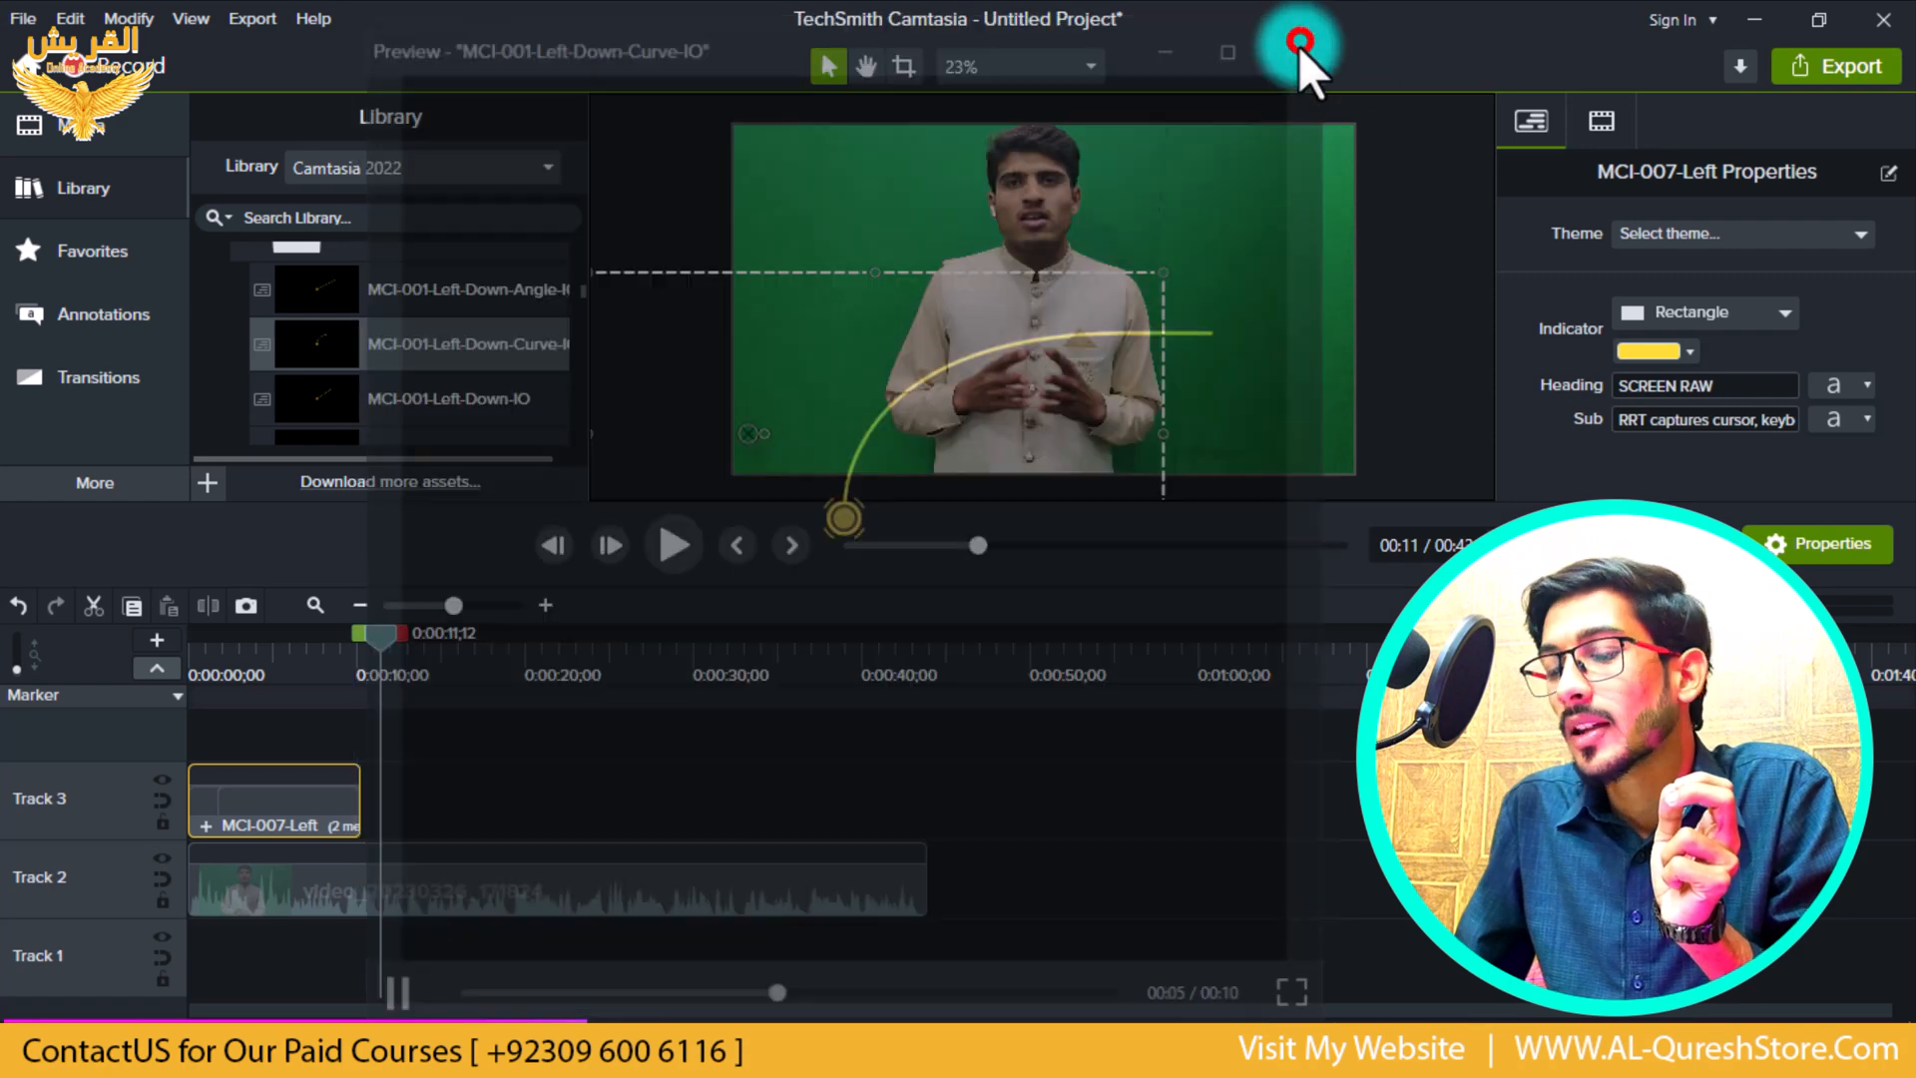
- Preview the MCI-001-Left-Up-Angle-IO indicator asset and close the preview
scroll(351, 381, "down", 2)
double_click(351, 382)
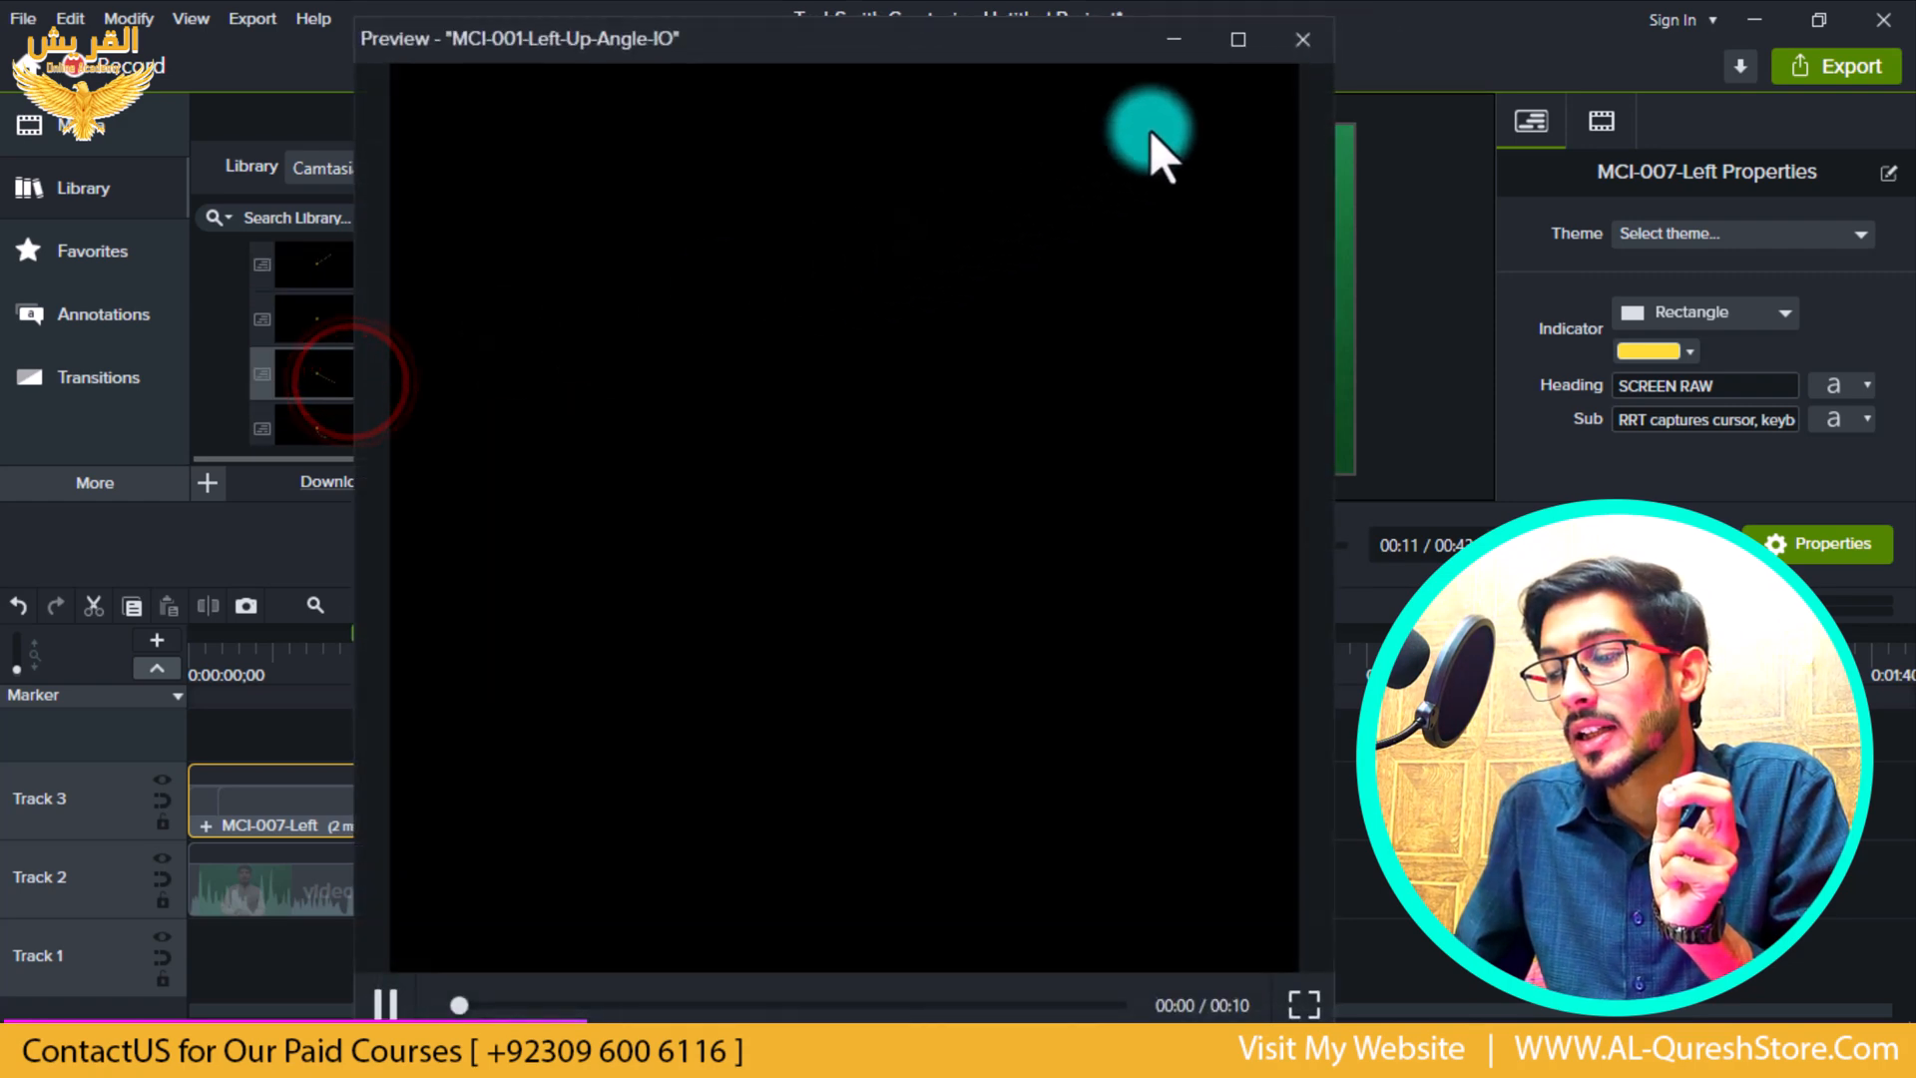
left_click(1283, 54)
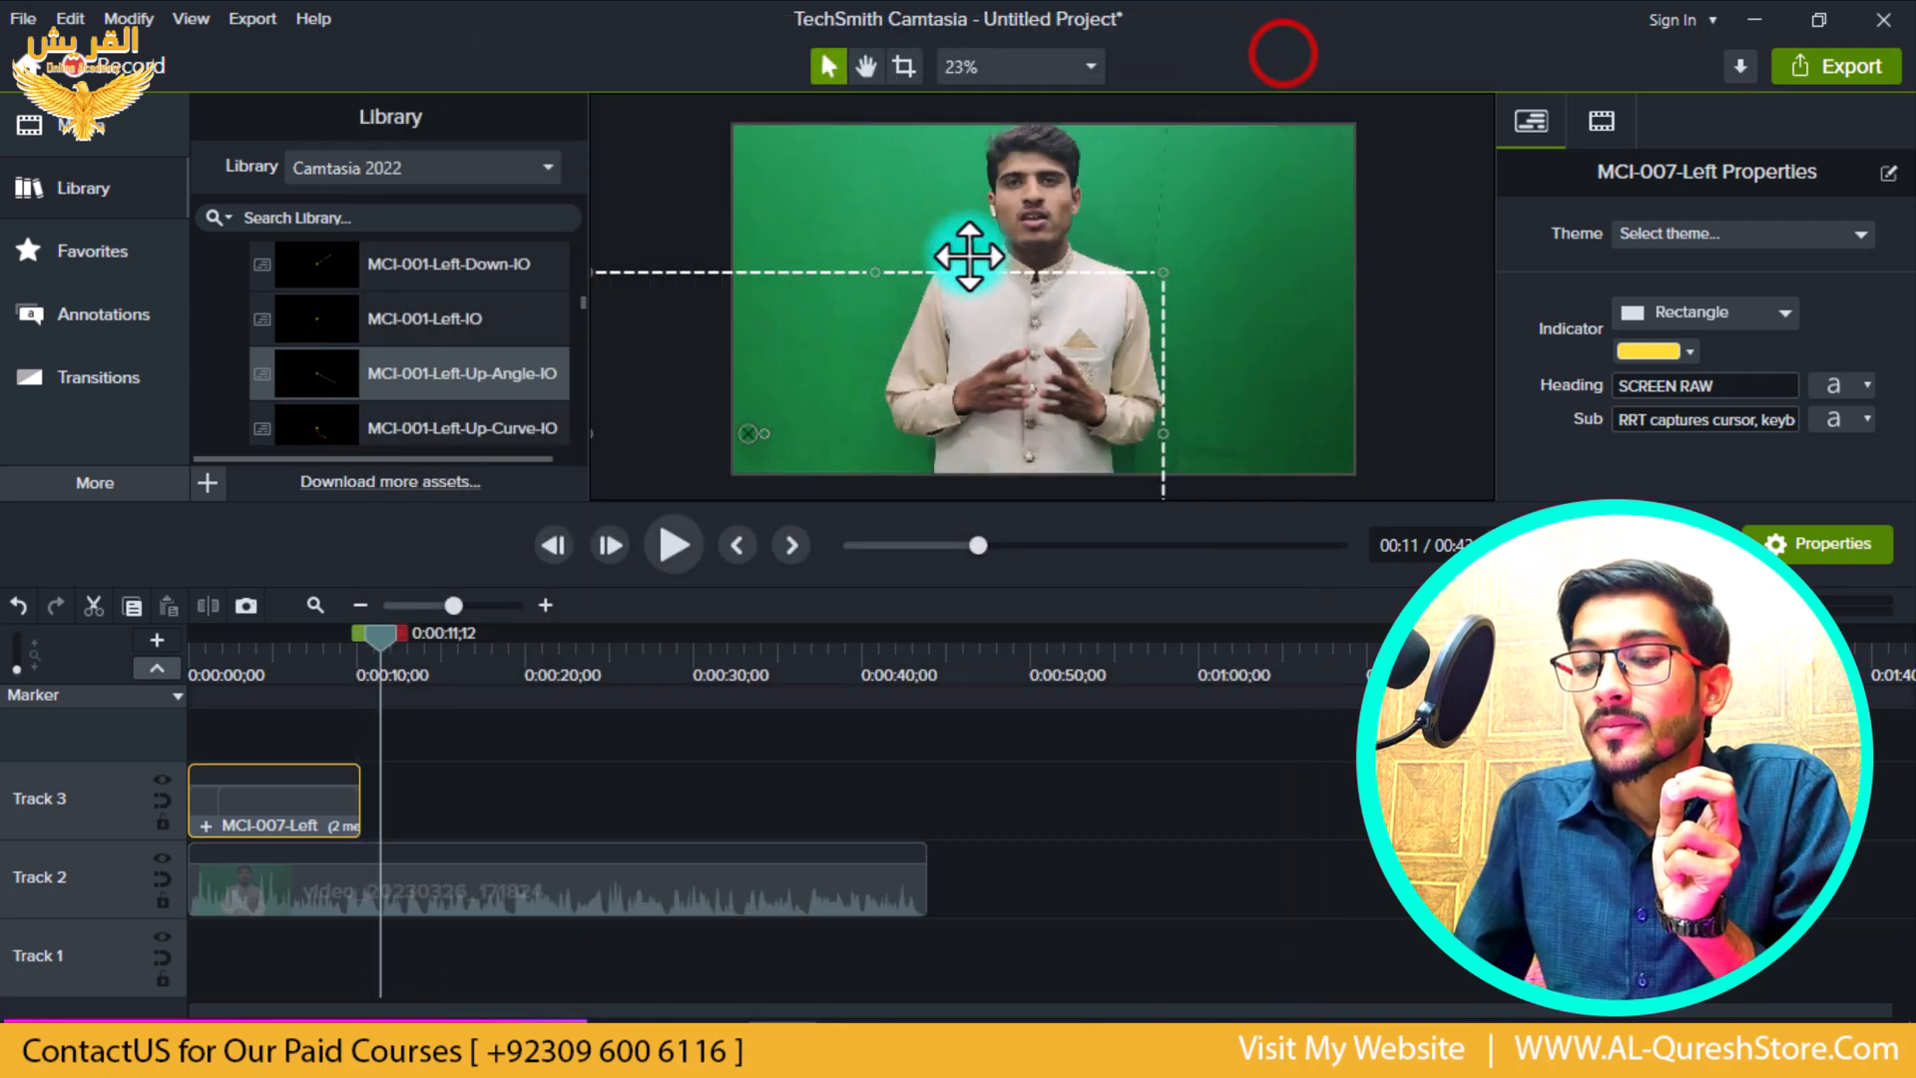
- Look through the remaining Indicators assets, and collapse the MCI-001 subfolder and the Indicators folder
scroll(391, 337, "down", 10)
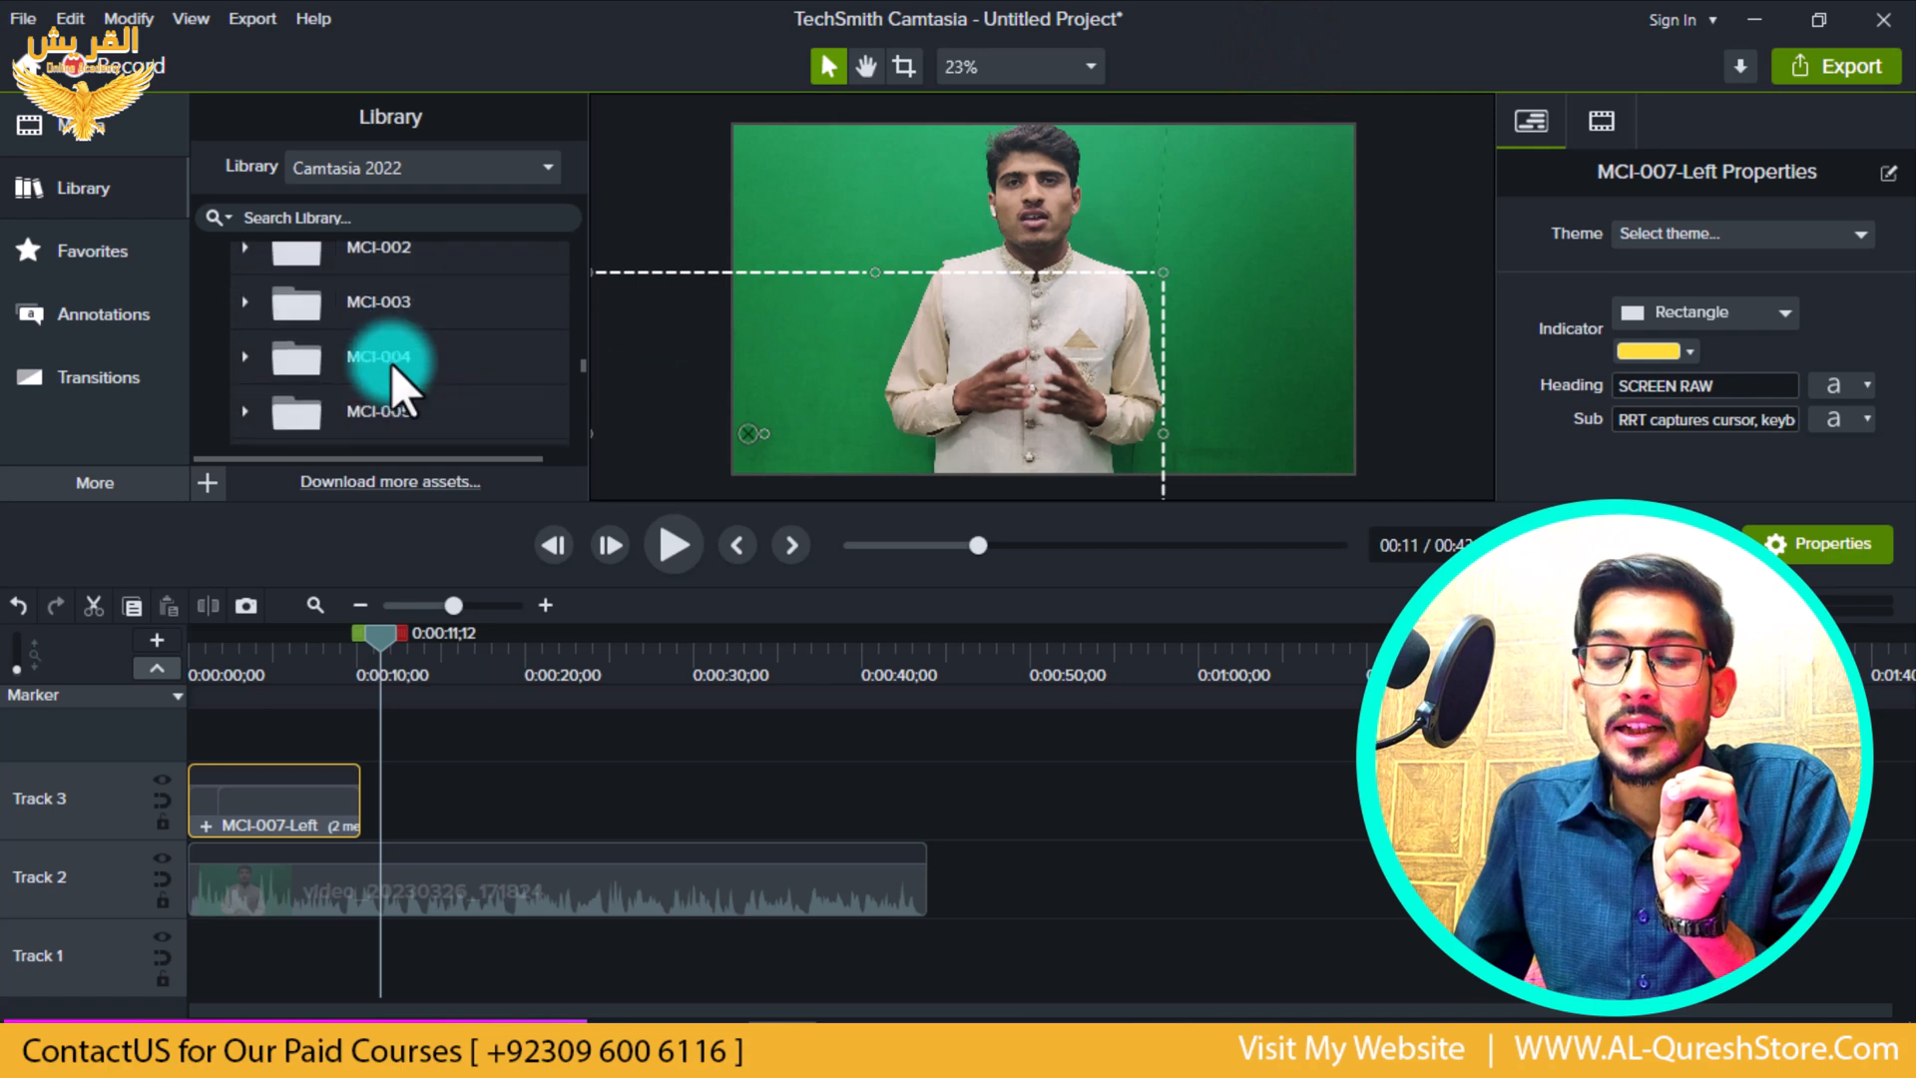
scroll(391, 364, "up", 3)
scroll(391, 364, "up", 8)
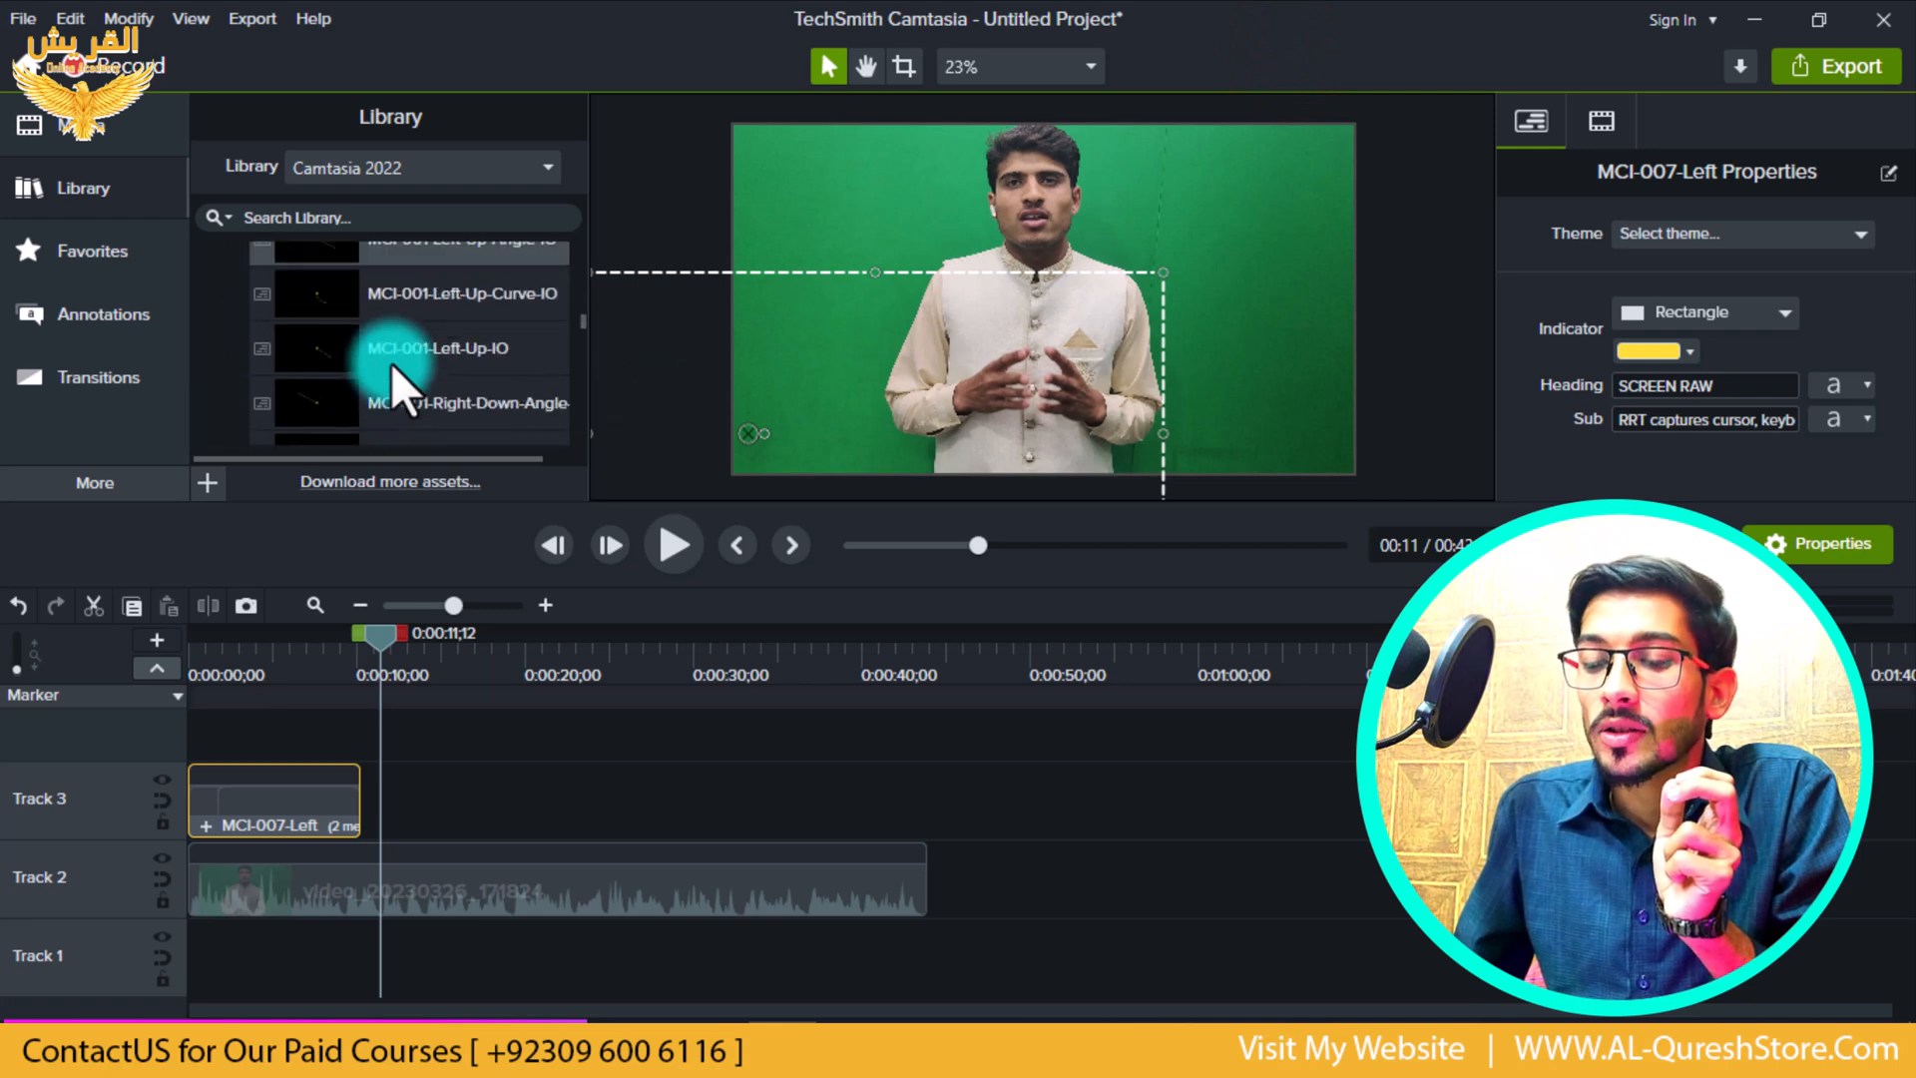
left_click(239, 369)
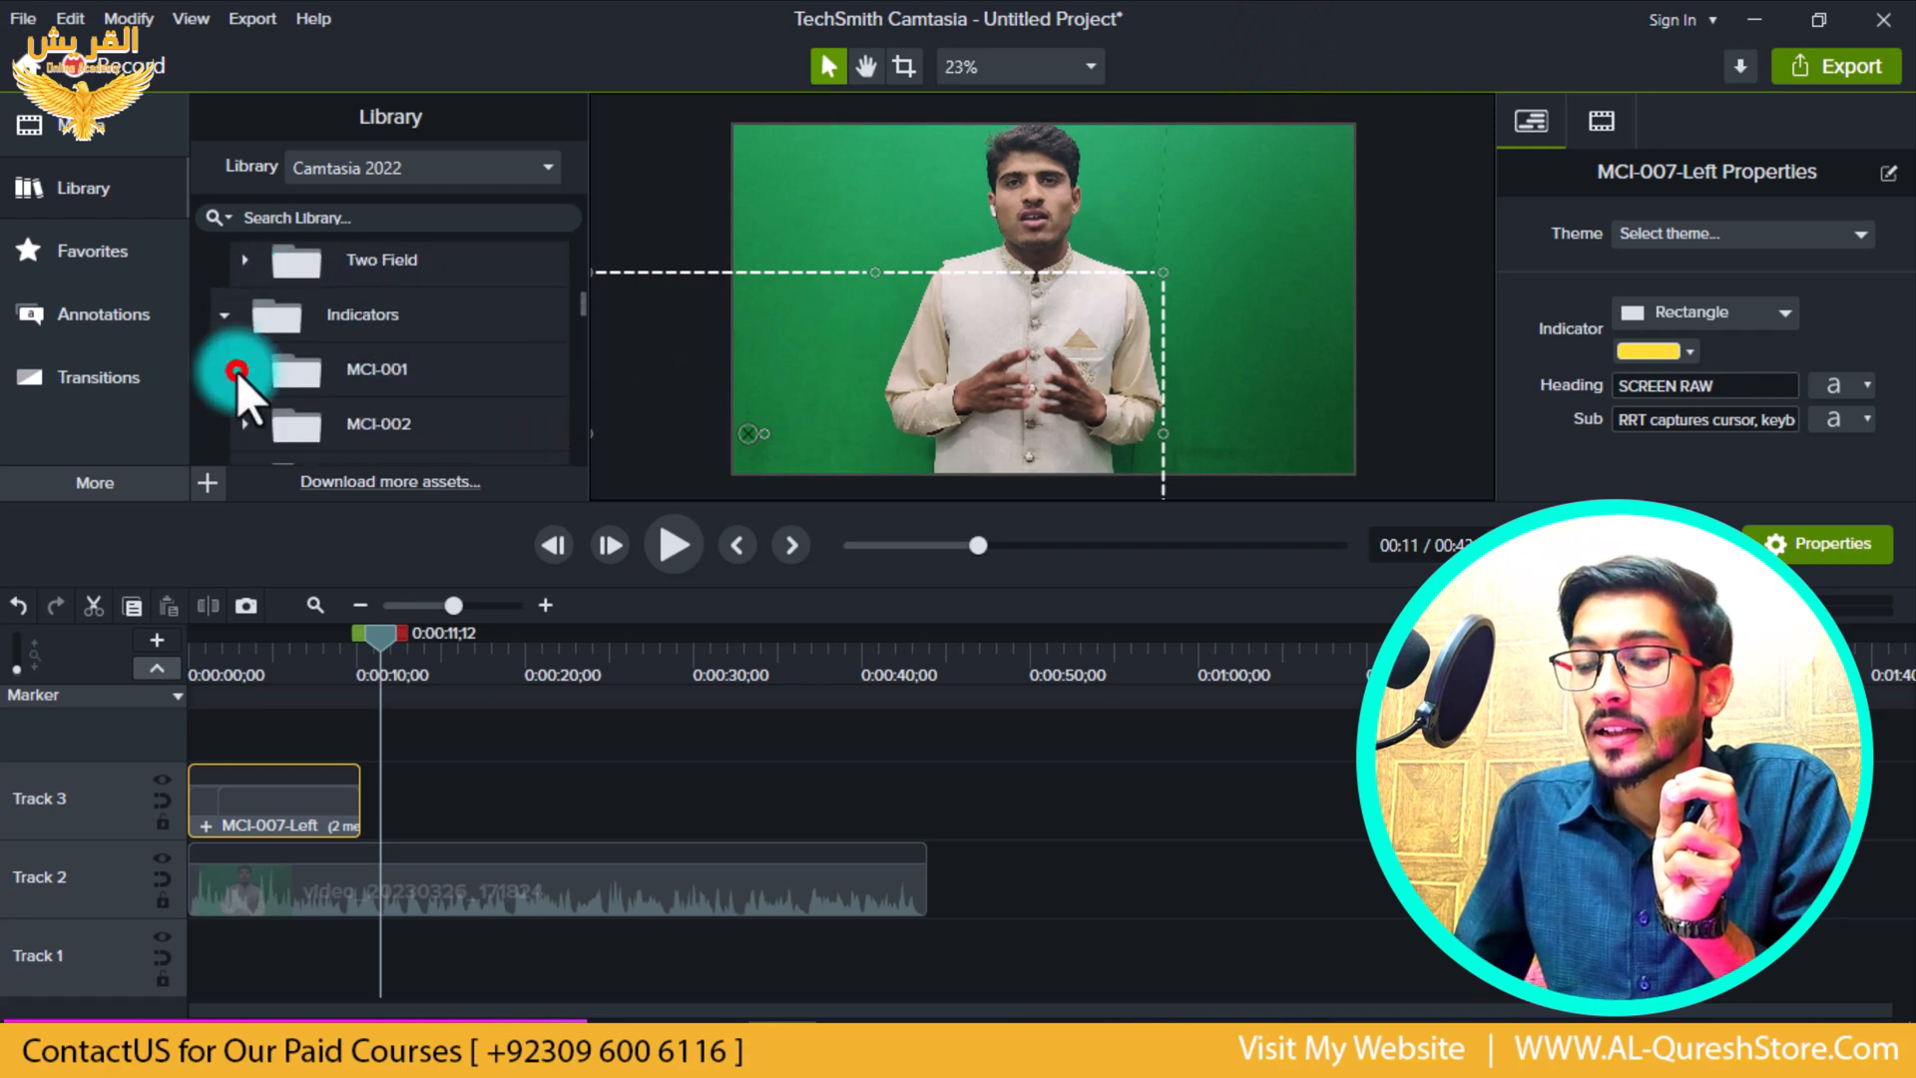
left_click(222, 311)
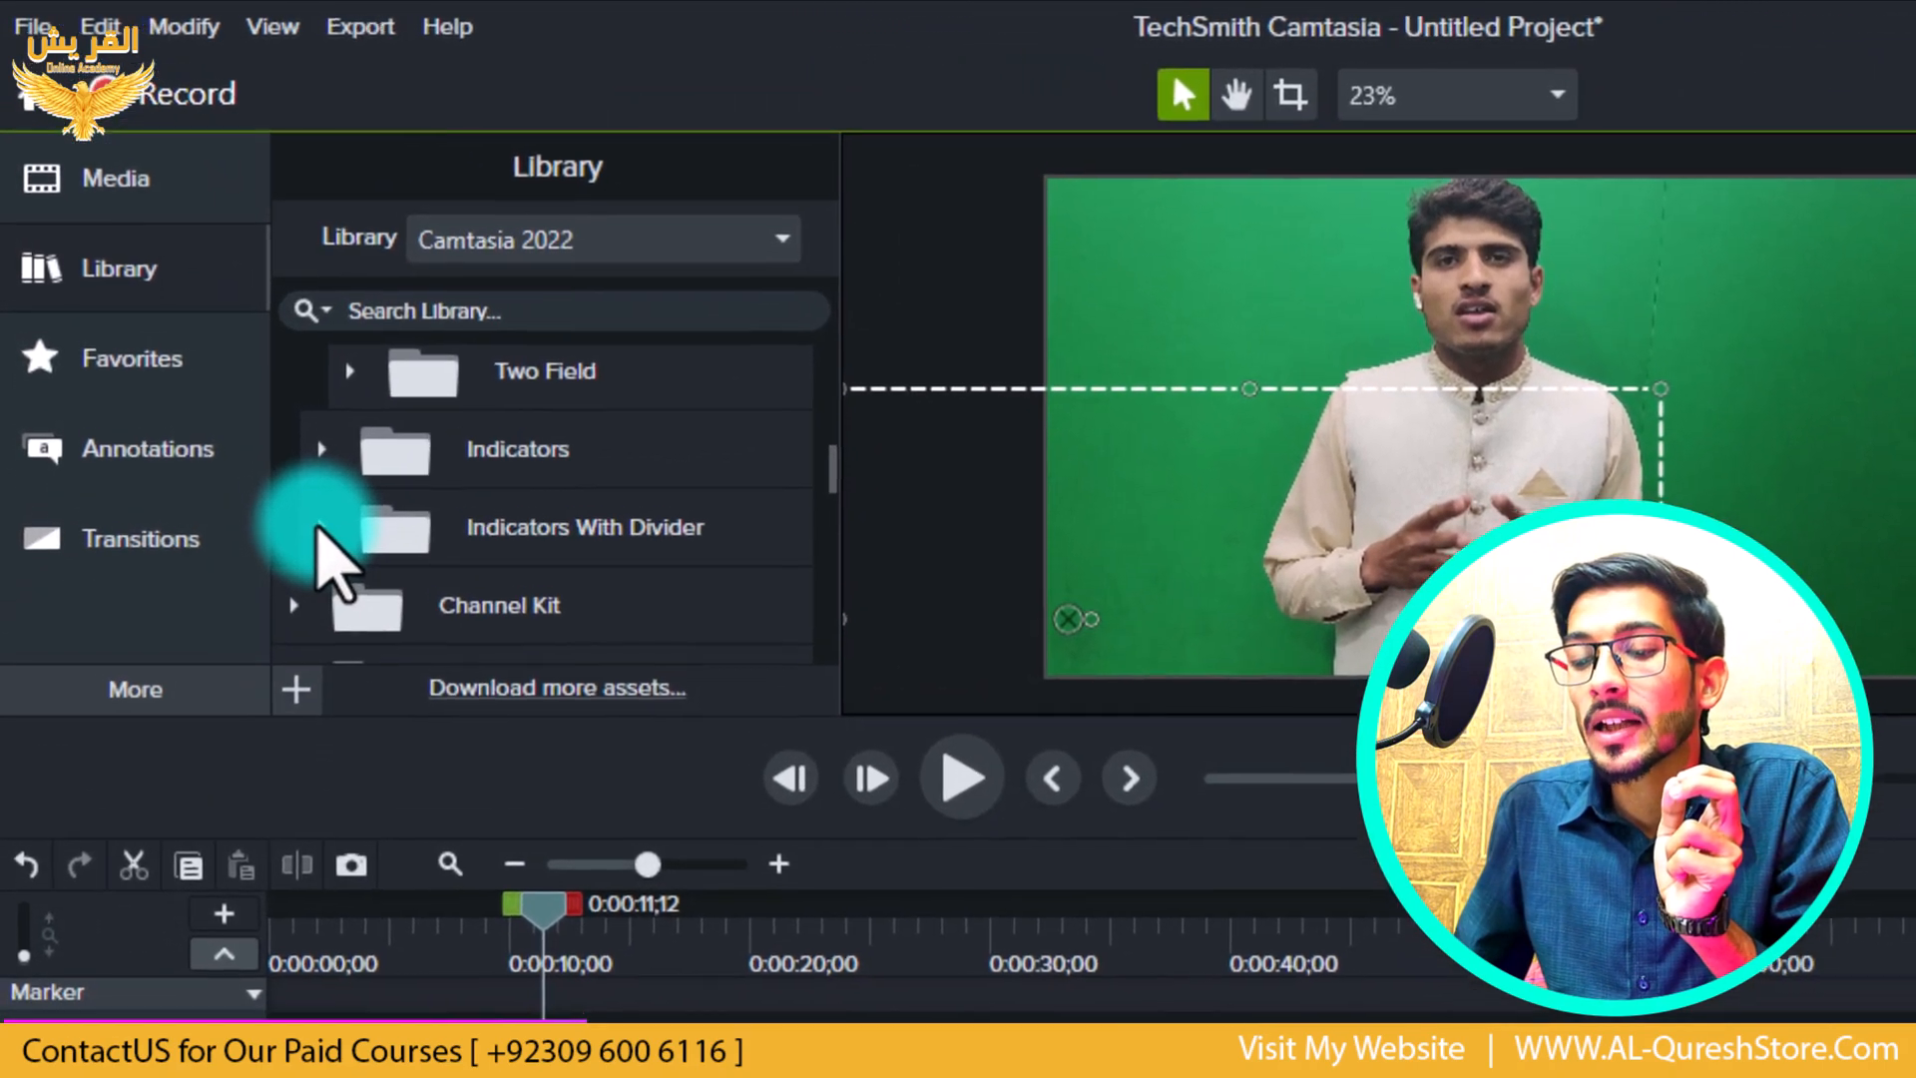
- Open the MCI-001 subfolder of Indicators With Divider, preview and scrub through the MCI-001-Left asset, and close the preview
left_click(280, 462)
scroll(459, 639, "down", 2)
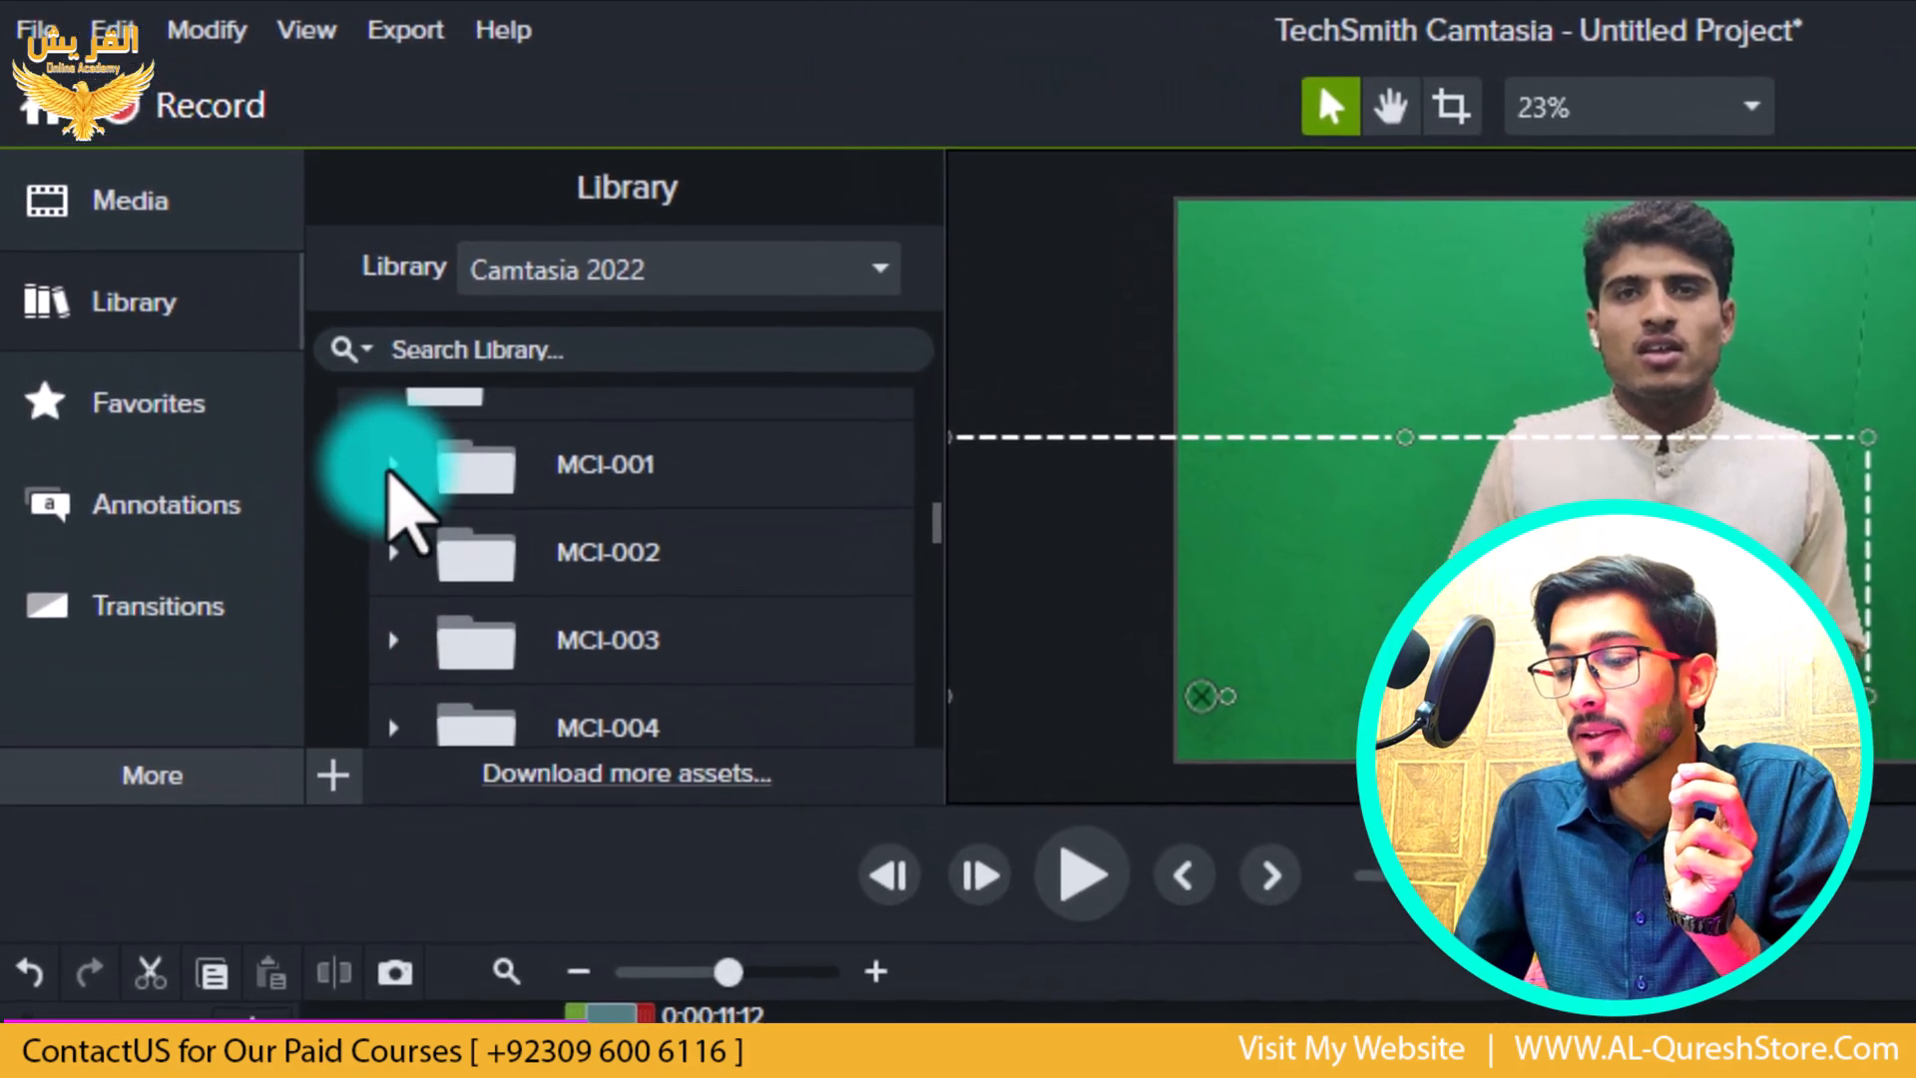
left_click(389, 469)
left_click(305, 333)
double_click(306, 333)
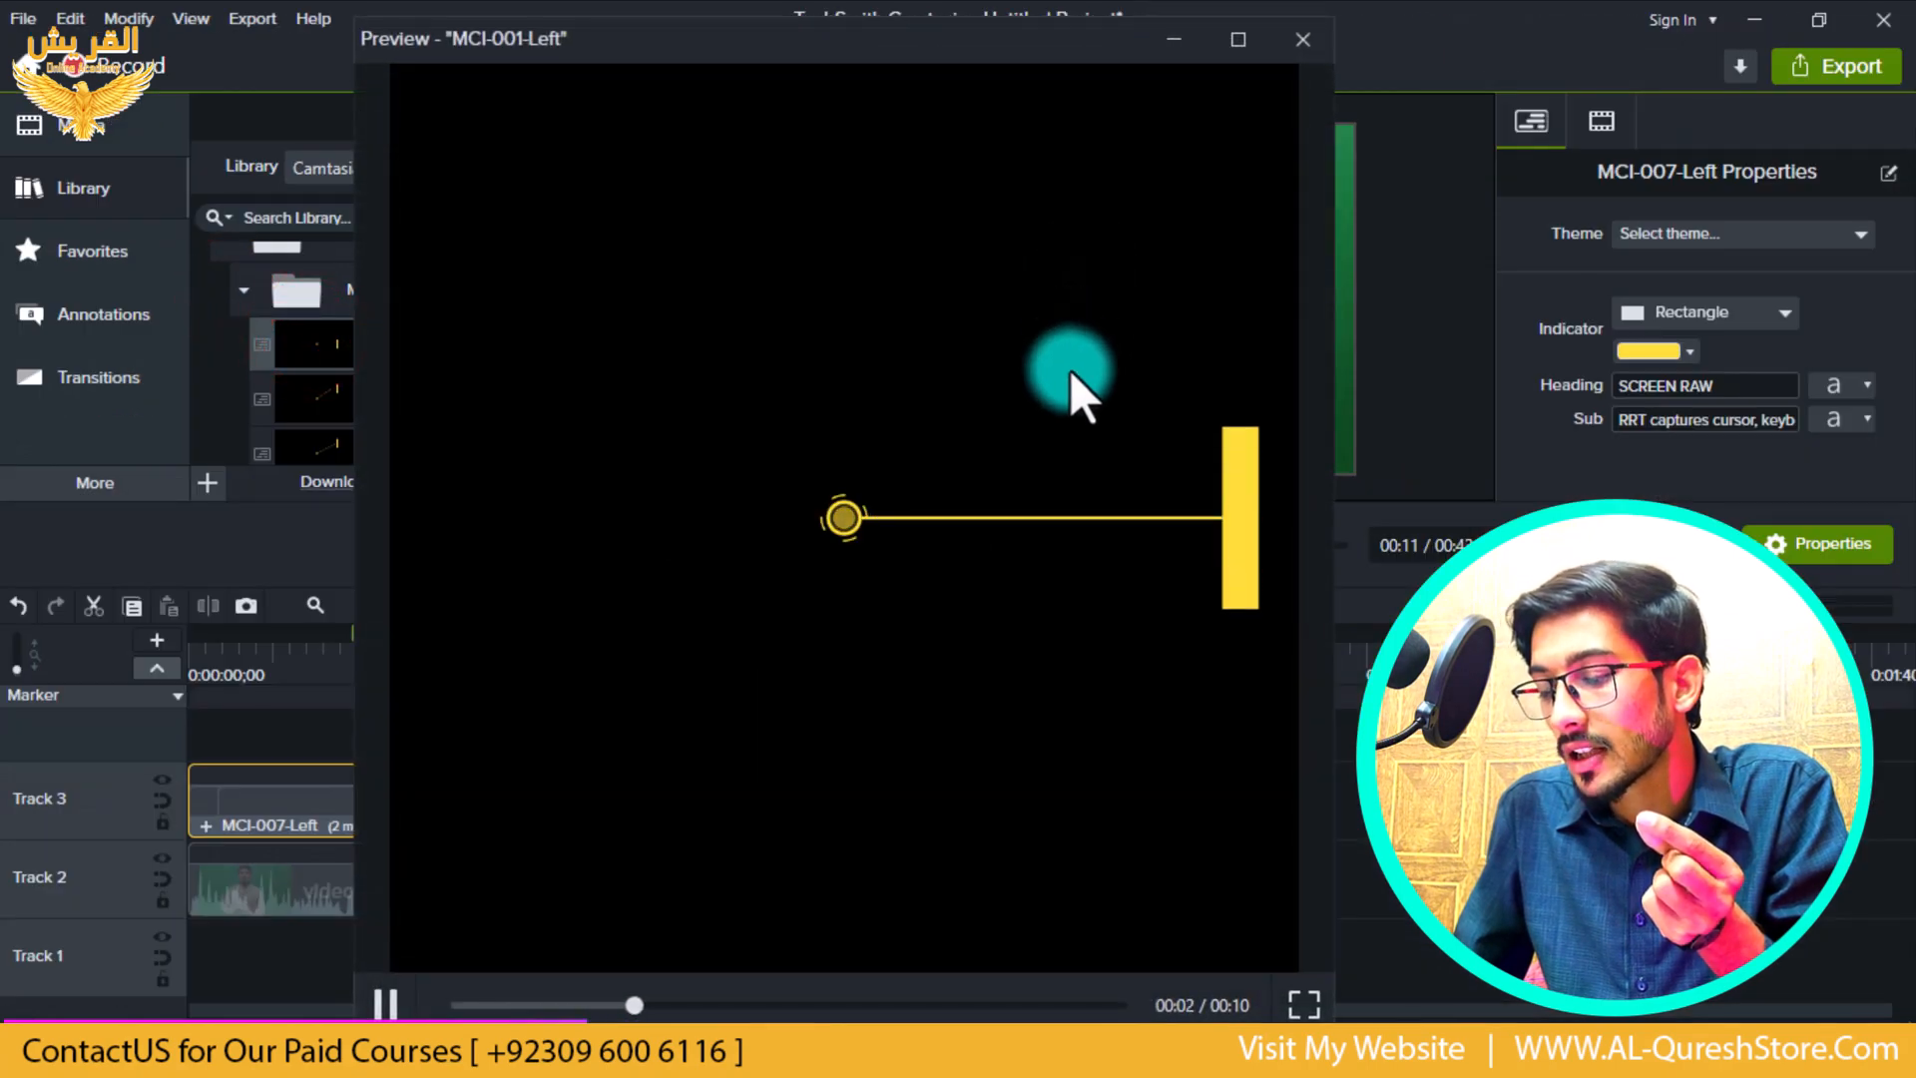
left_click(737, 1005)
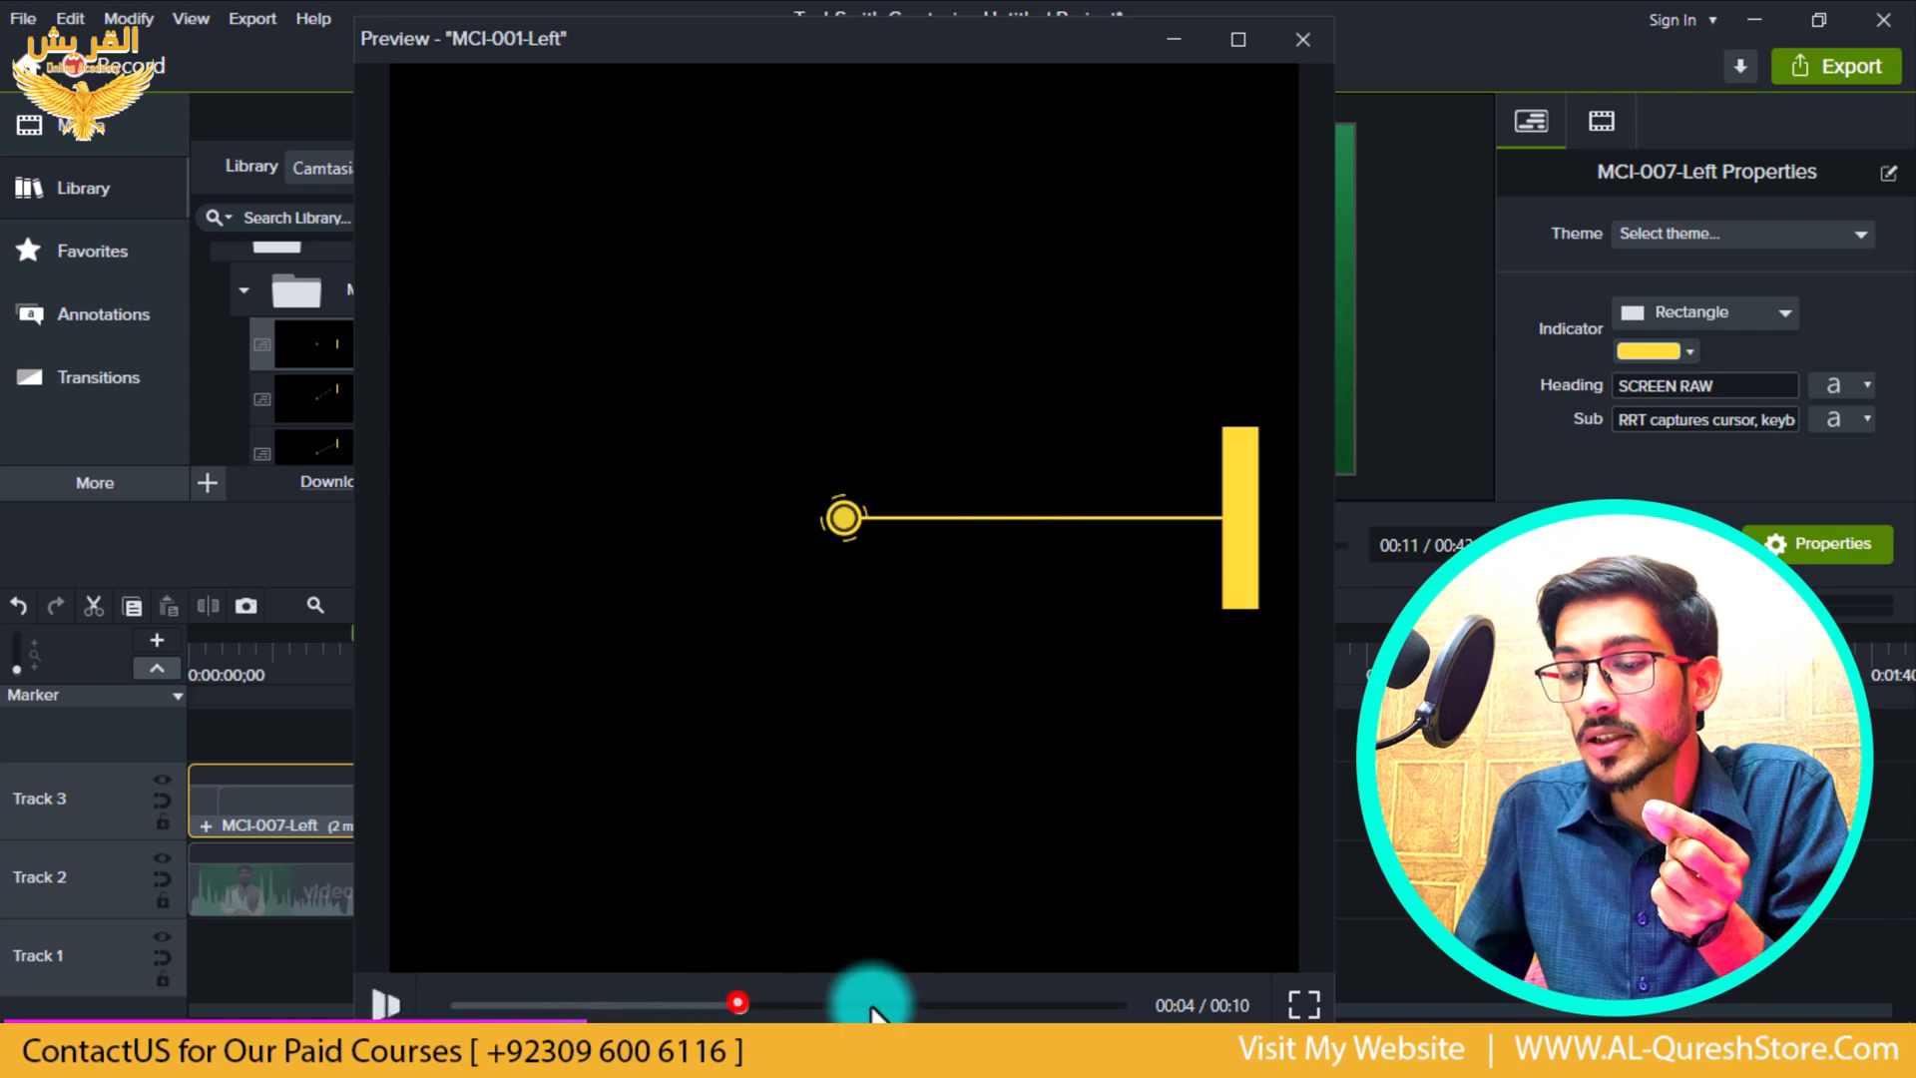
left_click(1060, 1005)
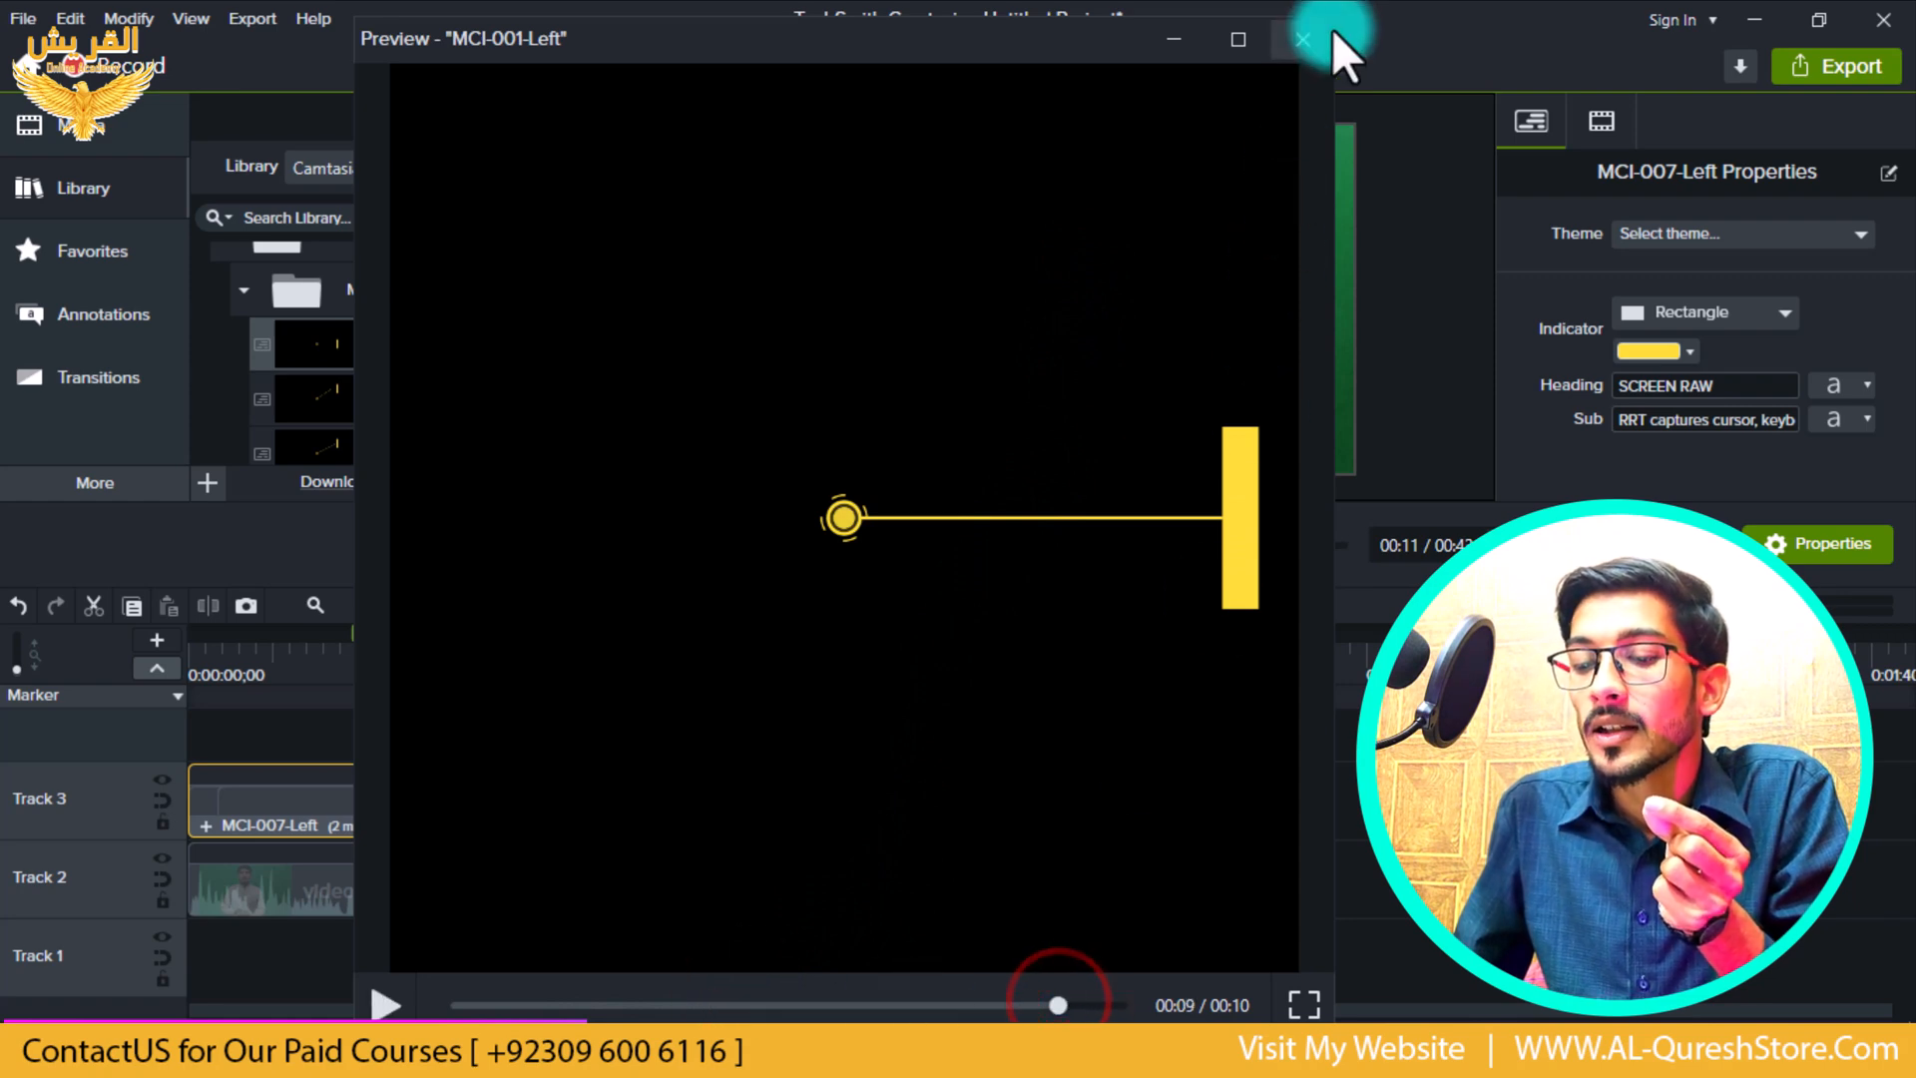
left_click(1294, 27)
- Collapse the MCI-001 subfolder of Indicators With Divider and return to the library's top-level folders
left_click(237, 279)
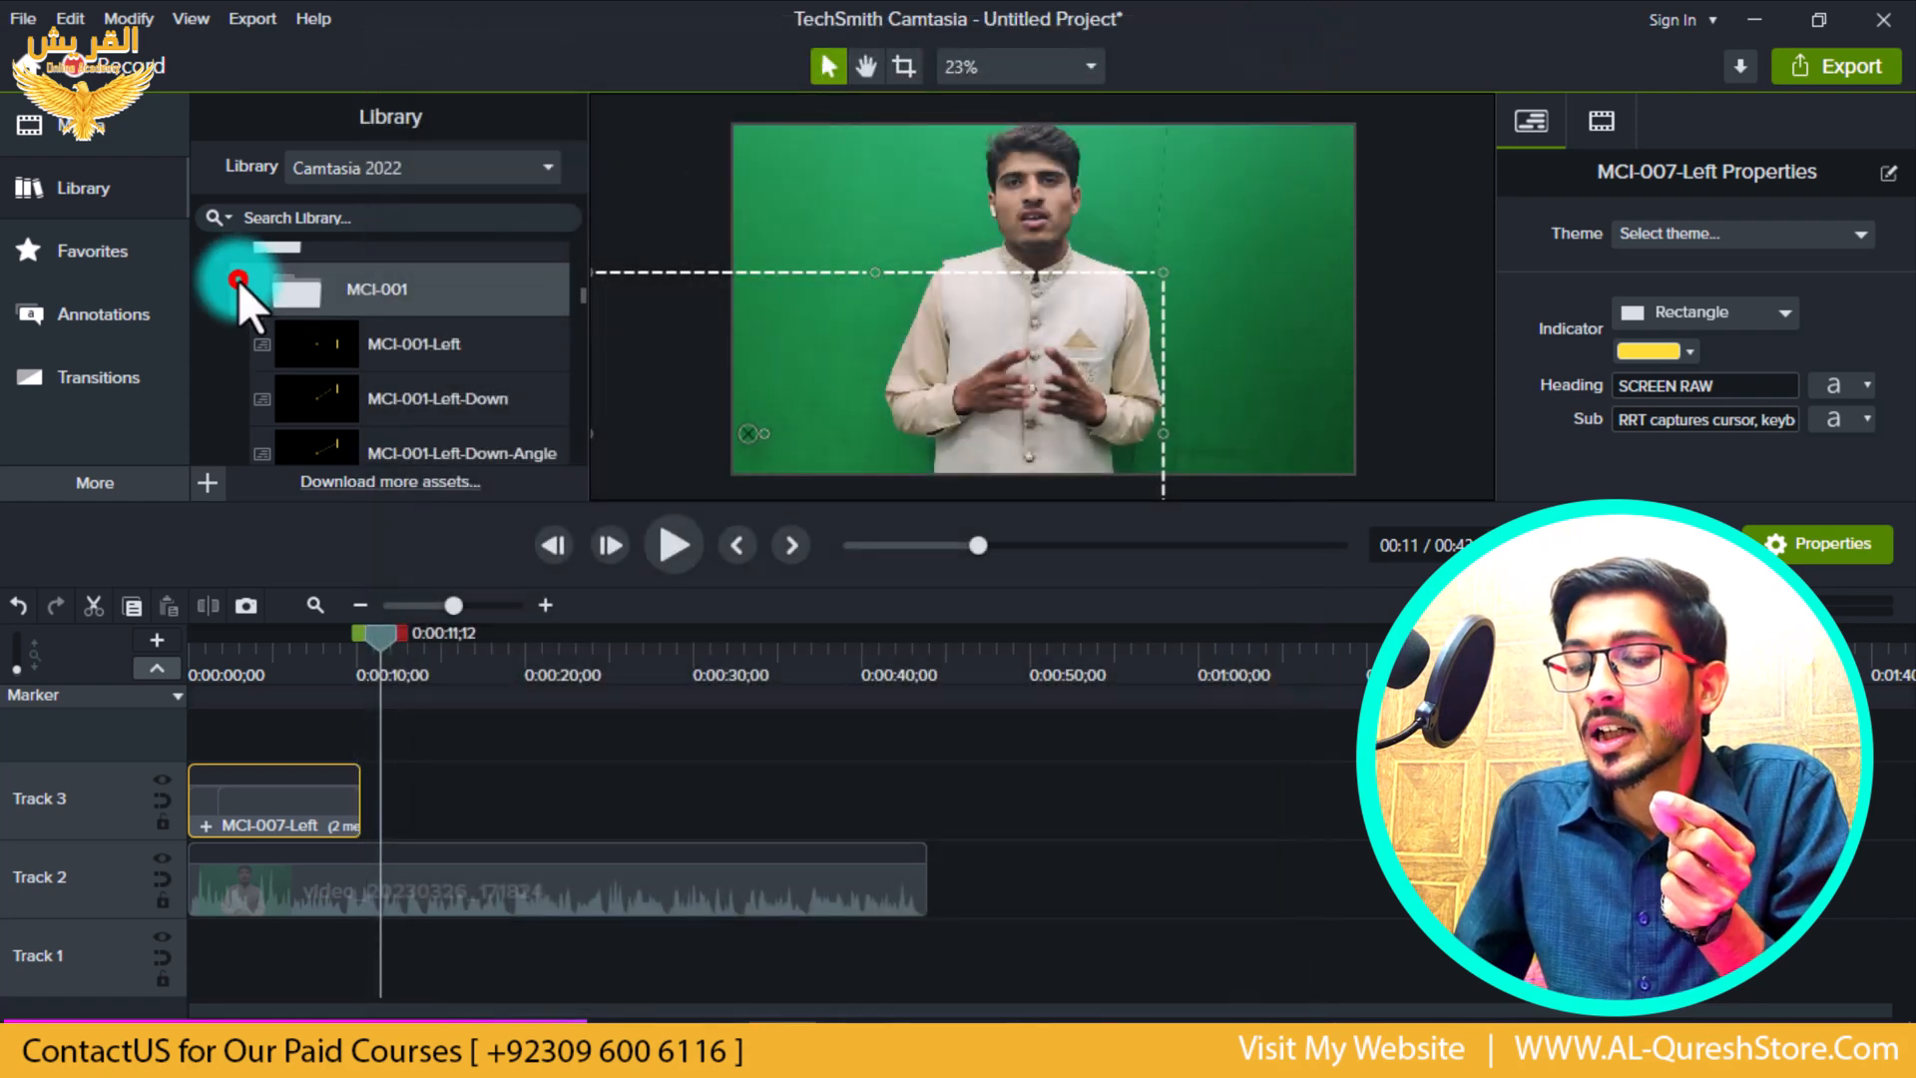
left_click(247, 279)
scroll(254, 324, "up", 10)
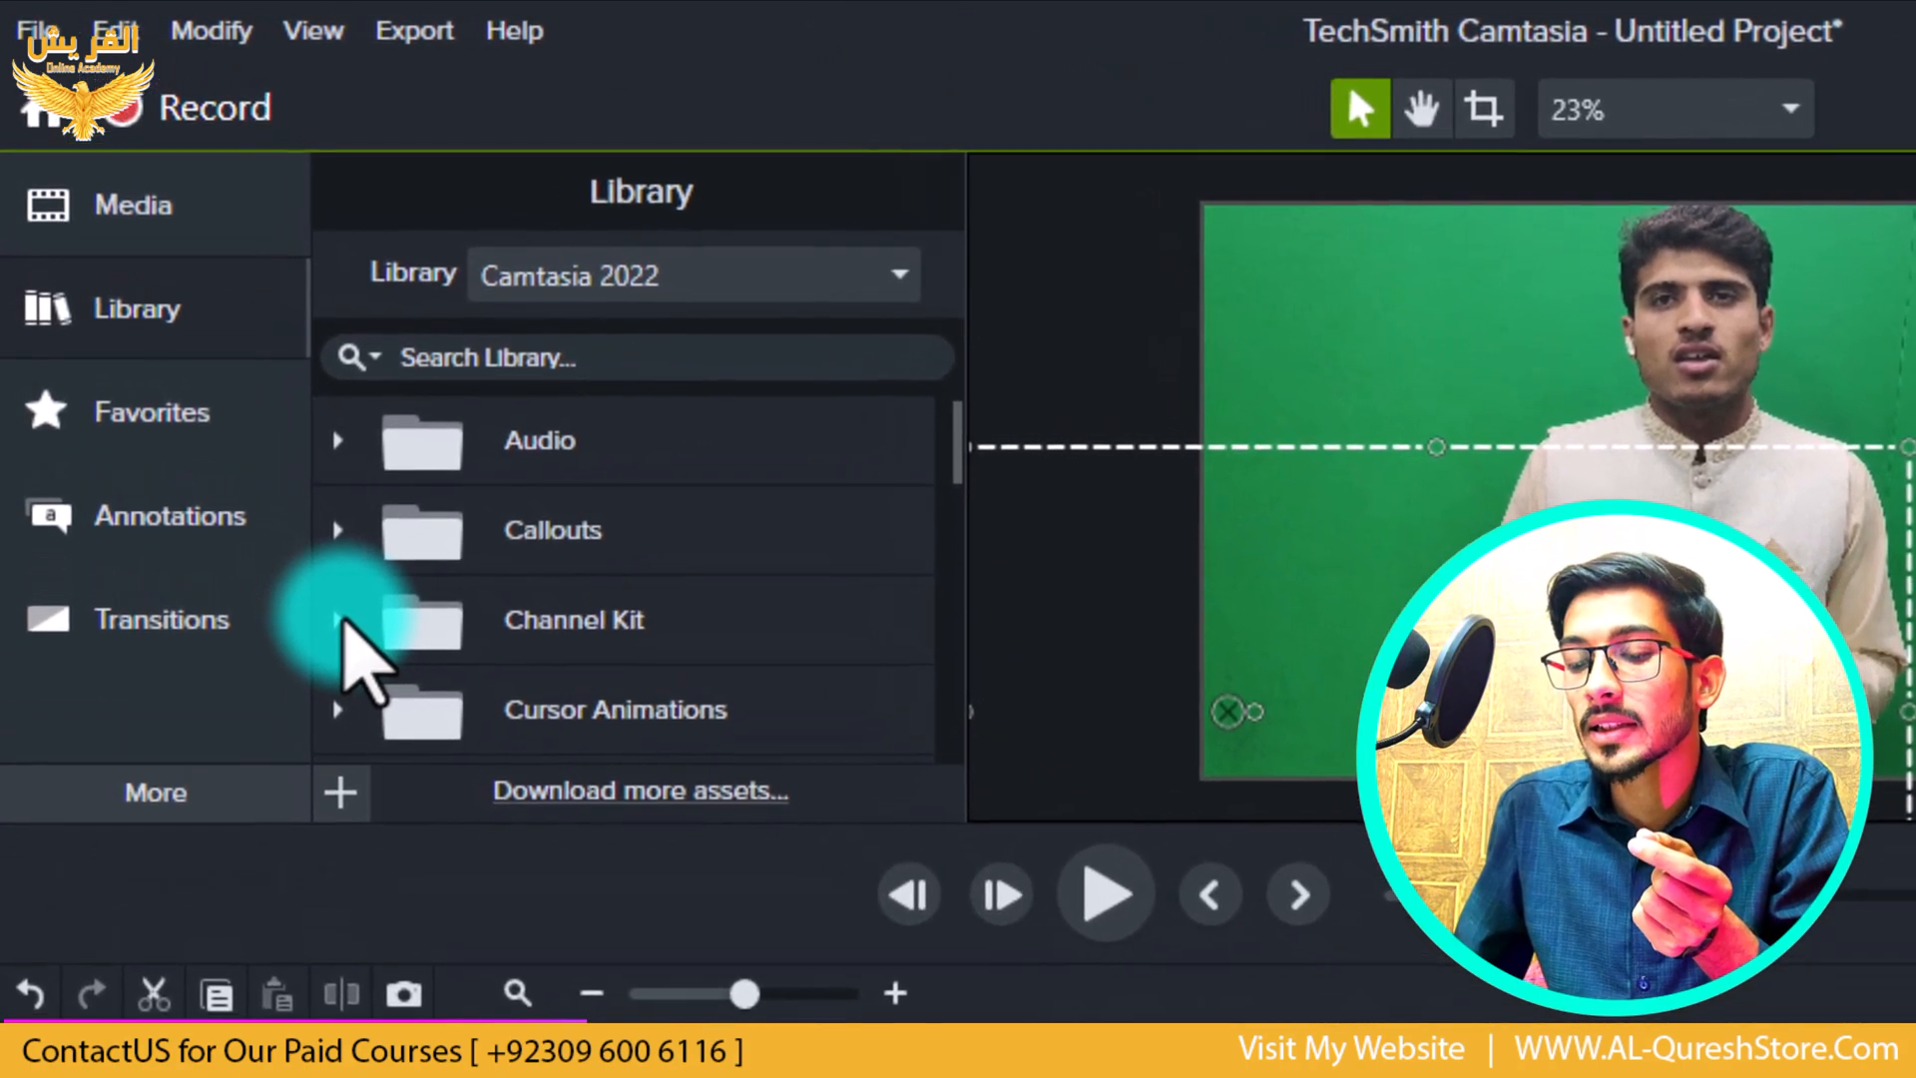
- Expand the Channel Kit folder, preview the Flashy Subscribe Redux asset, and close the preview
left_click(342, 625)
scroll(497, 609, "down", 2)
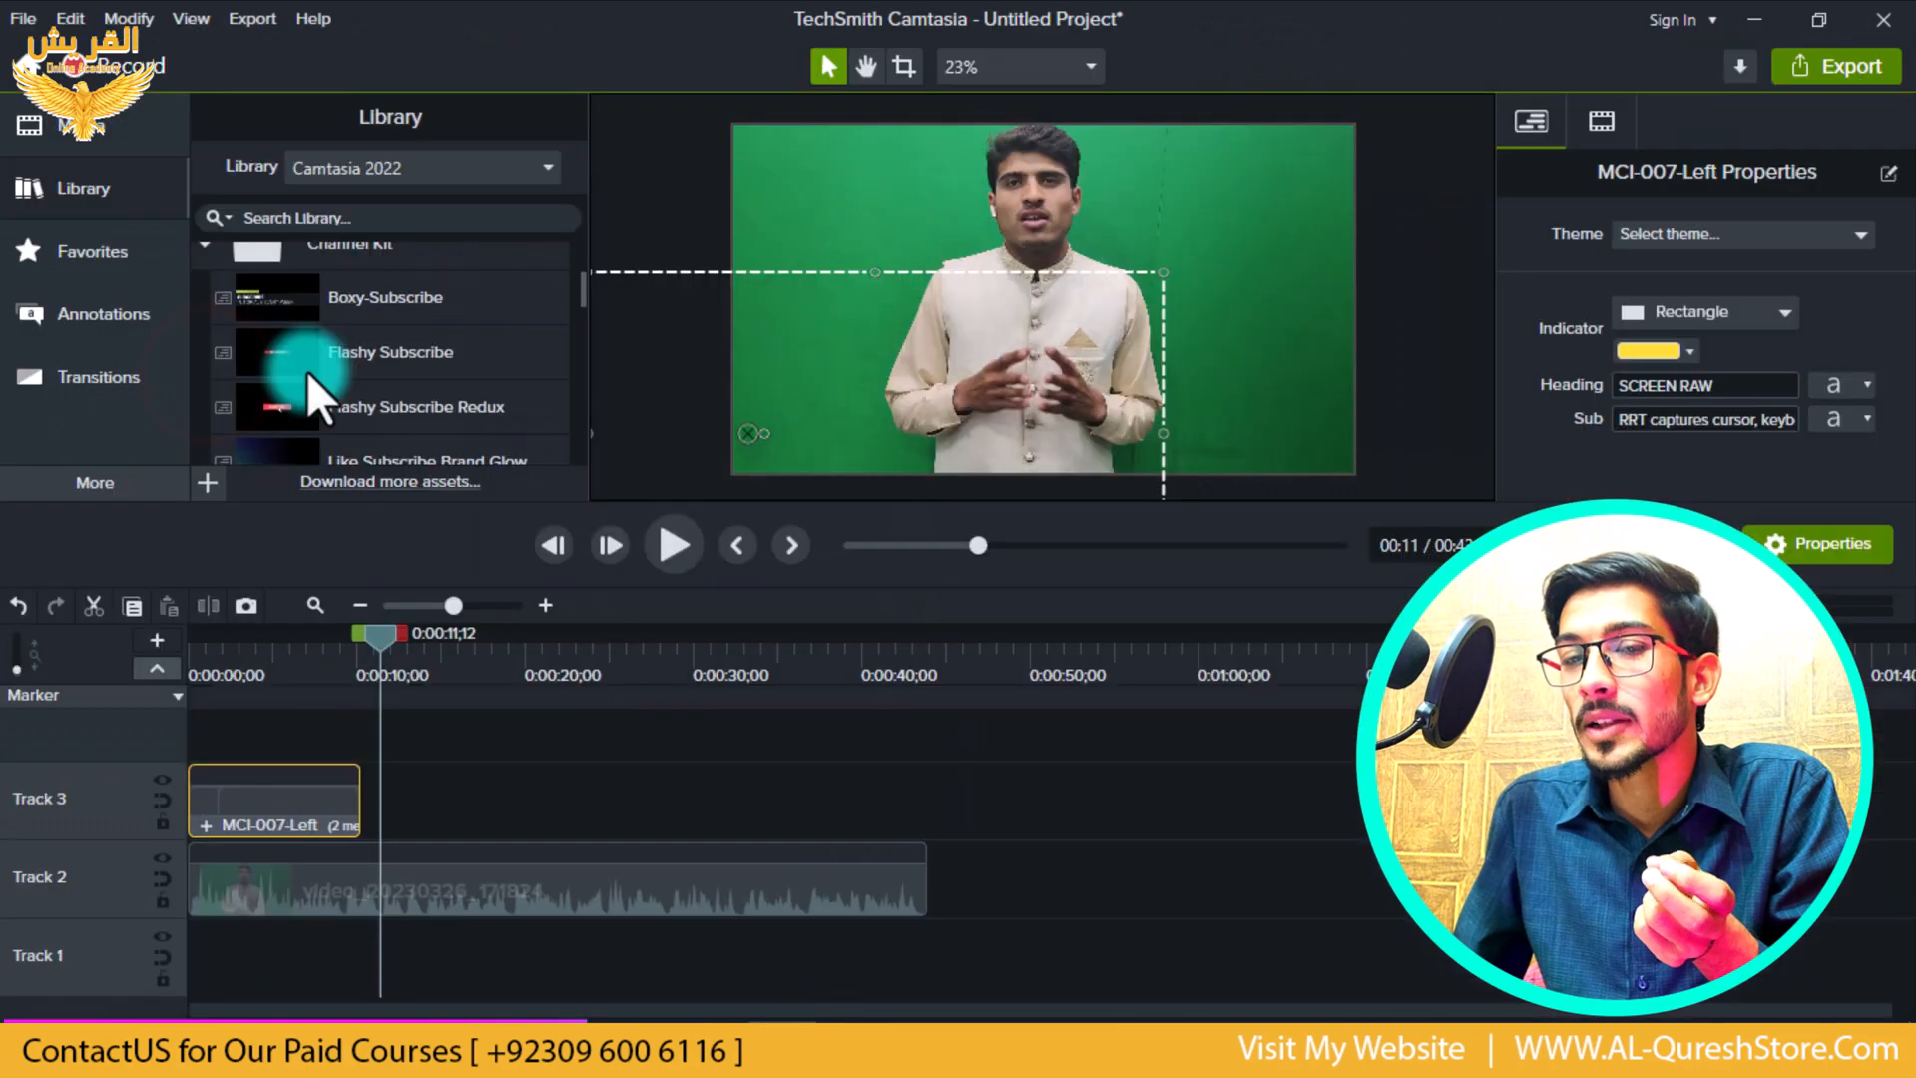
double_click(264, 404)
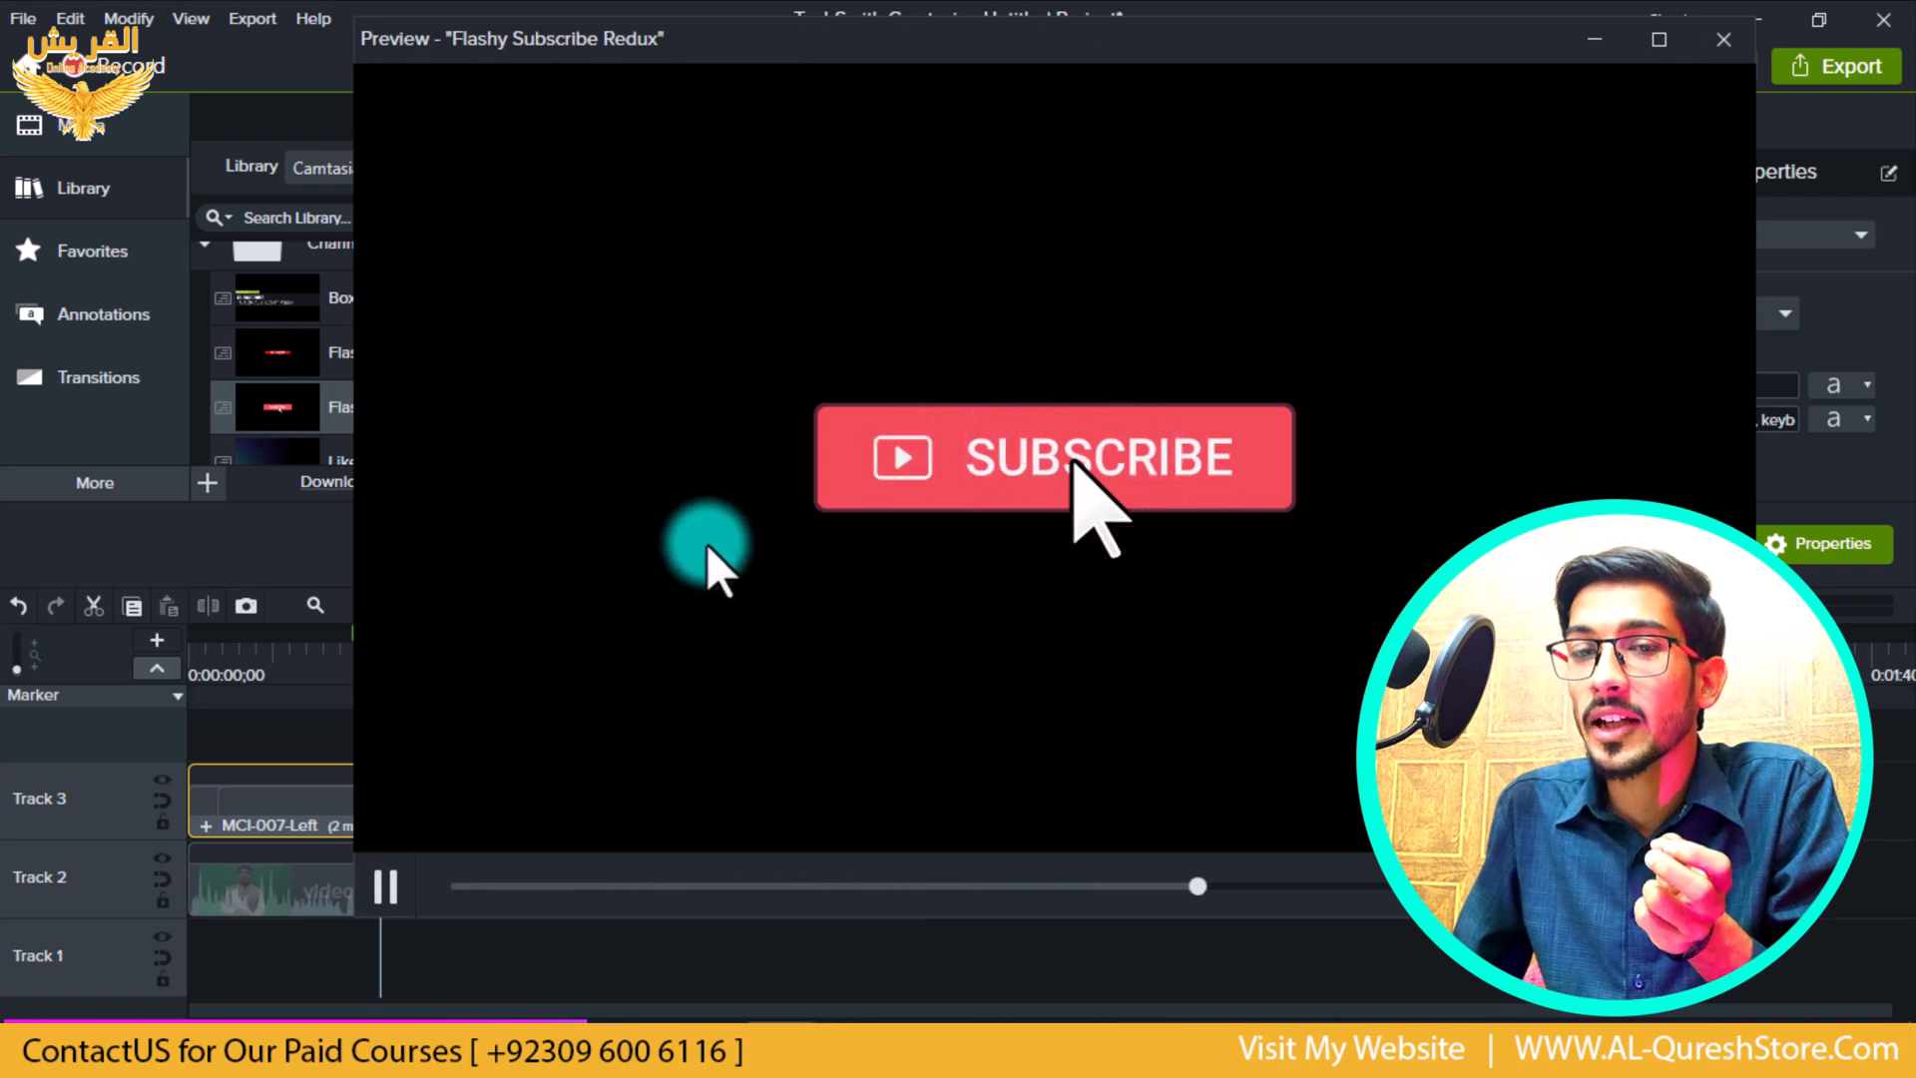
left_click(1720, 37)
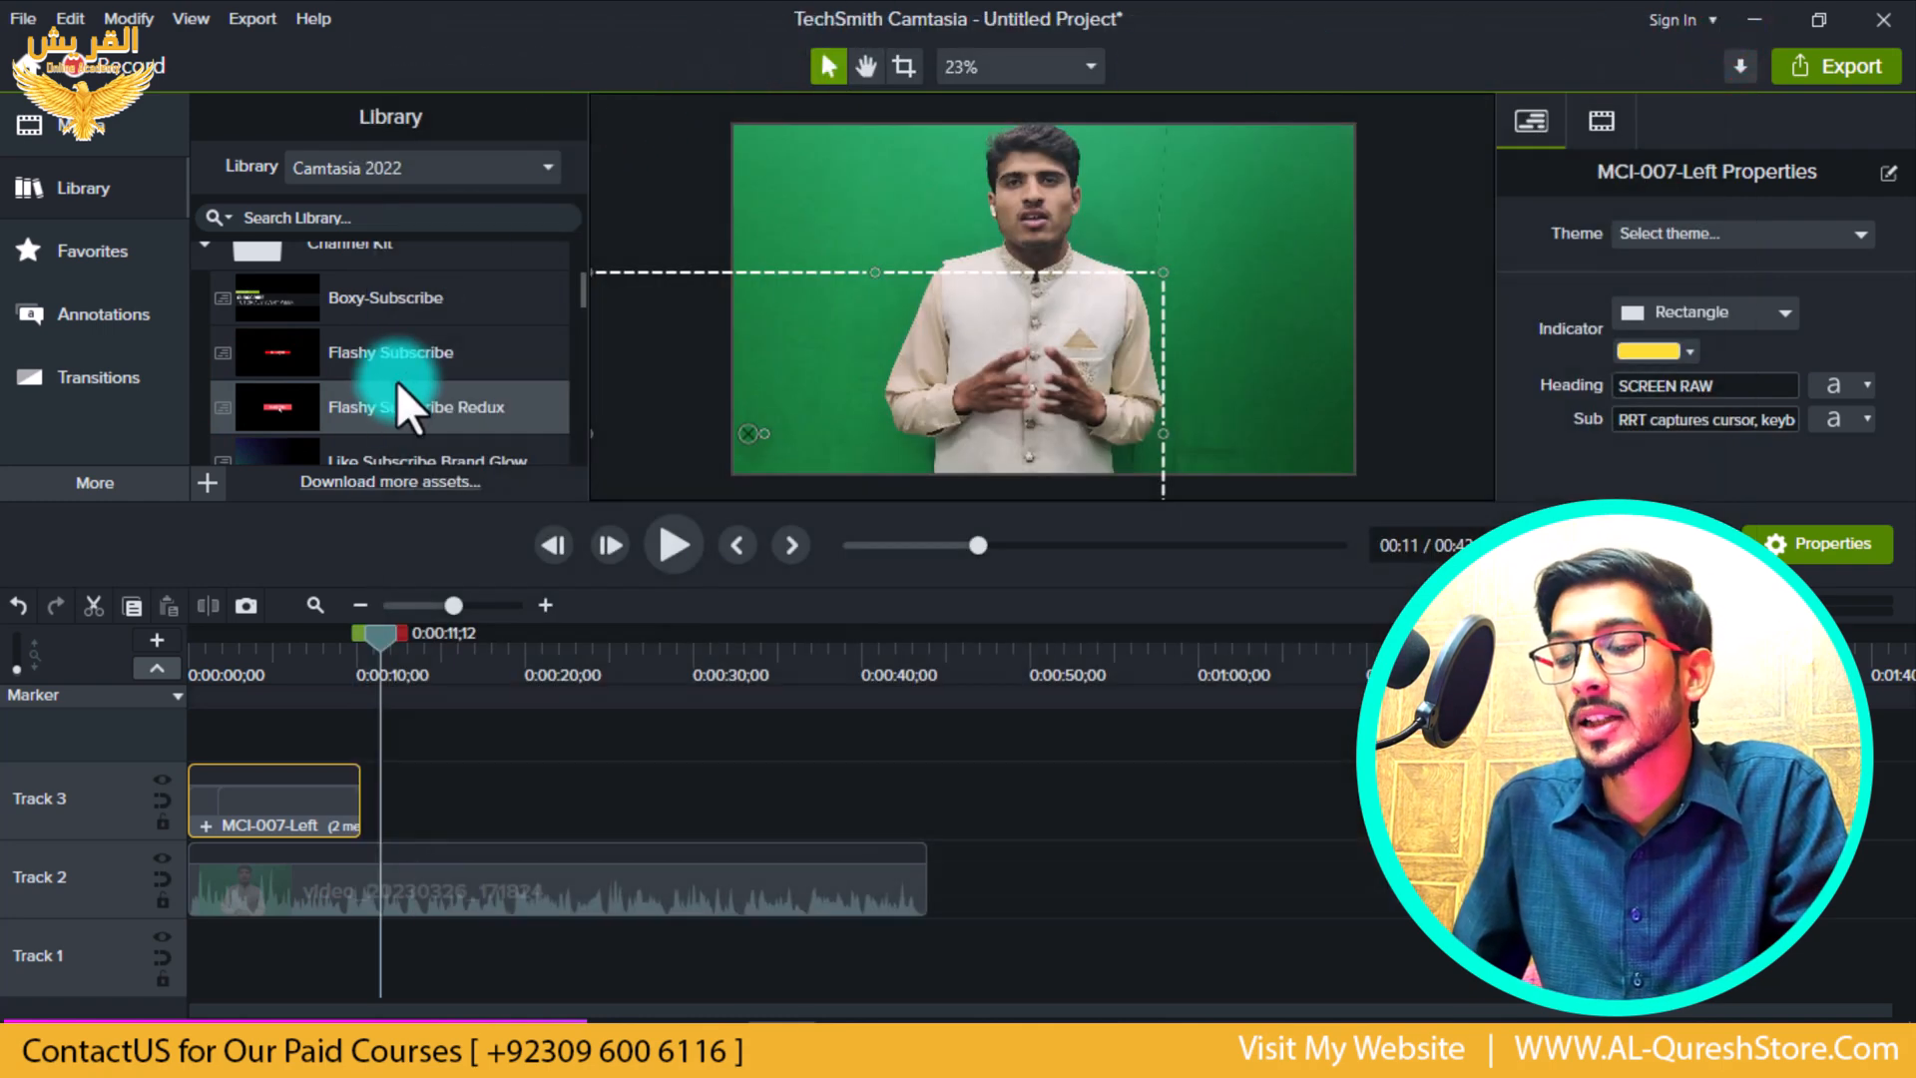
- Preview the Like Subscribe Brand Glow asset from the Channel Kit folder and close the preview
scroll(349, 417, "down", 2)
left_click(267, 340)
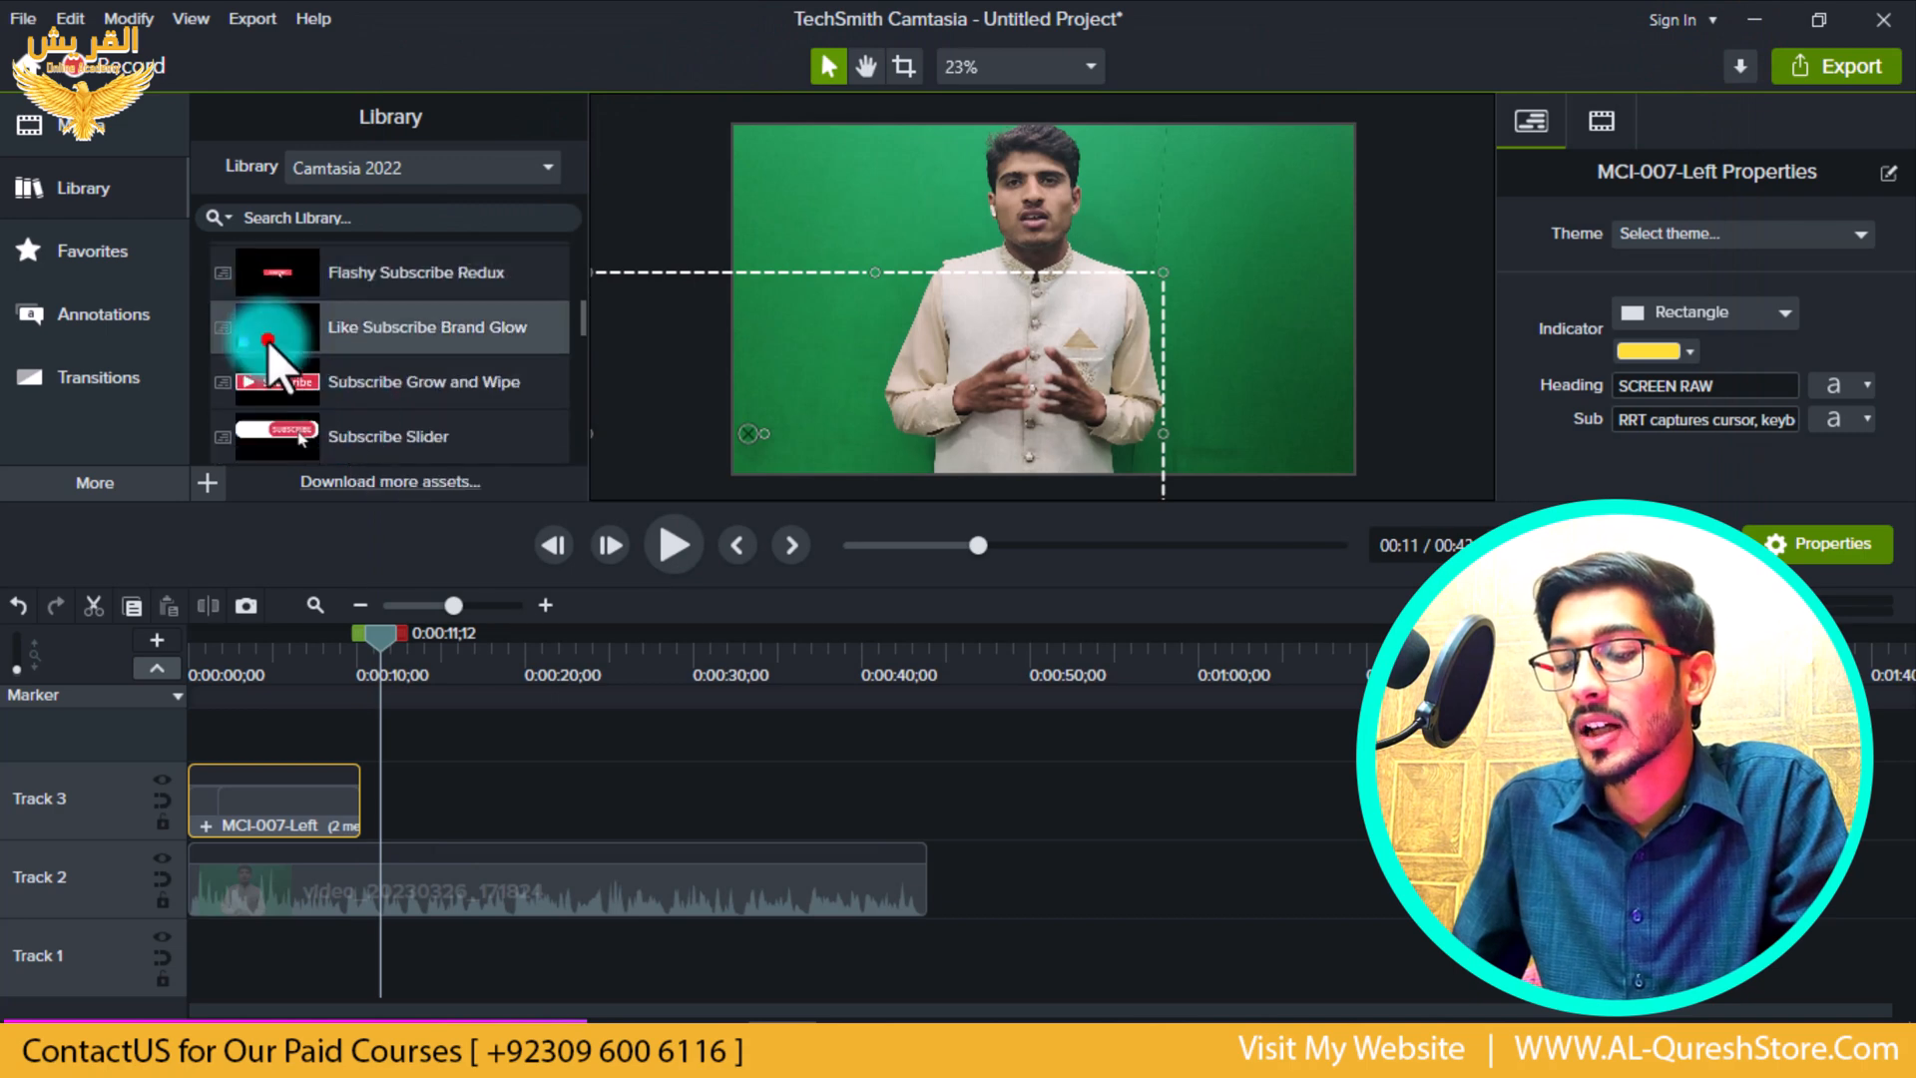
double_click(267, 339)
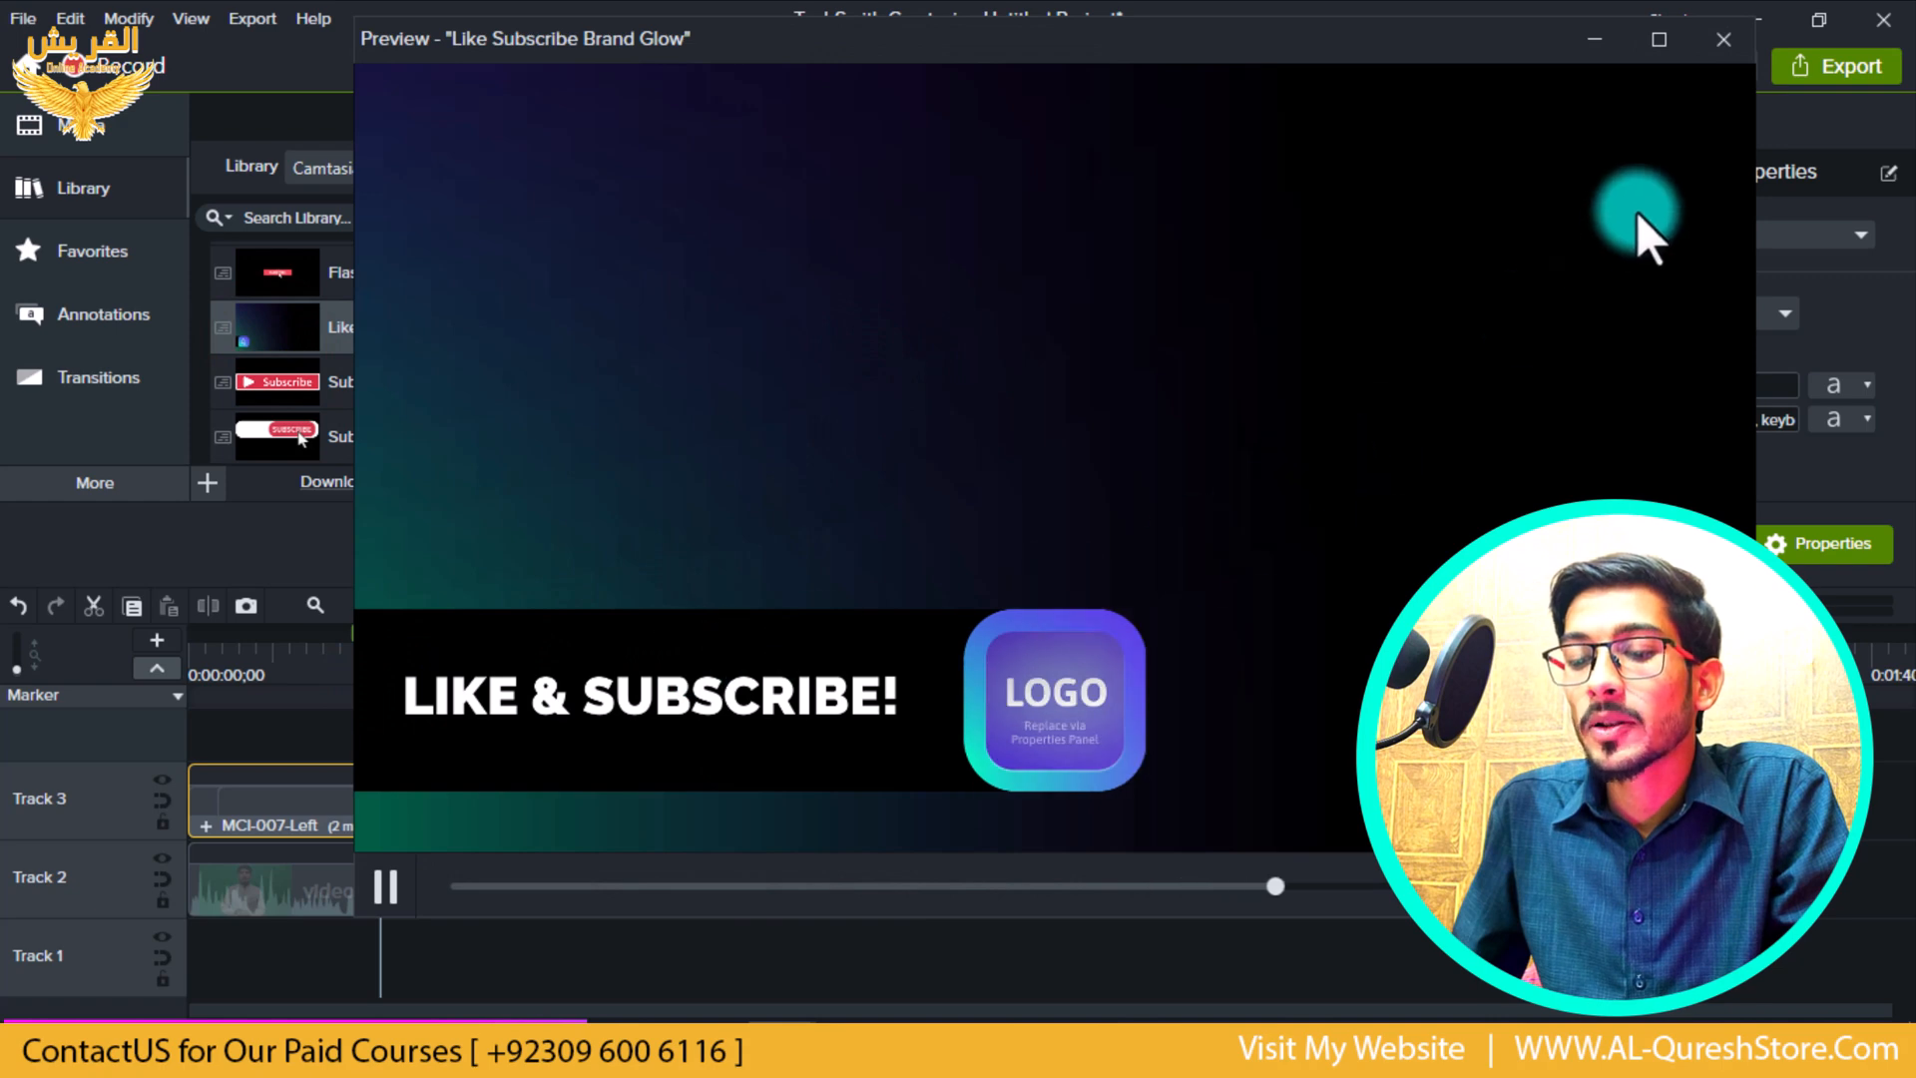
left_click(1705, 42)
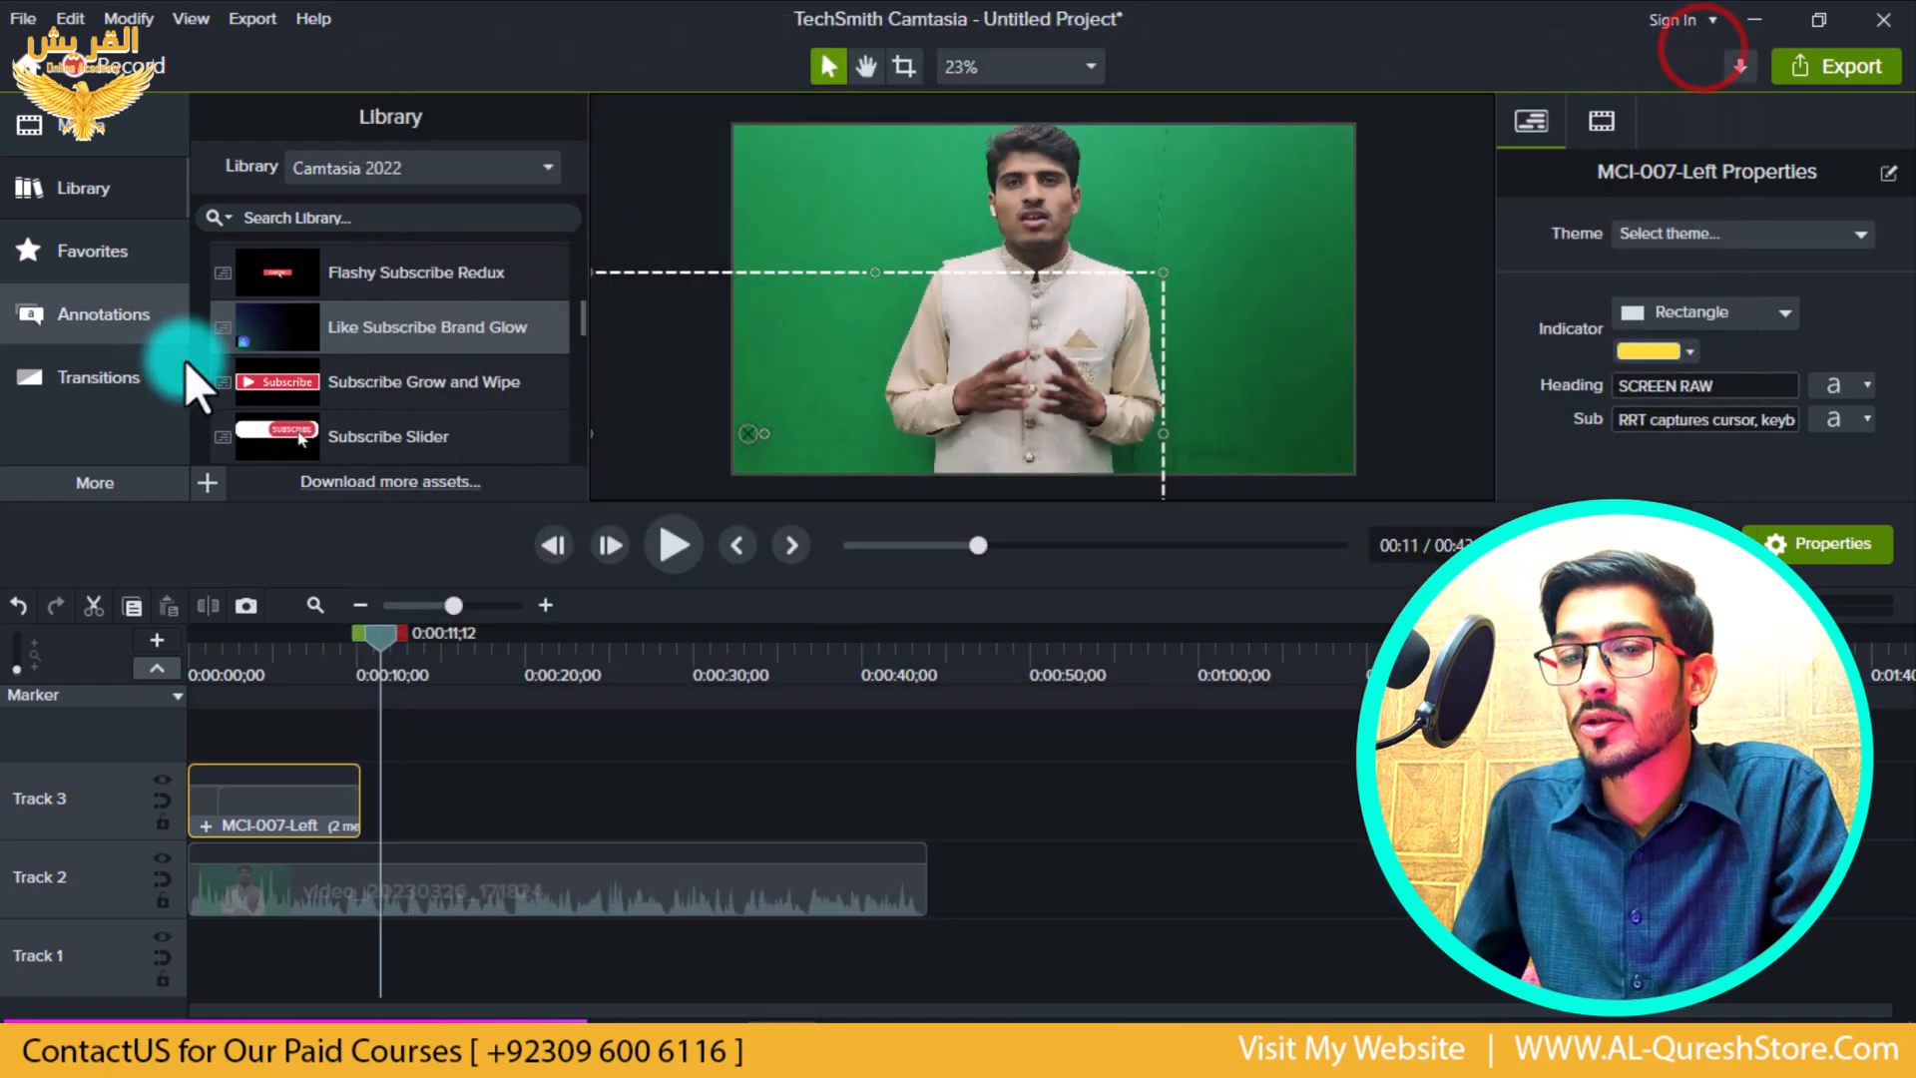
- Collapse the Channel Kit folder and expand the Cursor Animations folder
scroll(311, 363, "up", 5)
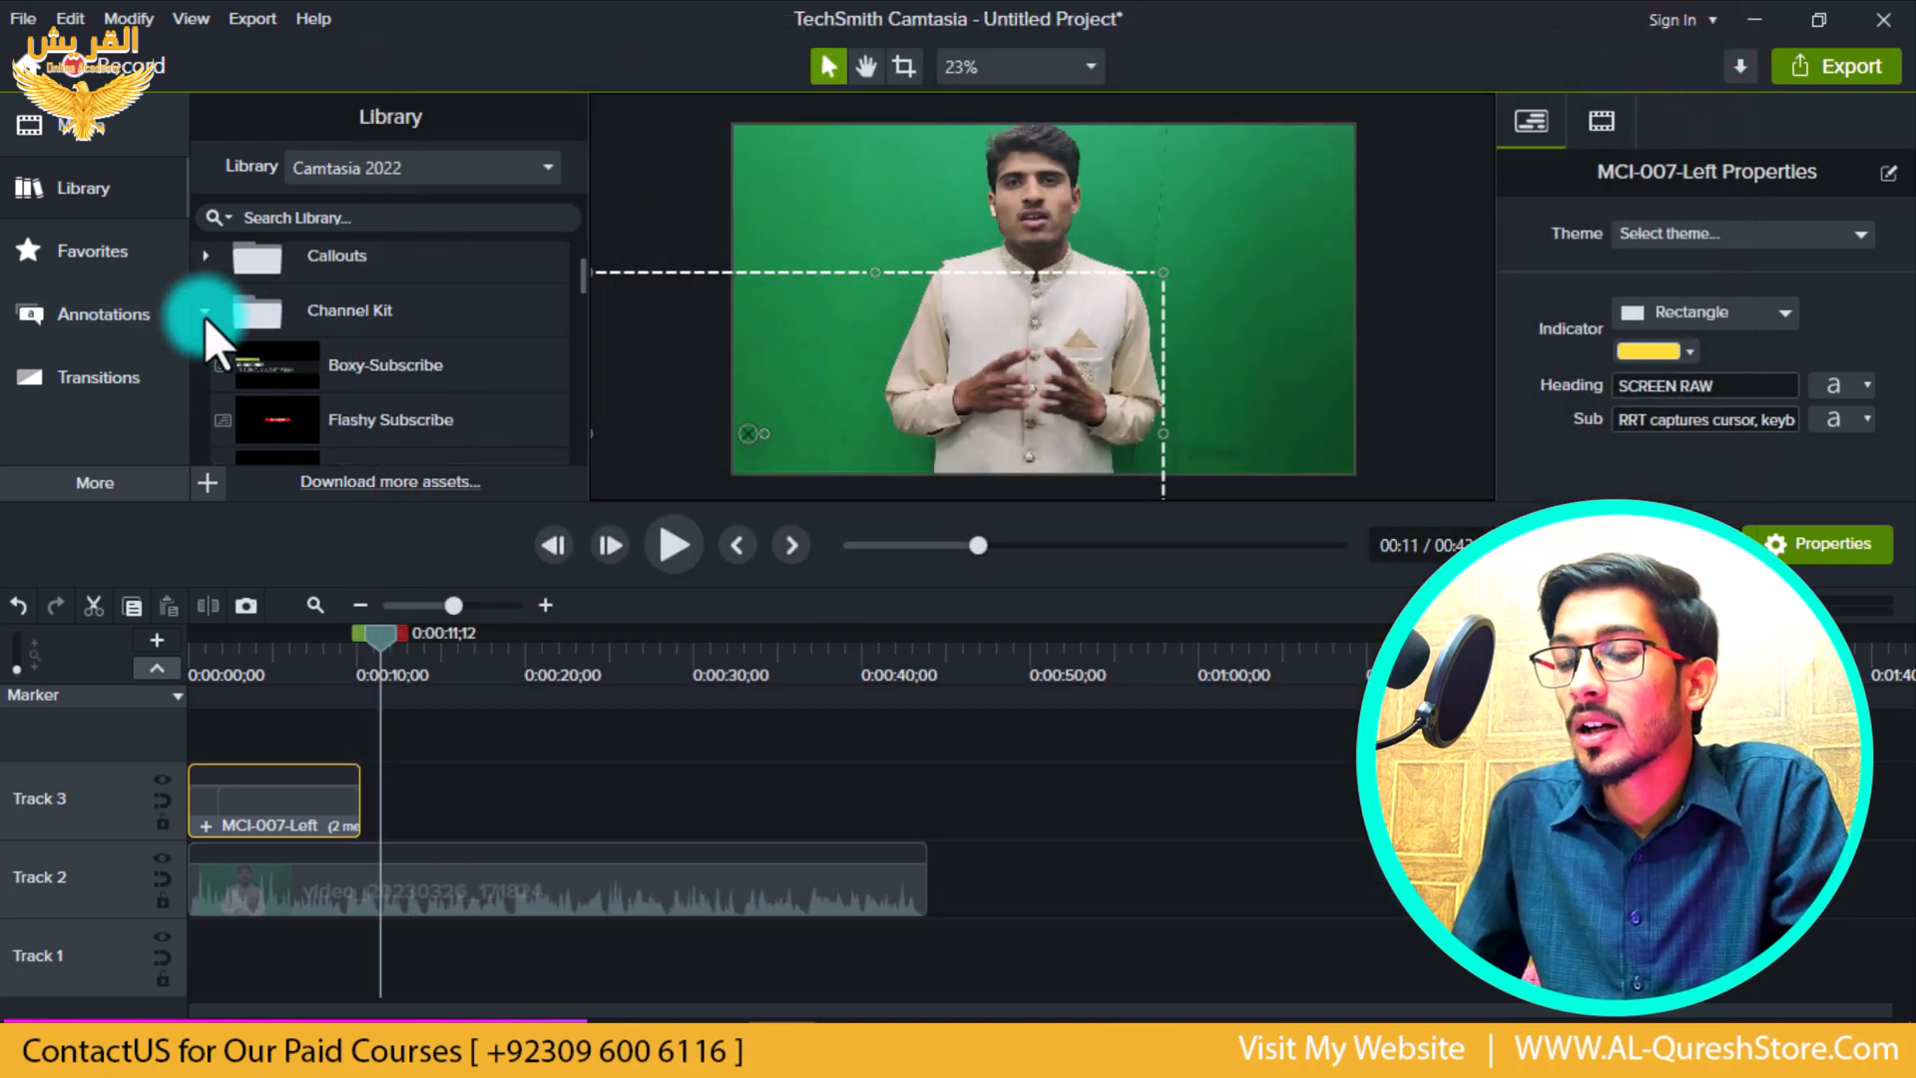
left_click(205, 312)
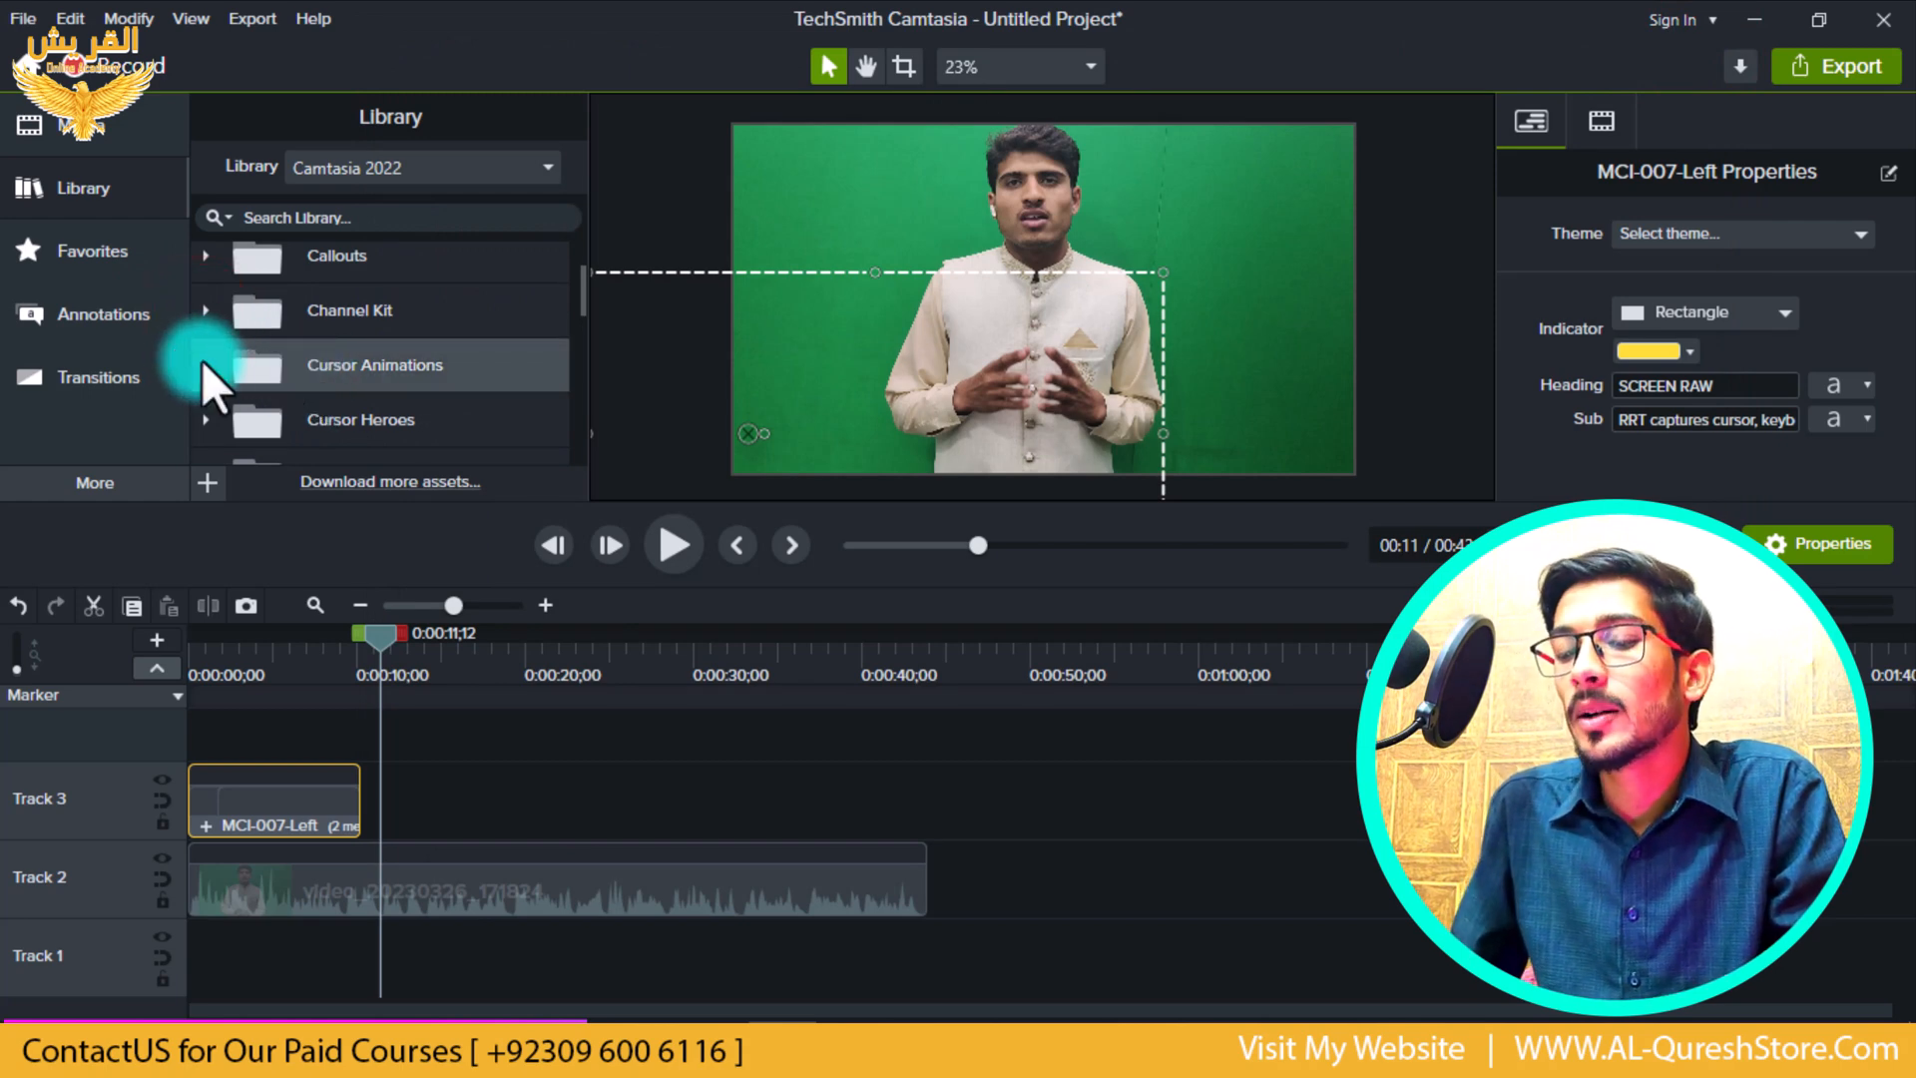
left_click(204, 365)
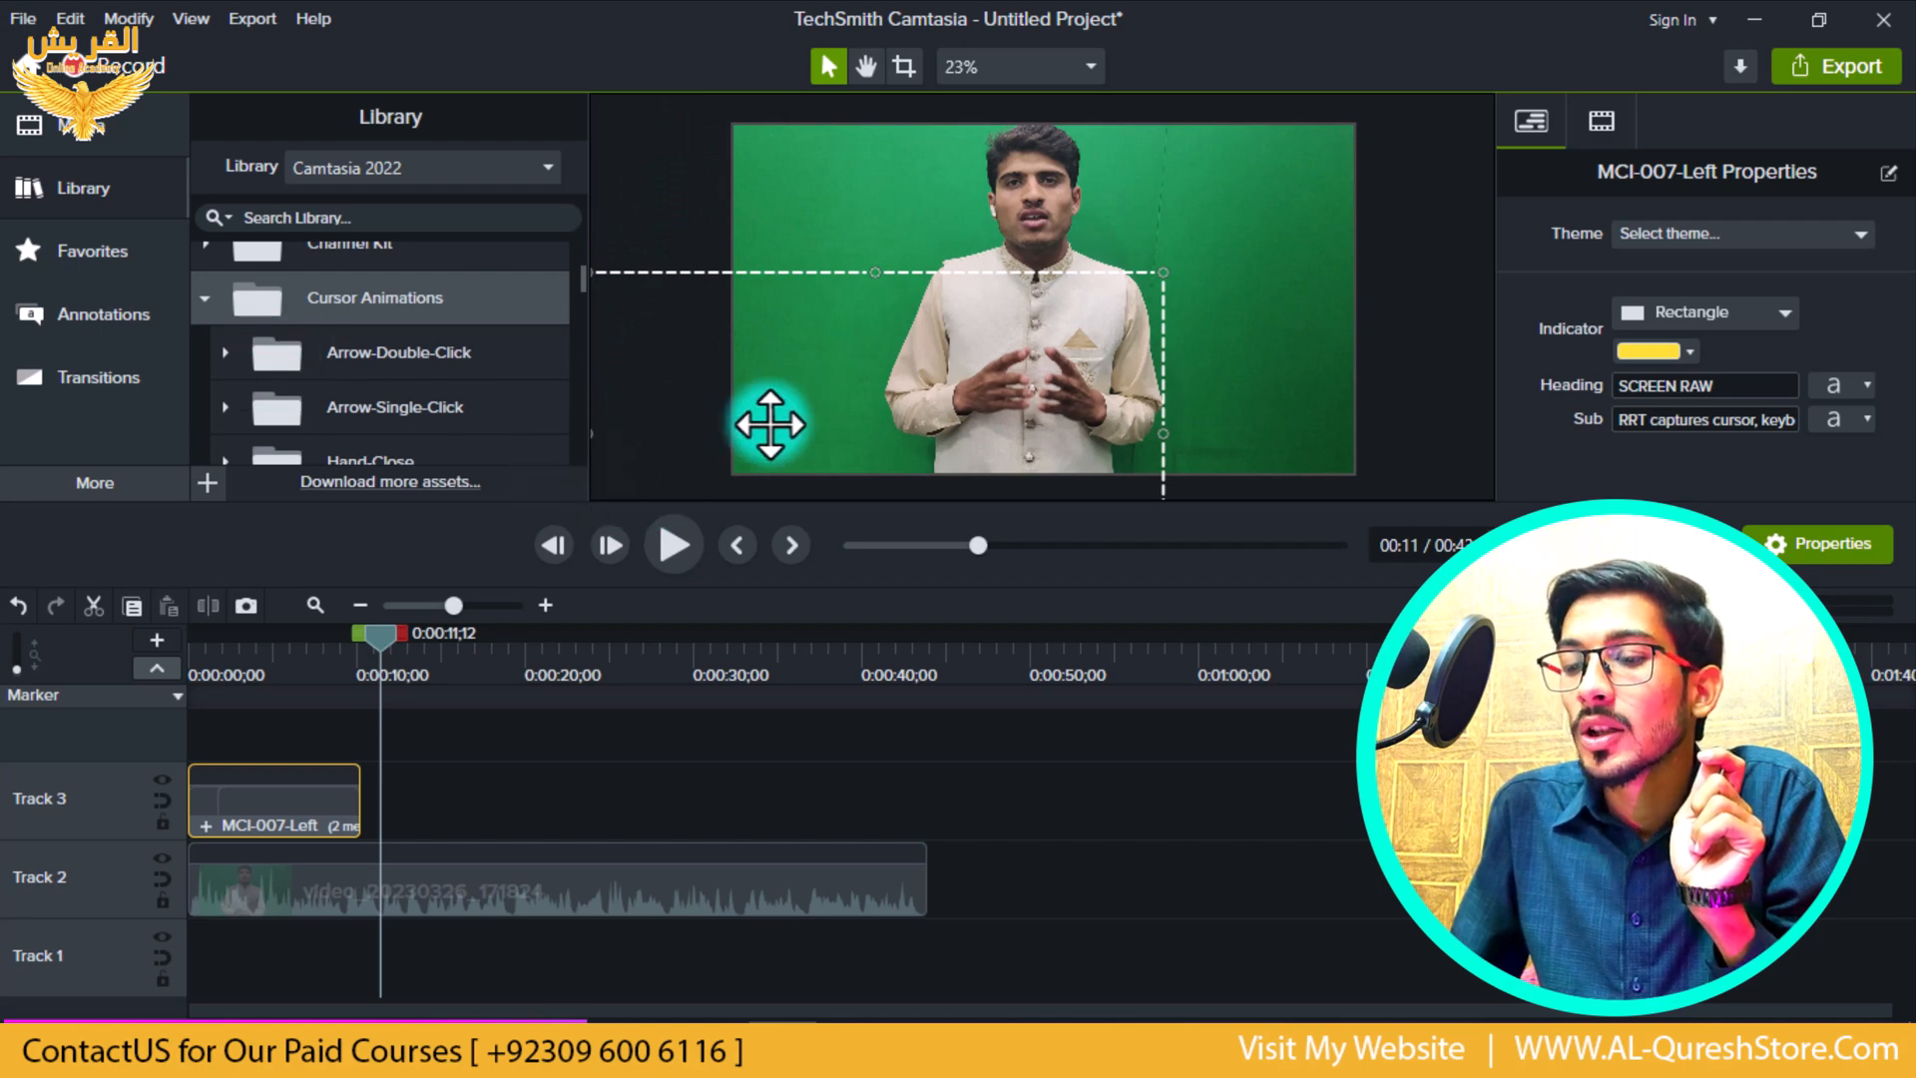
double_click(597, 81)
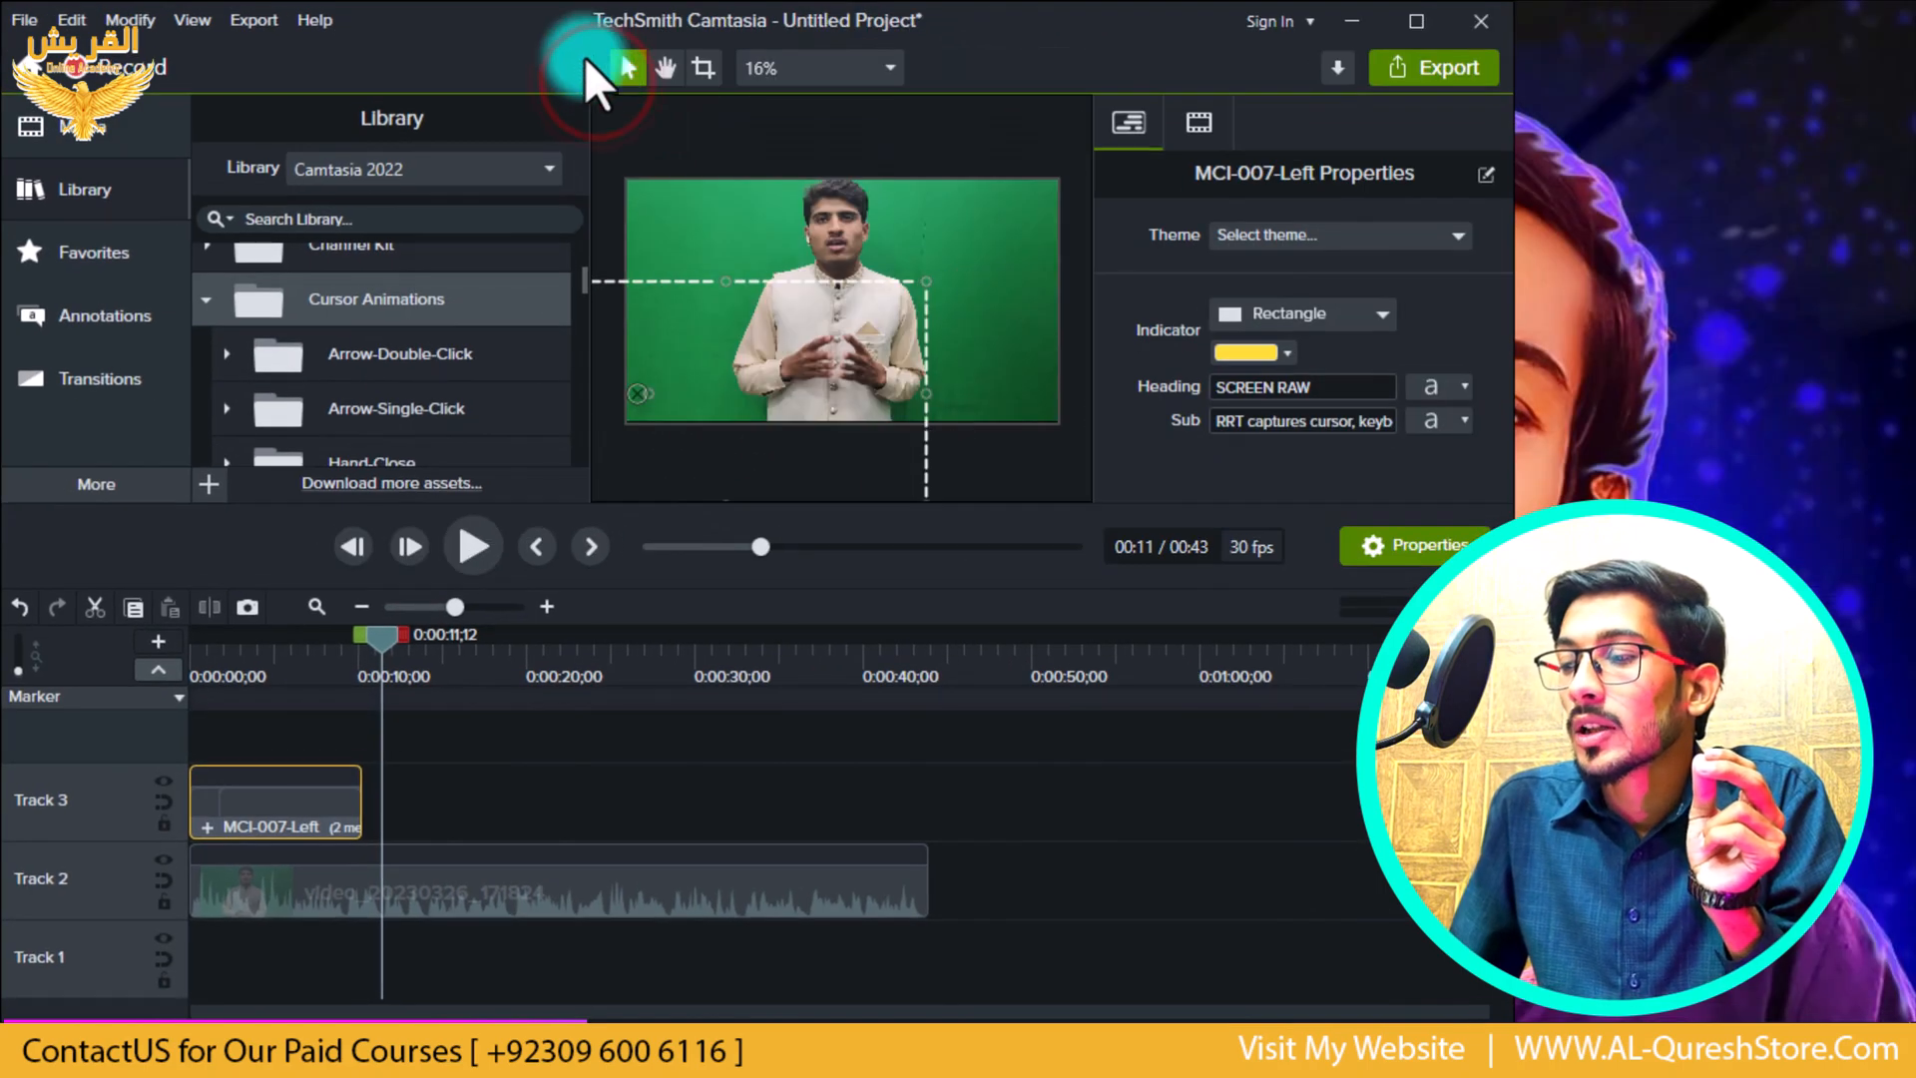
double_click(585, 58)
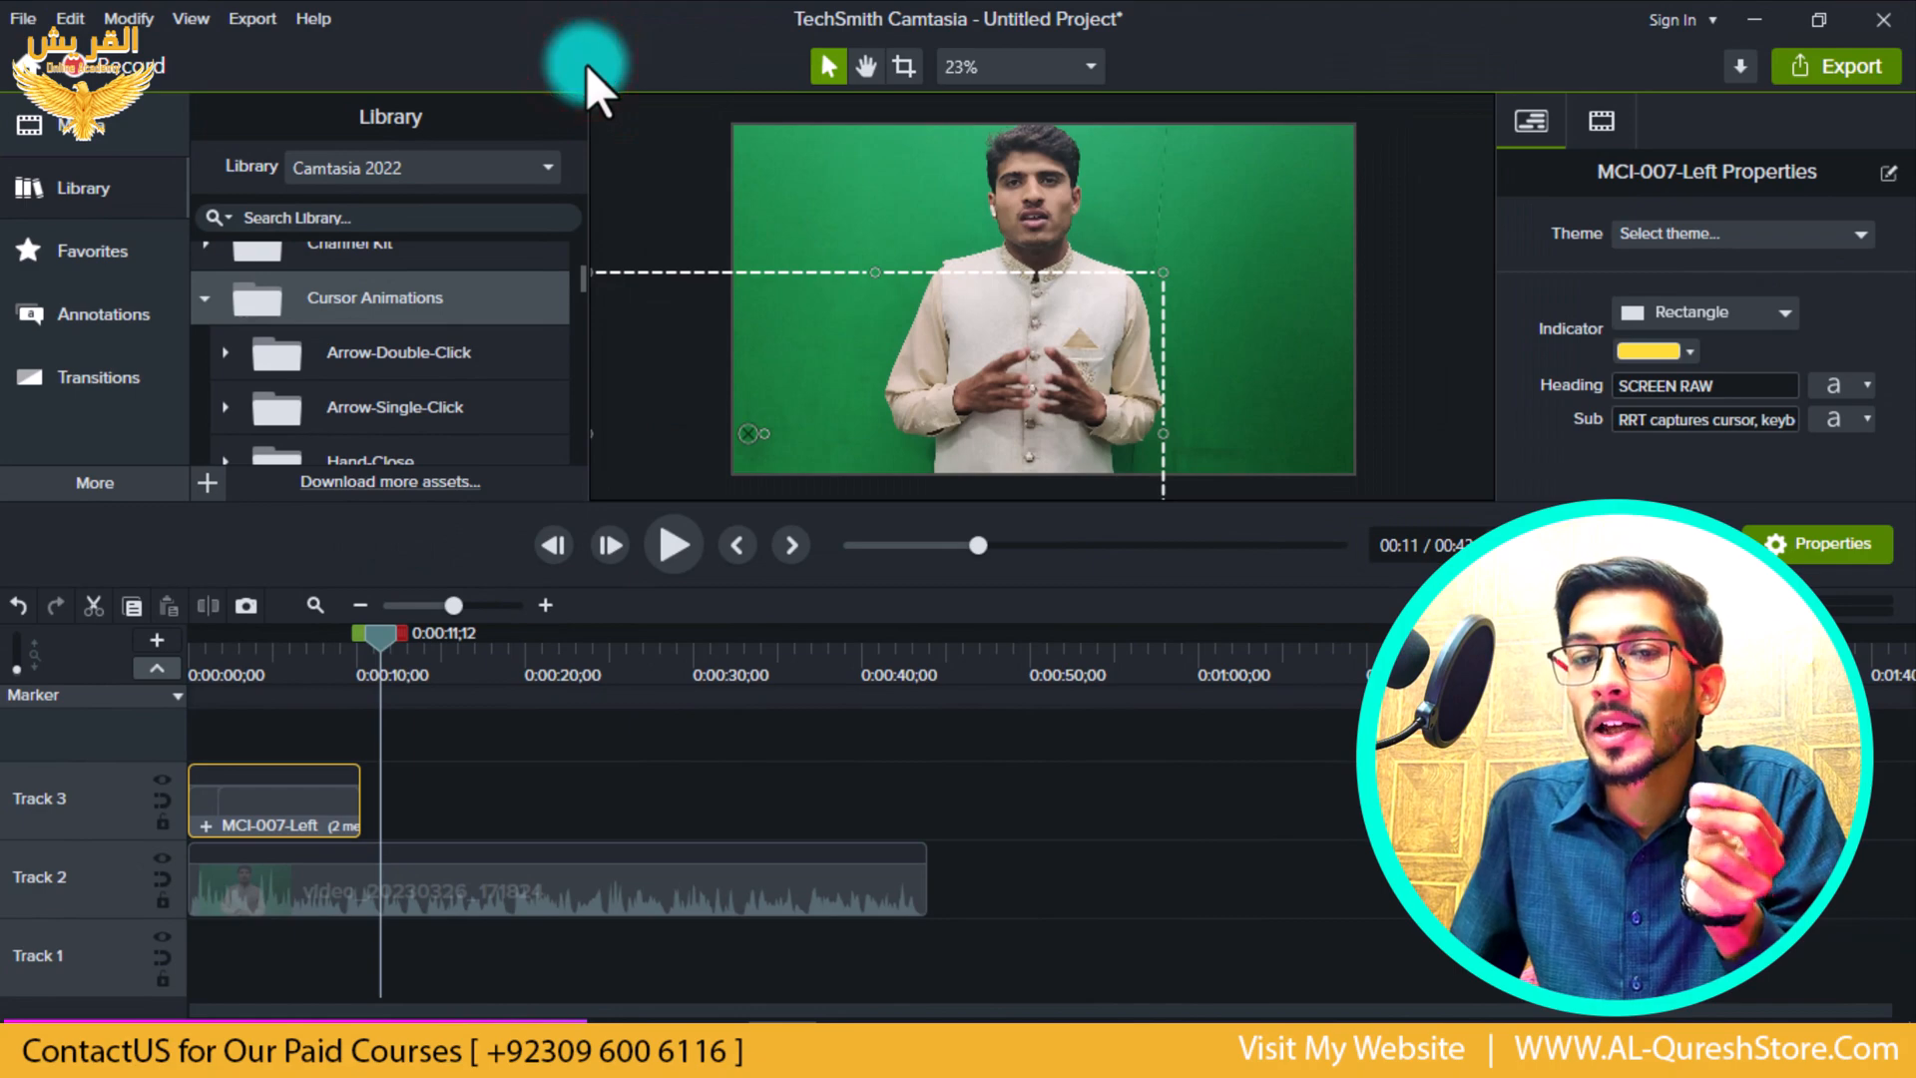
left_click(1755, 20)
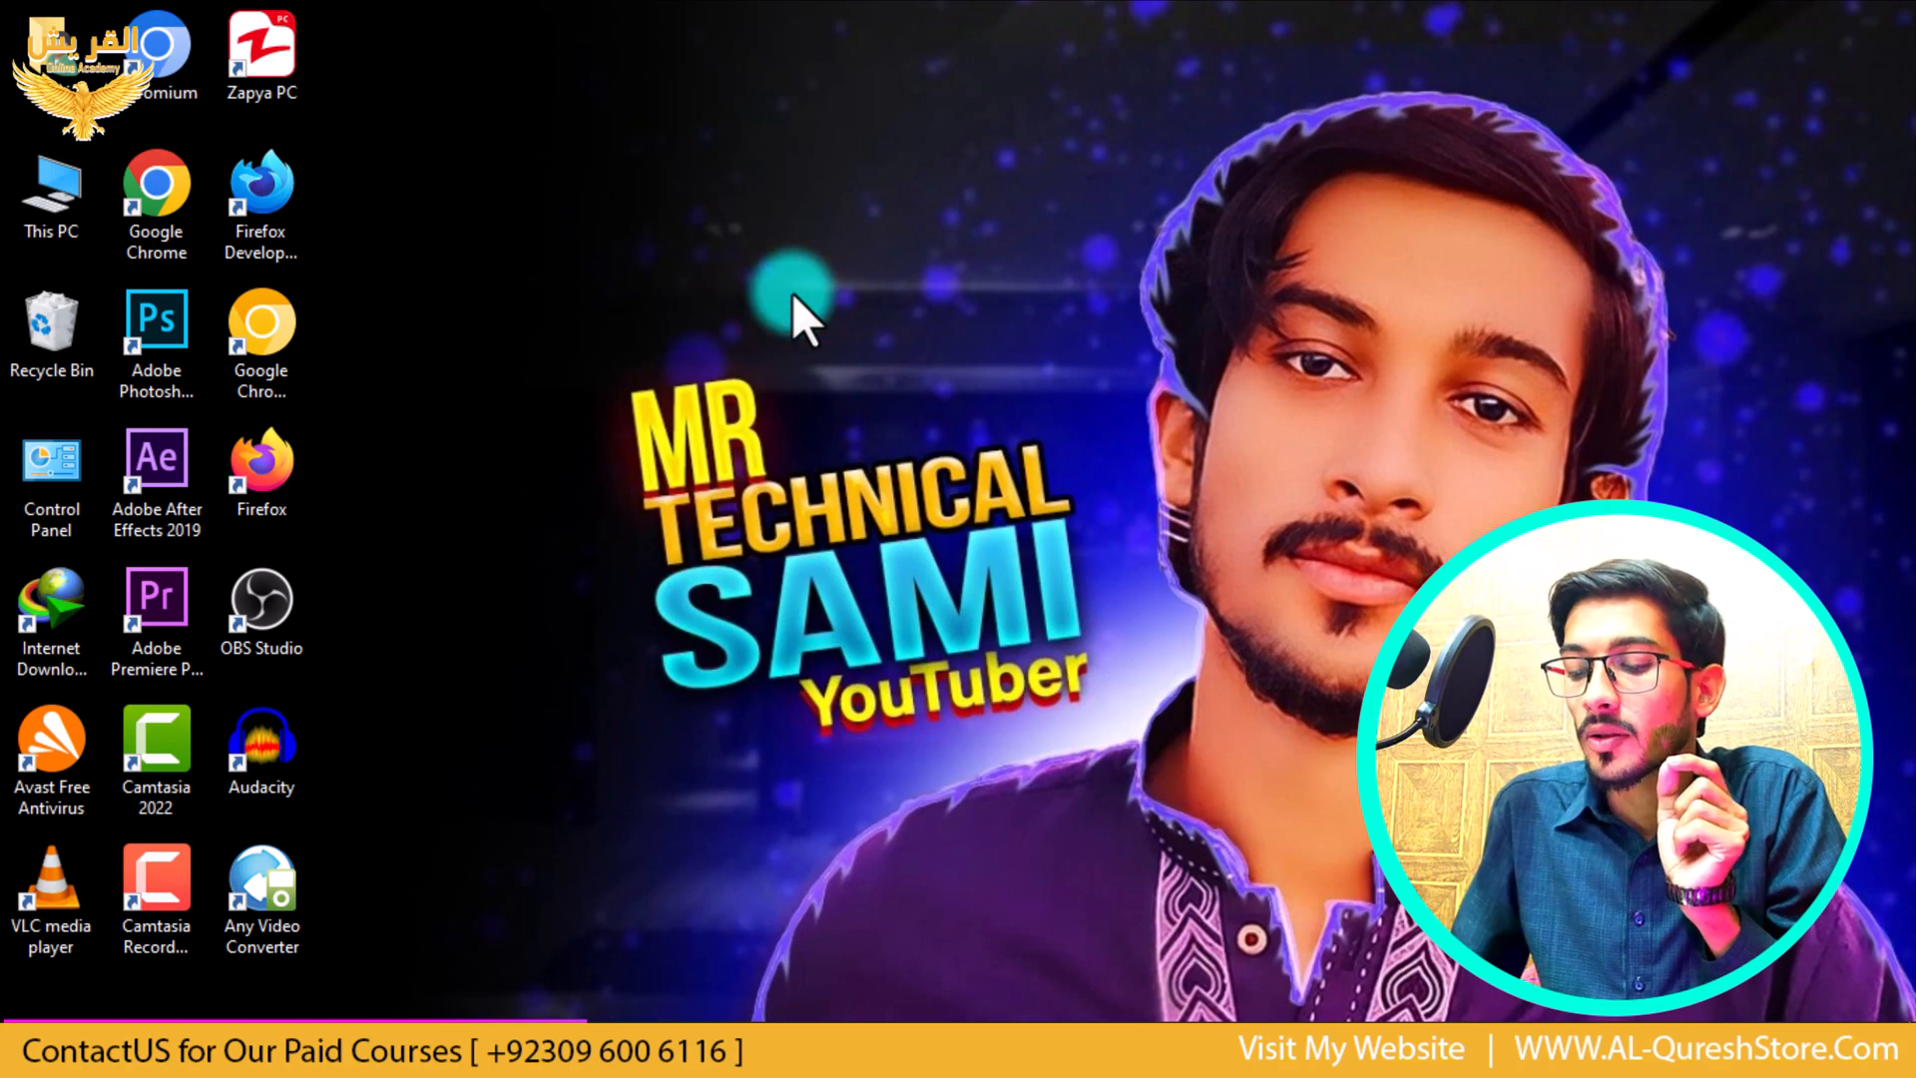
left_click(806, 223)
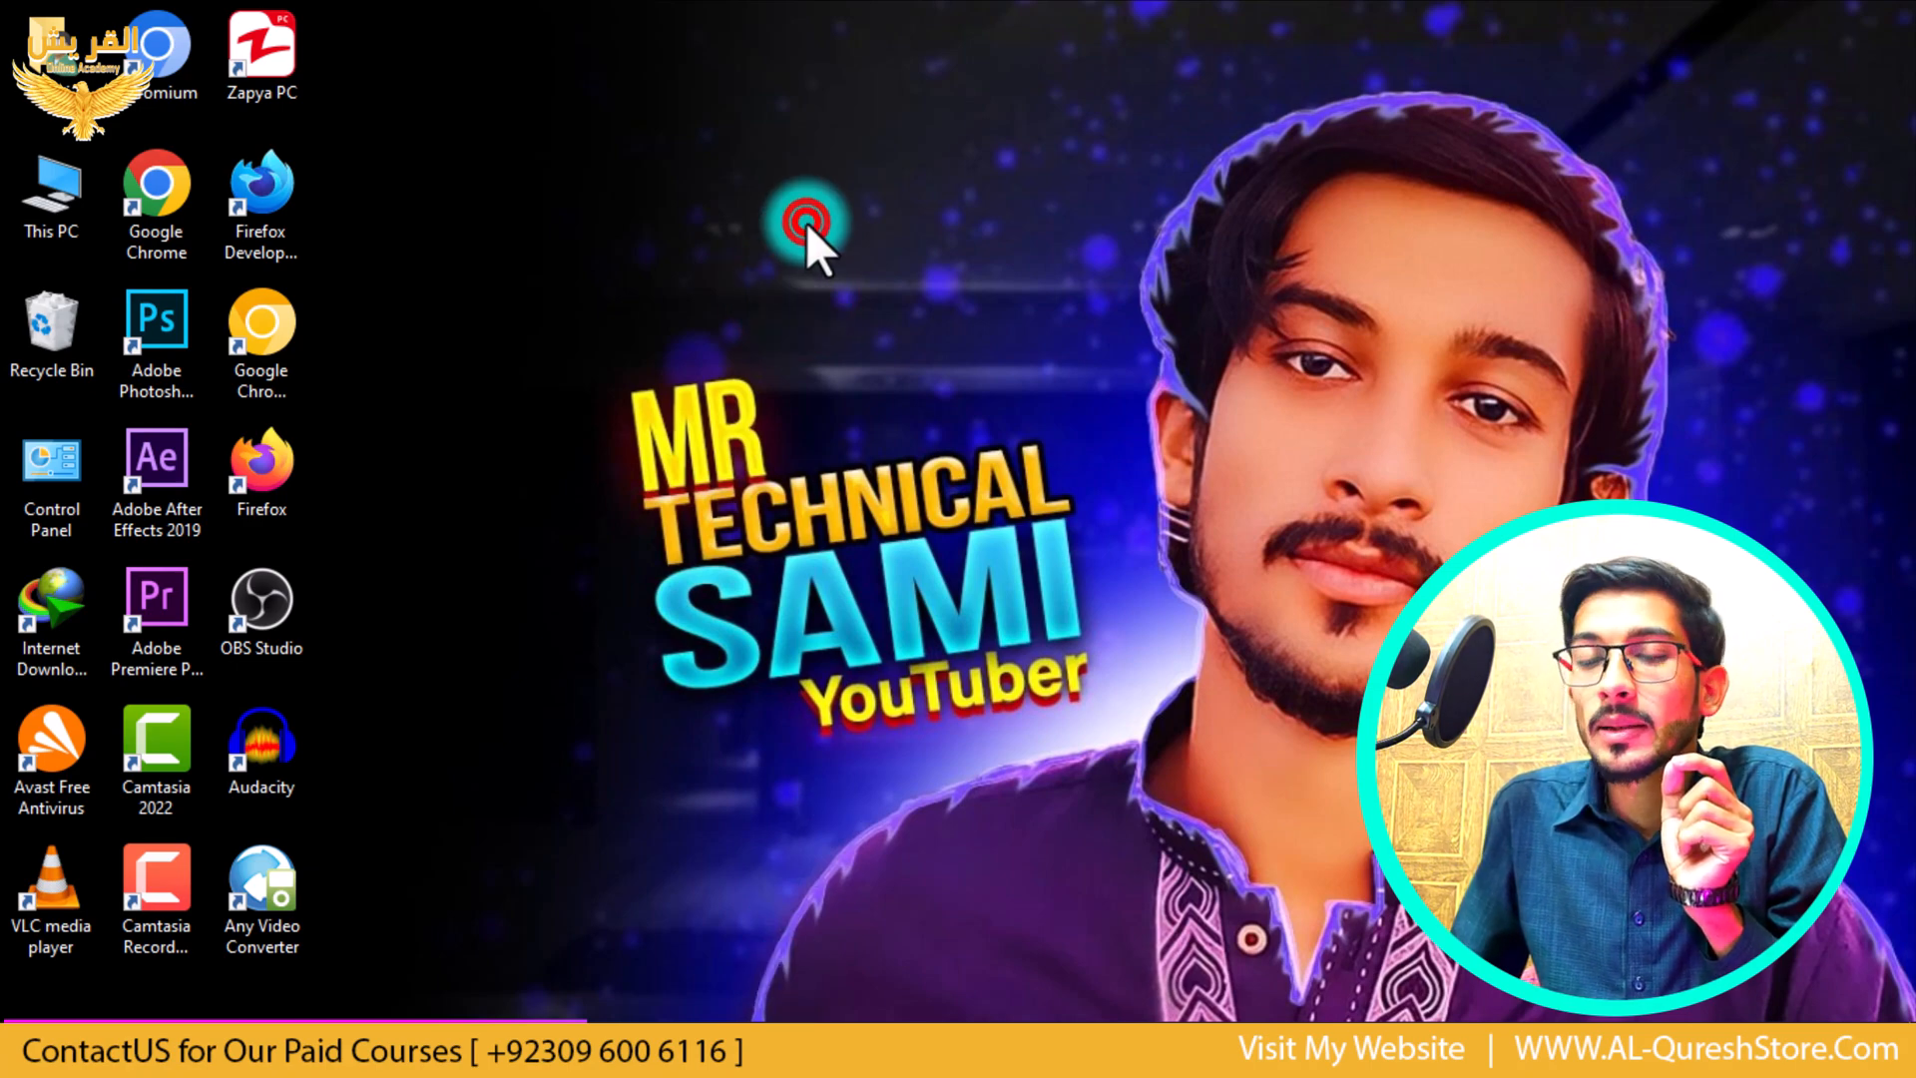
left_click(781, 1060)
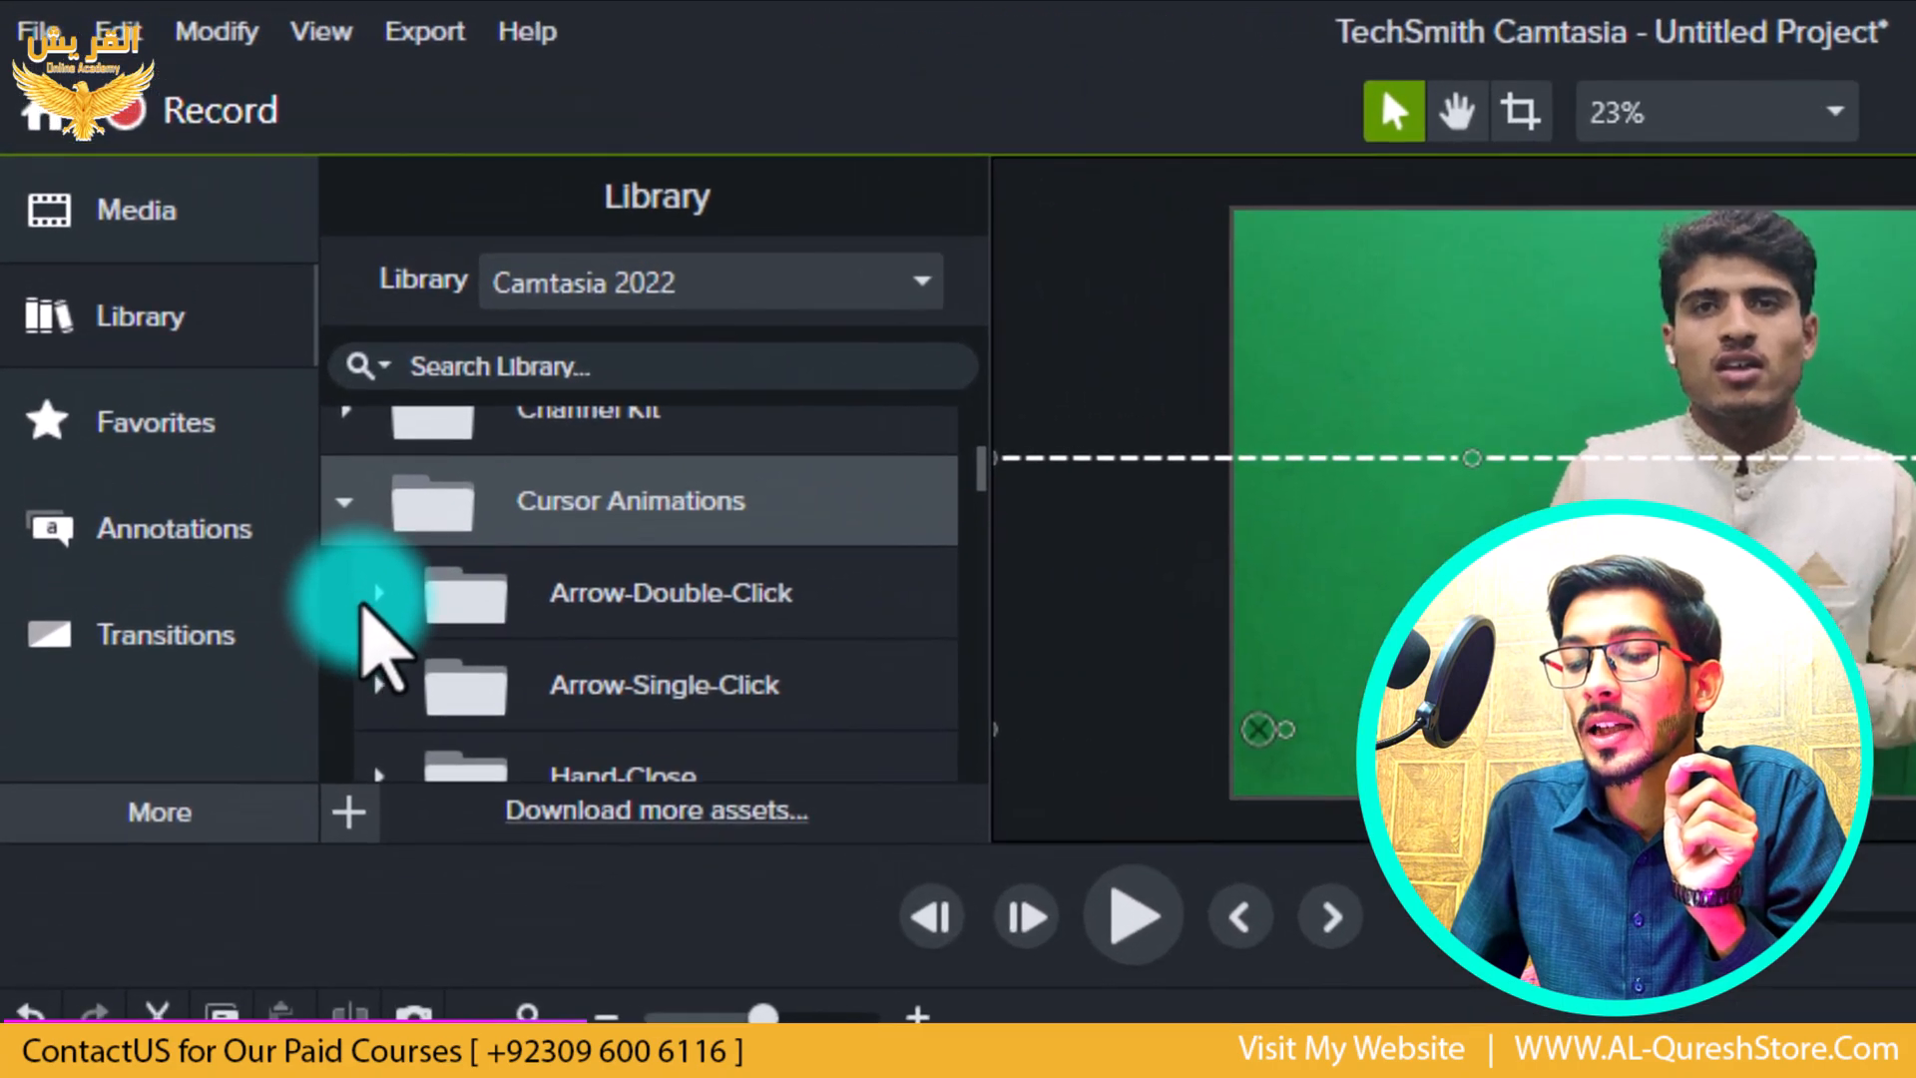
- Open the Mac subfolder of Arrow-Double-Click, preview the Arrow-Double-Click-Mac-002 animation, and close the preview
left_click(277, 447)
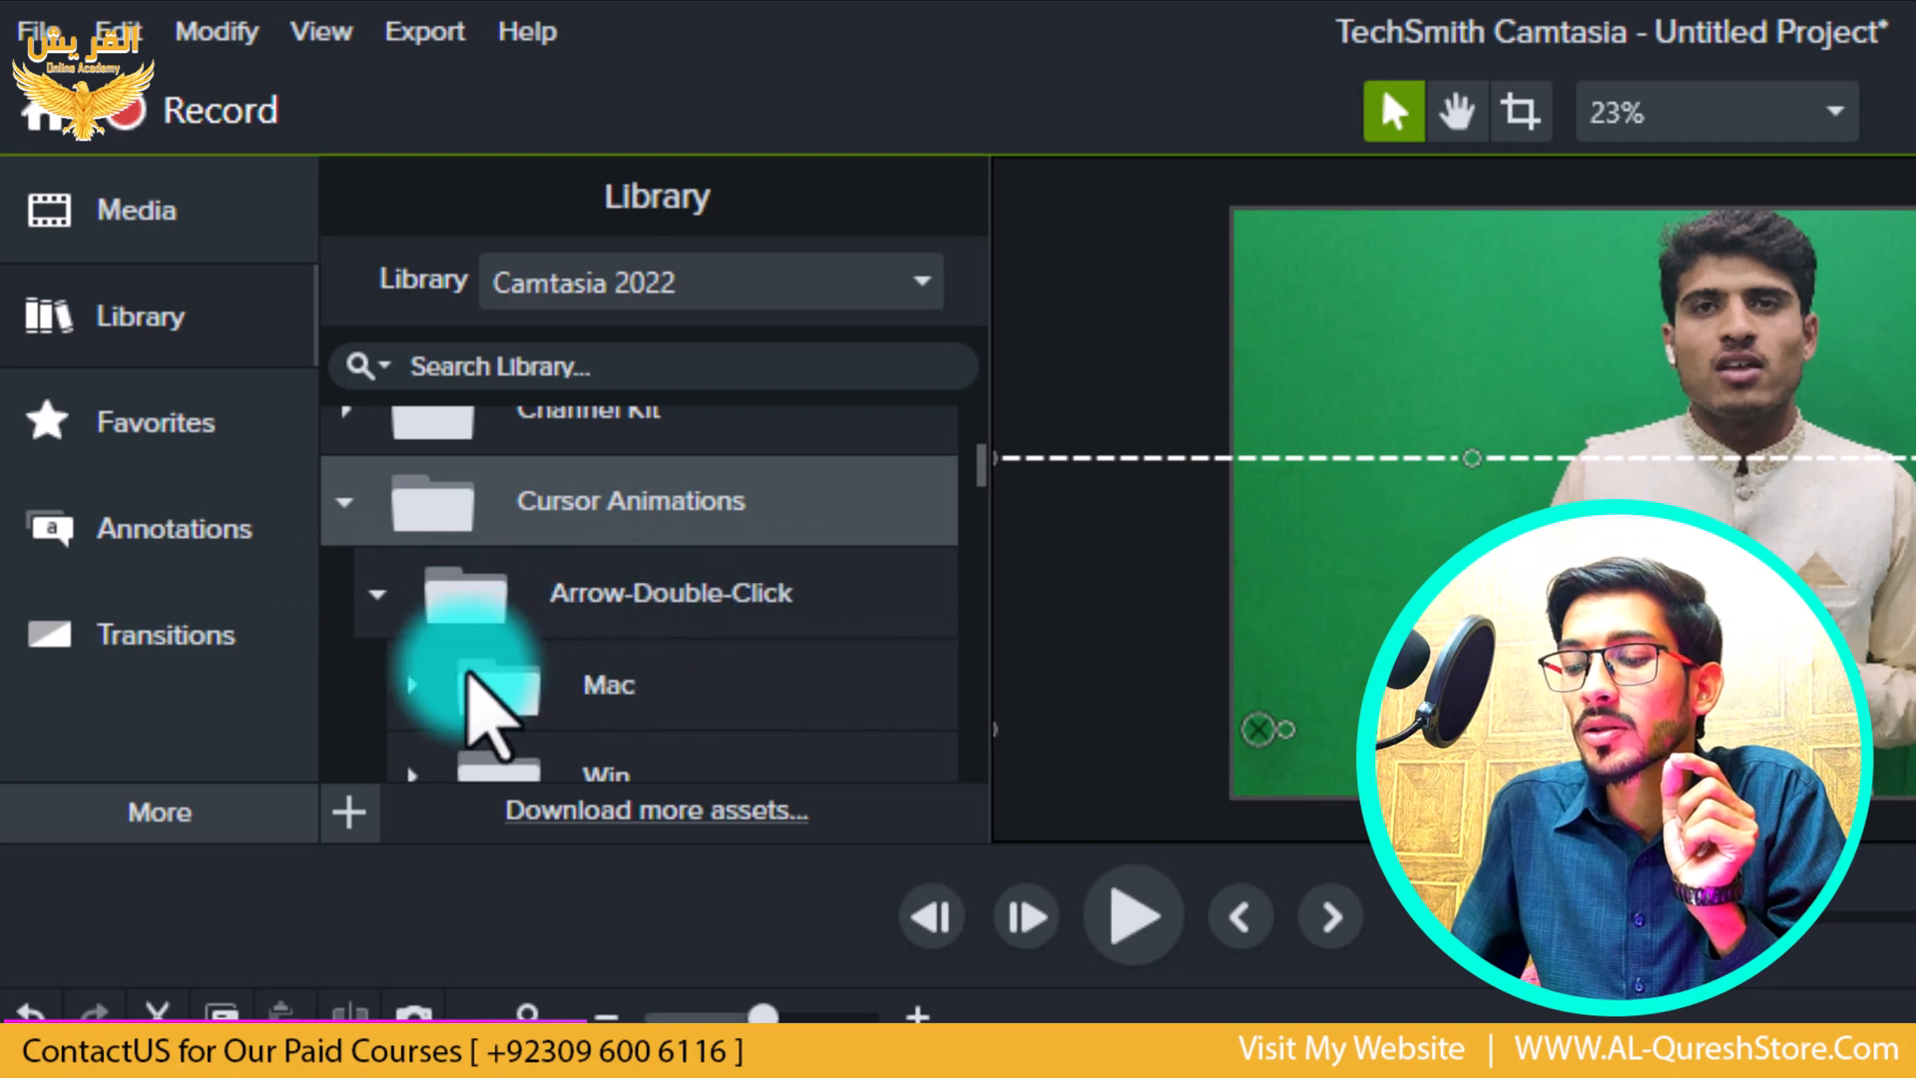
left_click(414, 684)
double_click(565, 638)
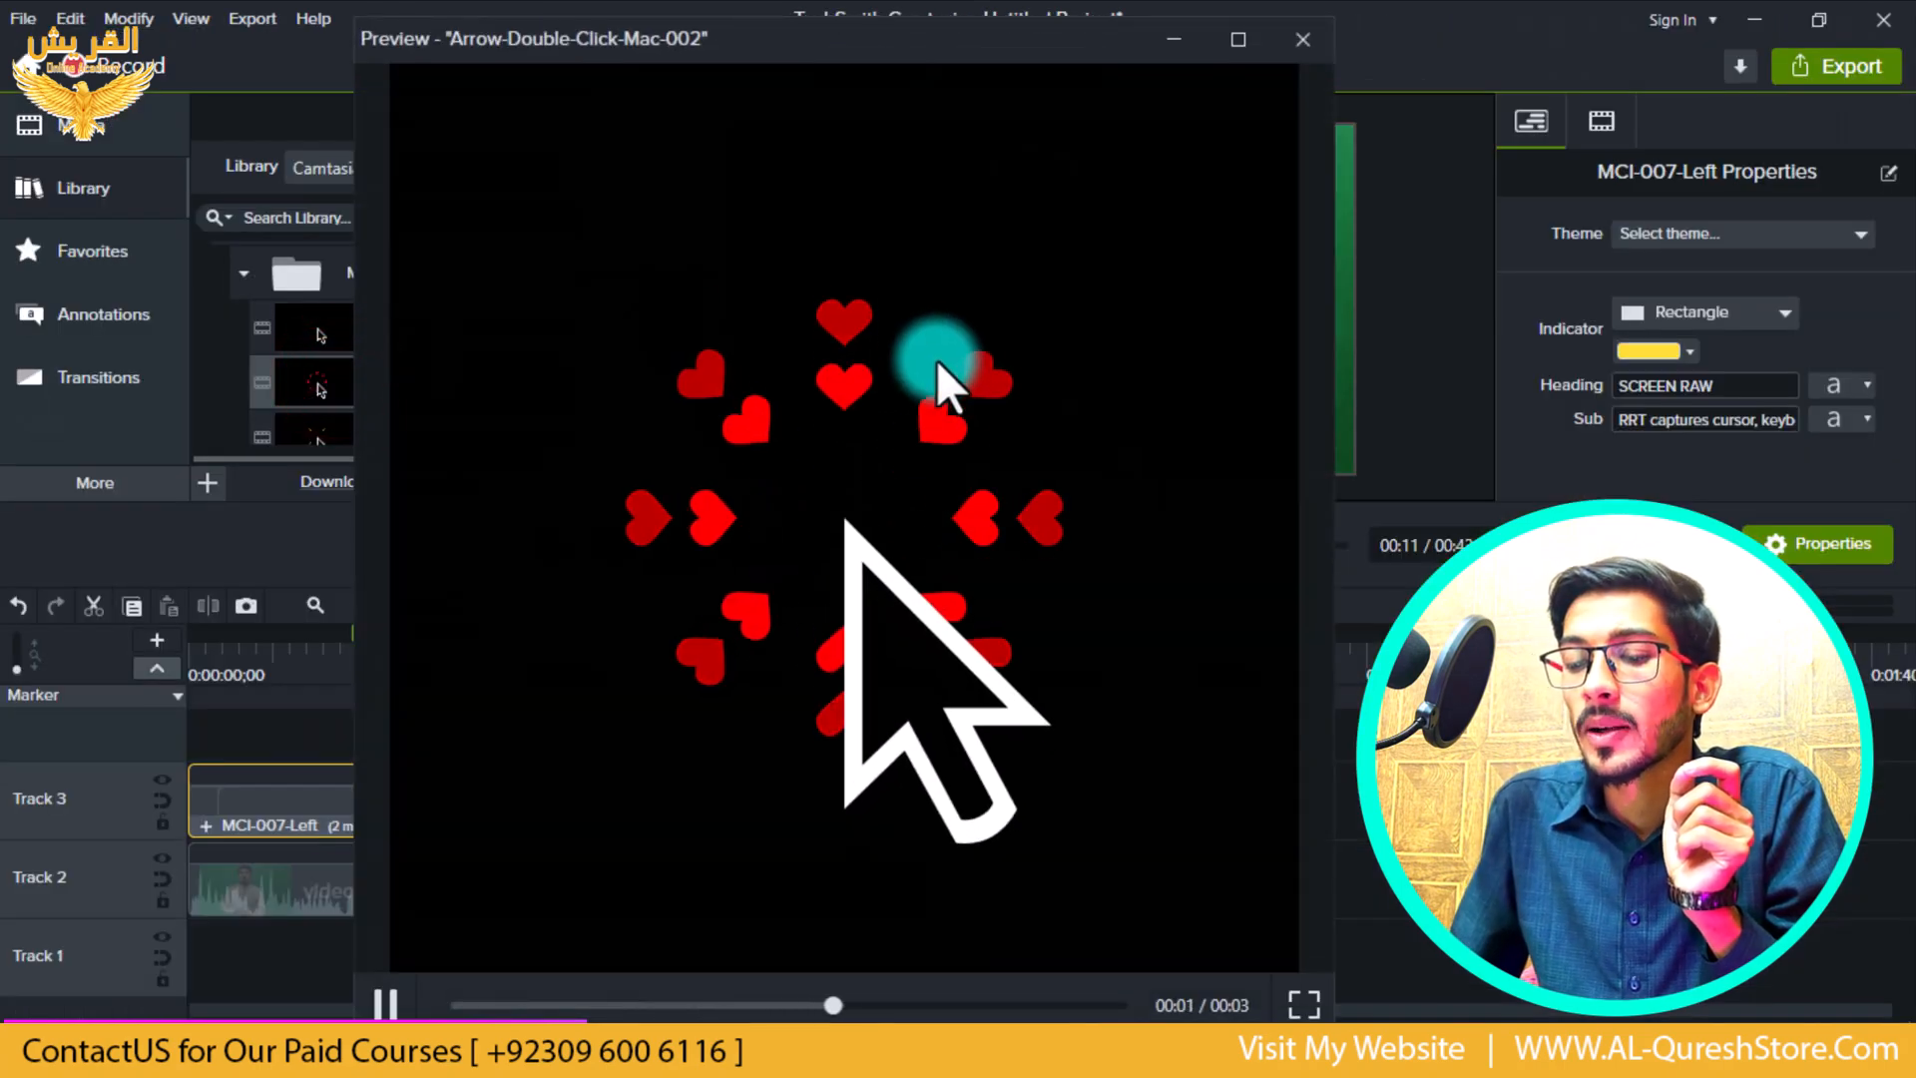
left_click(1290, 36)
- Preview the Arrow-Double-Click-Mac-005 animation, close the preview, and collapse the Mac subfolder
scroll(355, 391, "down", 1)
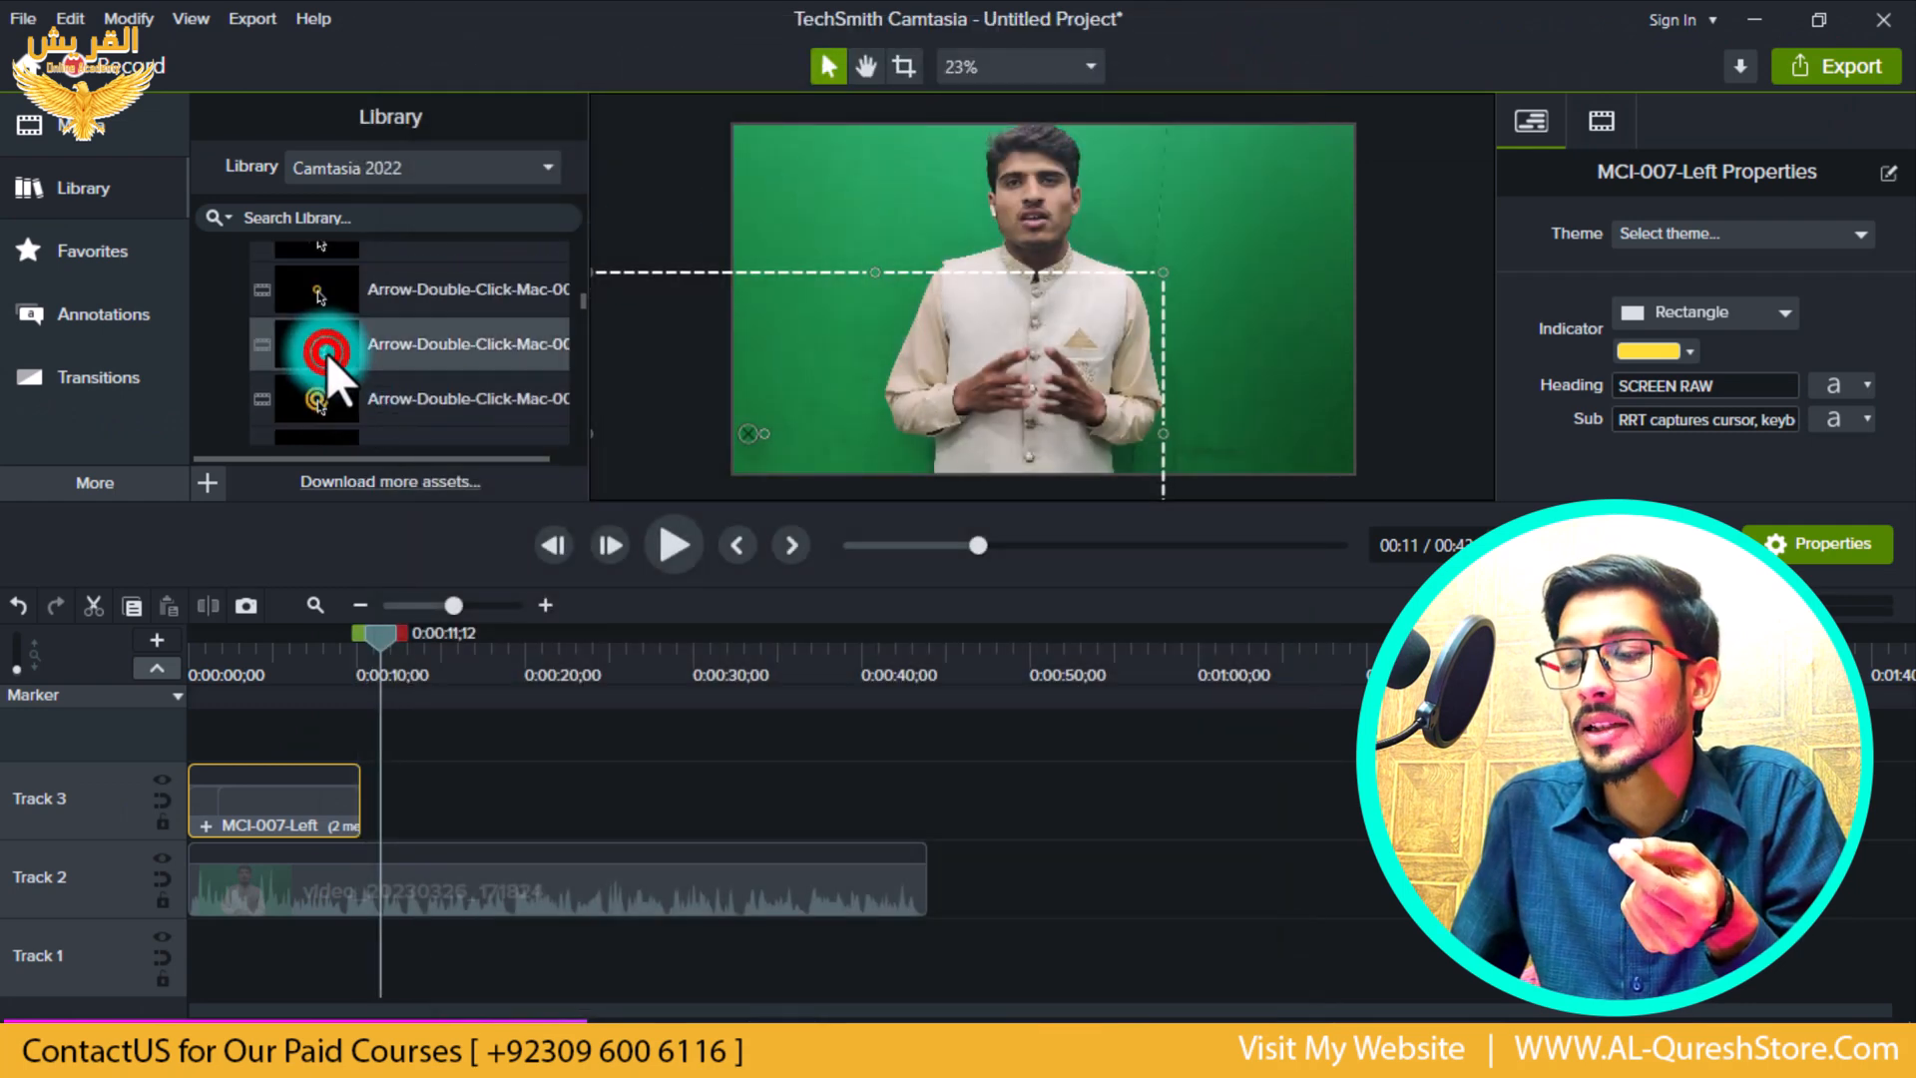
double_click(326, 352)
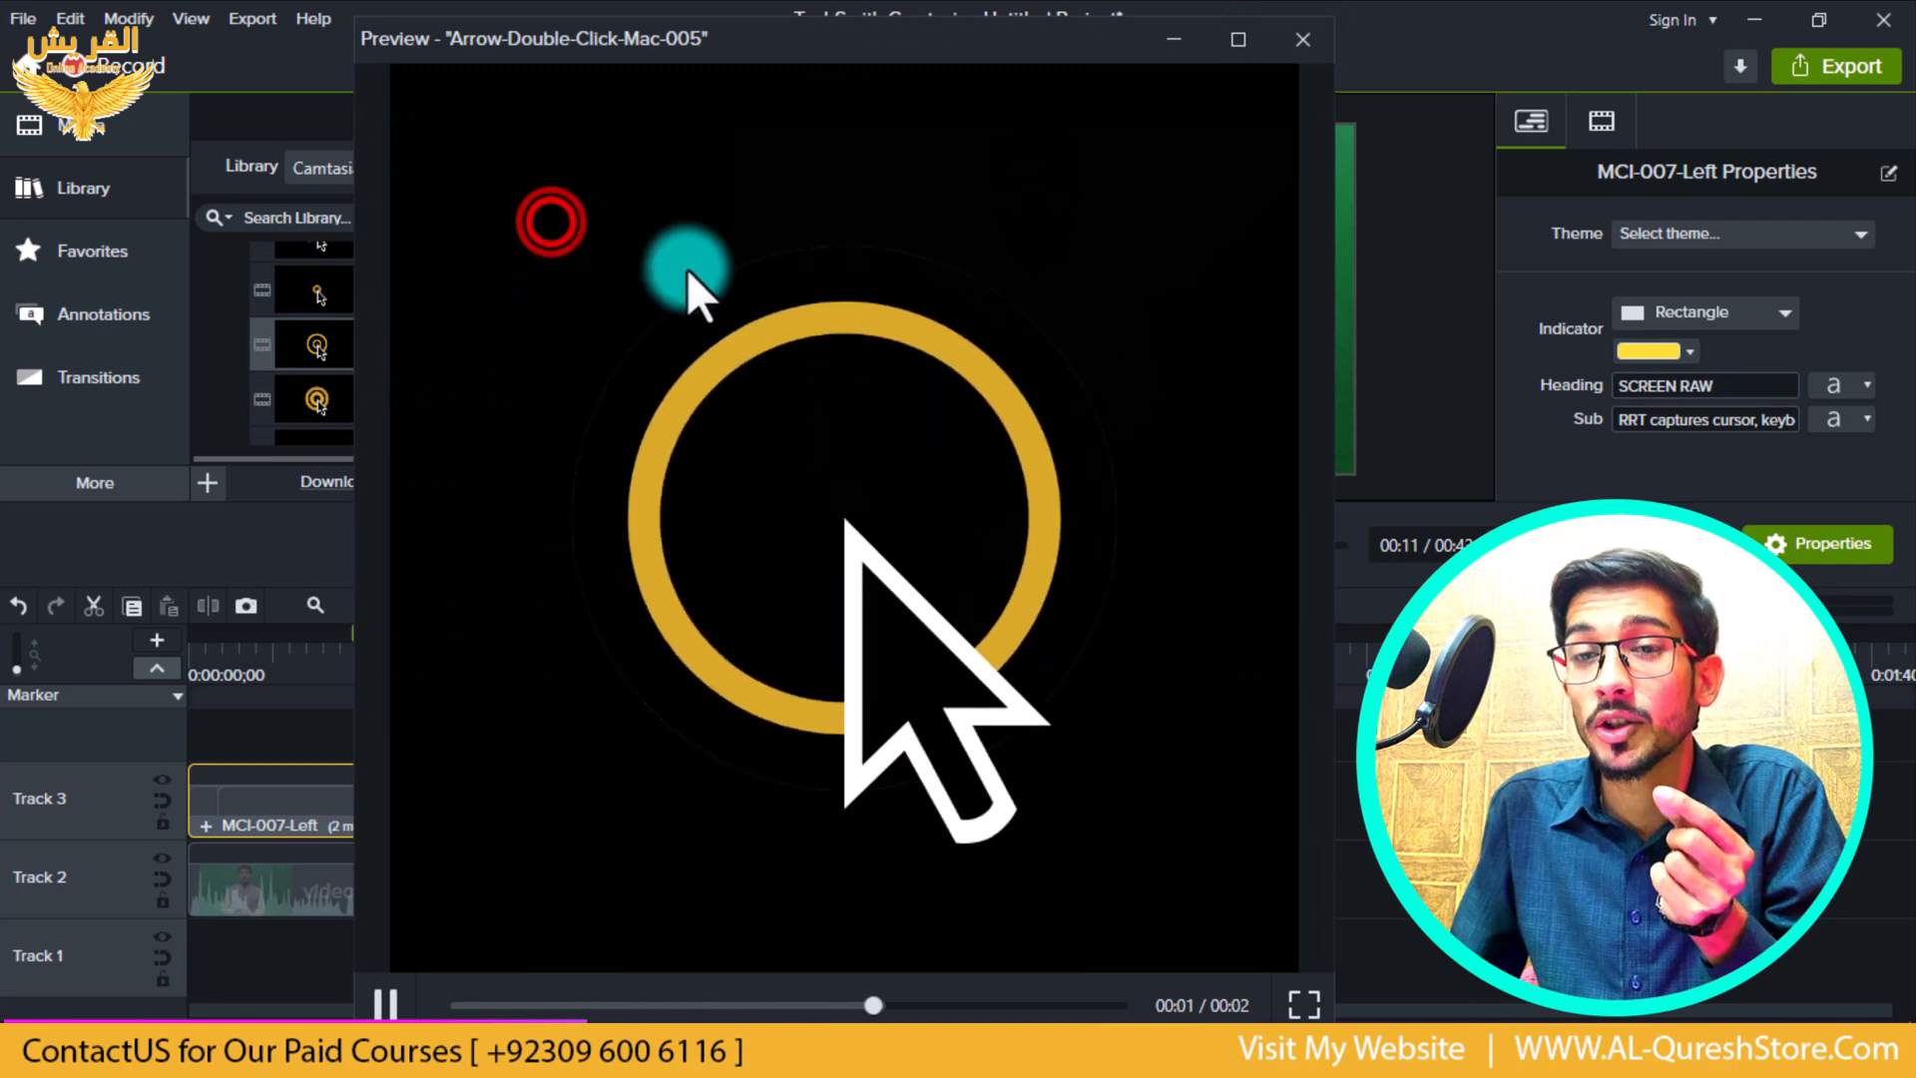
left_click(1303, 40)
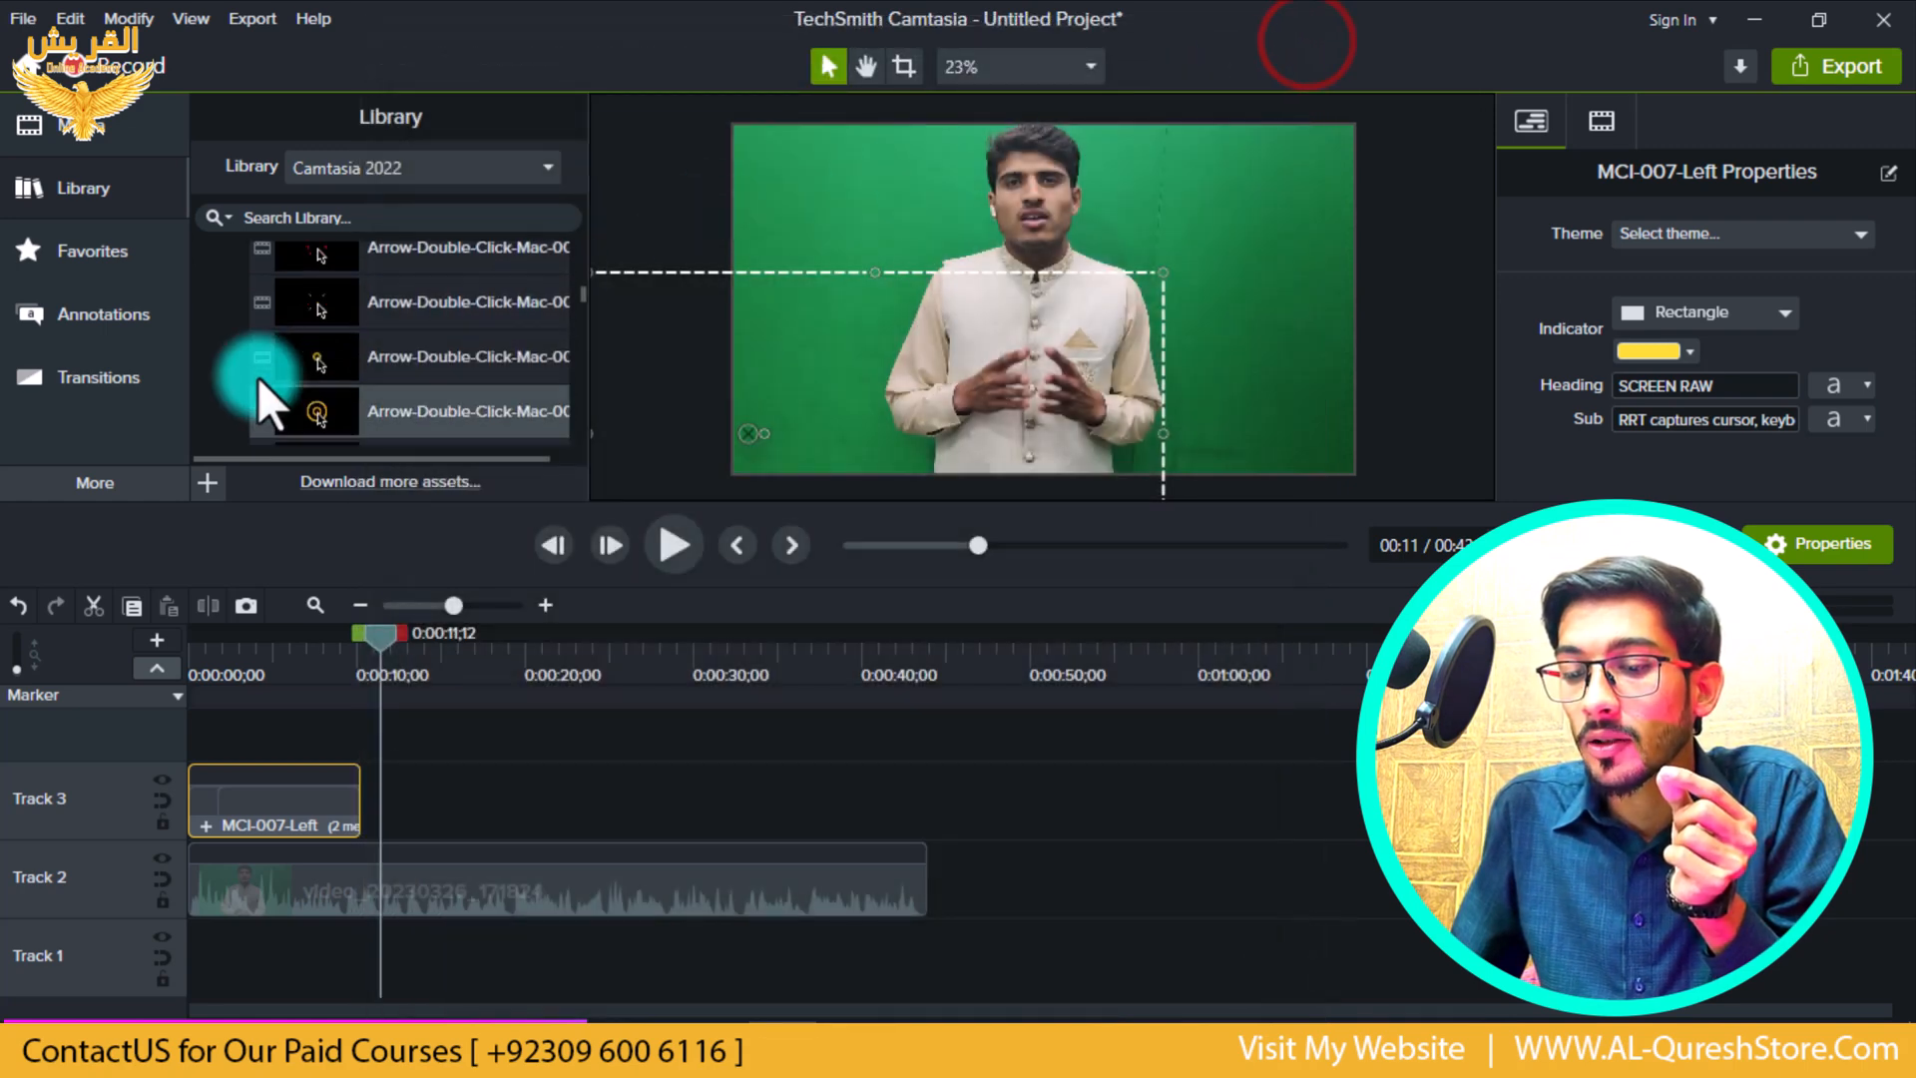
scroll(257, 376, "up", 2)
left_click(240, 342)
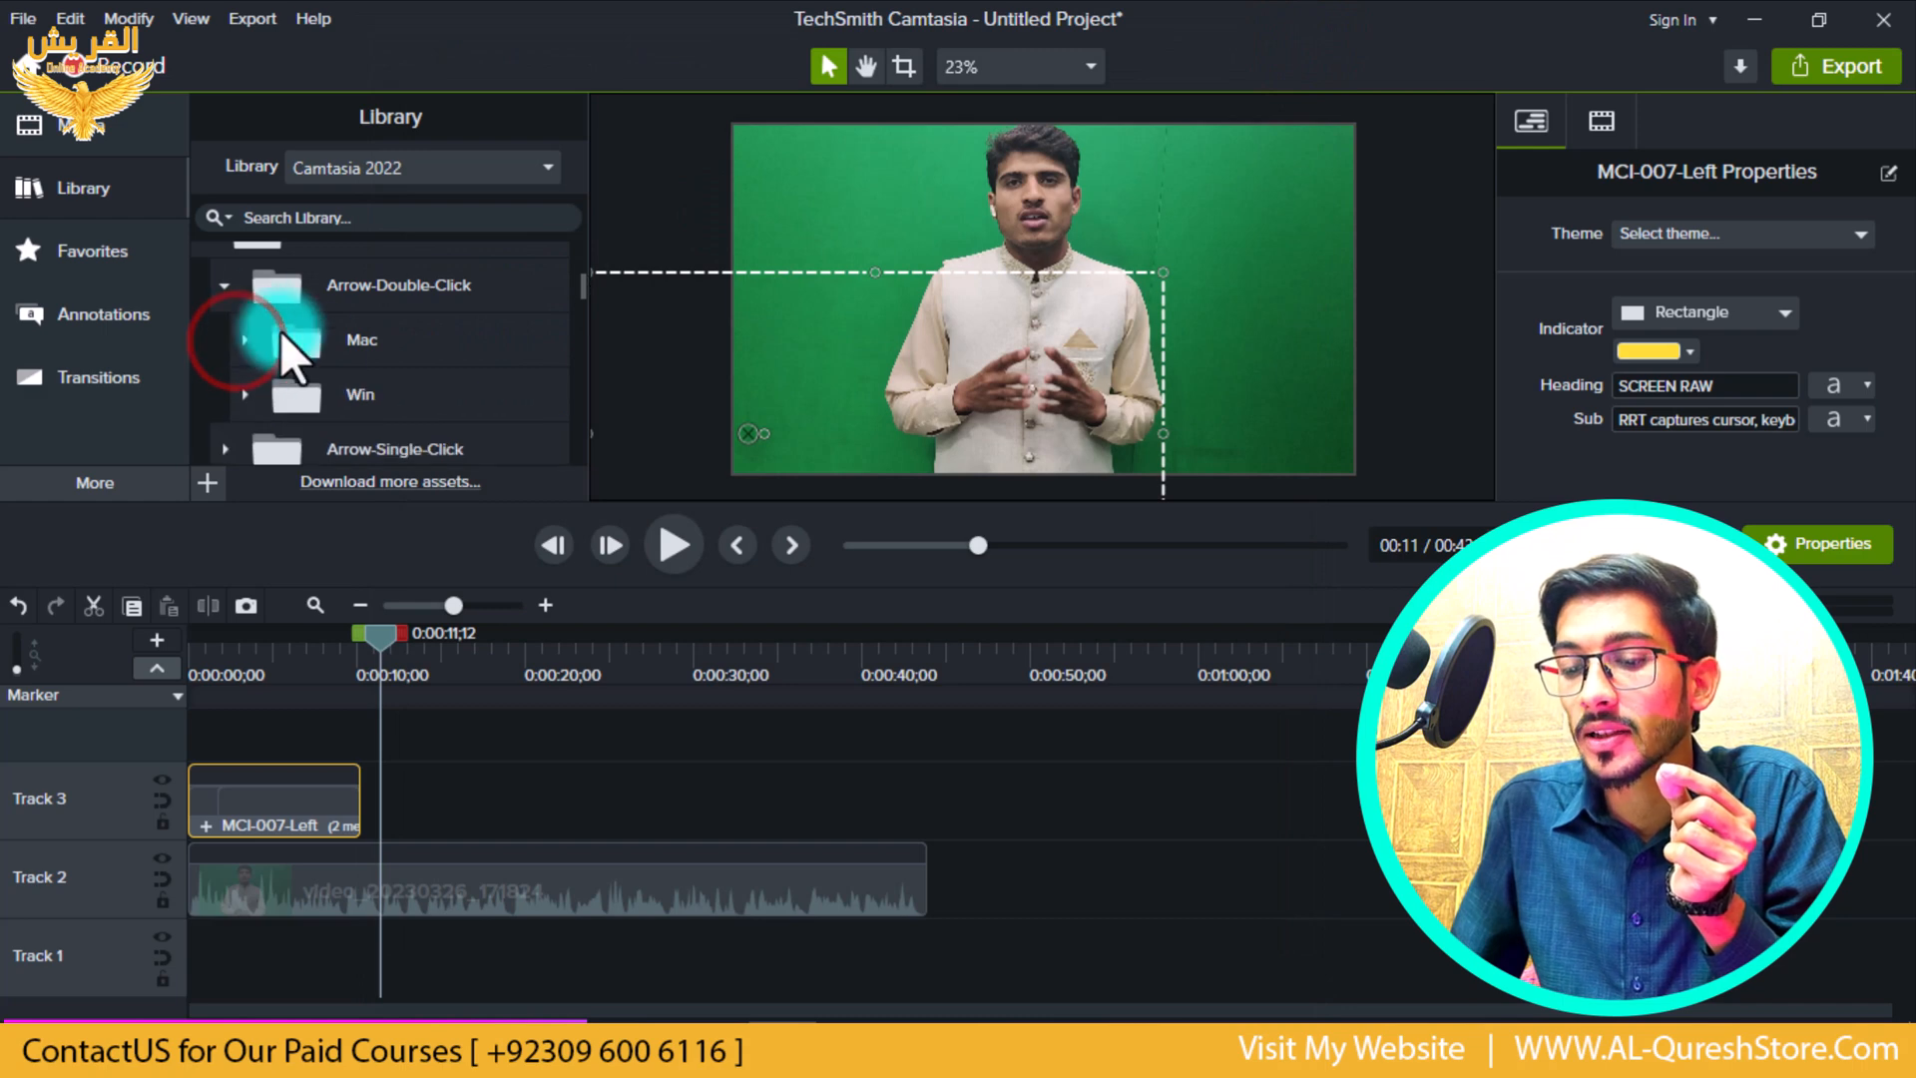
- Open the Win subfolder of Arrow-Double-Click, preview the Arrow-Double-Click-Win-006 animation, and close the preview
scroll(299, 359, "down", 1)
left_click(242, 326)
scroll(328, 381, "down", 1)
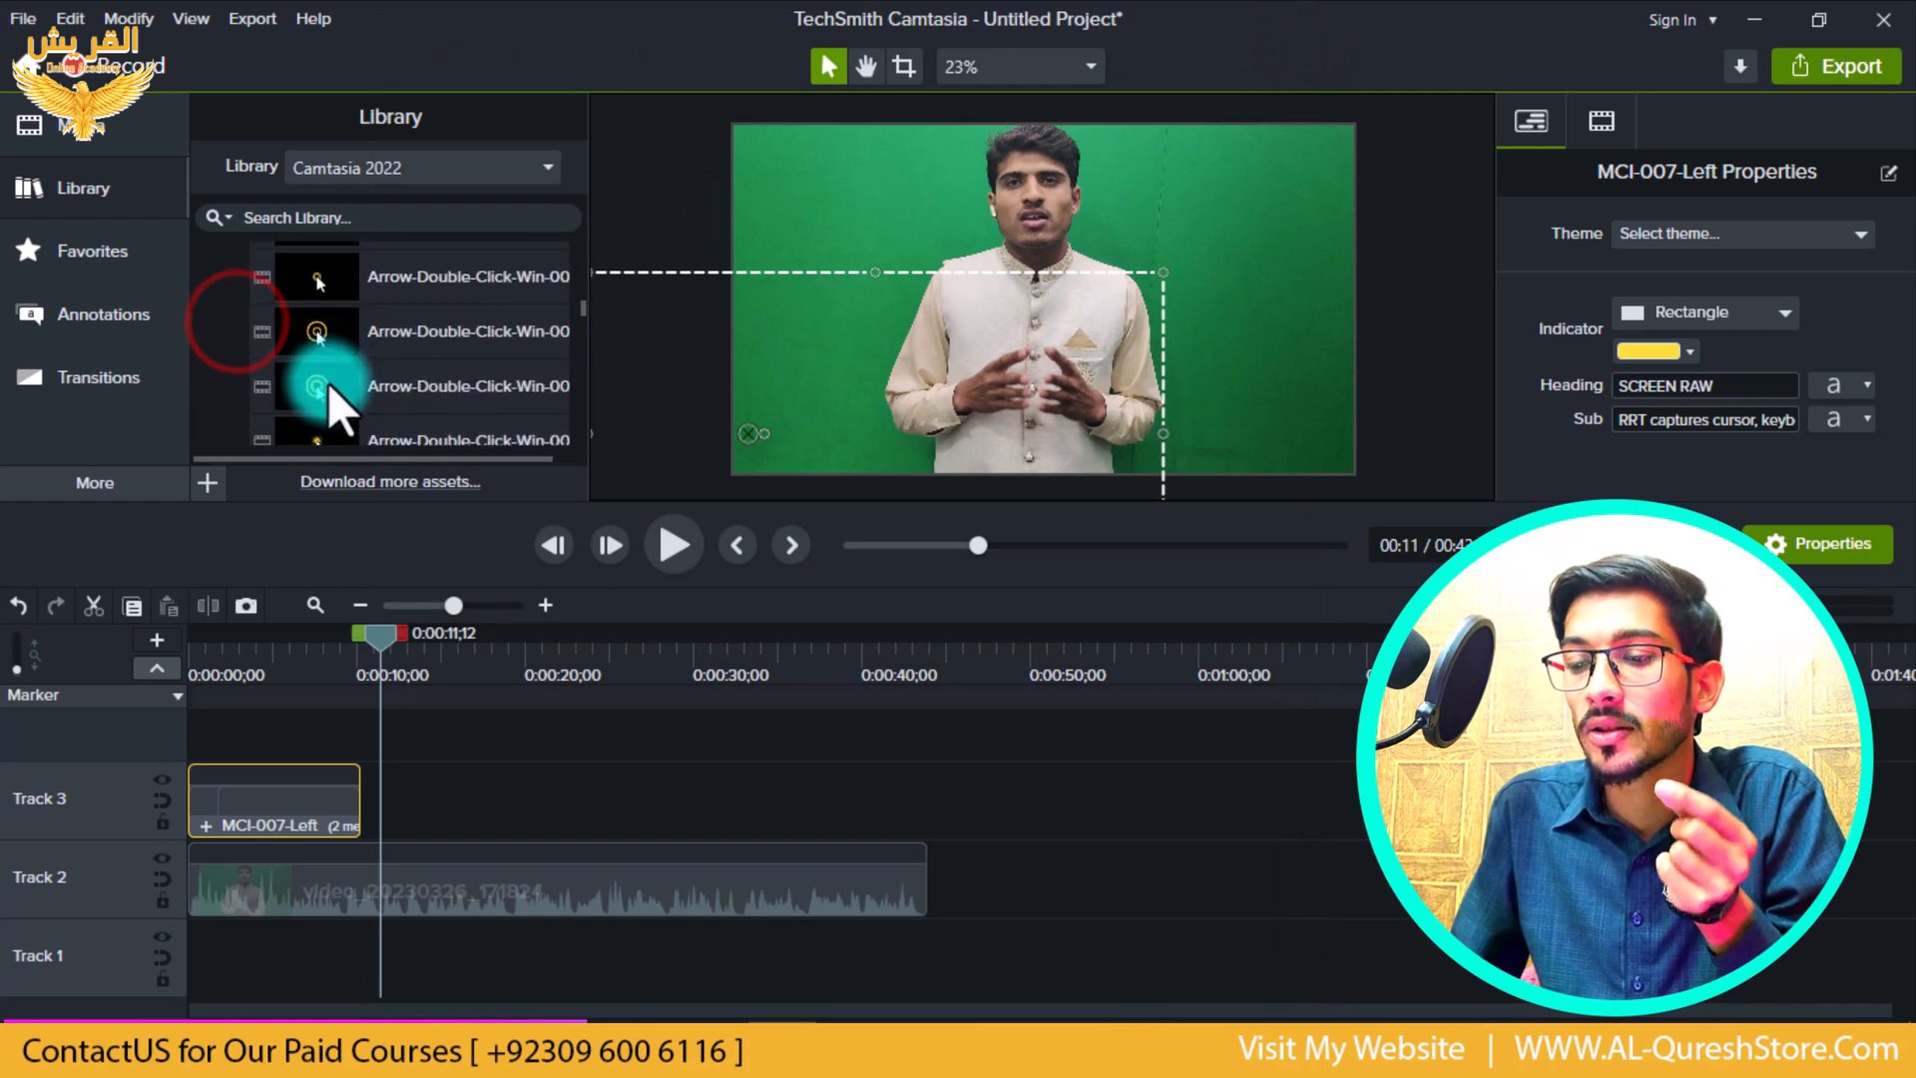
double_click(321, 368)
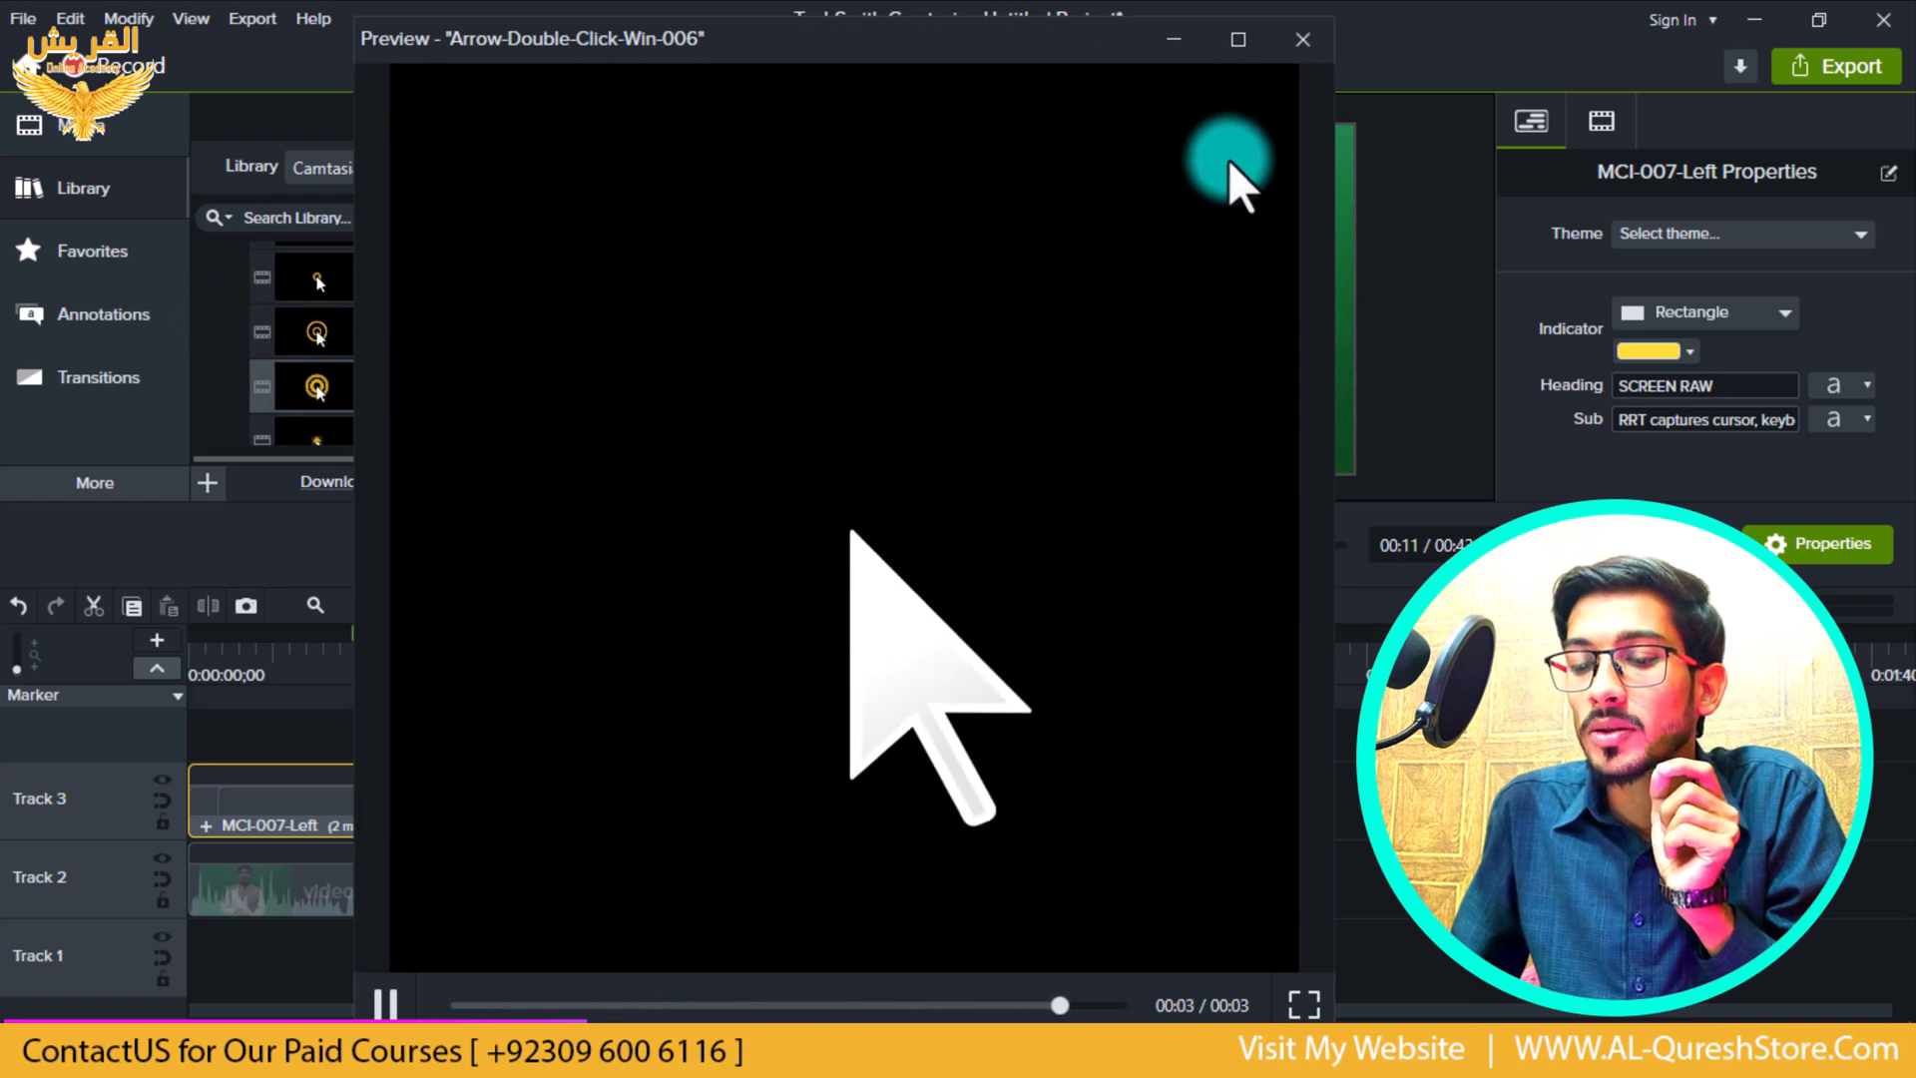
left_click(1297, 42)
scroll(375, 357, "up", 2)
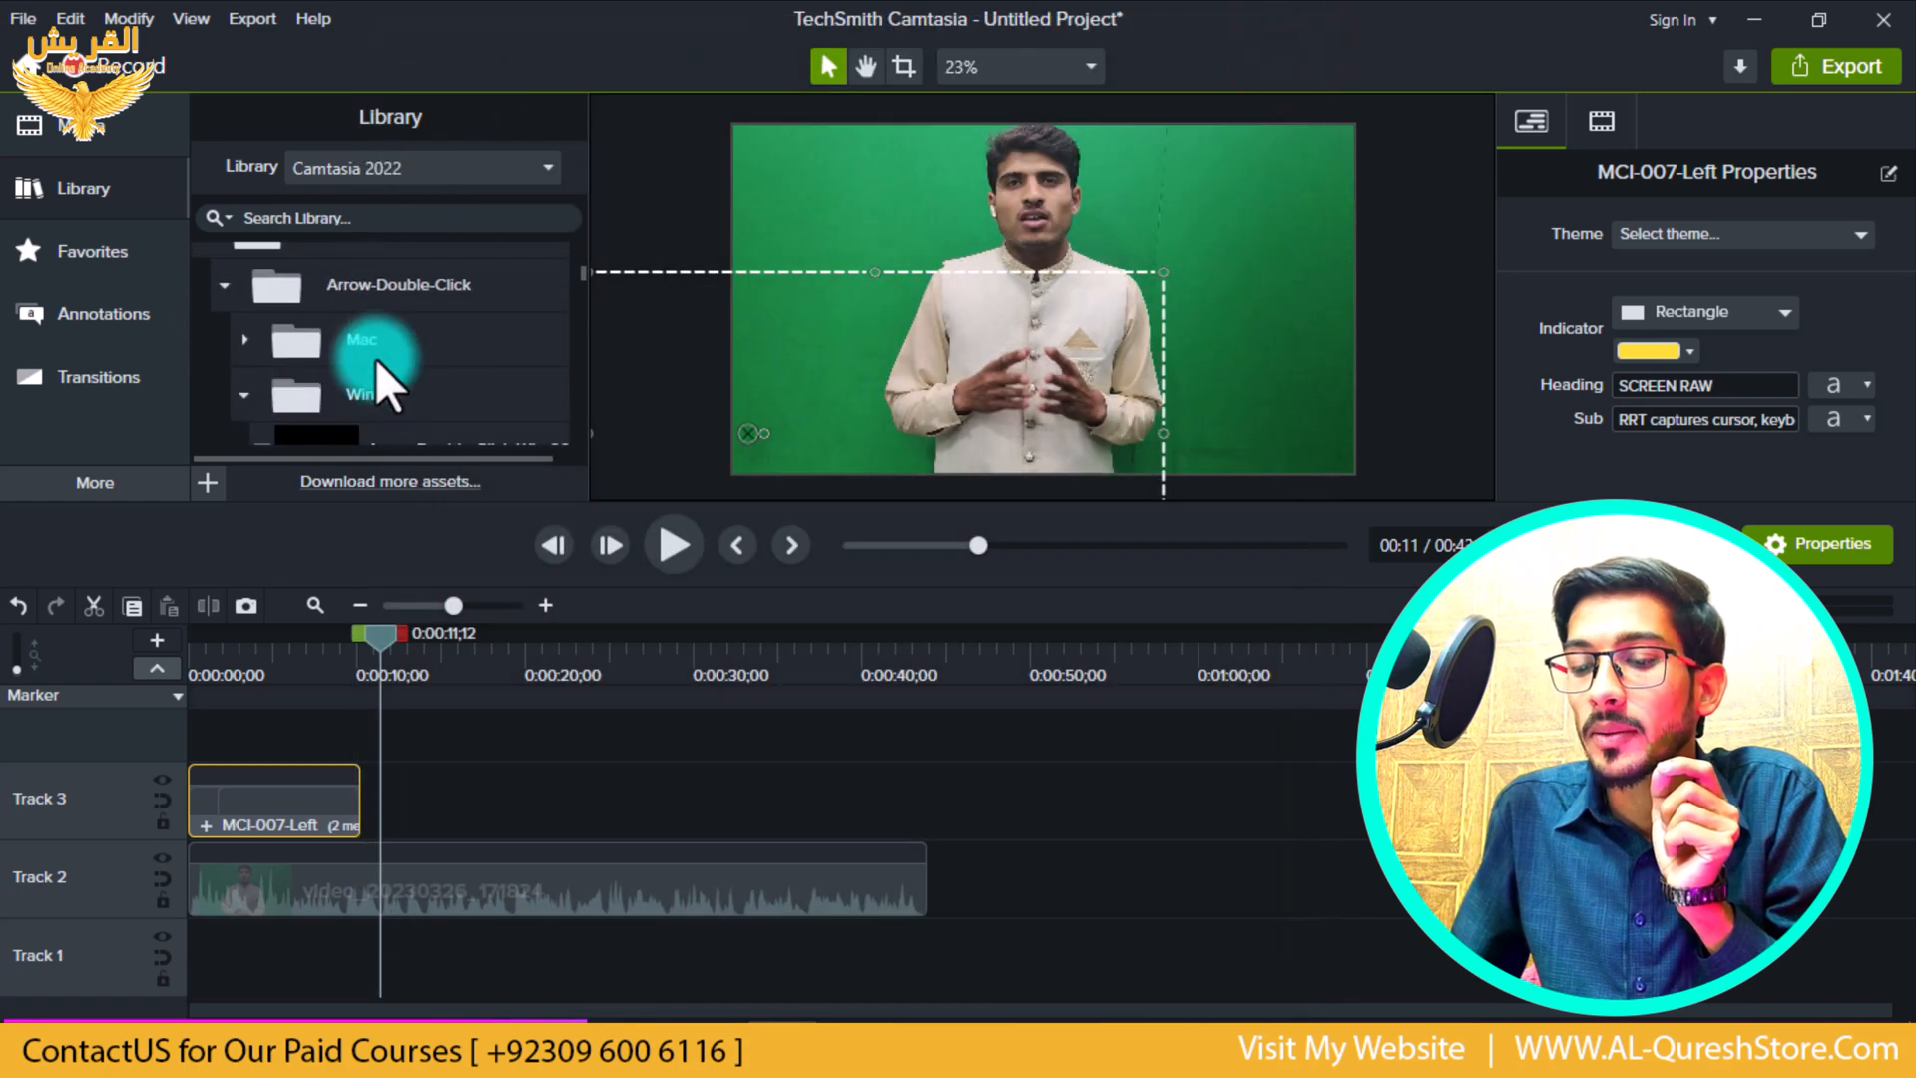
- Collapse the Win subfolder and the Arrow-Double-Click folder, and expand the Arrow-Single-Click folder
left_click(241, 382)
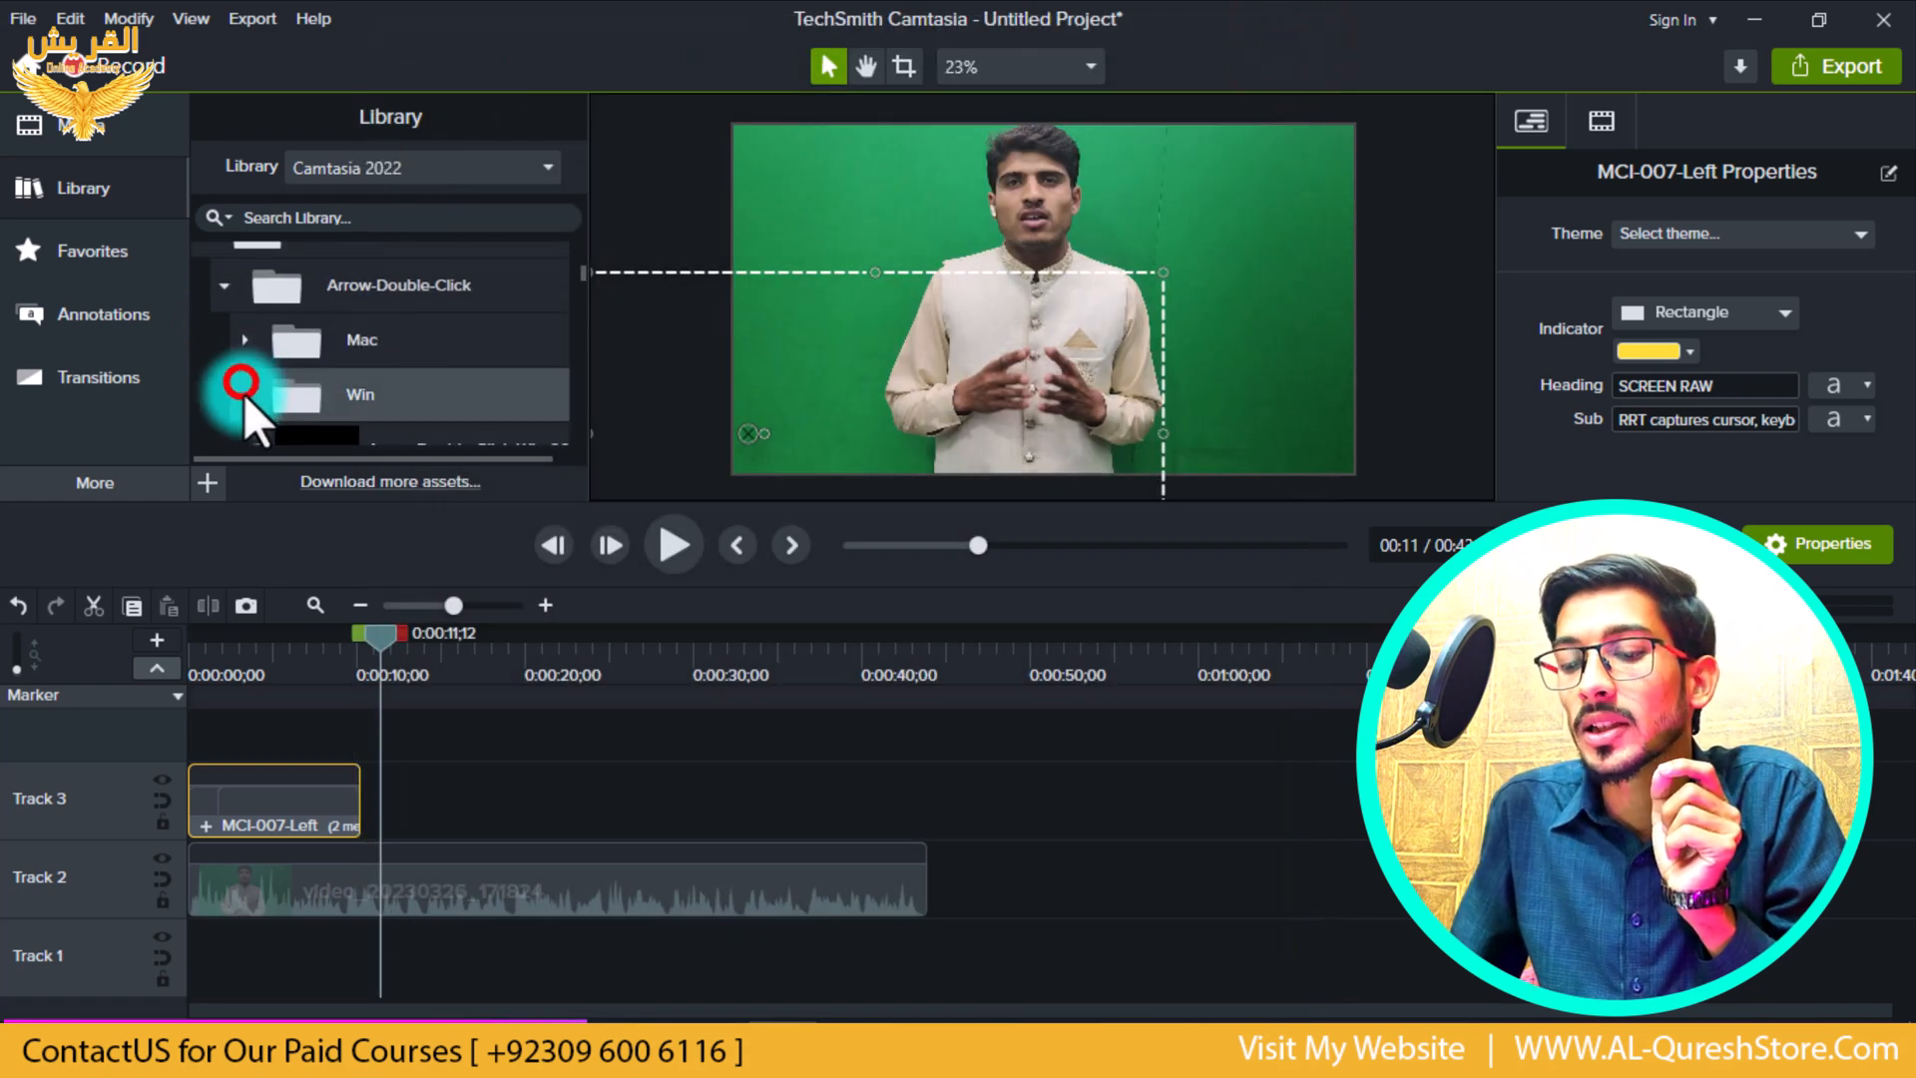
left_click(222, 278)
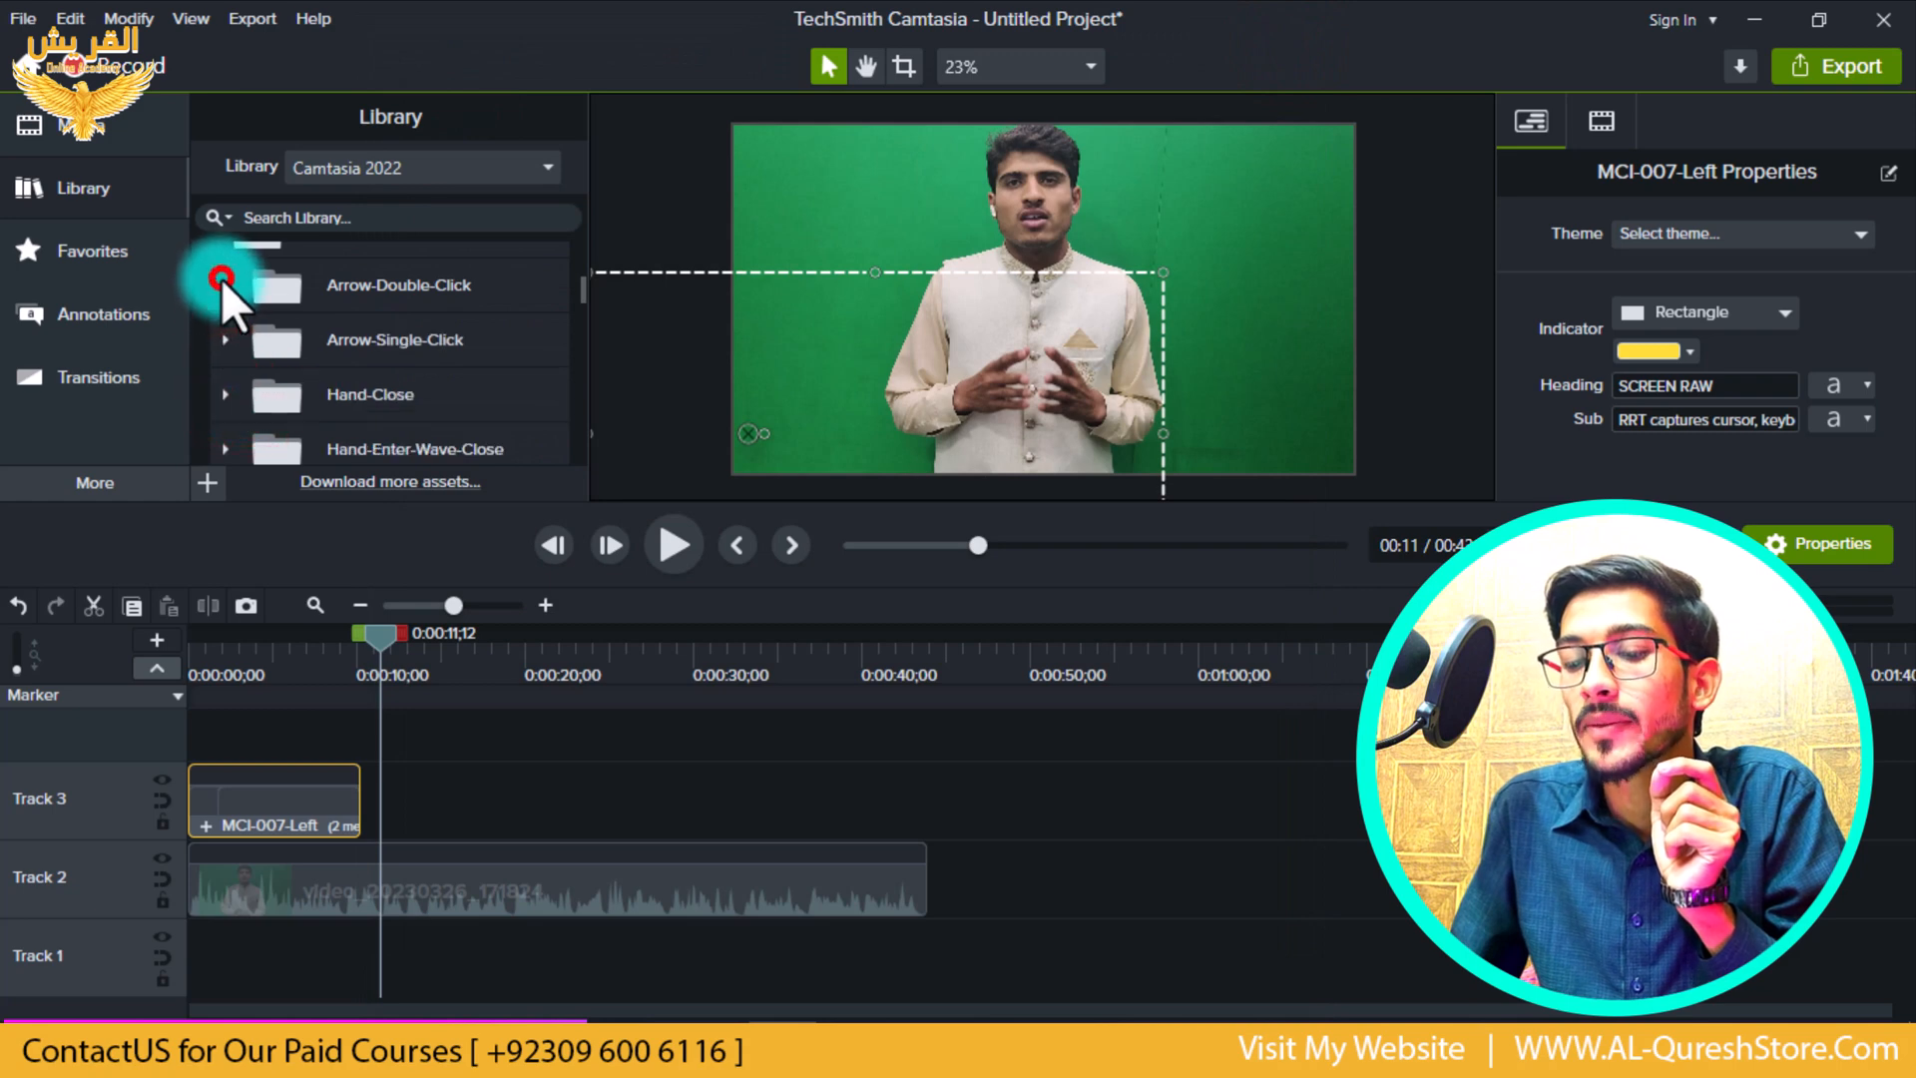
left_click(229, 339)
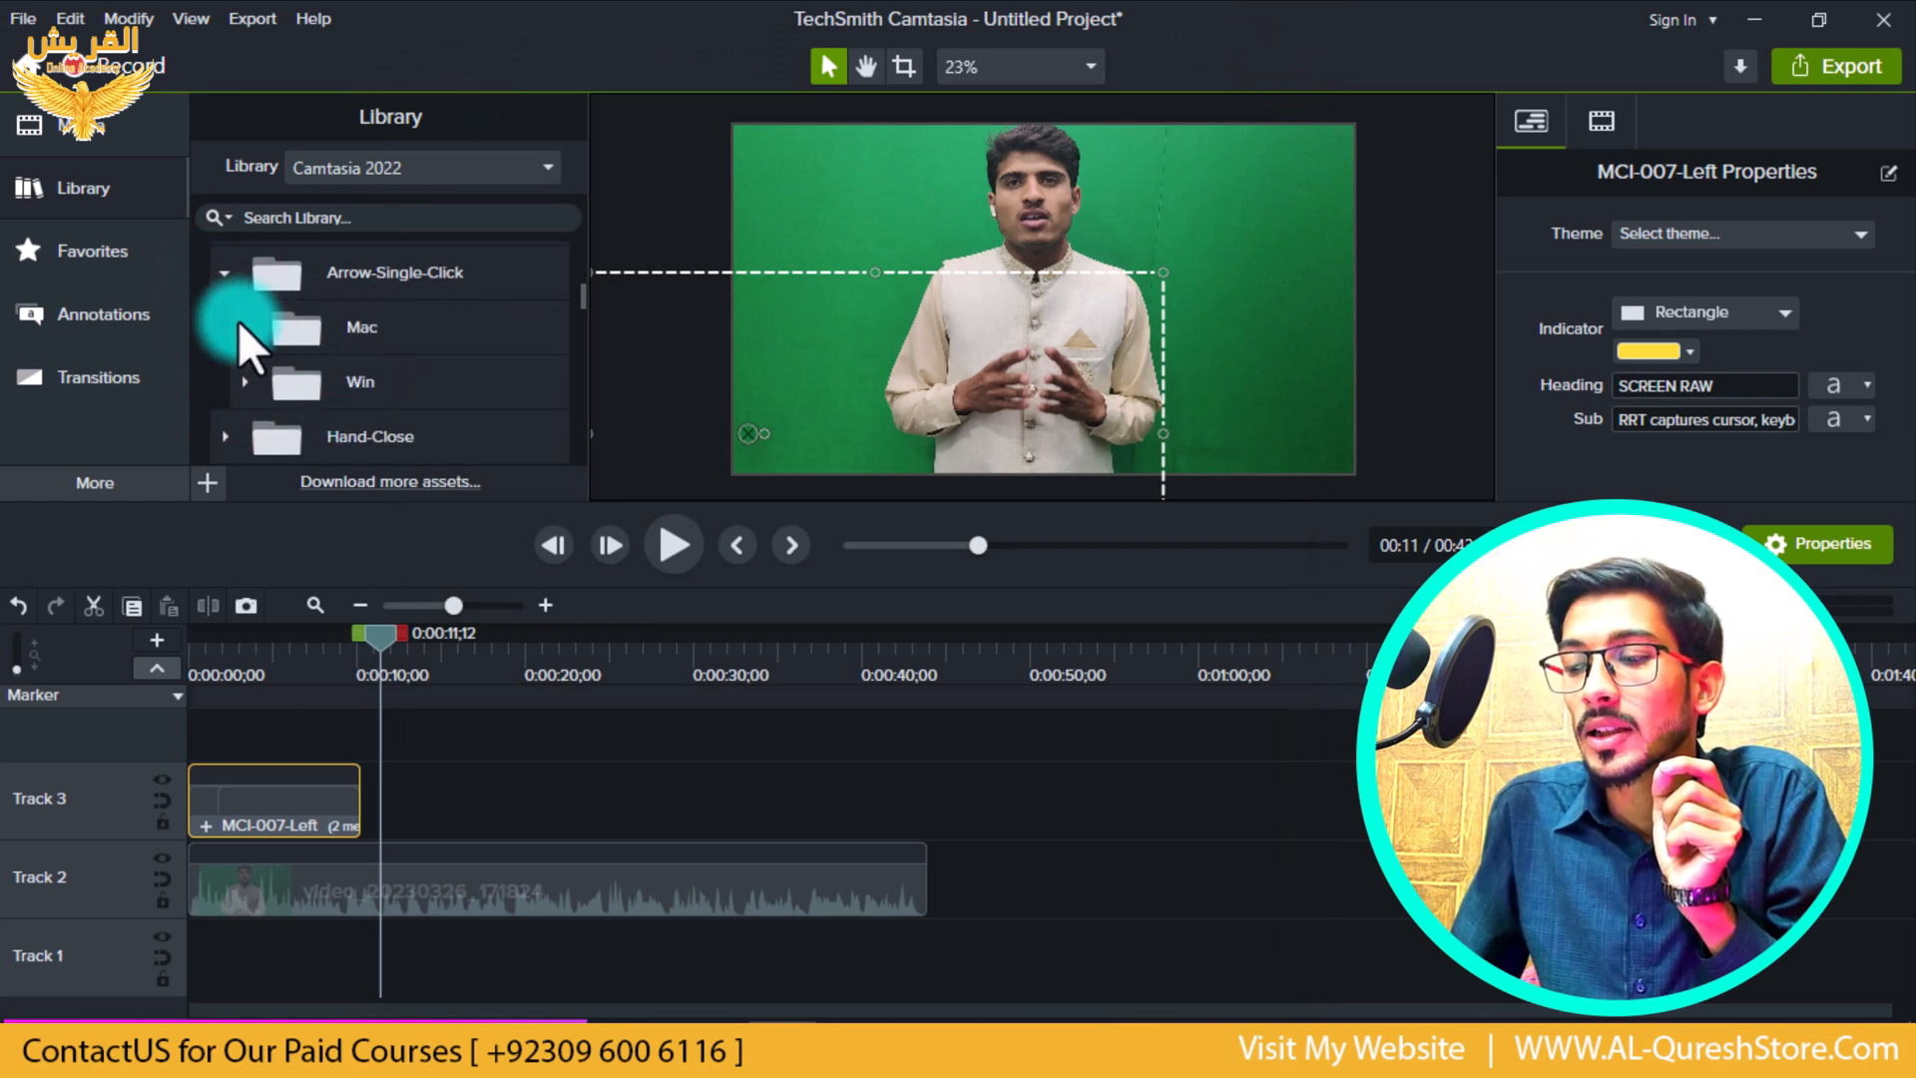
- Open the Mac subfolder of Arrow-Single-Click, preview the Arrow-Single-Click-Mac-003 animation, and close the preview
left_click(238, 321)
double_click(331, 341)
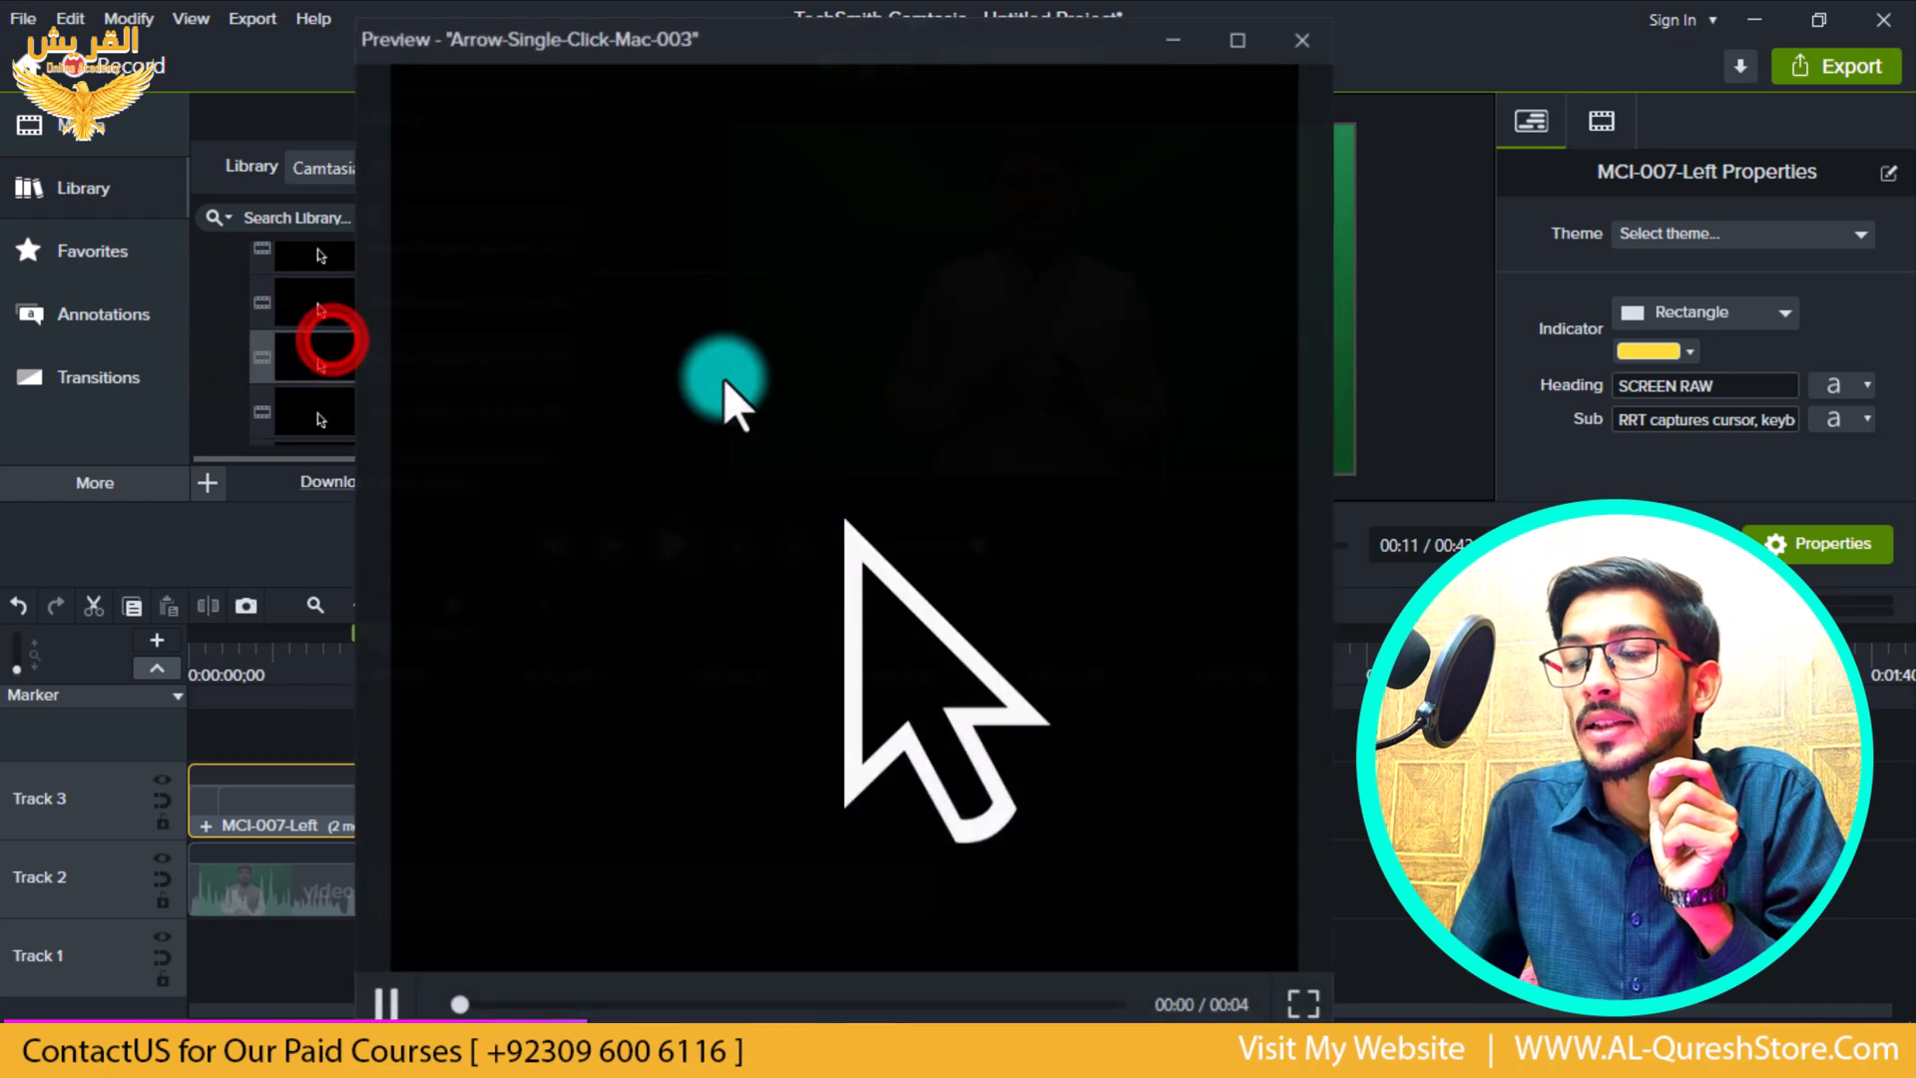
left_click(1302, 40)
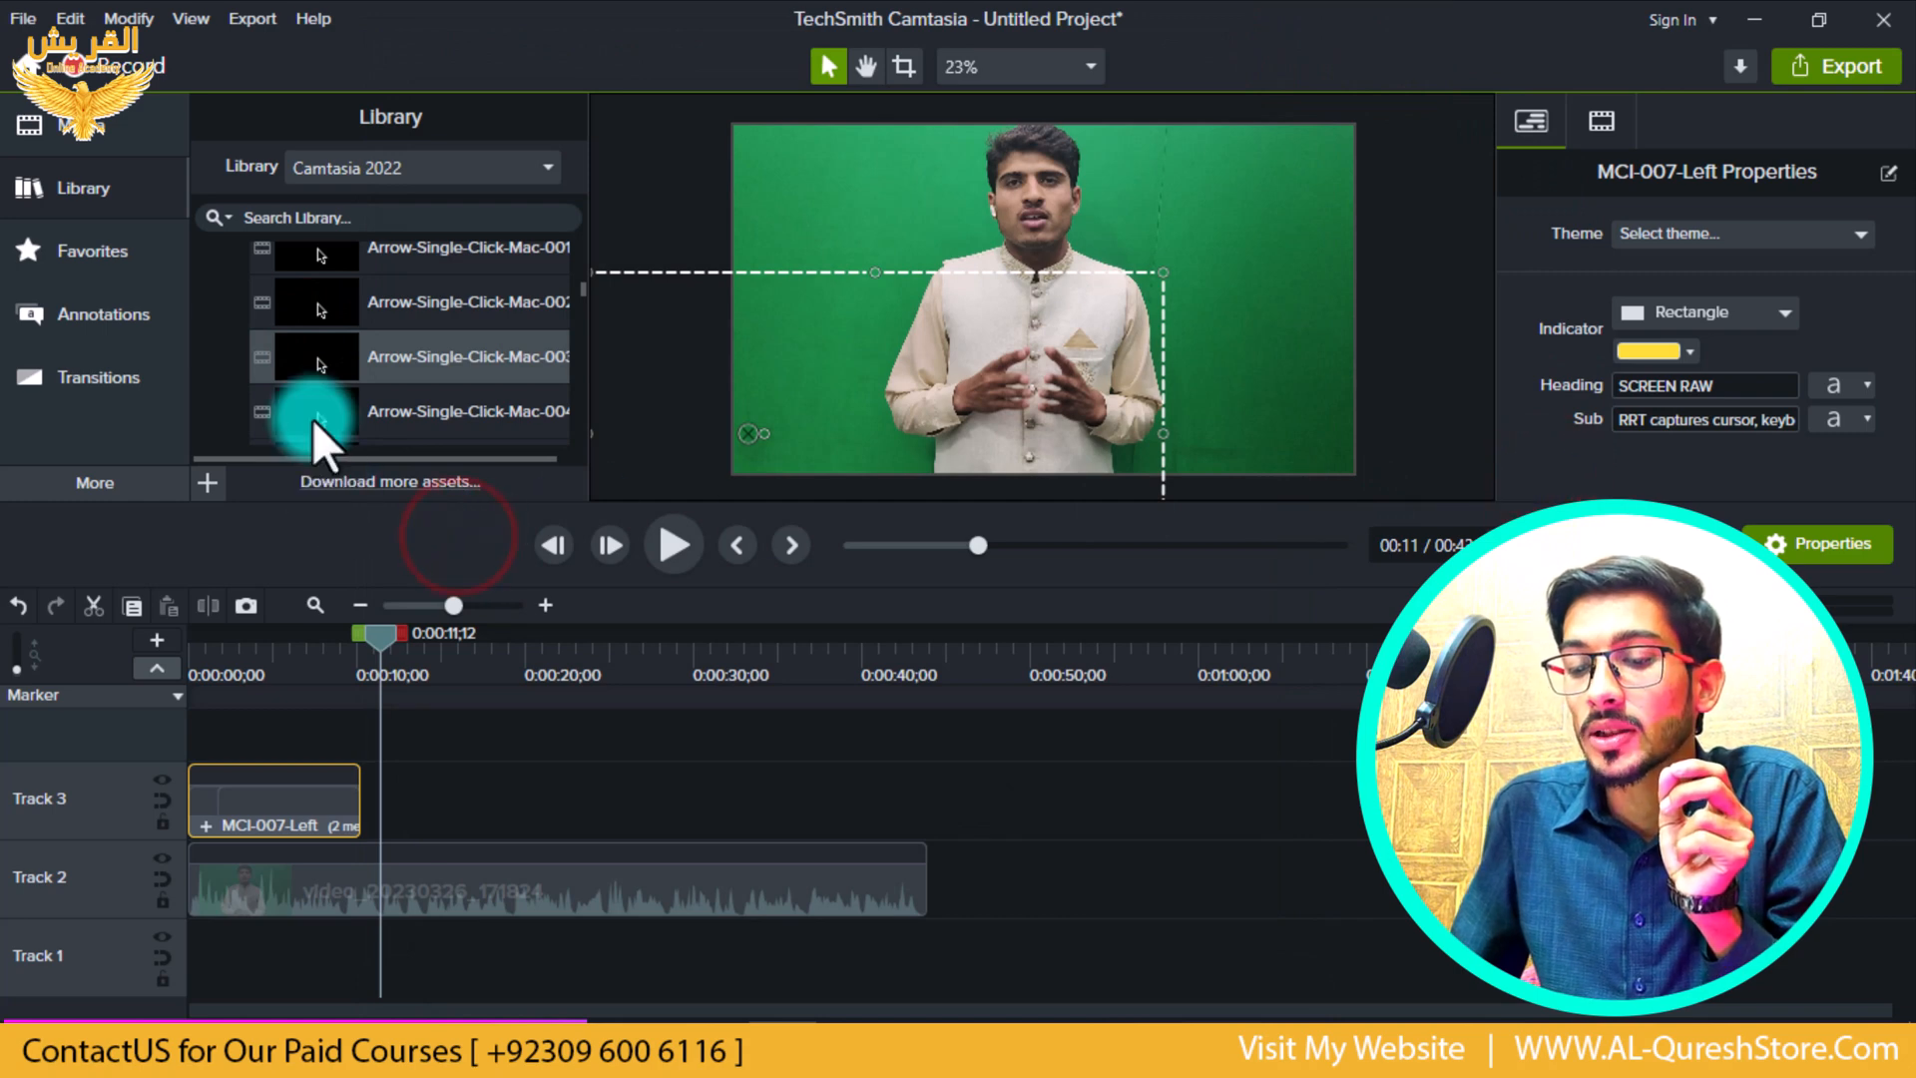
- Collapse the Mac subfolder and the Arrow-Single-Click folder
scroll(317, 399, "up", 4)
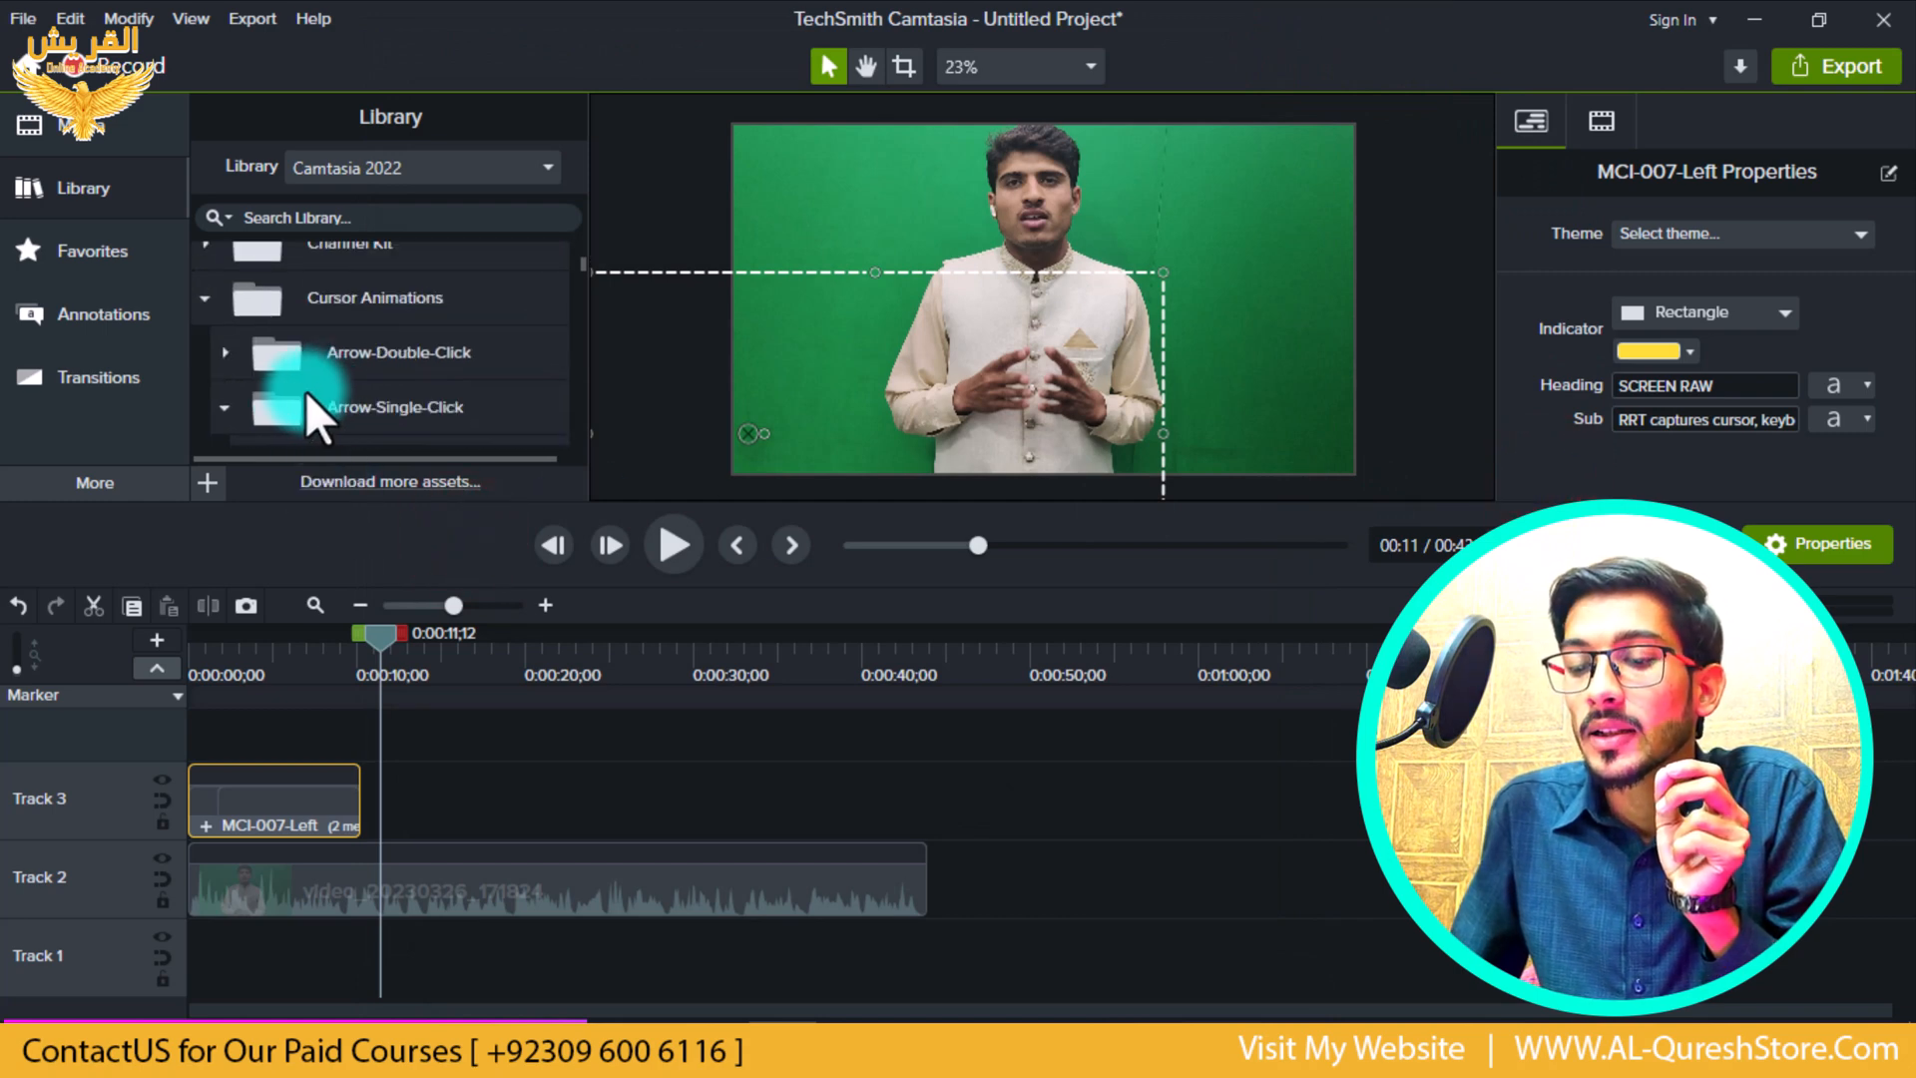
scroll(305, 393, "down", 1)
left_click(245, 397)
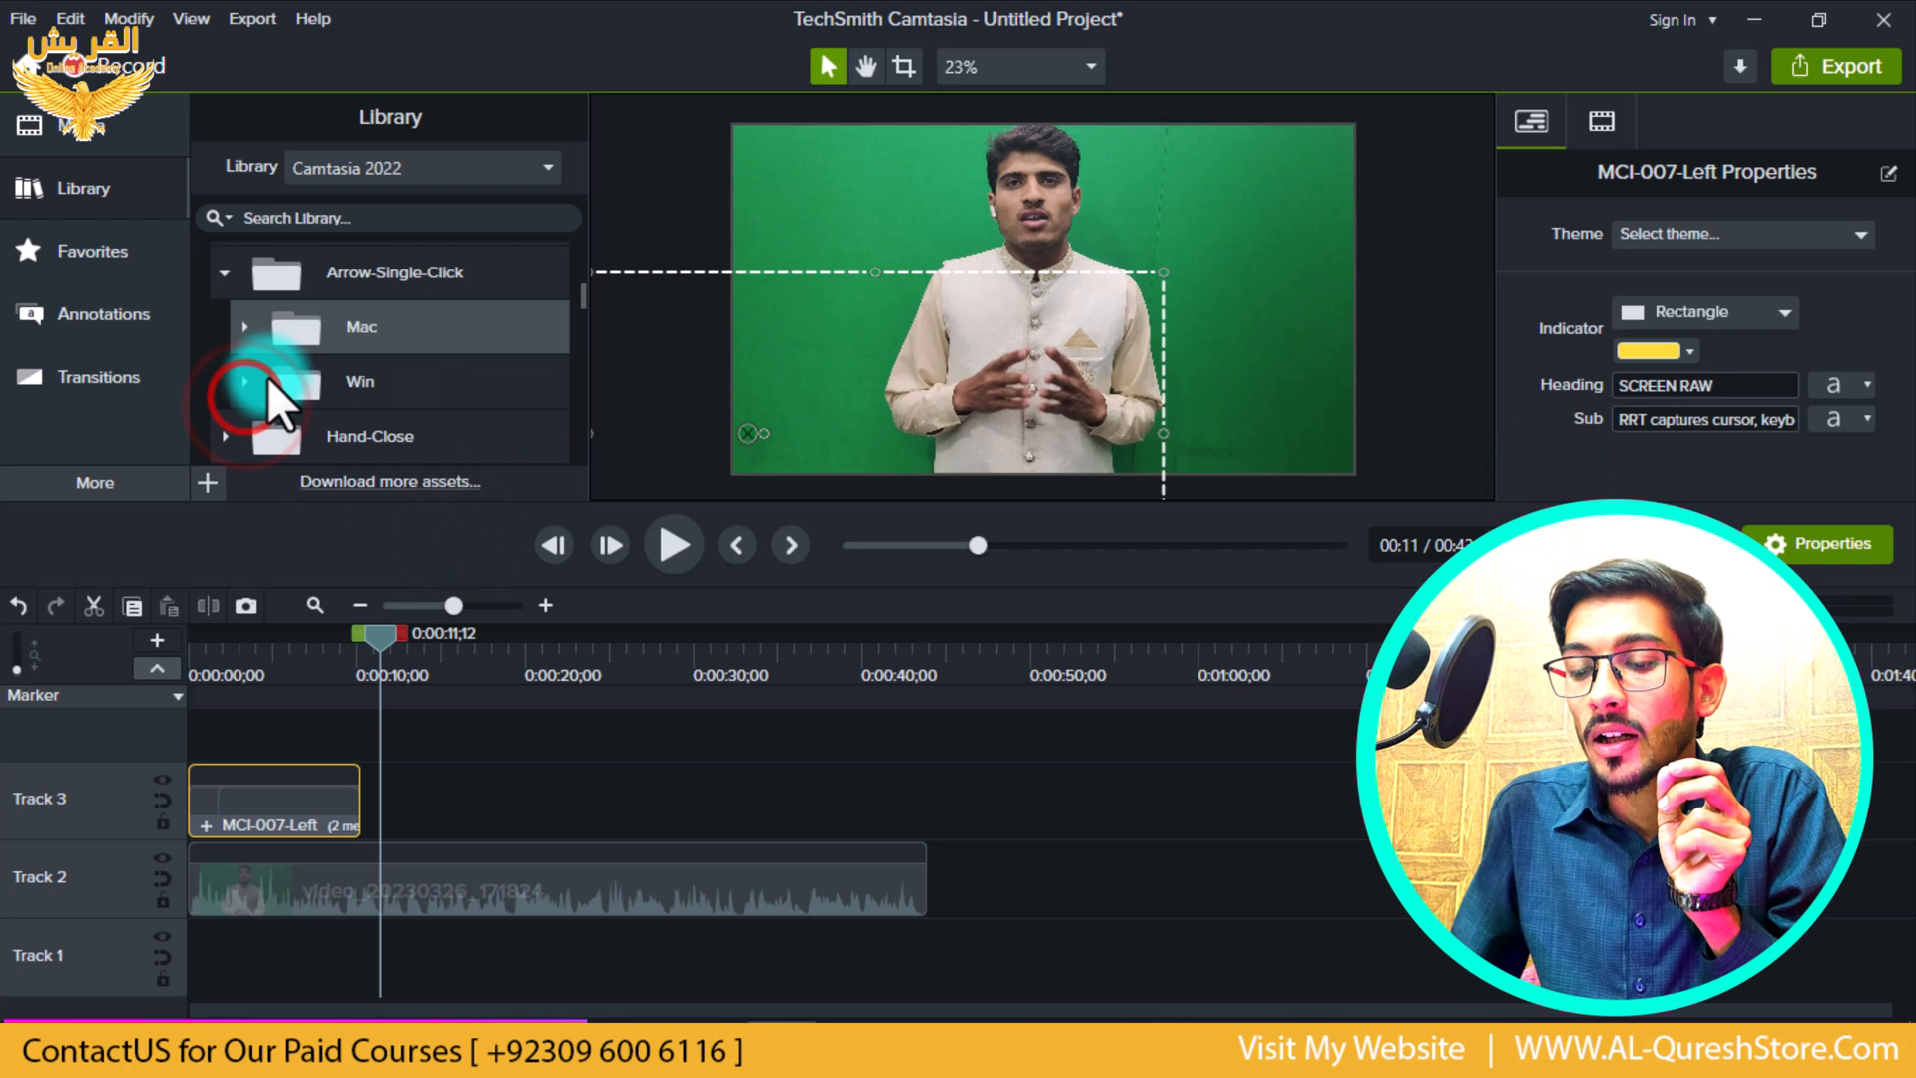
left_click(227, 265)
scroll(248, 312, "up", 1)
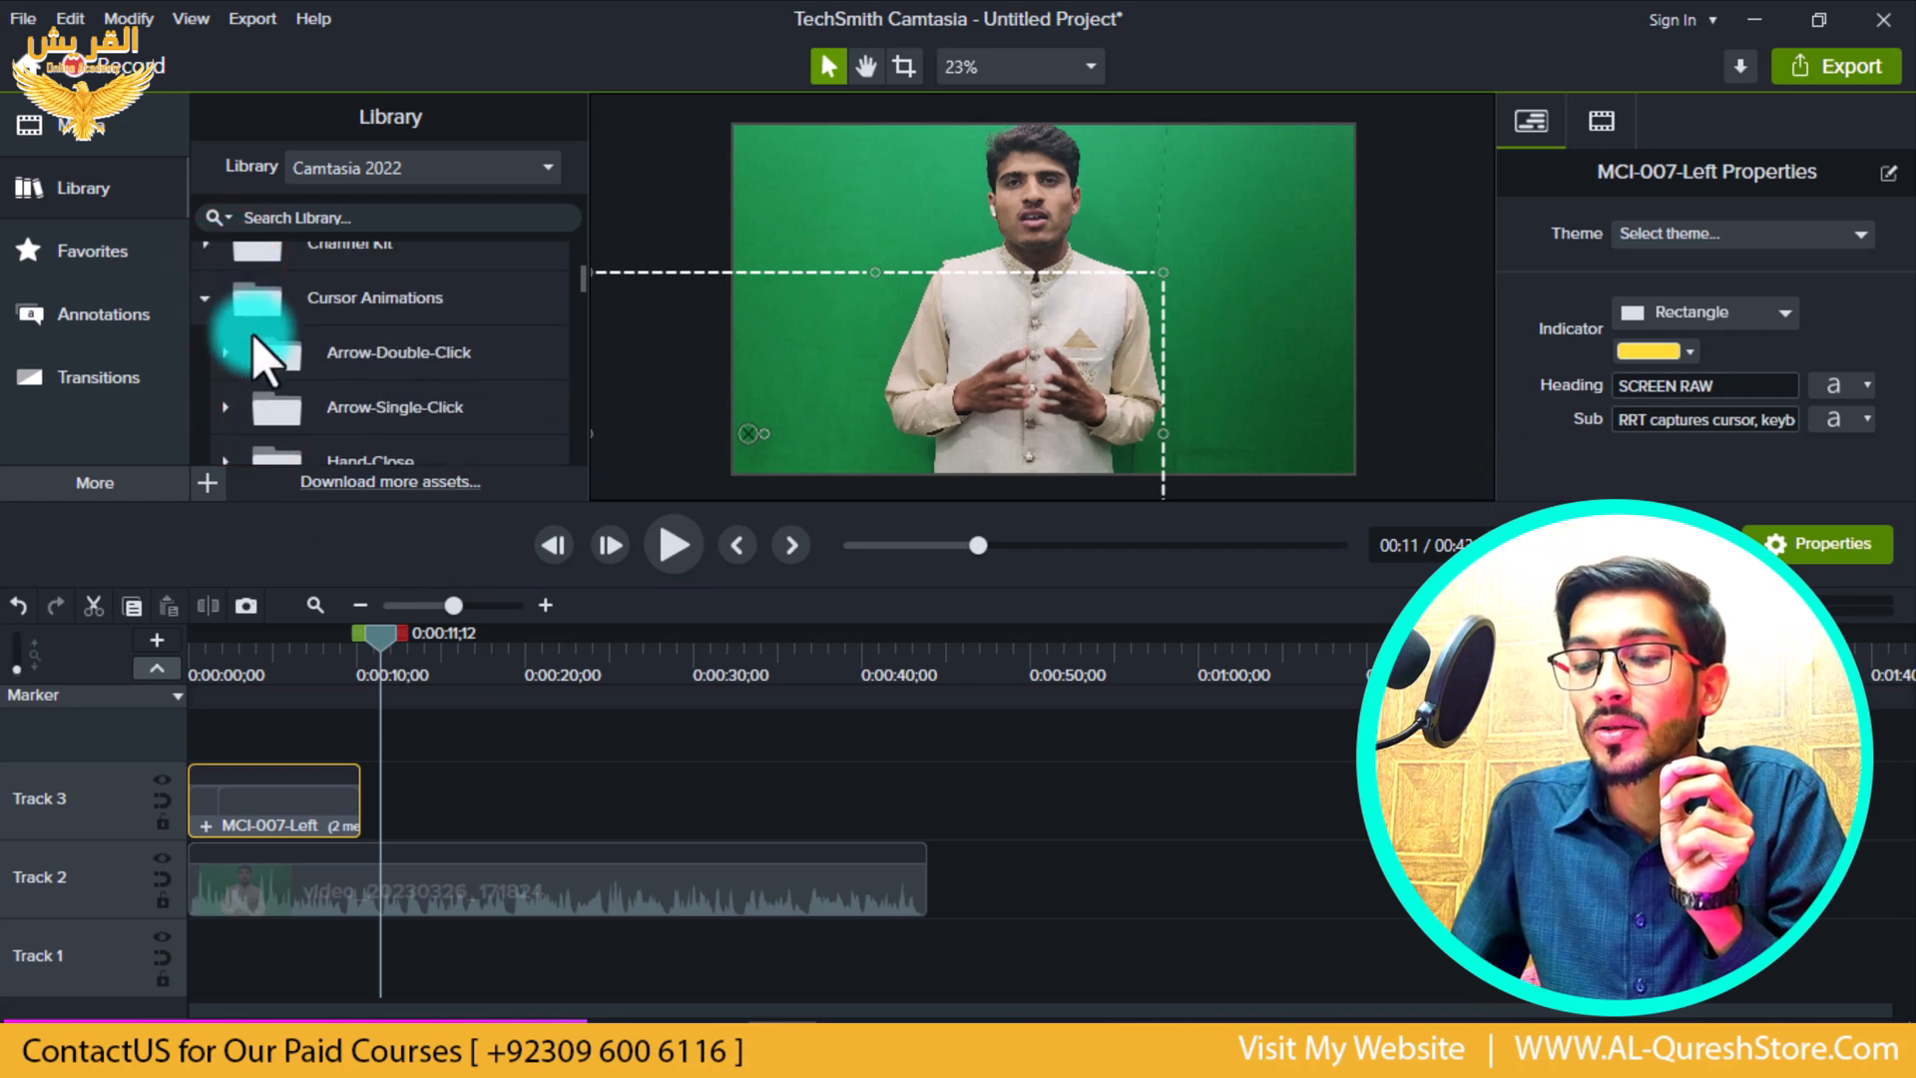
- Preview the Hand-Close-Win-B animation from the Hand-Close folder, close the preview, and collapse the folder
scroll(253, 335, "down", 3)
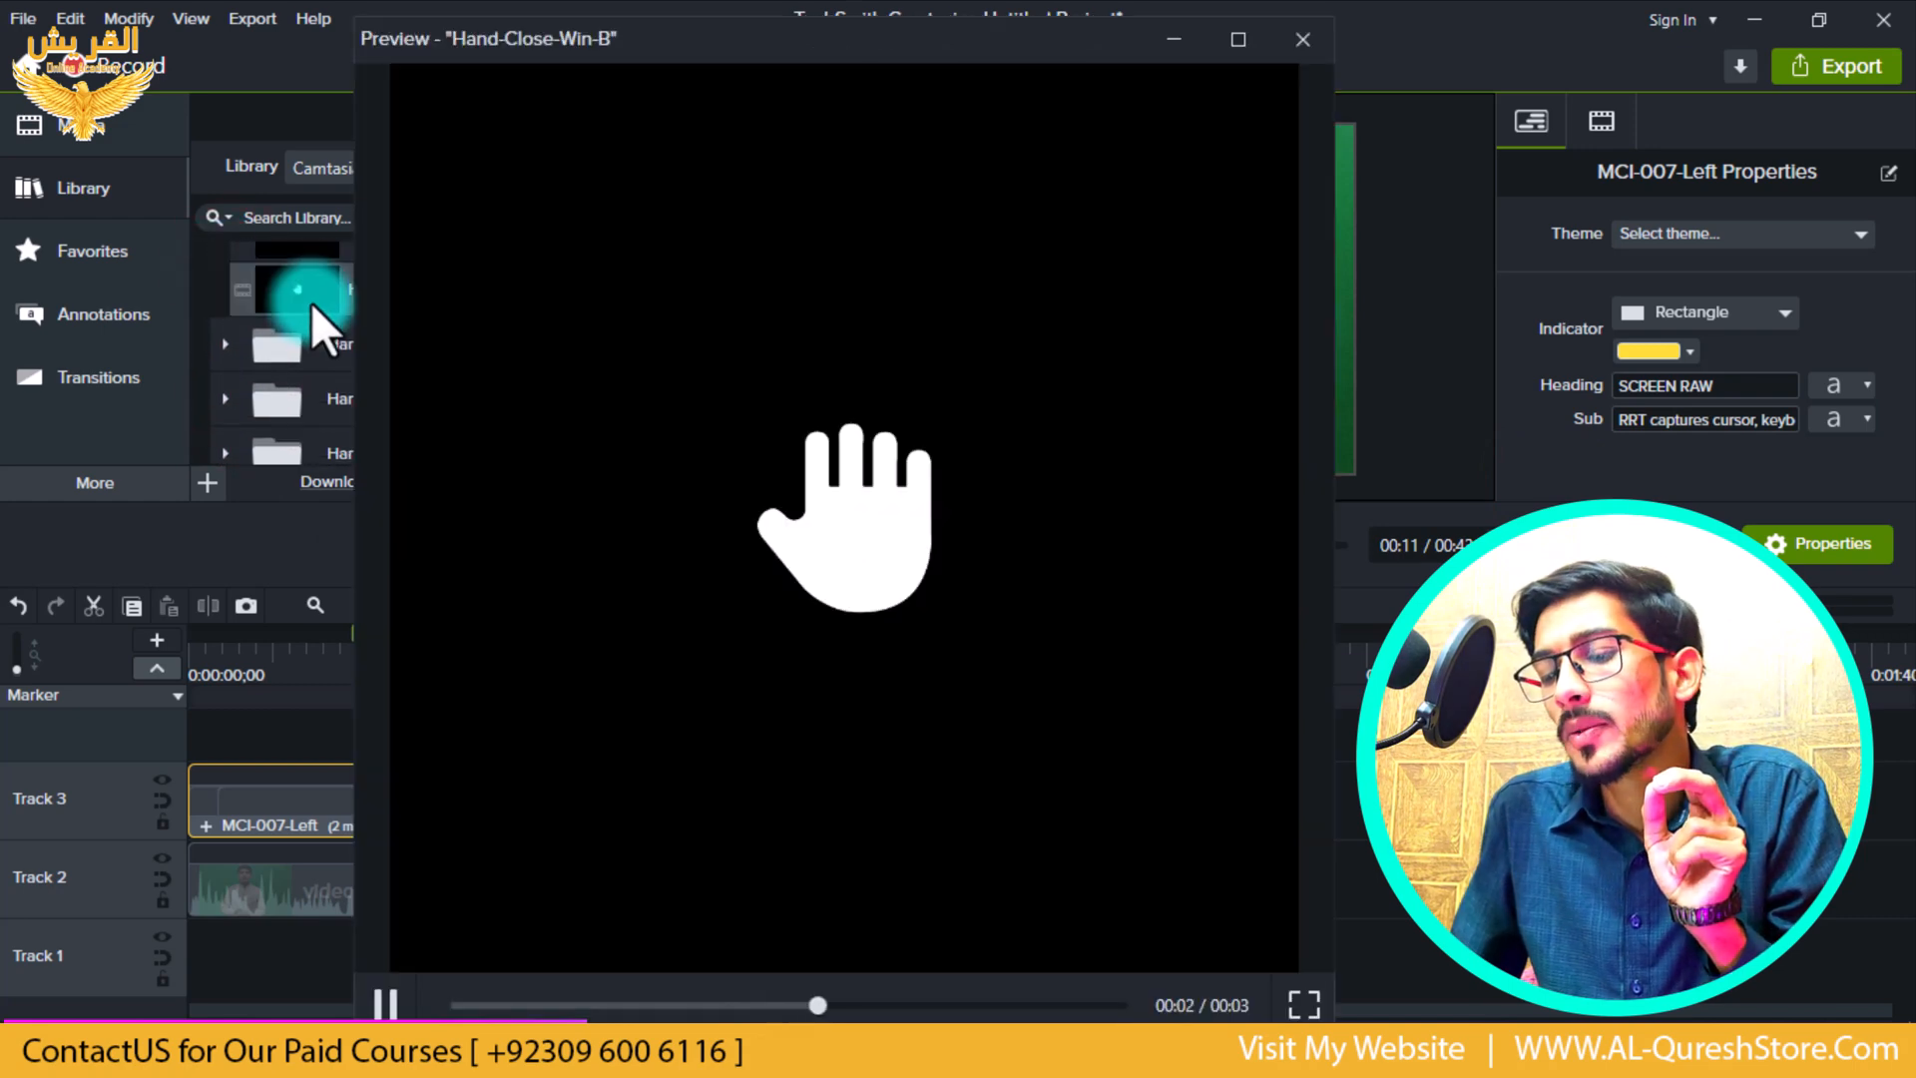
left_click(1300, 44)
scroll(463, 372, "up", 1)
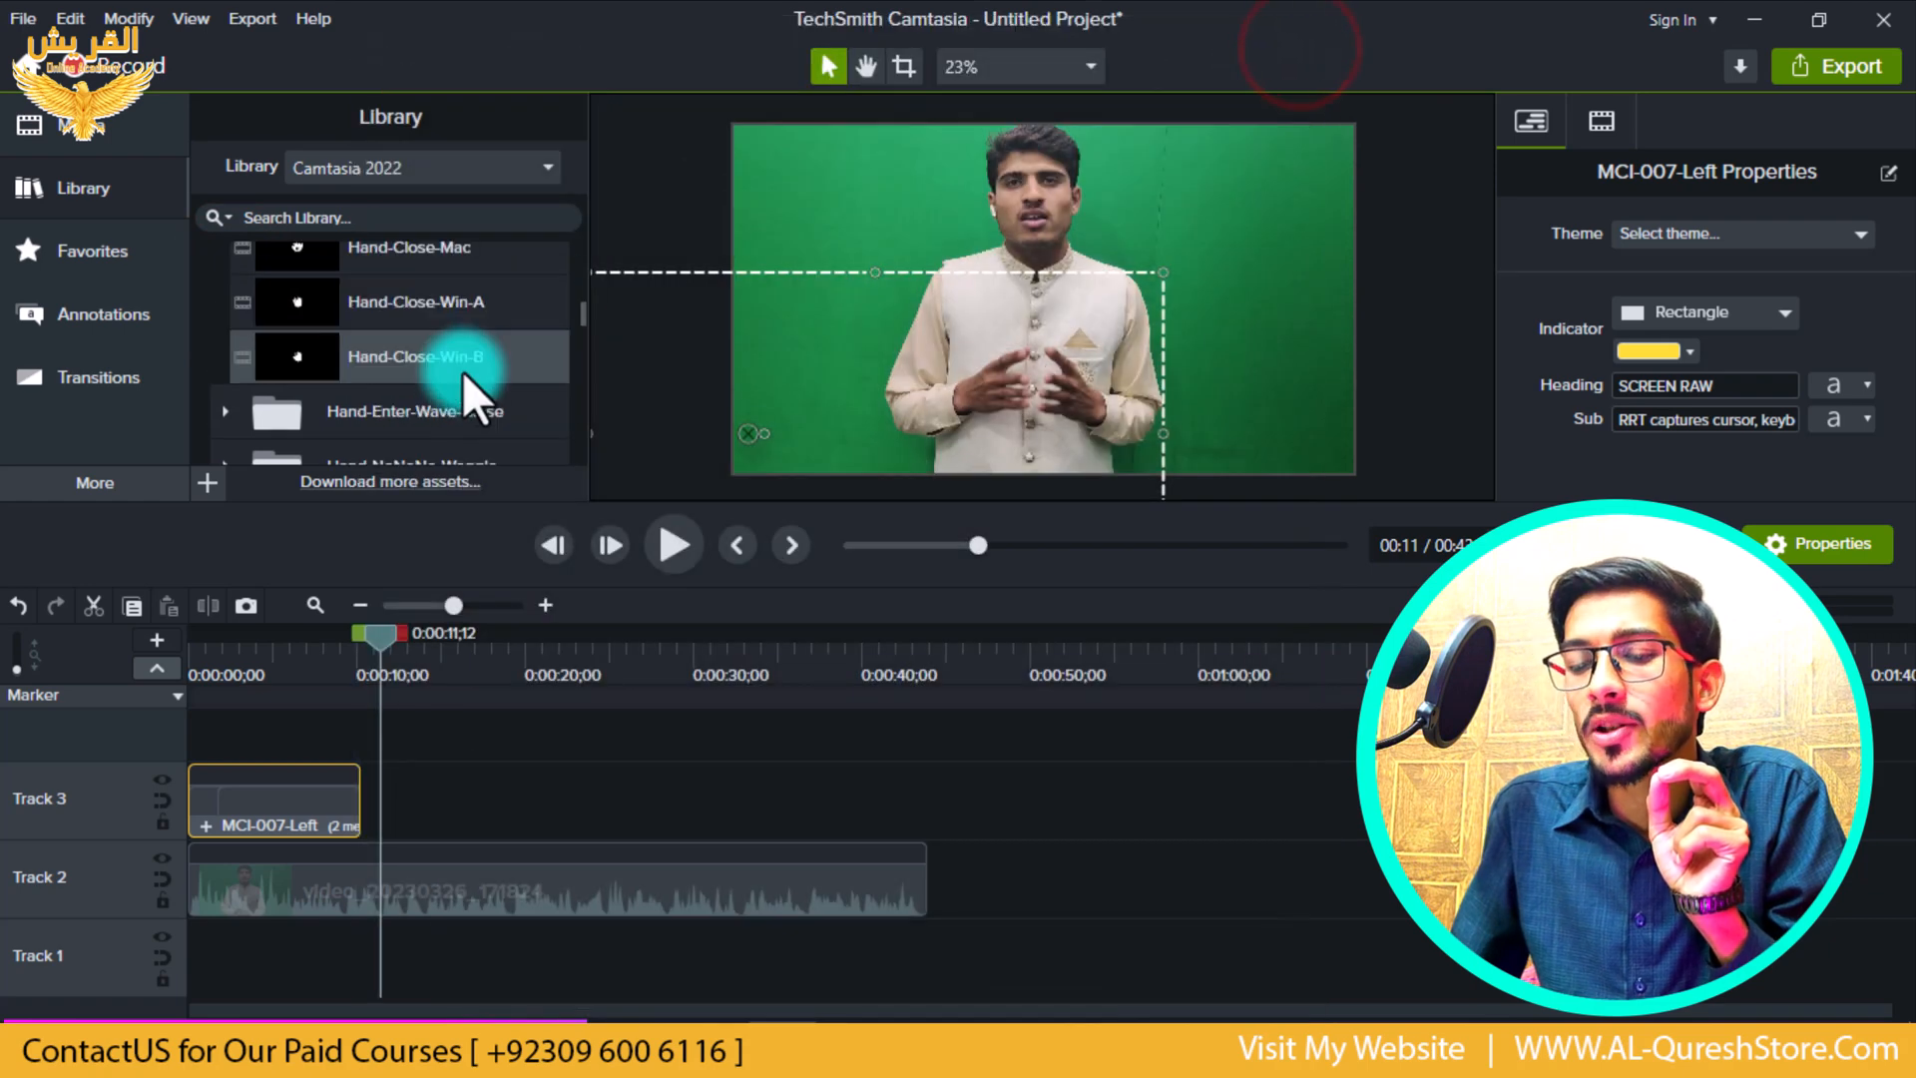
scroll(427, 371, "up", 1)
scroll(433, 387, "down", 1)
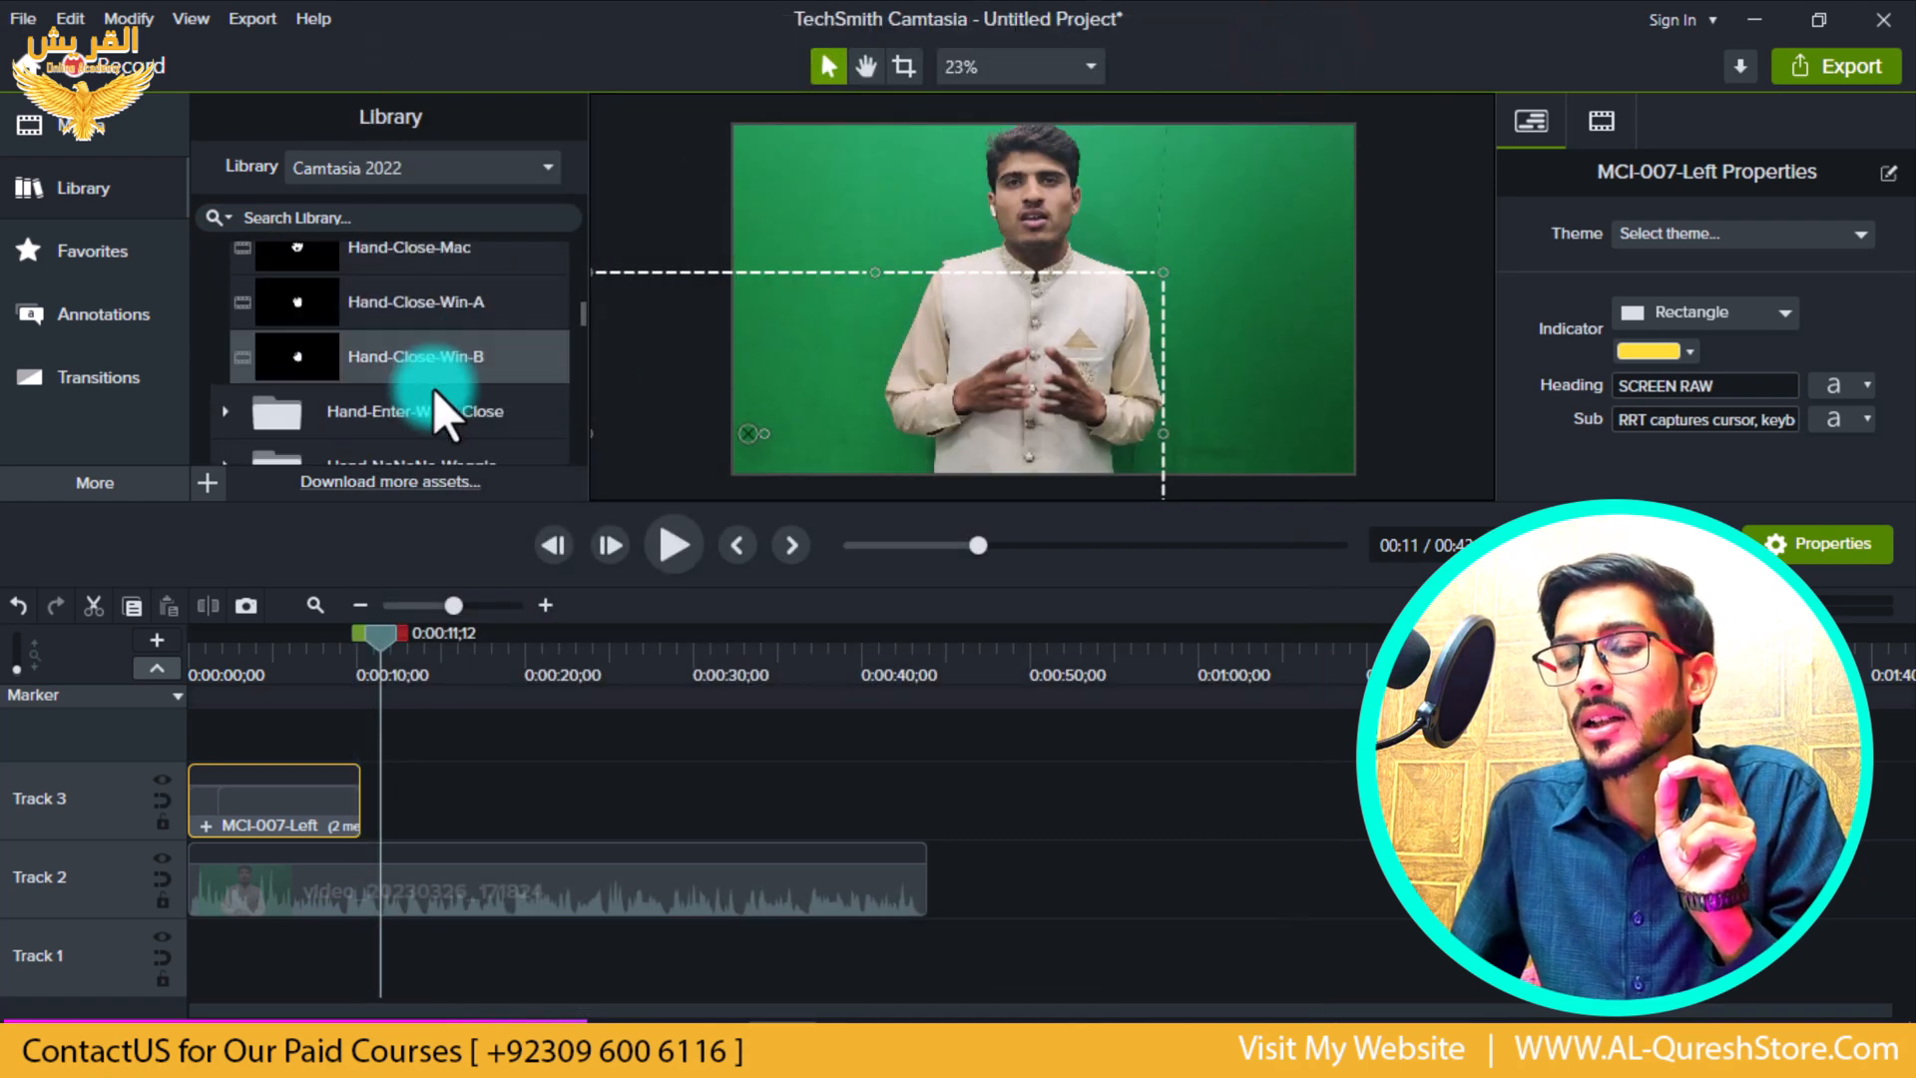
scroll(433, 388, "up", 1)
left_click(224, 258)
- Expand the Hand-Open-Wave-Close folder, look through its animations, and collapse it again
scroll(344, 325, "down", 1)
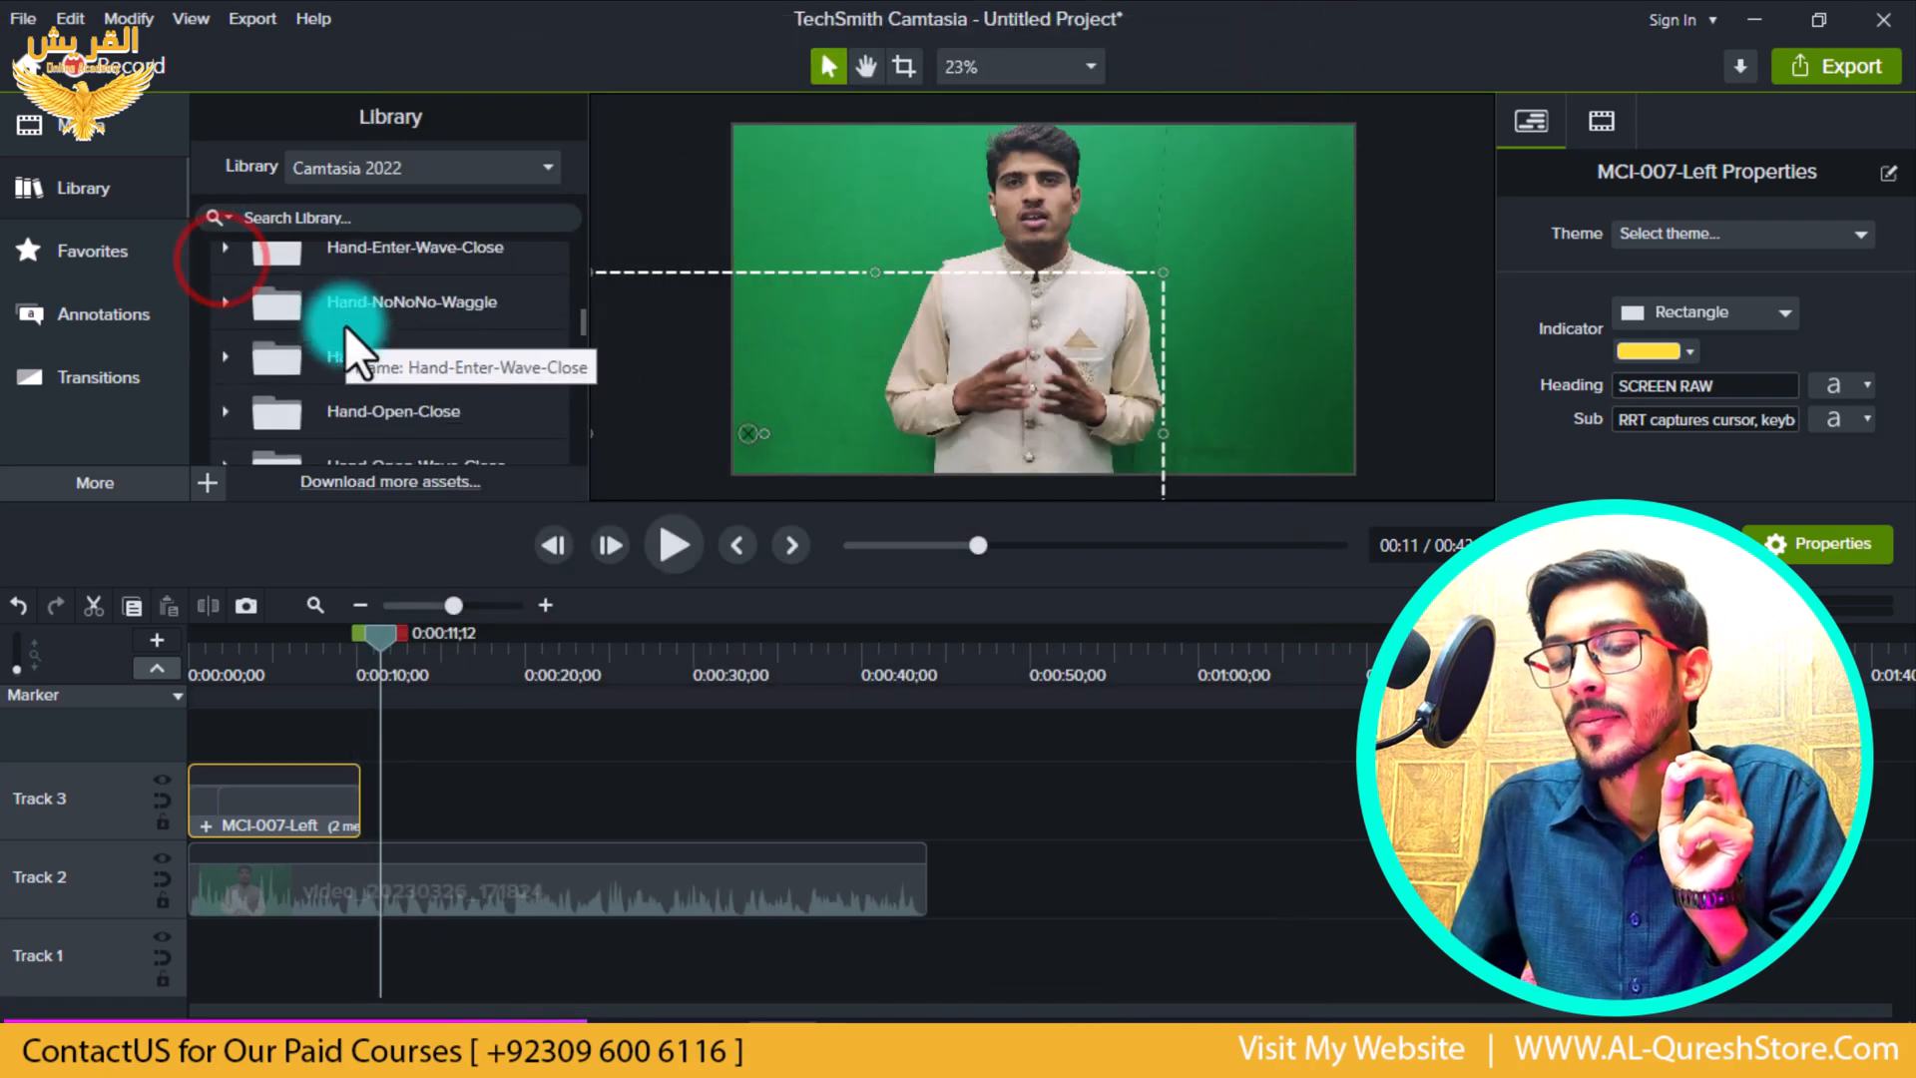
scroll(344, 325, "down", 2)
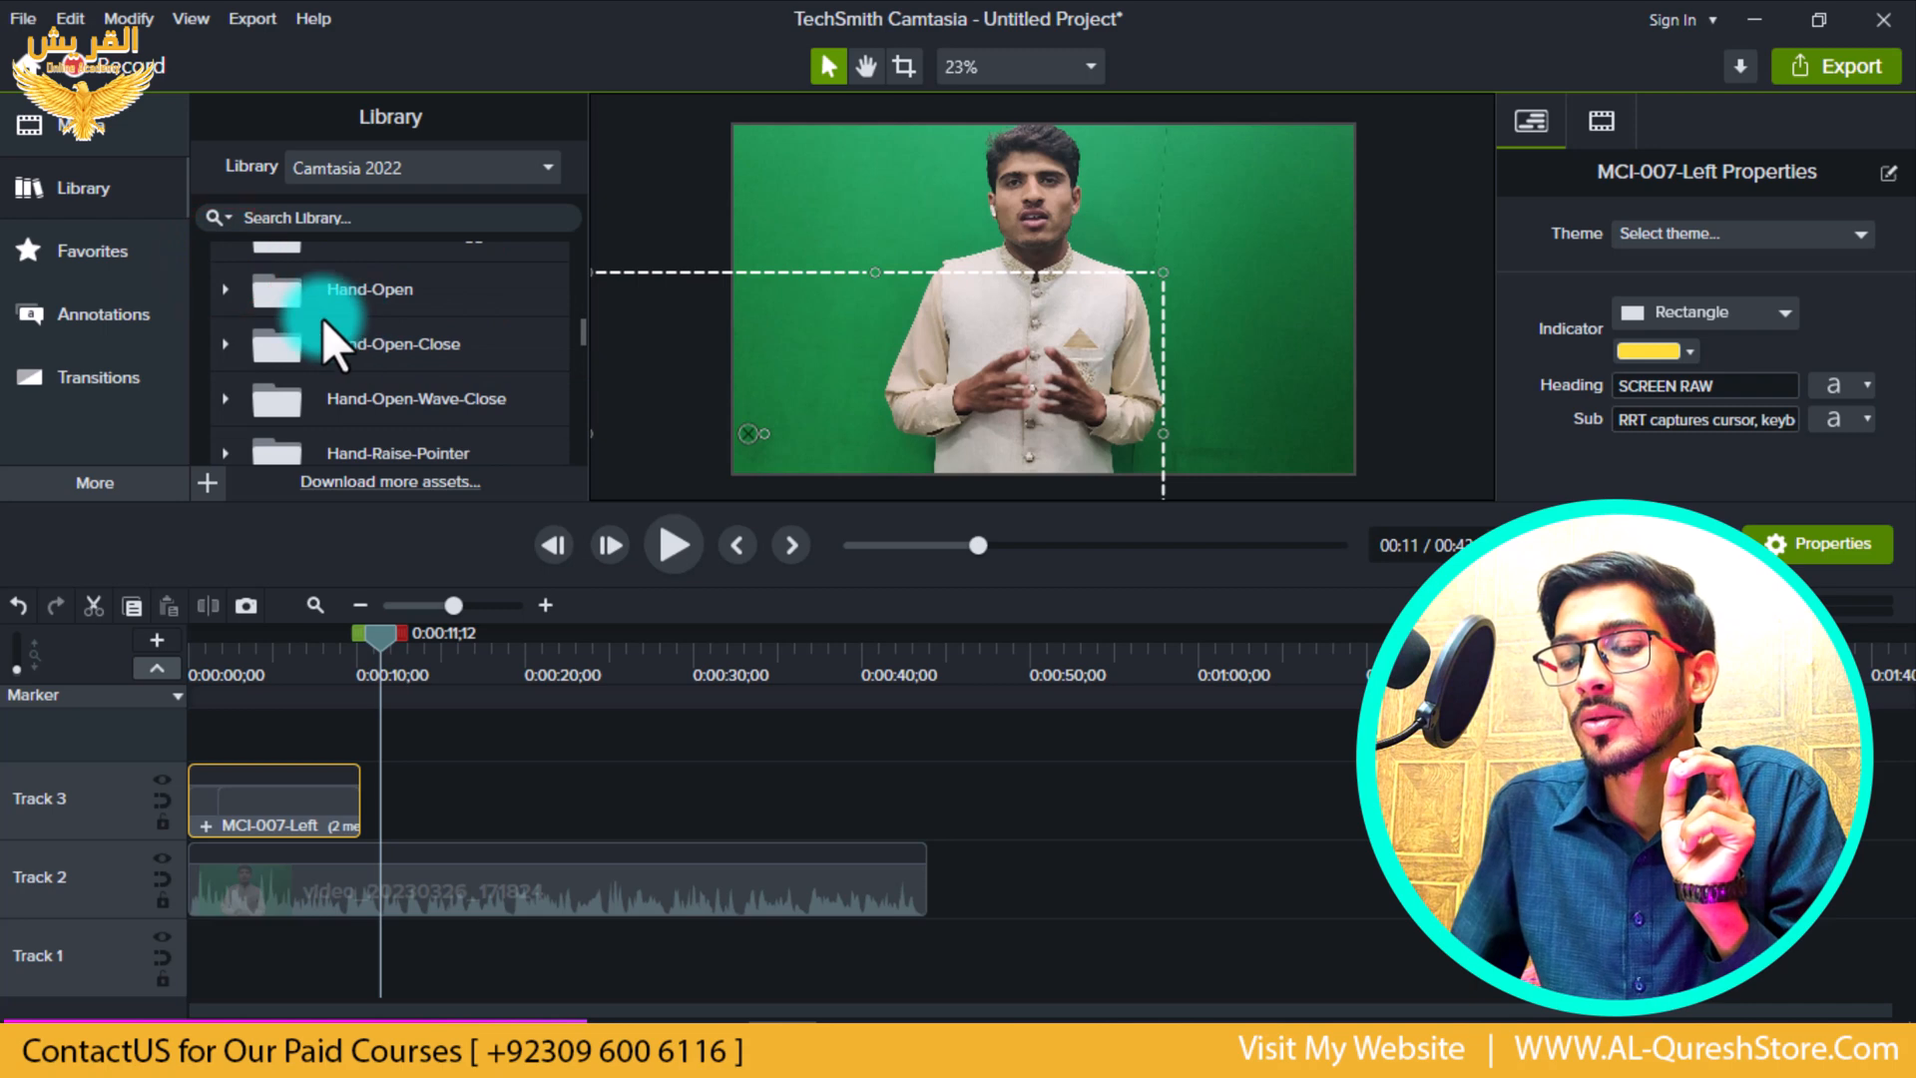
left_click(230, 337)
scroll(395, 395, "down", 2)
scroll(339, 384, "up", 3)
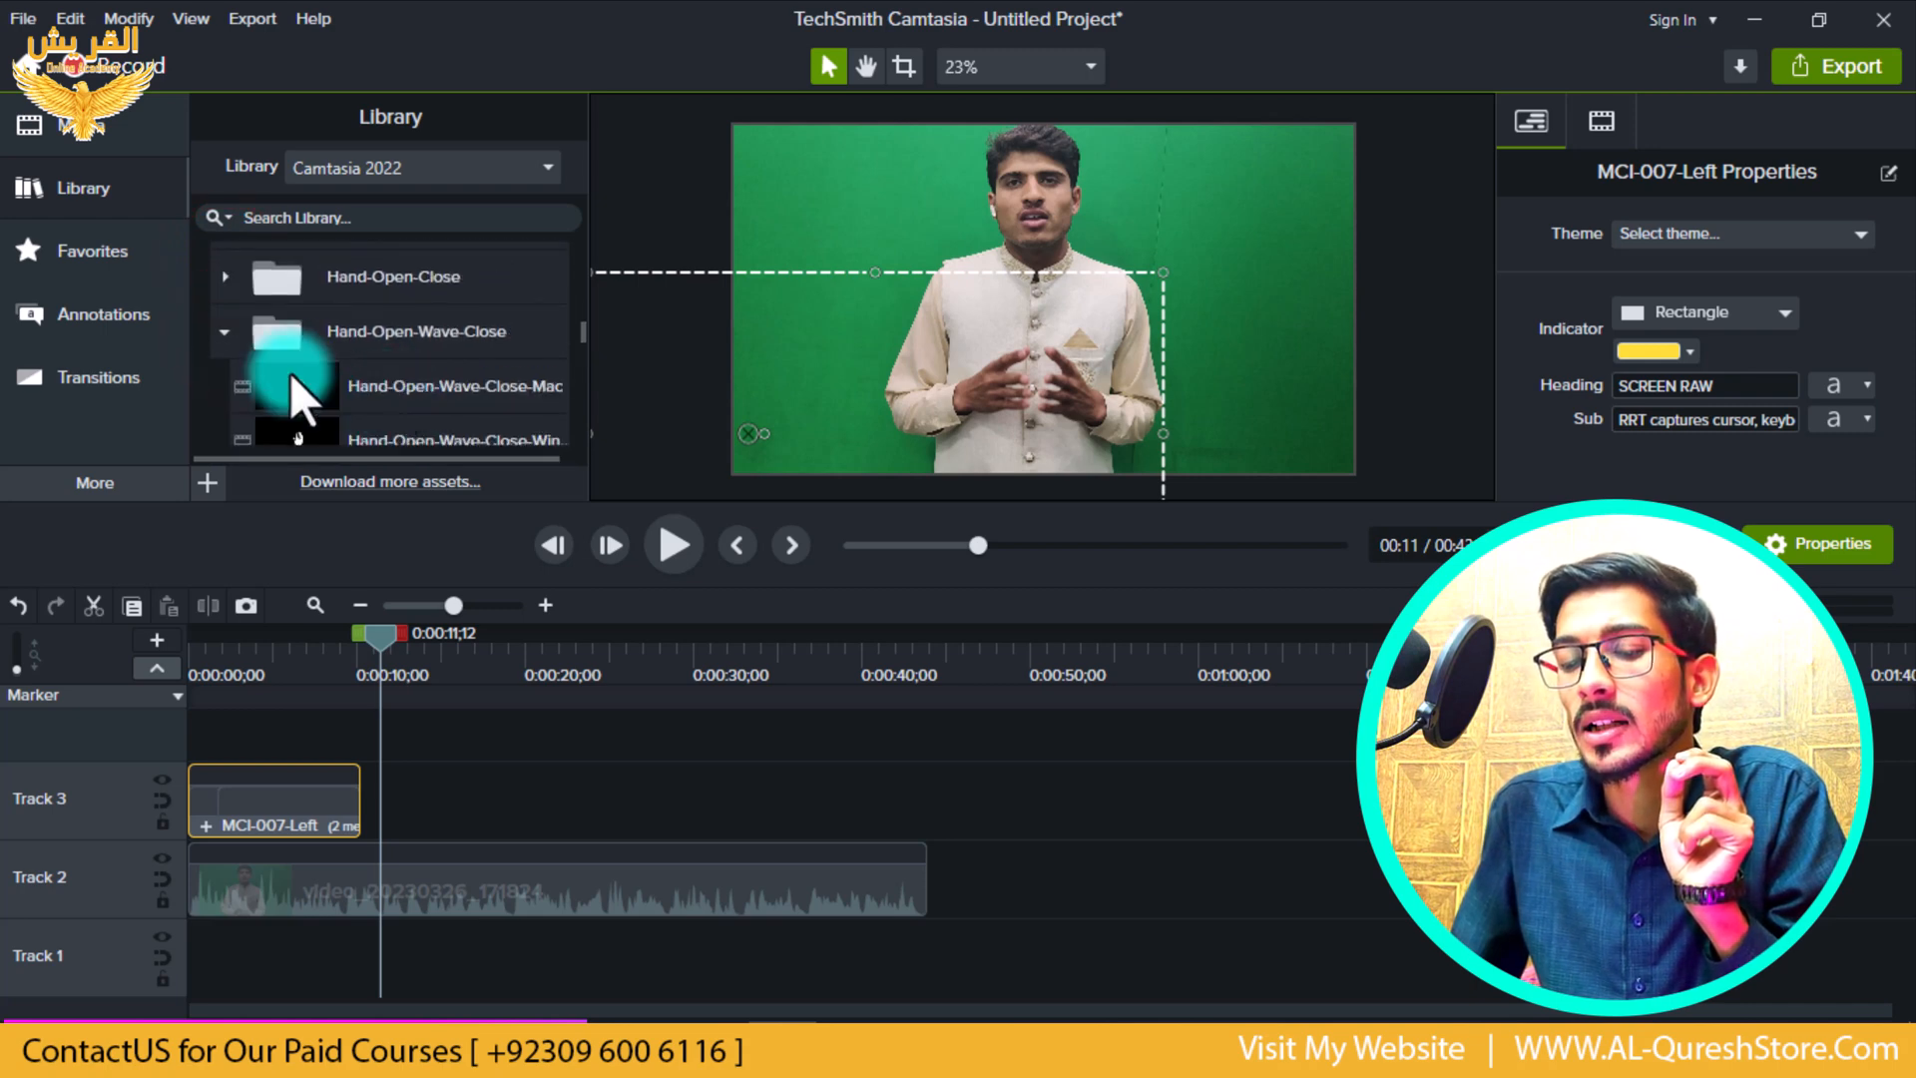
left_click(223, 335)
- Collapse the whole Cursor Animations folder and leave it selected in the library
scroll(387, 397, "up", 8)
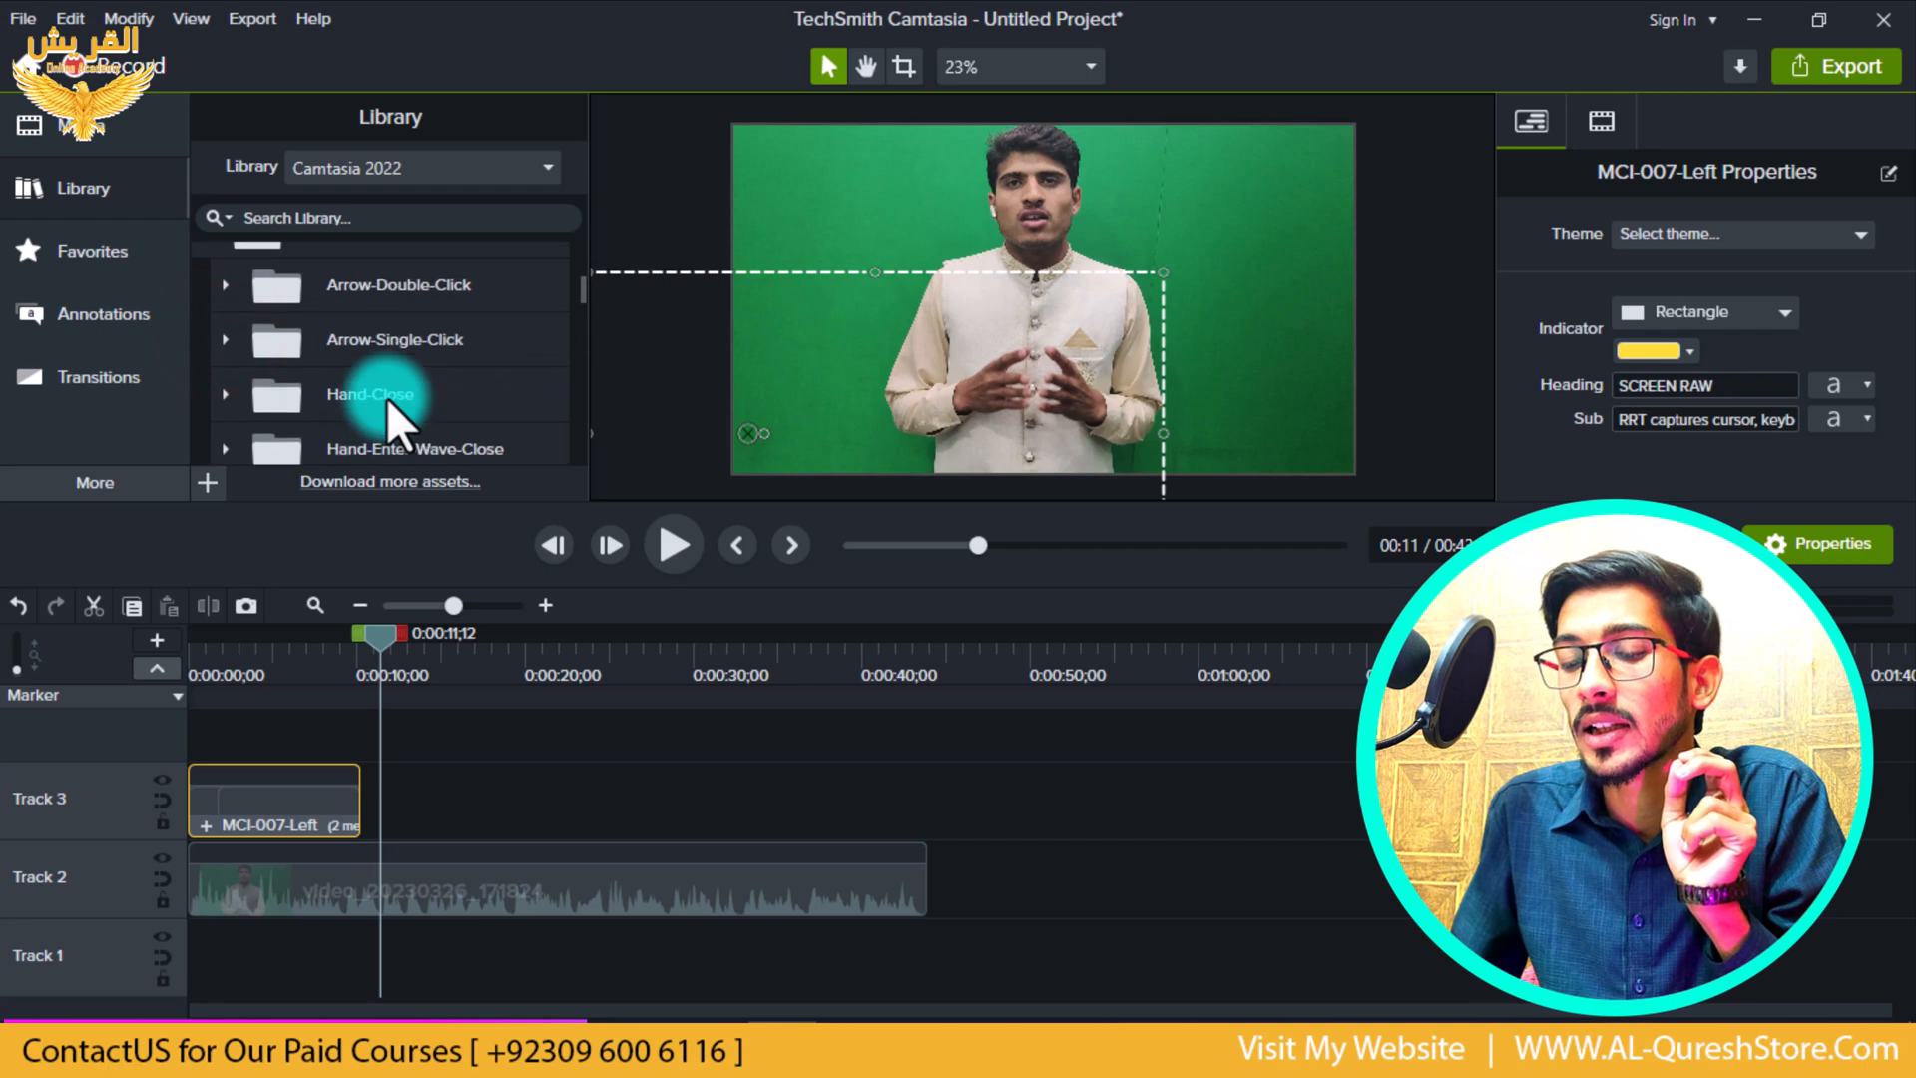
left_click(202, 372)
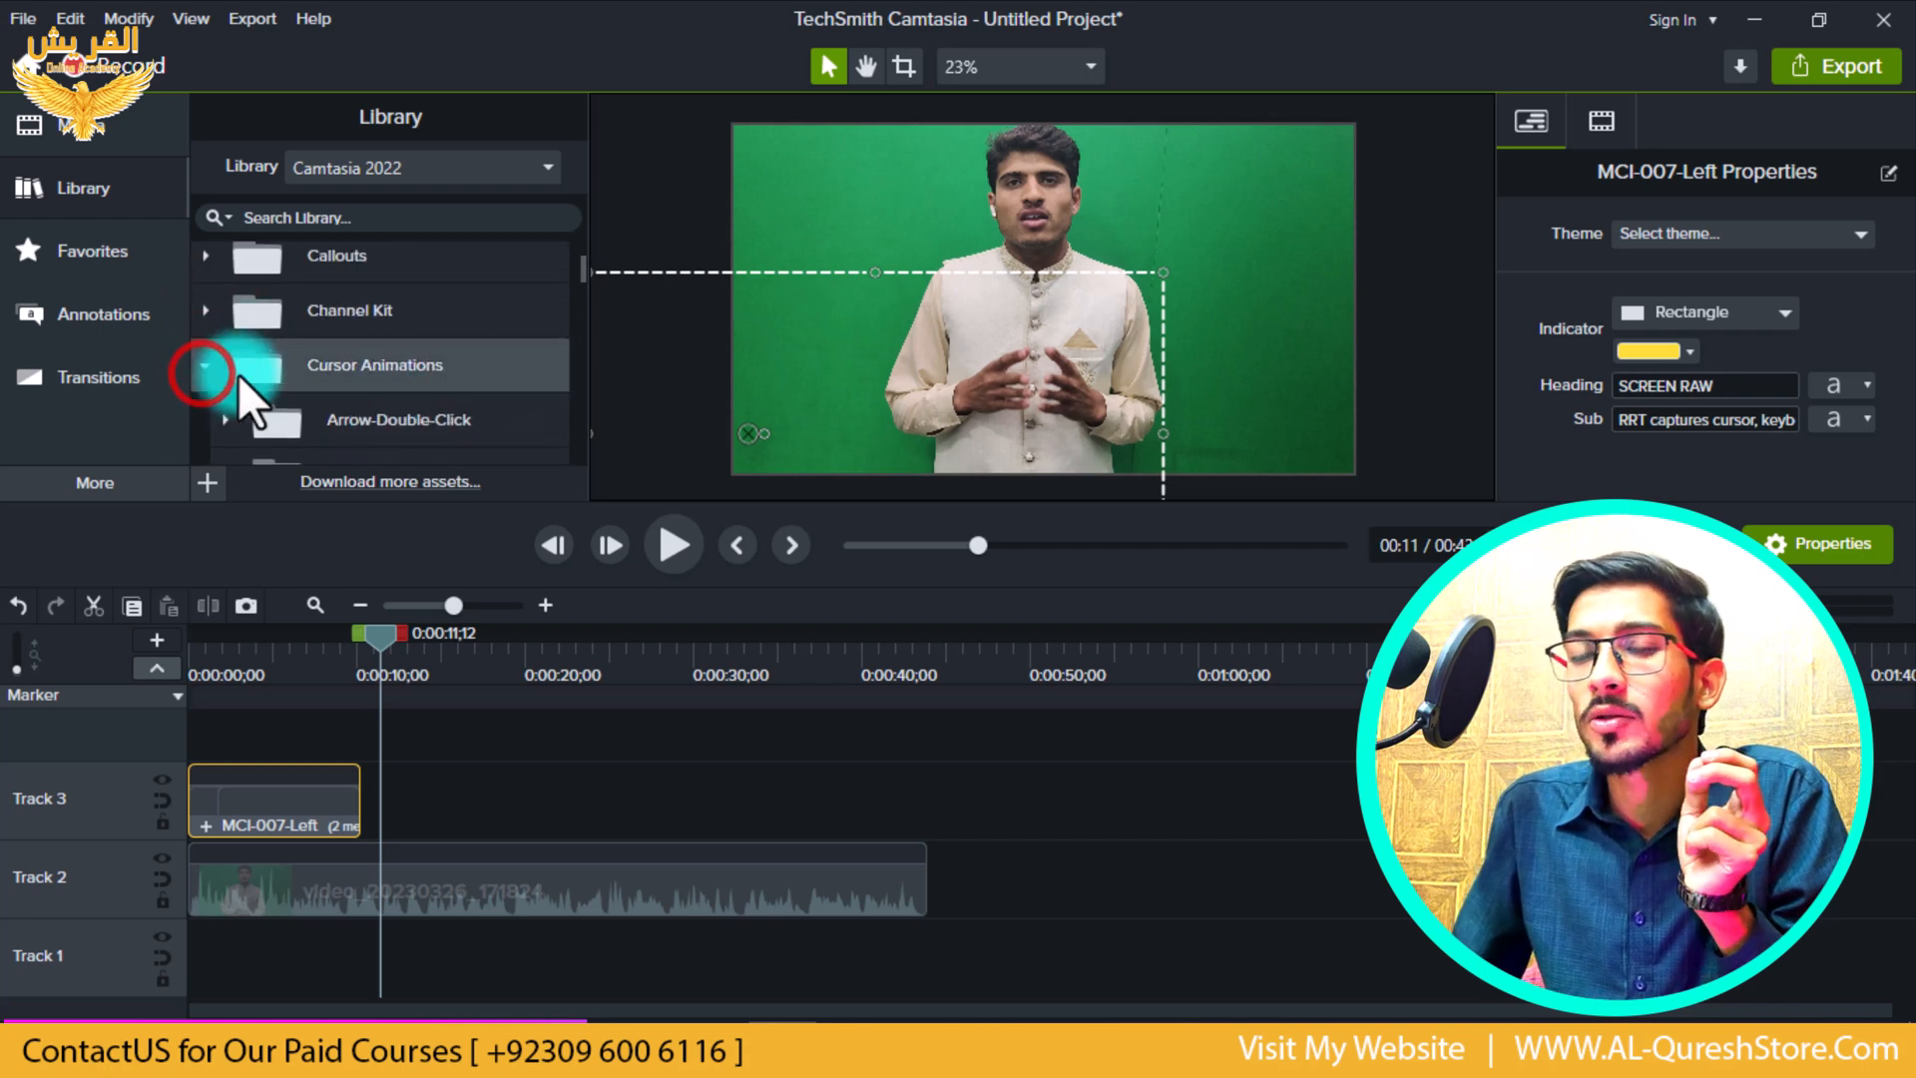
left_click(206, 362)
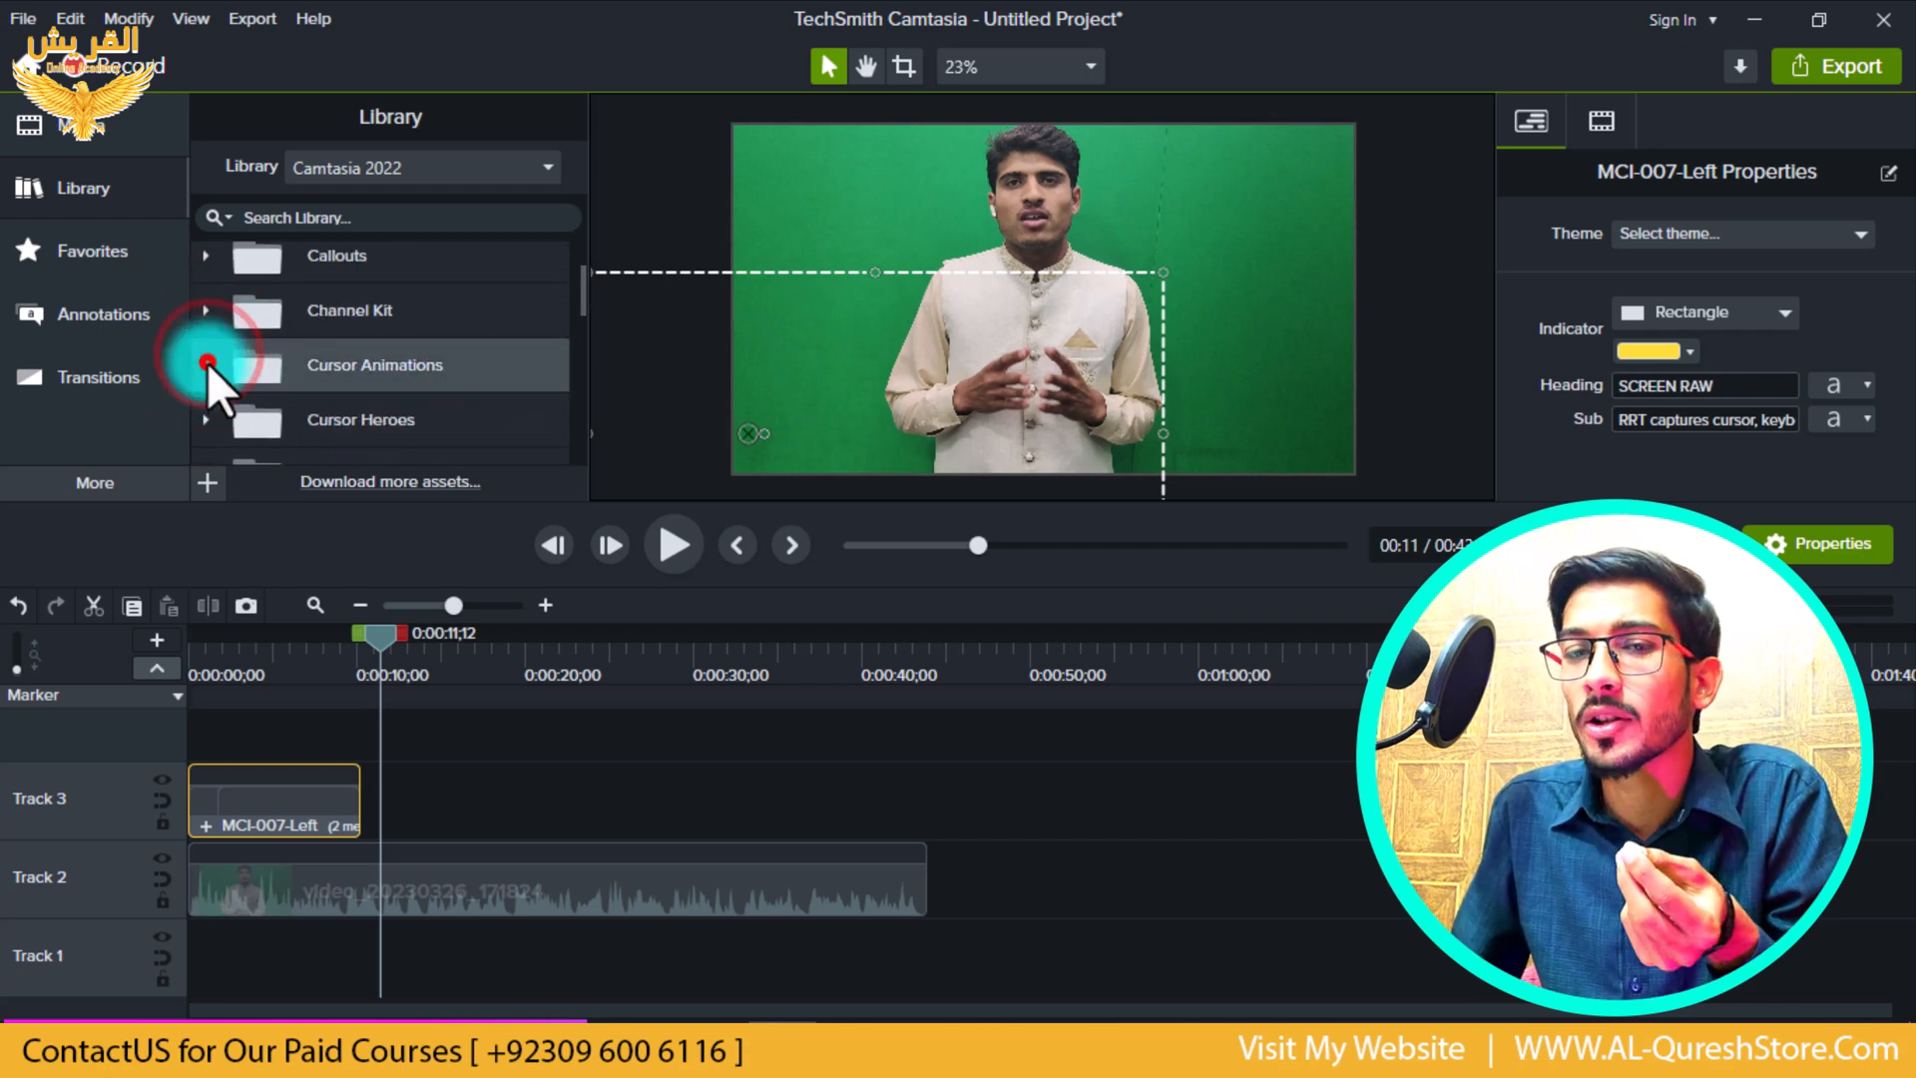
left_click(319, 366)
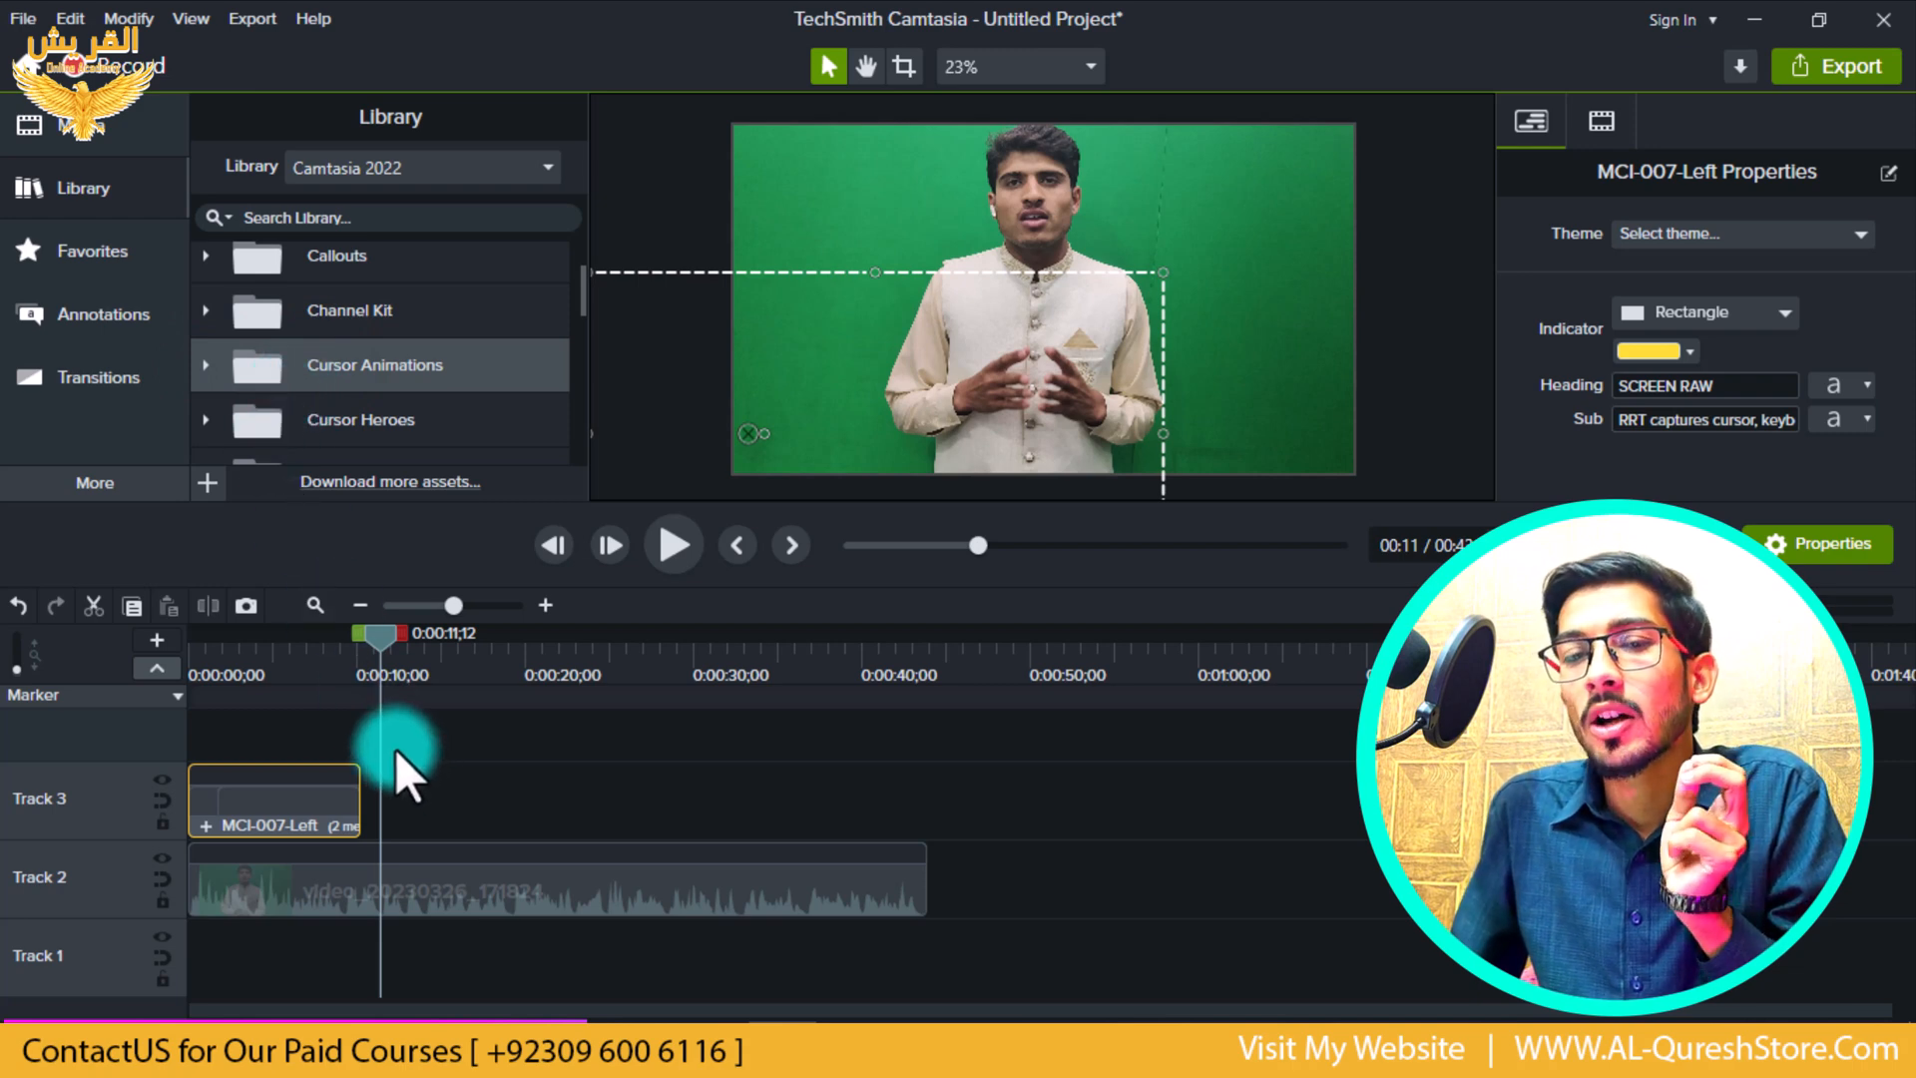
- Move the timeline playhead back to 0:00:05;29, over the MCI-007-Left callout
left_click_drag(396, 741, 300, 674)
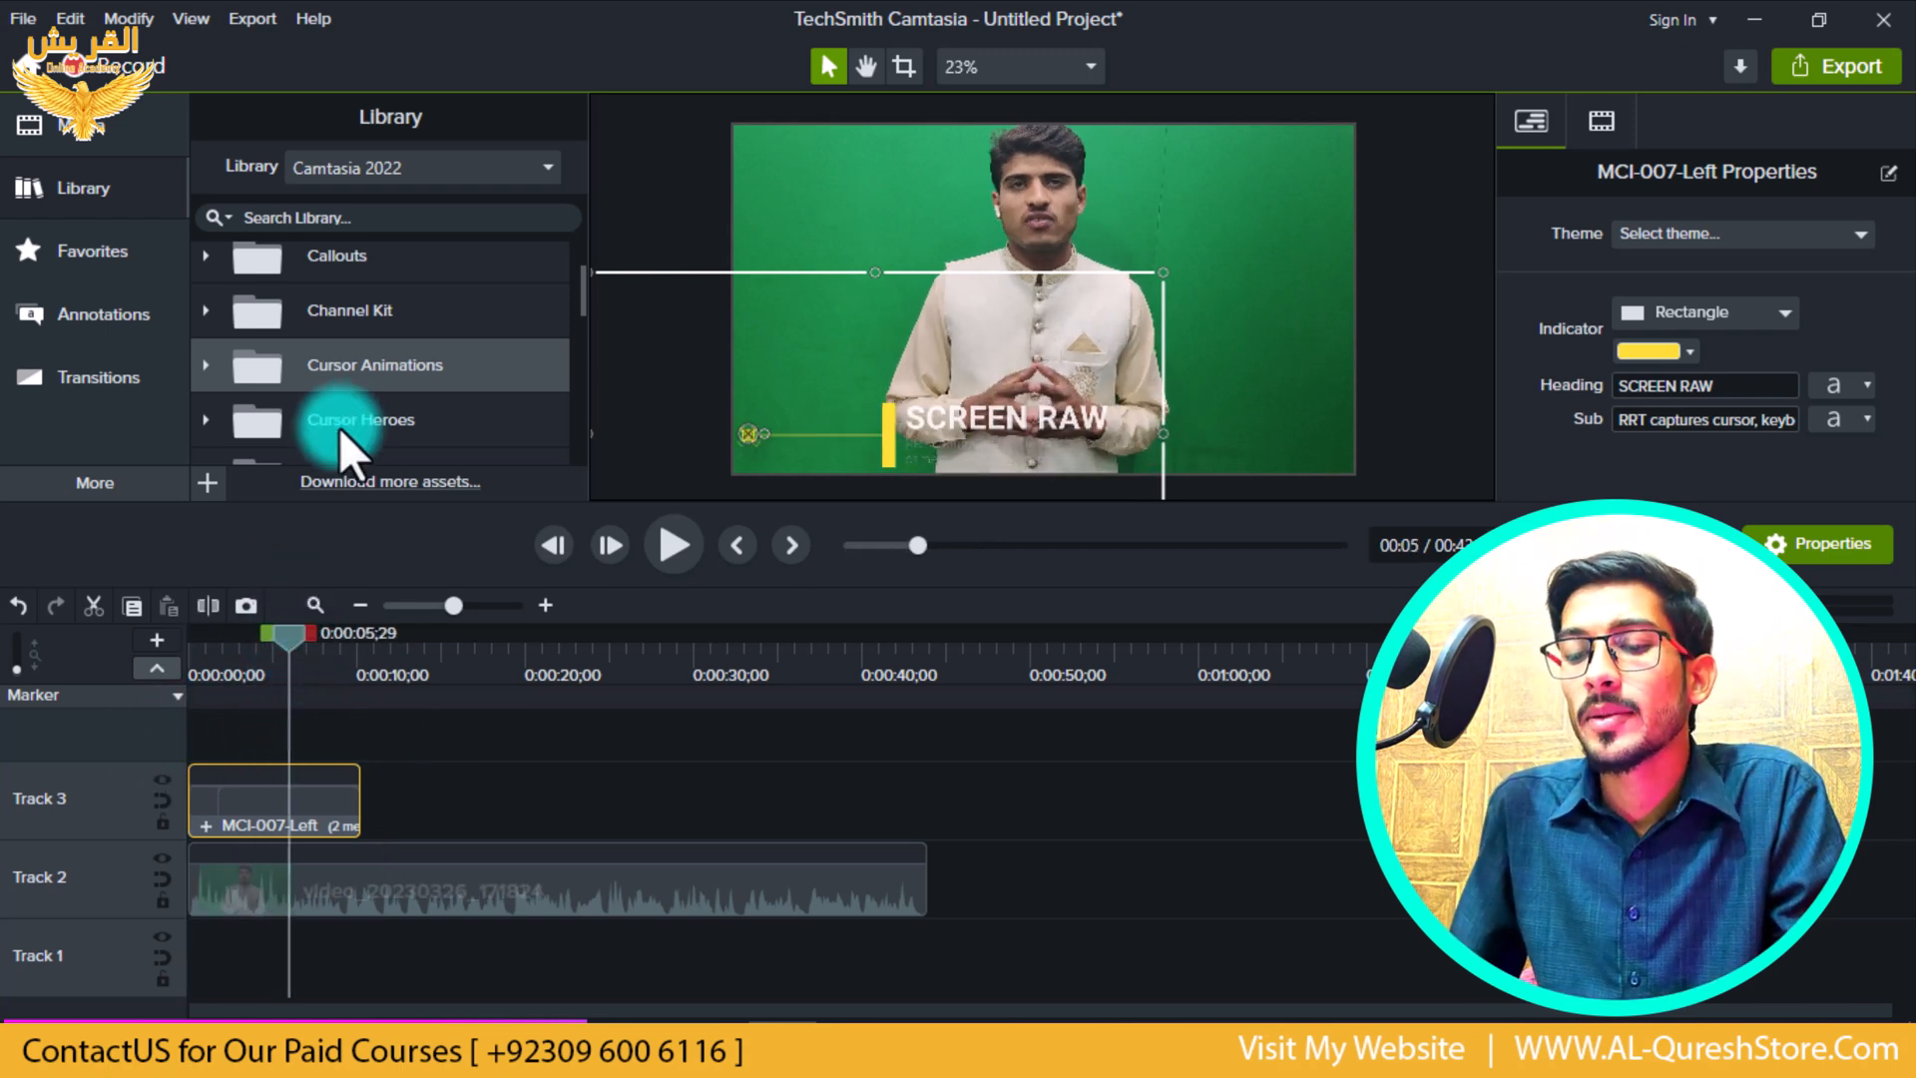
- Expand the Cursor Heroes folder and its A Precarious Entrance subfolder
scroll(331, 389, "down", 1)
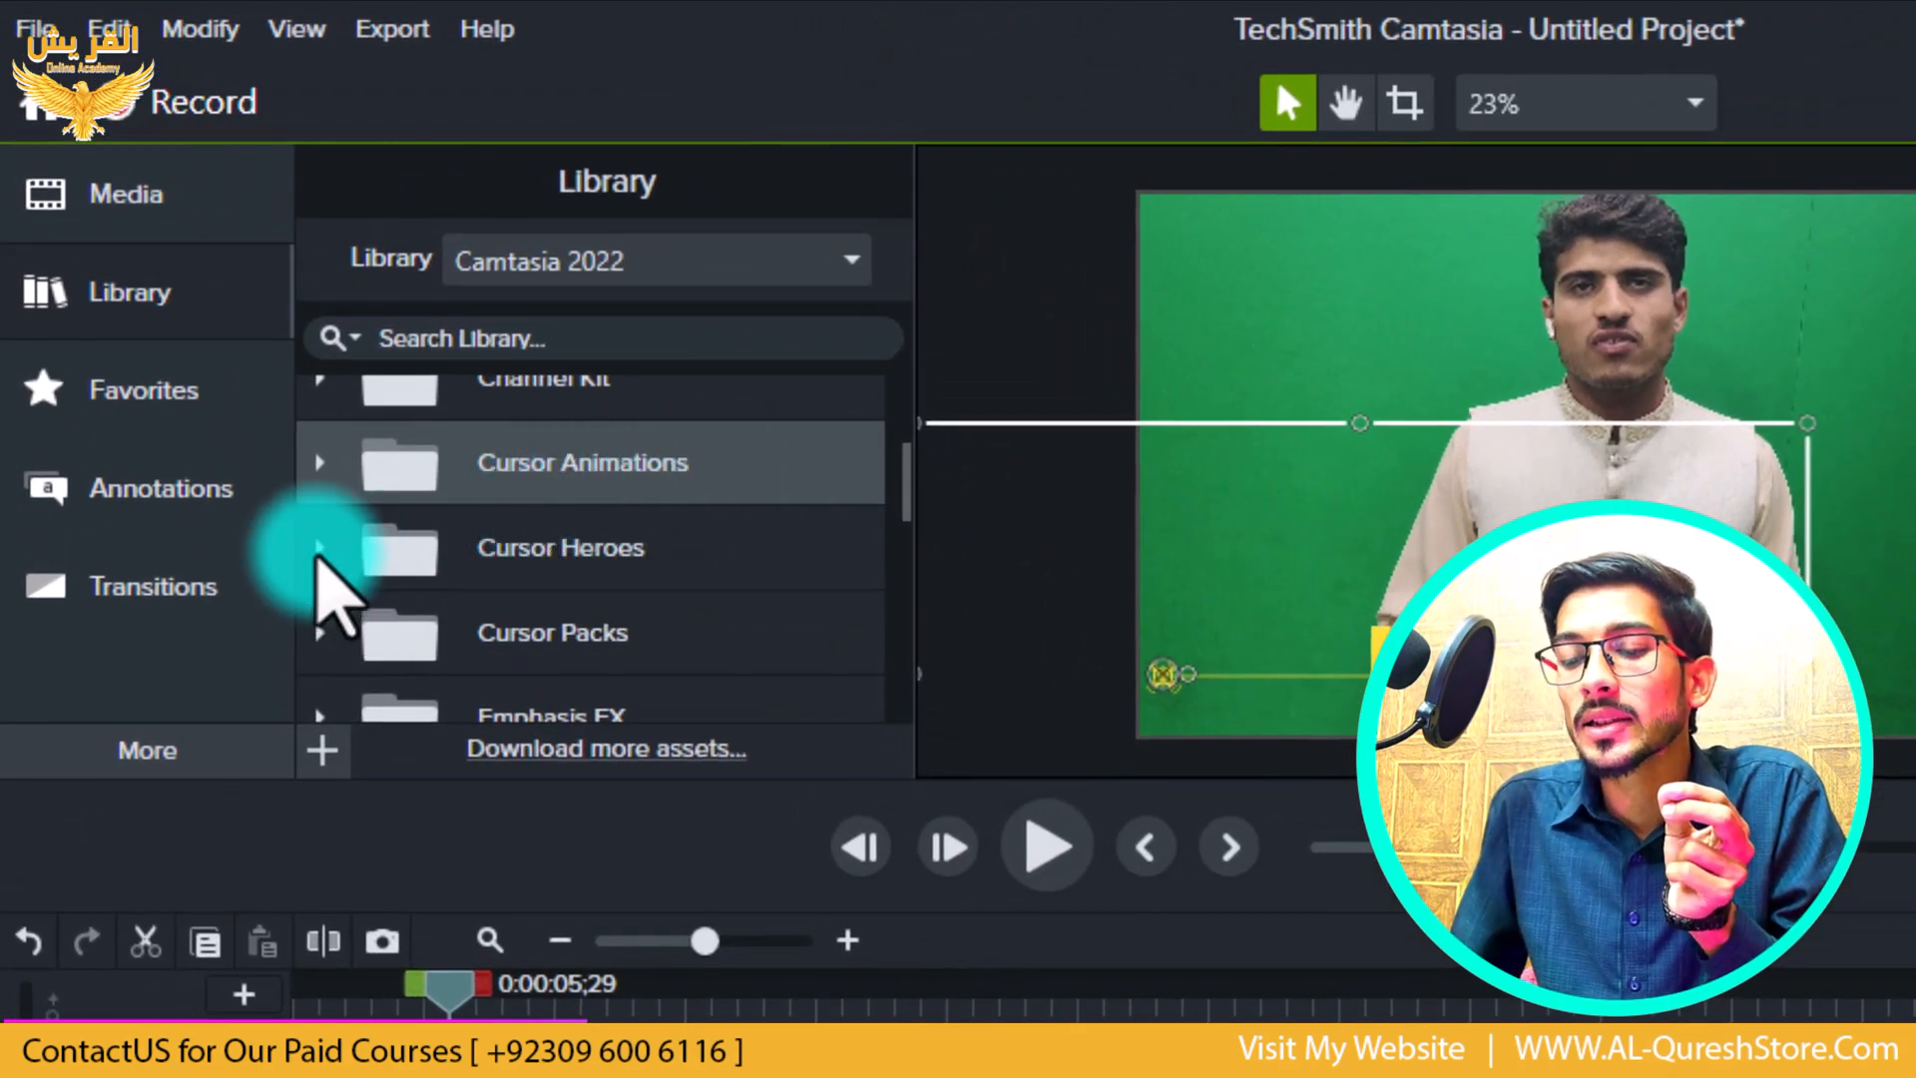
left_click(317, 547)
scroll(575, 649, "down", 2)
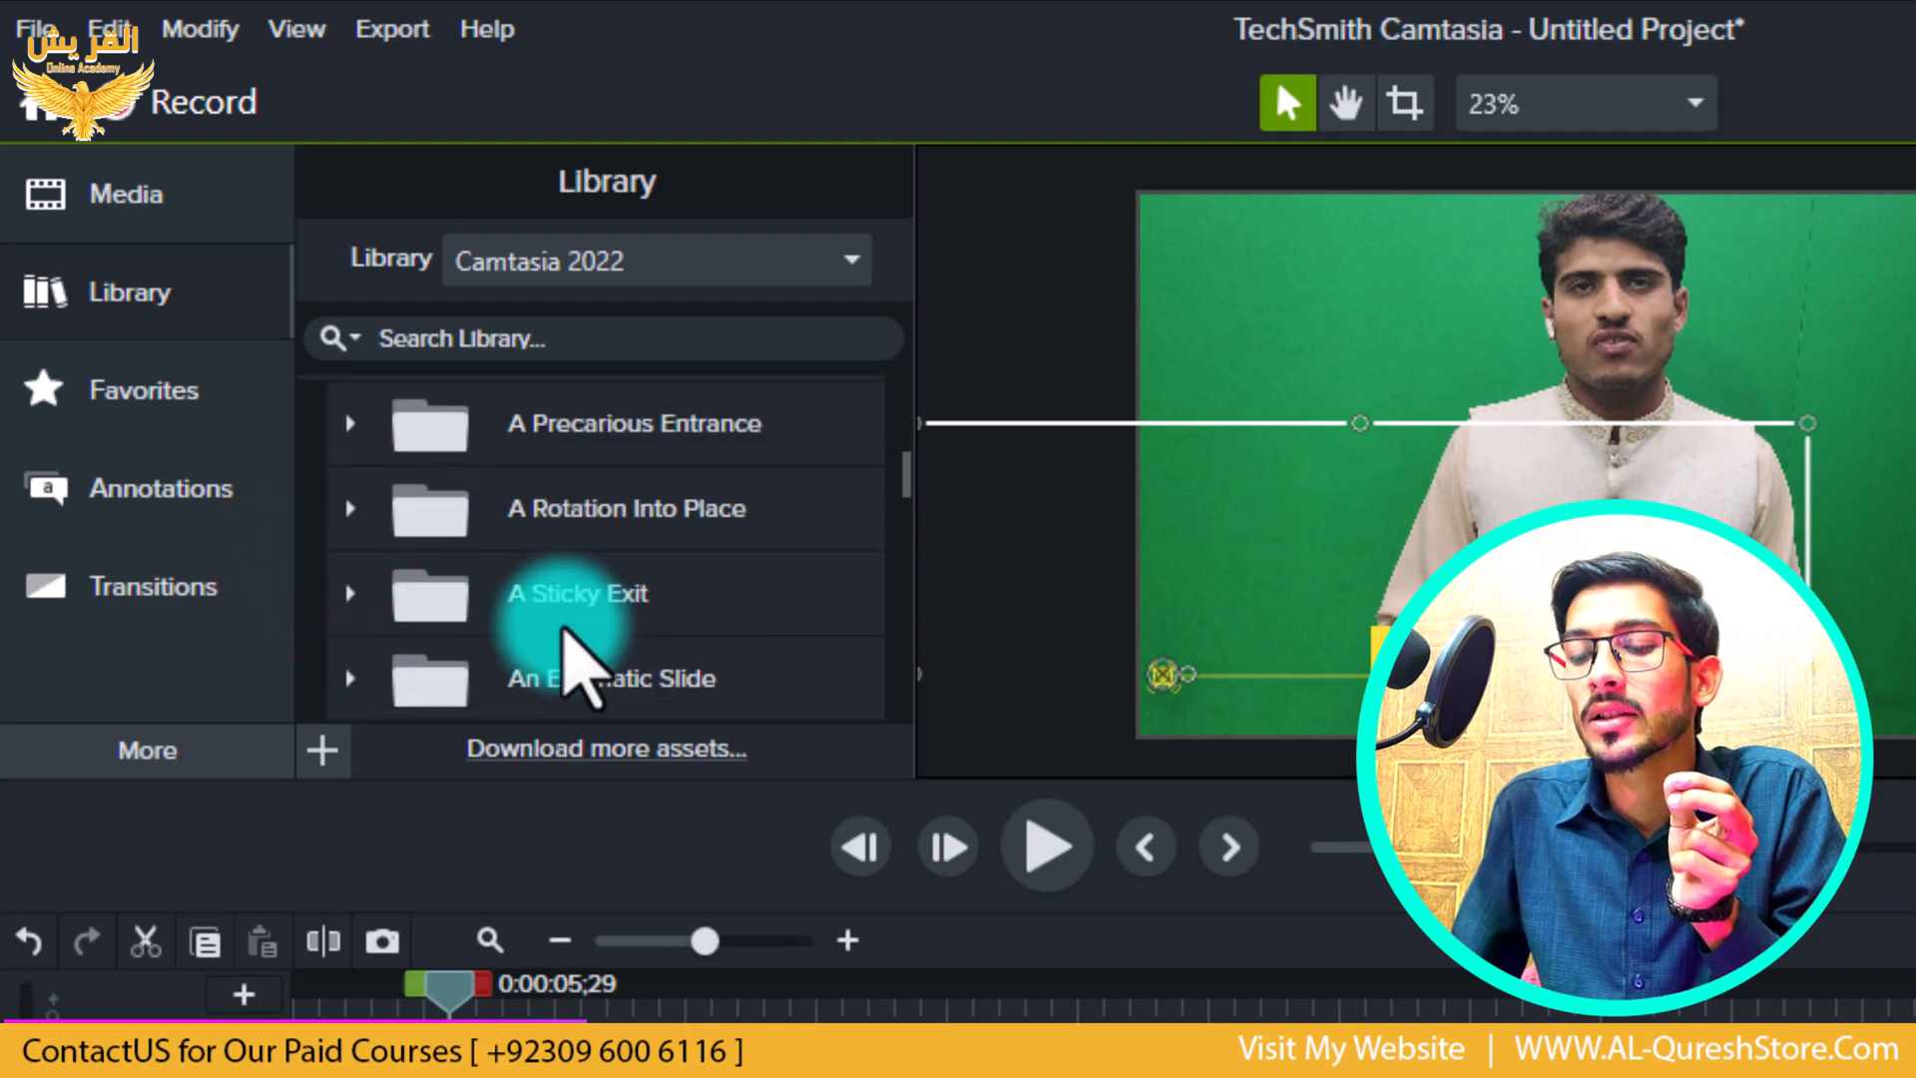
scroll(564, 629, "up", 1)
left_click(345, 529)
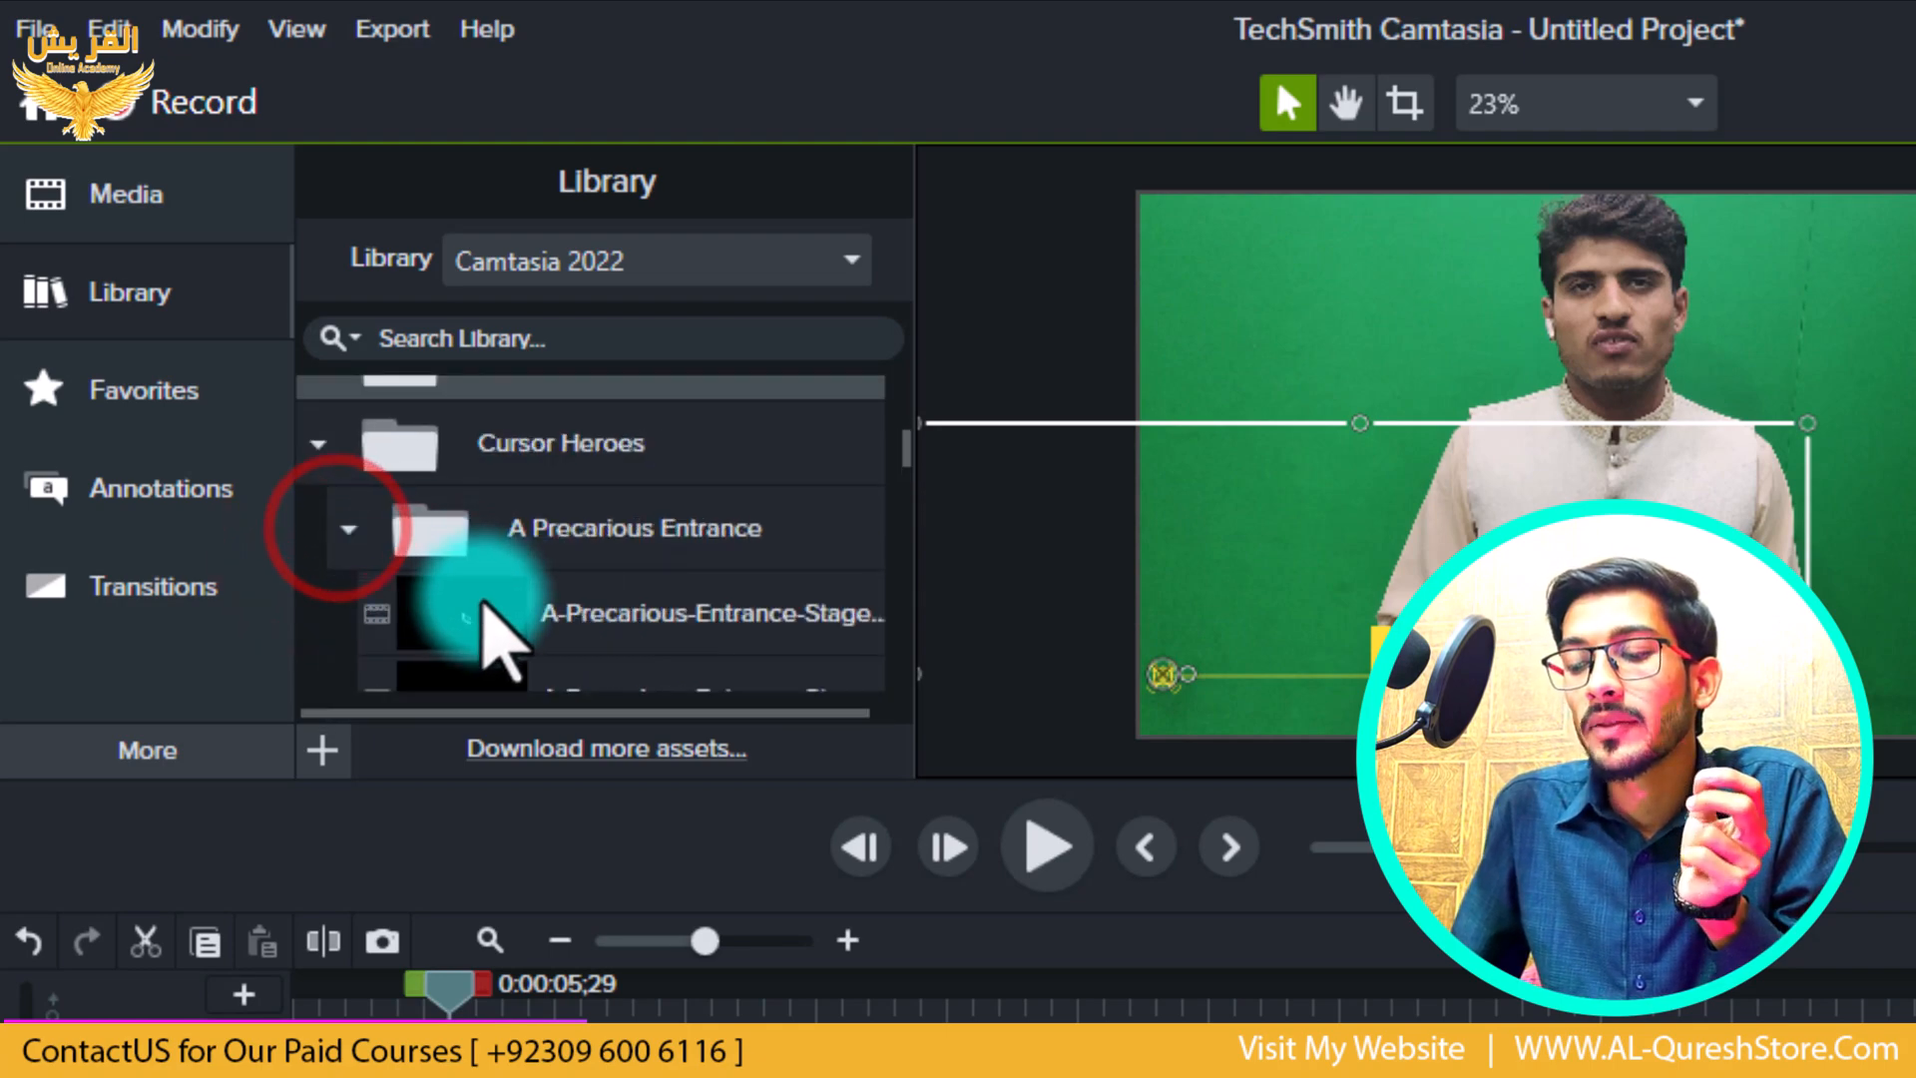
- Preview the A-Precarious-Entrance-Stage-Right-Win animation, close the preview, and collapse the A Precarious Entrance subfolder
scroll(484, 600, "down", 1)
double_click(481, 579)
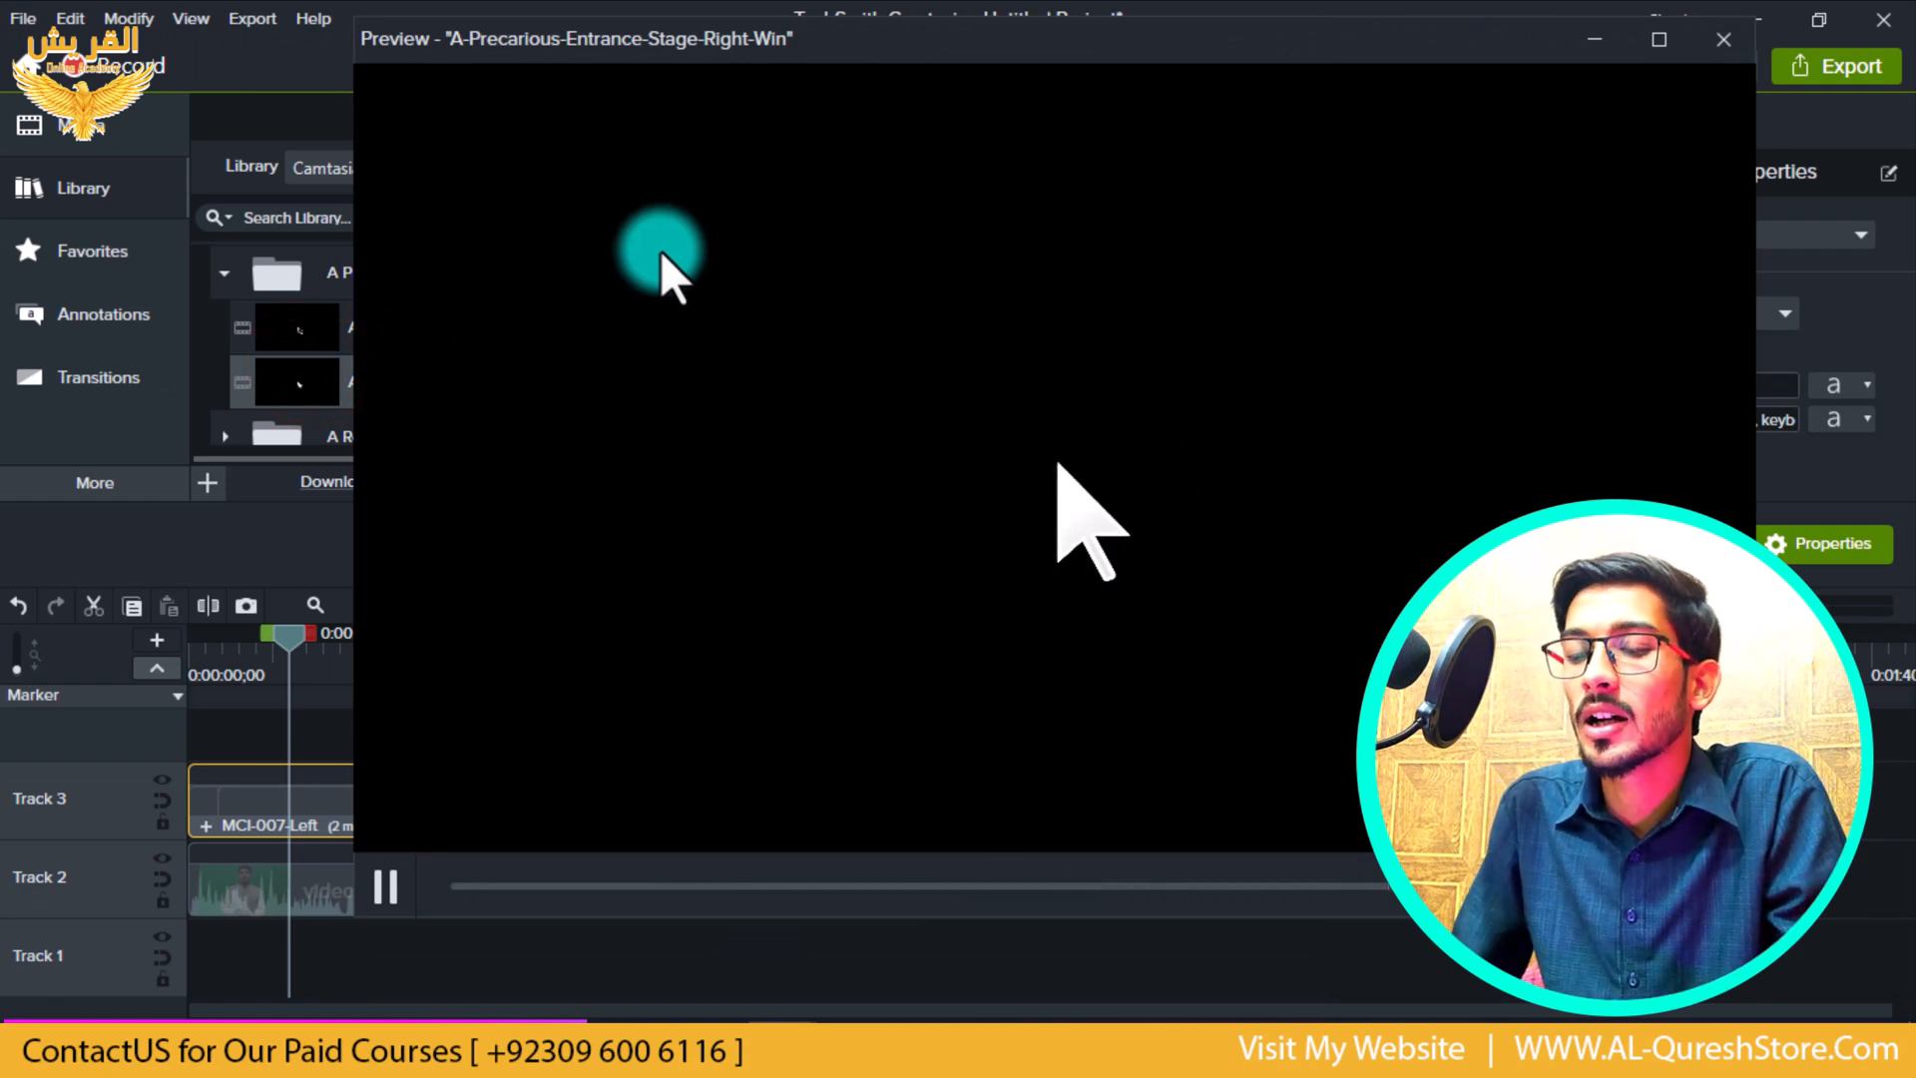
left_click(1723, 39)
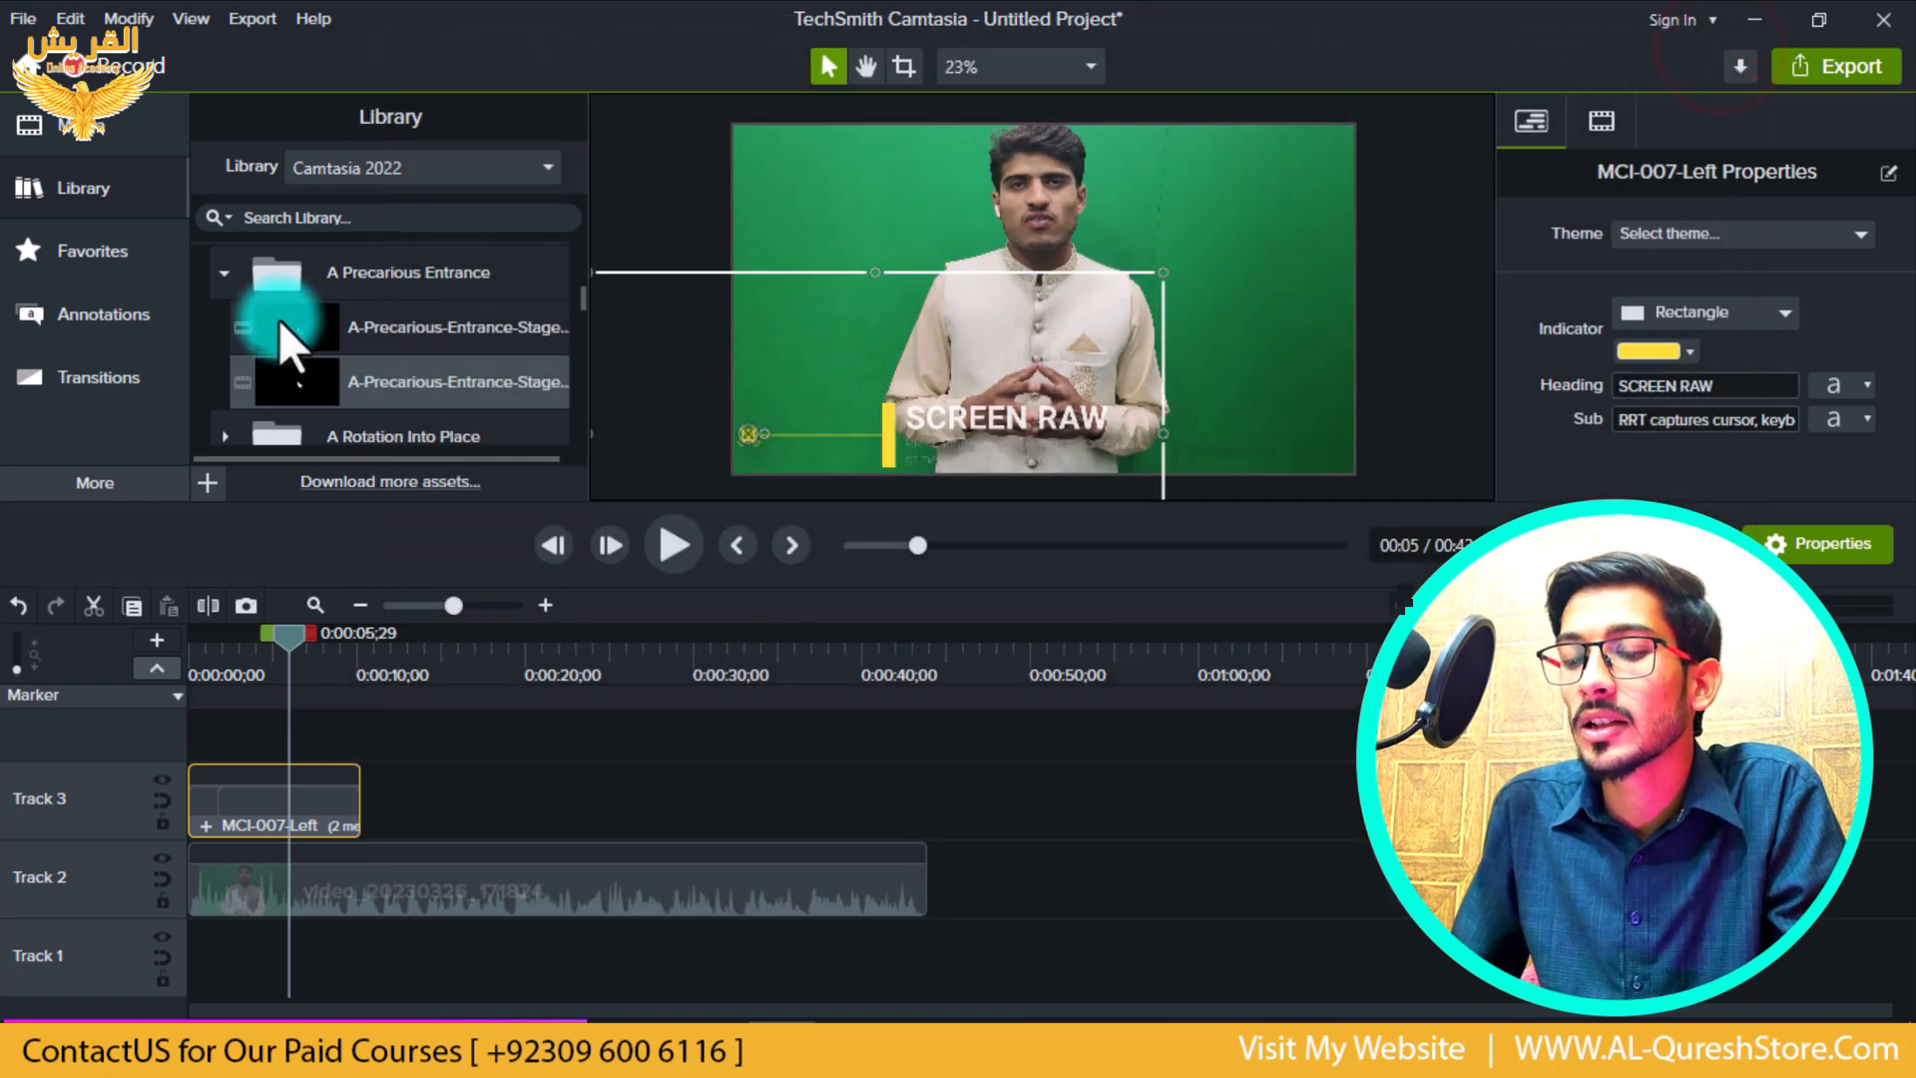
left_click(223, 272)
- Look through the remaining Cursor Heroes subfolders, and collapse the Cursor Heroes folder
scroll(278, 365, "down", 5)
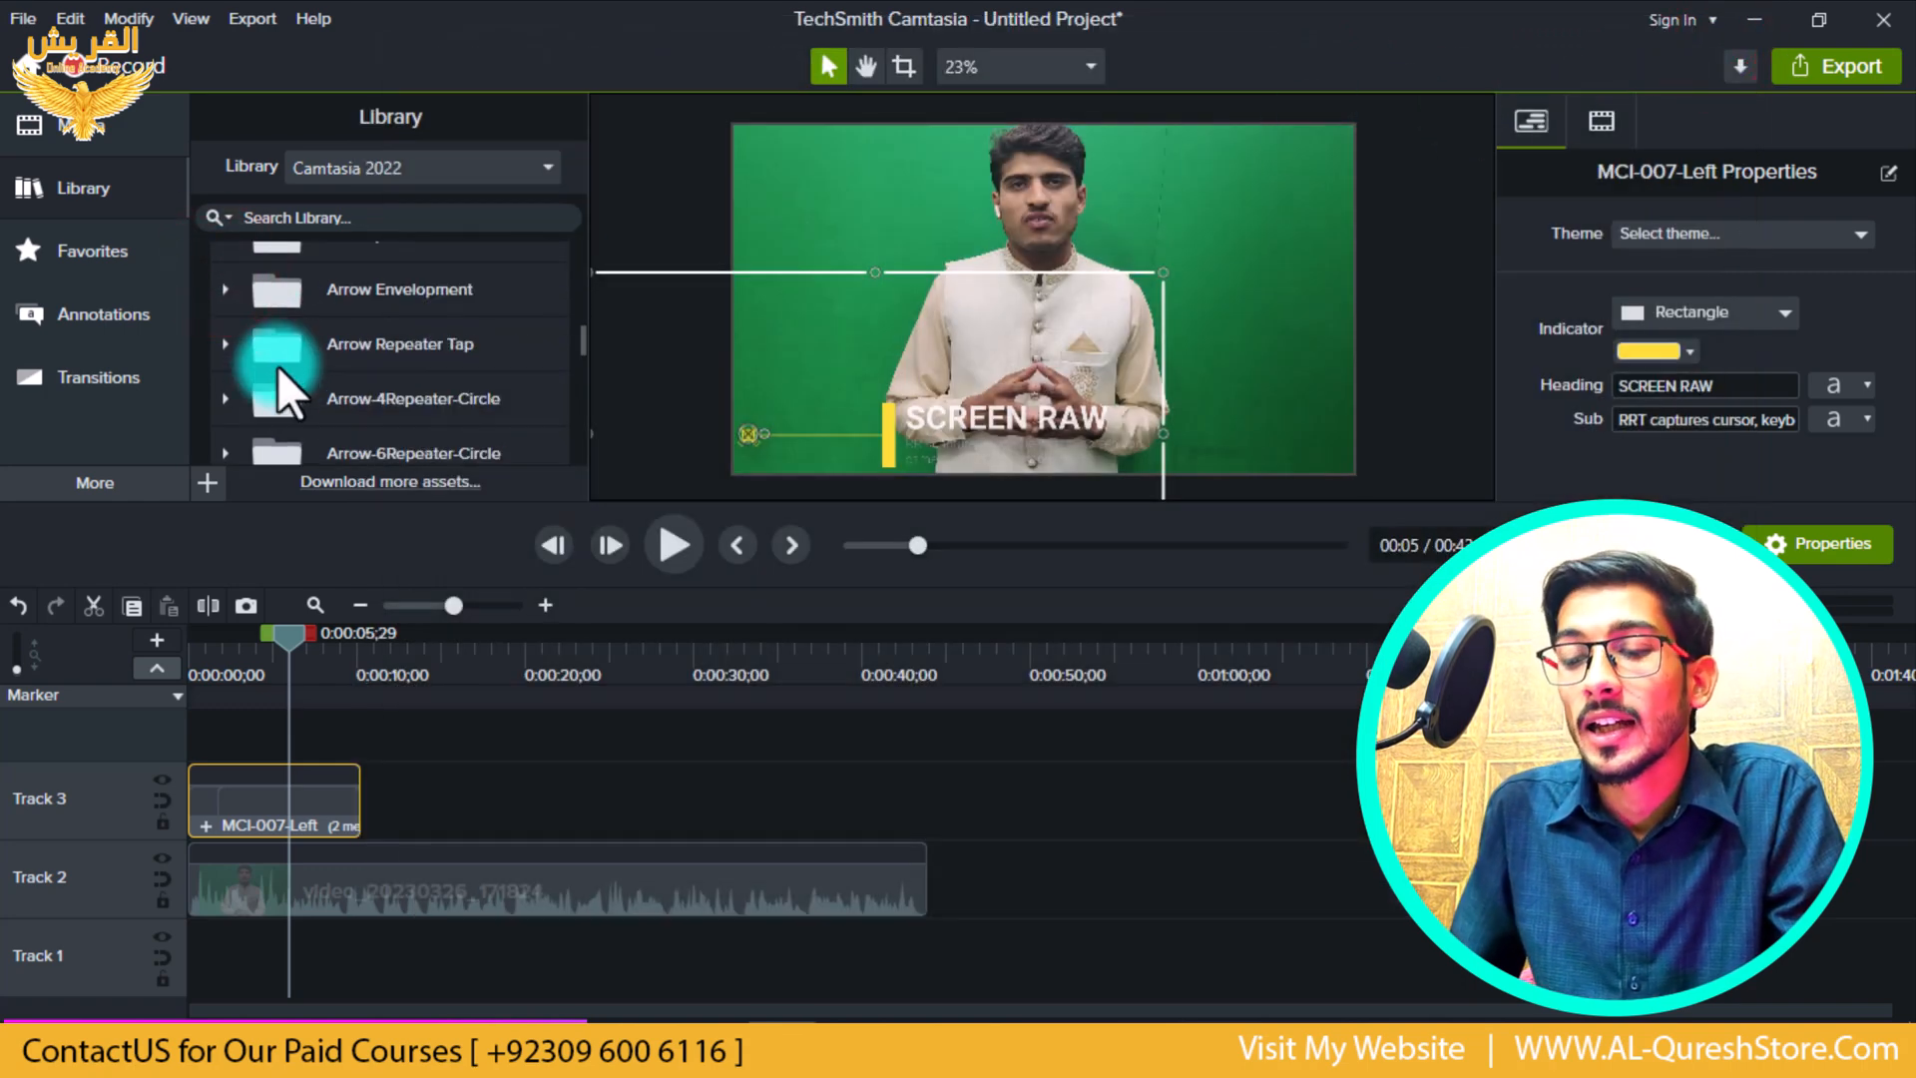
scroll(277, 365, "down", 1)
scroll(277, 365, "up", 6)
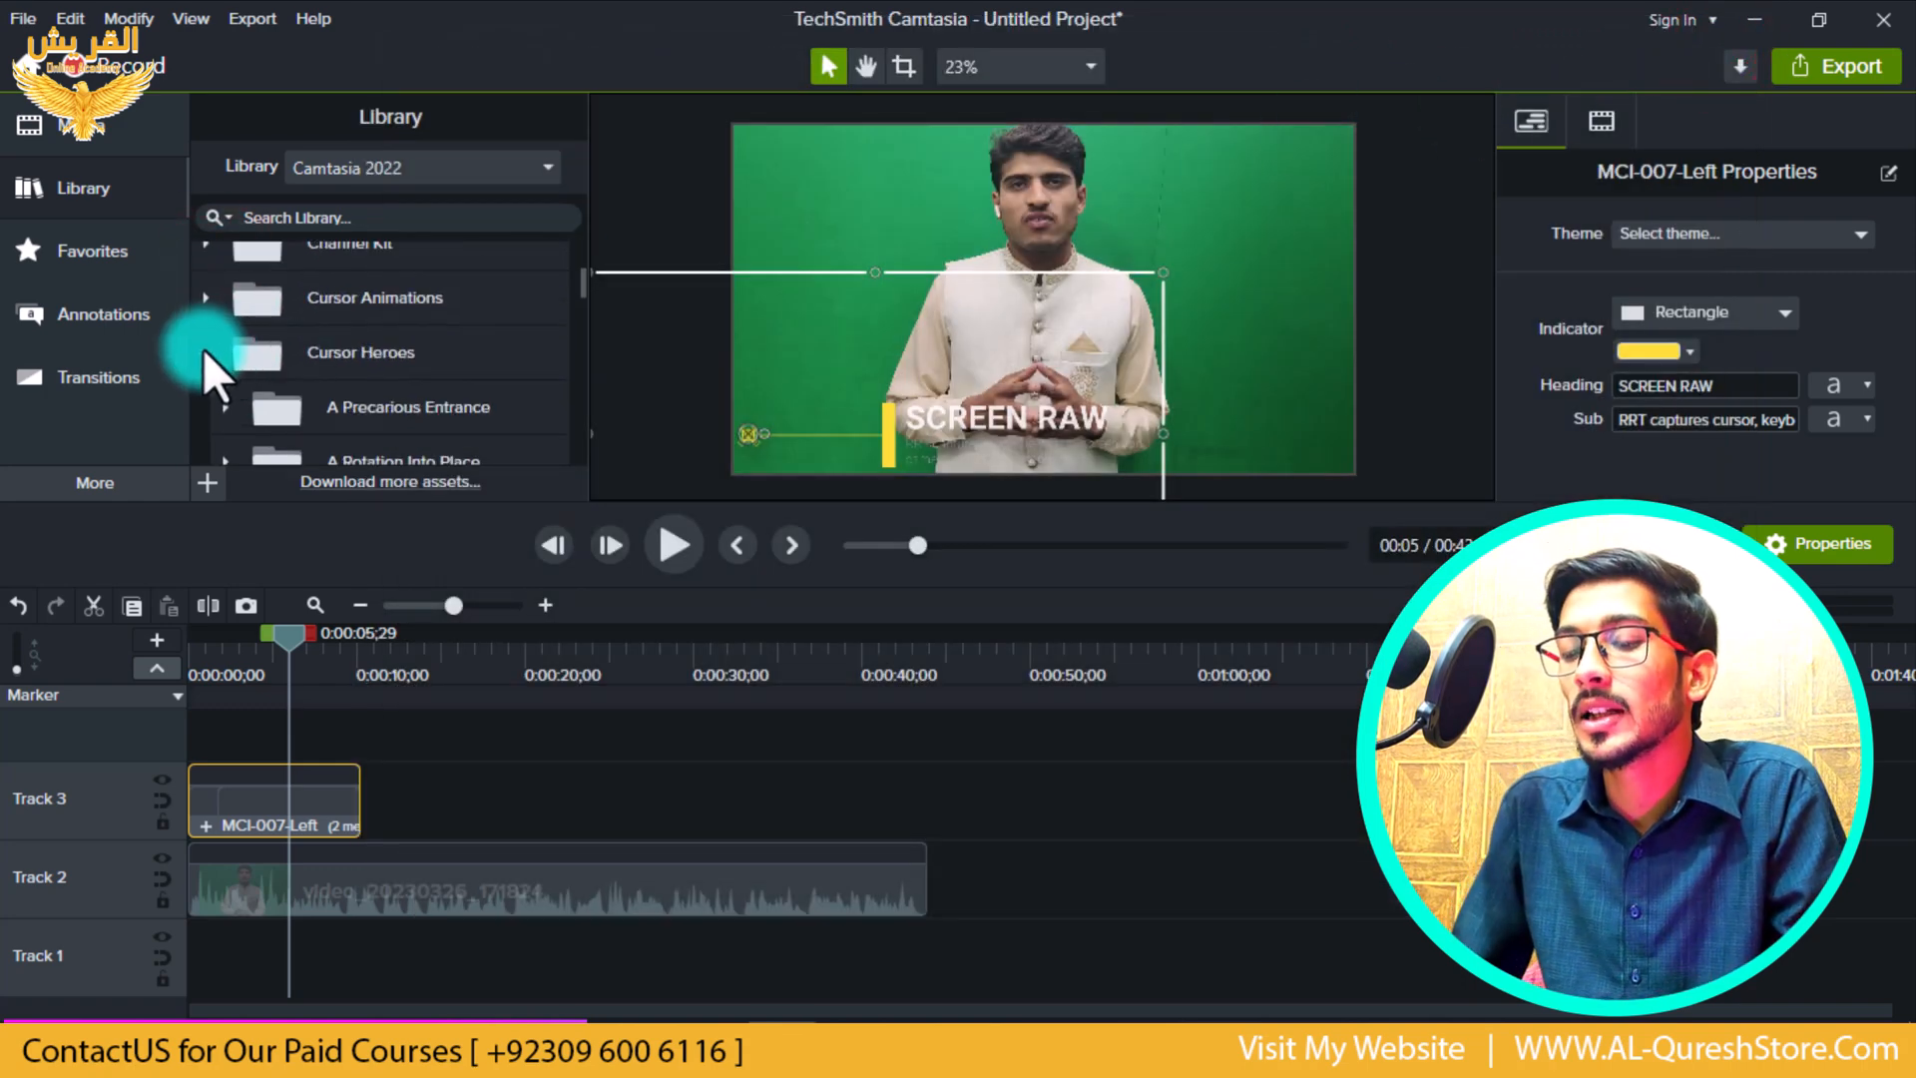
left_click(204, 352)
- Expand the Cursor Packs folder to show its System subfolder
scroll(202, 290, "down", 2)
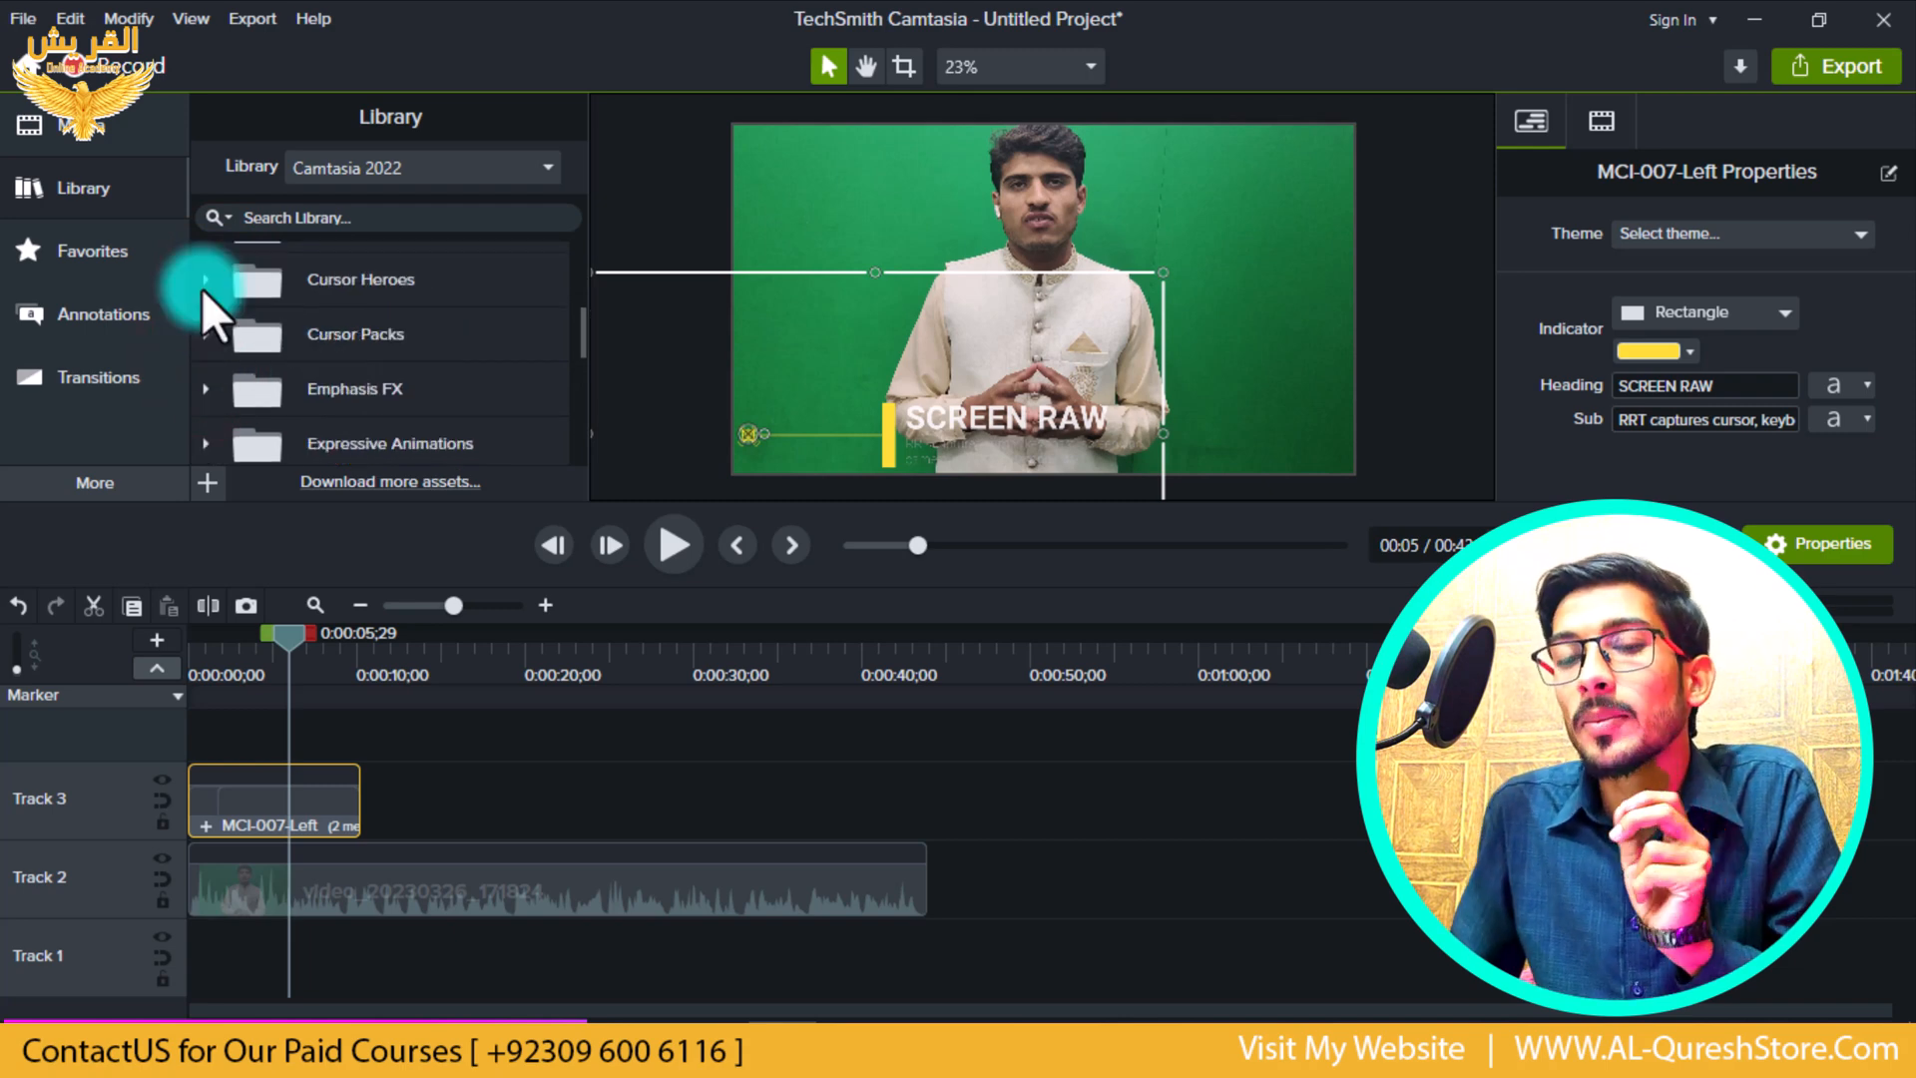
scroll(265, 344, "up", 1)
scroll(264, 329, "down", 1)
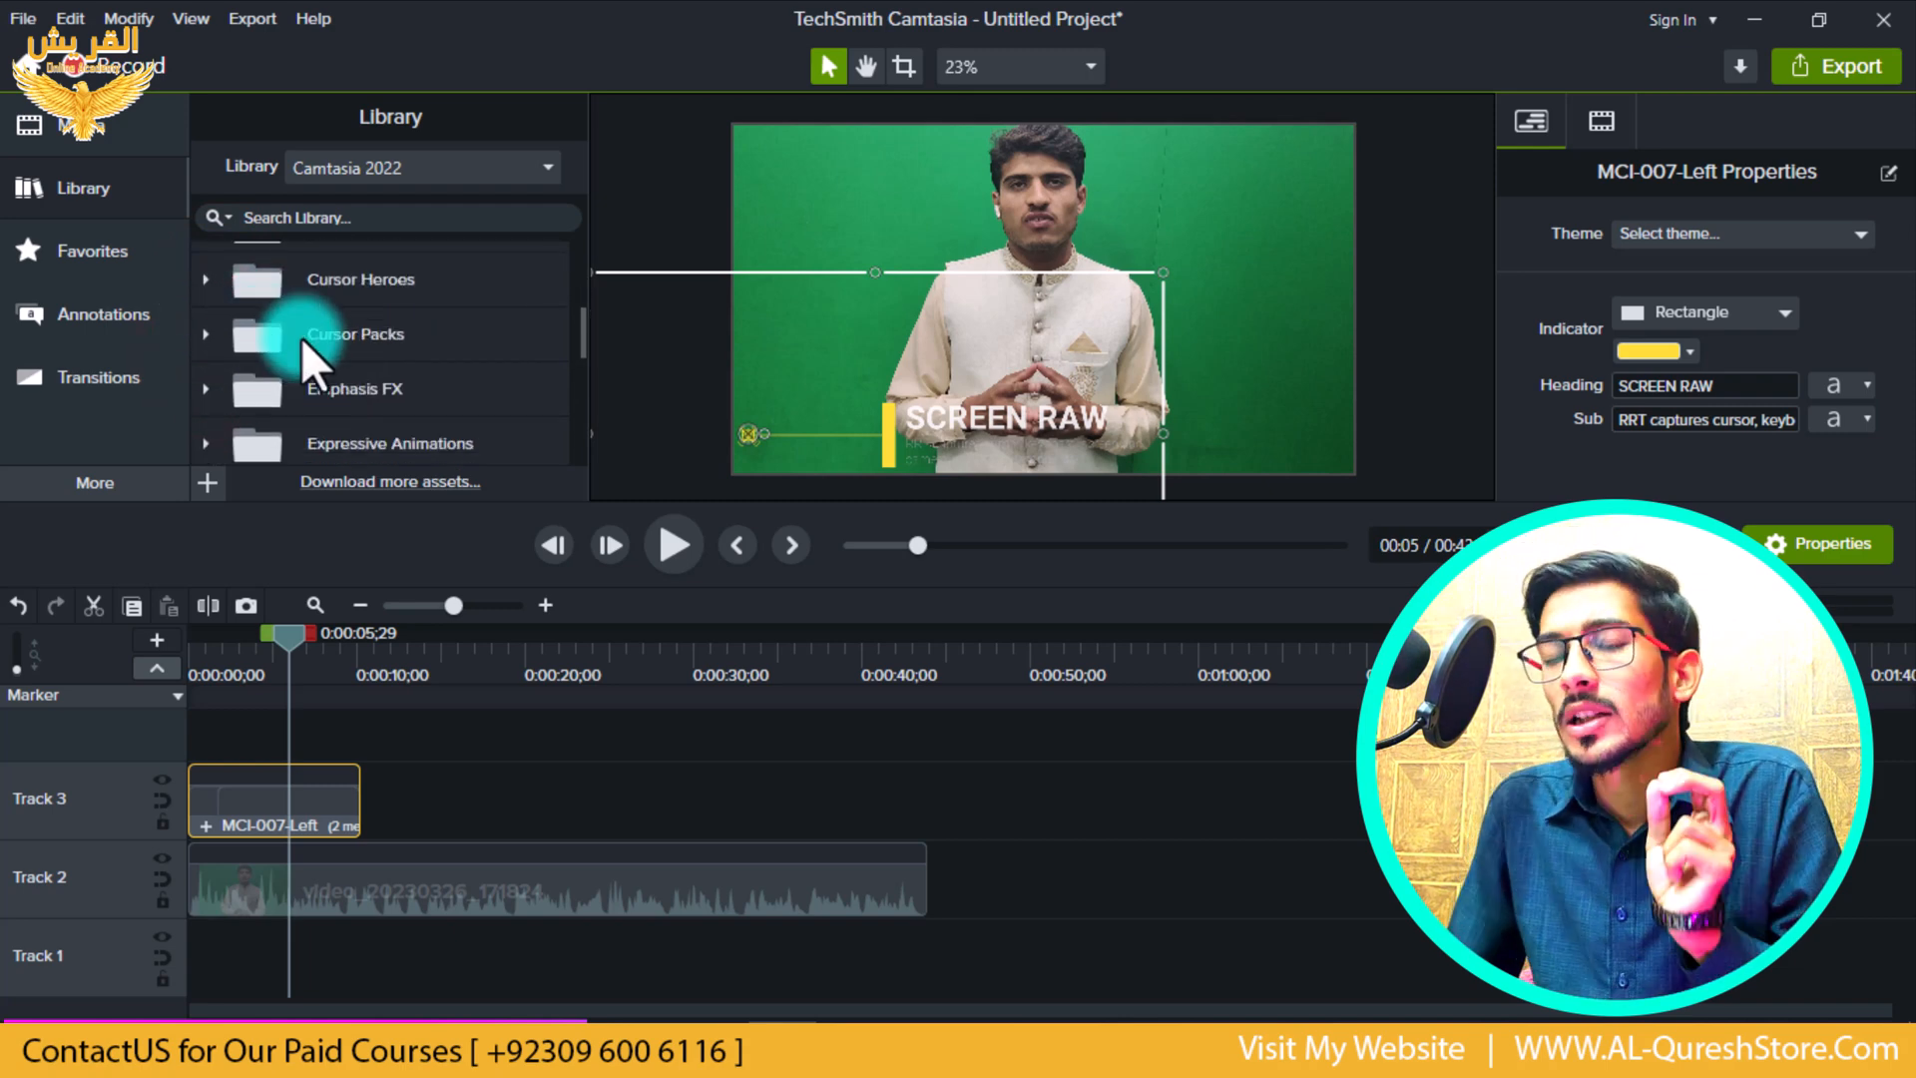
left_click(299, 337)
left_click(243, 376)
left_click(219, 319)
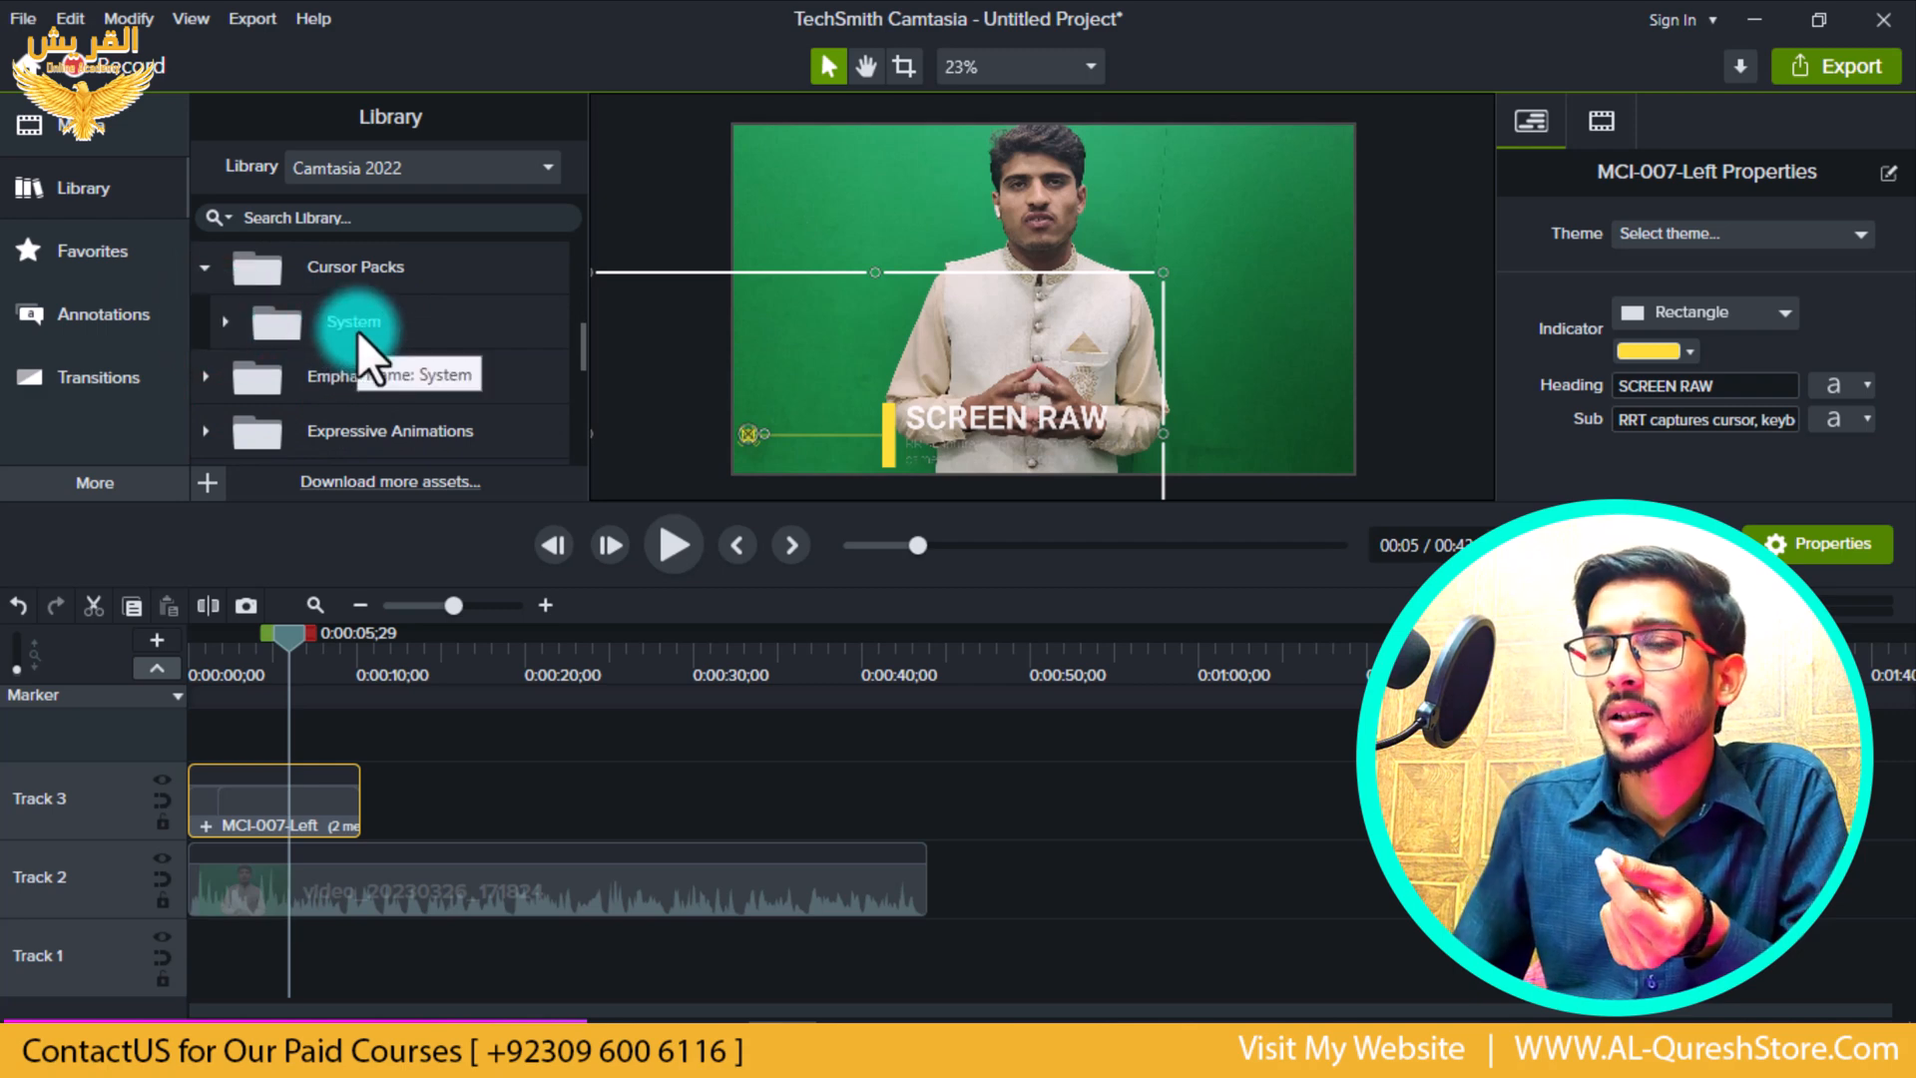
- Collapse Cursor Packs and open Emphasis FX down to the BFX-001 assets in Bursts & Collapses
scroll(357, 331, "up", 1)
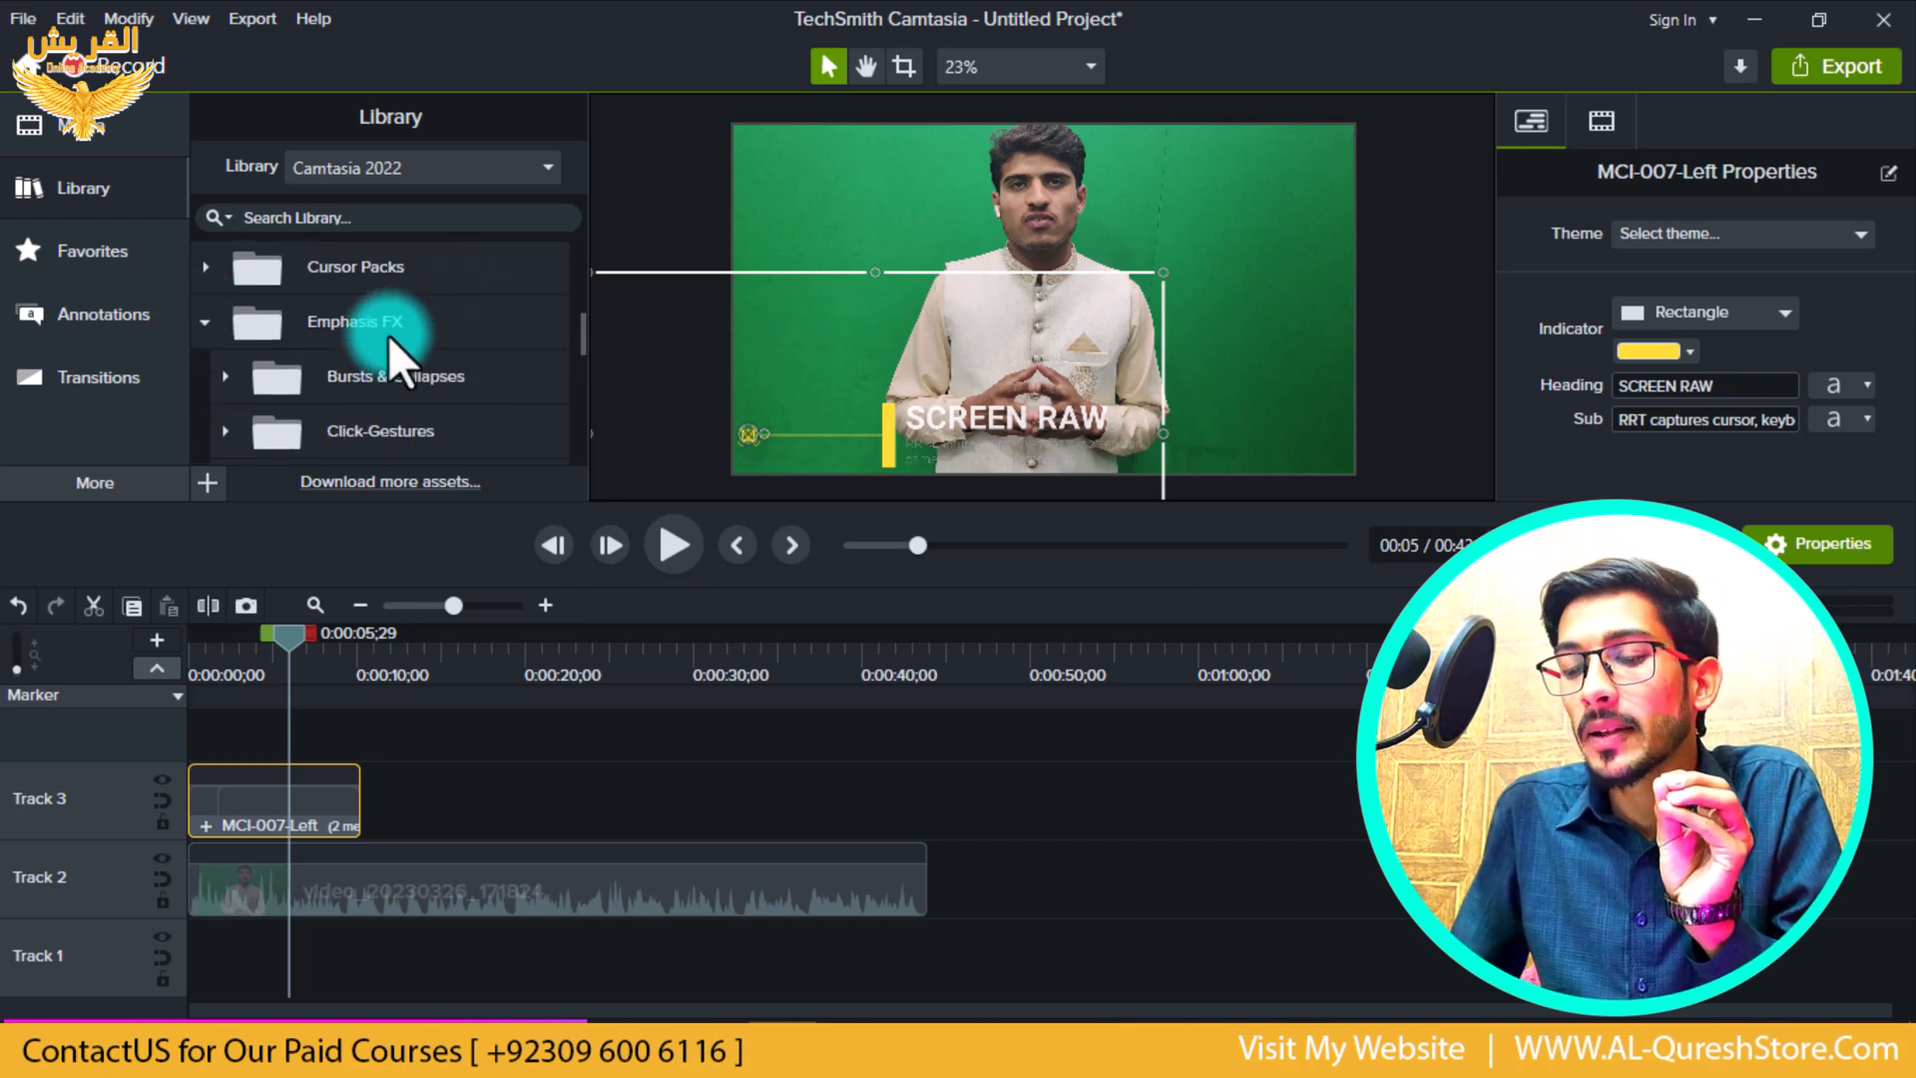
scroll(429, 330, "down", 1)
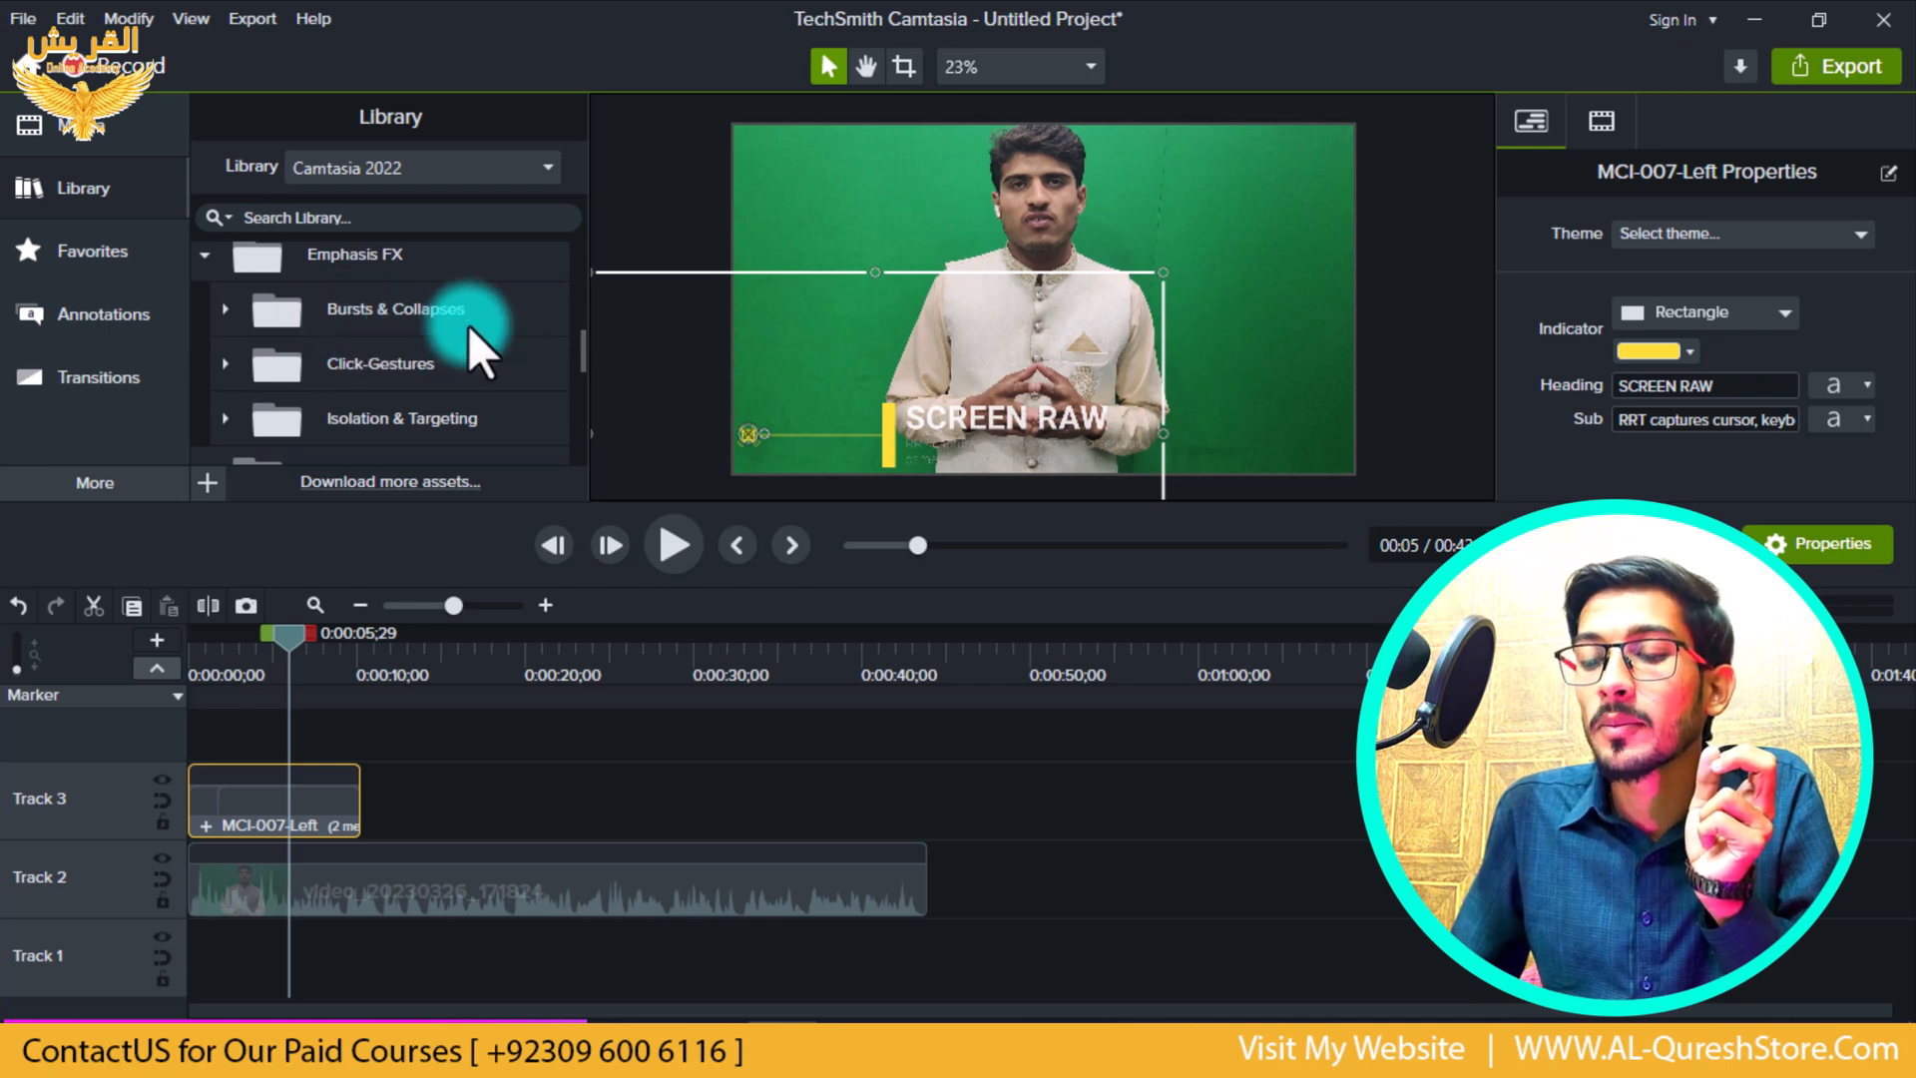
left_click(224, 307)
scroll(339, 339, "down", 1)
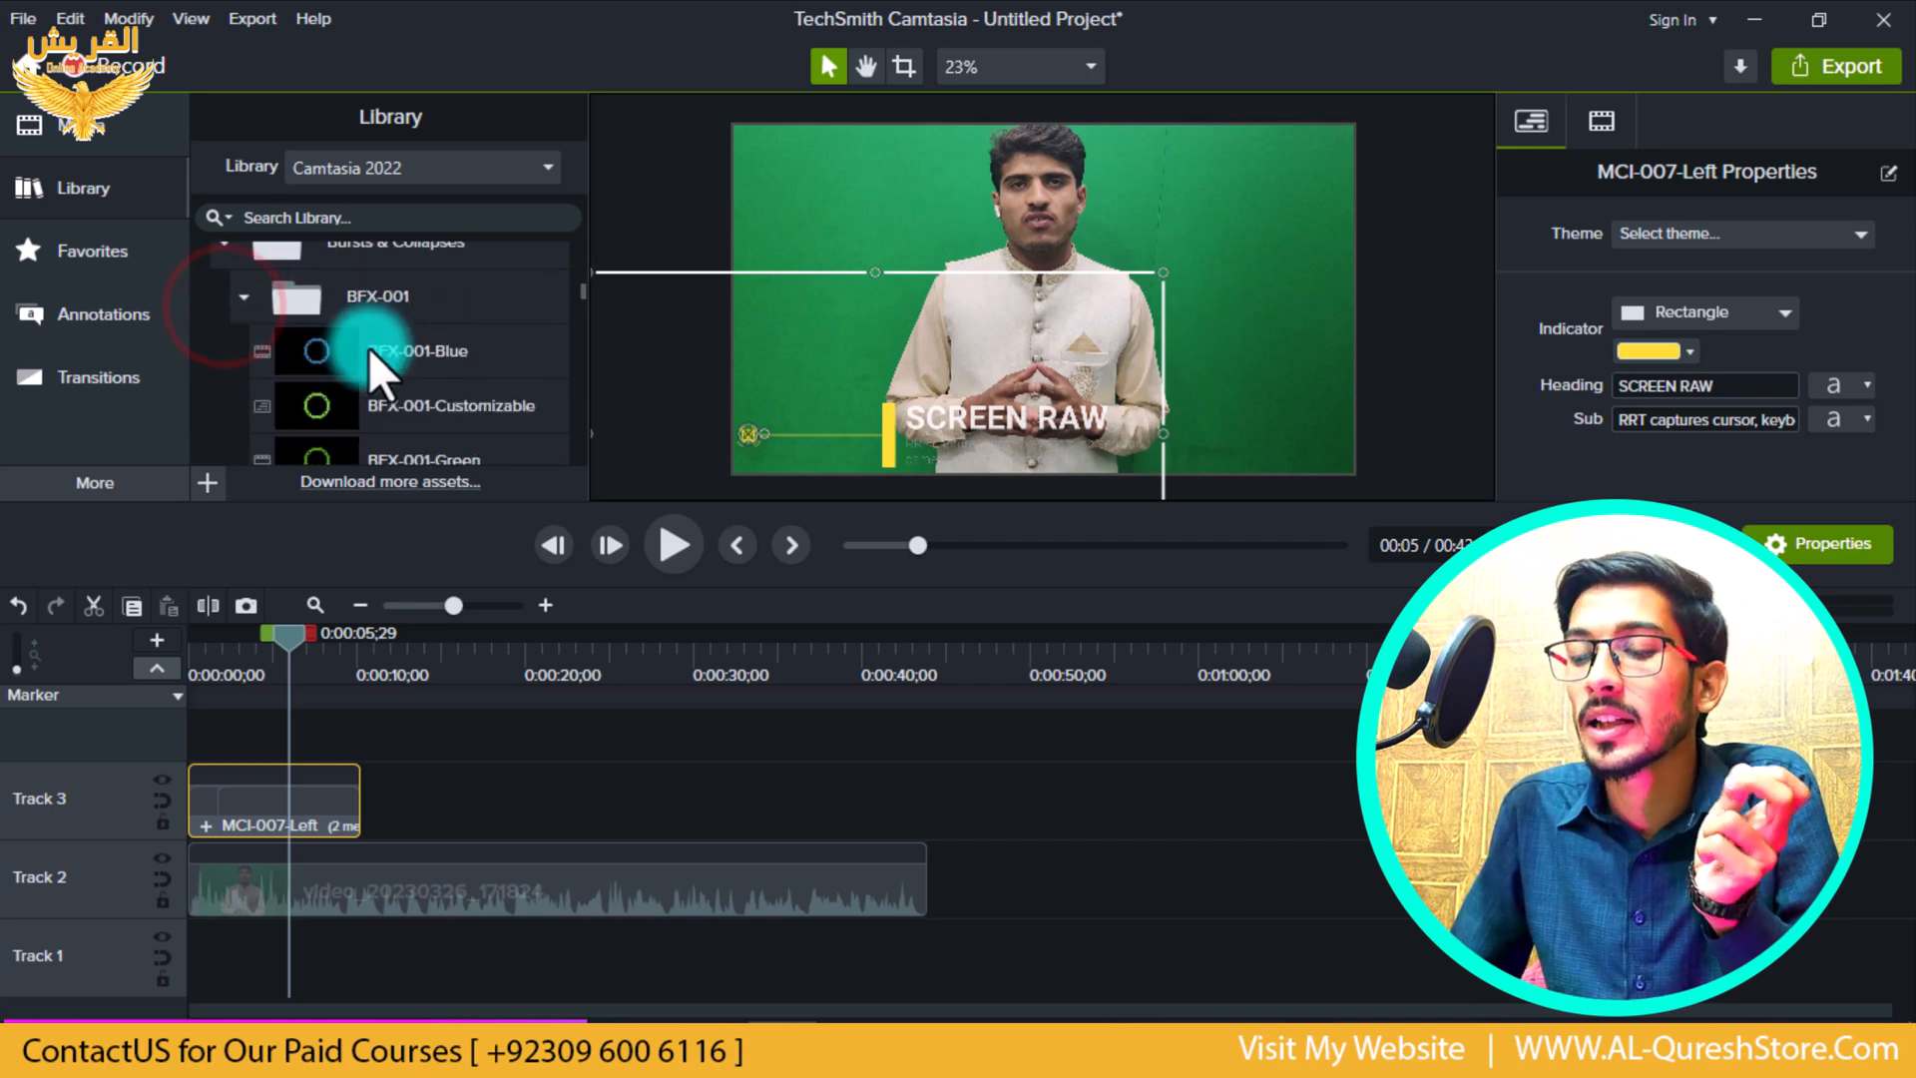
- Preview the BFX-001-Orange burst effect and replay it in the preview window
scroll(338, 380, "down", 2)
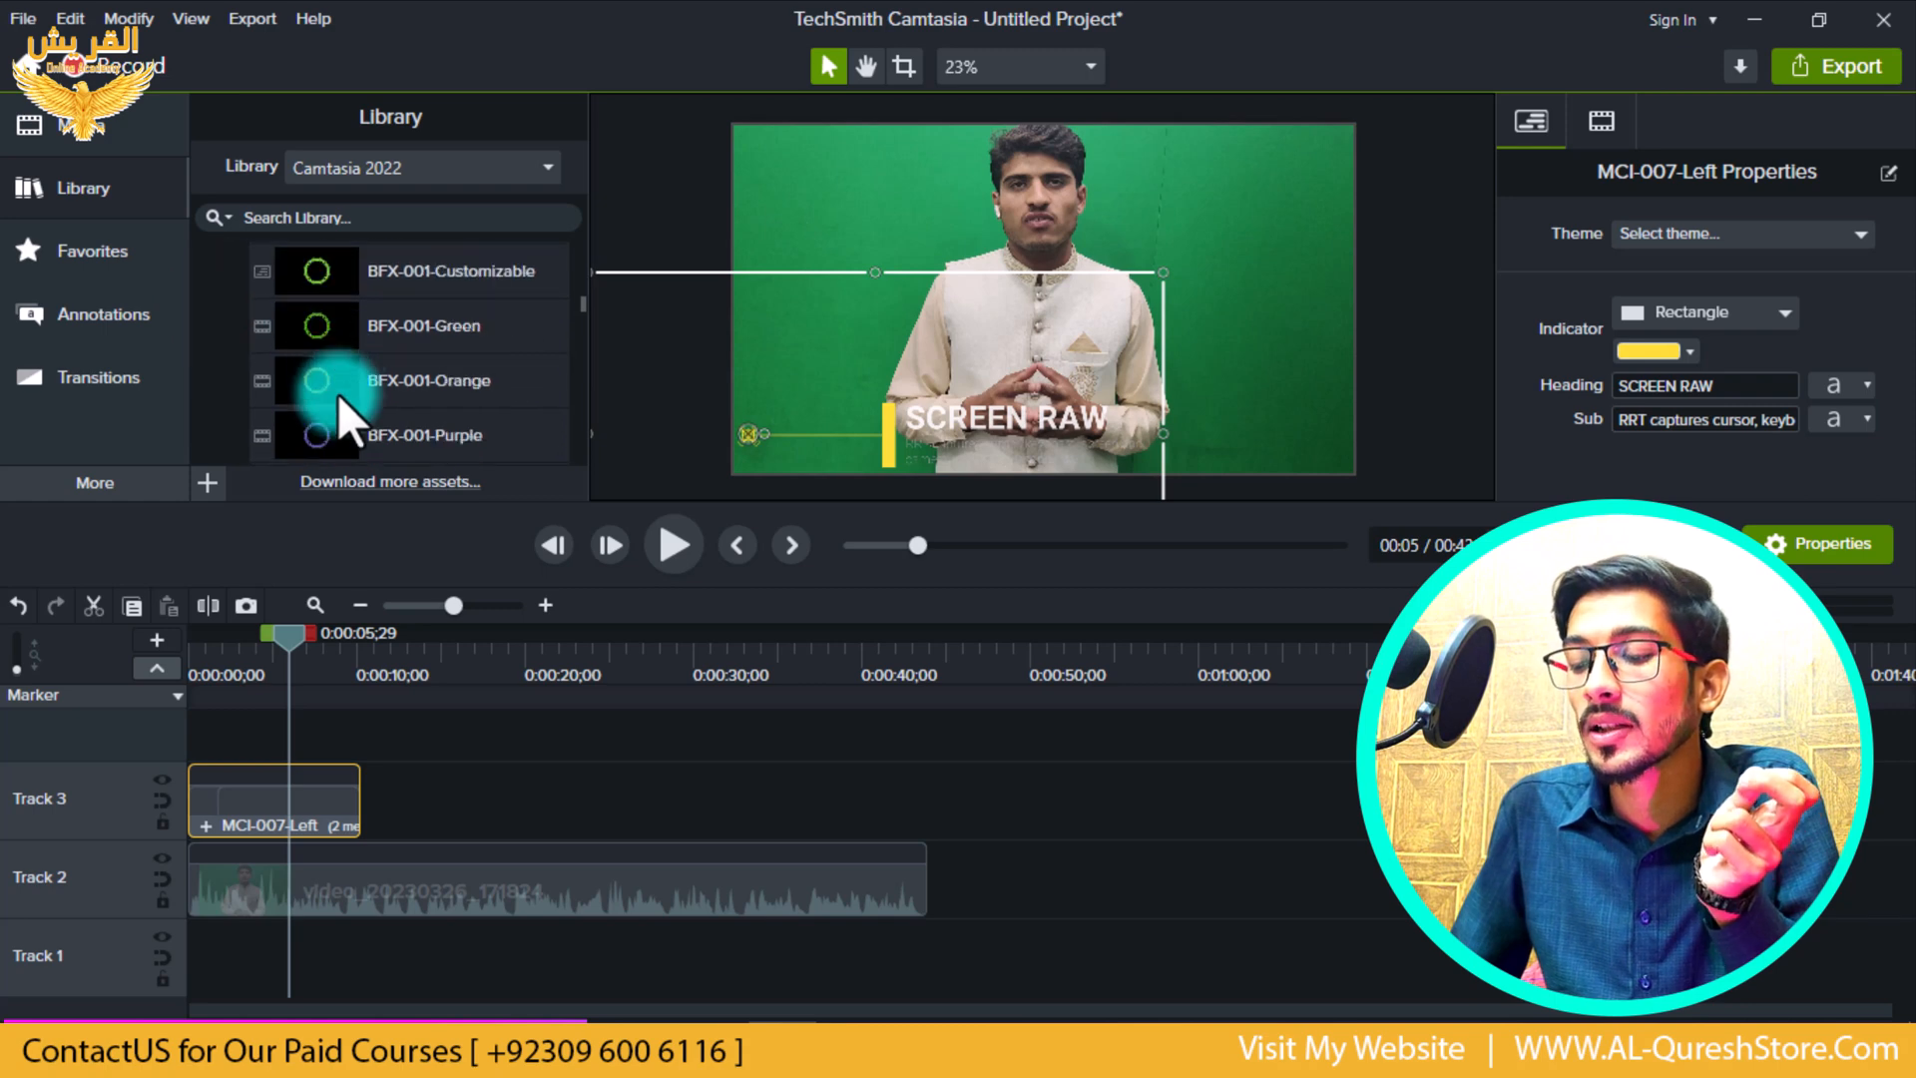
left_click(325, 361)
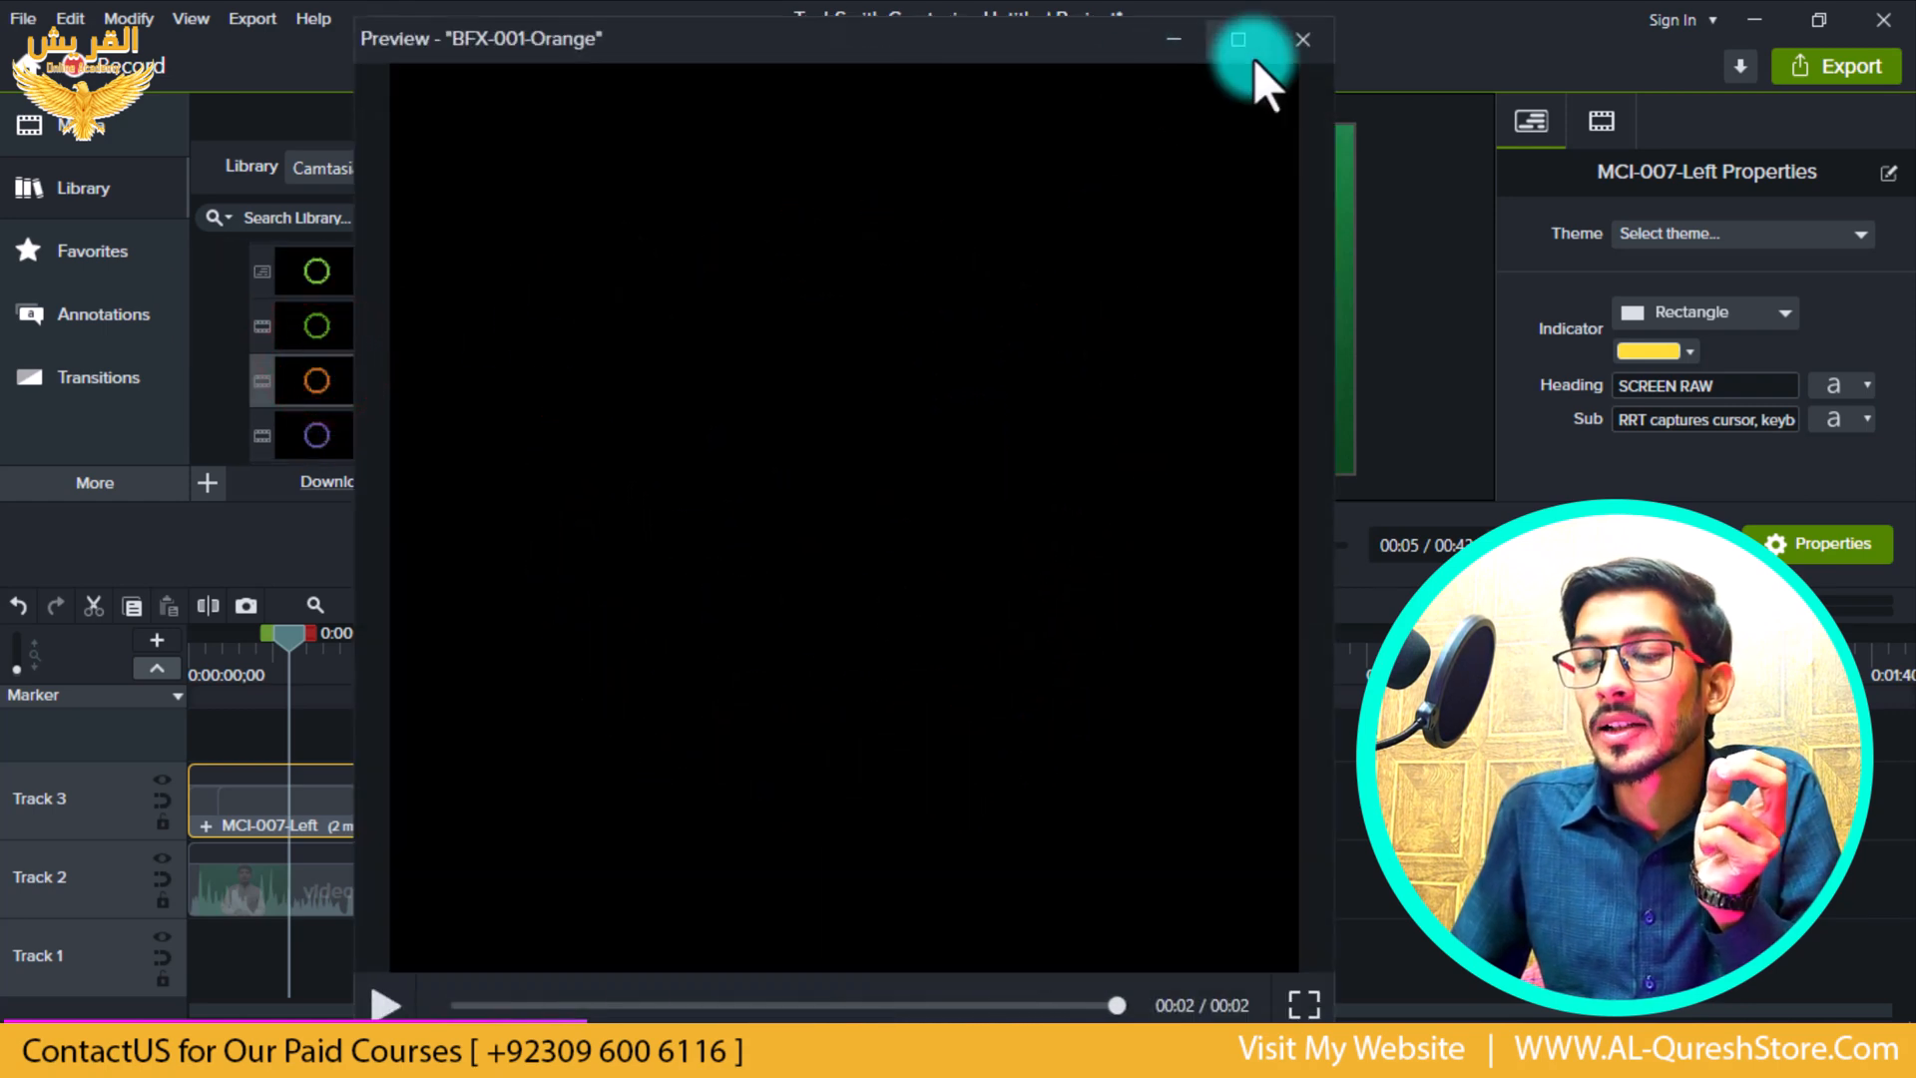
left_click(381, 1002)
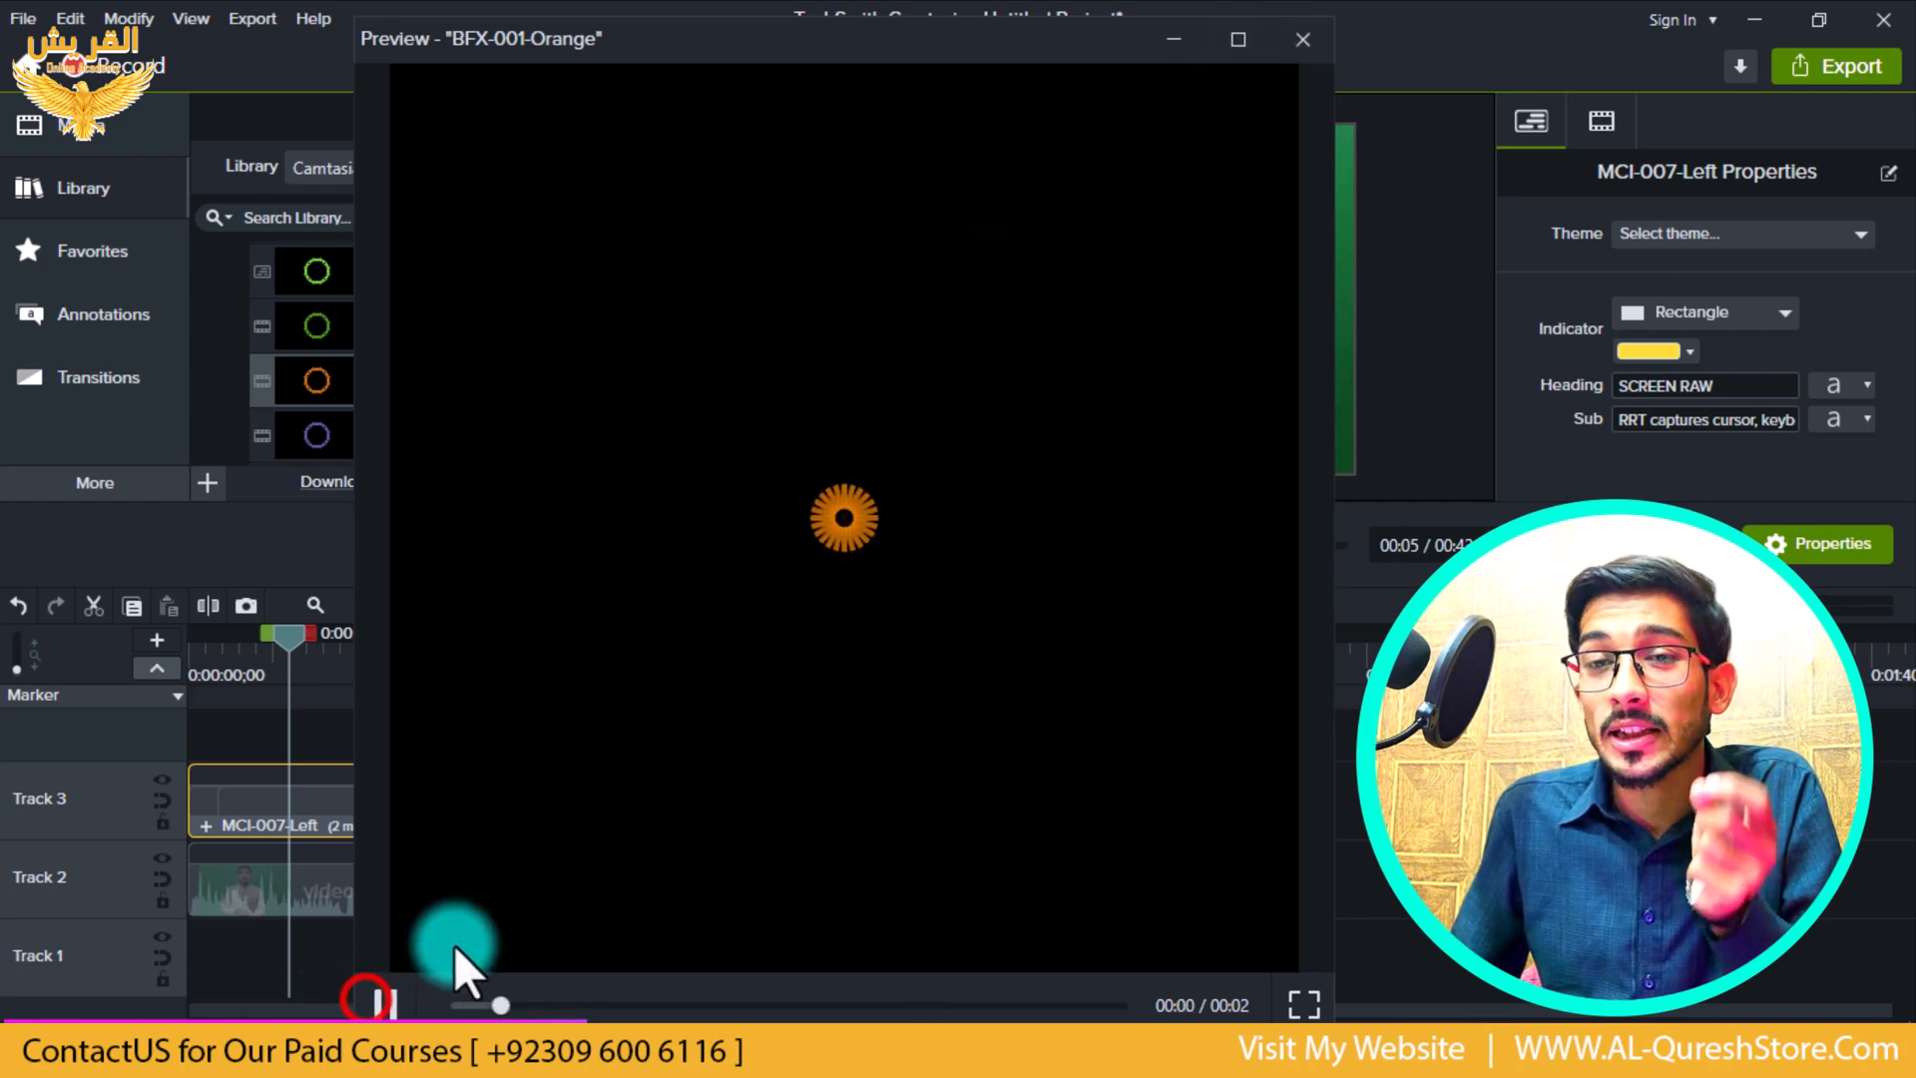
- Close the burst preview, collapse the BFX-001 folder and expand BFX-008 in Bursts & Collapses
left_click(1302, 40)
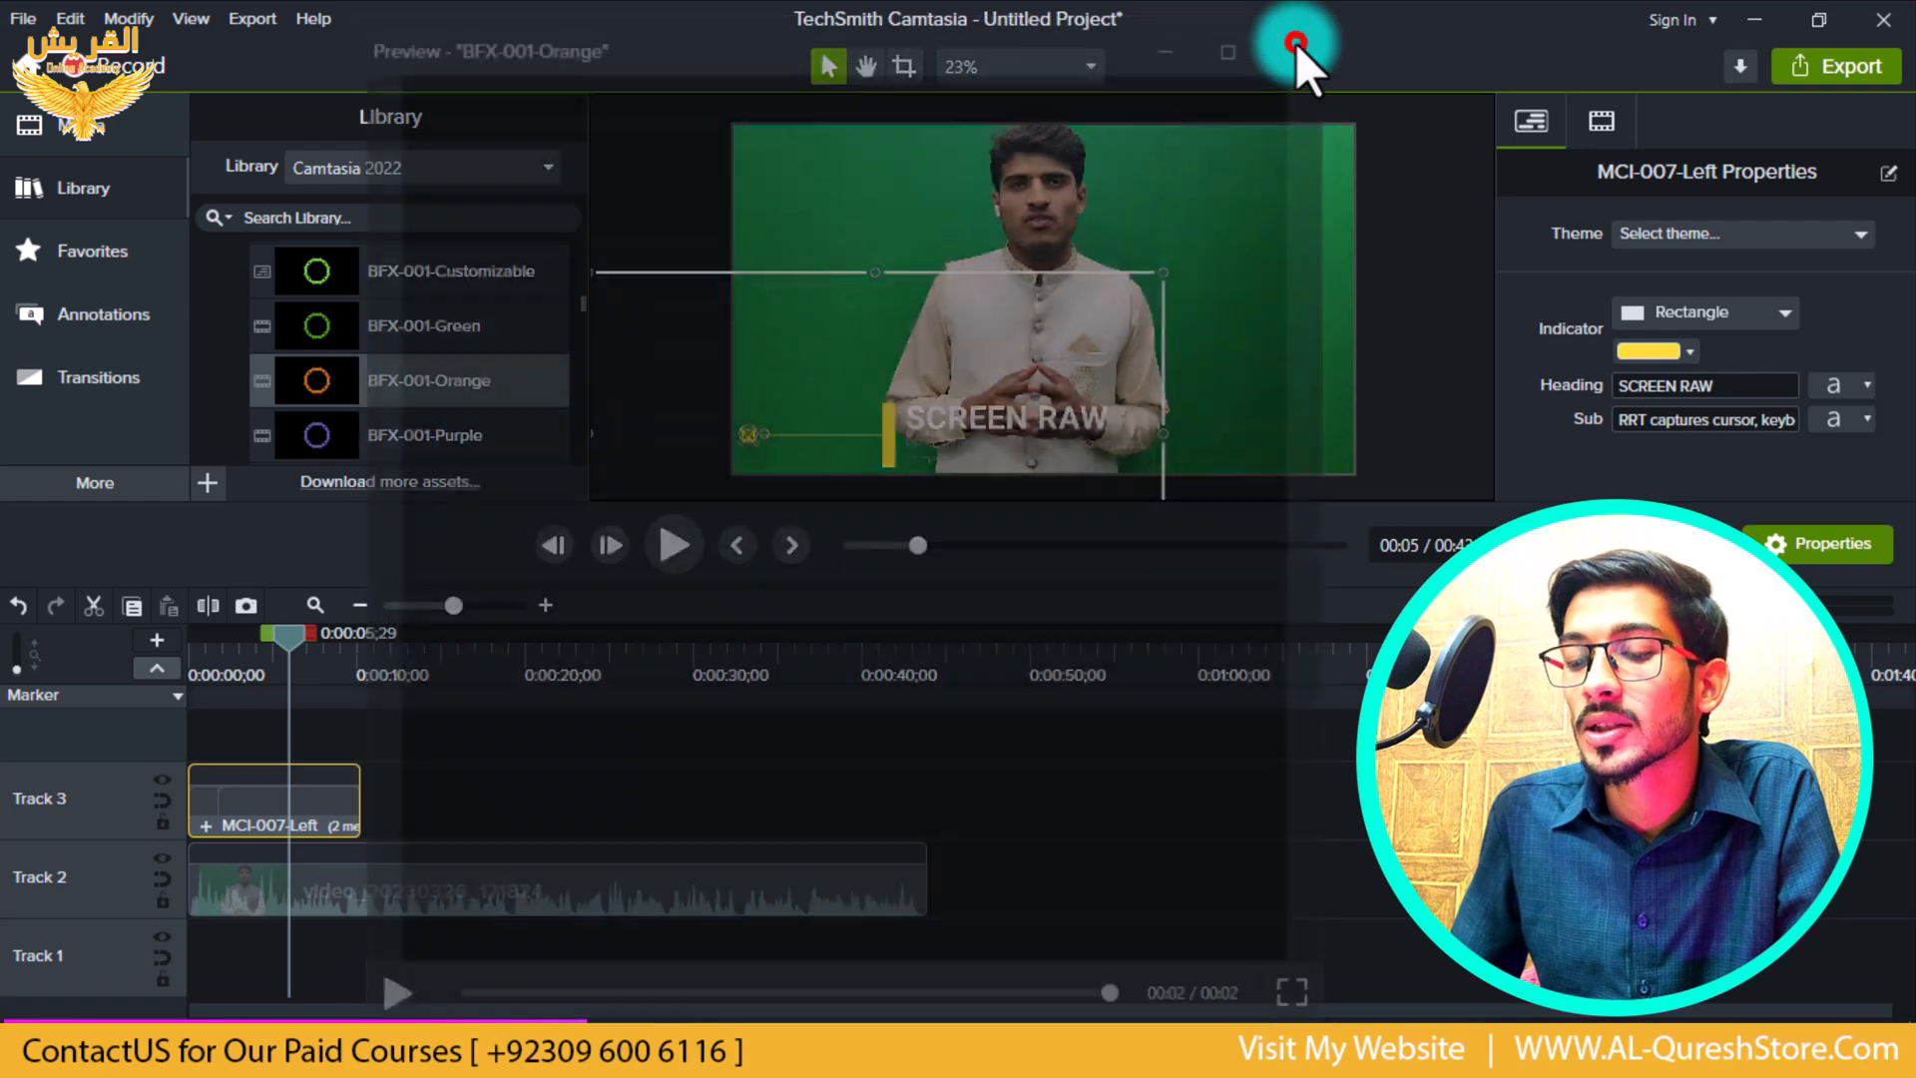
scroll(278, 415, "up", 2)
scroll(275, 350, "up", 1)
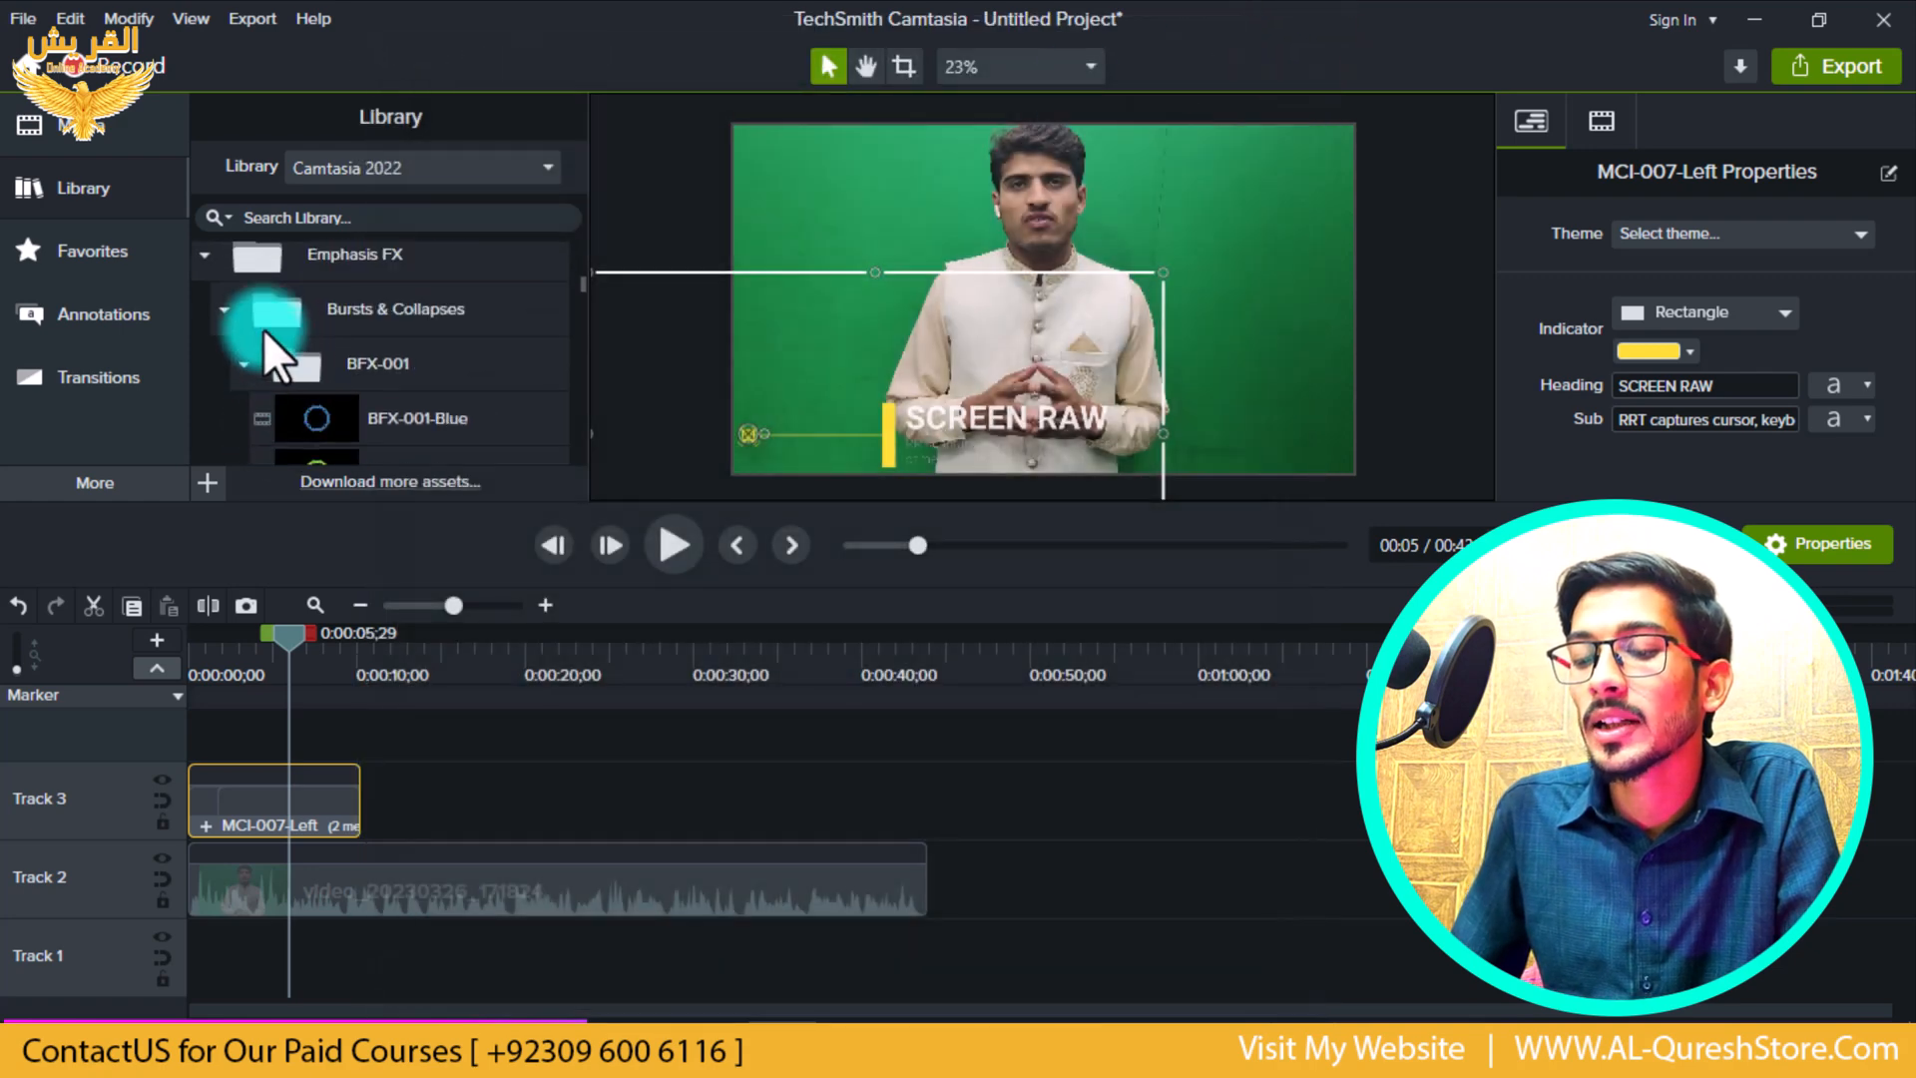
left_click(254, 365)
scroll(279, 354, "down", 3)
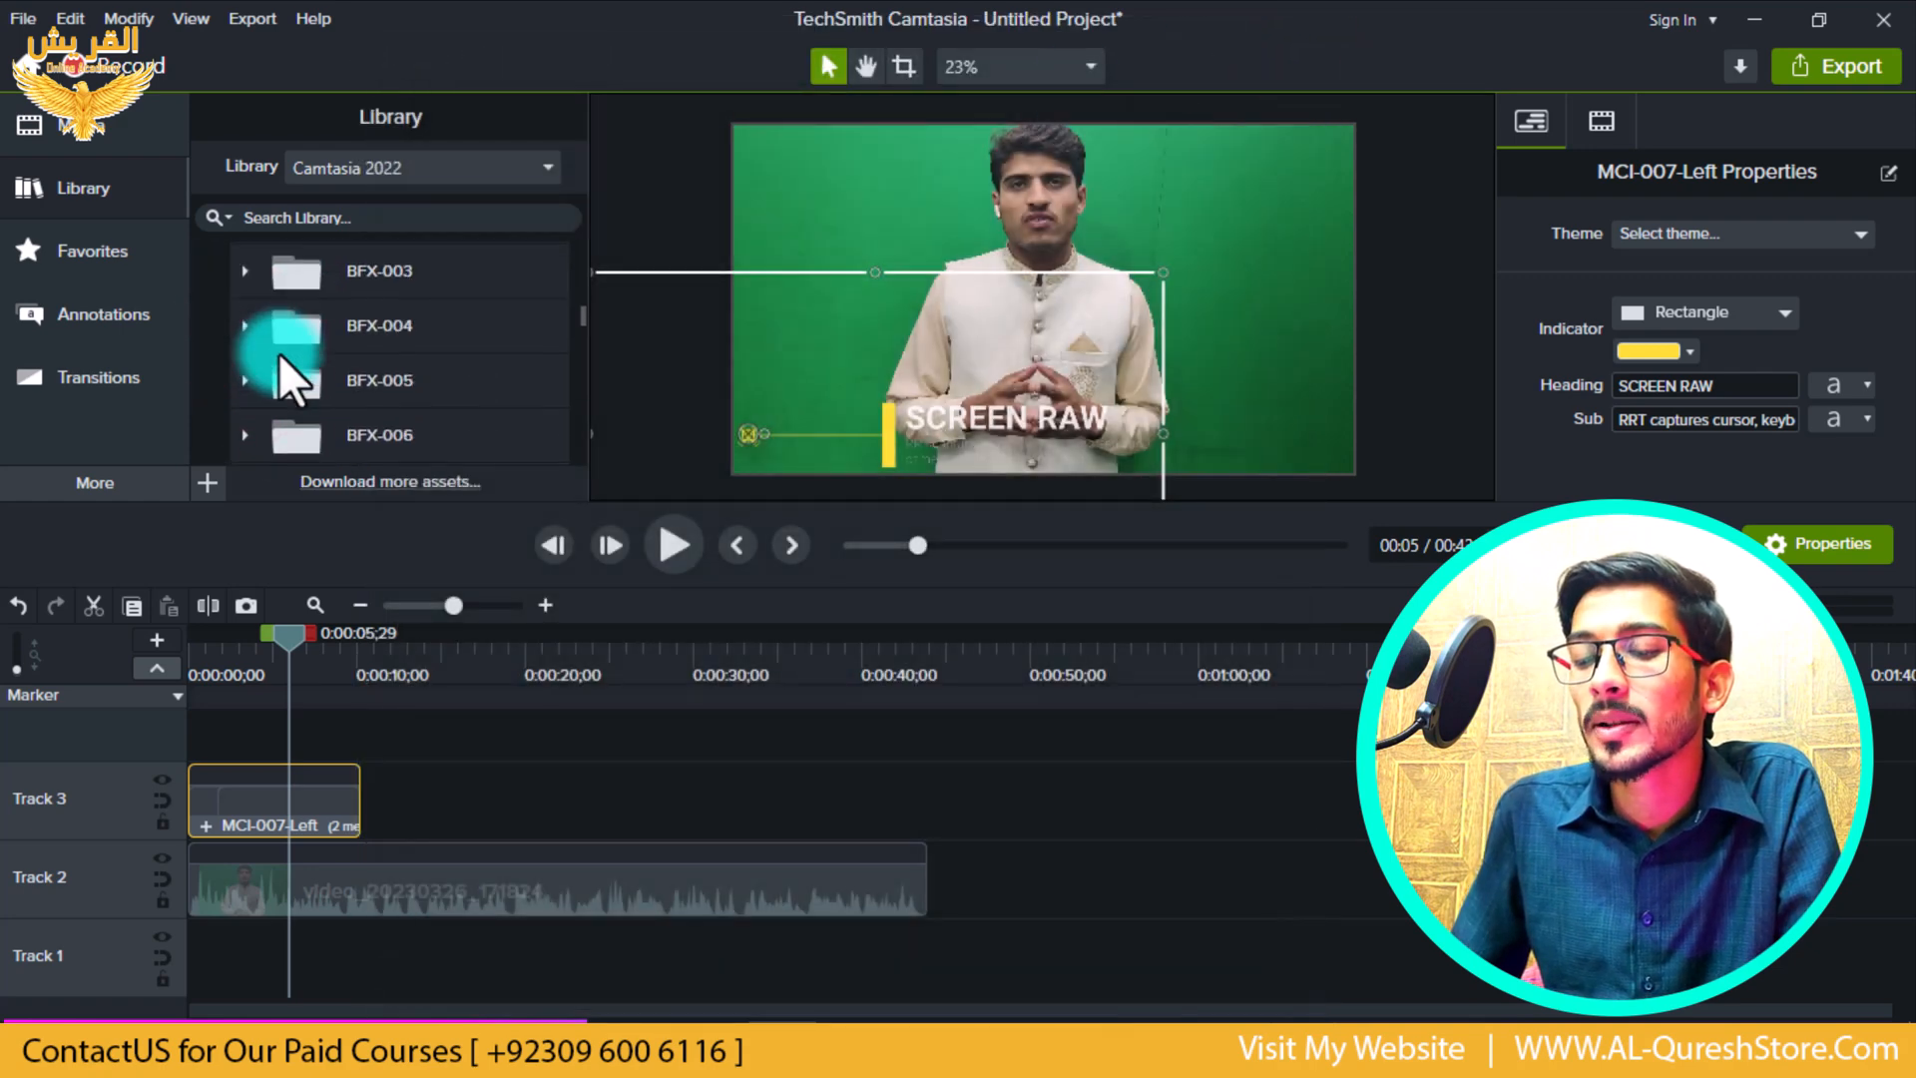
scroll(279, 351, "down", 2)
left_click(229, 348)
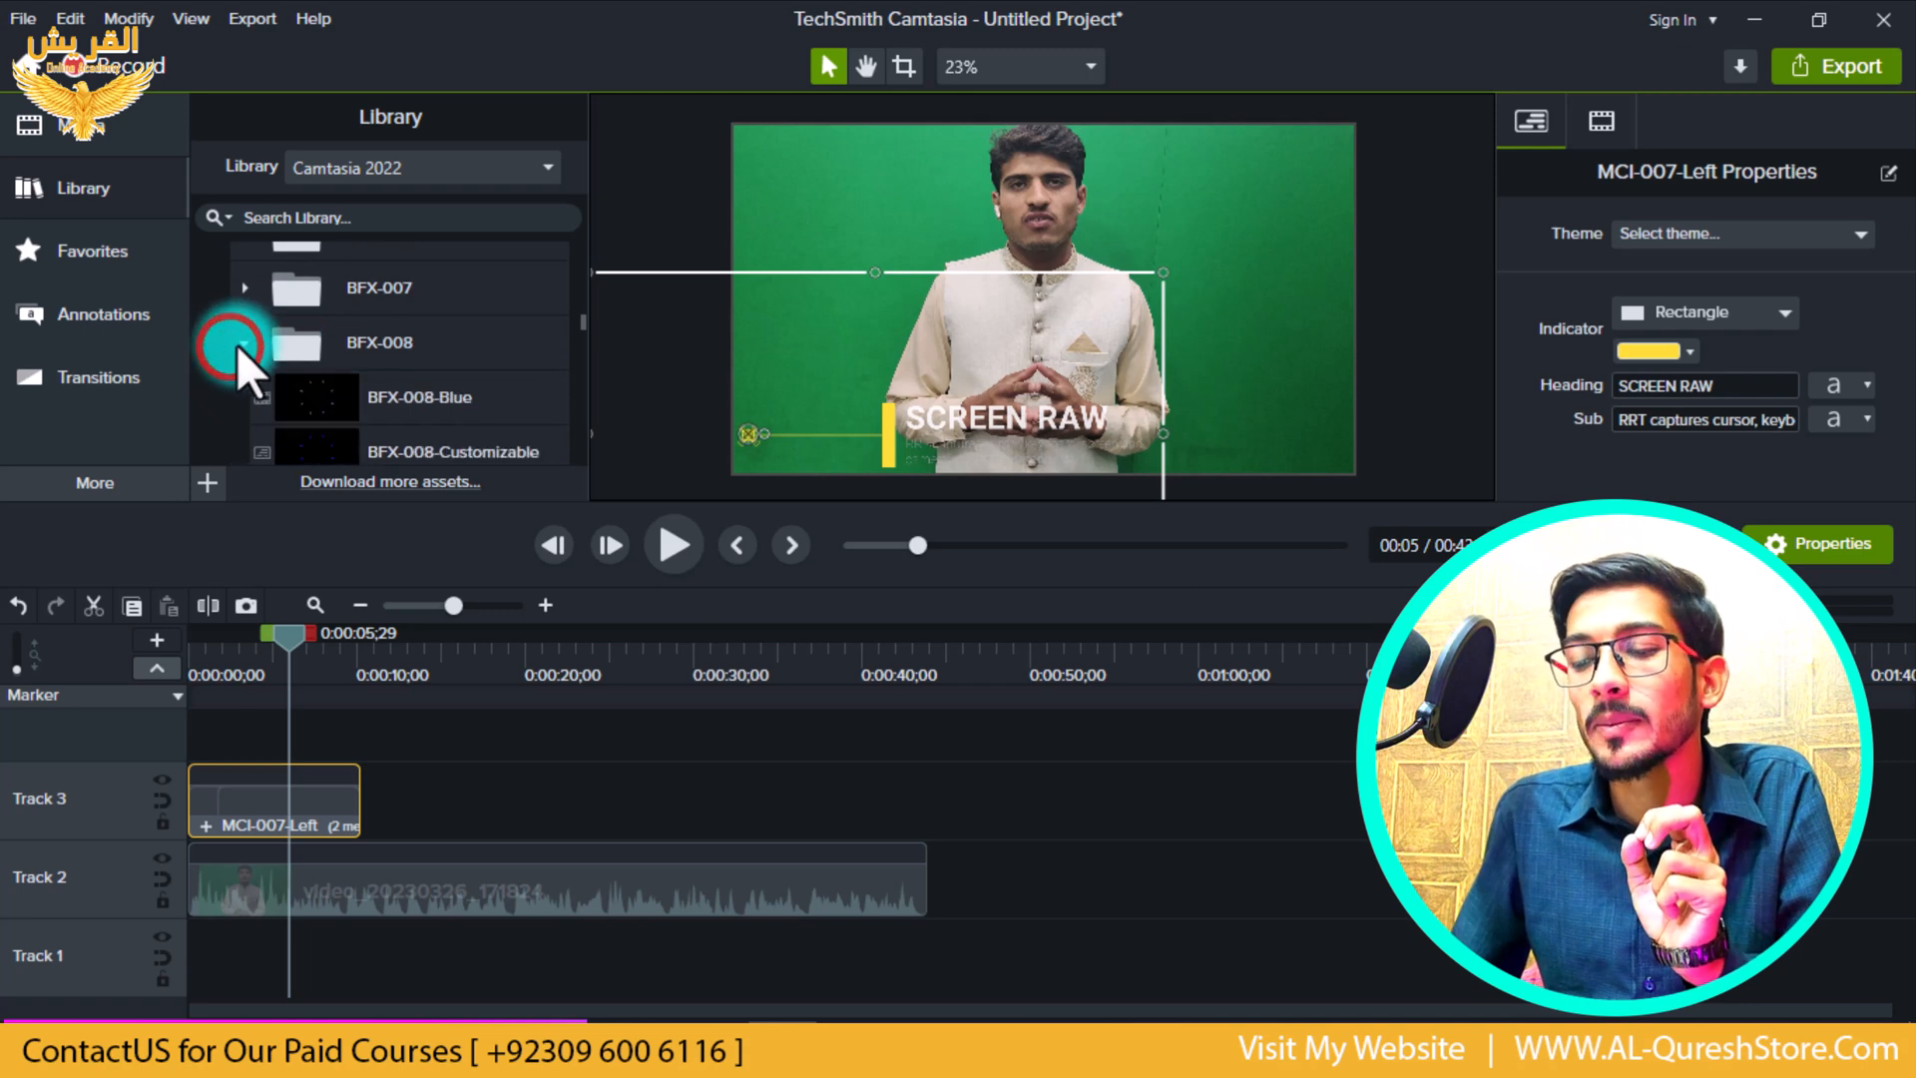
- Collapse Bursts & Collapses and open Click-Gestures down to the CG-001 assets
scroll(290, 369, "down", 2)
double_click(317, 373)
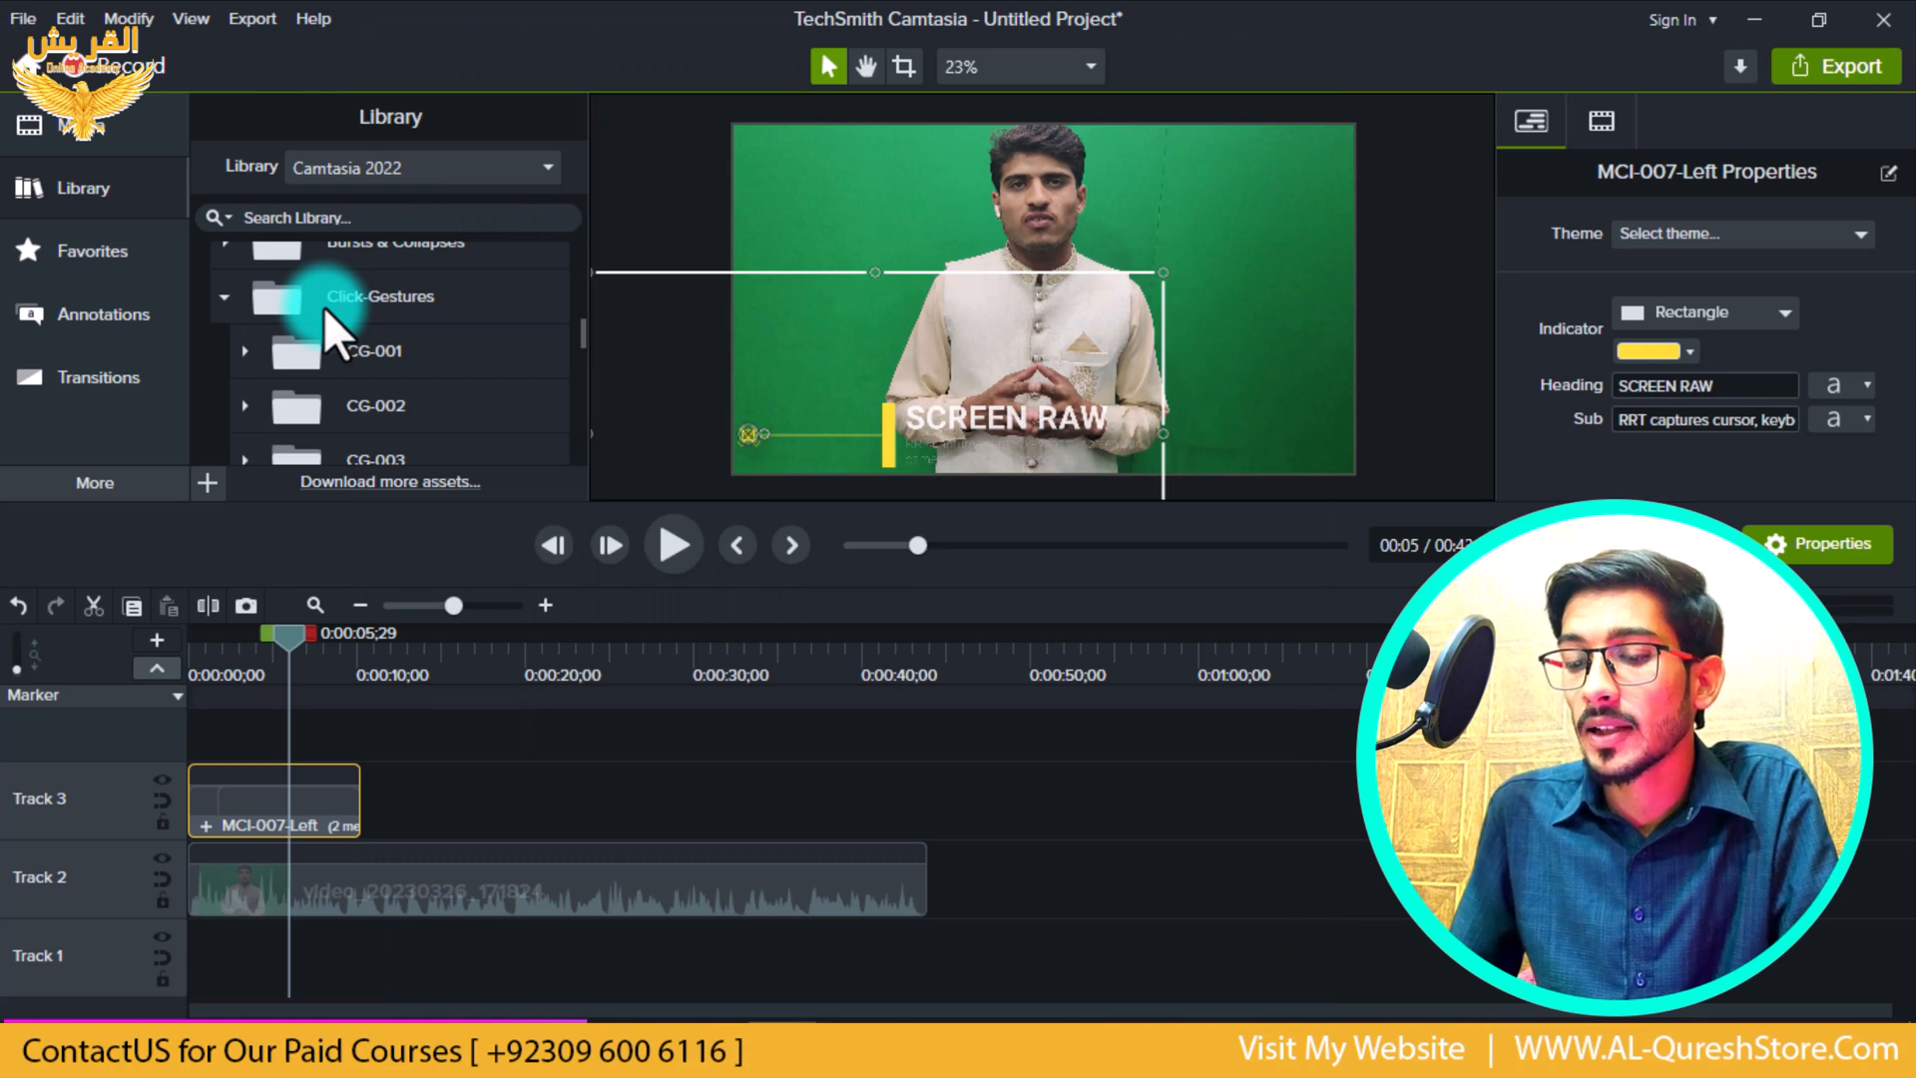
left_click(246, 346)
left_click(246, 346)
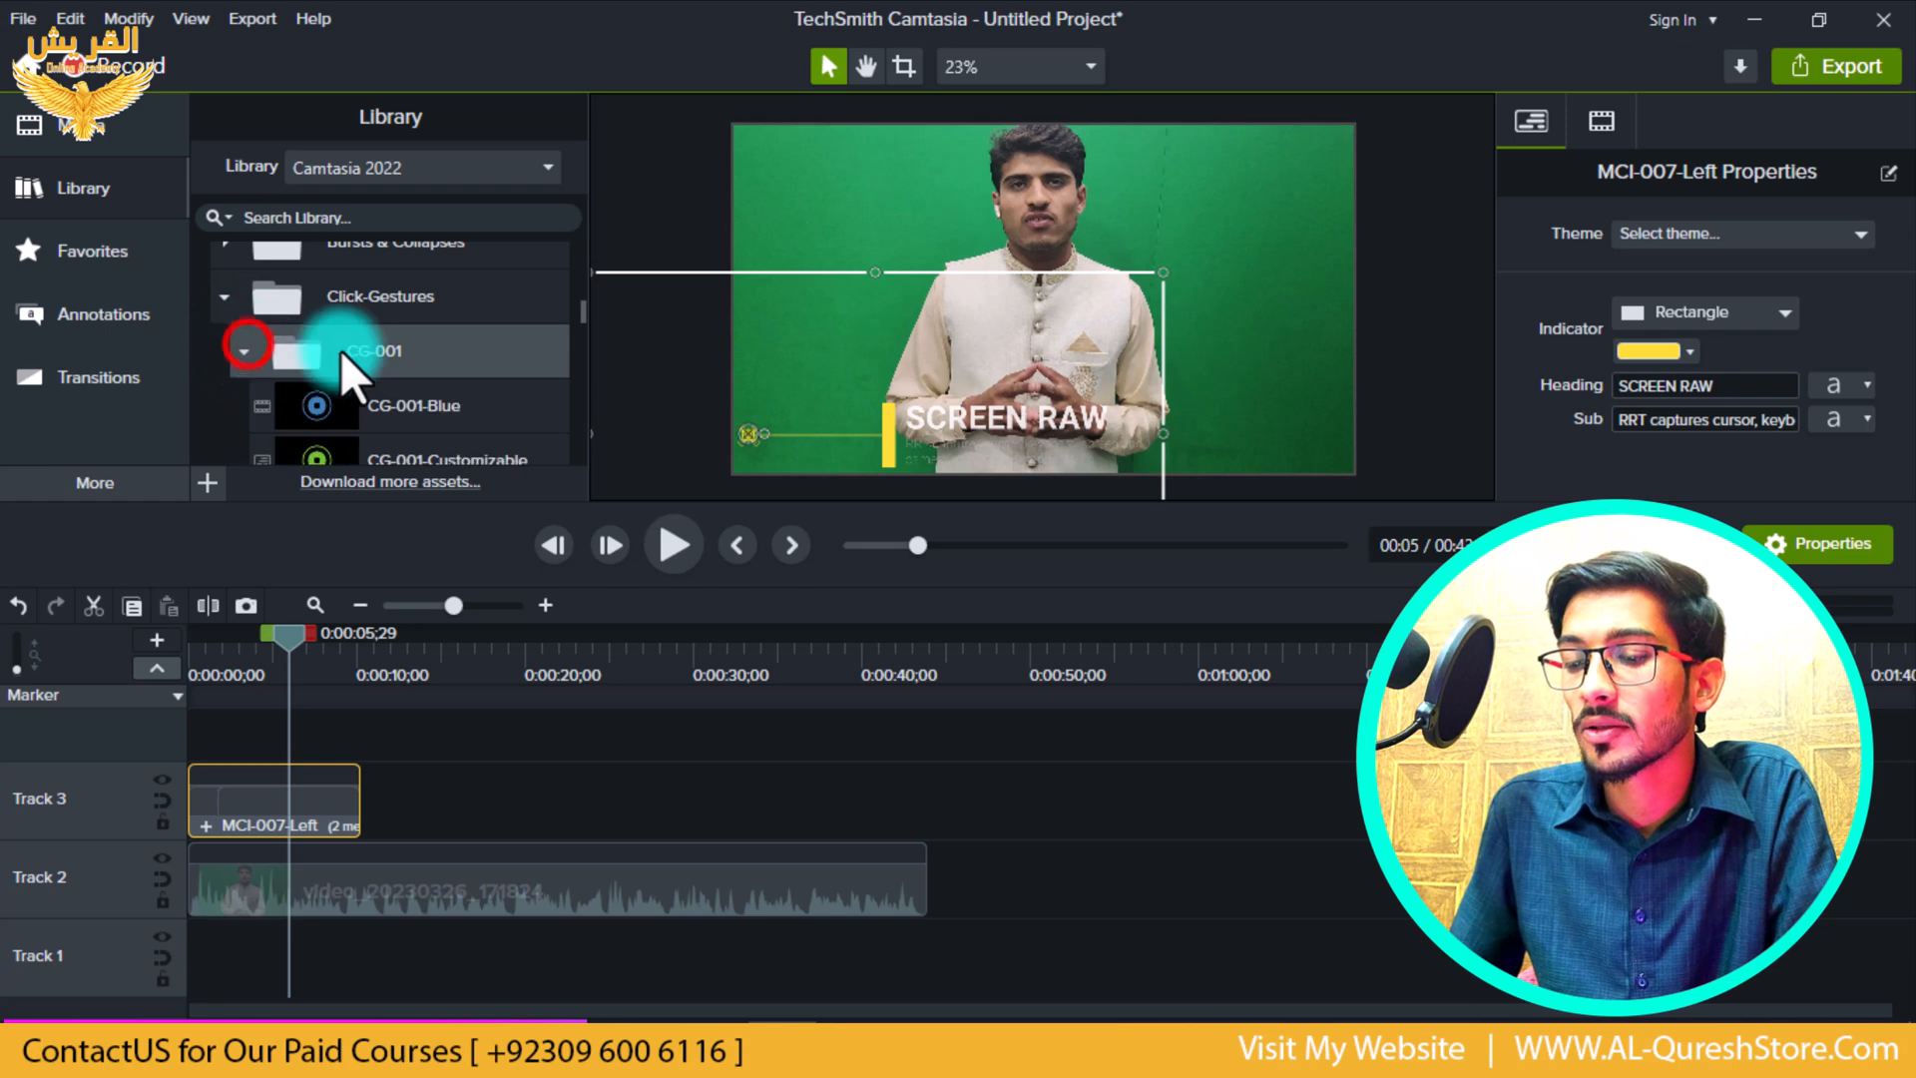
- Preview the CG-001-Green click gesture, replay it and close the preview
scroll(339, 350, "down", 2)
double_click(337, 375)
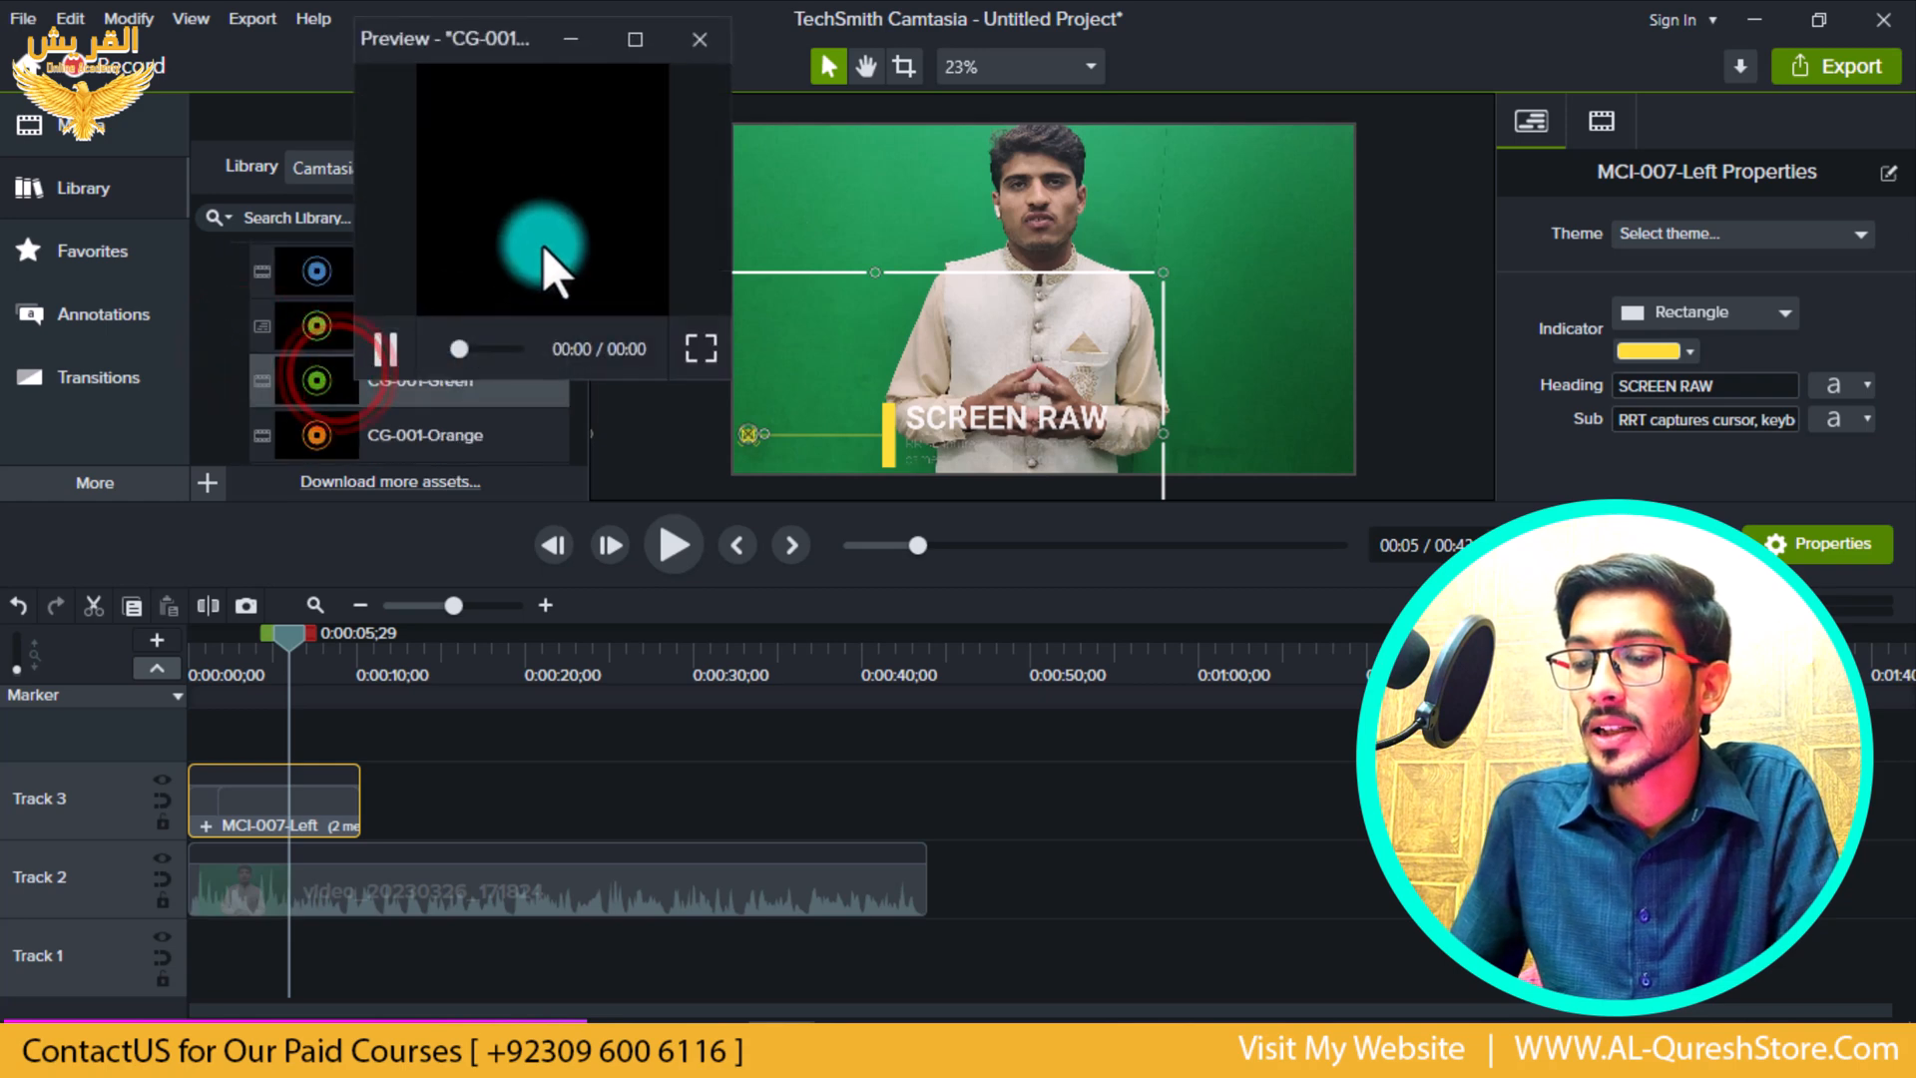
left_click(379, 345)
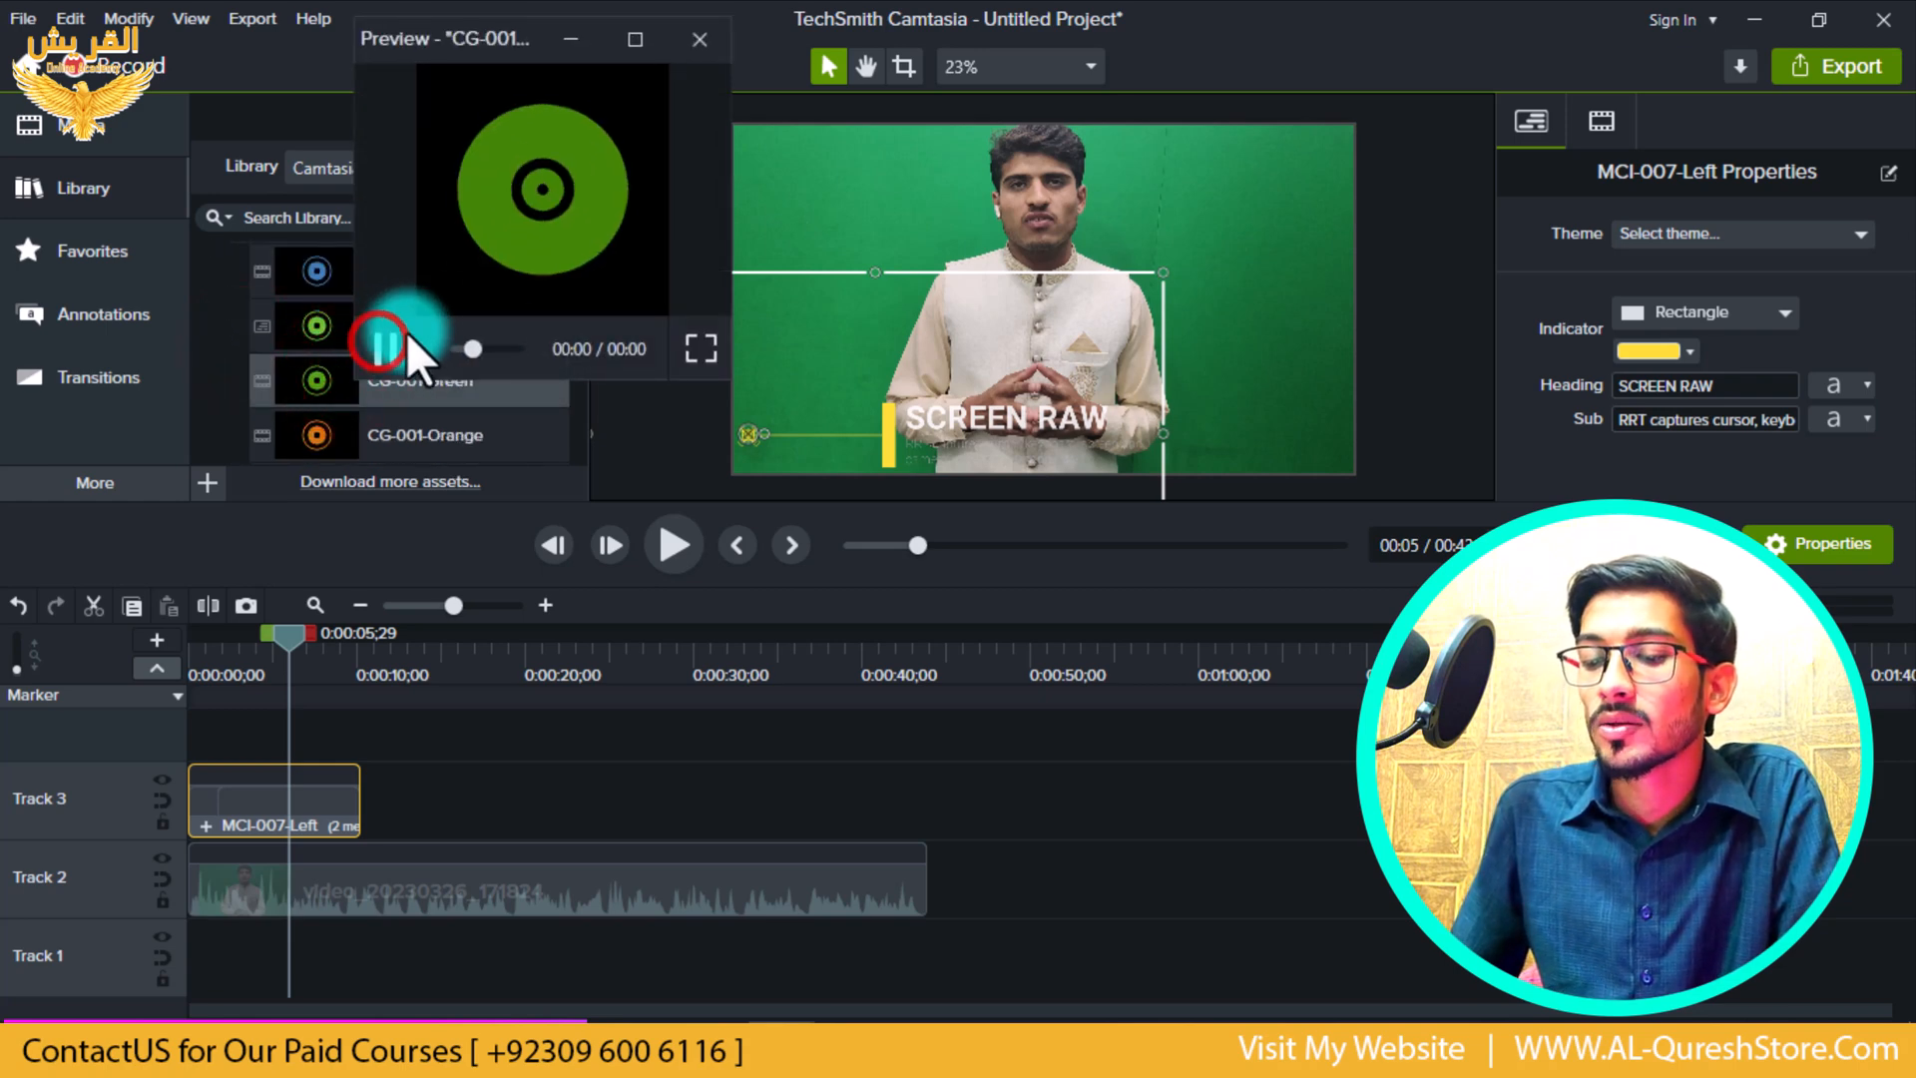
left_click(715, 48)
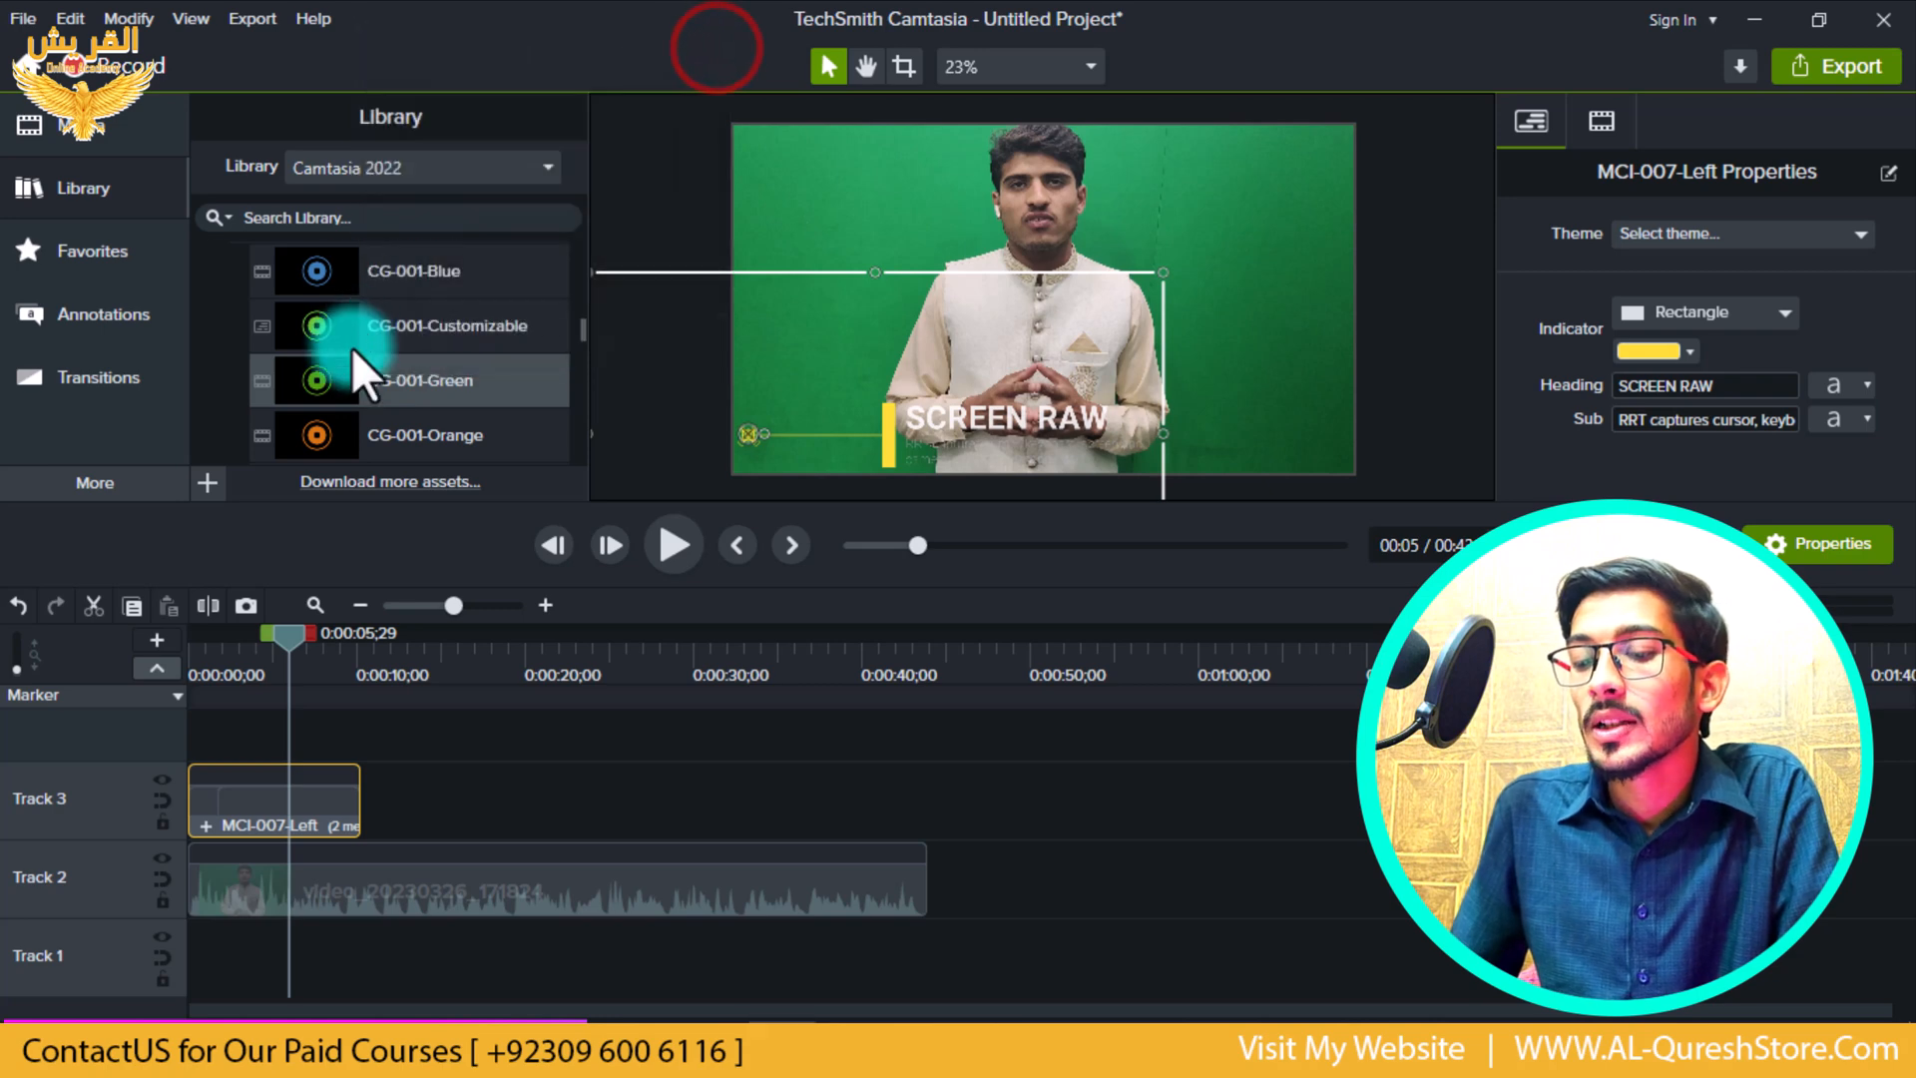
- Collapse the CG-001 folder and its parent Click-Gestures folder
scroll(300, 359, "up", 3)
scroll(271, 375, "down", 1)
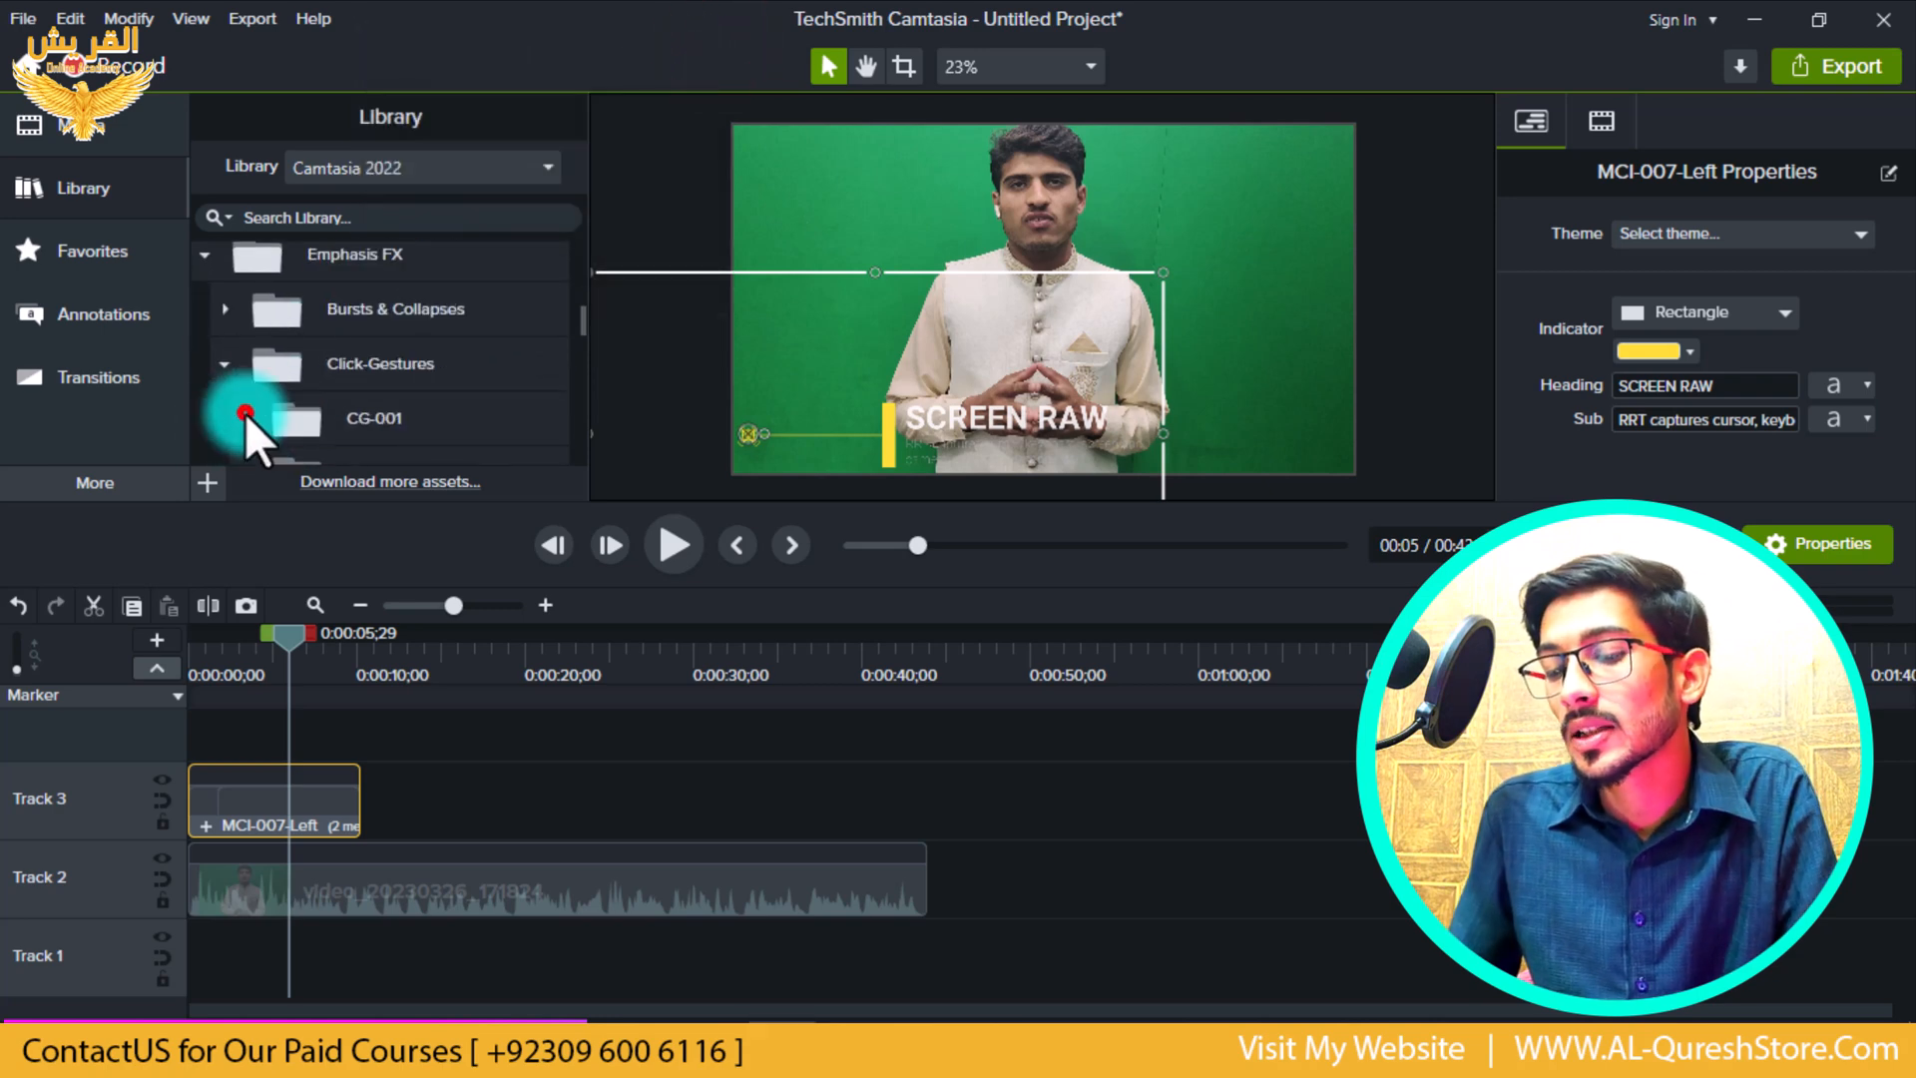
left_click(243, 417)
scroll(302, 370, "down", 1)
scroll(289, 351, "up", 1)
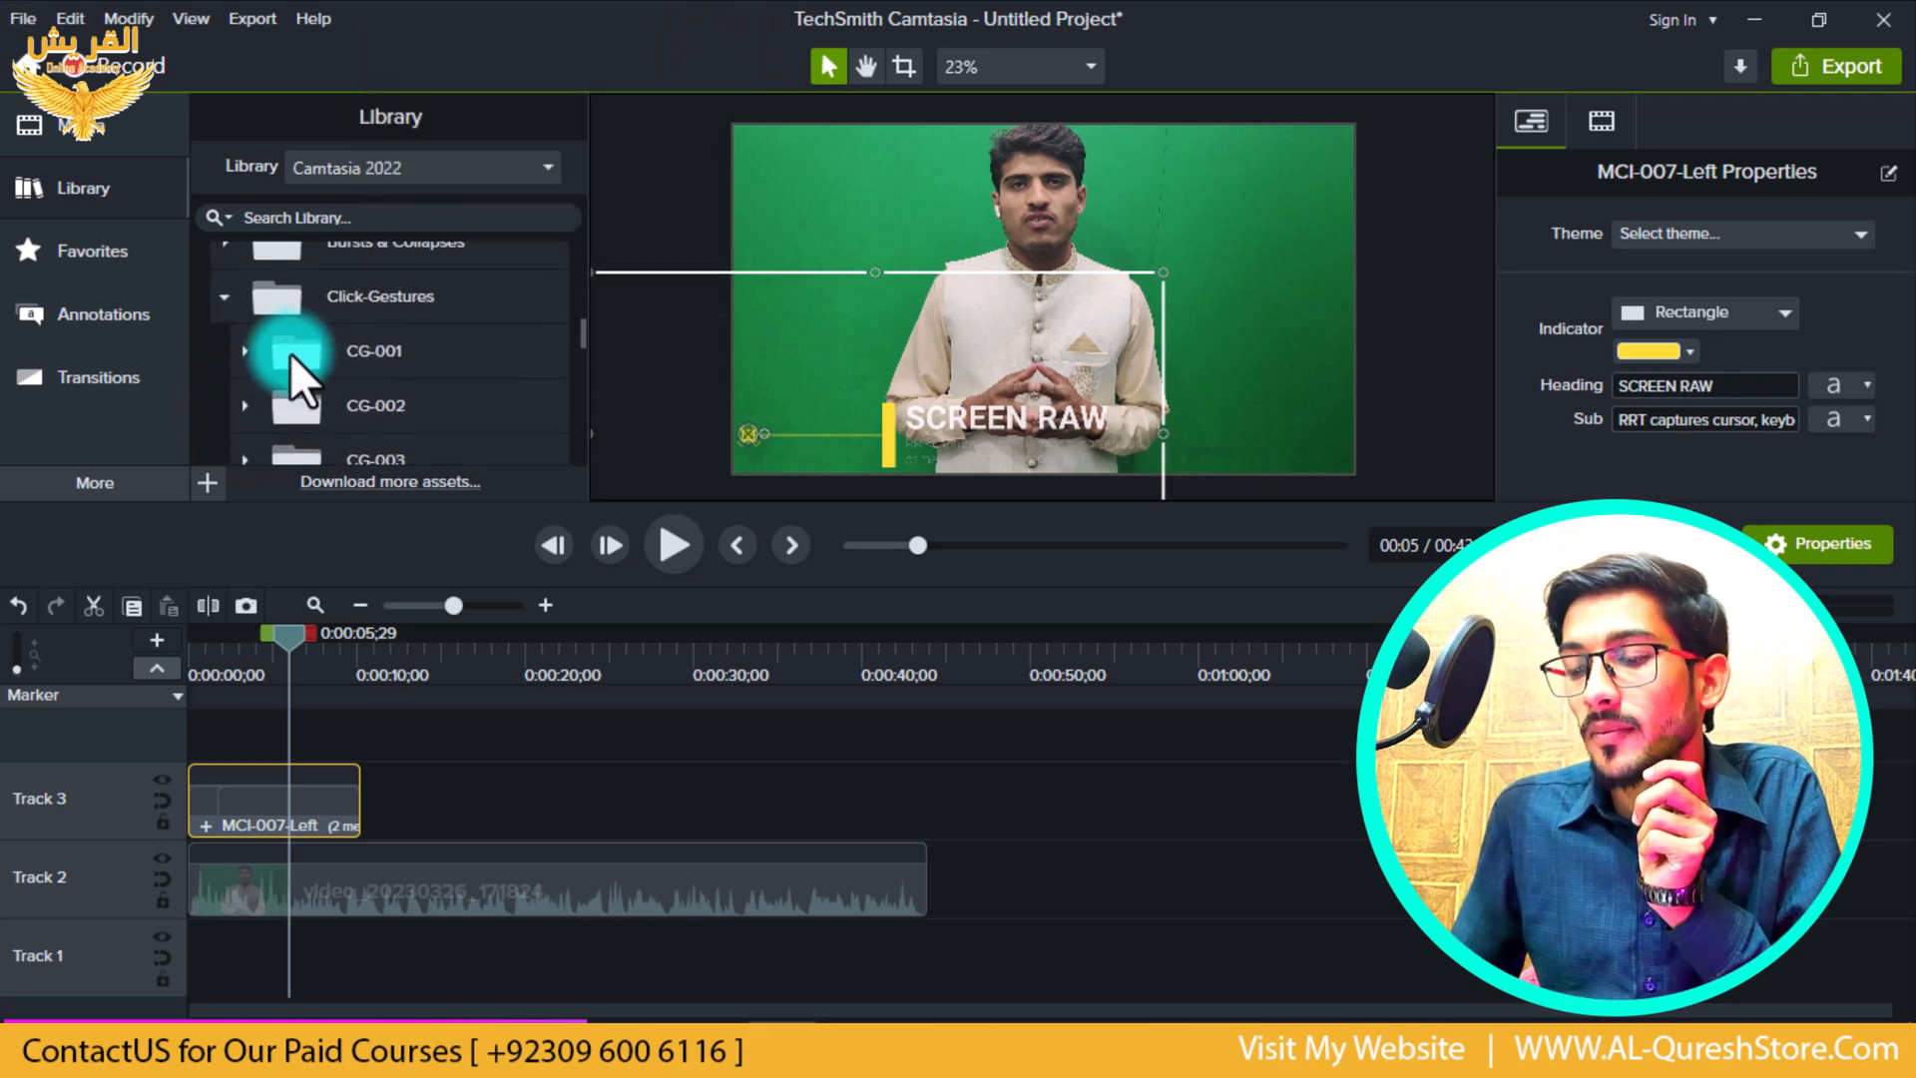
left_click(224, 297)
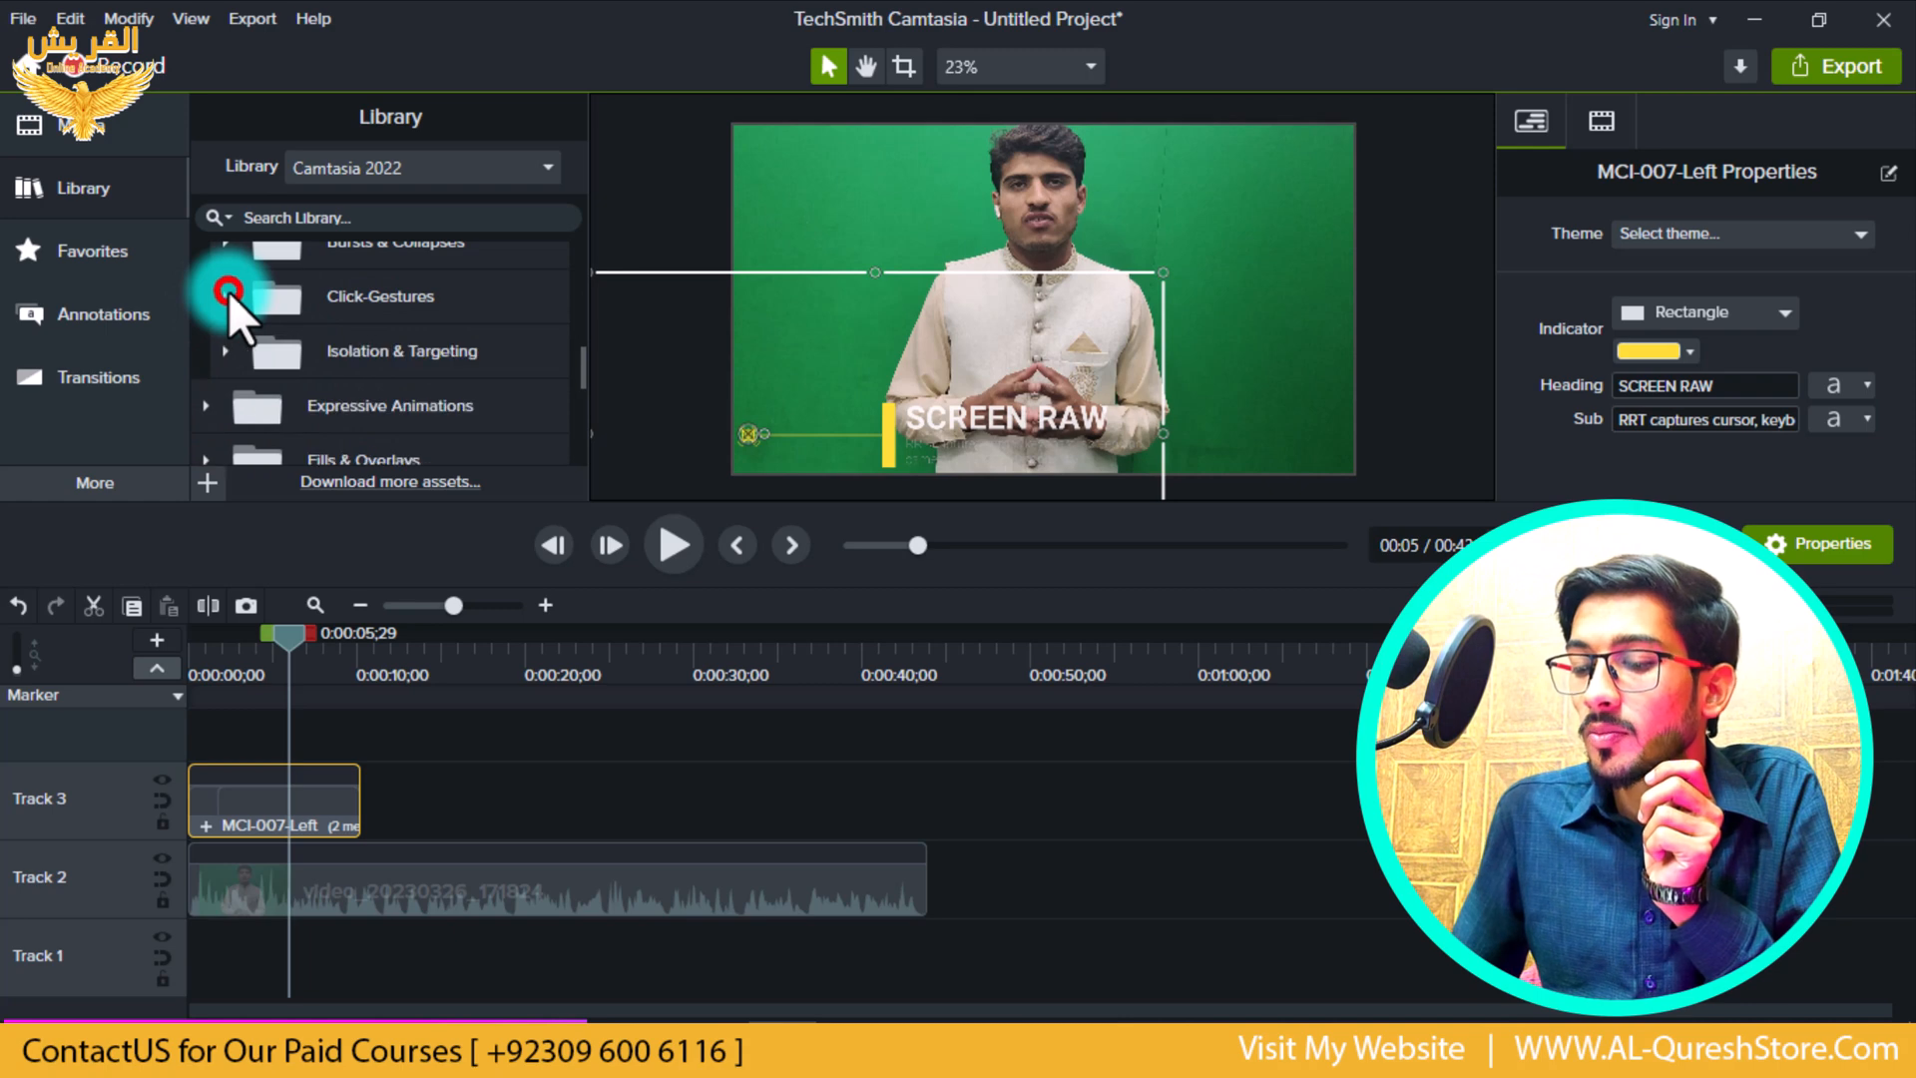
- Expand Isolation & Targeting, play the Dial-001-Purple asset in the preview window and close it
left_click(217, 352)
scroll(275, 361, "down", 1)
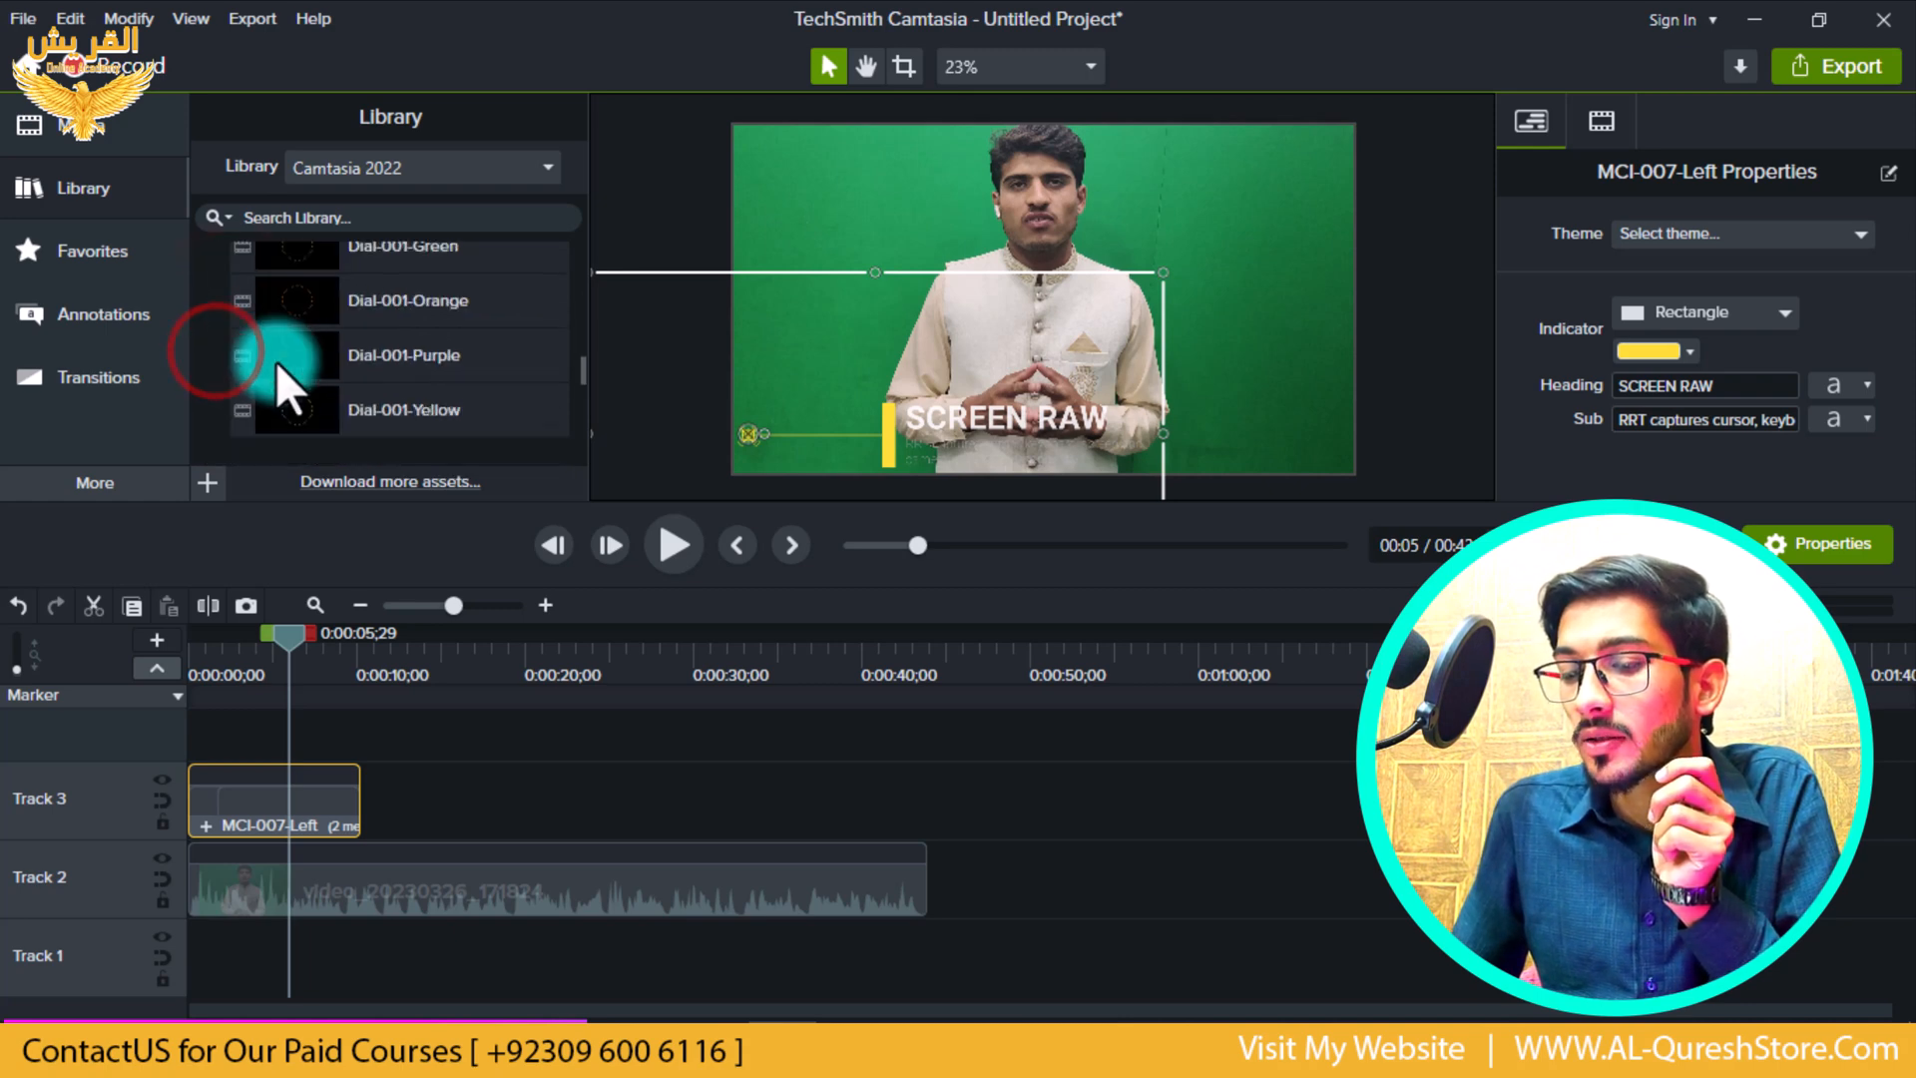
scroll(294, 344, "down", 4)
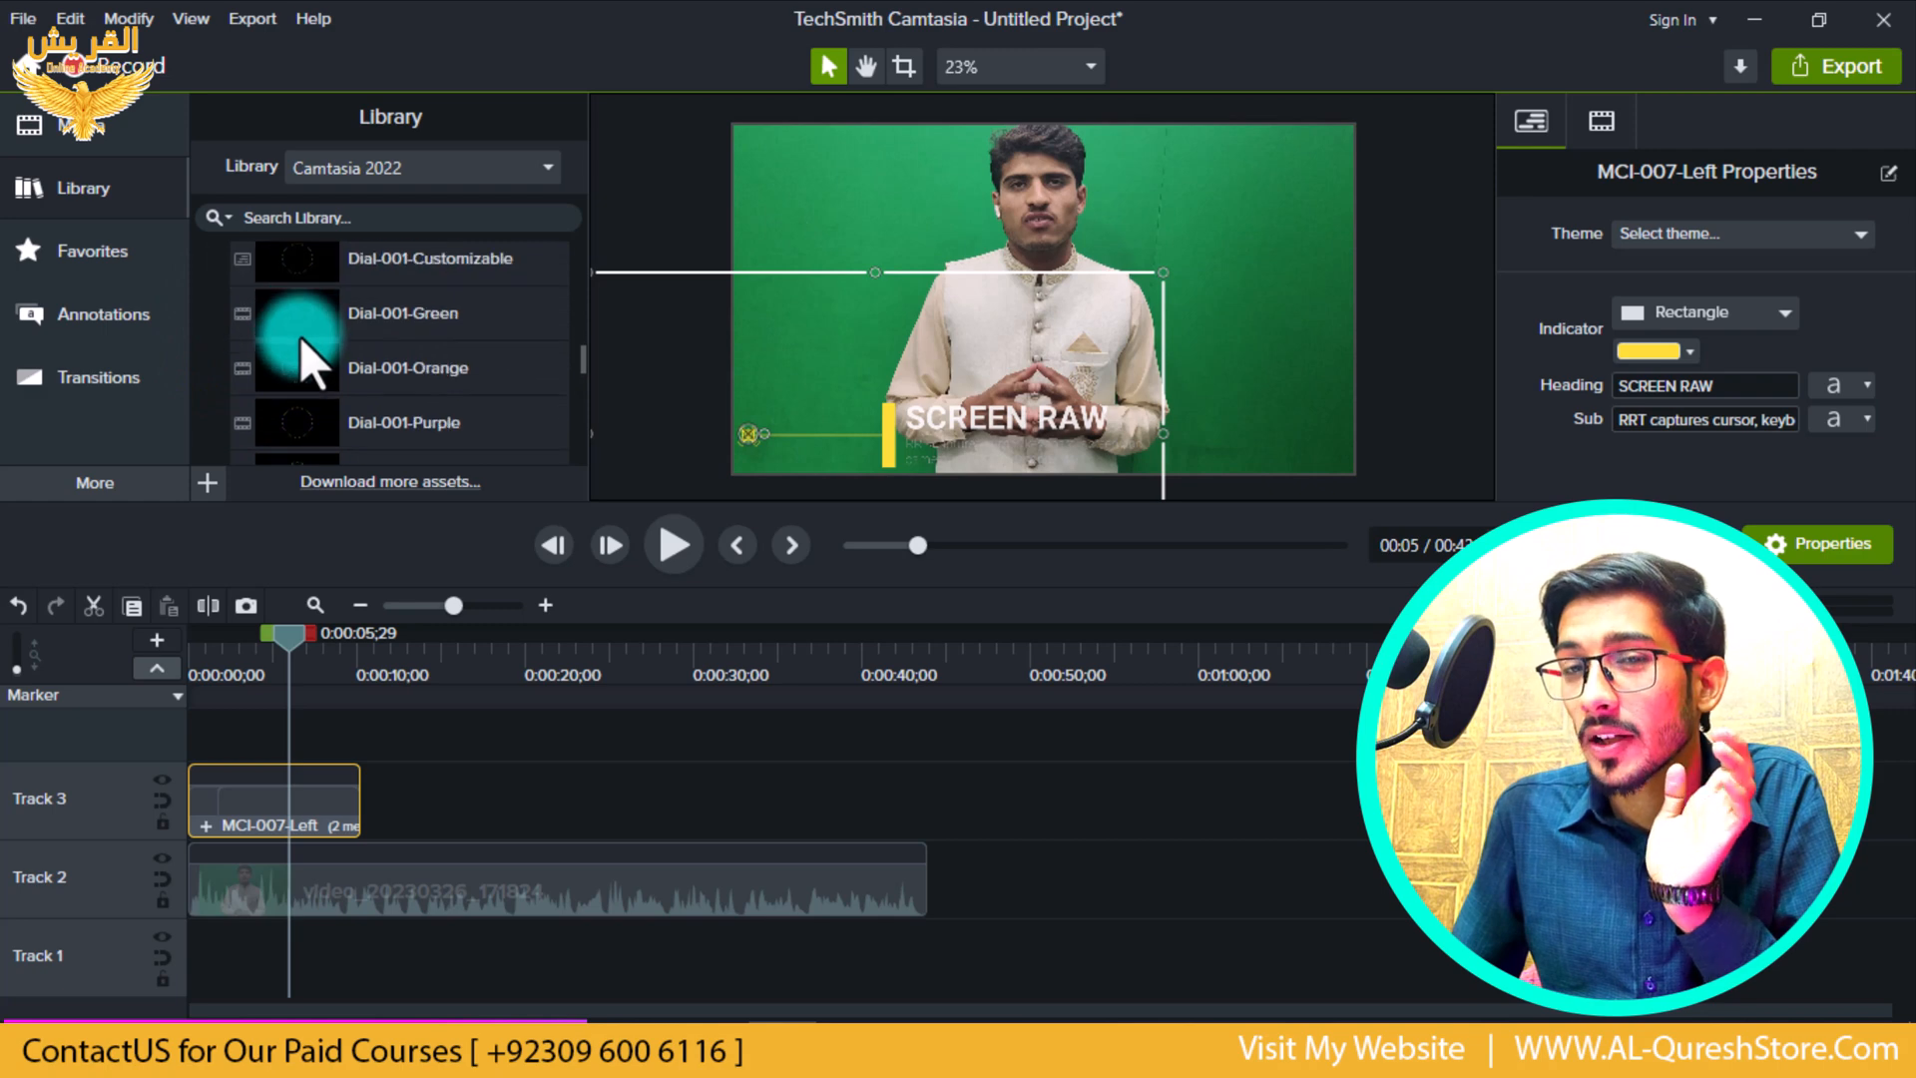
double_click(297, 345)
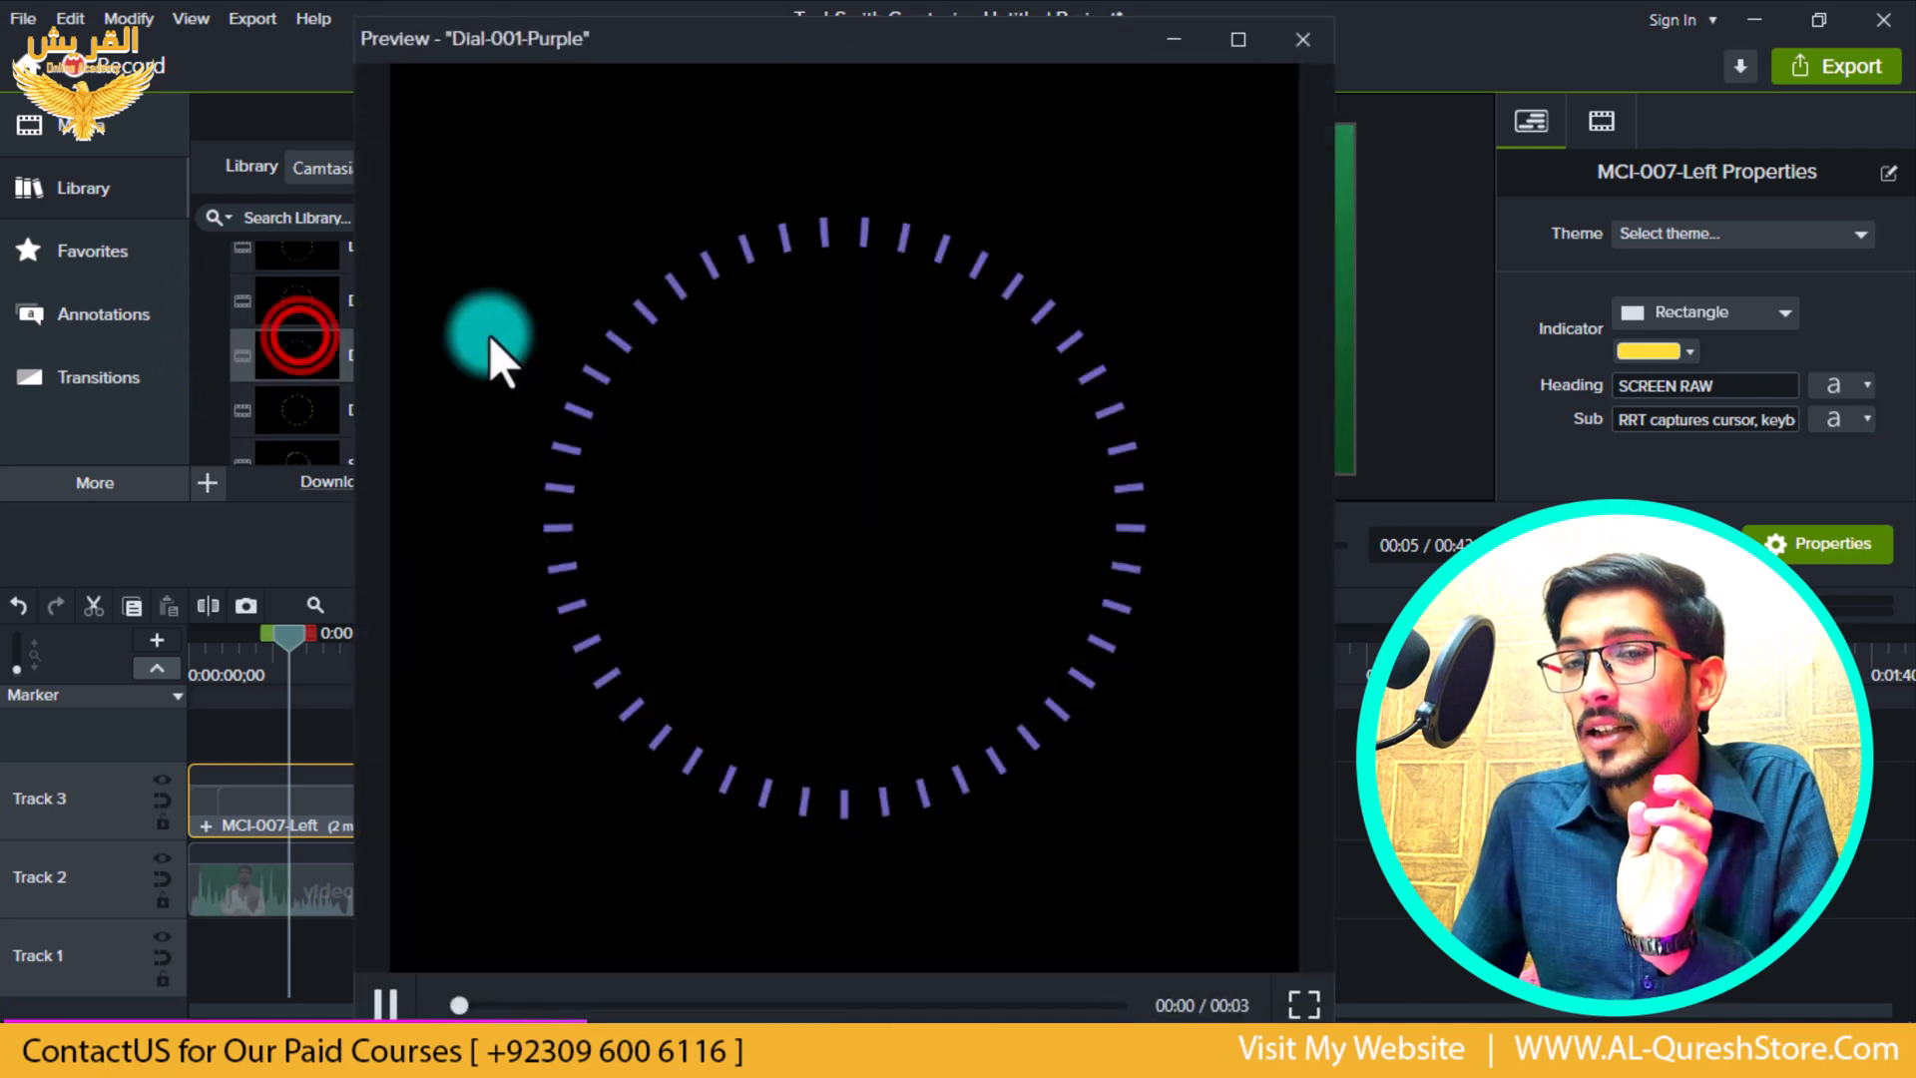
left_click(1285, 37)
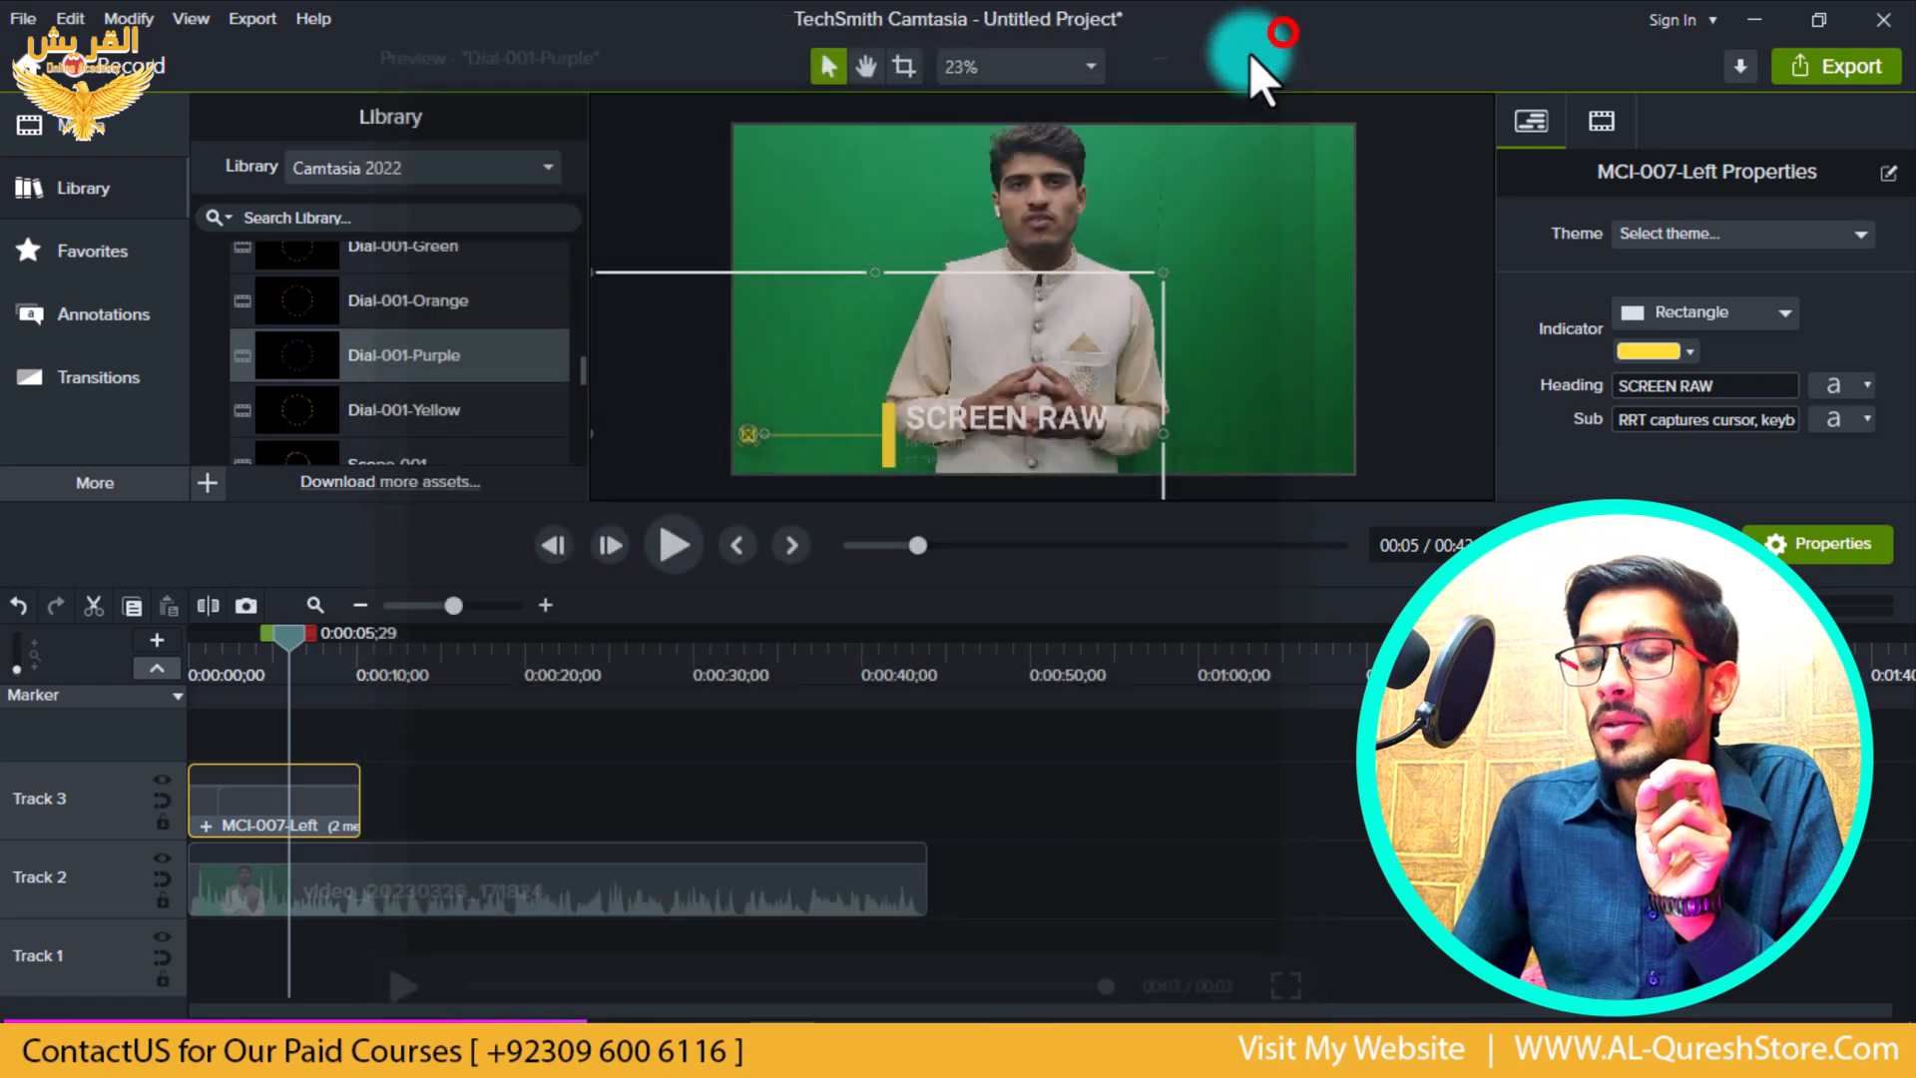
- Collapse the Isolation & Targeting subfolder and the Emphasis FX folder
scroll(216, 431, "up", 5)
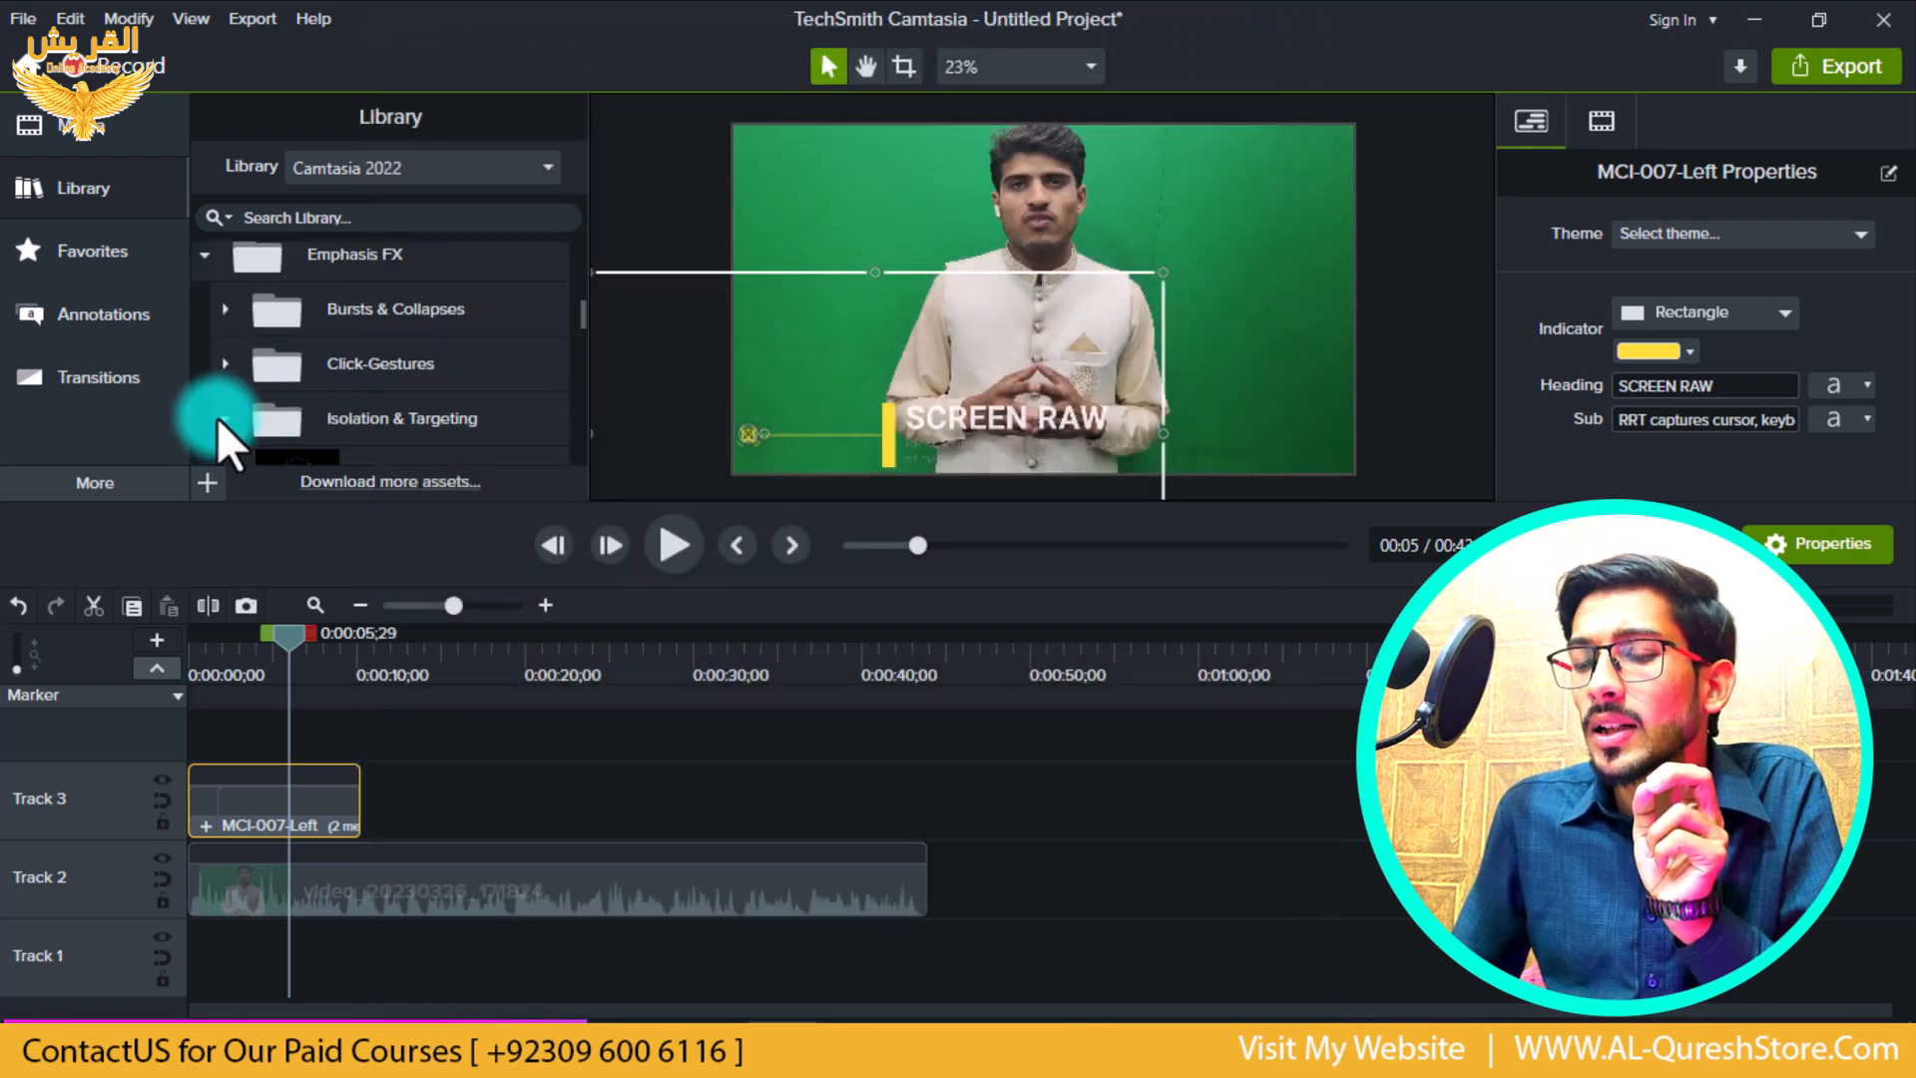
left_click(218, 417)
scroll(357, 357, "down", 2)
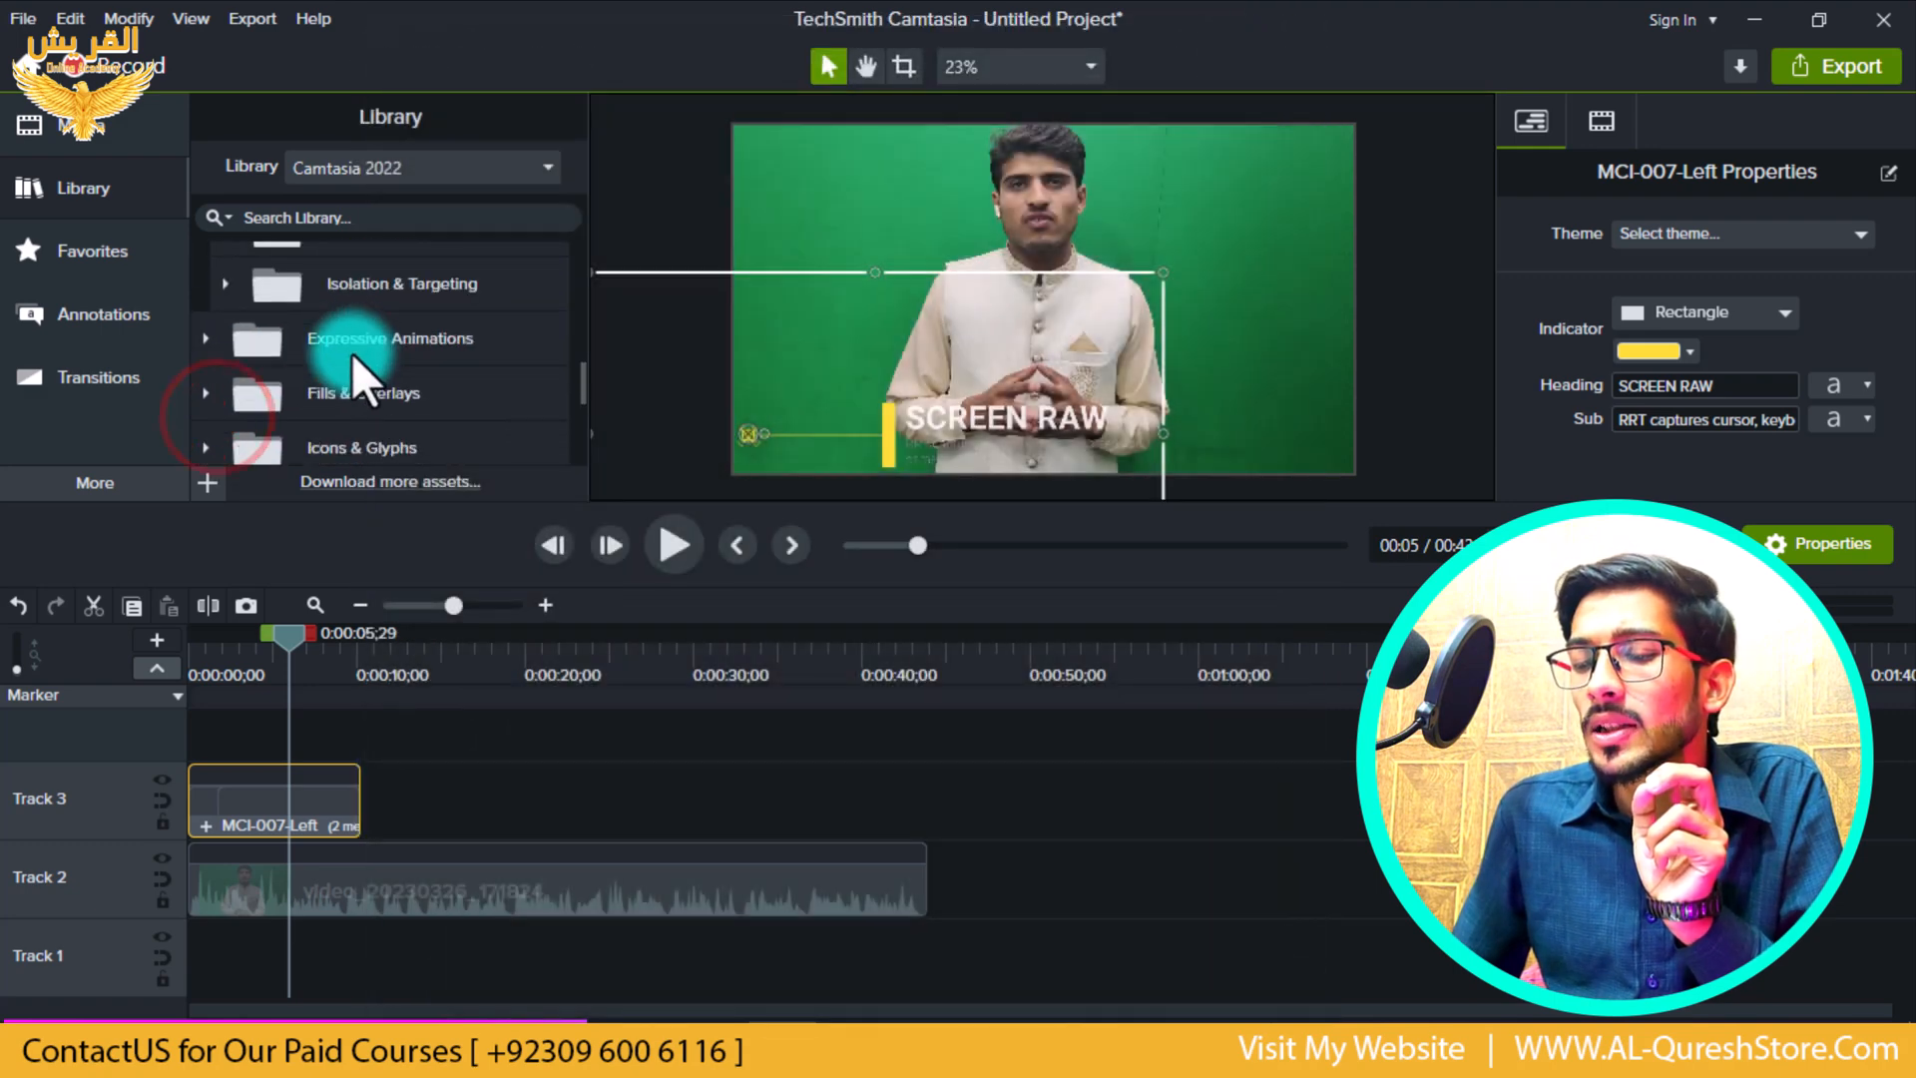
scroll(351, 352, "up", 2)
left_click(199, 256)
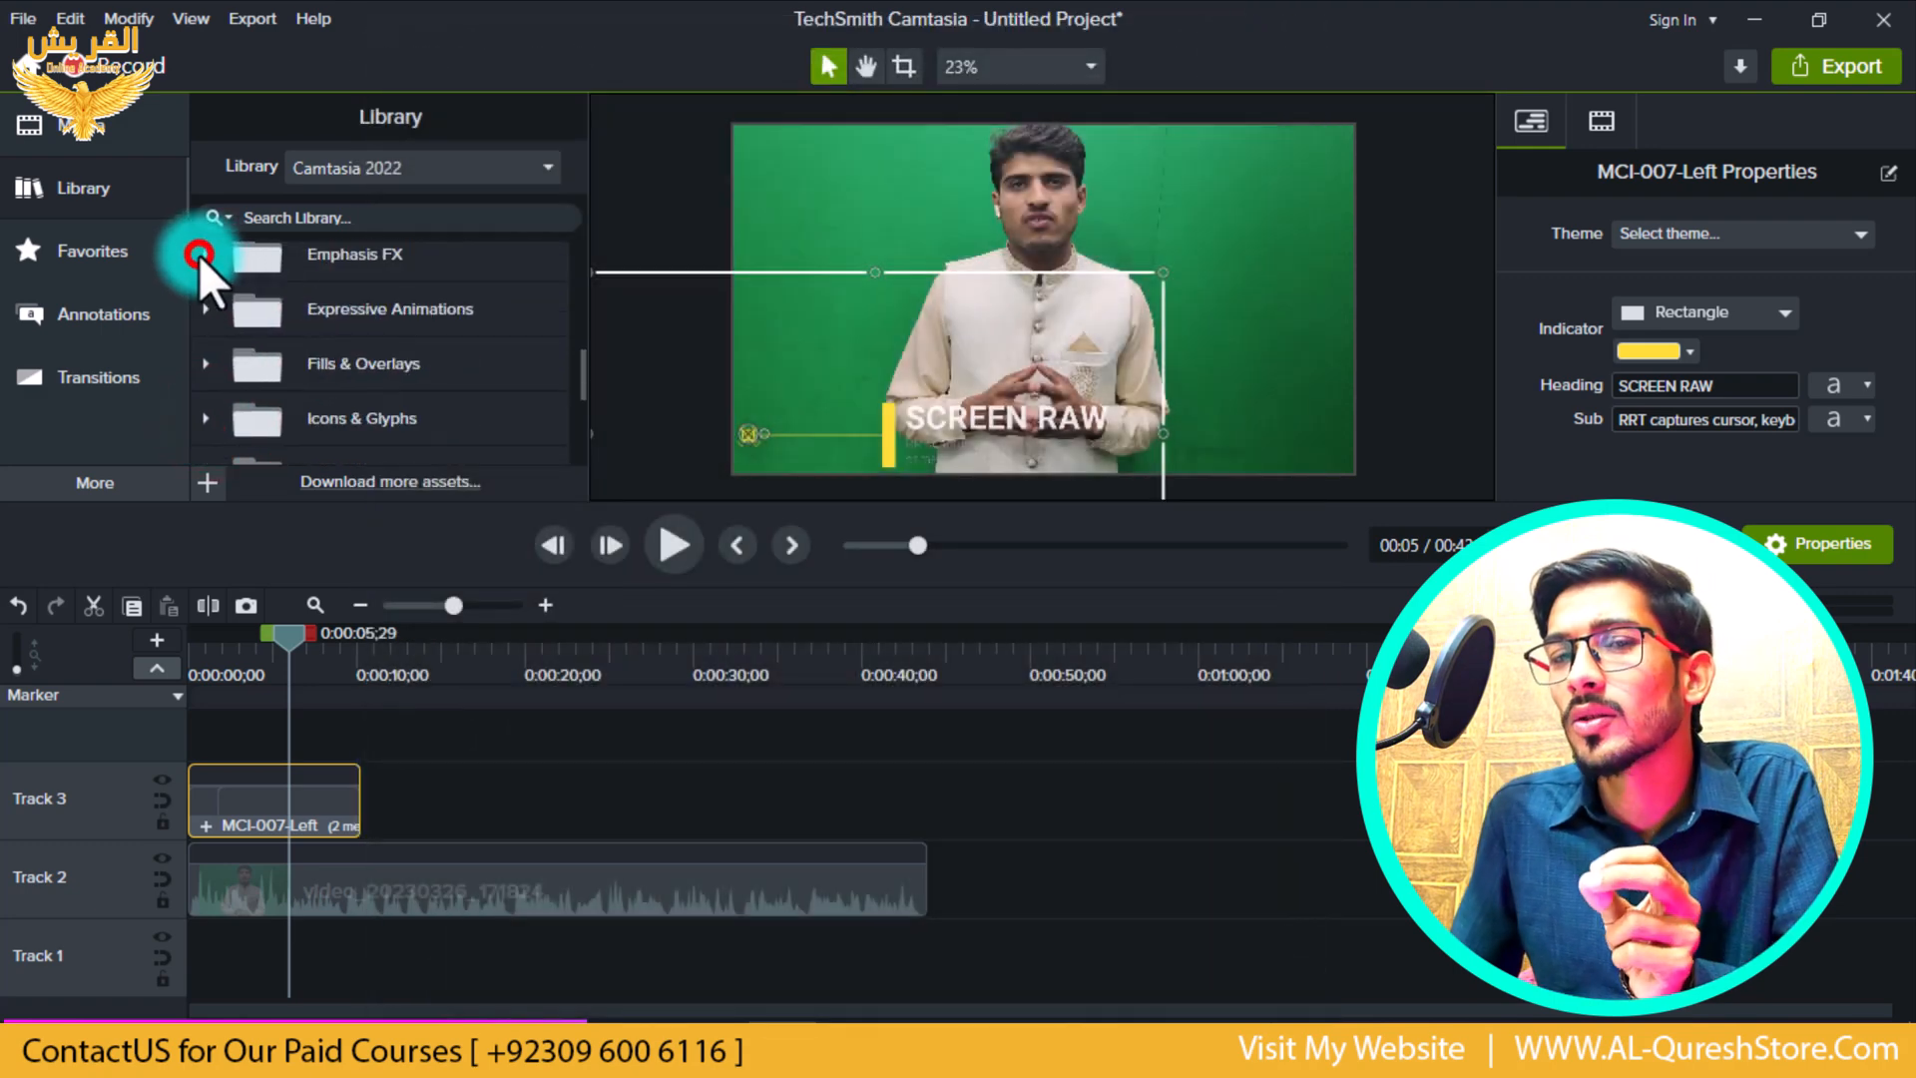
- Open Compound Expressions in Expressive Animations, preview CursorPathCombo-001-Arrow-Circle-Mac, and collapse the subfolder
left_click(206, 309)
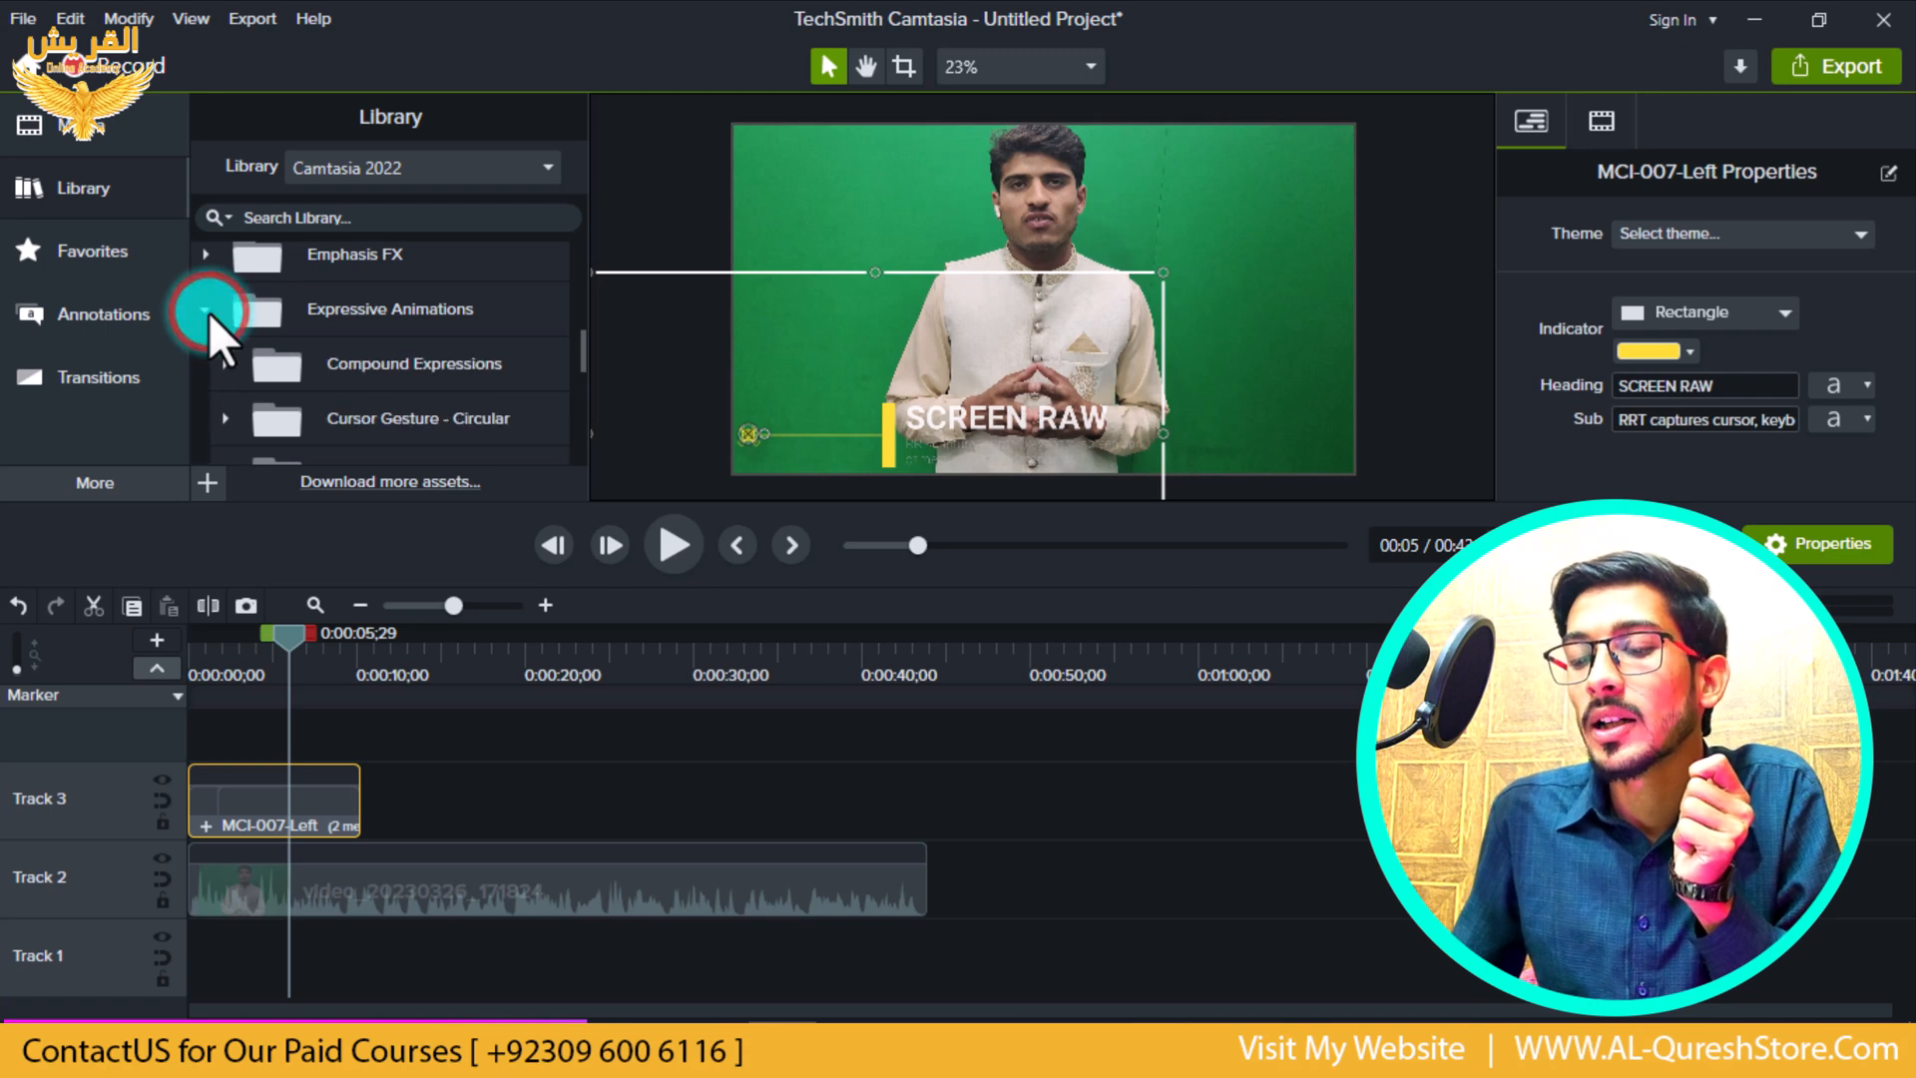
scroll(267, 364, "down", 1)
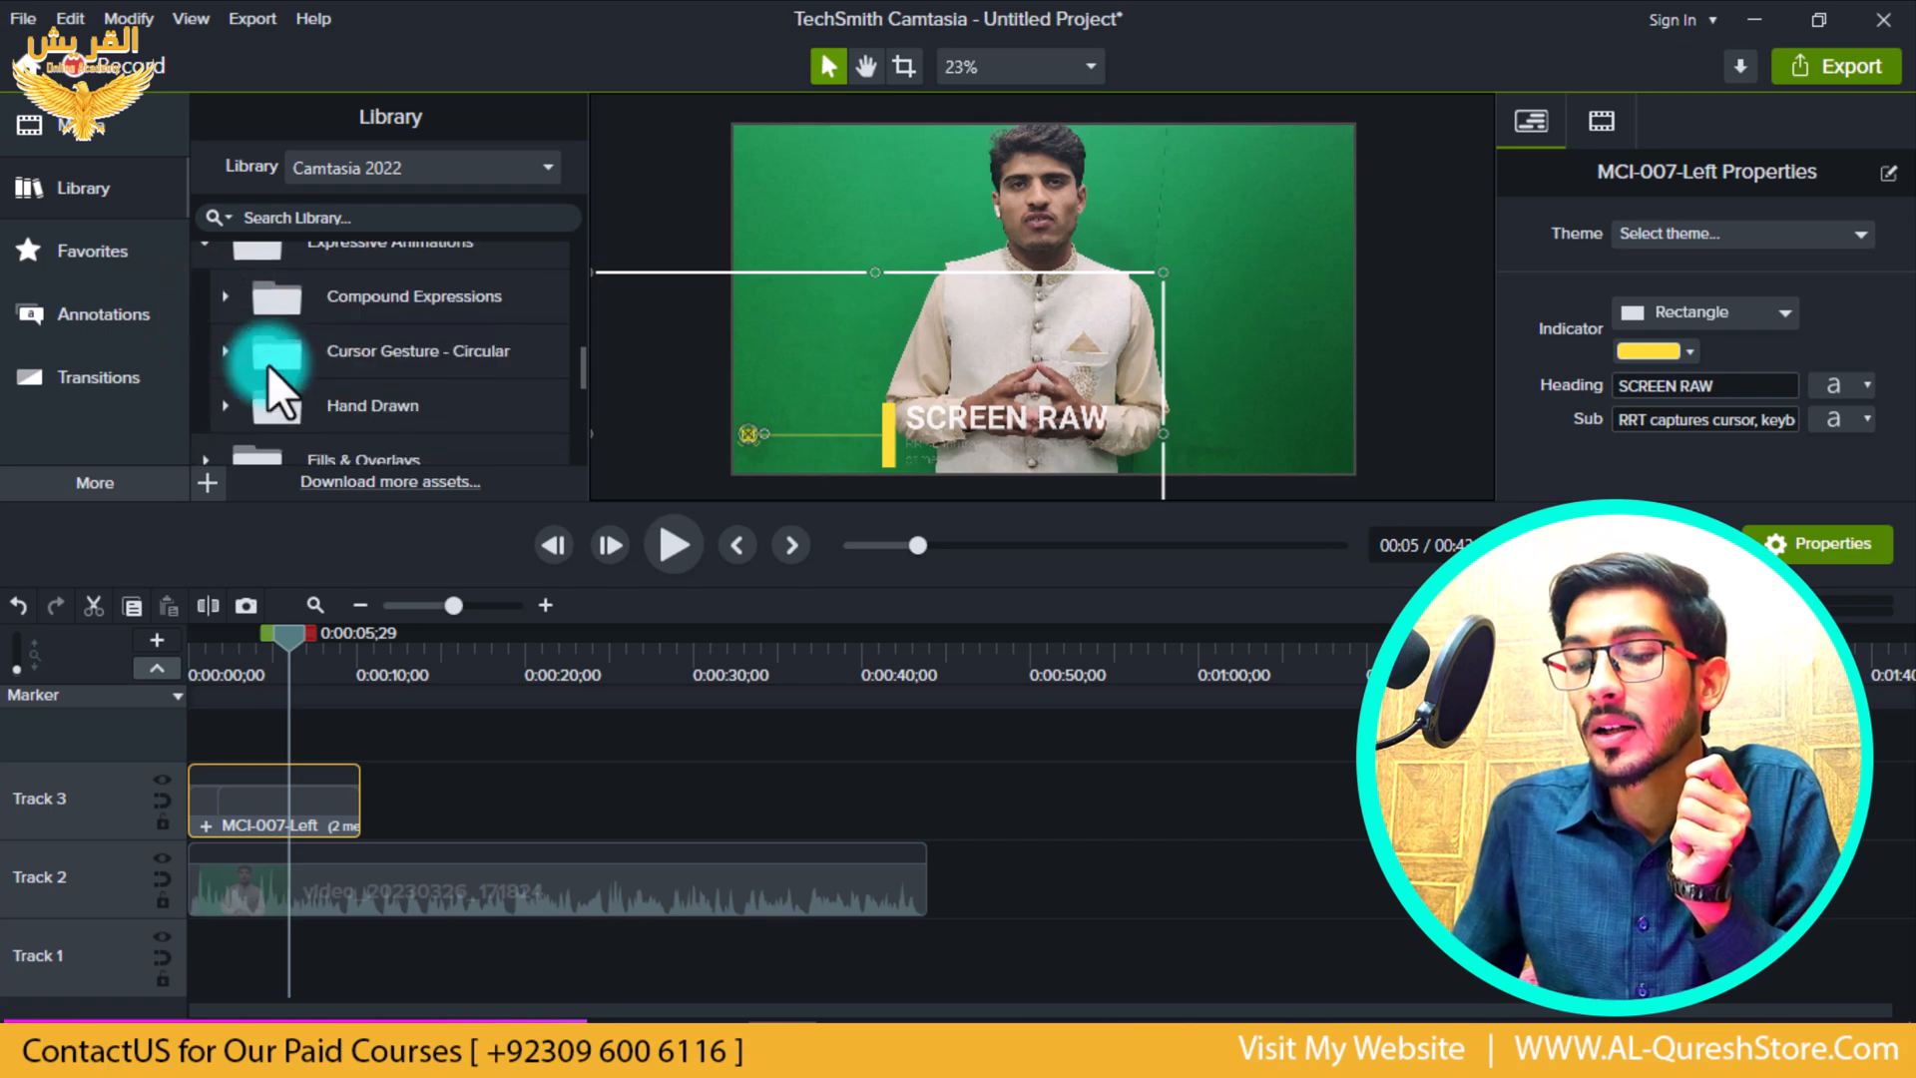
left_click(230, 297)
double_click(371, 344)
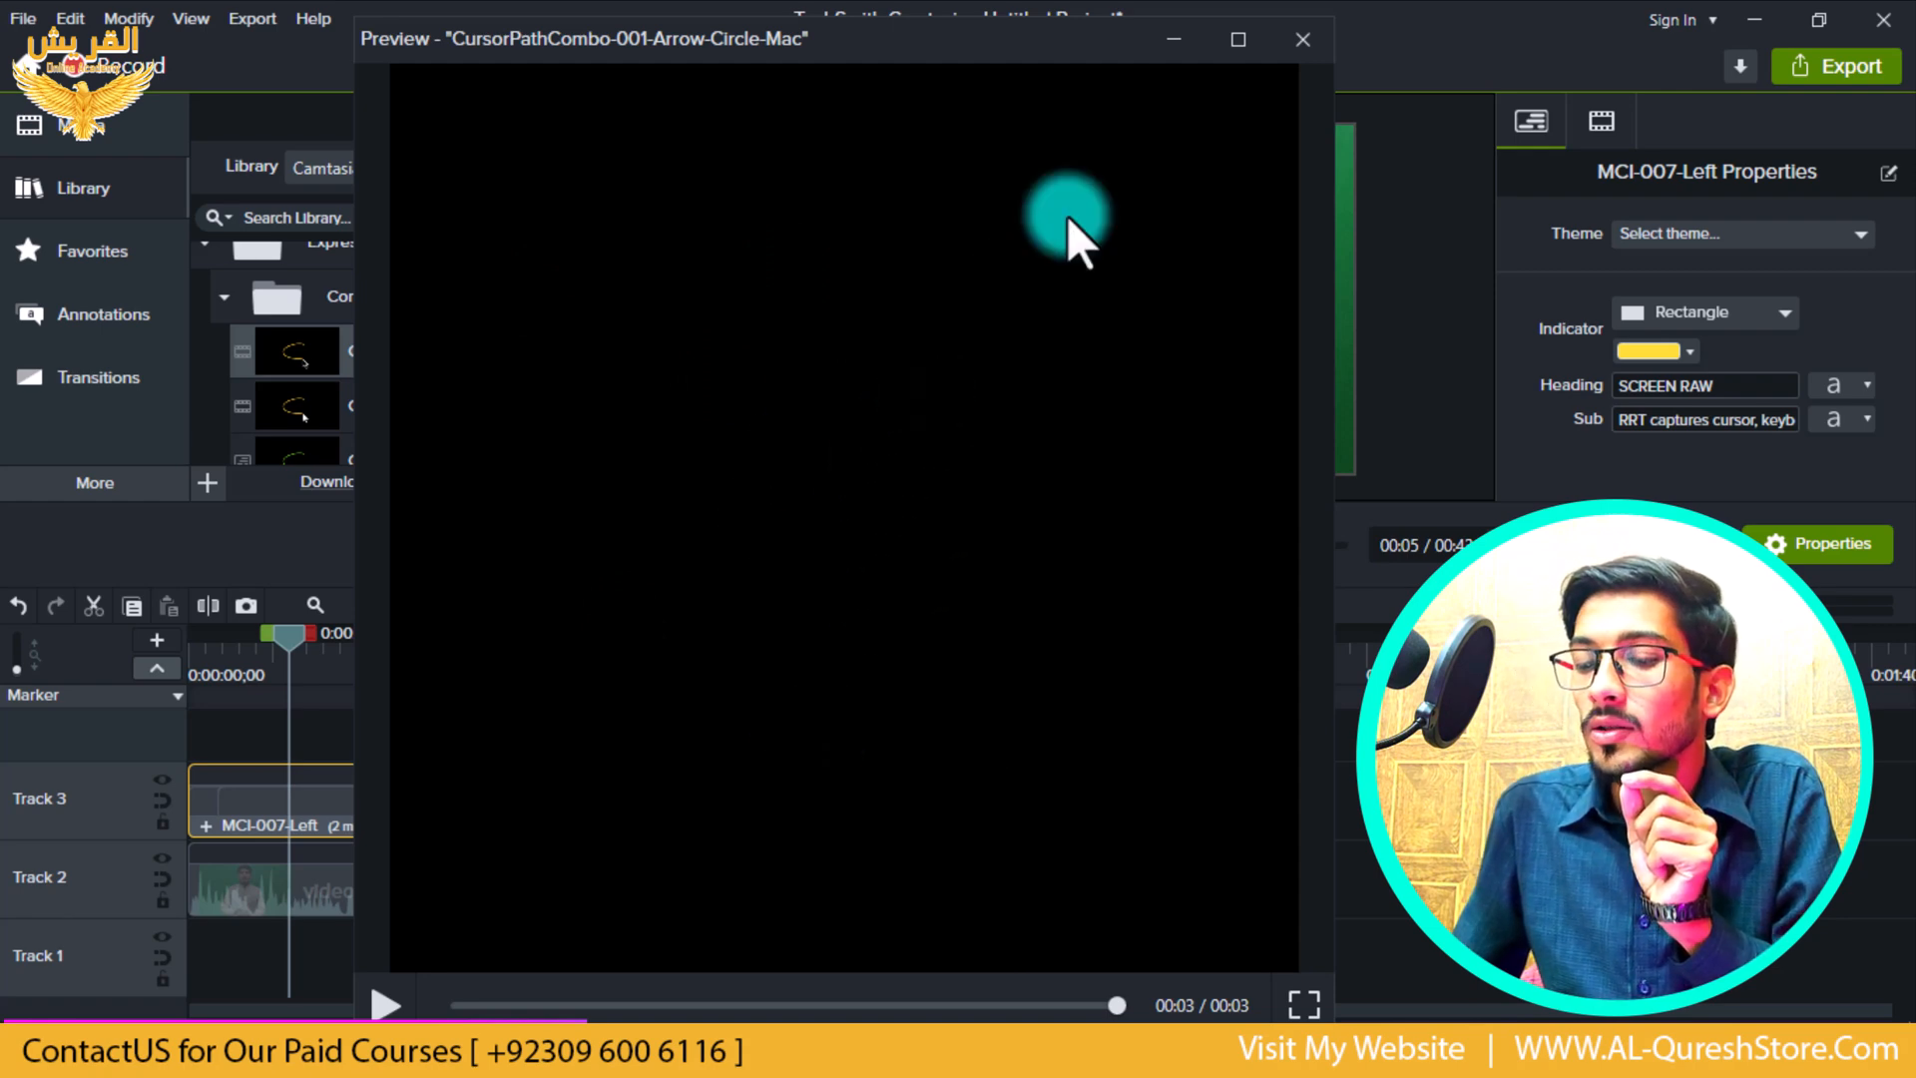
left_click(1302, 39)
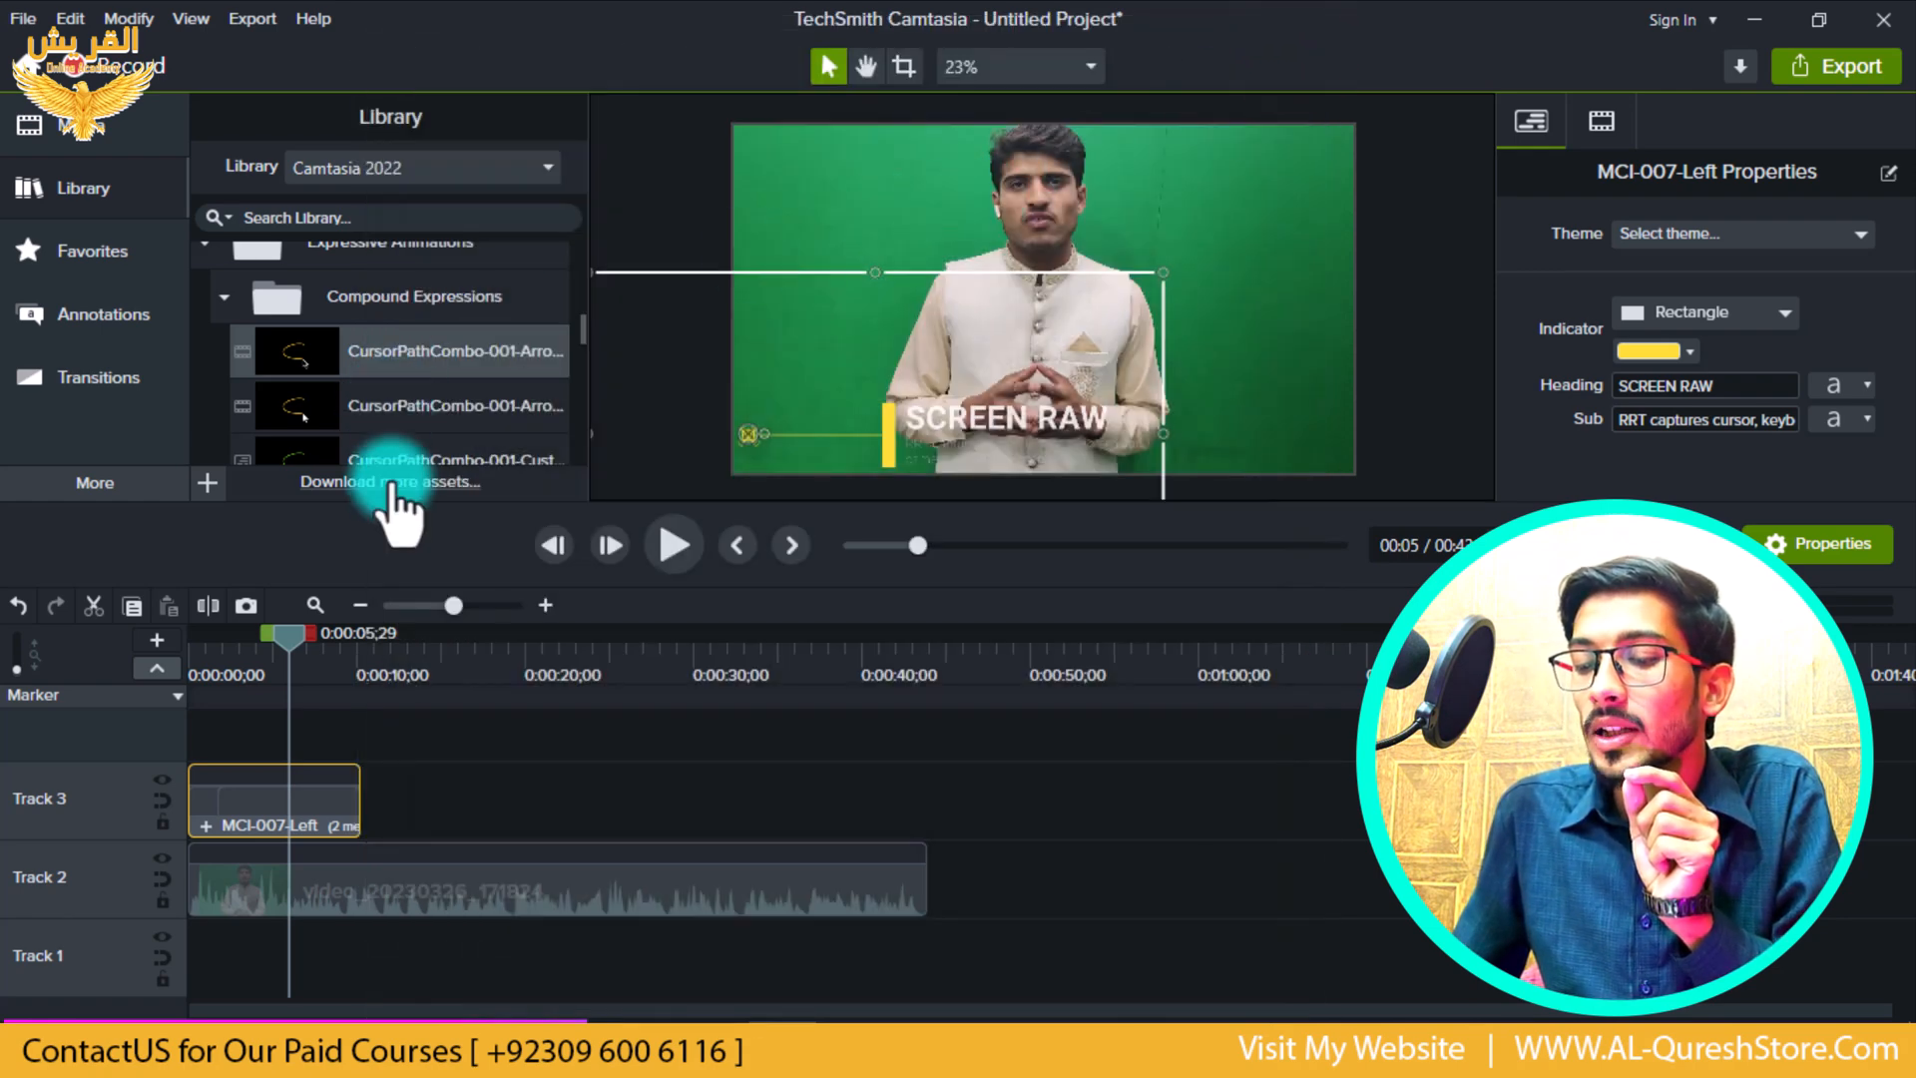
left_click(217, 295)
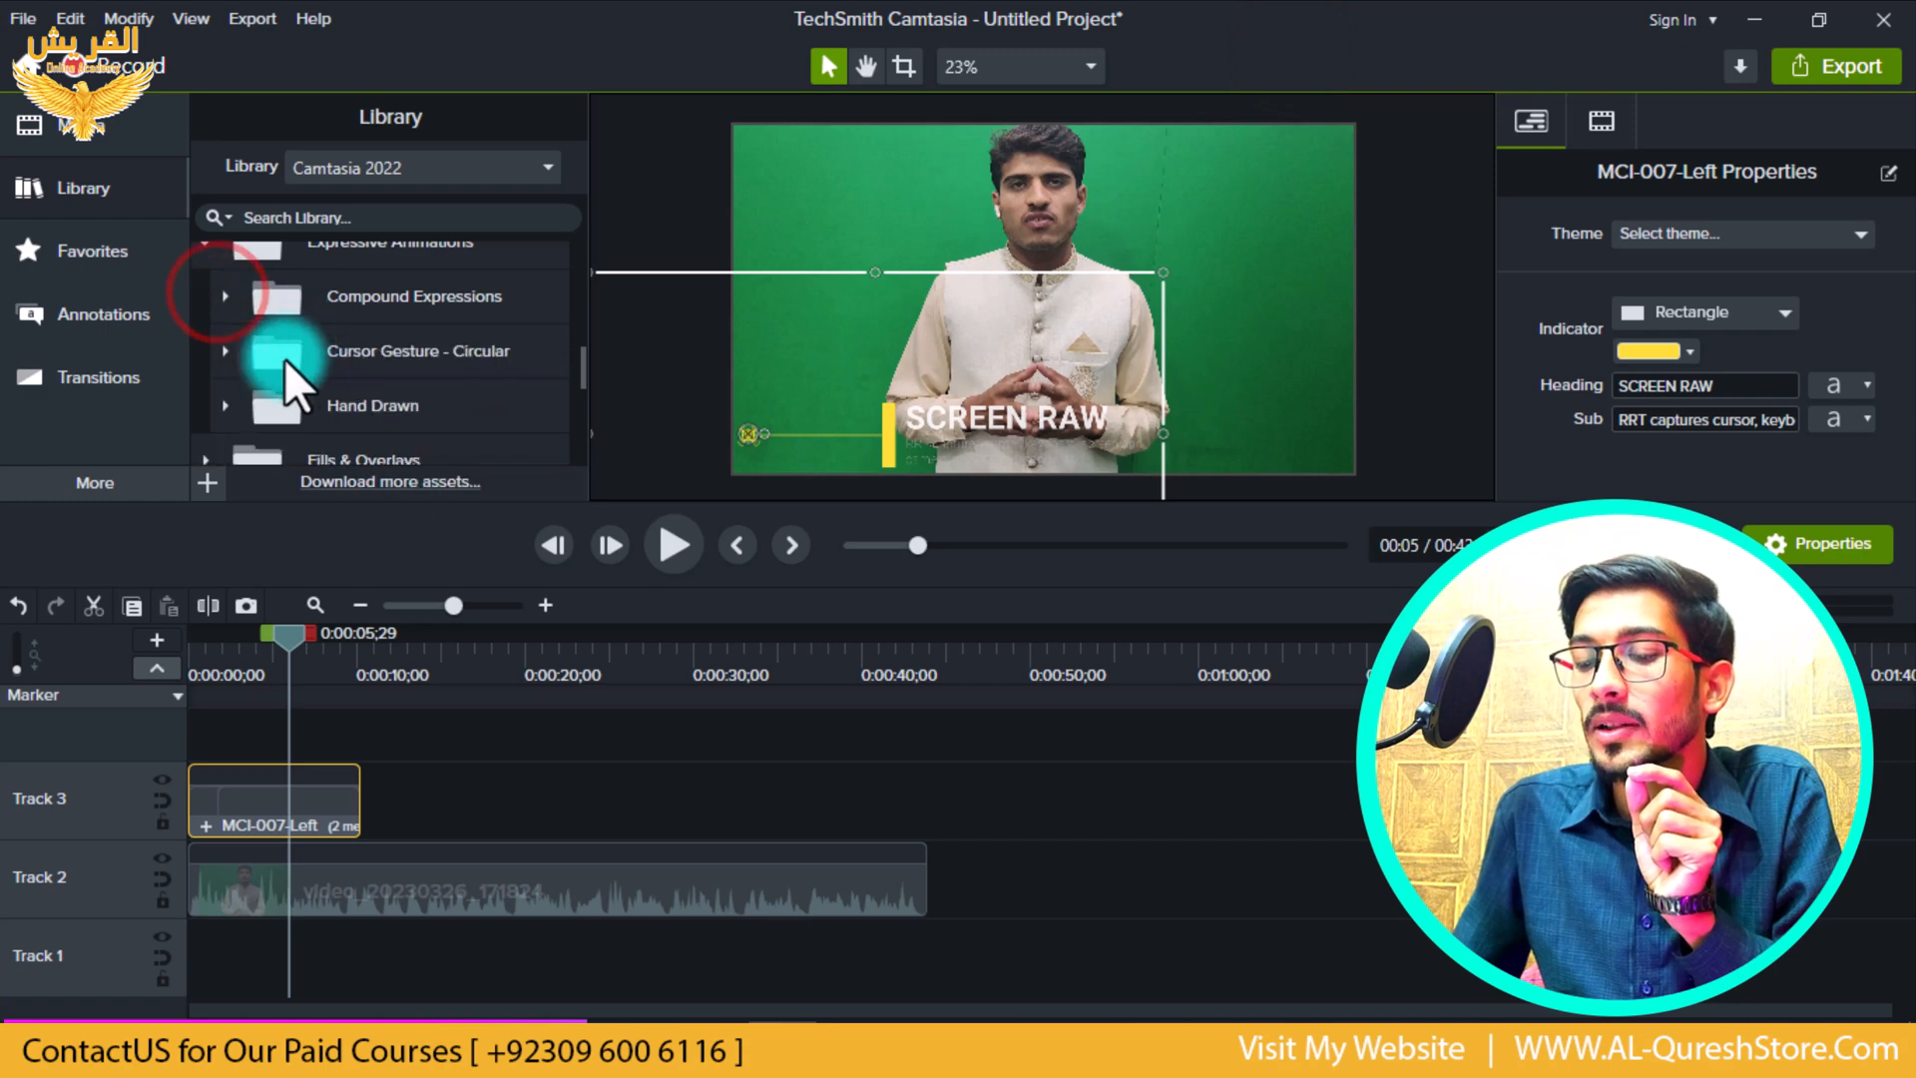
- Expand Cursor Gesture - Circular, preview the Cursor-Gesture-001-Hand-Win-A animation, and collapse the subfolder
left_click(221, 349)
scroll(243, 347, "down", 3)
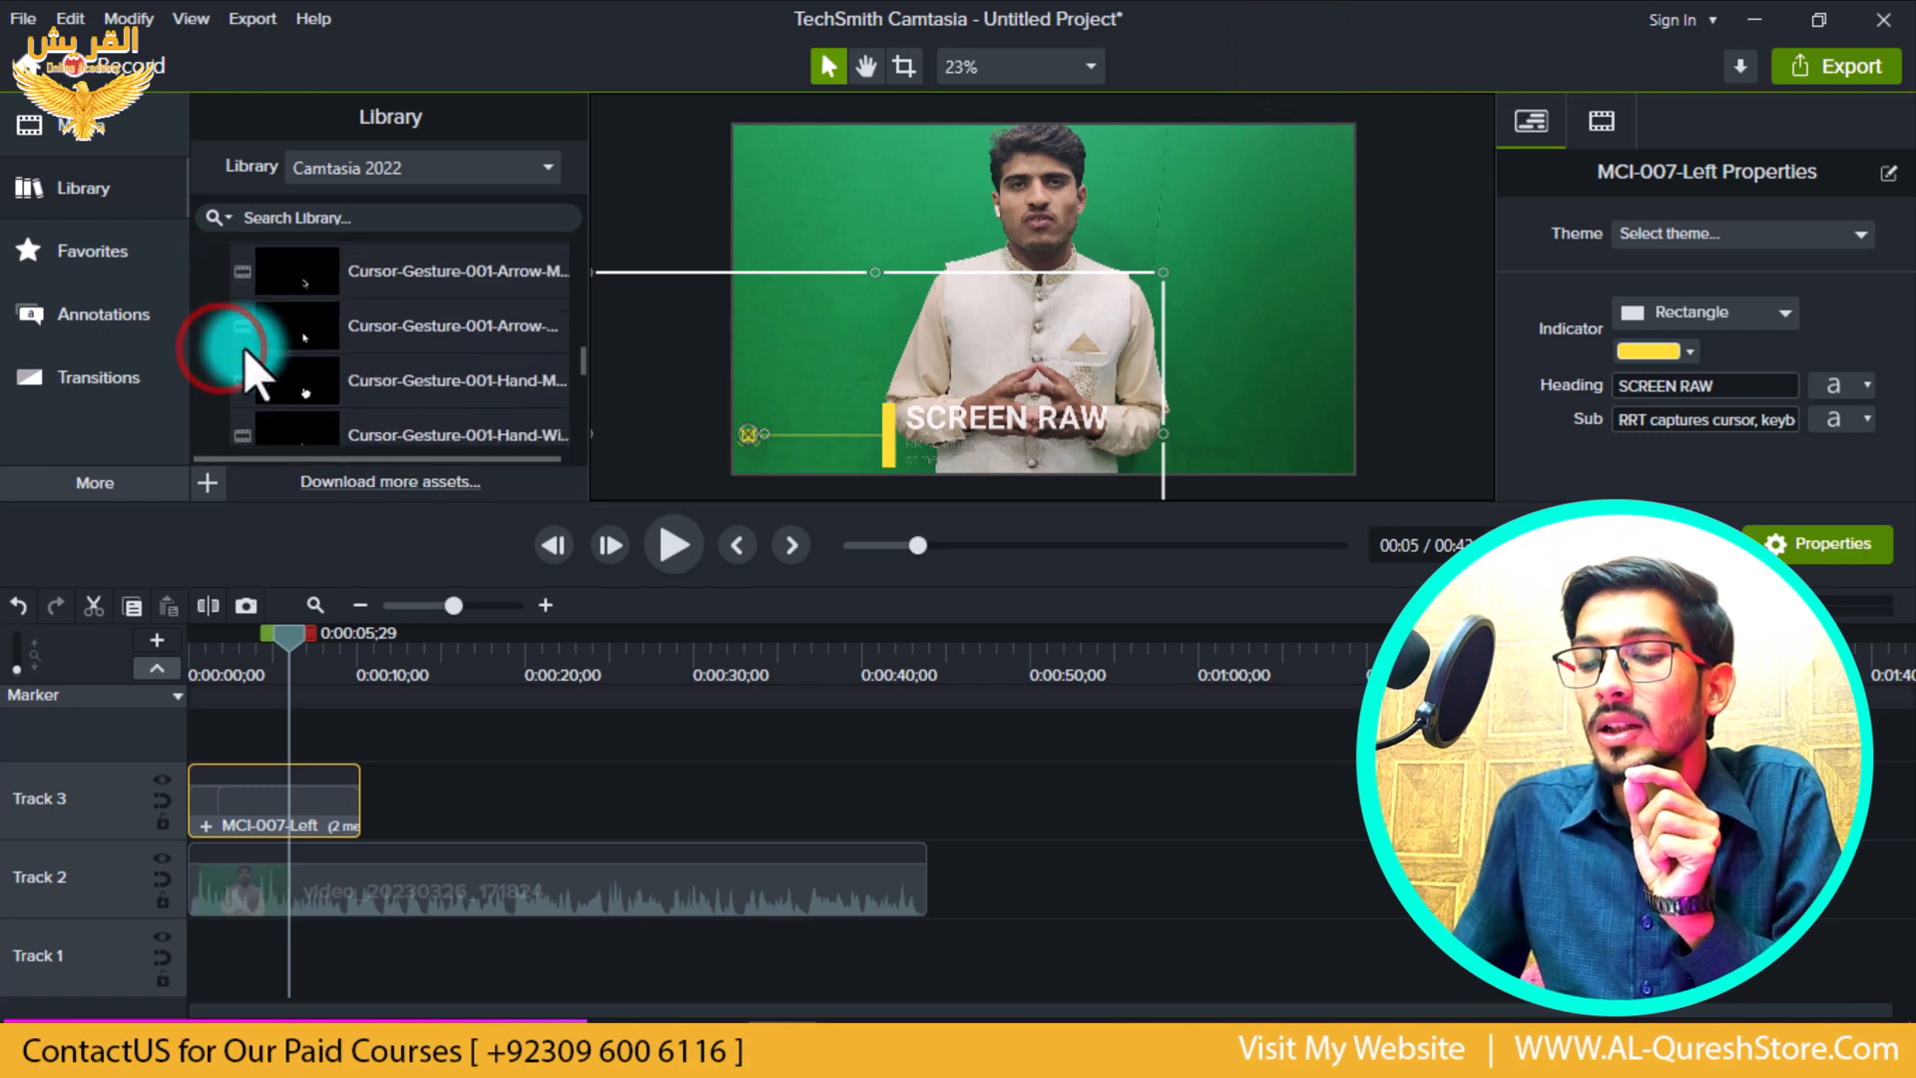
double_click(305, 359)
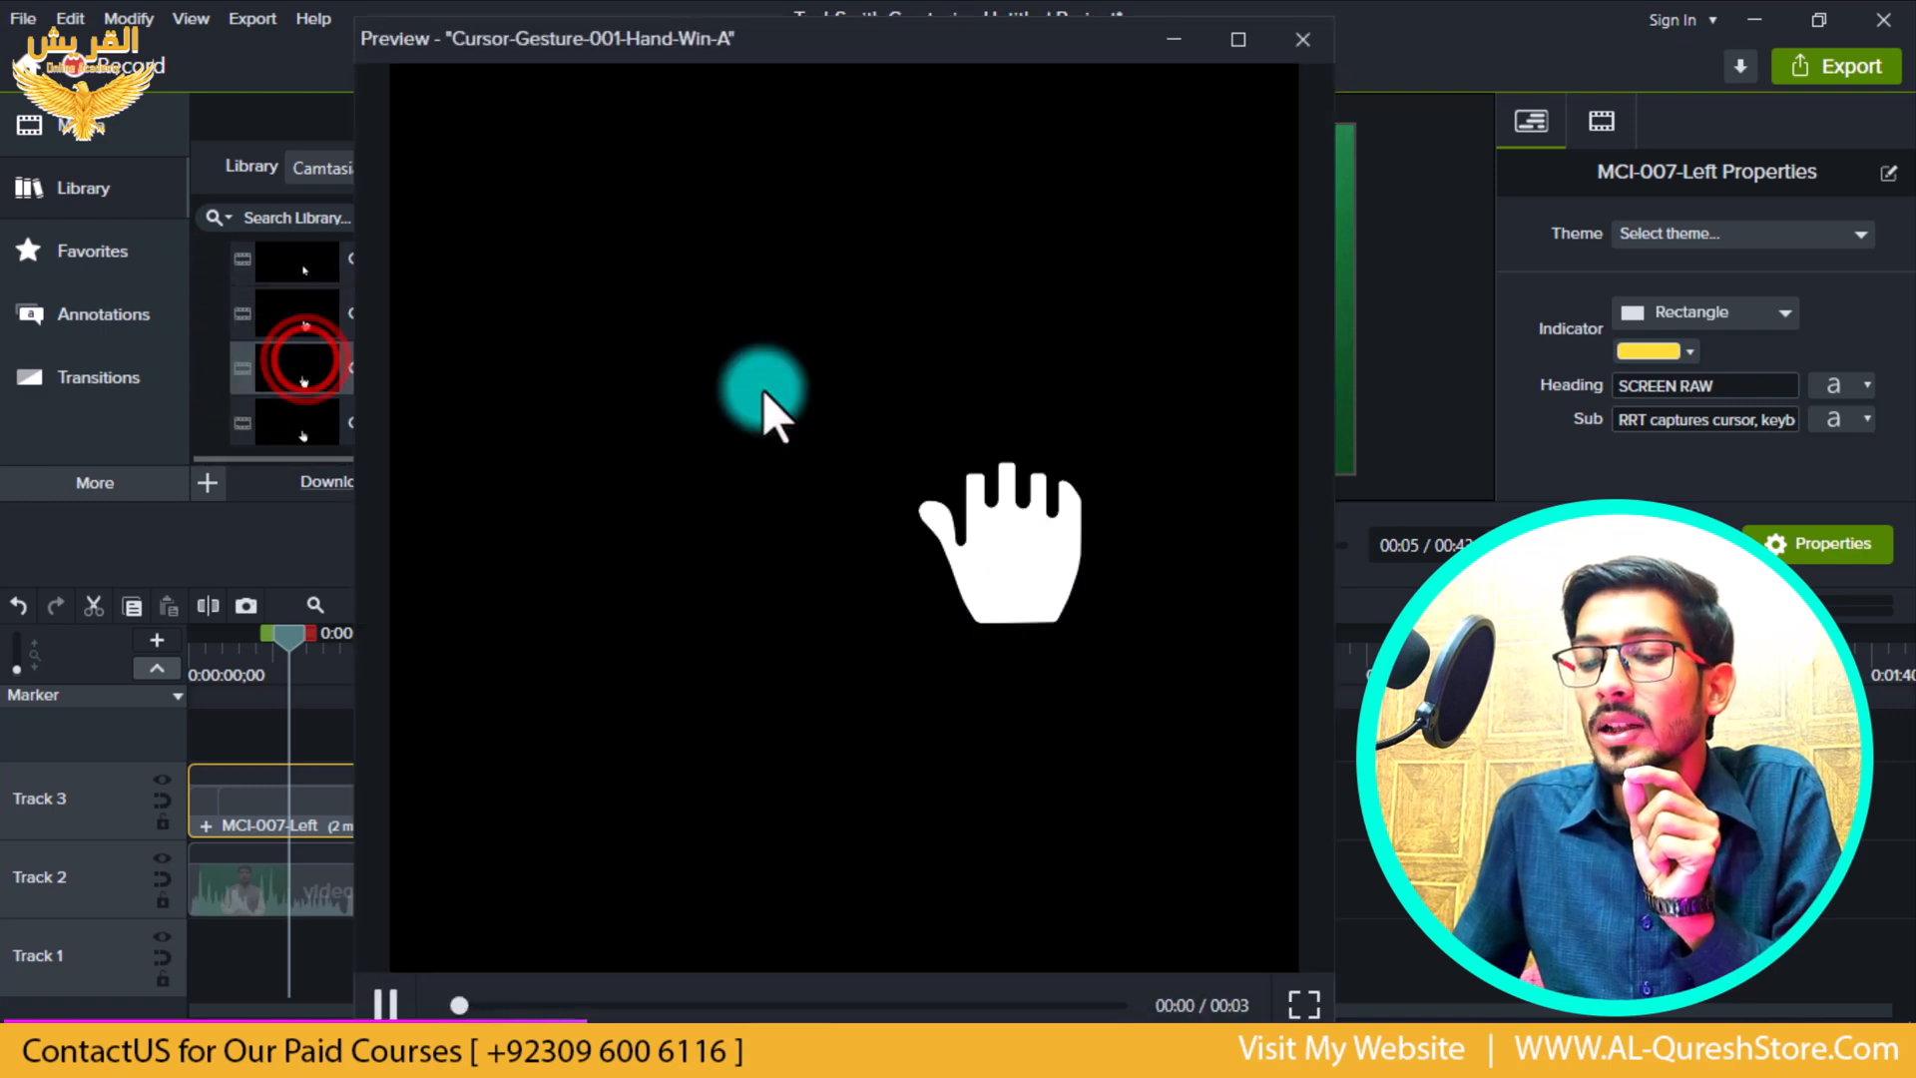
left_click(1309, 48)
scroll(309, 337, "up", 2)
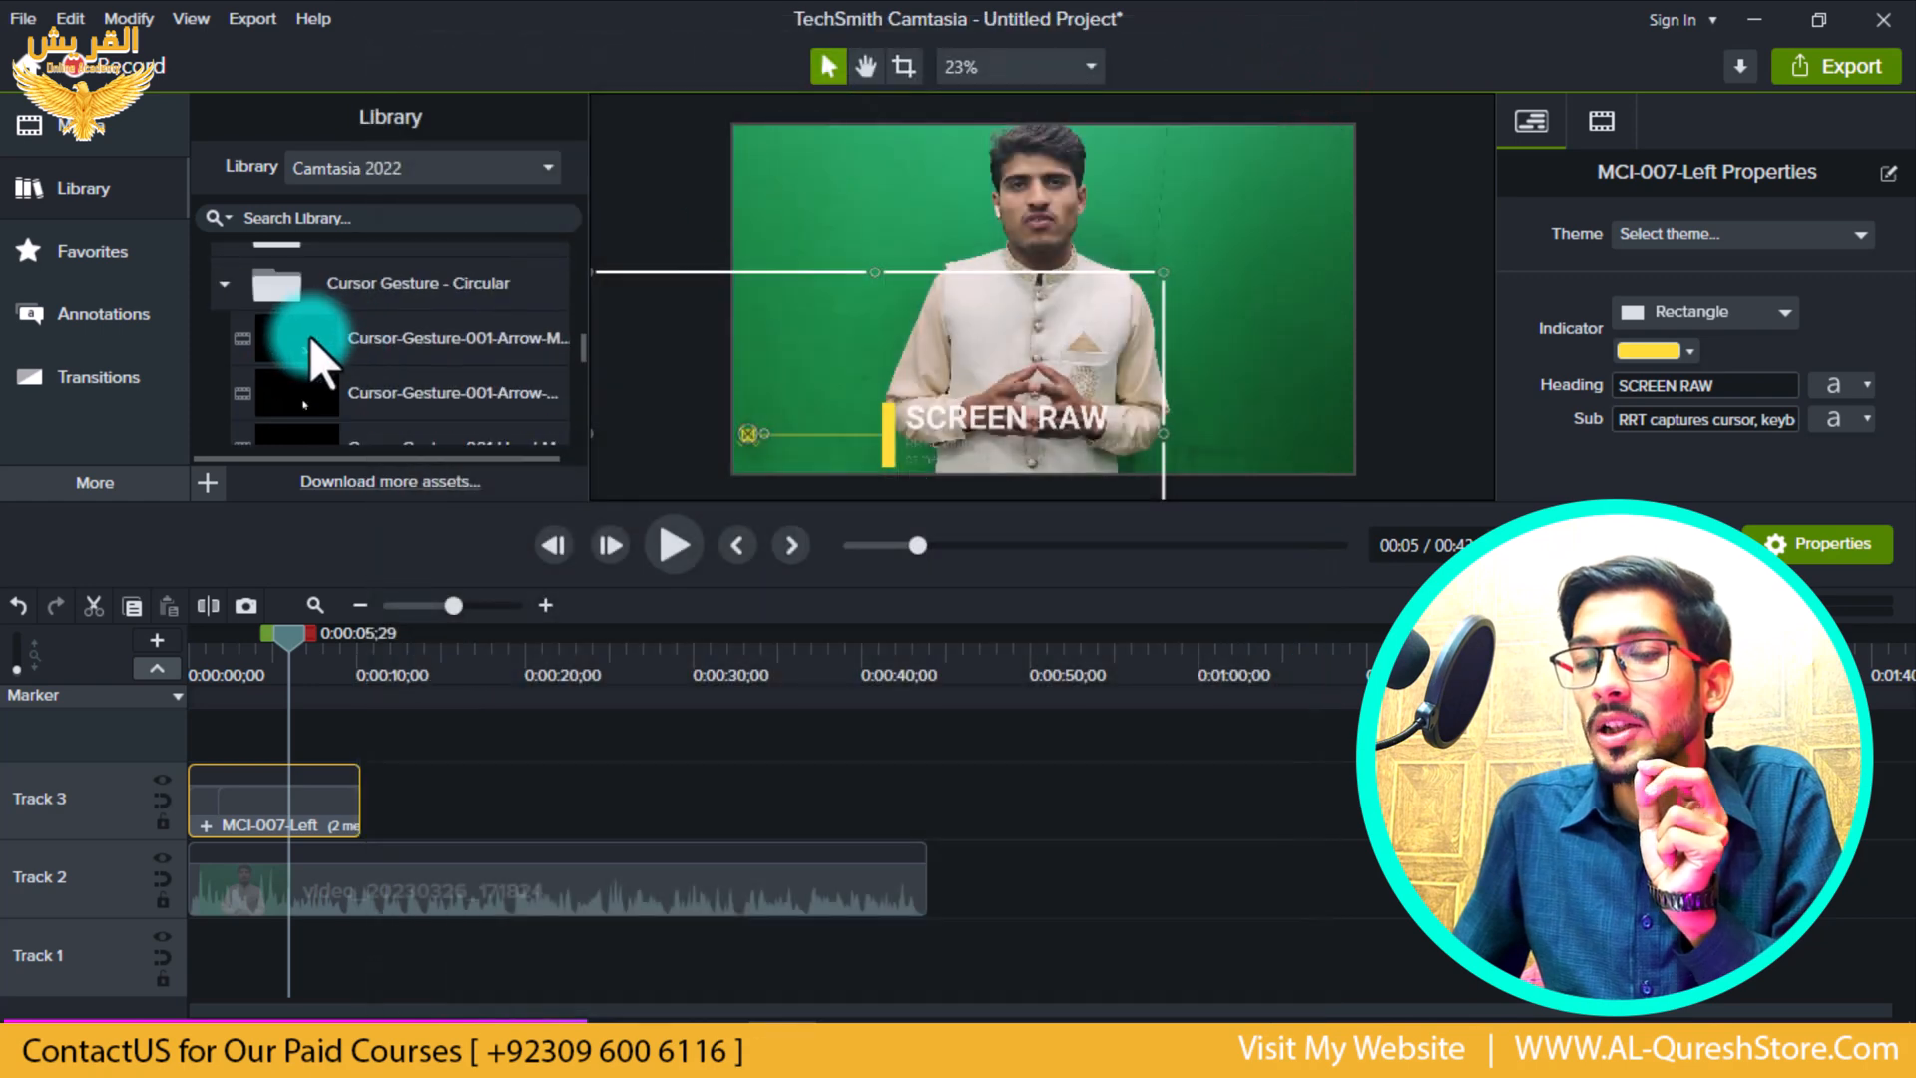
left_click(226, 284)
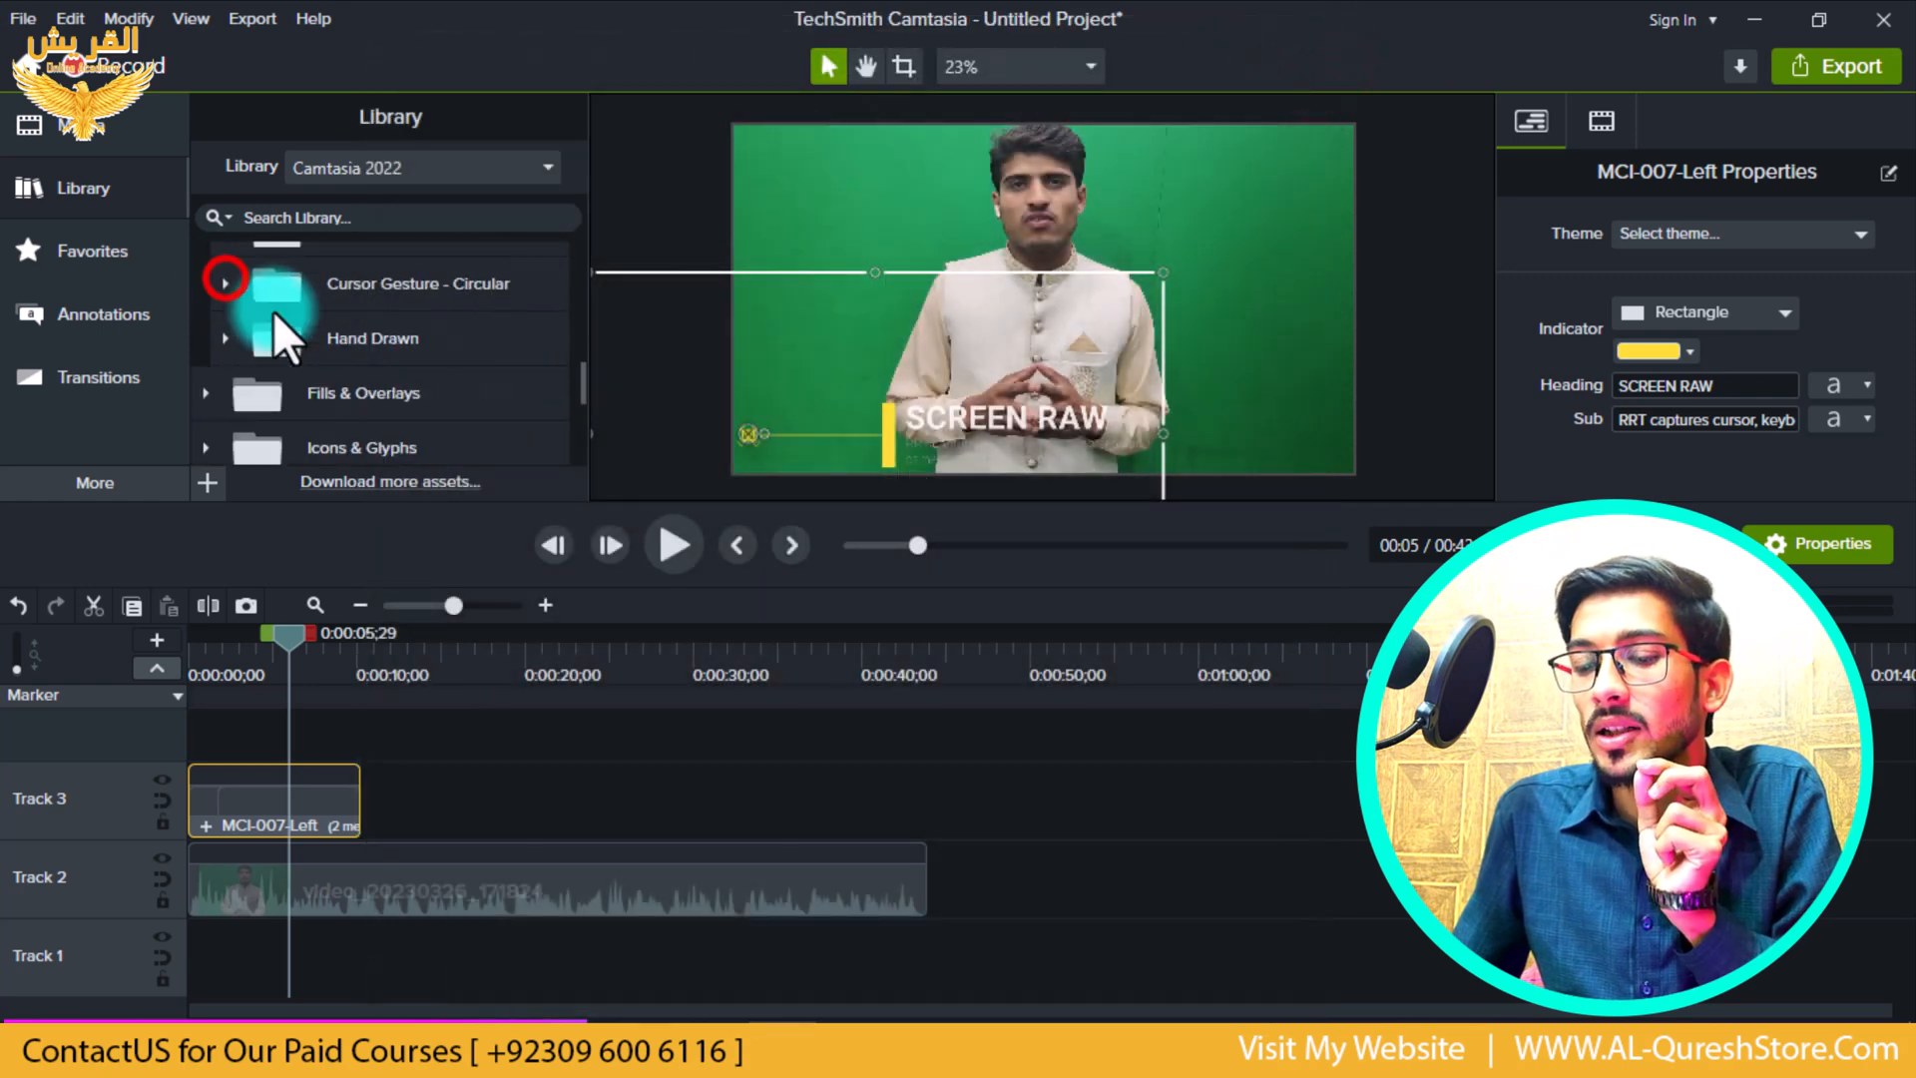
- Expand the Hand Drawn subfolder, preview the Handdrawn-Highlight-001 animation and close the preview
left_click(228, 333)
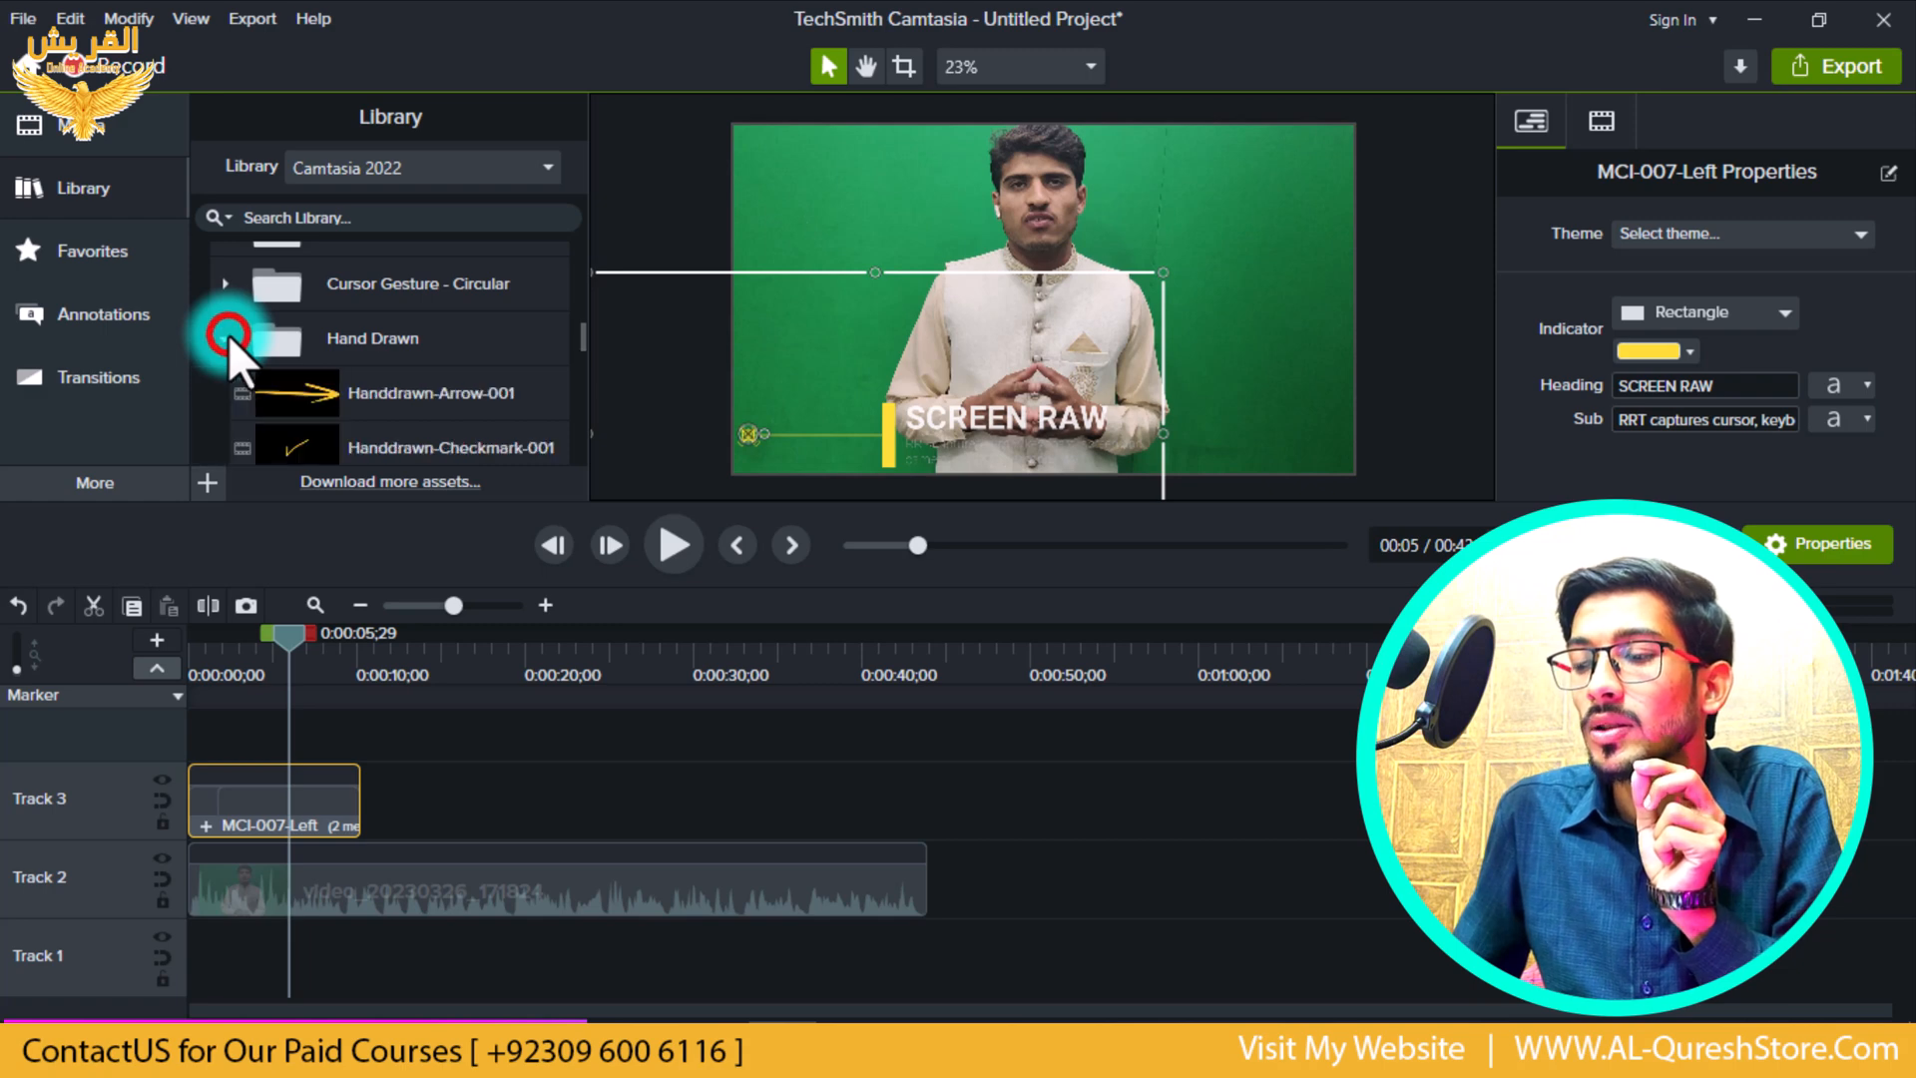
scroll(279, 369, "down", 3)
double_click(301, 353)
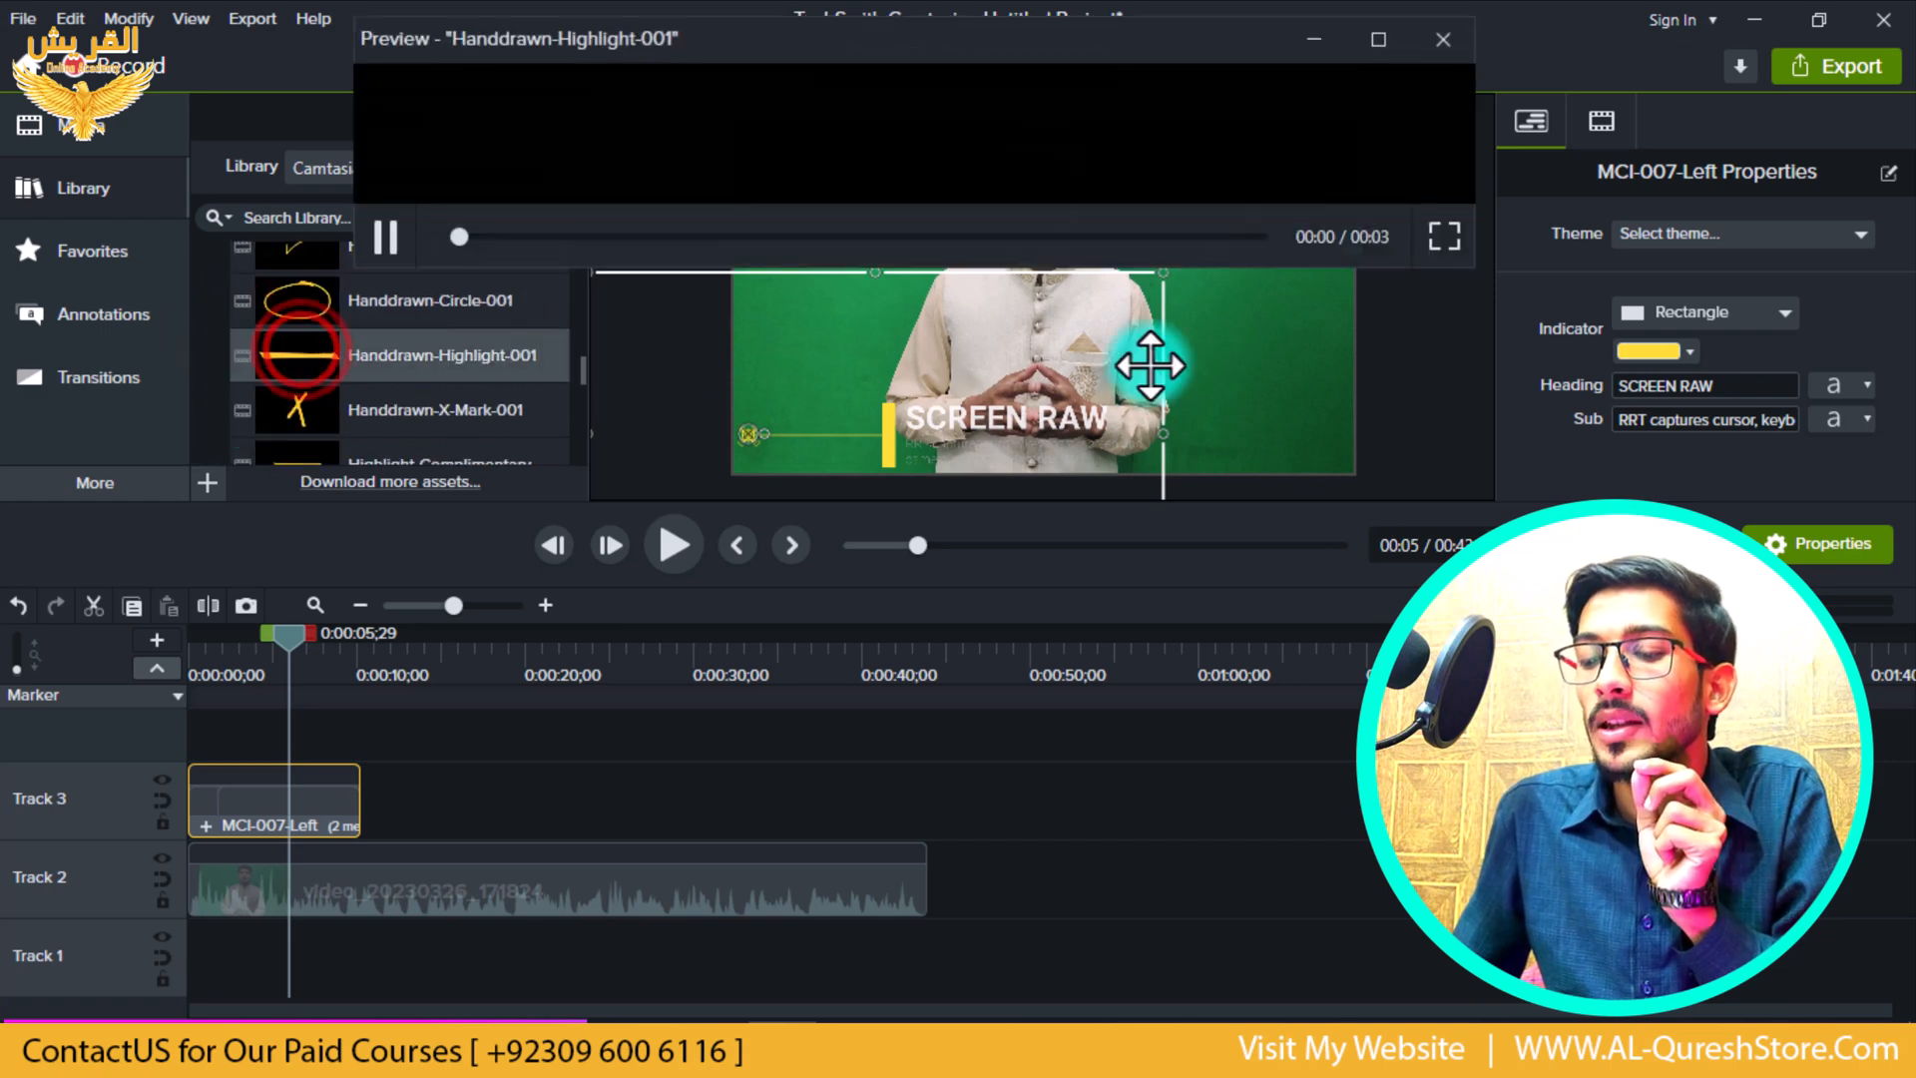
left_click(1449, 46)
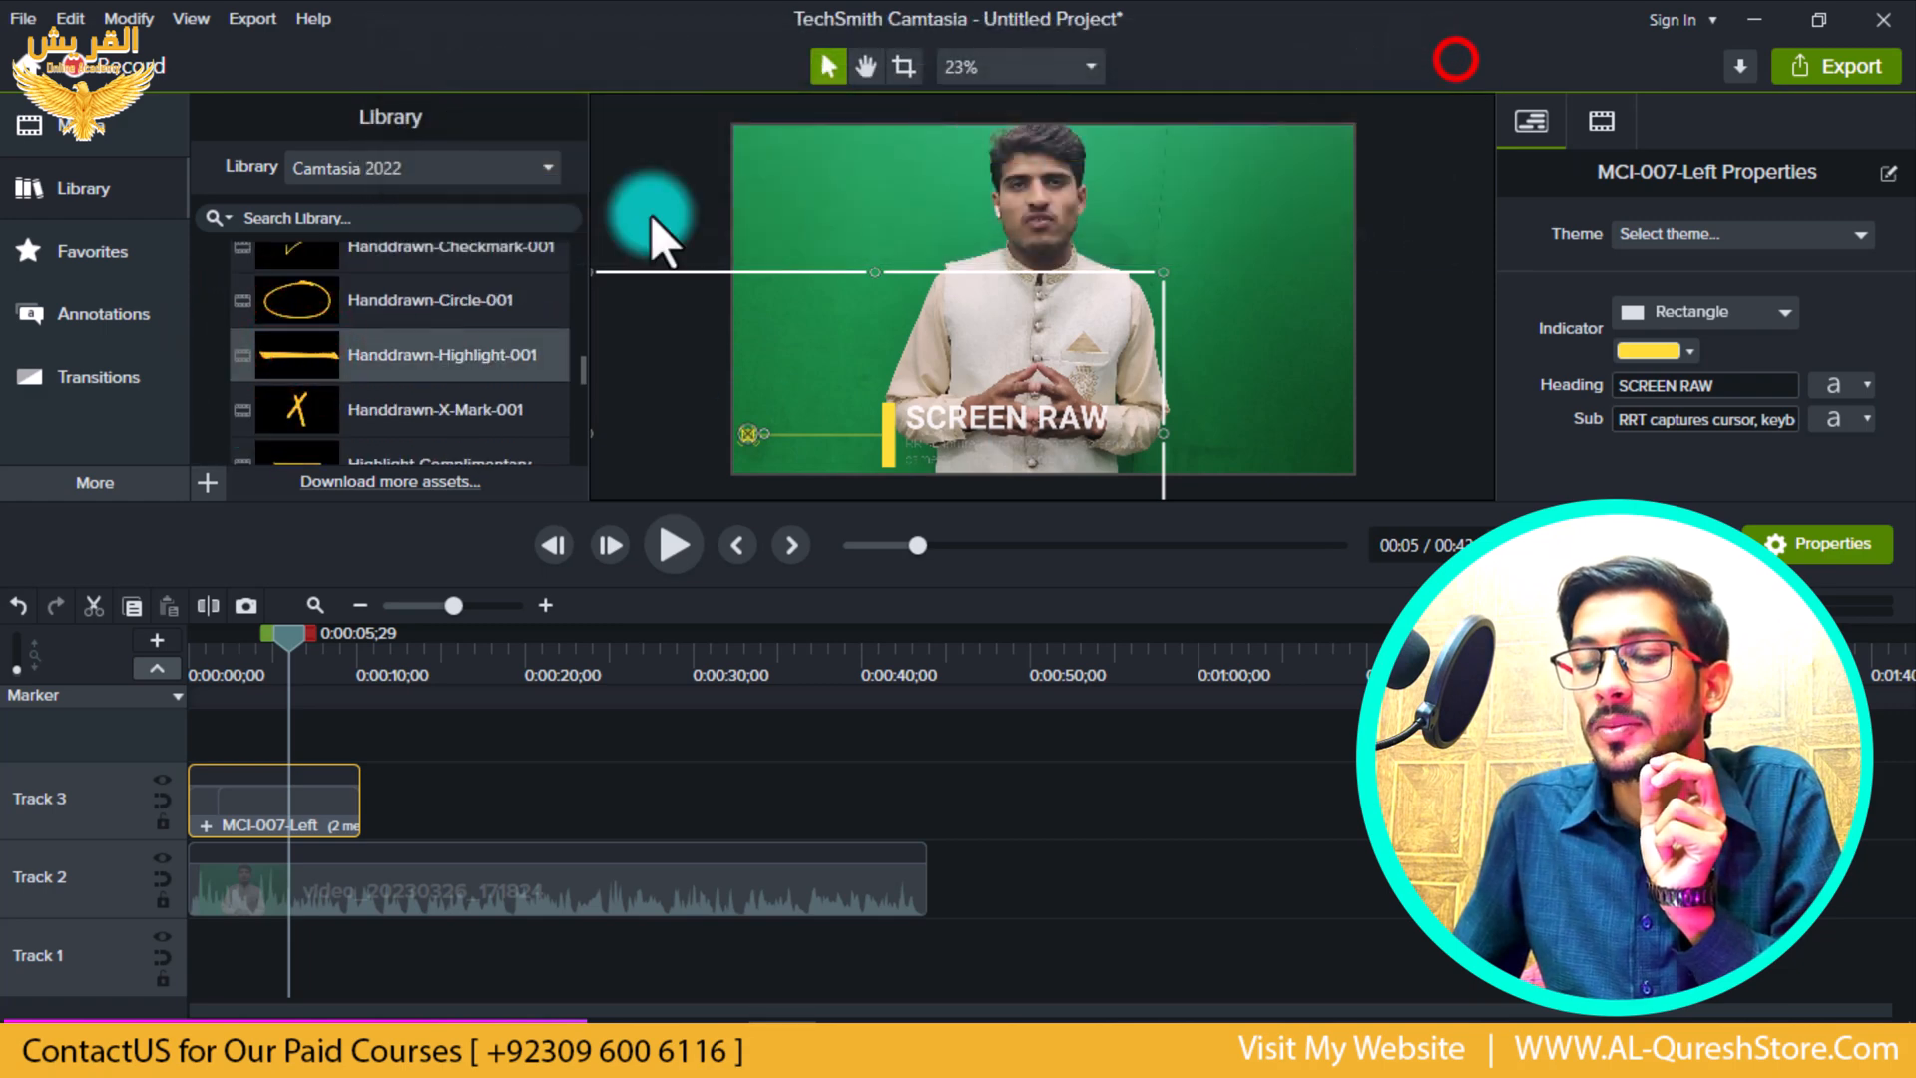
- Preview the Handdrawn-Circle-001 animation, collapse the Hand Drawn subfolder and look over the library folders below it
double_click(284, 305)
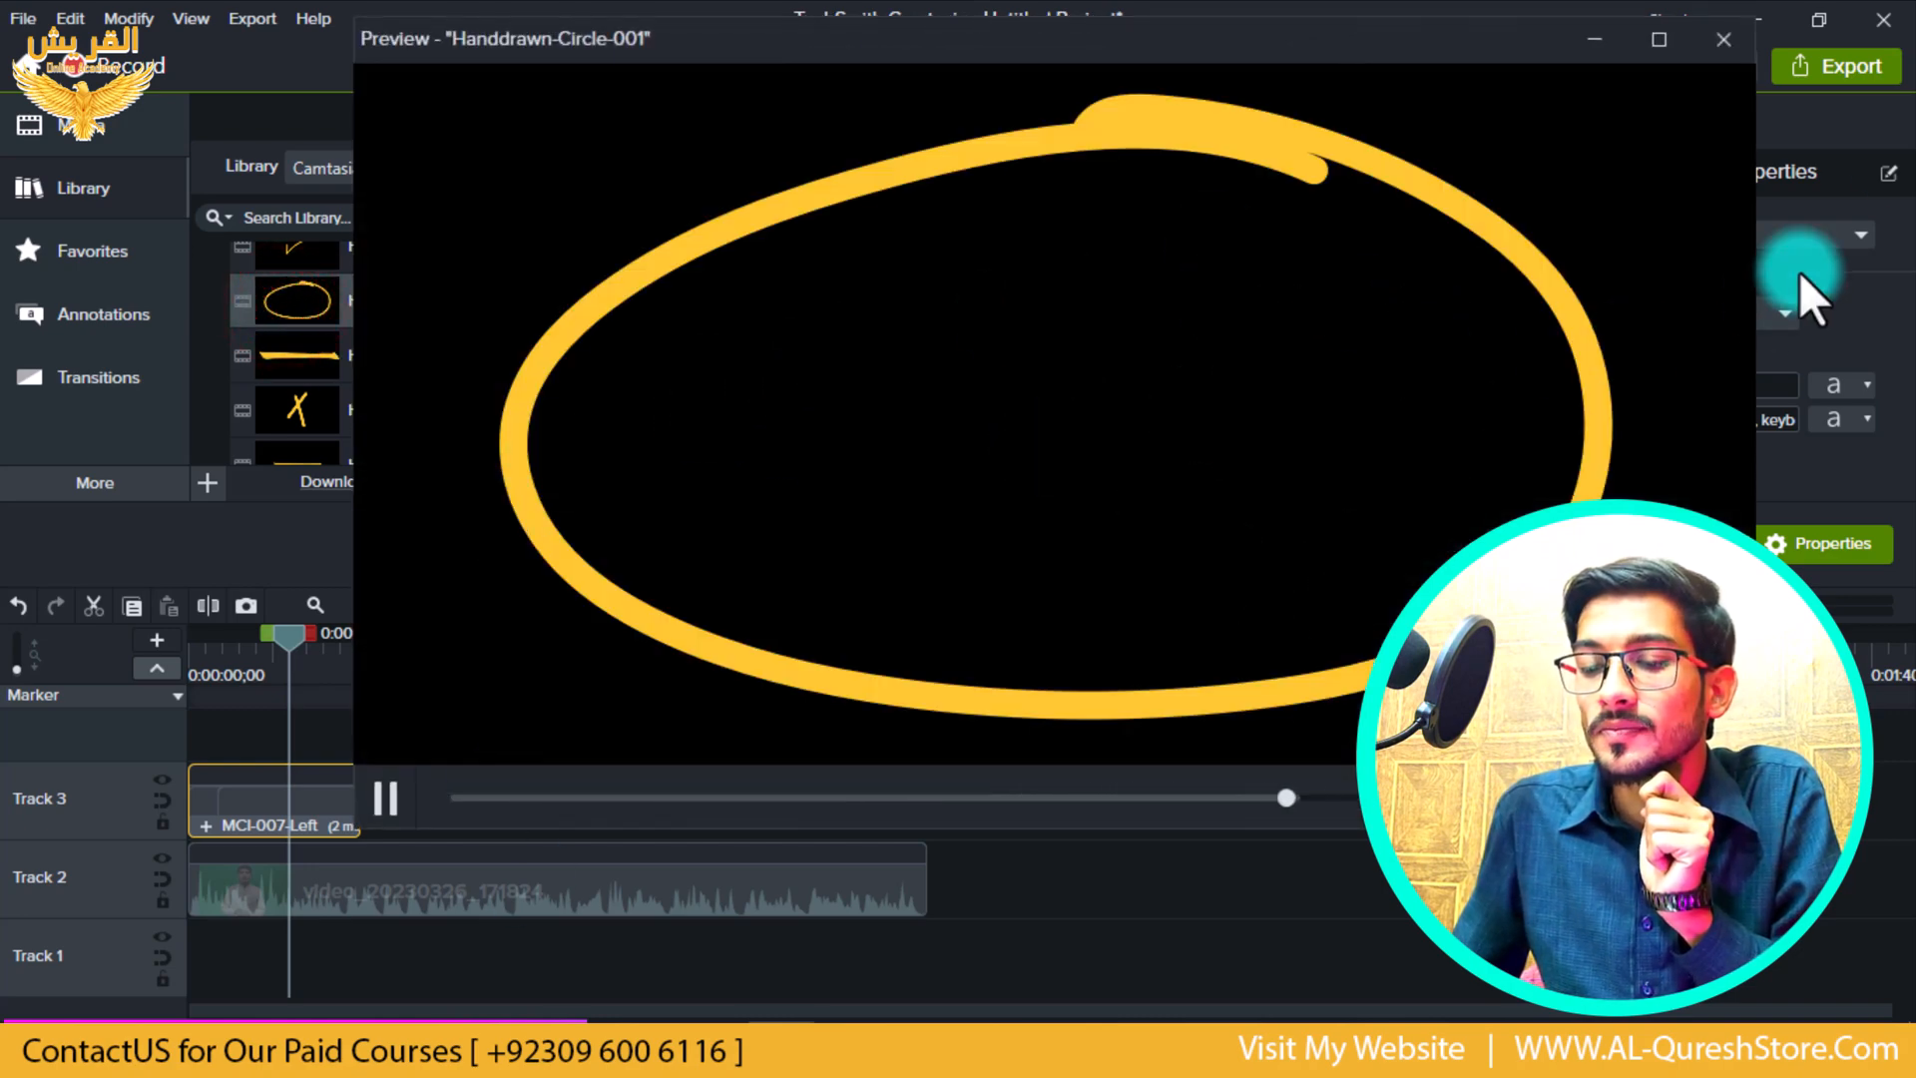
left_click(1725, 40)
scroll(357, 399, "up", 4)
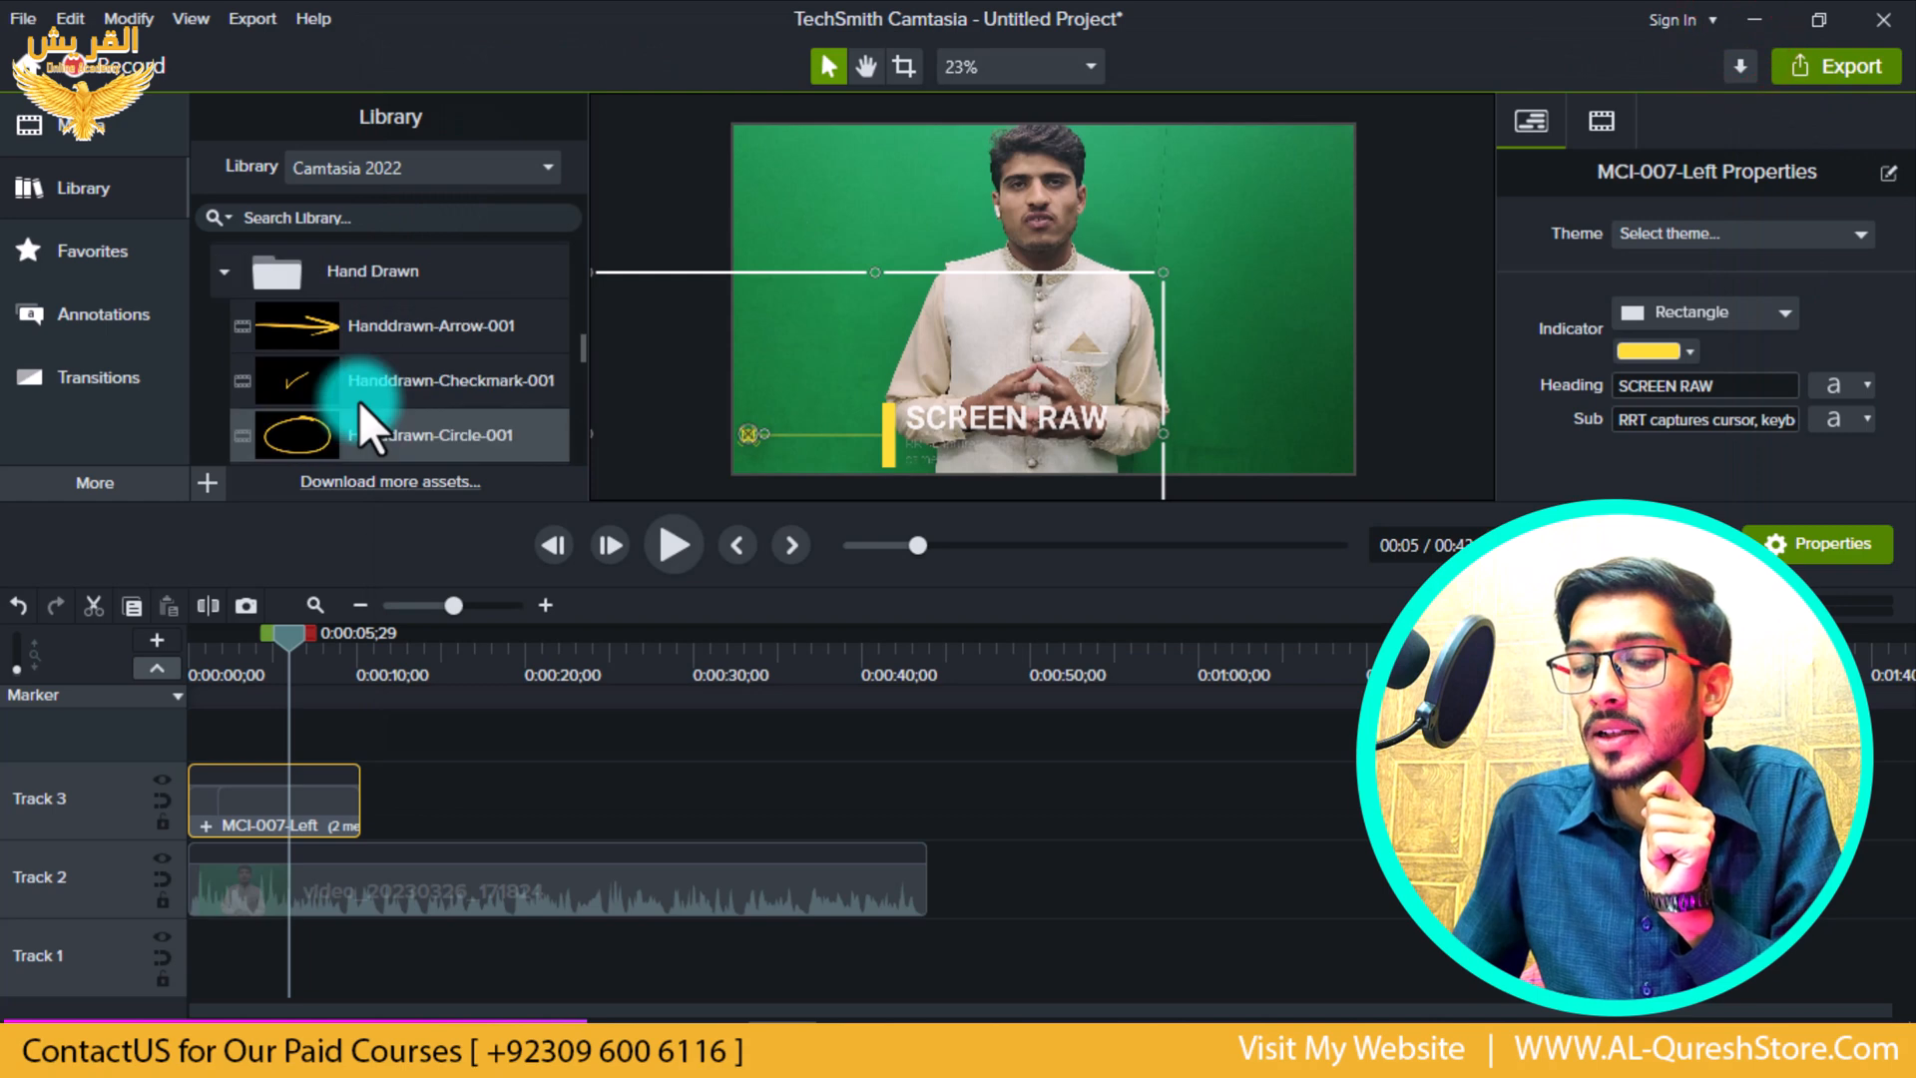
left_click(226, 337)
scroll(260, 339, "down", 1)
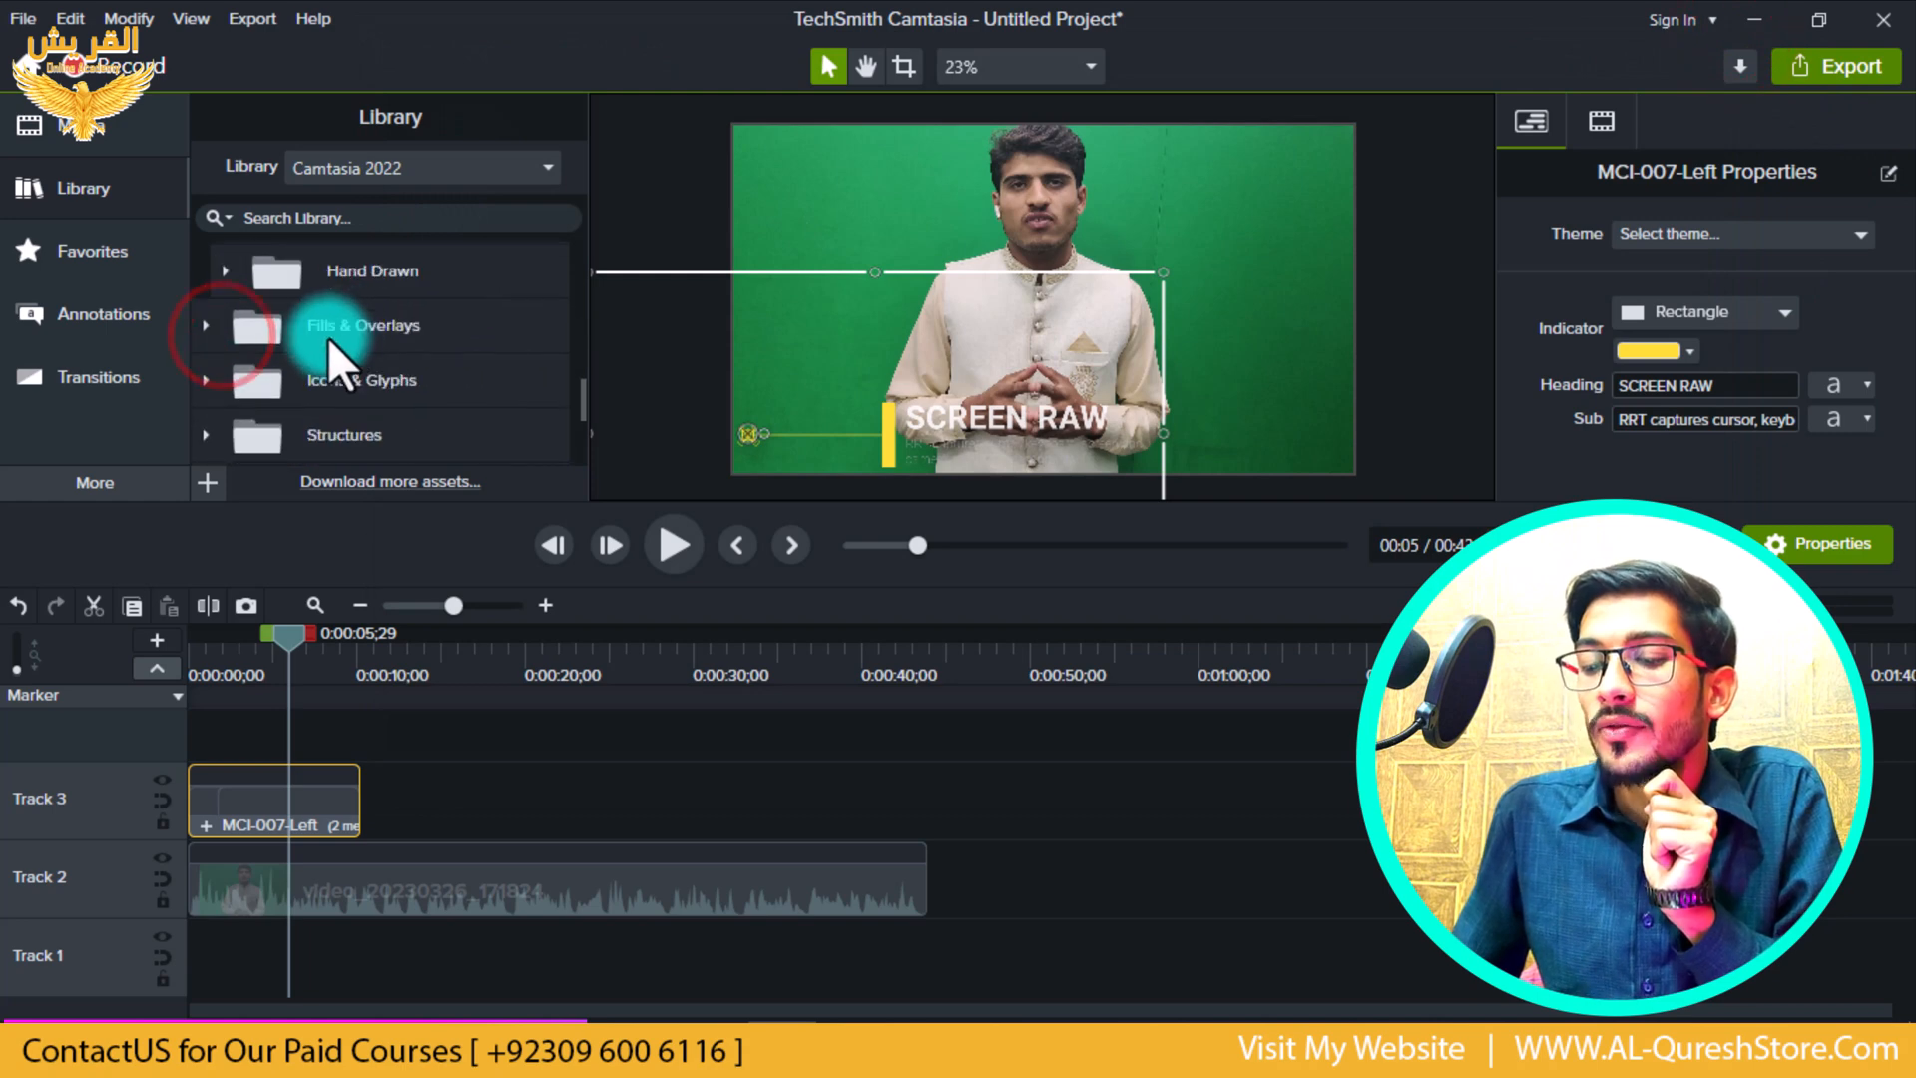
scroll(285, 345, "down", 1)
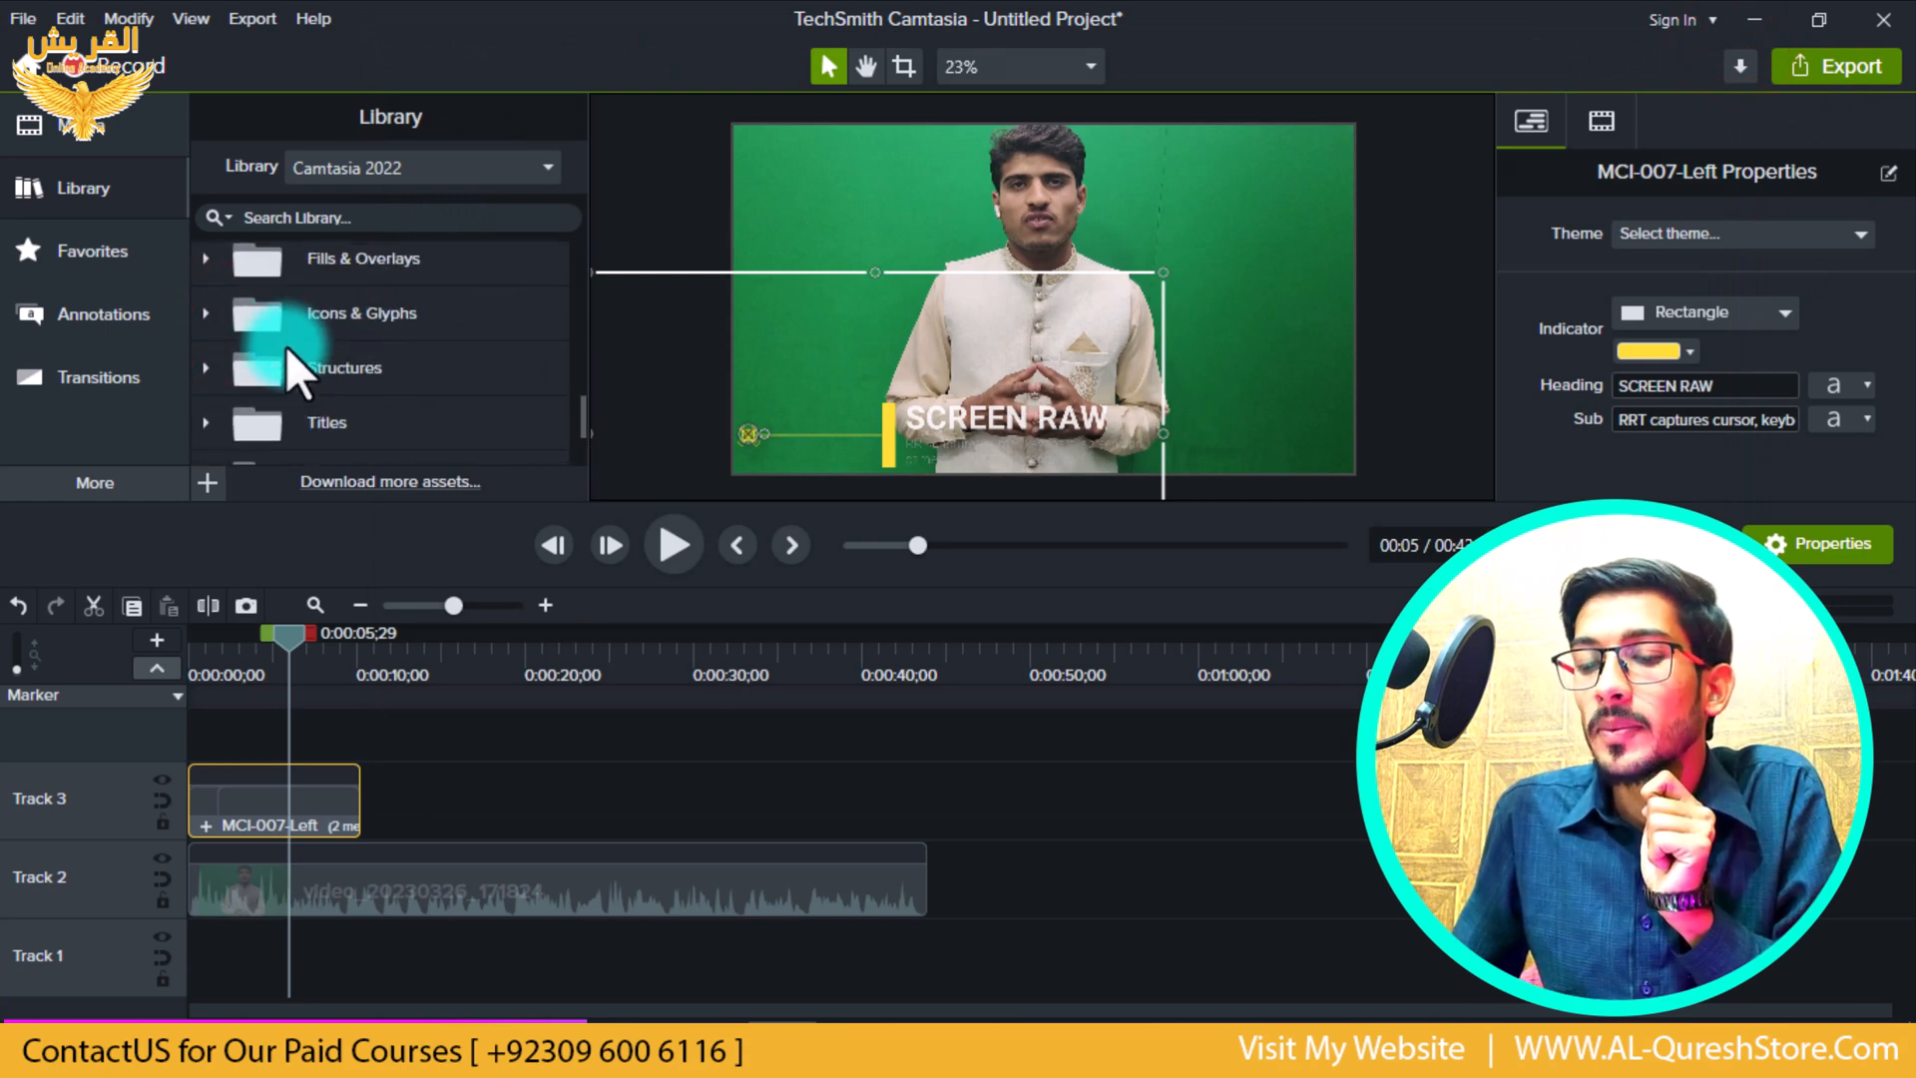
- Open the Dark Gradients subfolder in Fills & Overlays, preview Dark Gradient 1 and close the preview
left_click(208, 259)
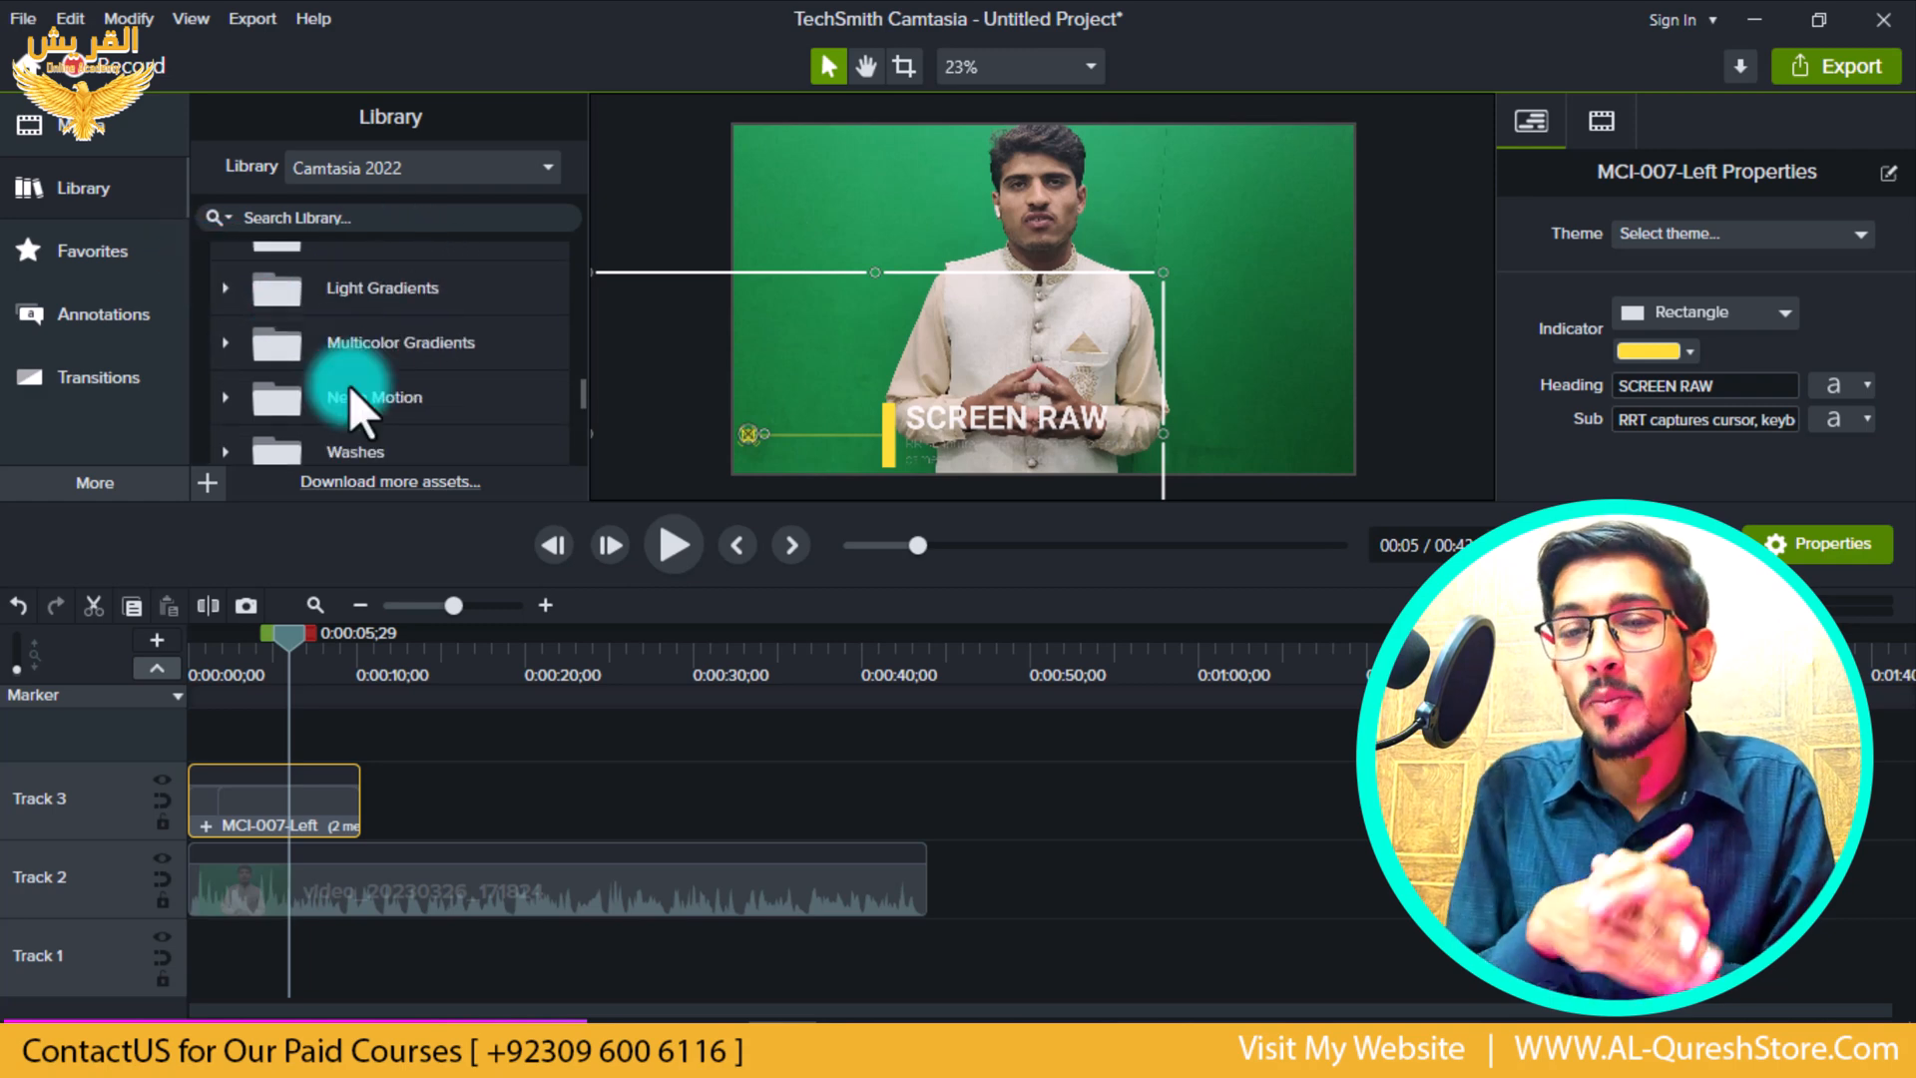
scroll(349, 385, "up", 3)
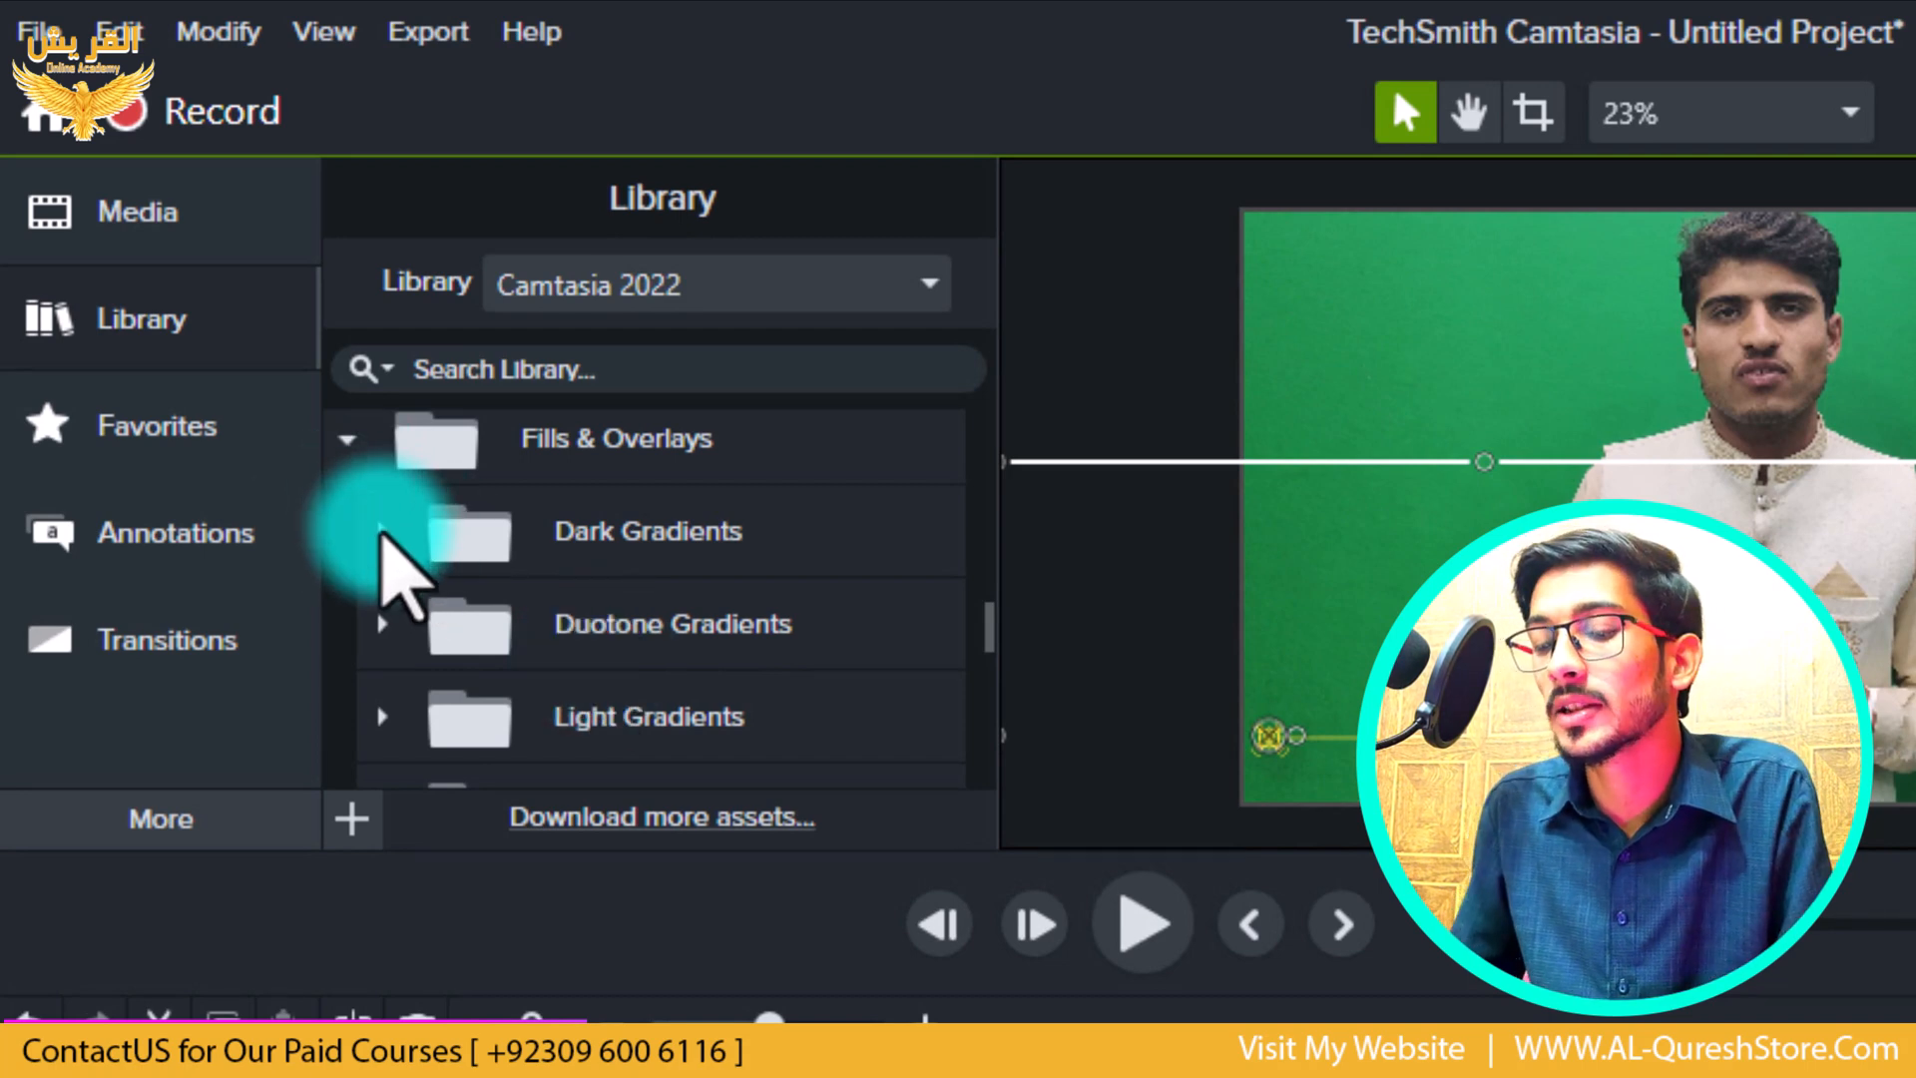
left_click(381, 530)
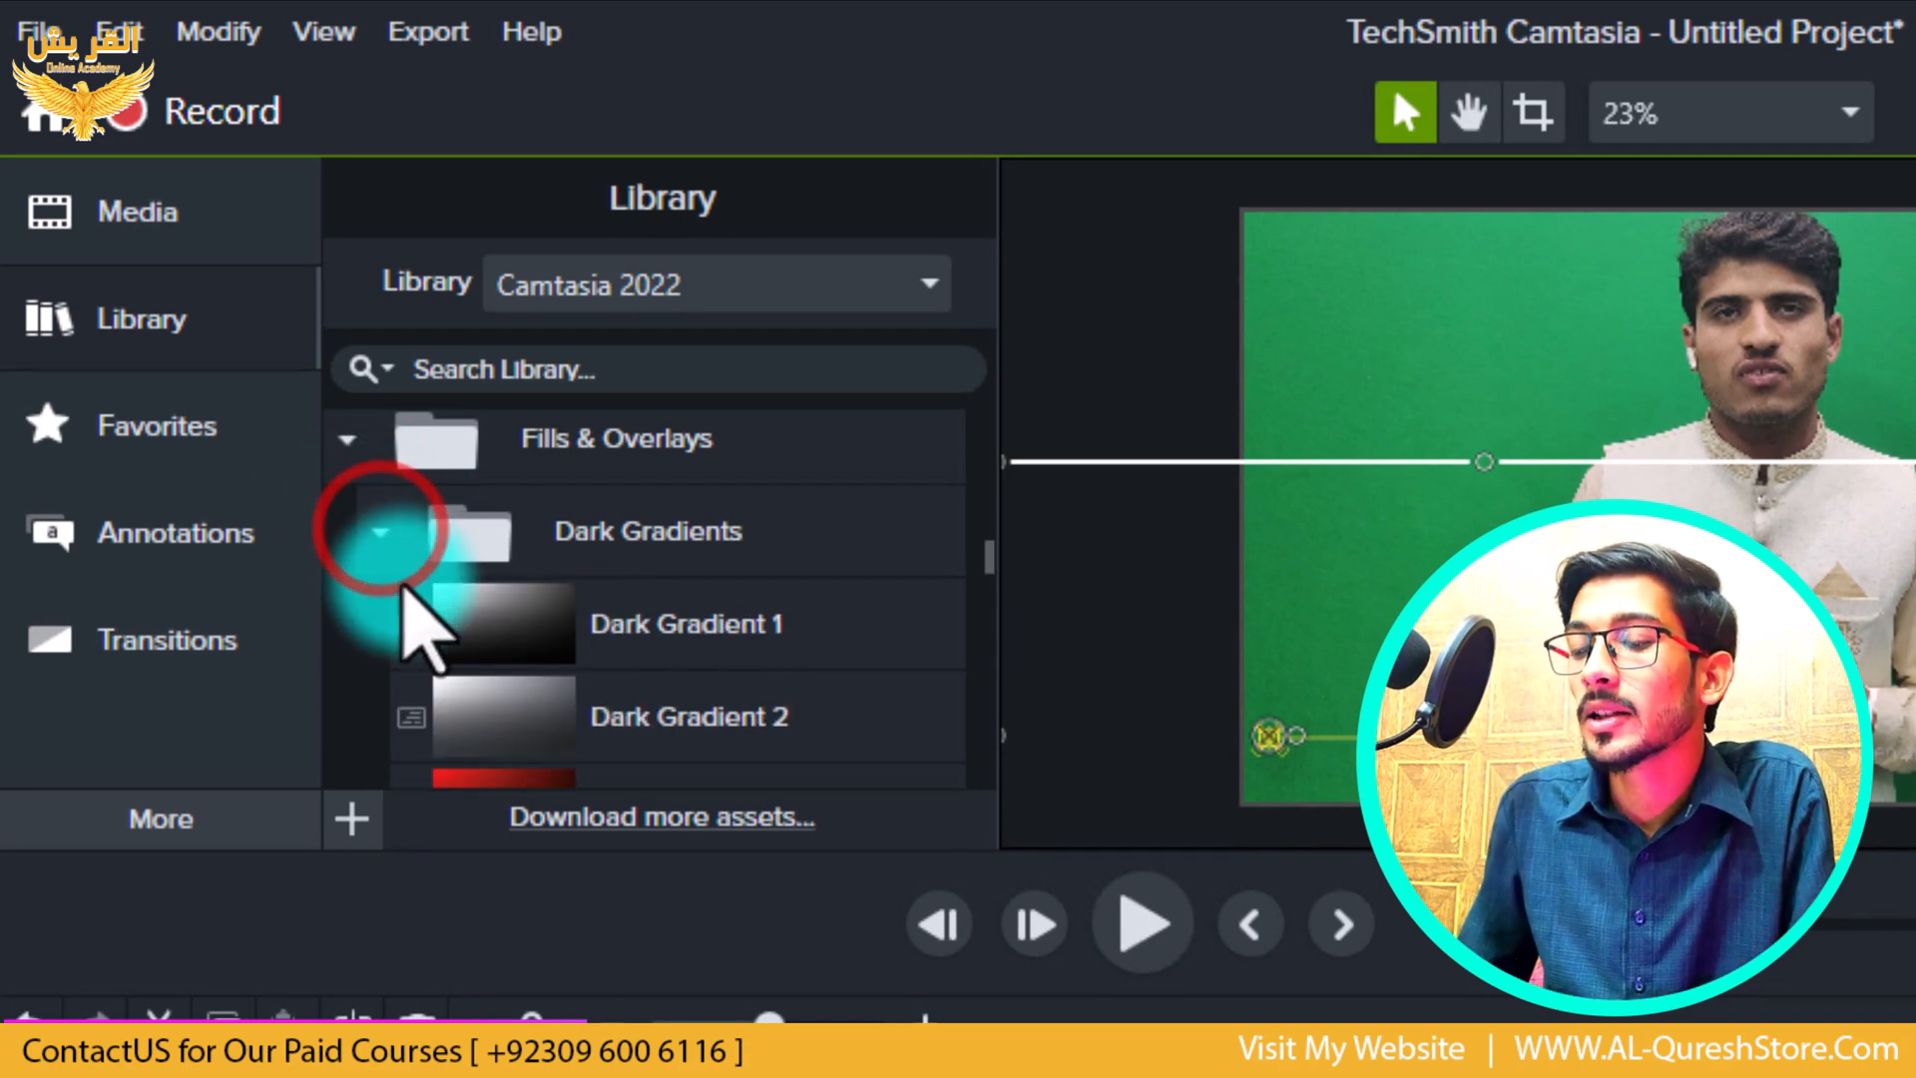
left_click(533, 630)
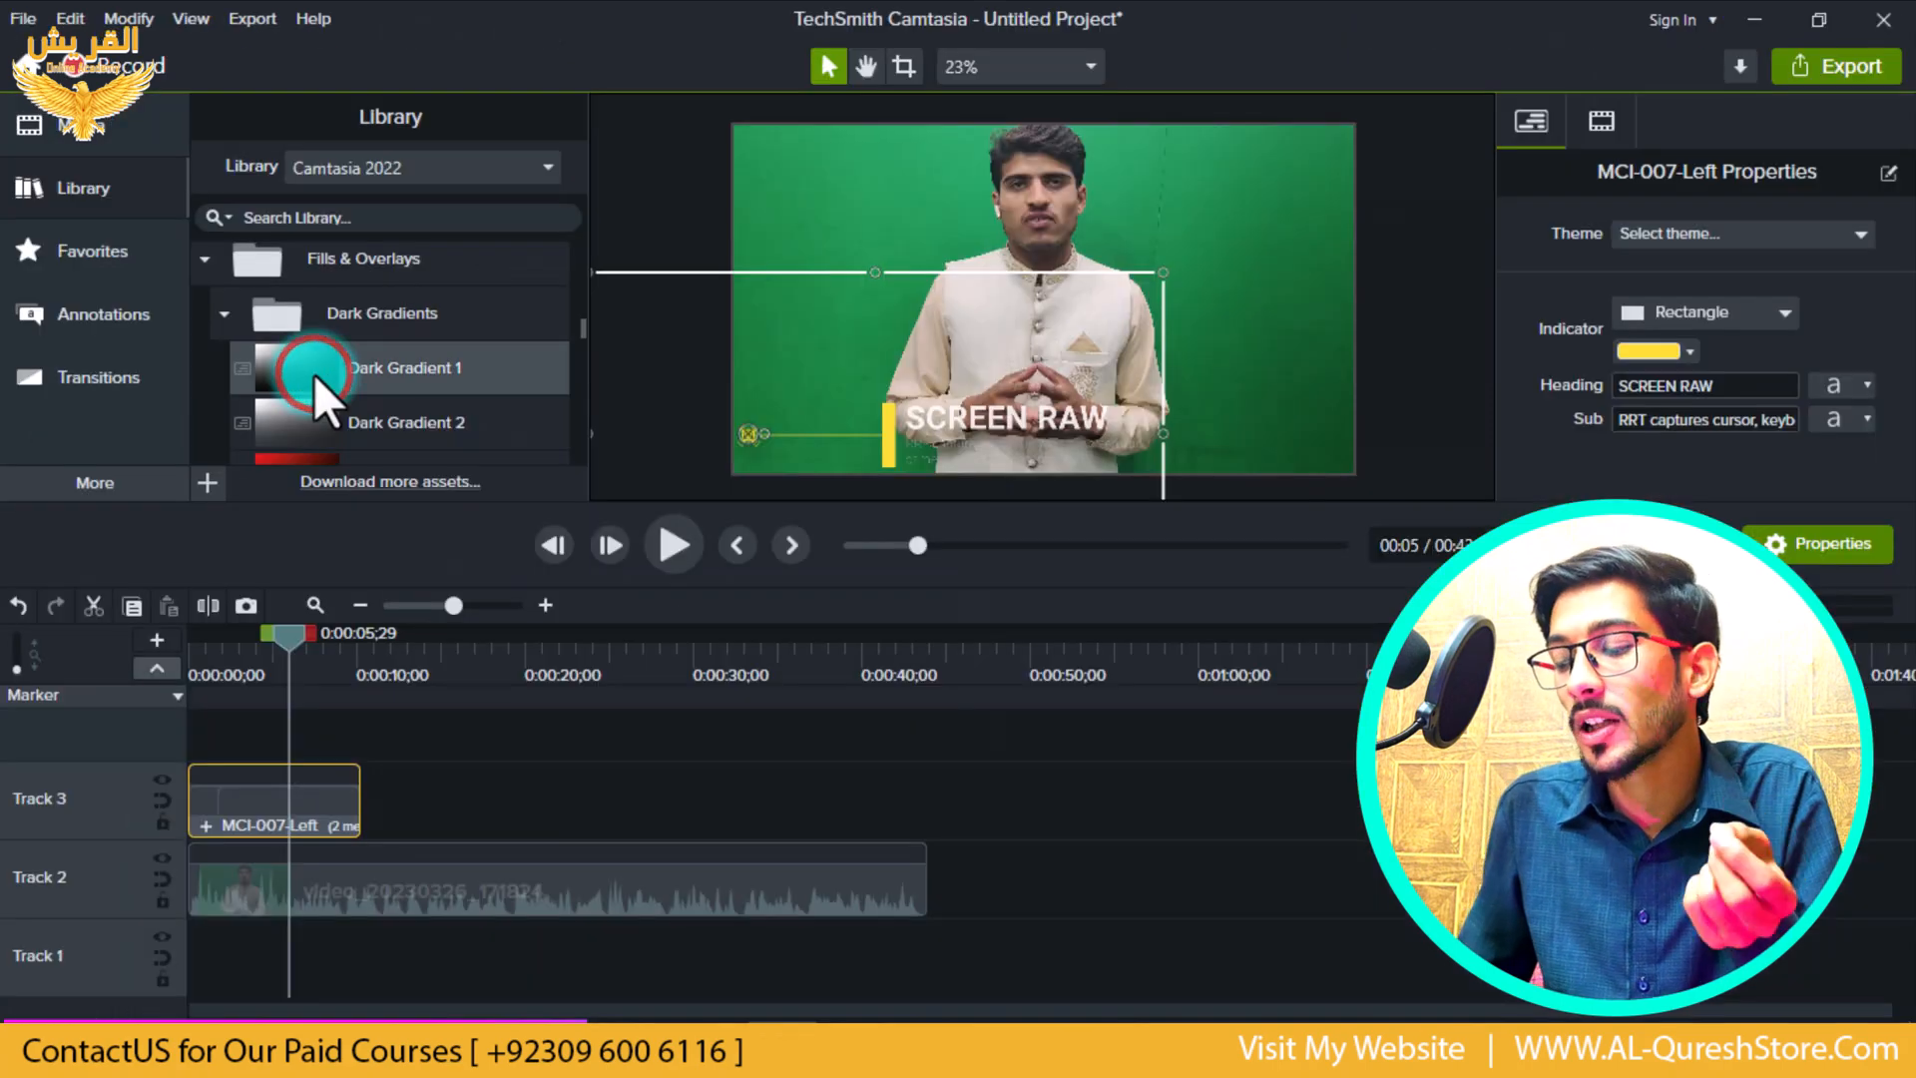
double_click(313, 373)
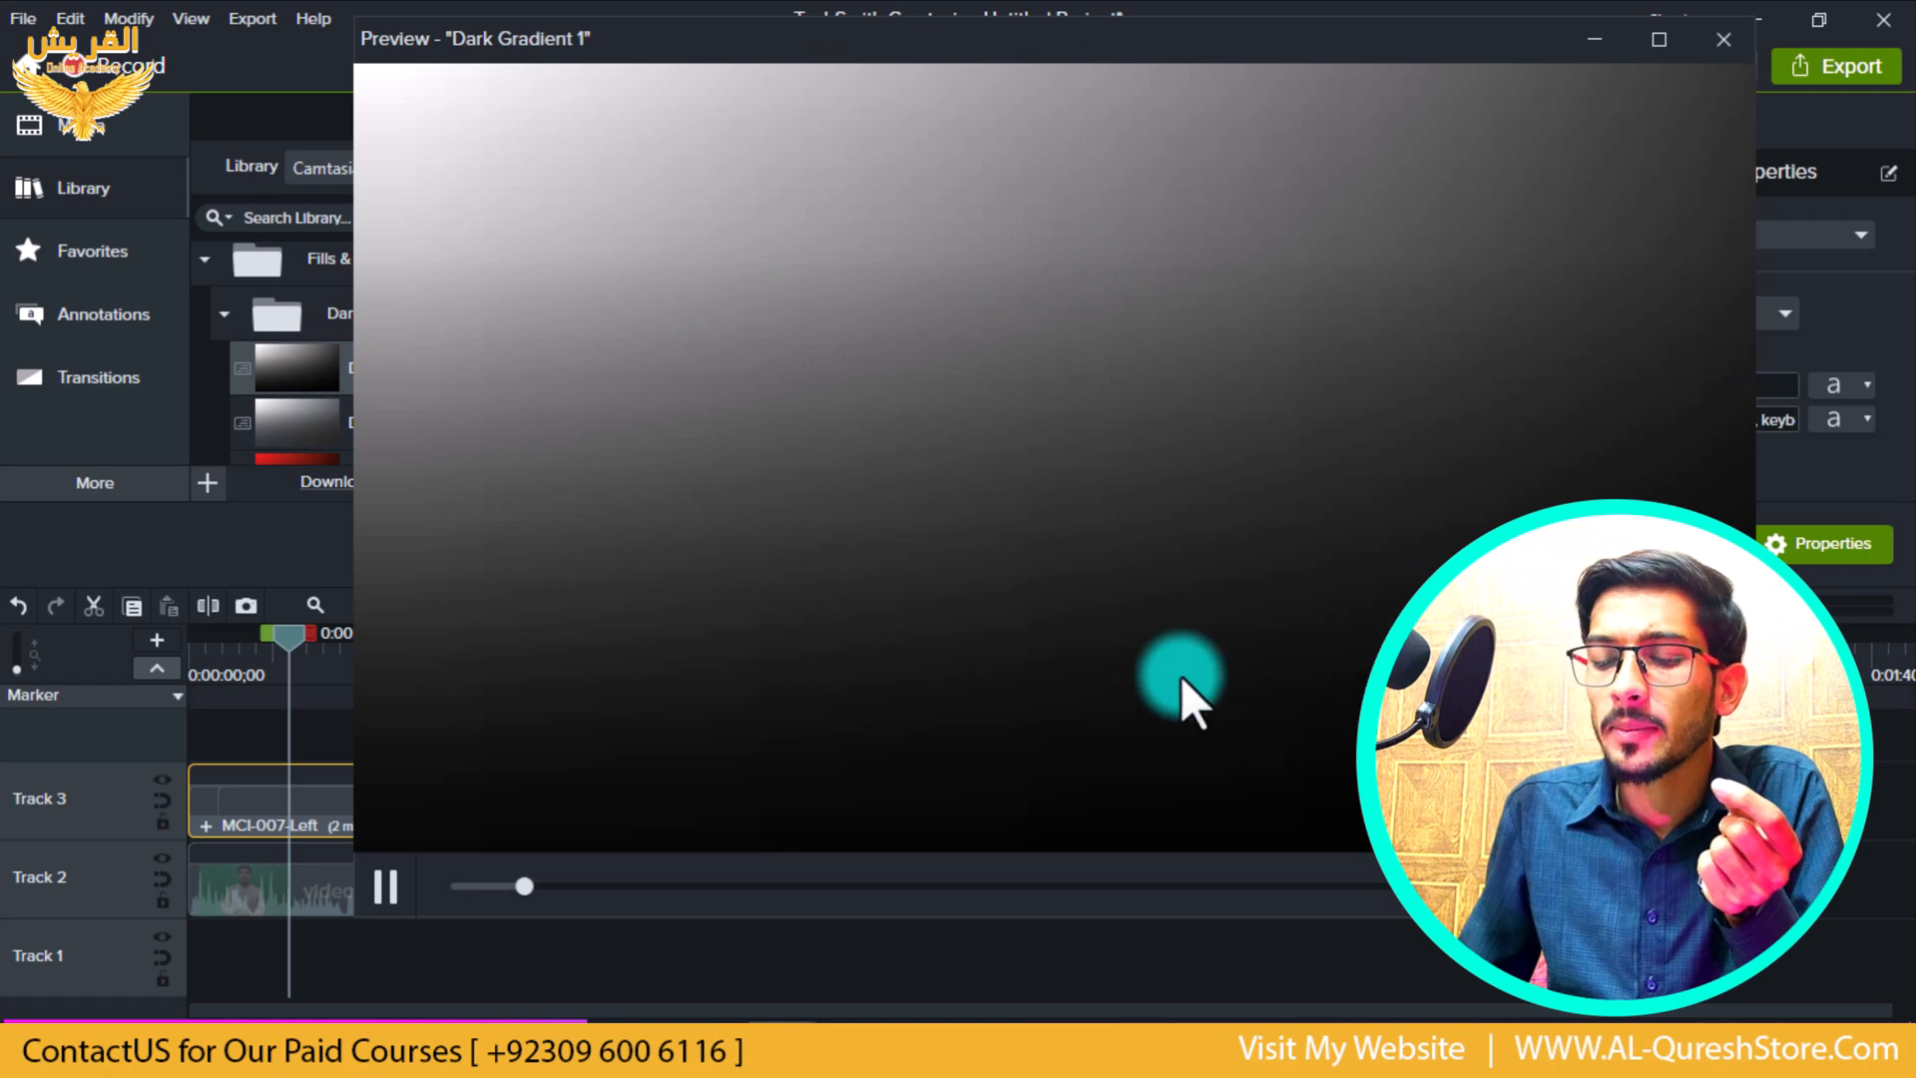
left_click(1720, 46)
- Place Dark Gradient 1 on Track 2 after the video clip and move the playhead over it, to about 01:25
left_click_drag(296, 361, 167, 960)
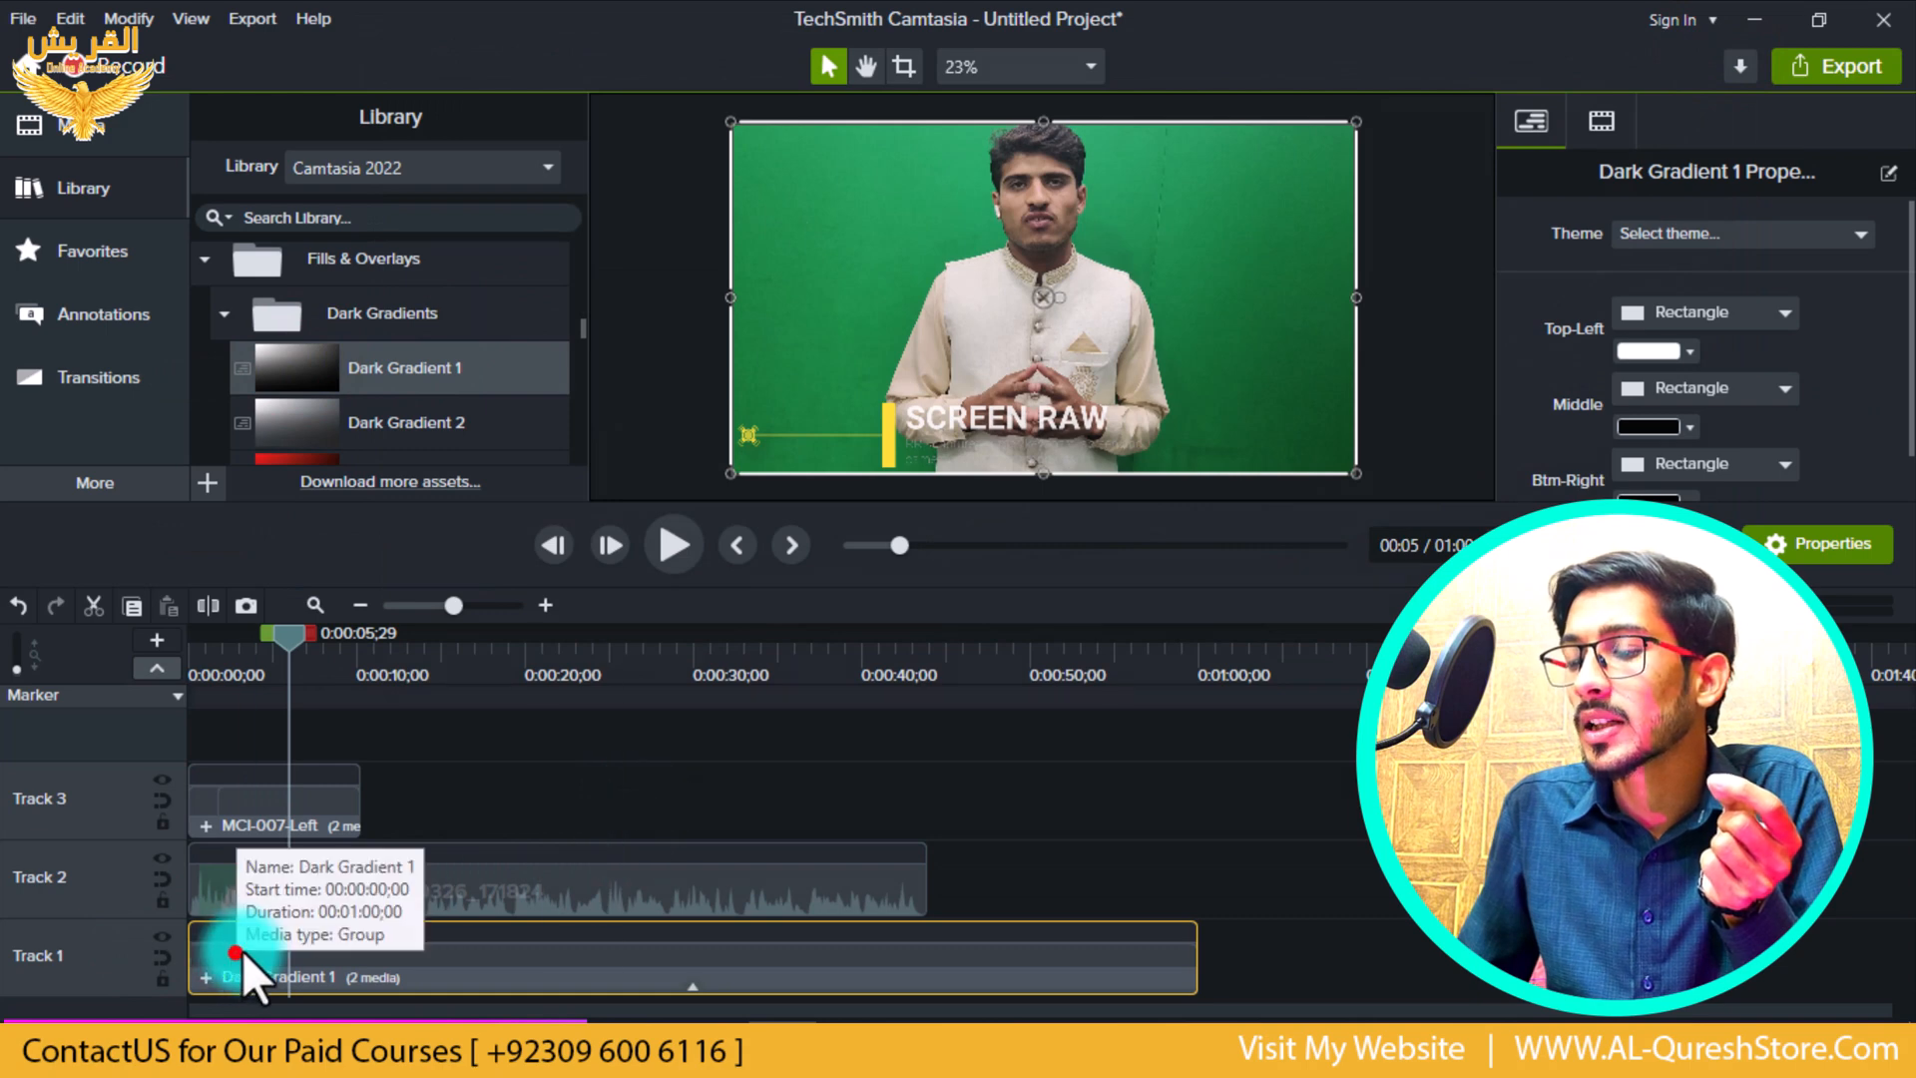
left_click_drag(242, 950, 1011, 858)
left_click(1004, 665)
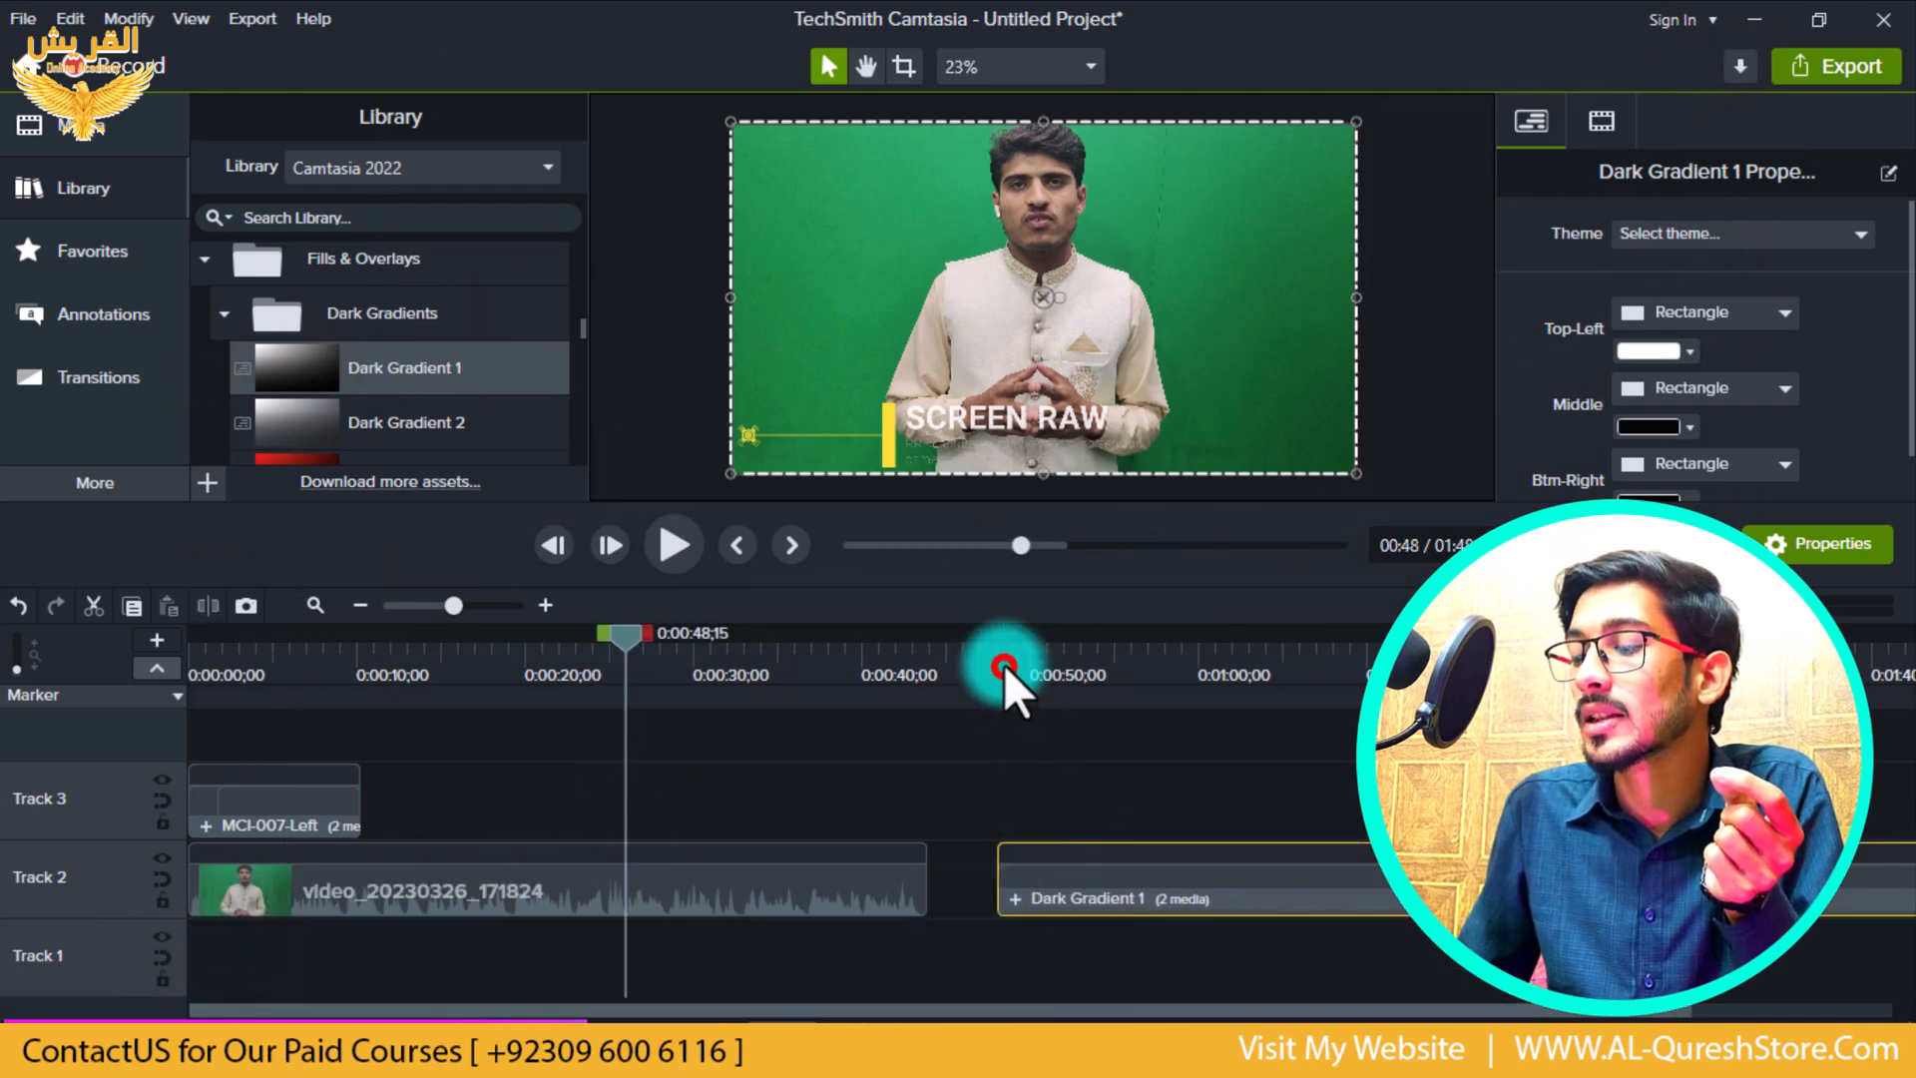
left_click_drag(1105, 688, 1455, 664)
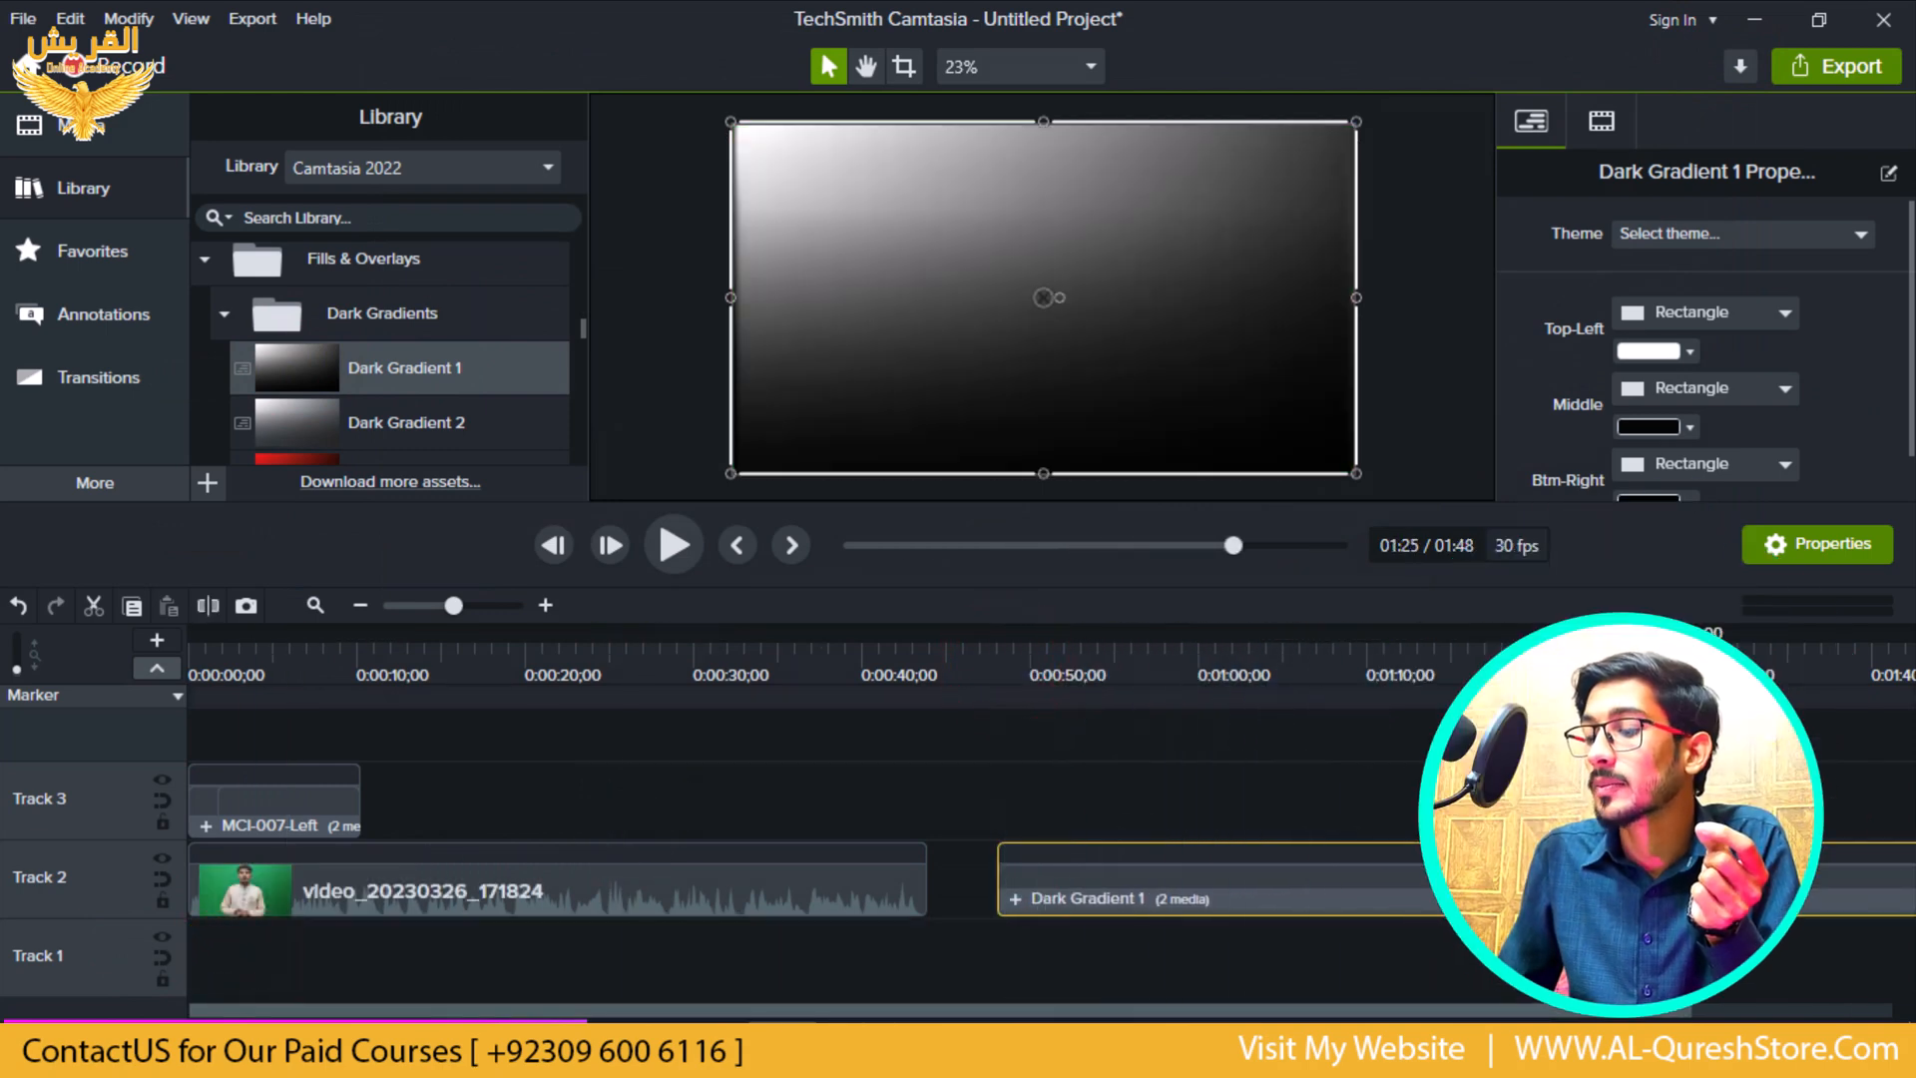
- Change the Top-Left colour of Dark Gradient 1 to pure blue, after trying red and light blue
left_click(1650, 352)
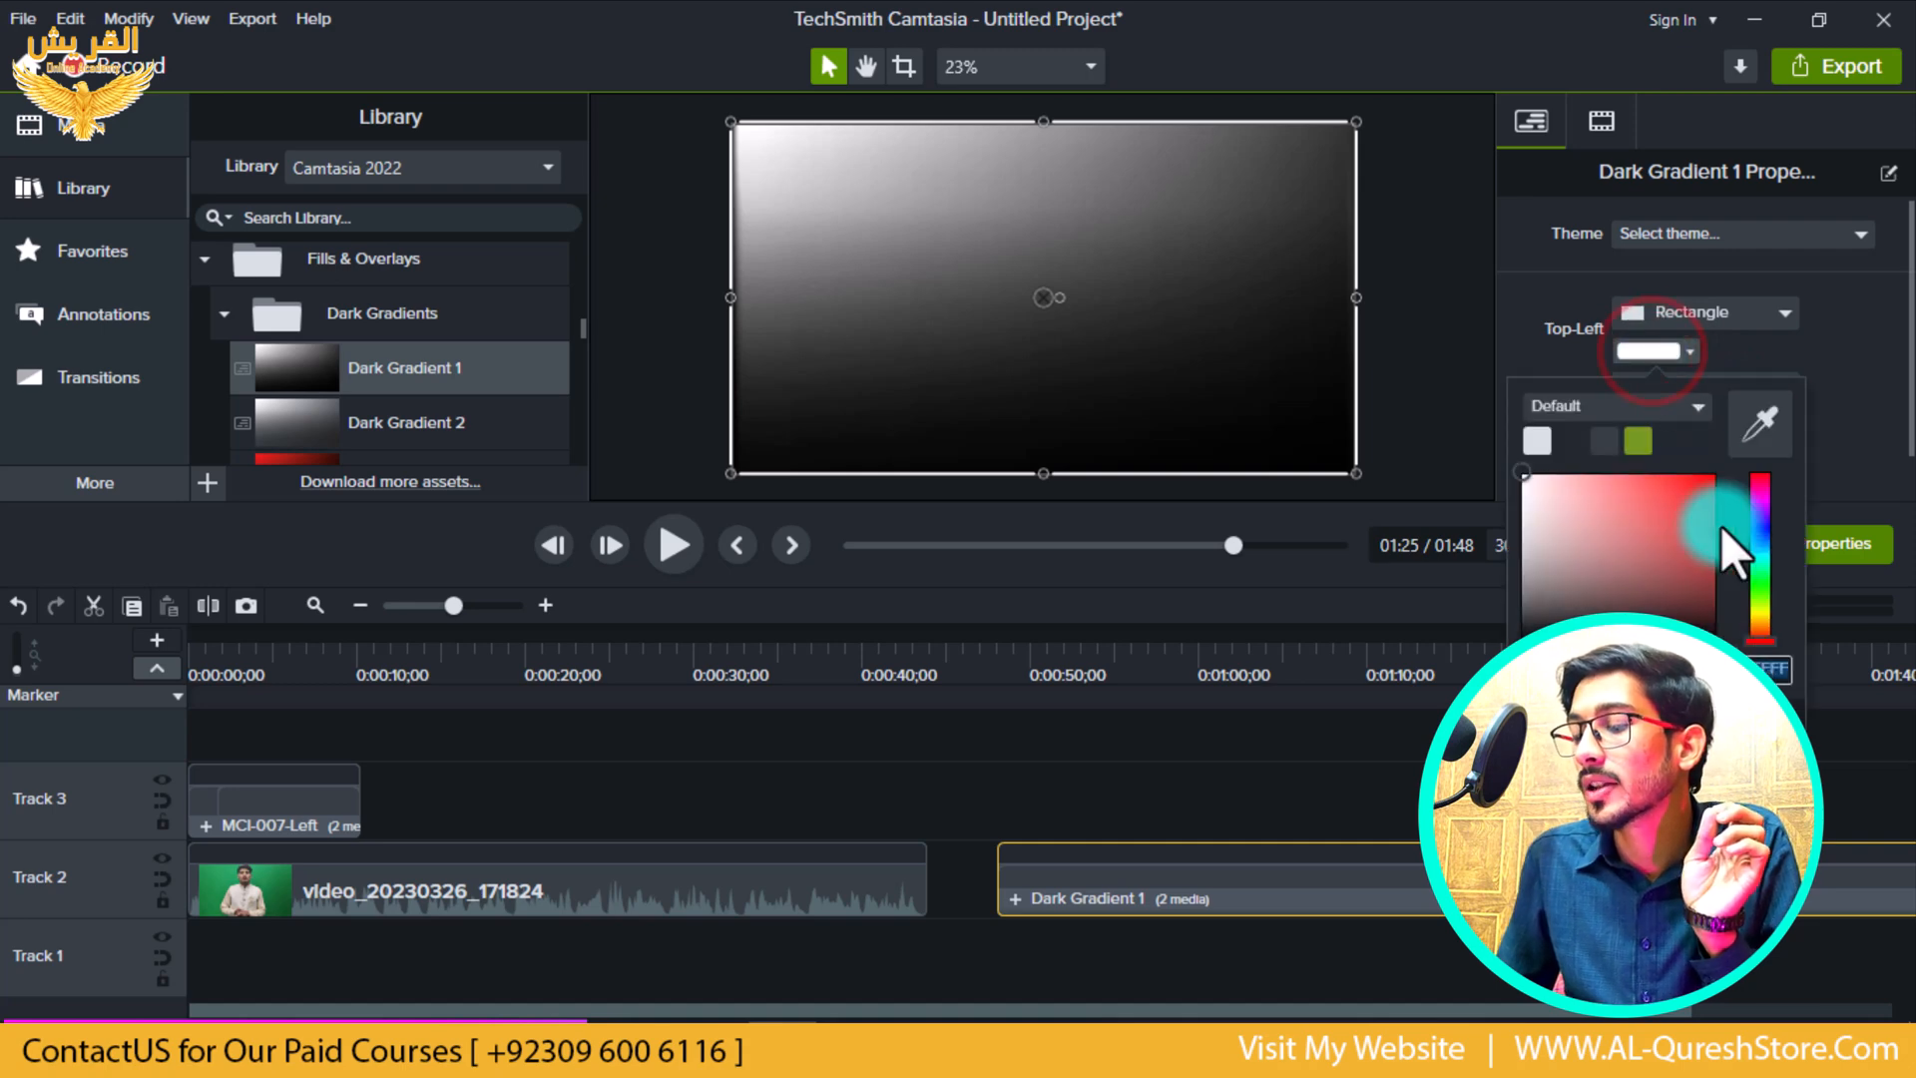
left_click_drag(1711, 477, 1733, 458)
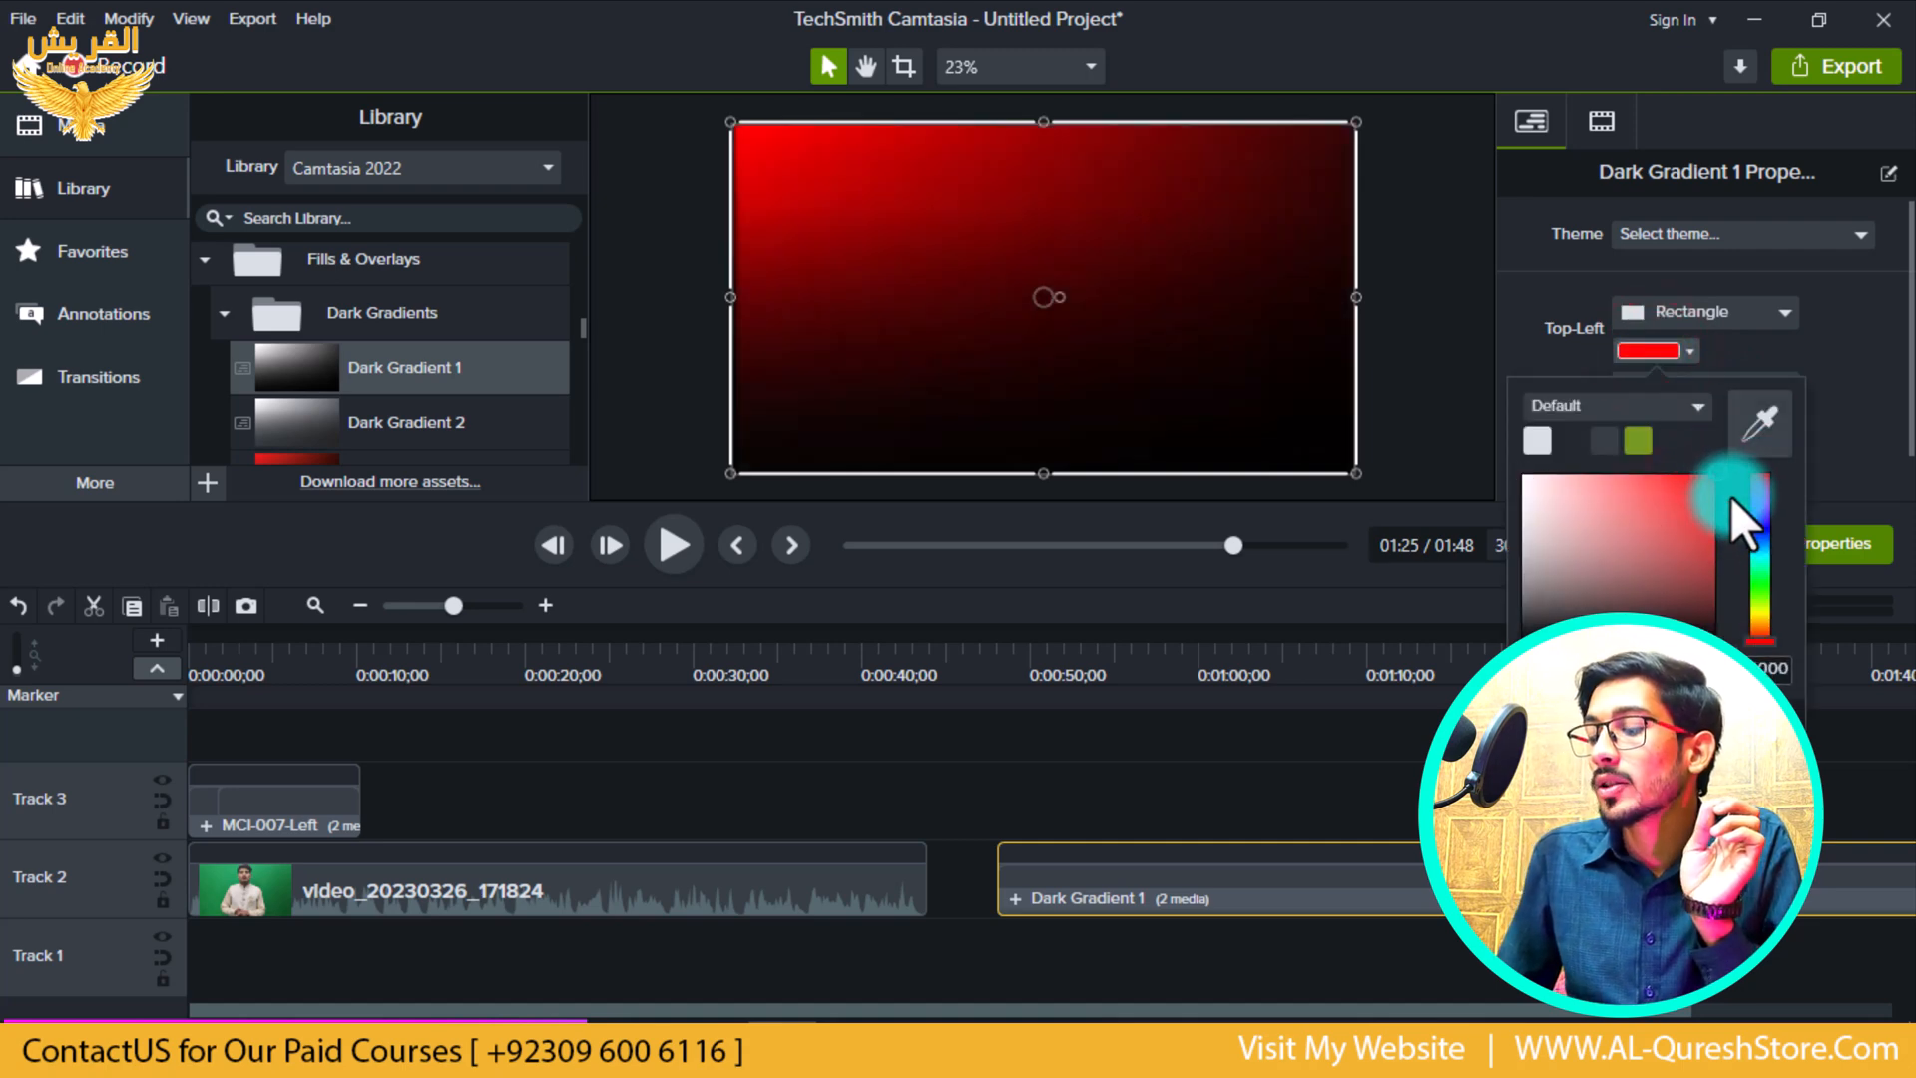
left_click(1762, 546)
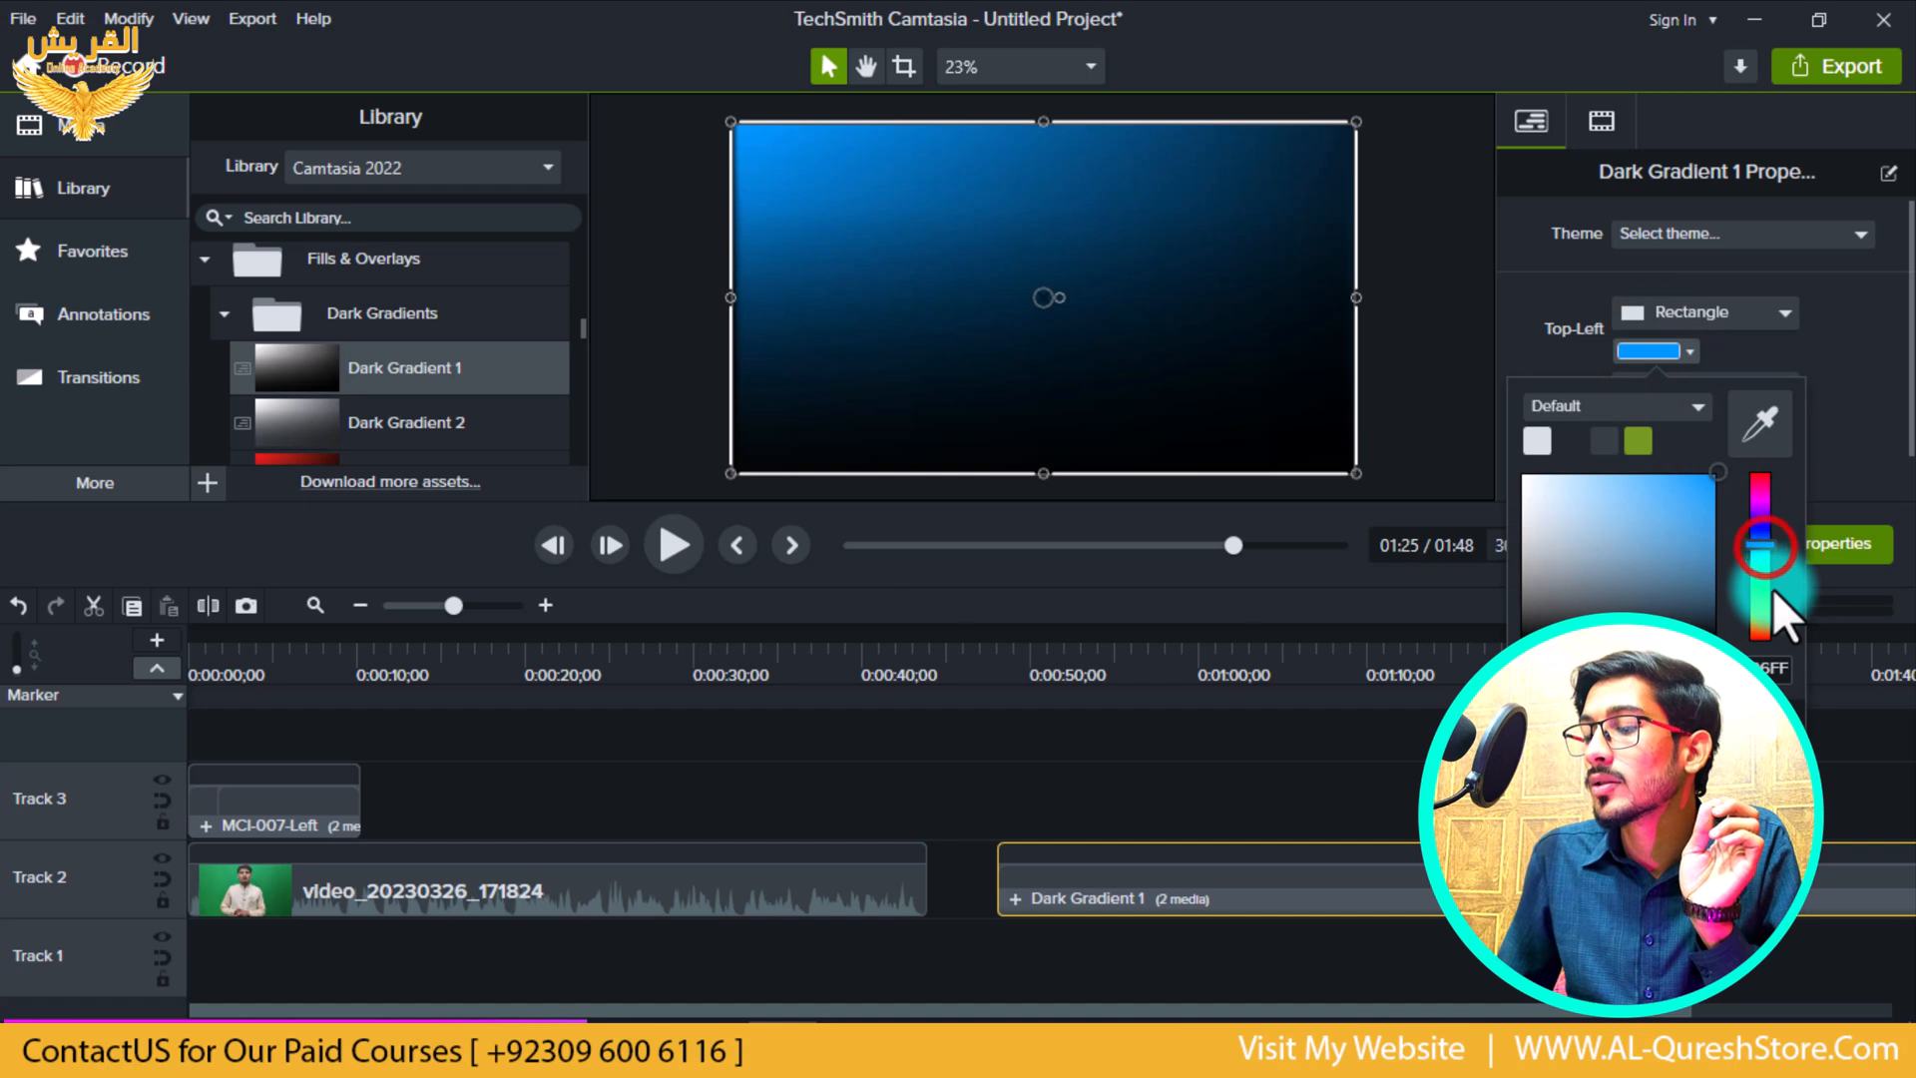
left_click(1858, 373)
left_click(1681, 349)
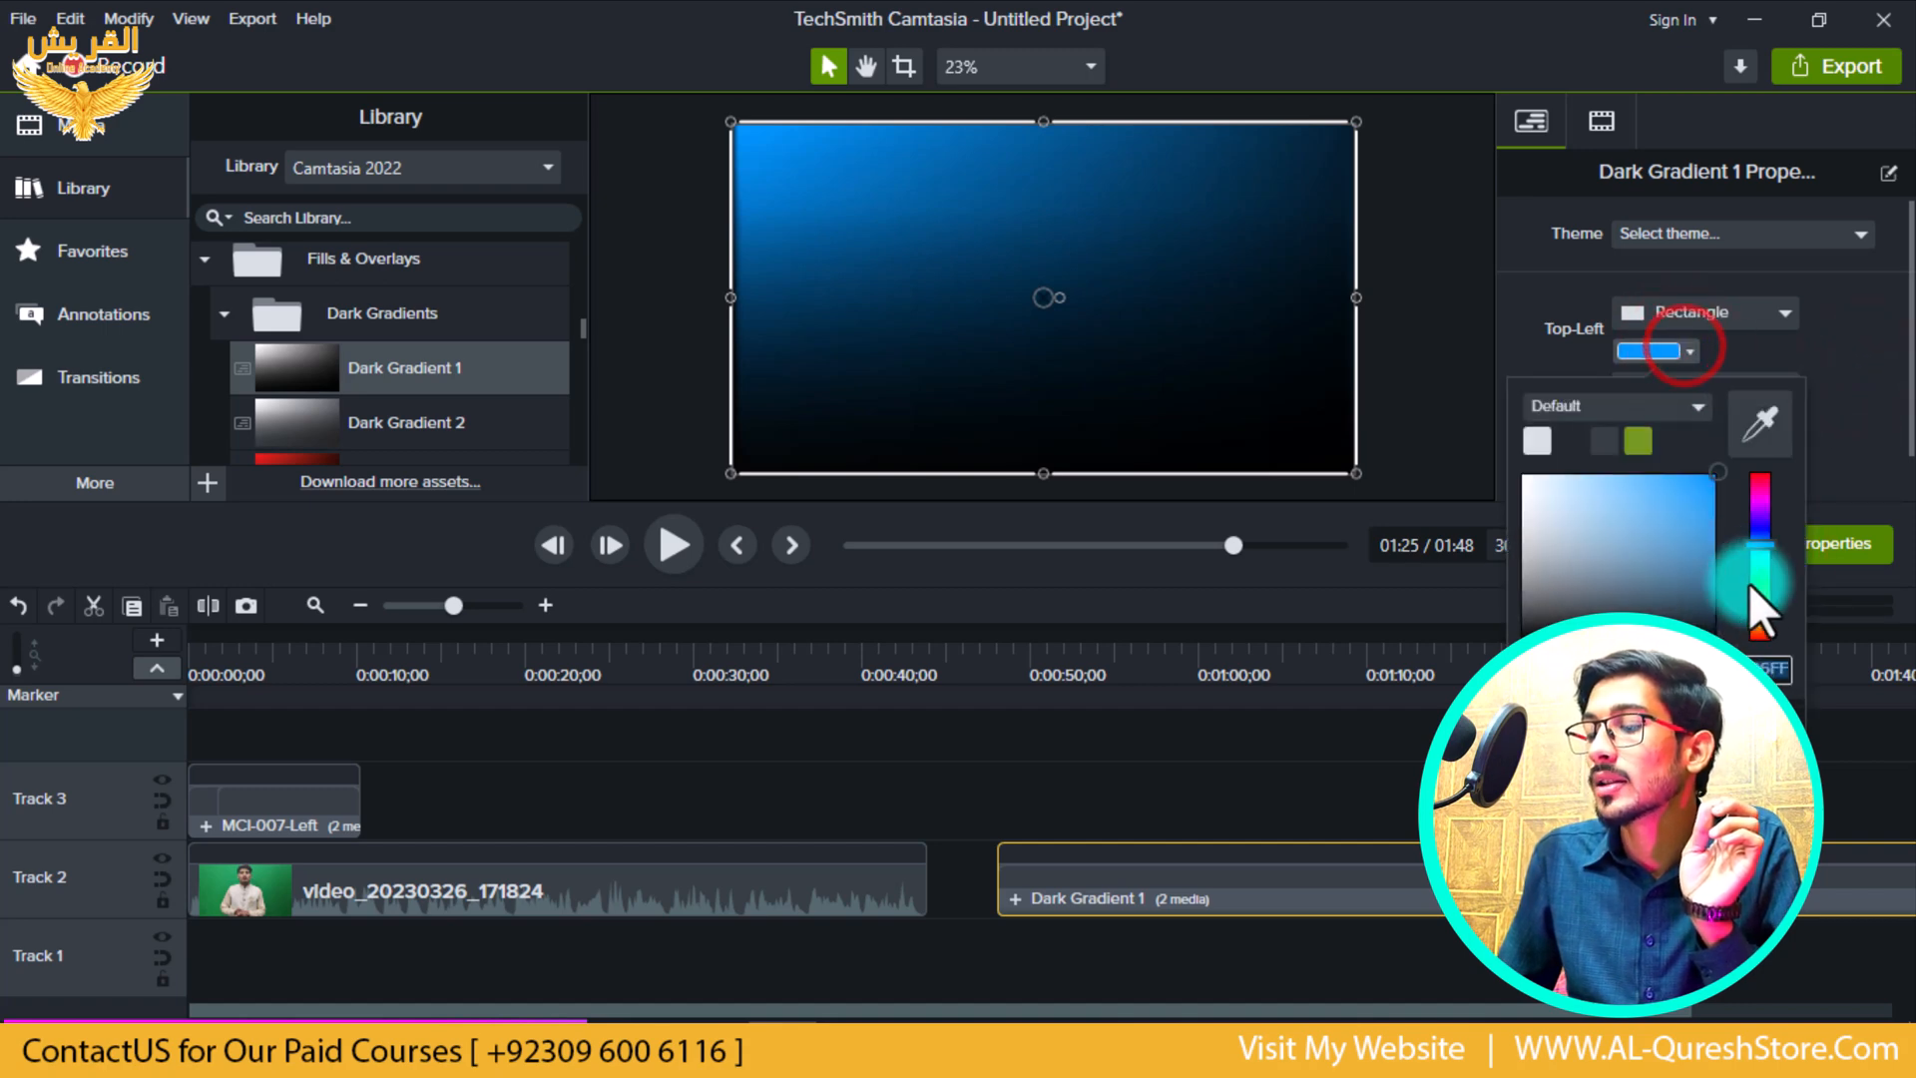
left_click(1751, 527)
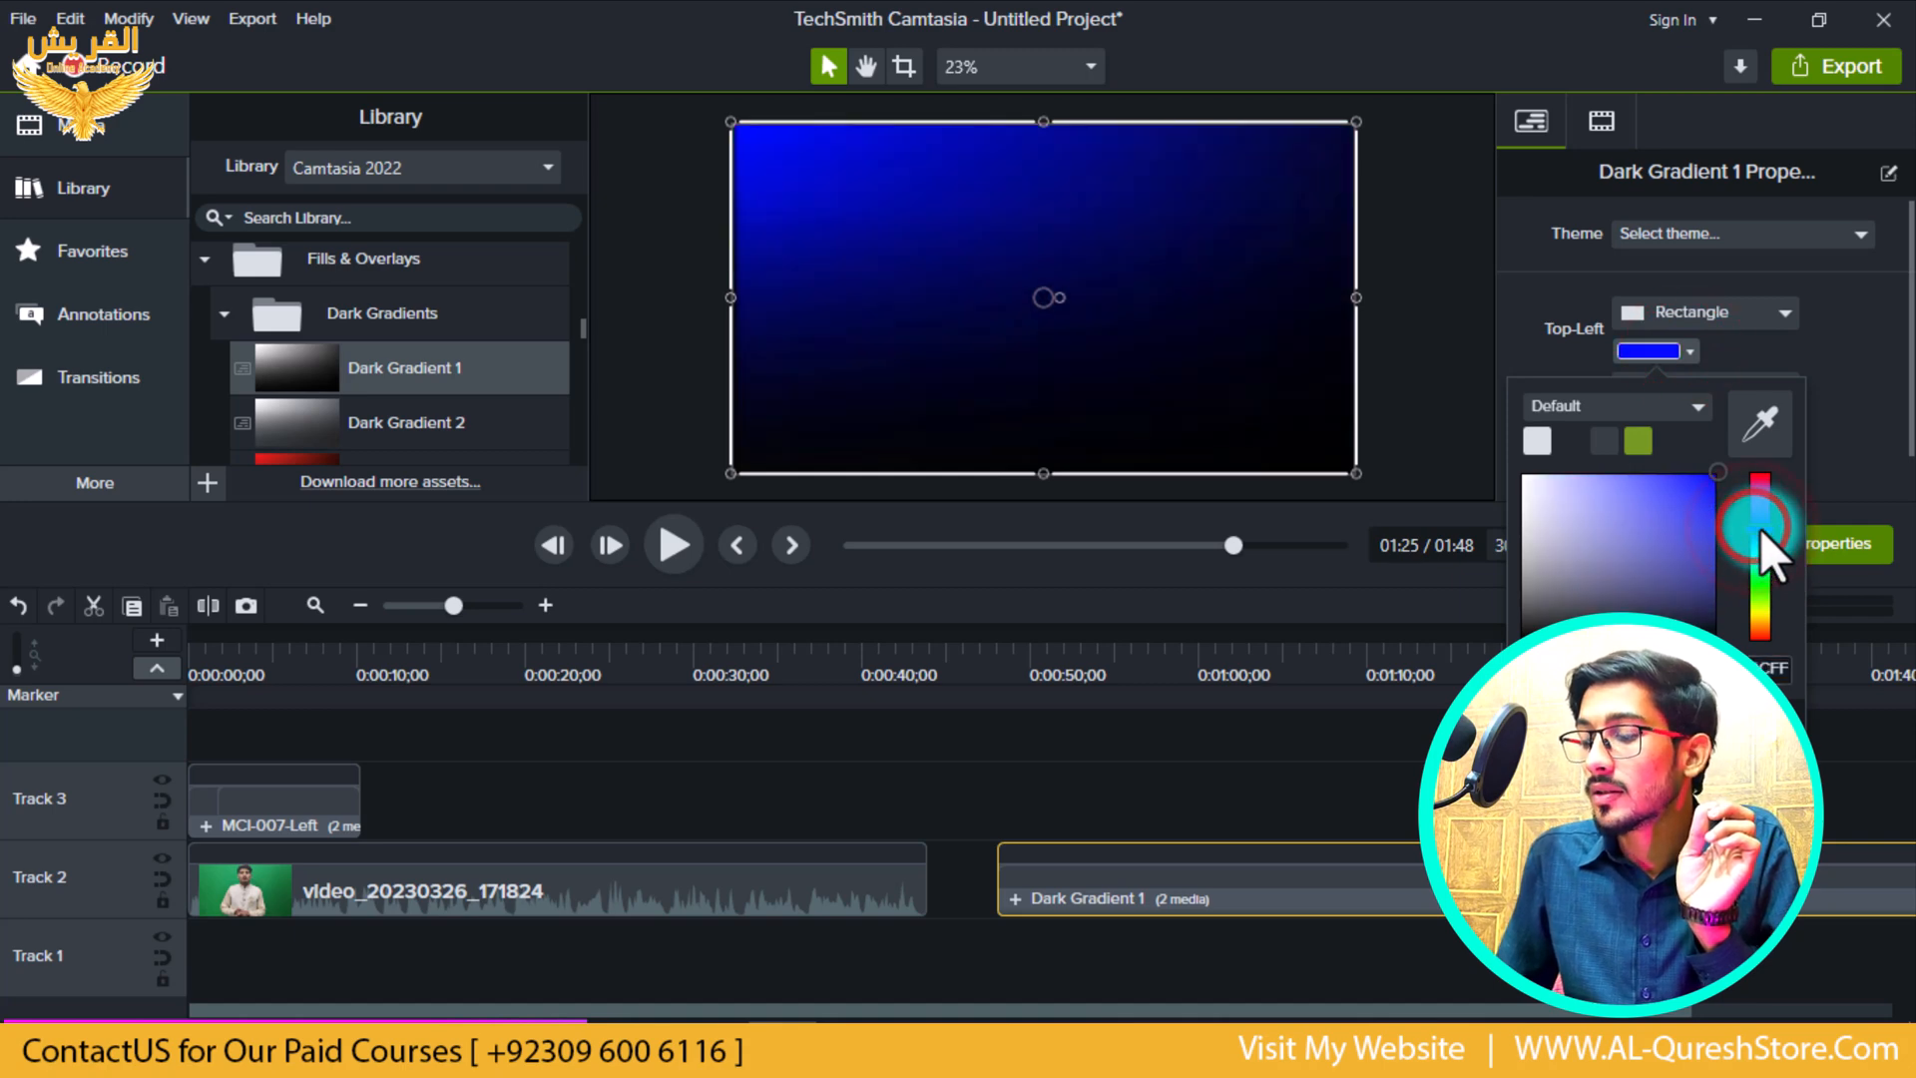
left_click(1830, 381)
- Set the Middle colour of Dark Gradient 1 to light blue
left_click(1644, 426)
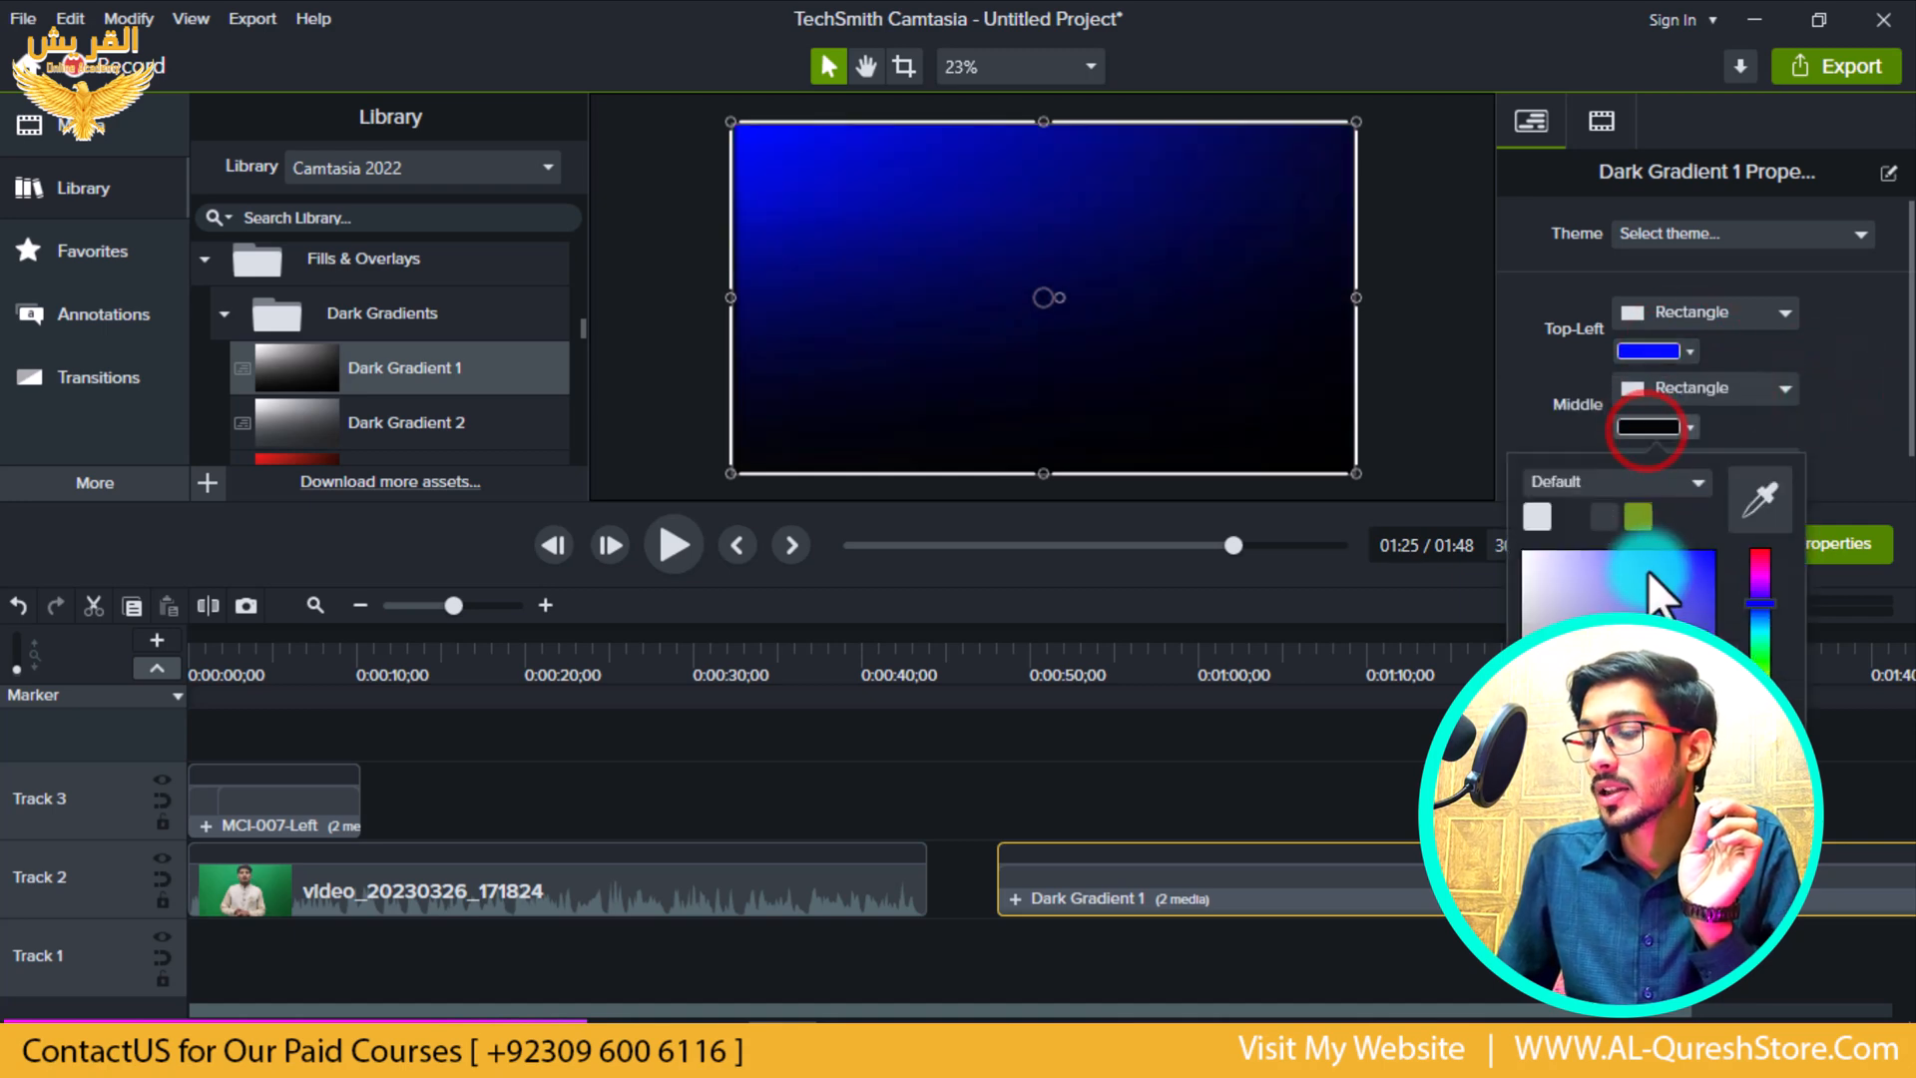
left_click(1661, 566)
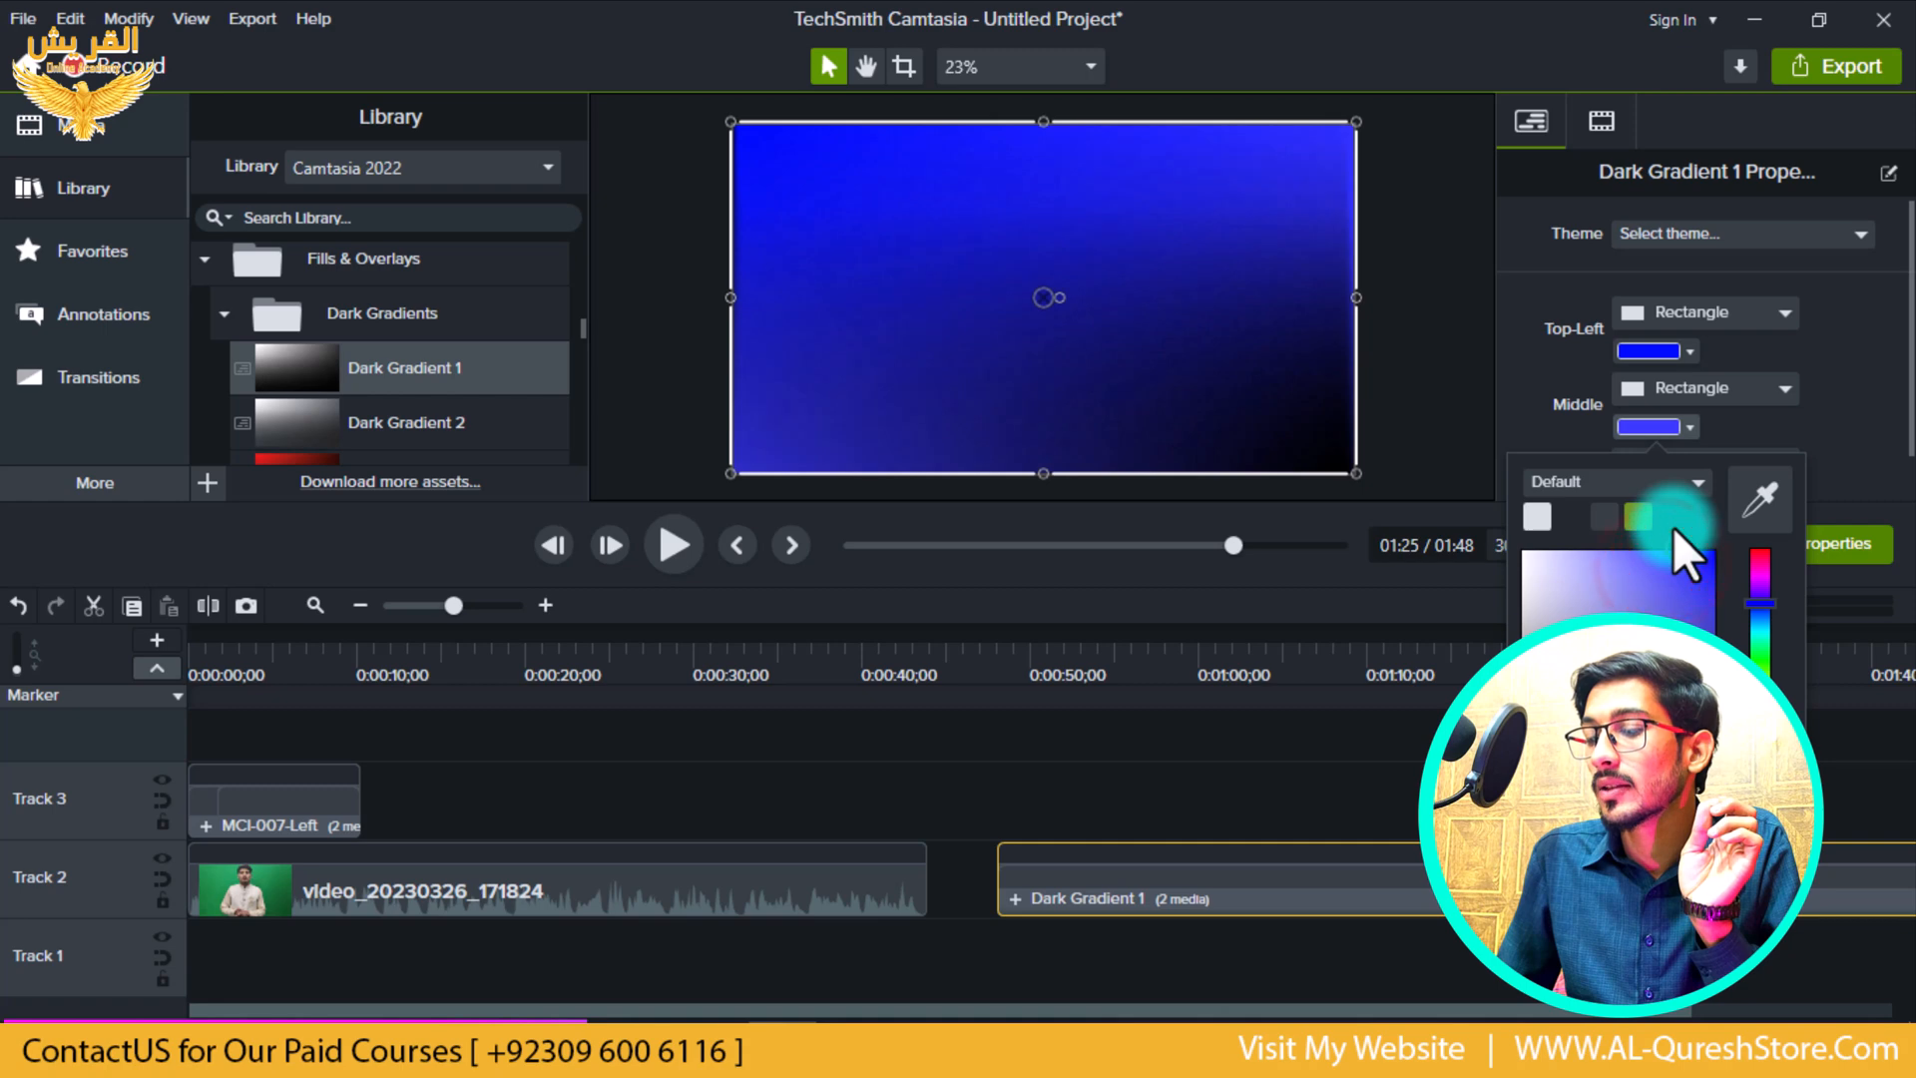
left_click(1758, 606)
left_click_drag(1762, 617, 1762, 629)
left_click(1904, 442)
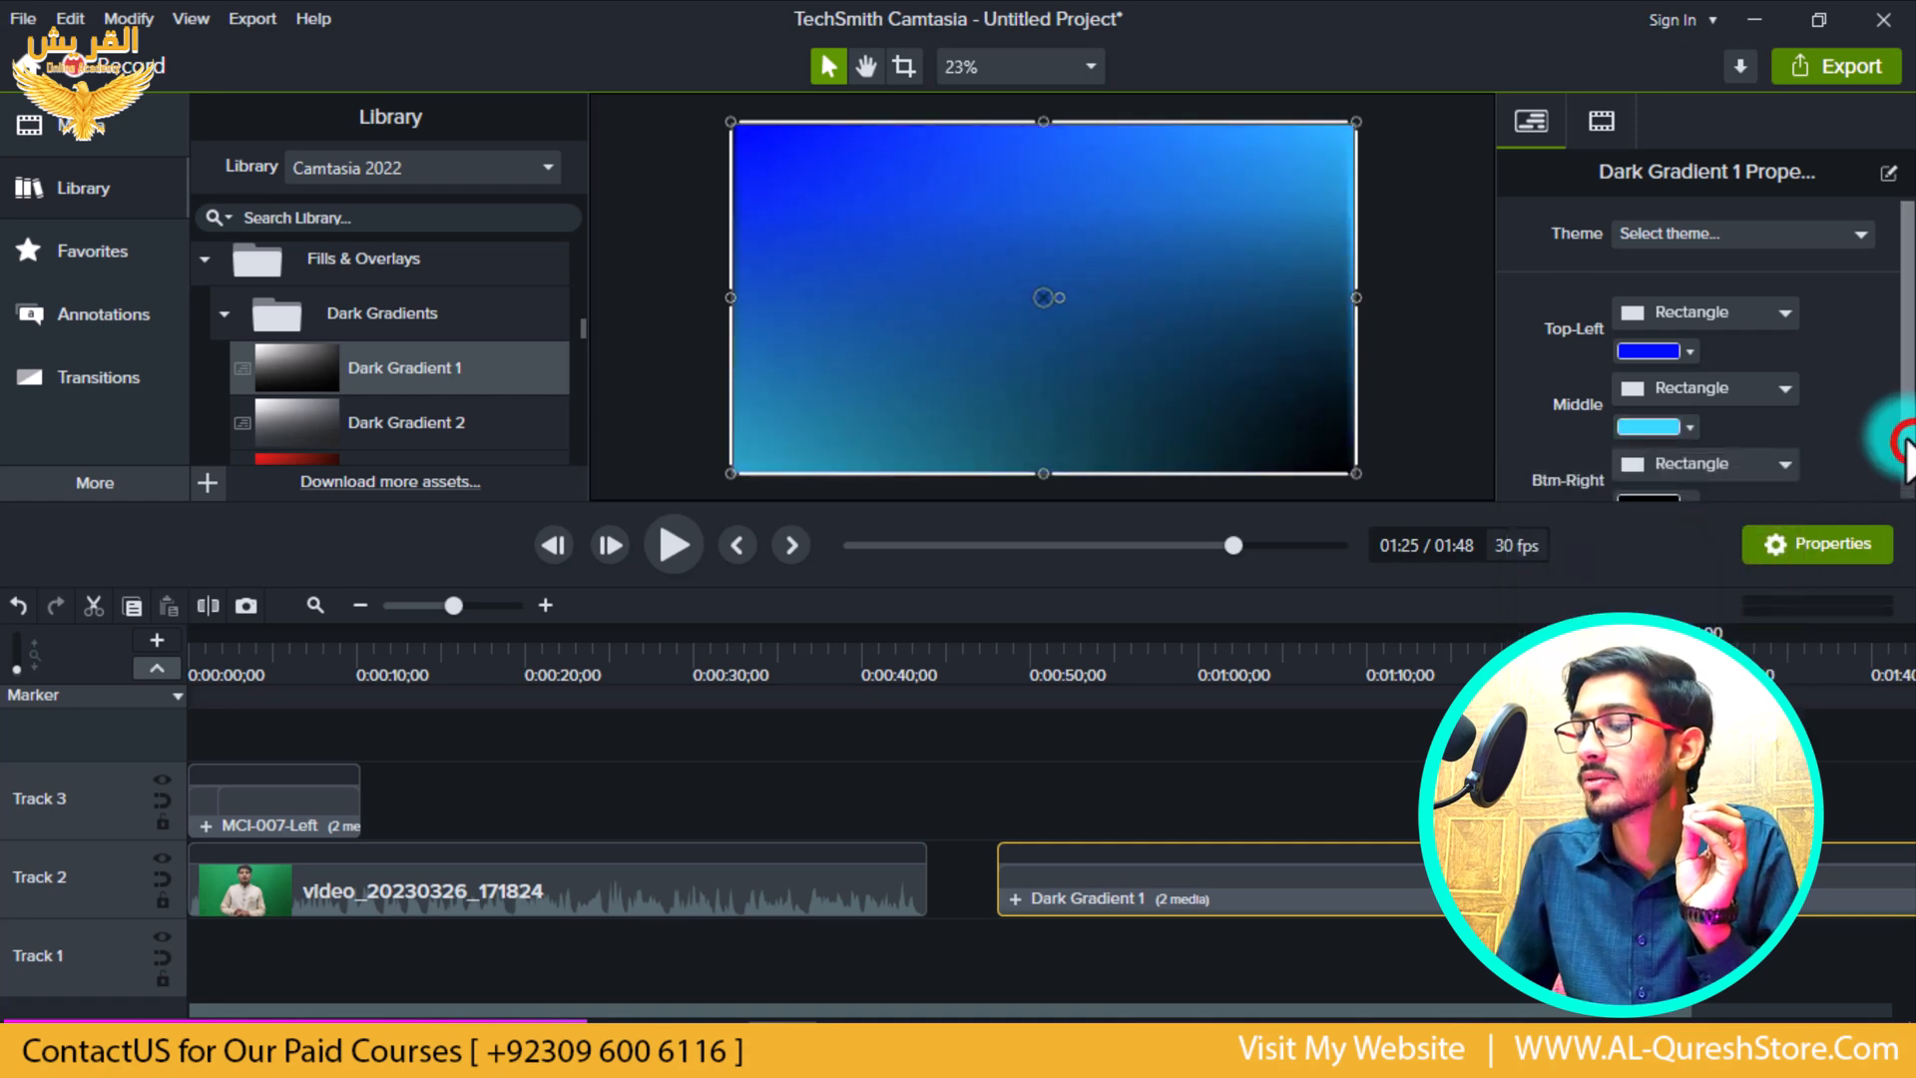
- Set the Btm-Right colour of Dark Gradient 1 to cyan
left_click(1847, 401)
scroll(1830, 422, "down", 2)
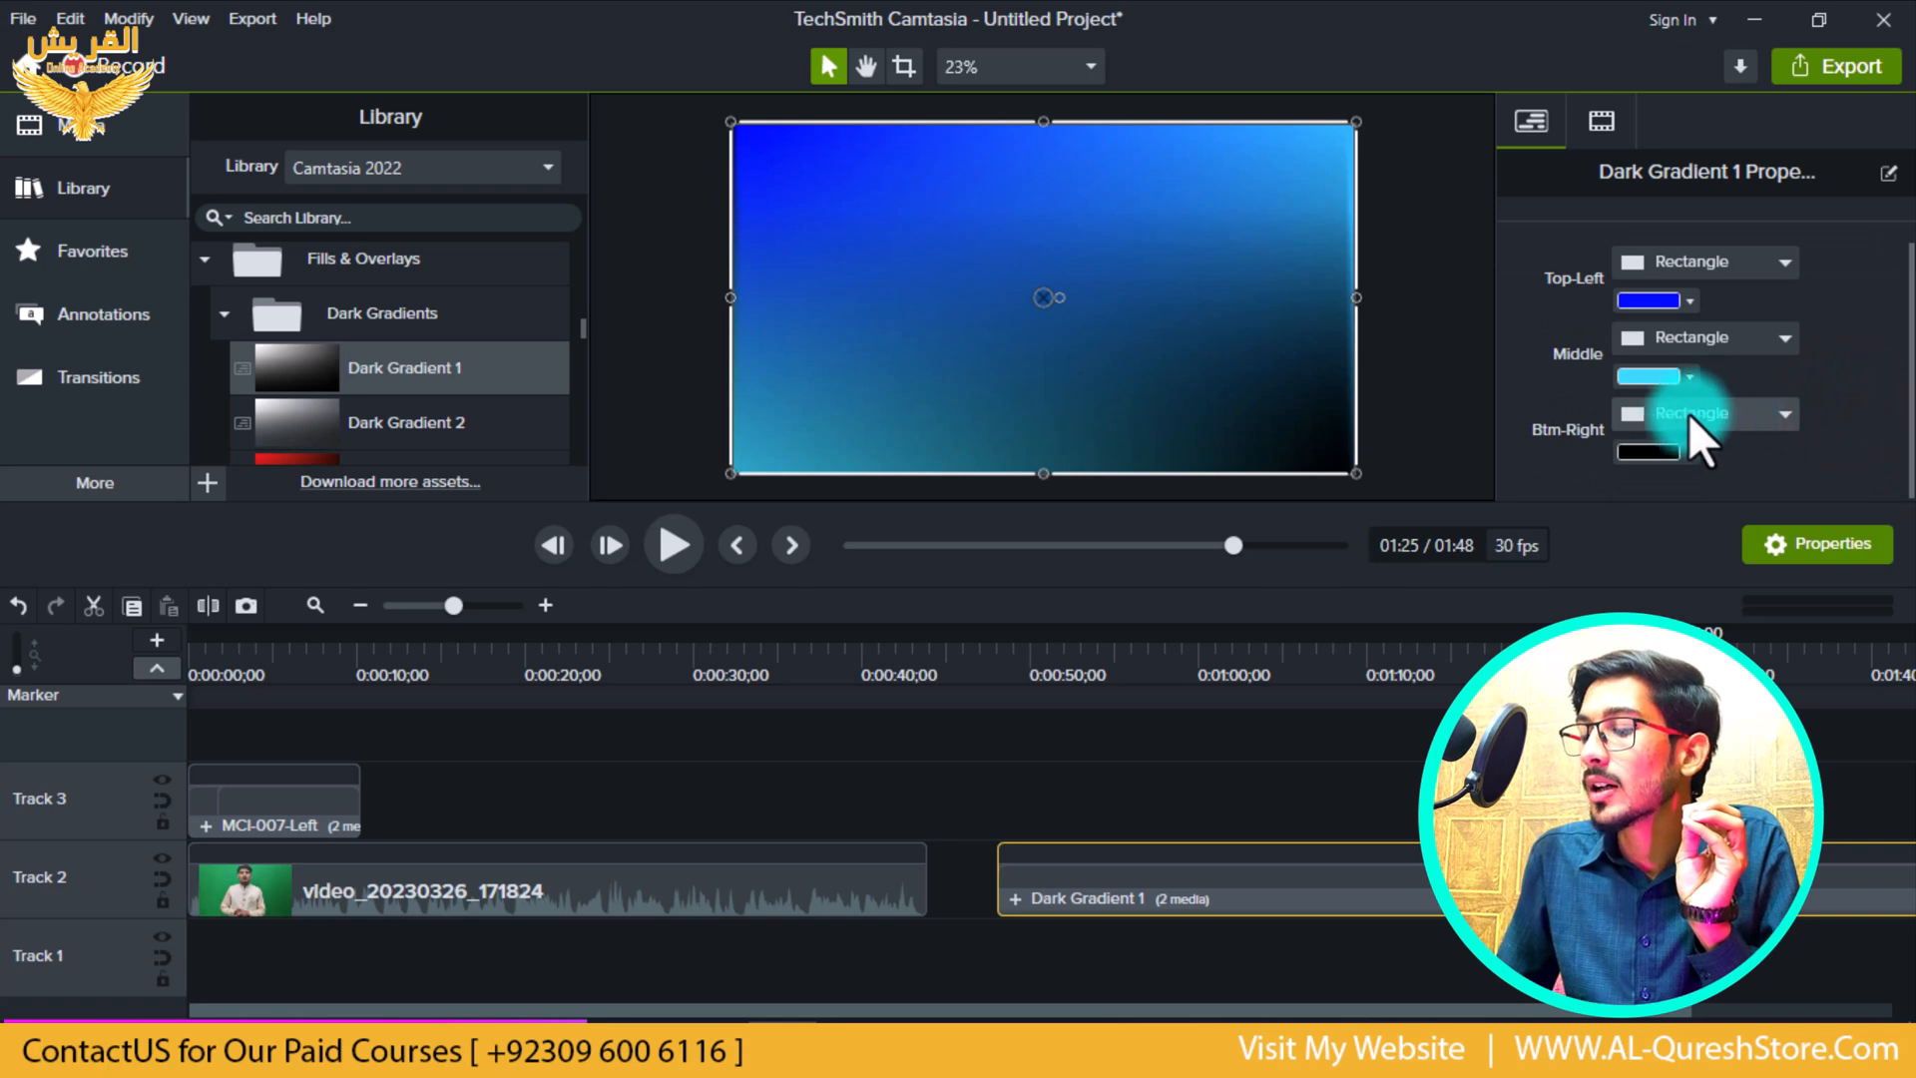
left_click(1673, 452)
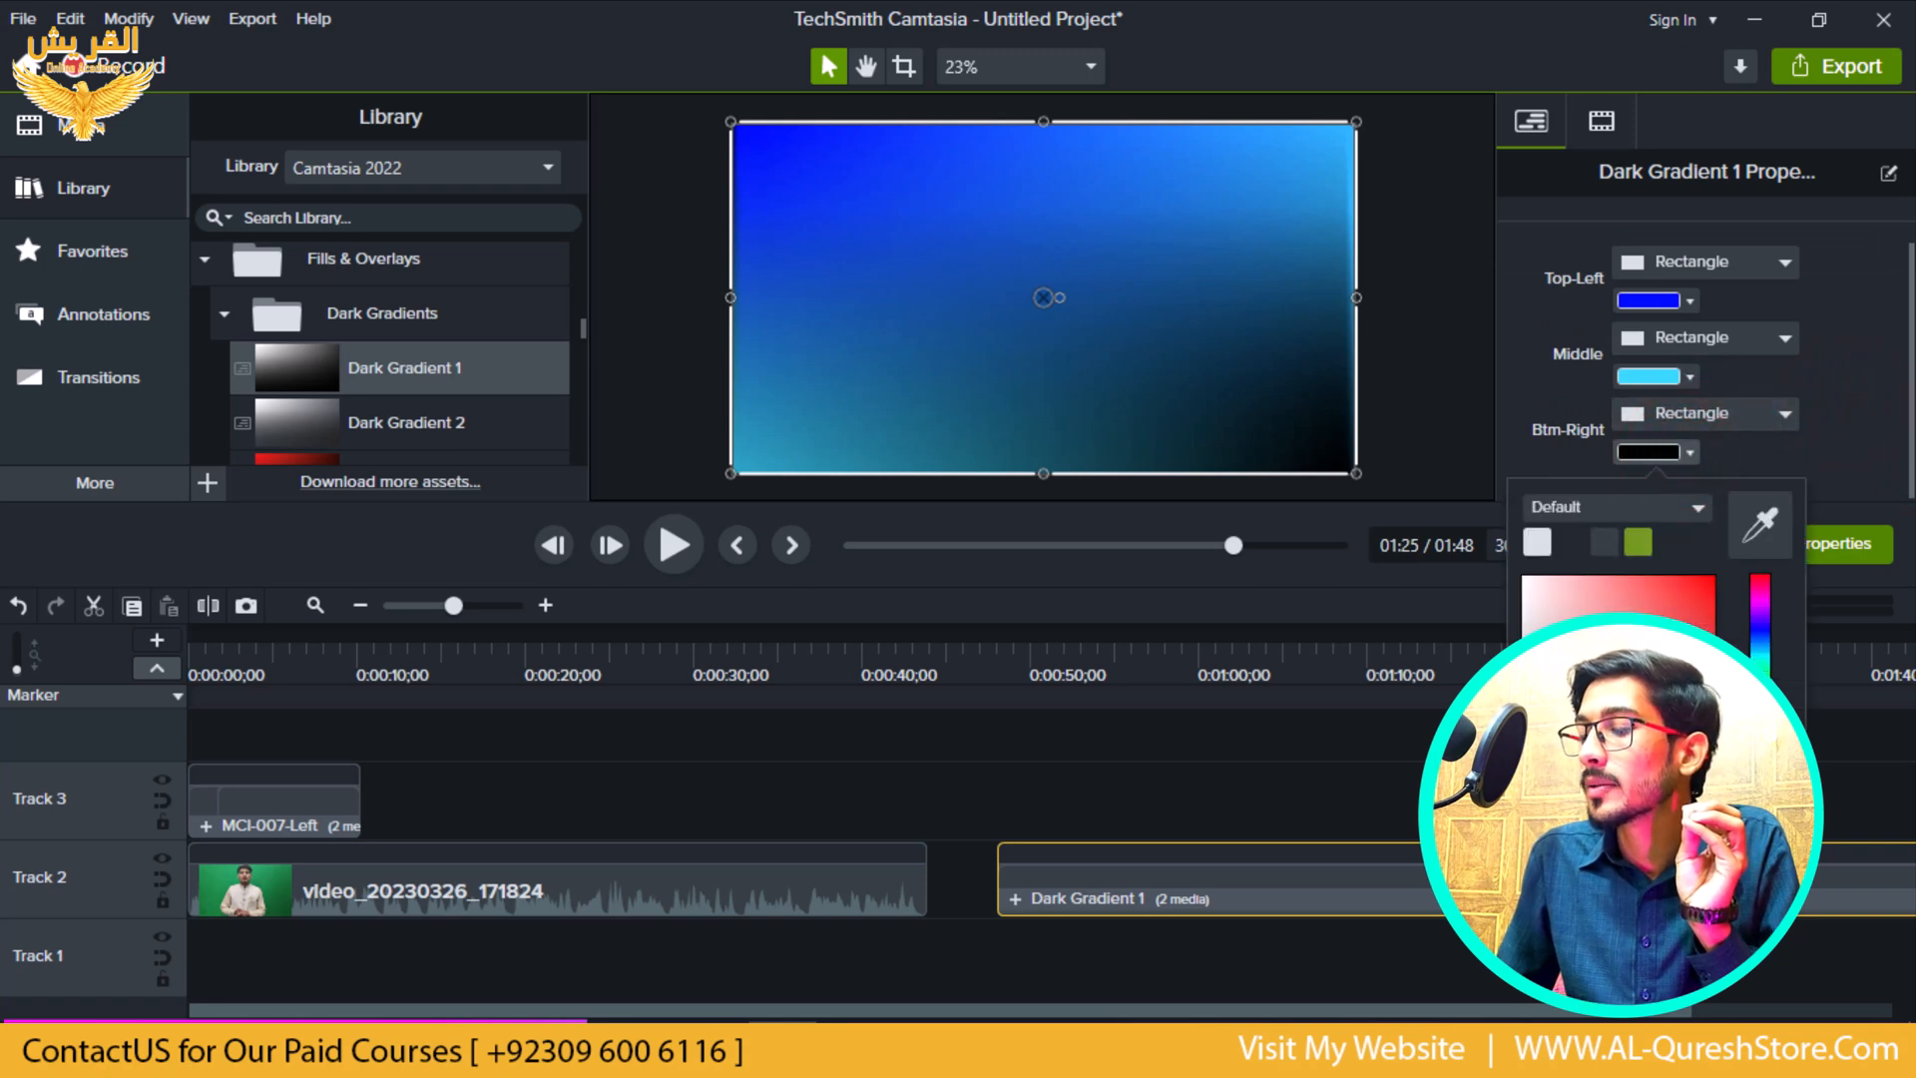
left_click(1717, 574)
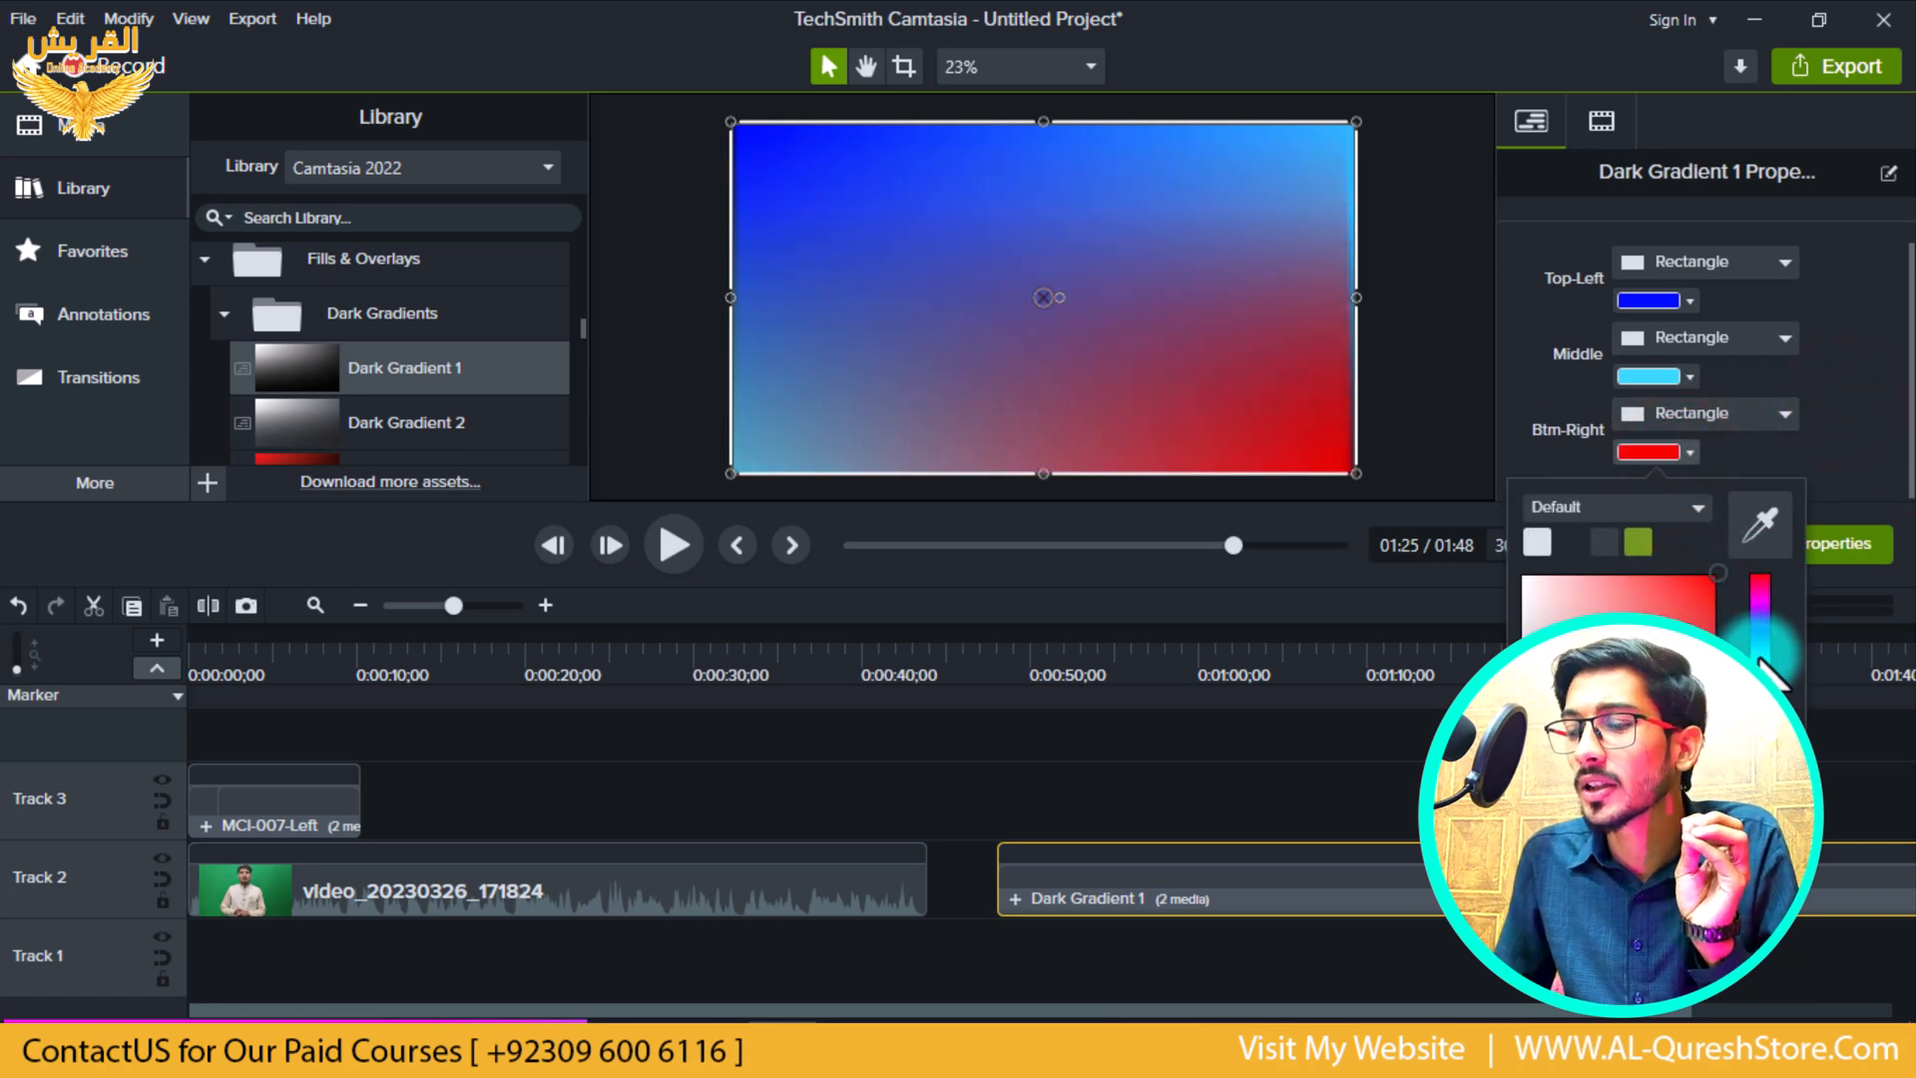
left_click(1760, 656)
left_click(1862, 407)
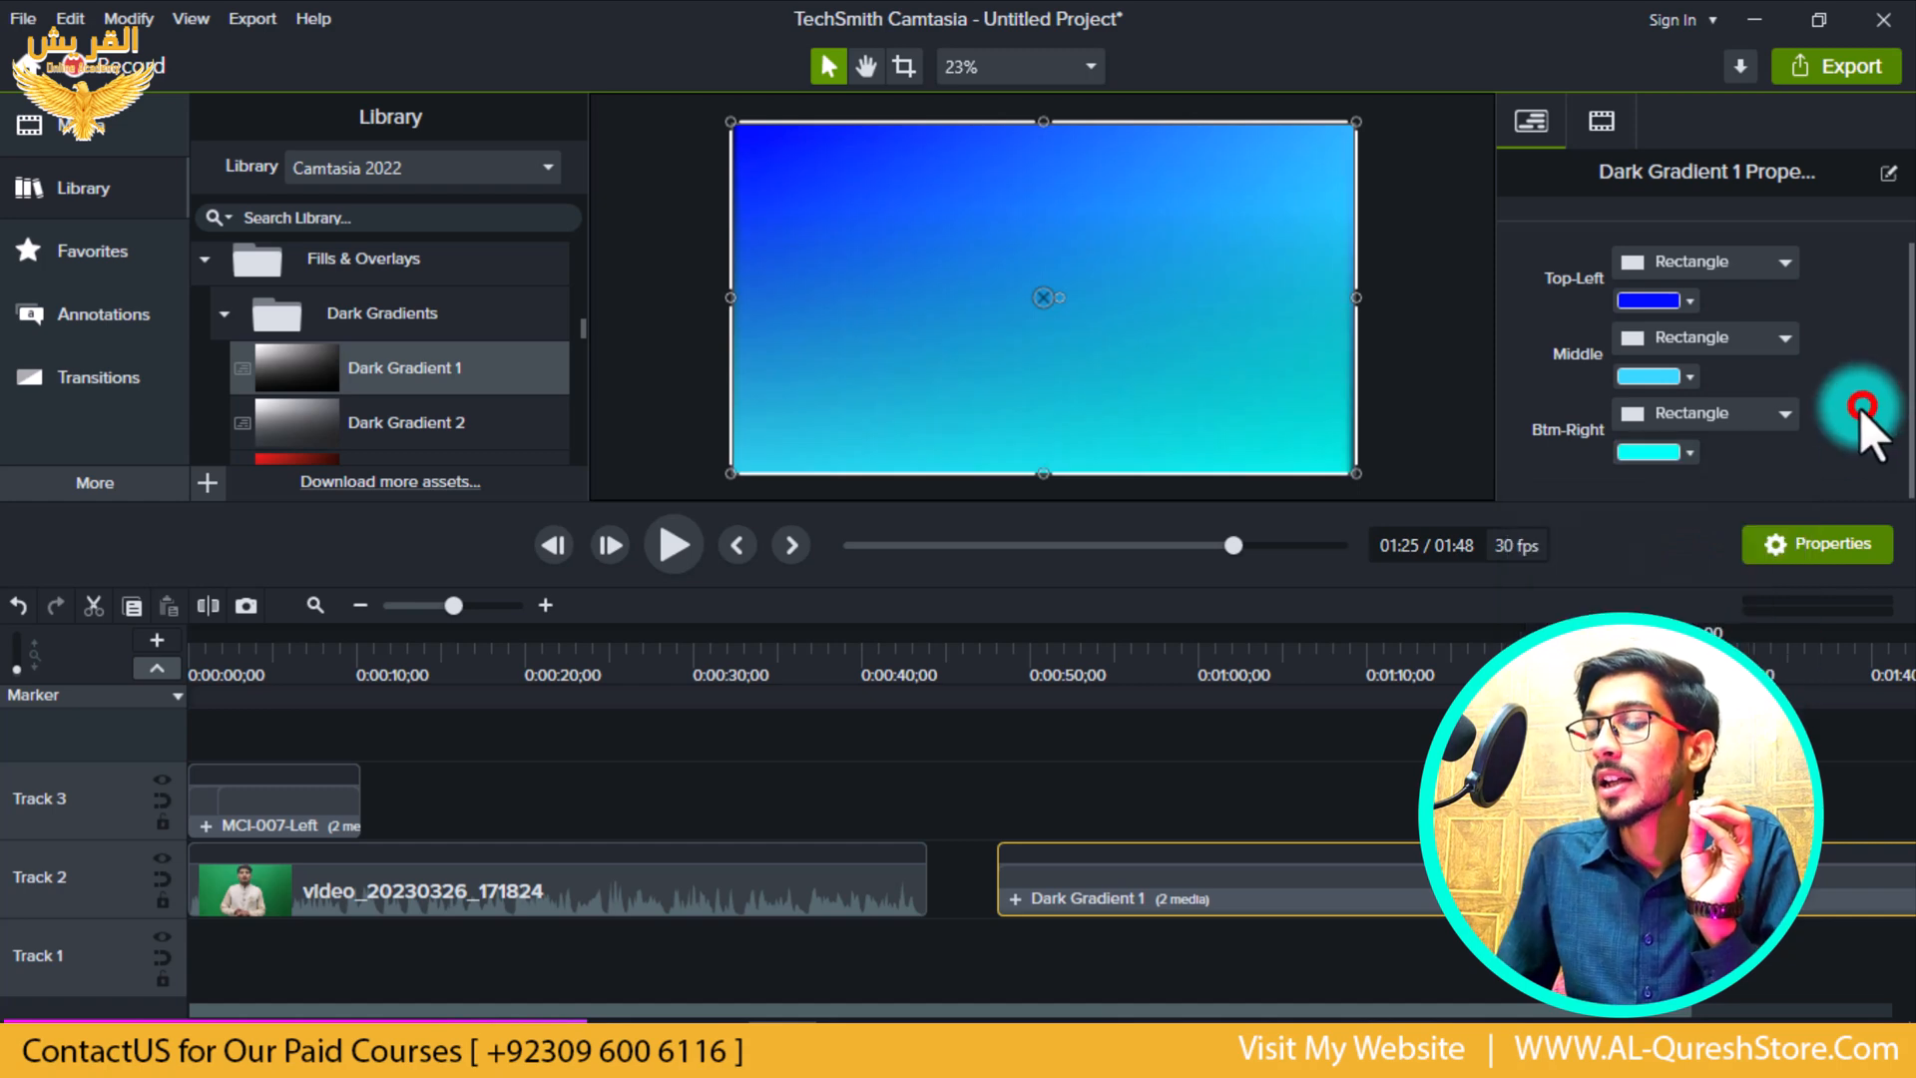
- Check the recoloured gradient without its selection frame, reselect the clip and move the playhead to 0:01:02;20
left_click(715, 339)
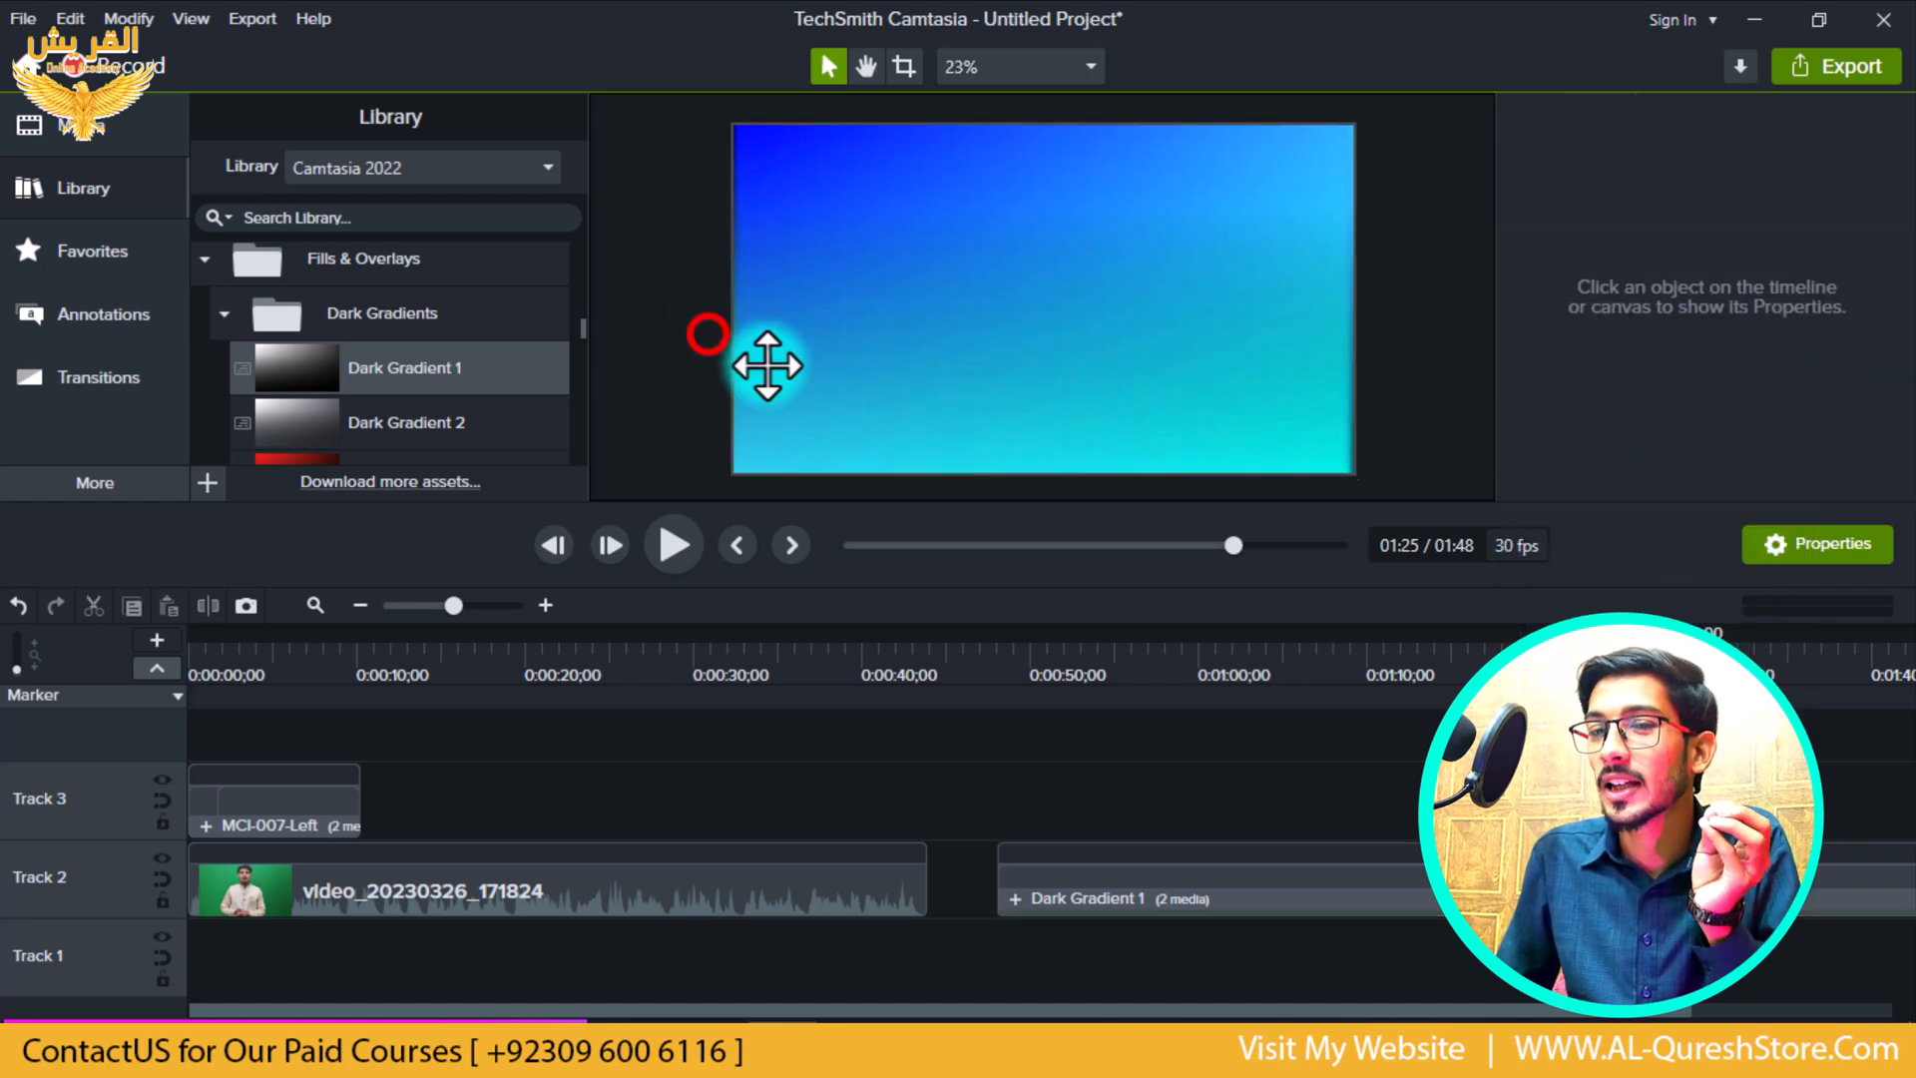
left_click(1123, 800)
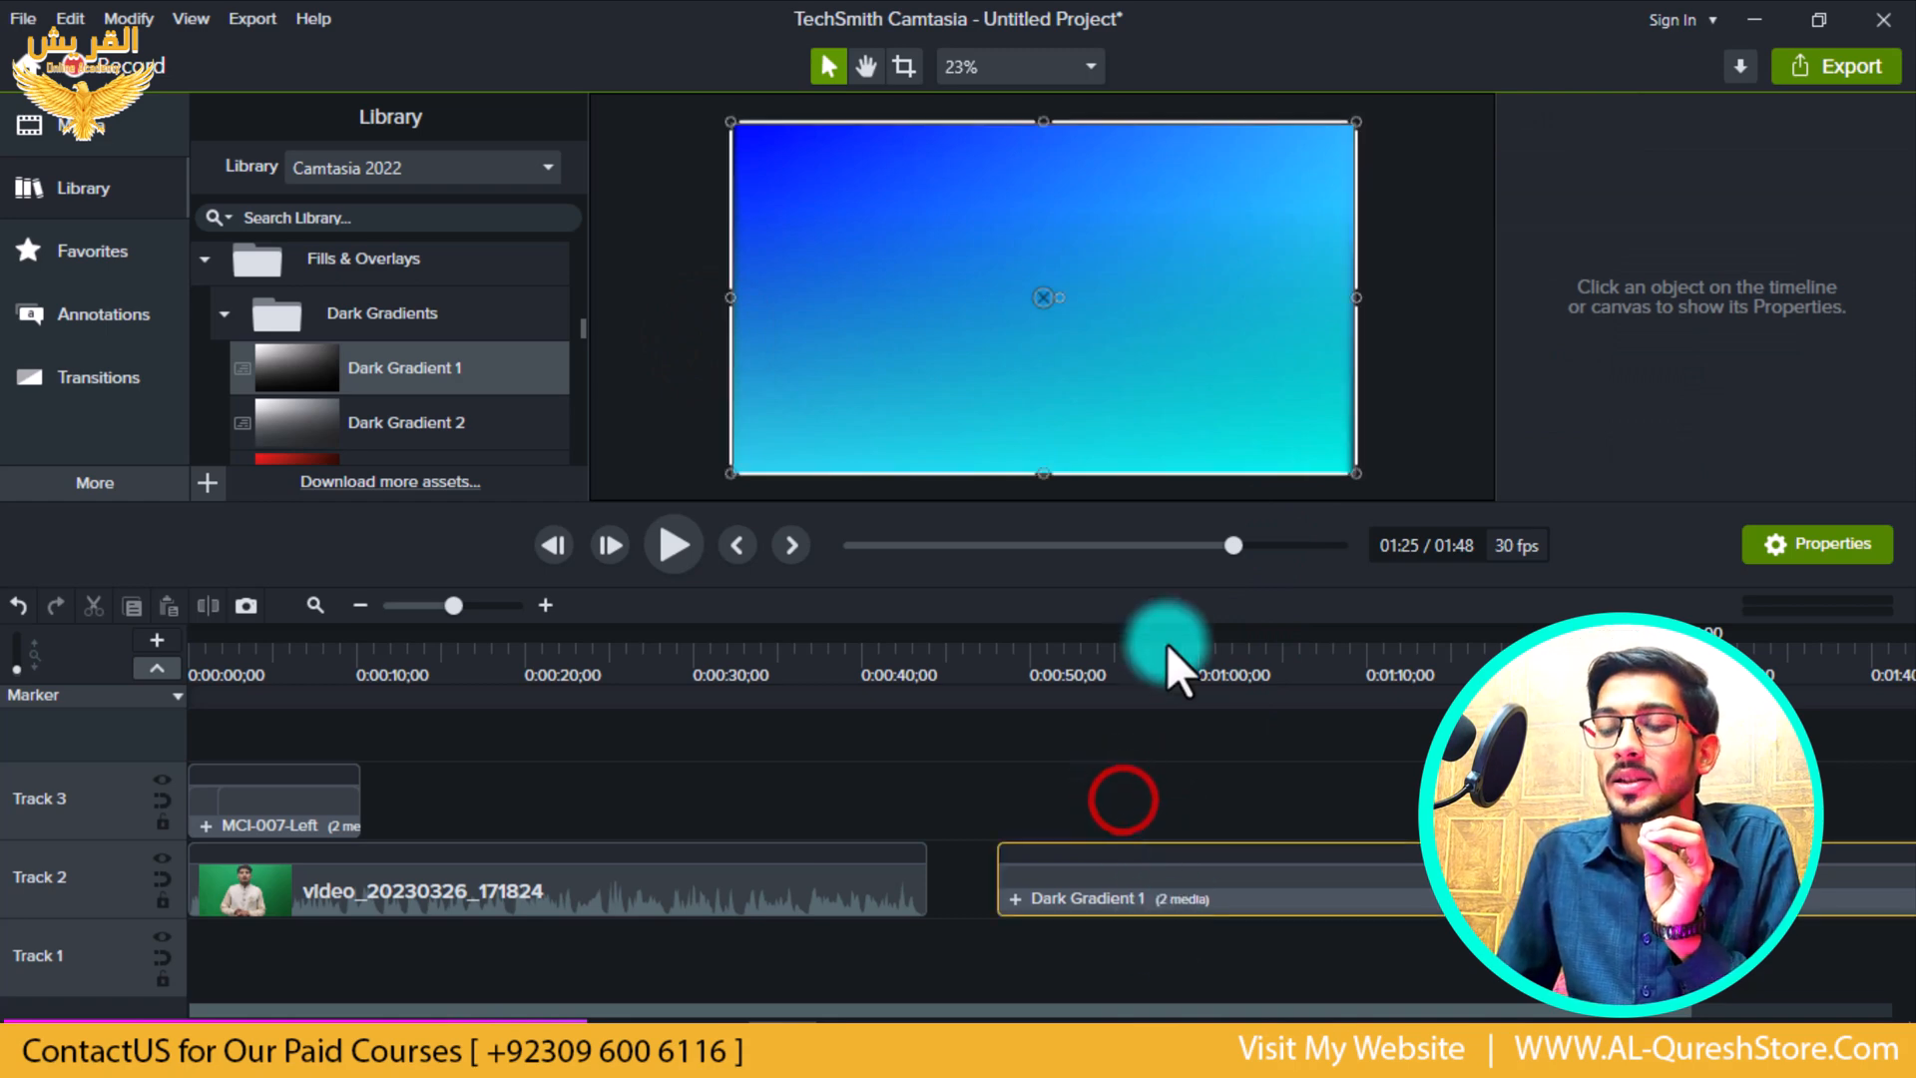
left_click(1177, 668)
left_click_drag(1128, 702, 1242, 689)
- Look through the remaining dark gradients, preview Dark Gradient 11, close the preview and collapse the Dark Gradients subfolder
scroll(457, 436, "down", 6)
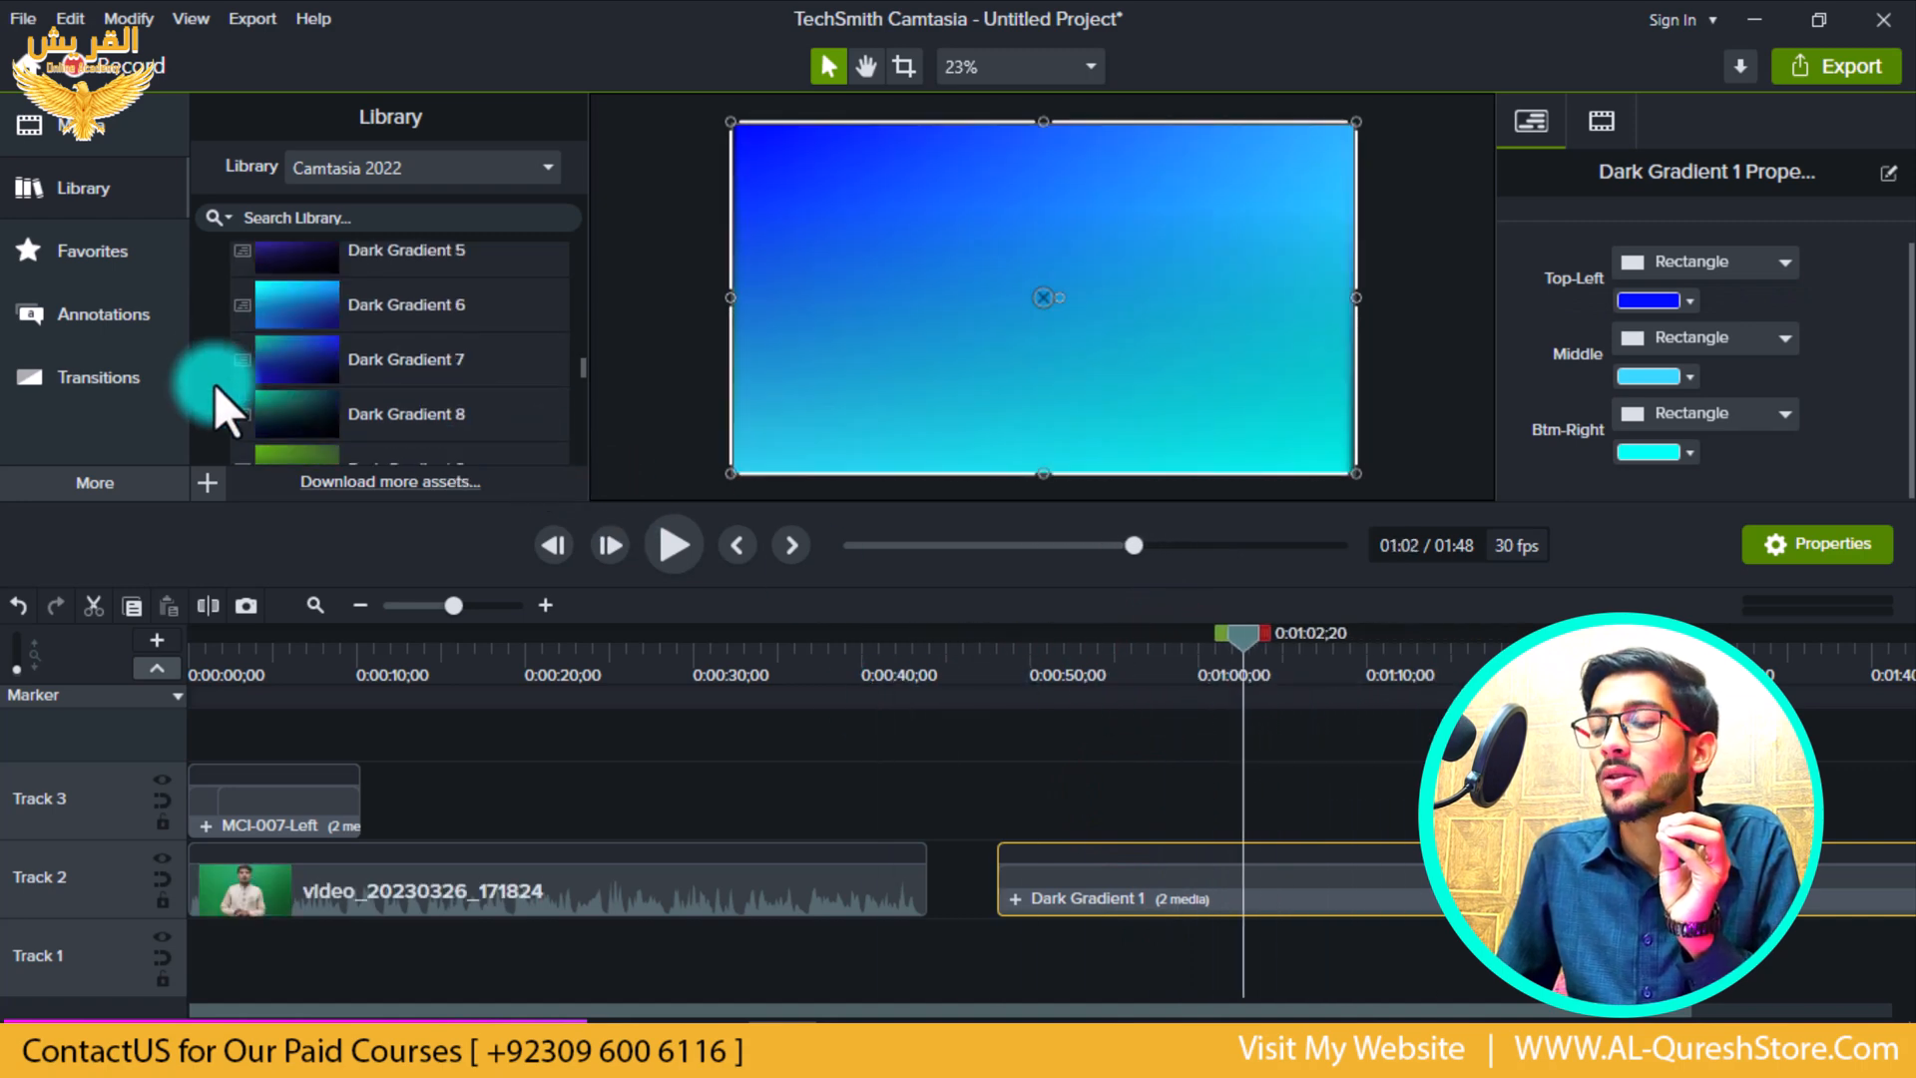
scroll(310, 391, "down", 1)
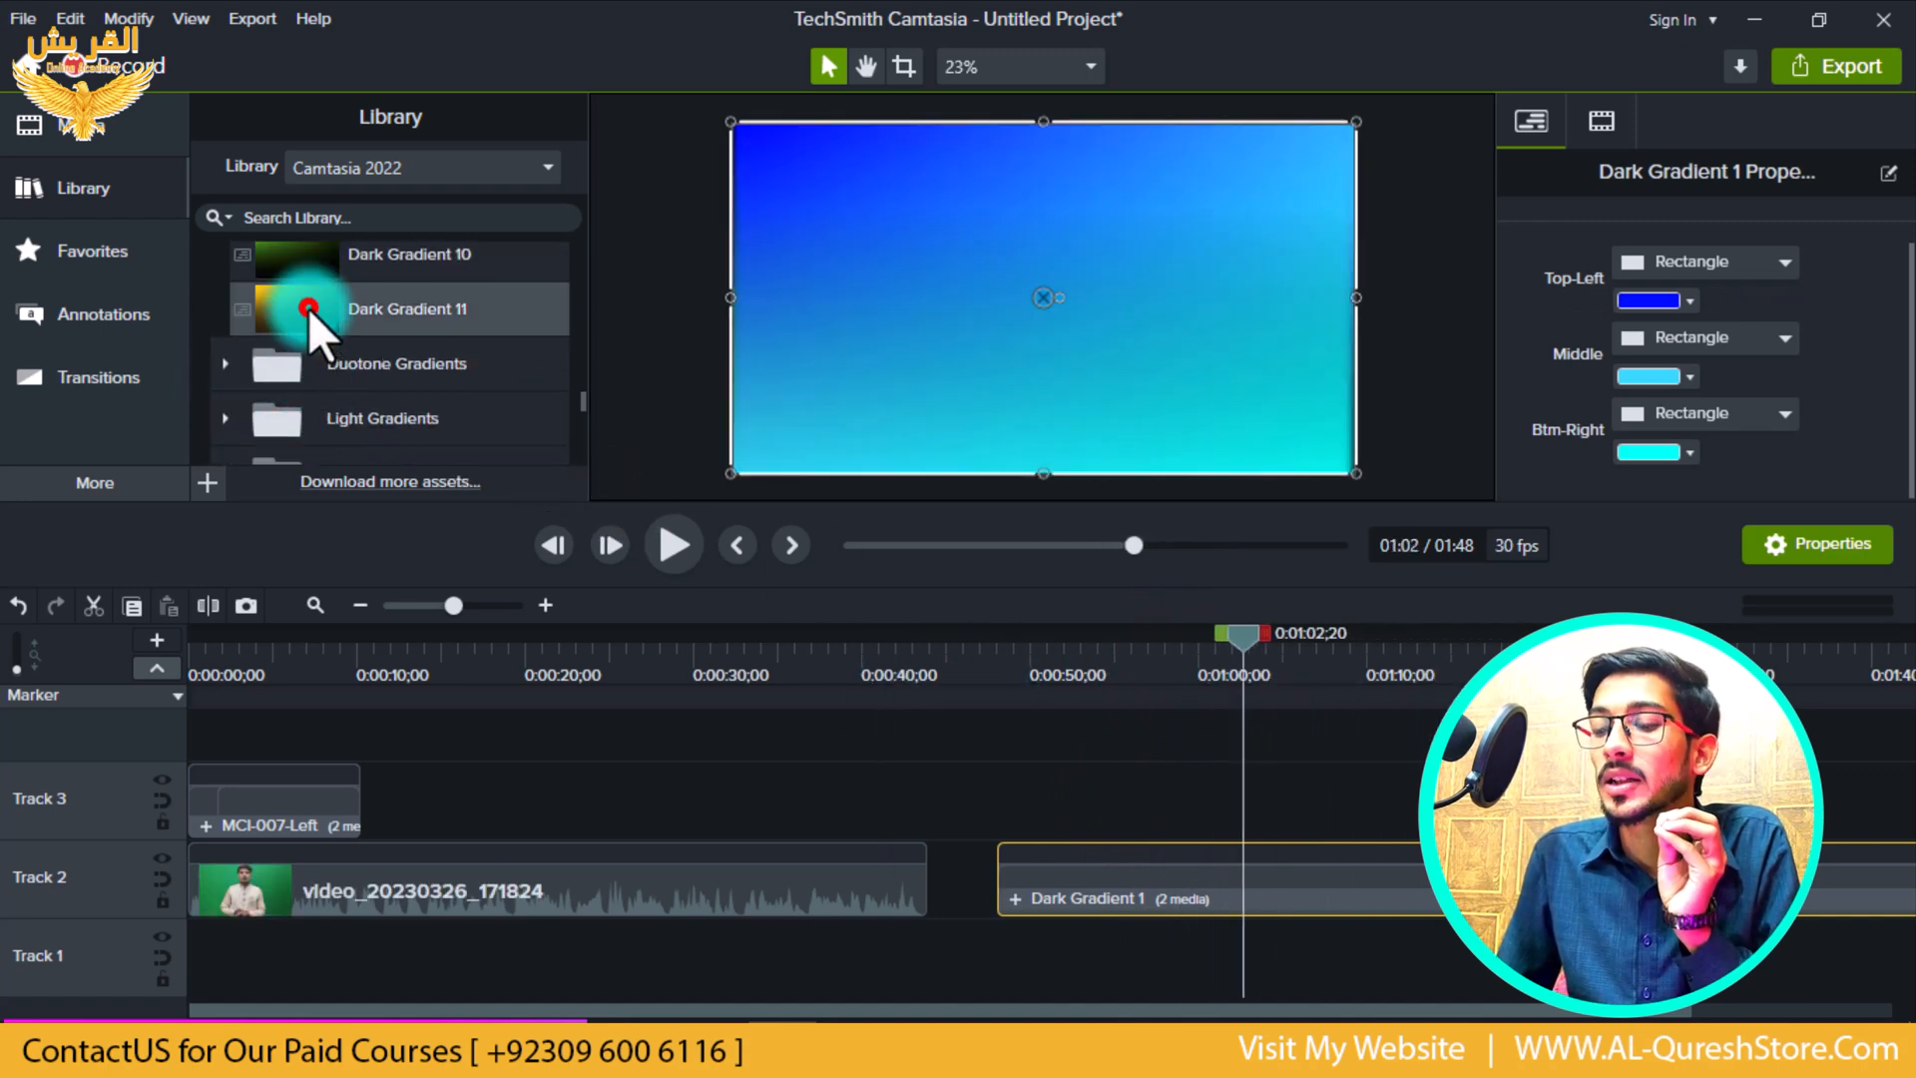
double_click(308, 309)
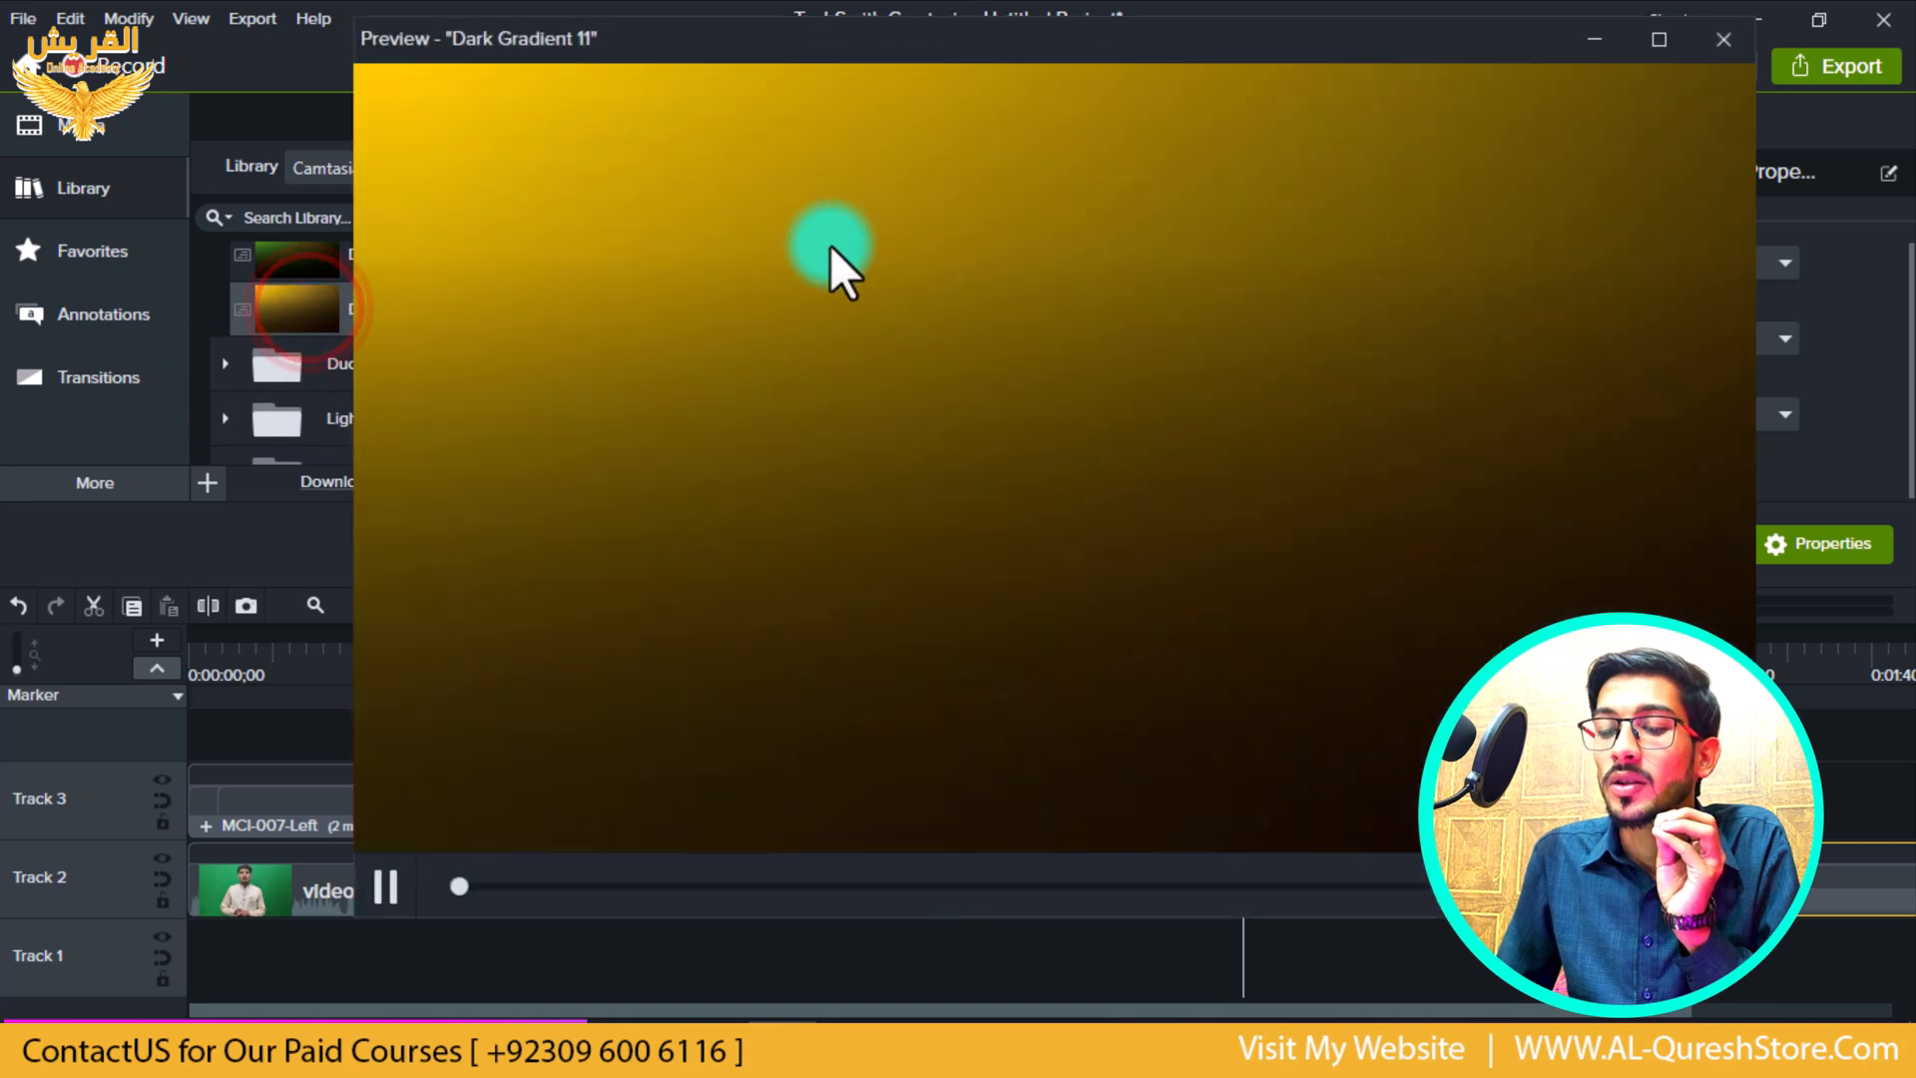
left_click(1721, 38)
scroll(290, 328, "up", 9)
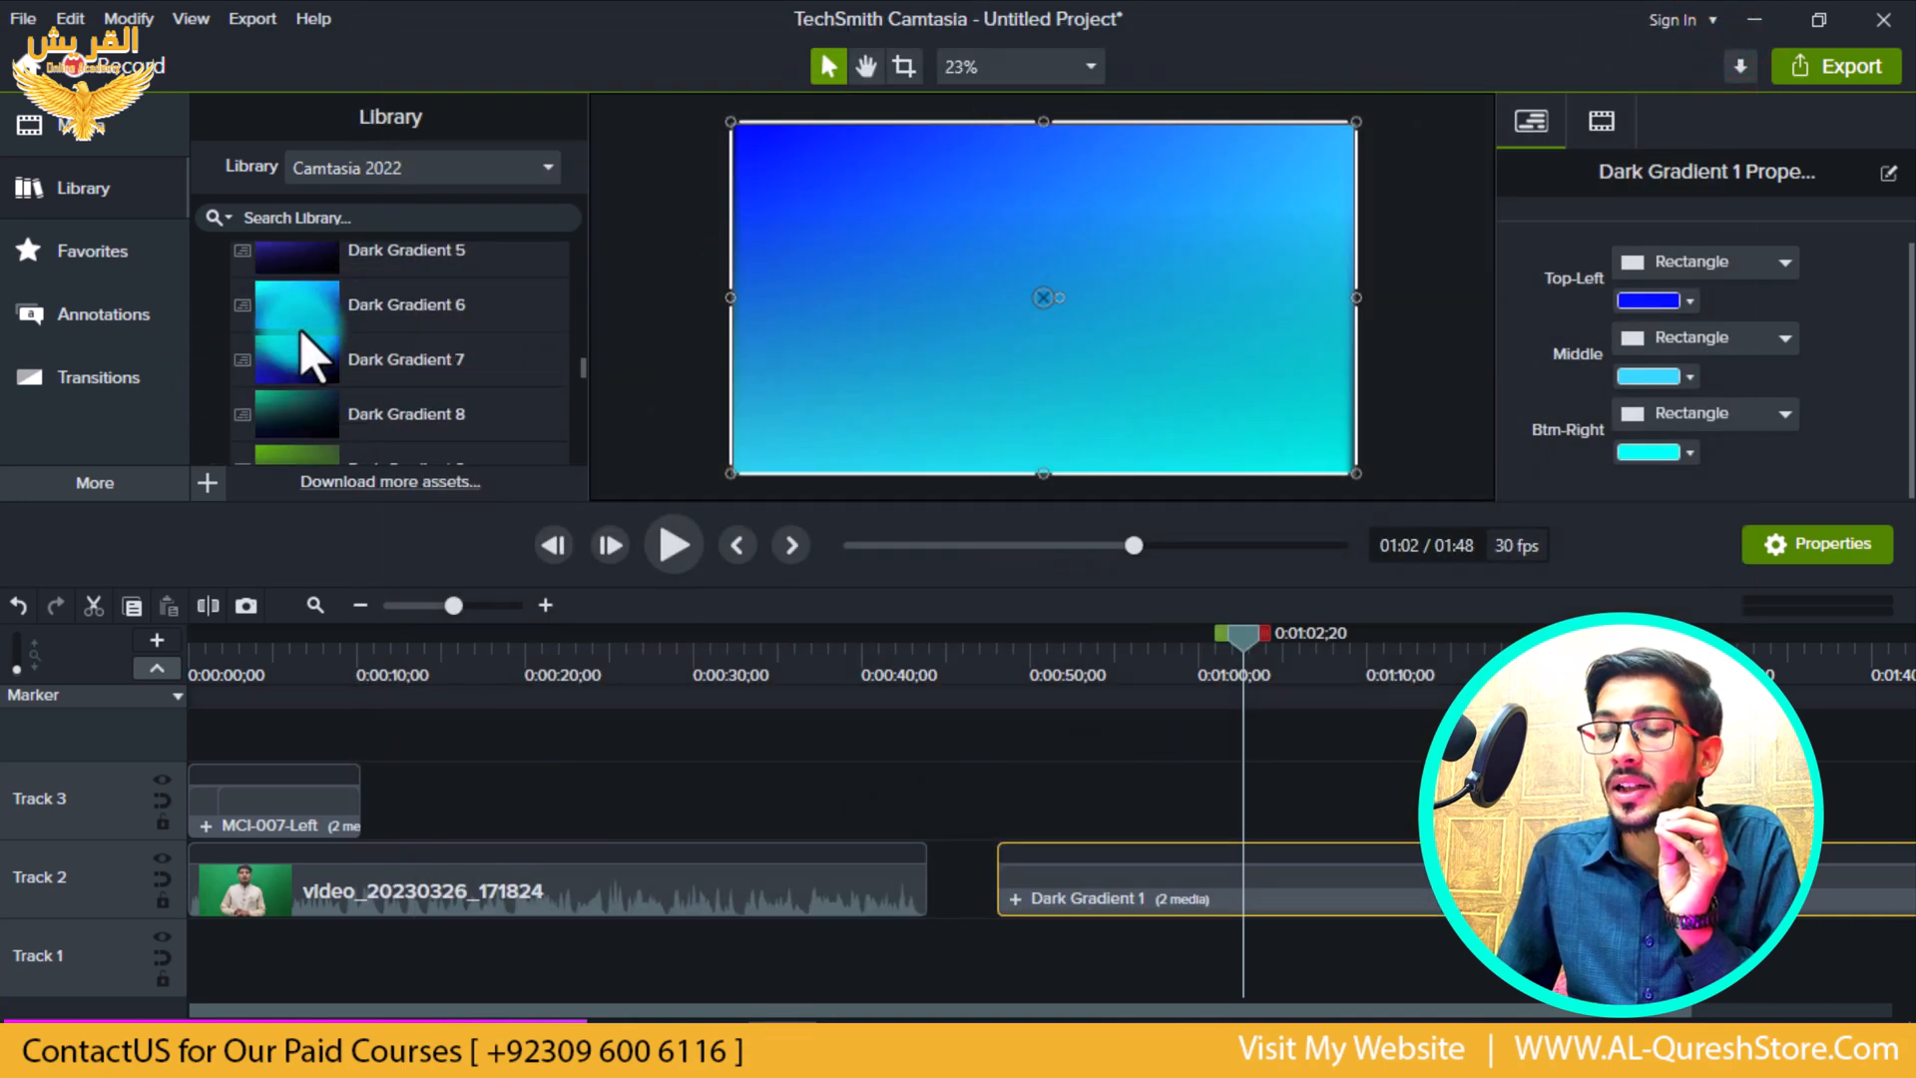
left_click(207, 368)
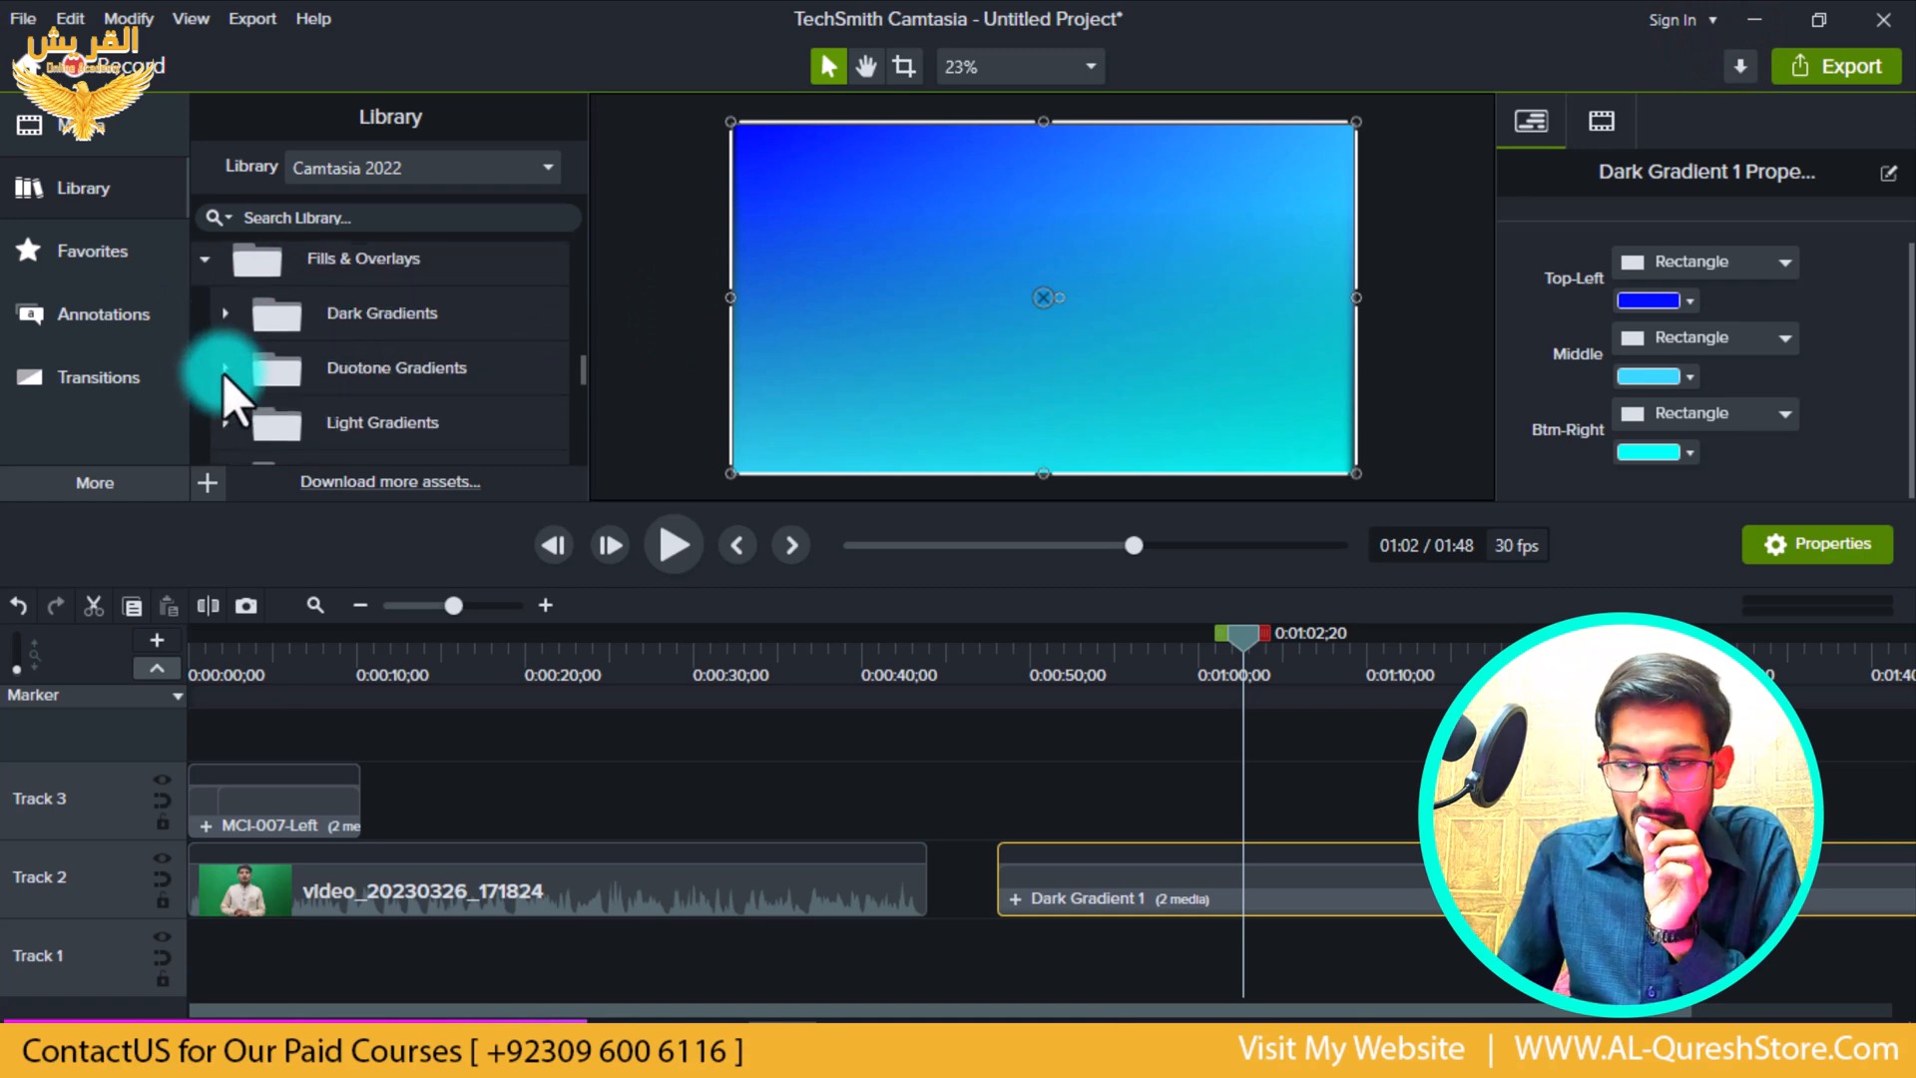
- Expand the Duotone Gradients subfolder, preview Duotone Gradient 4 and close the preview
left_click(223, 375)
scroll(316, 381, "down", 3)
double_click(320, 381)
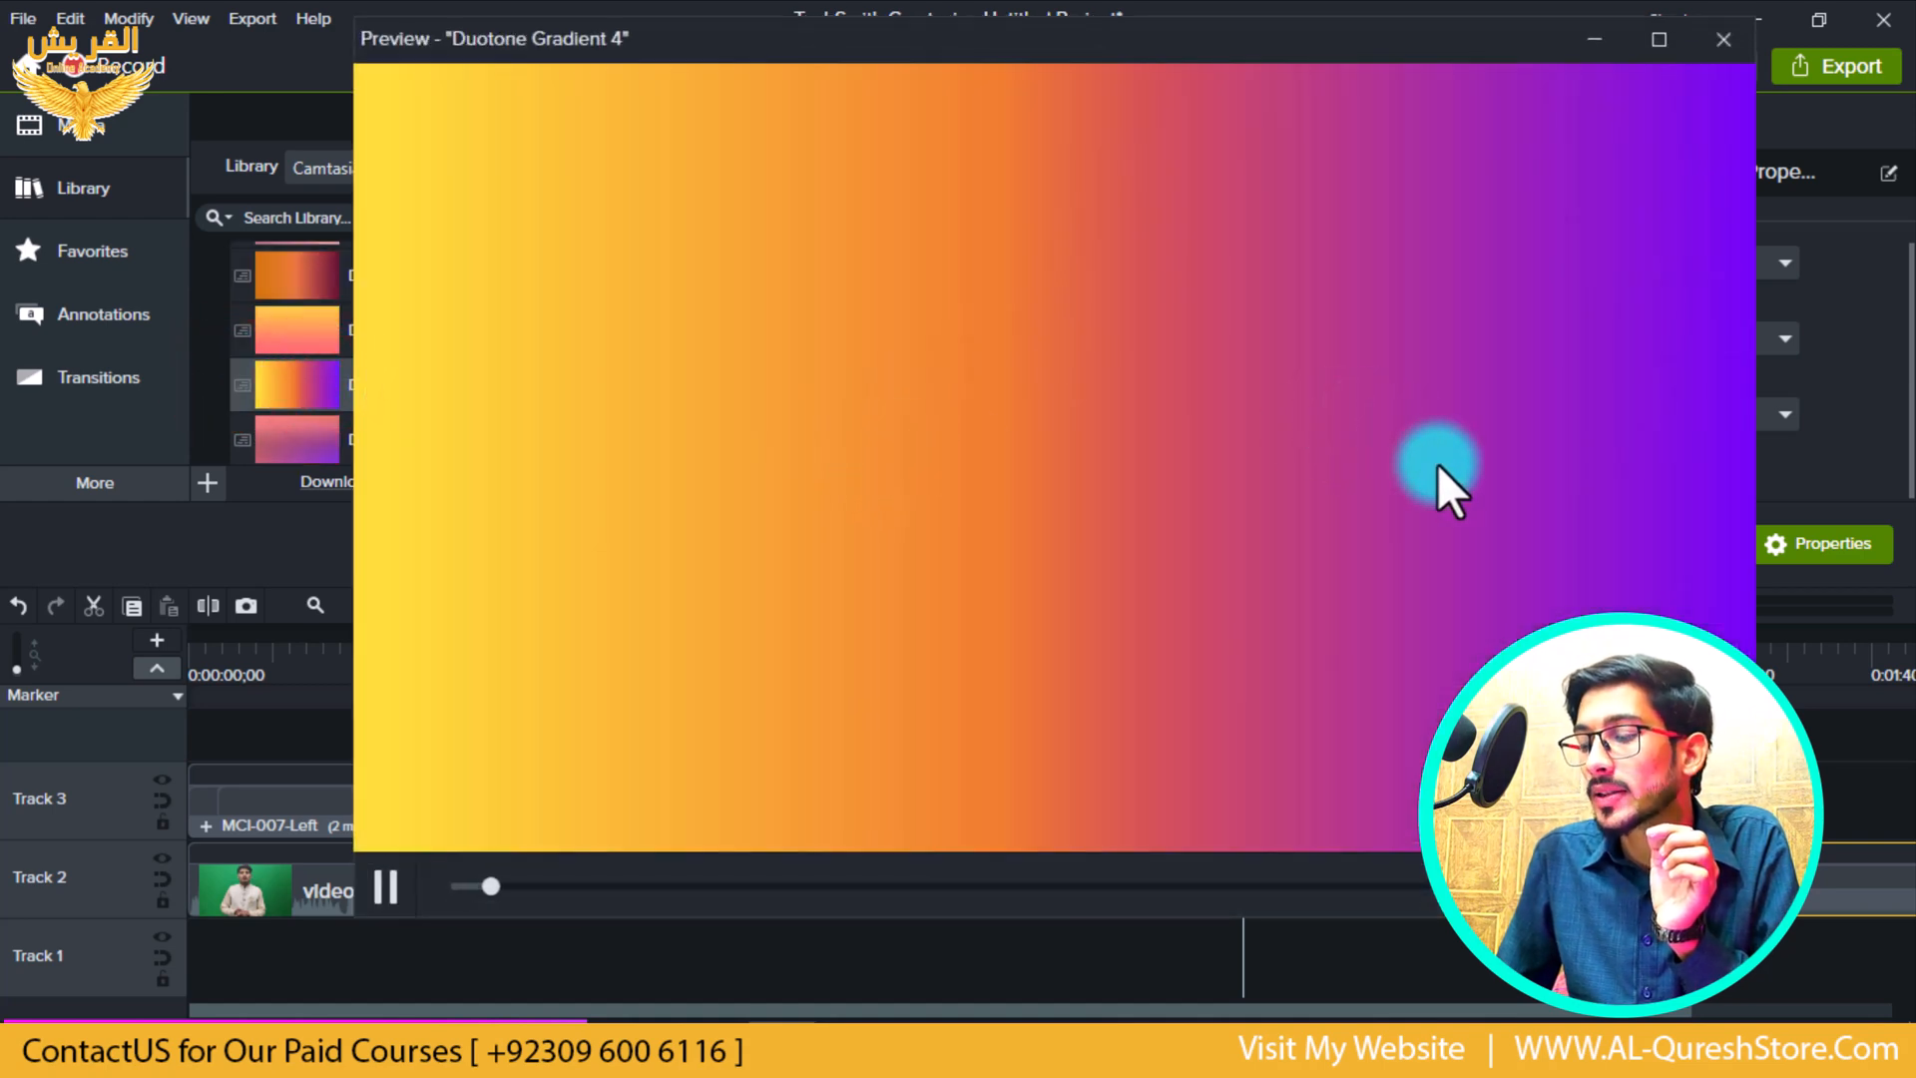
left_click(1722, 42)
- Place Duotone Gradient 4 on Track 3 above the Dark Gradient 1 clip and set its Left colour to #00D8FF
left_click_drag(304, 382, 974, 782)
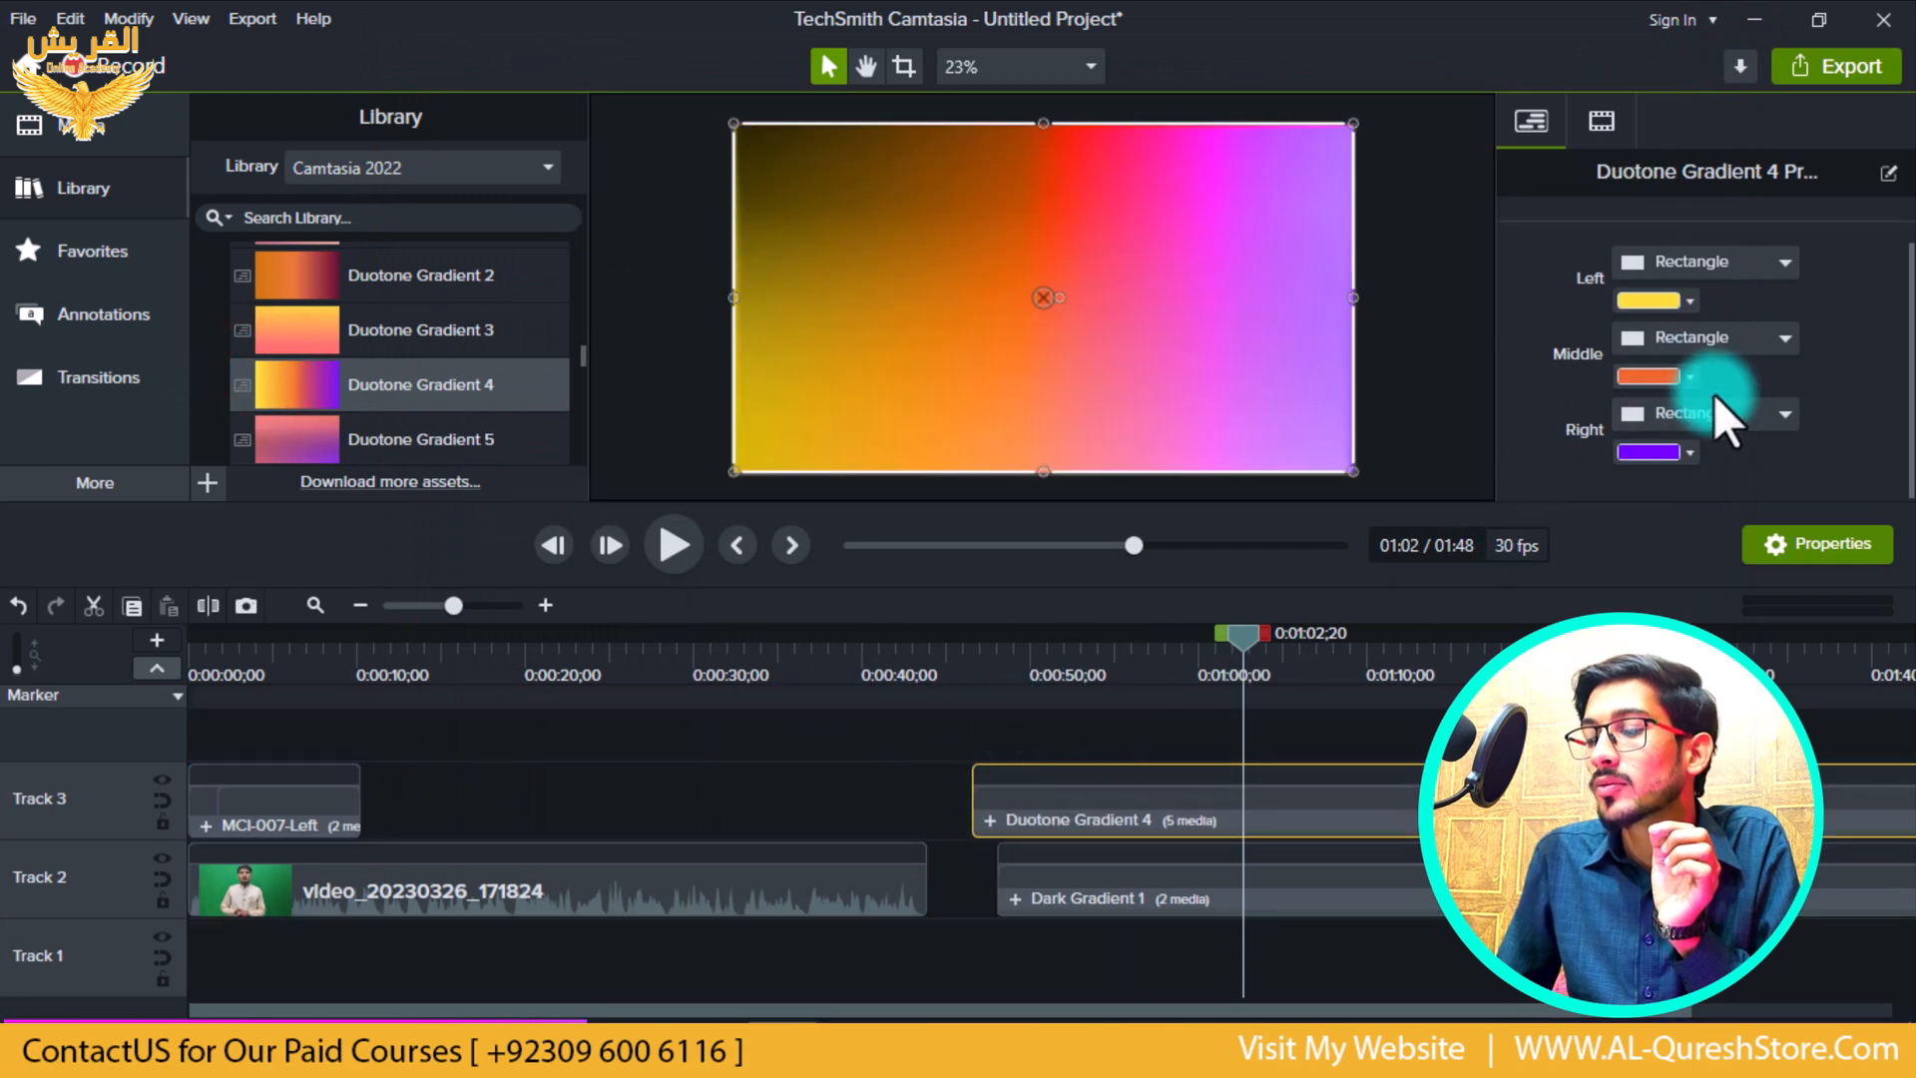
left_click(1685, 296)
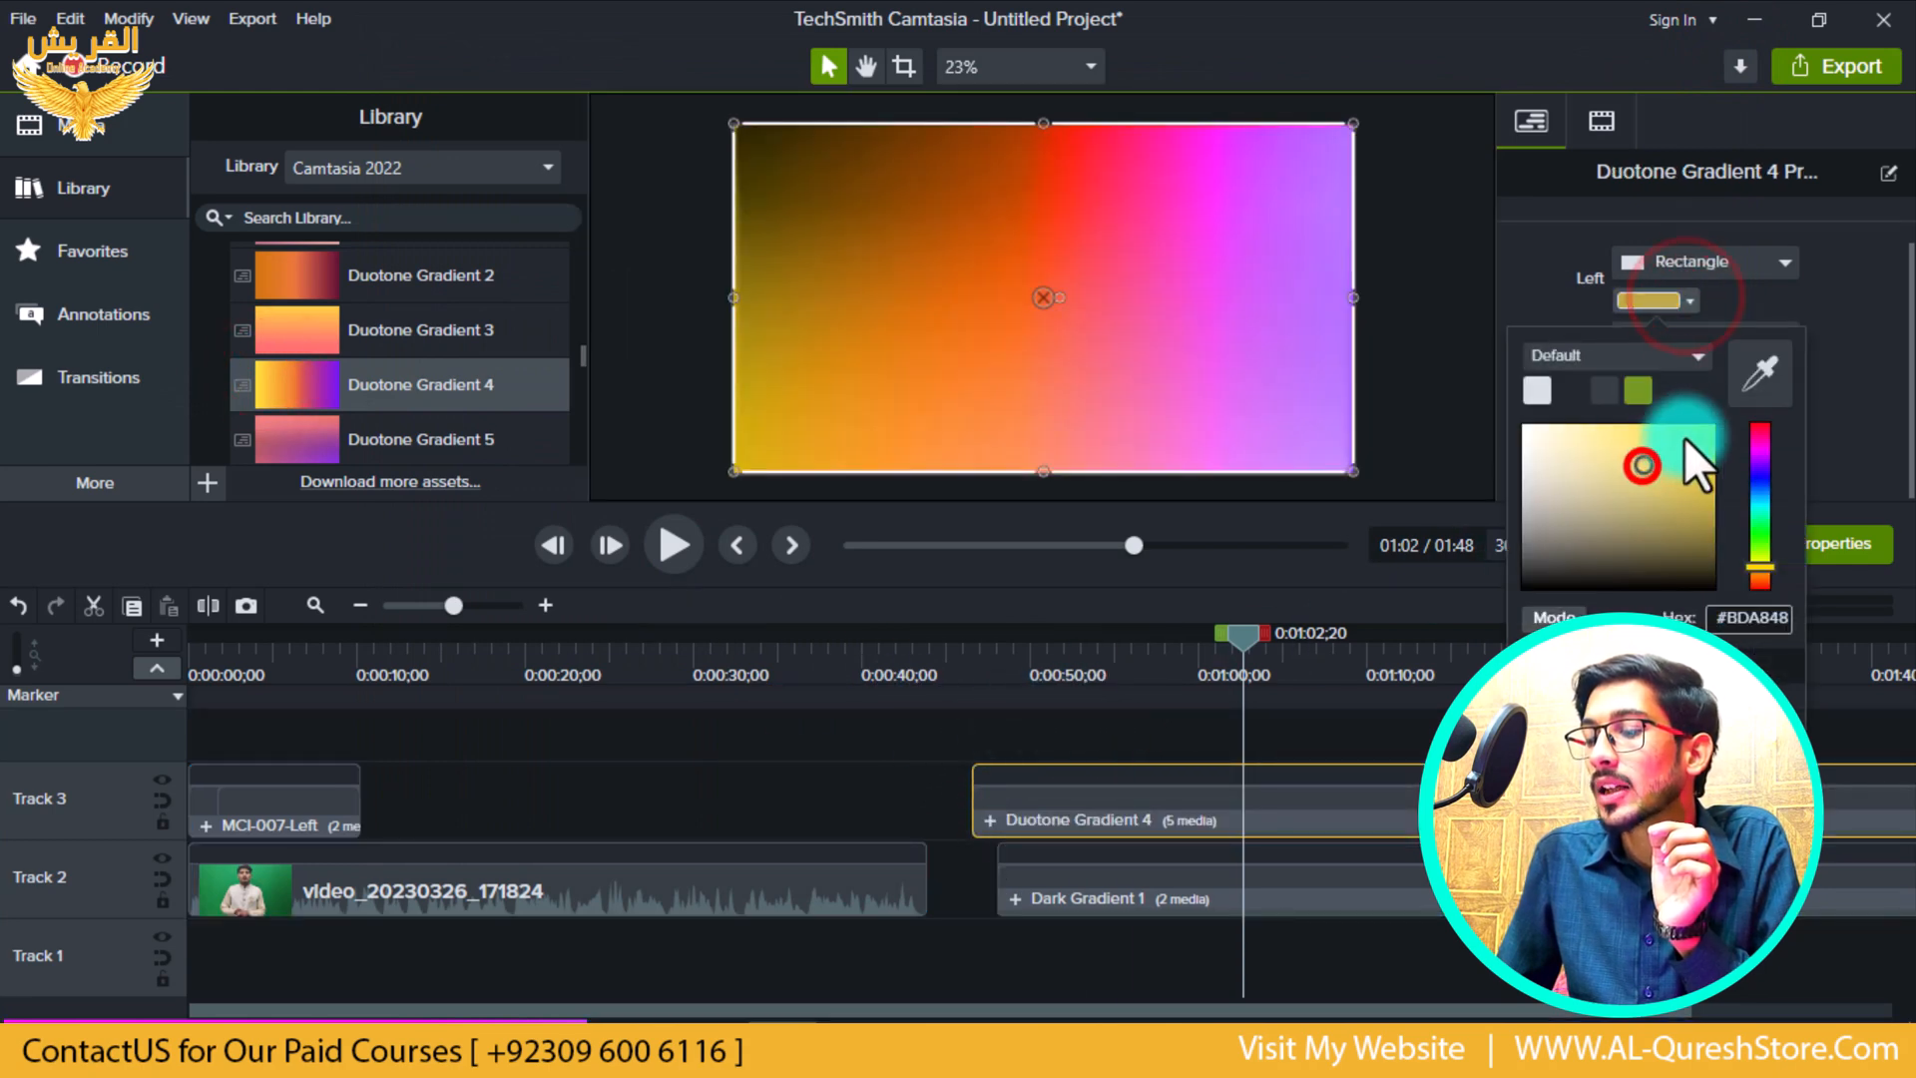
left_click(1758, 499)
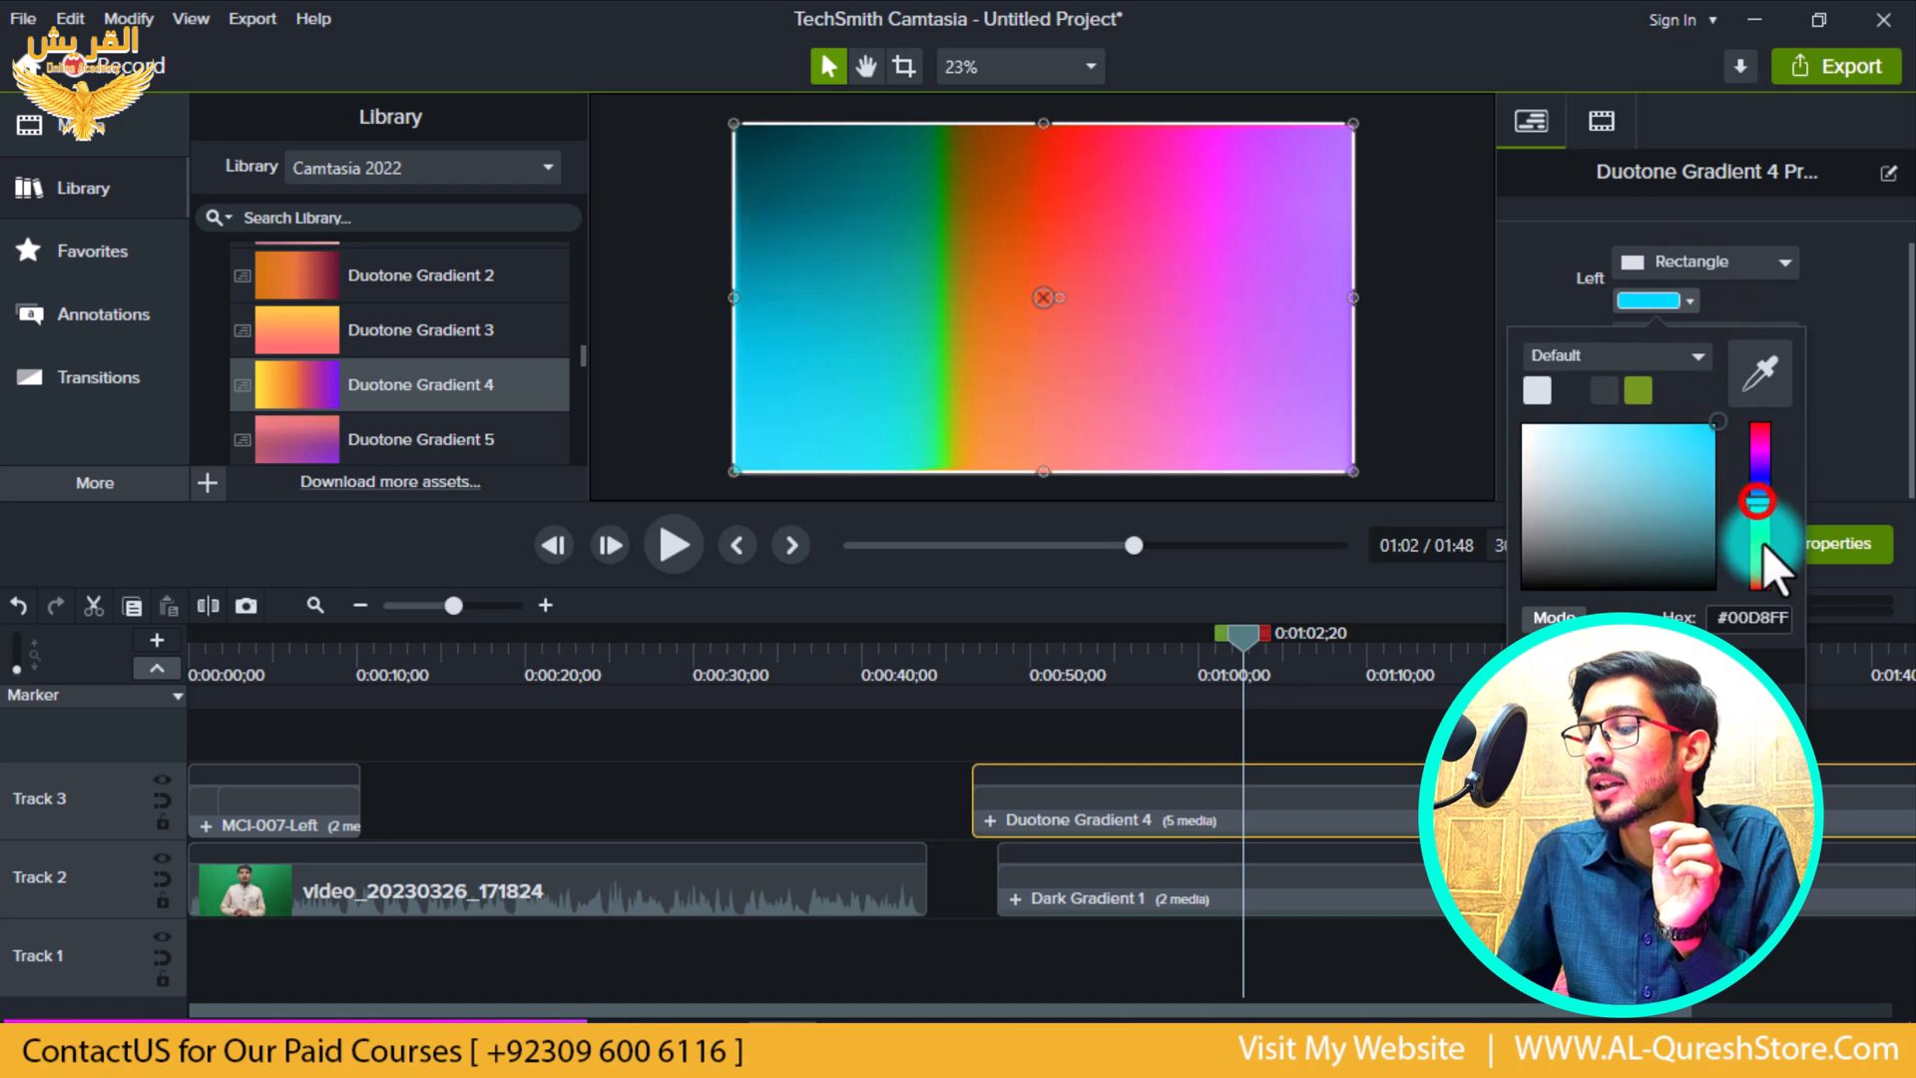
left_click(1848, 394)
- Set the Middle colour of Duotone Gradient 4 to purple and its Right colour to bright green
left_click(1656, 377)
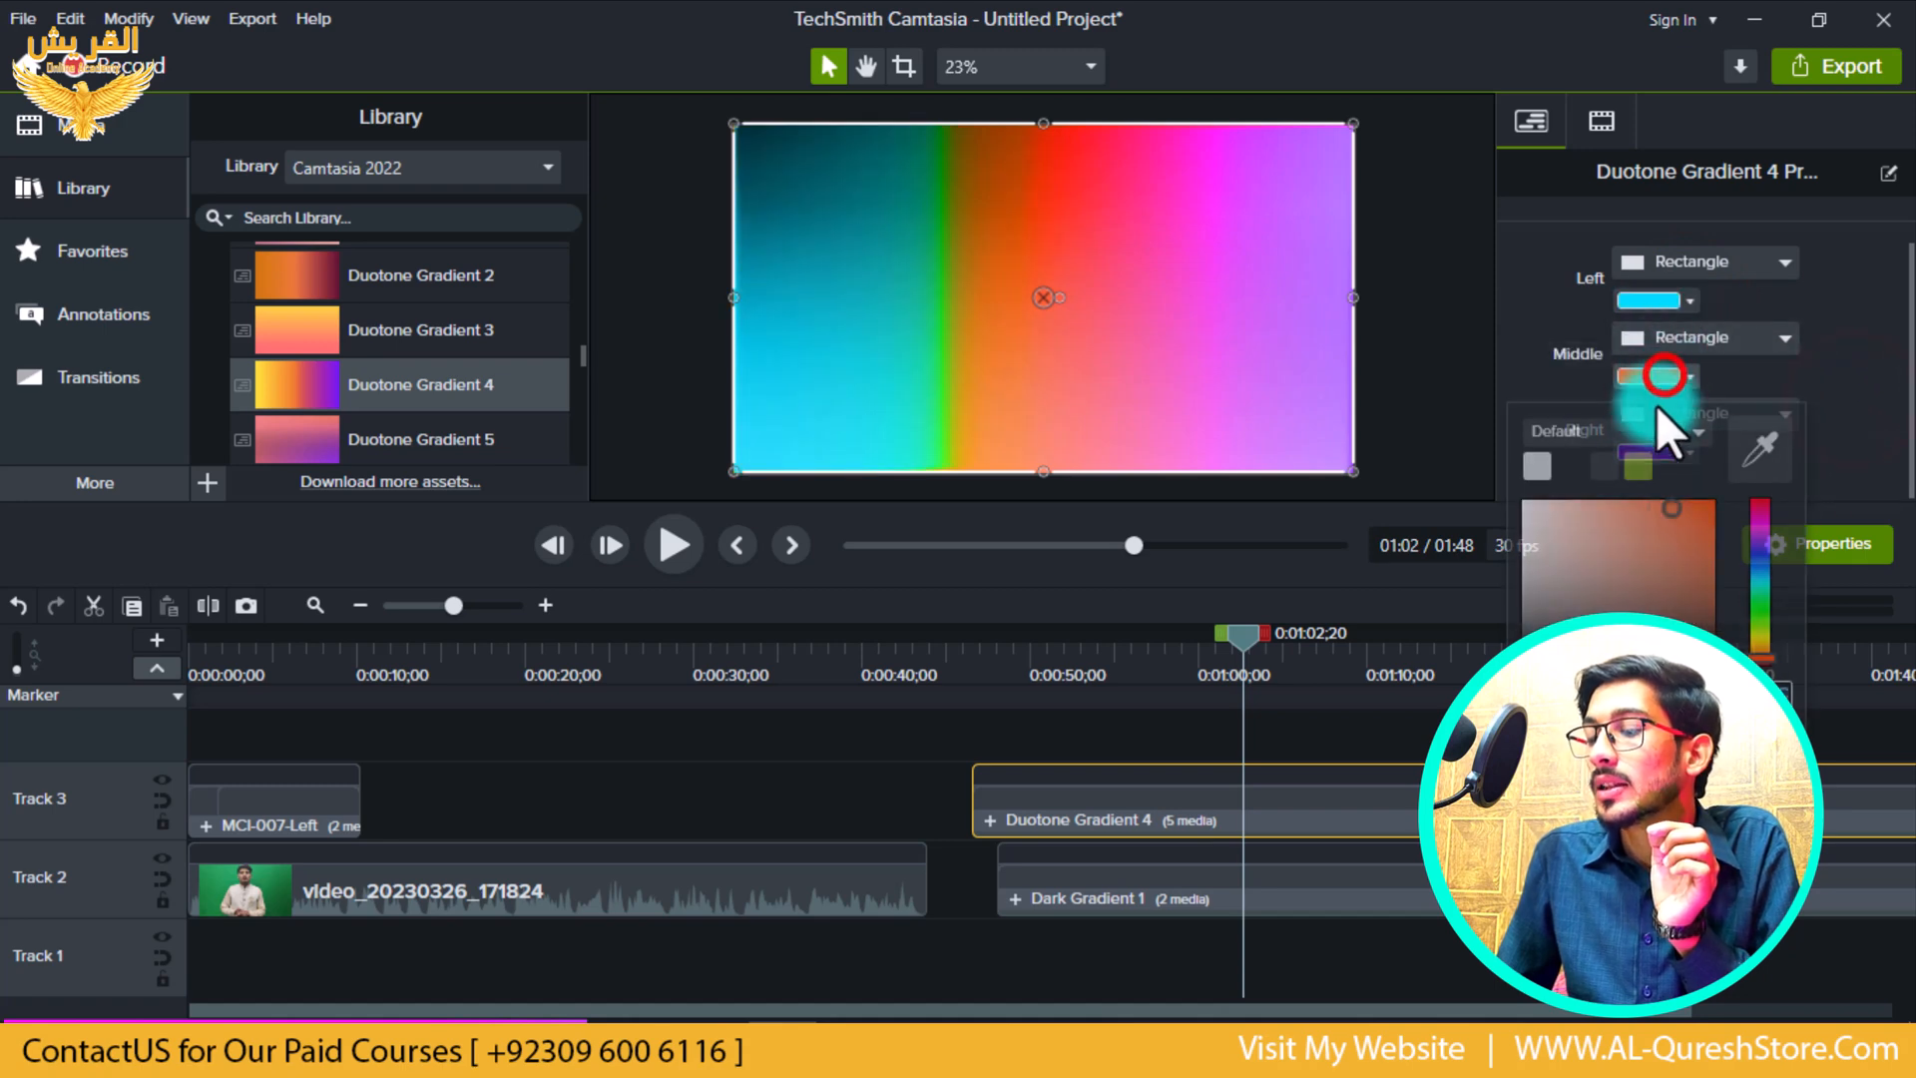
left_click(1654, 555)
left_click(1757, 536)
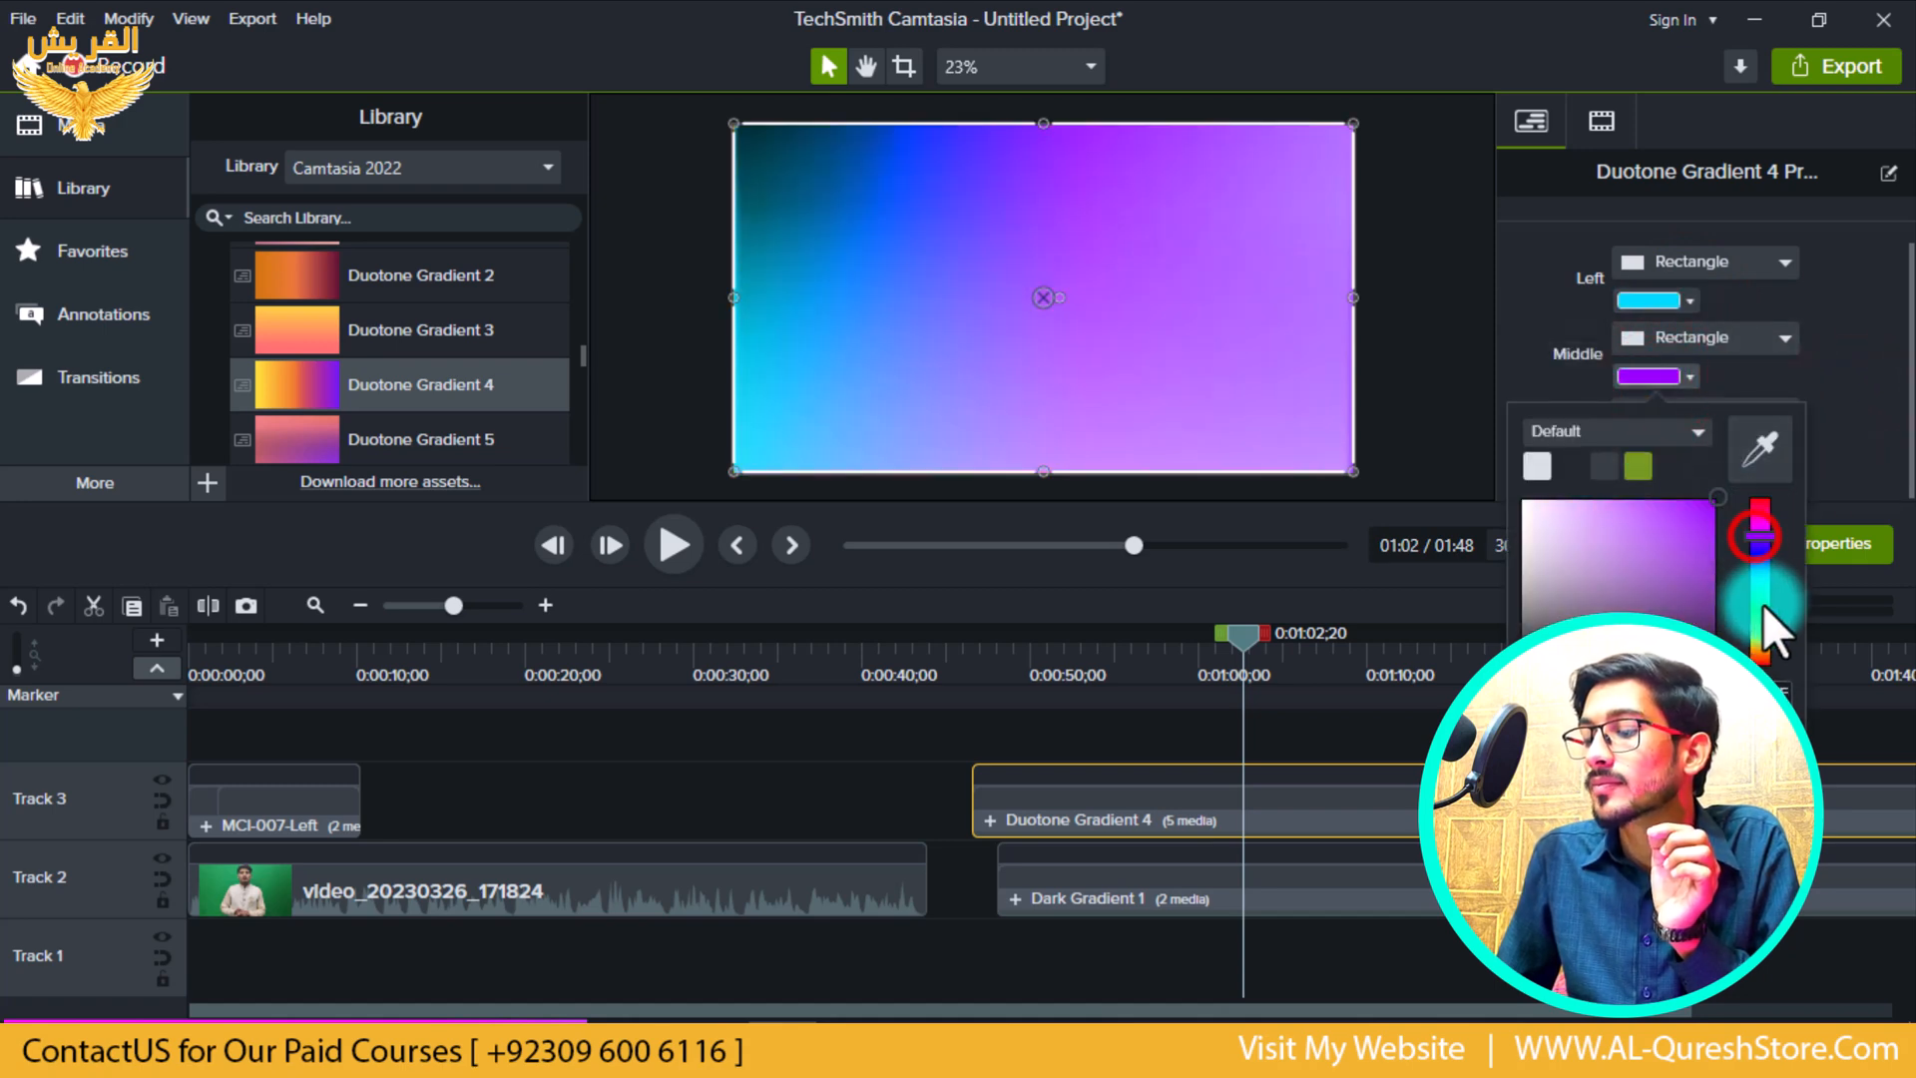
left_click(1844, 393)
left_click(1679, 452)
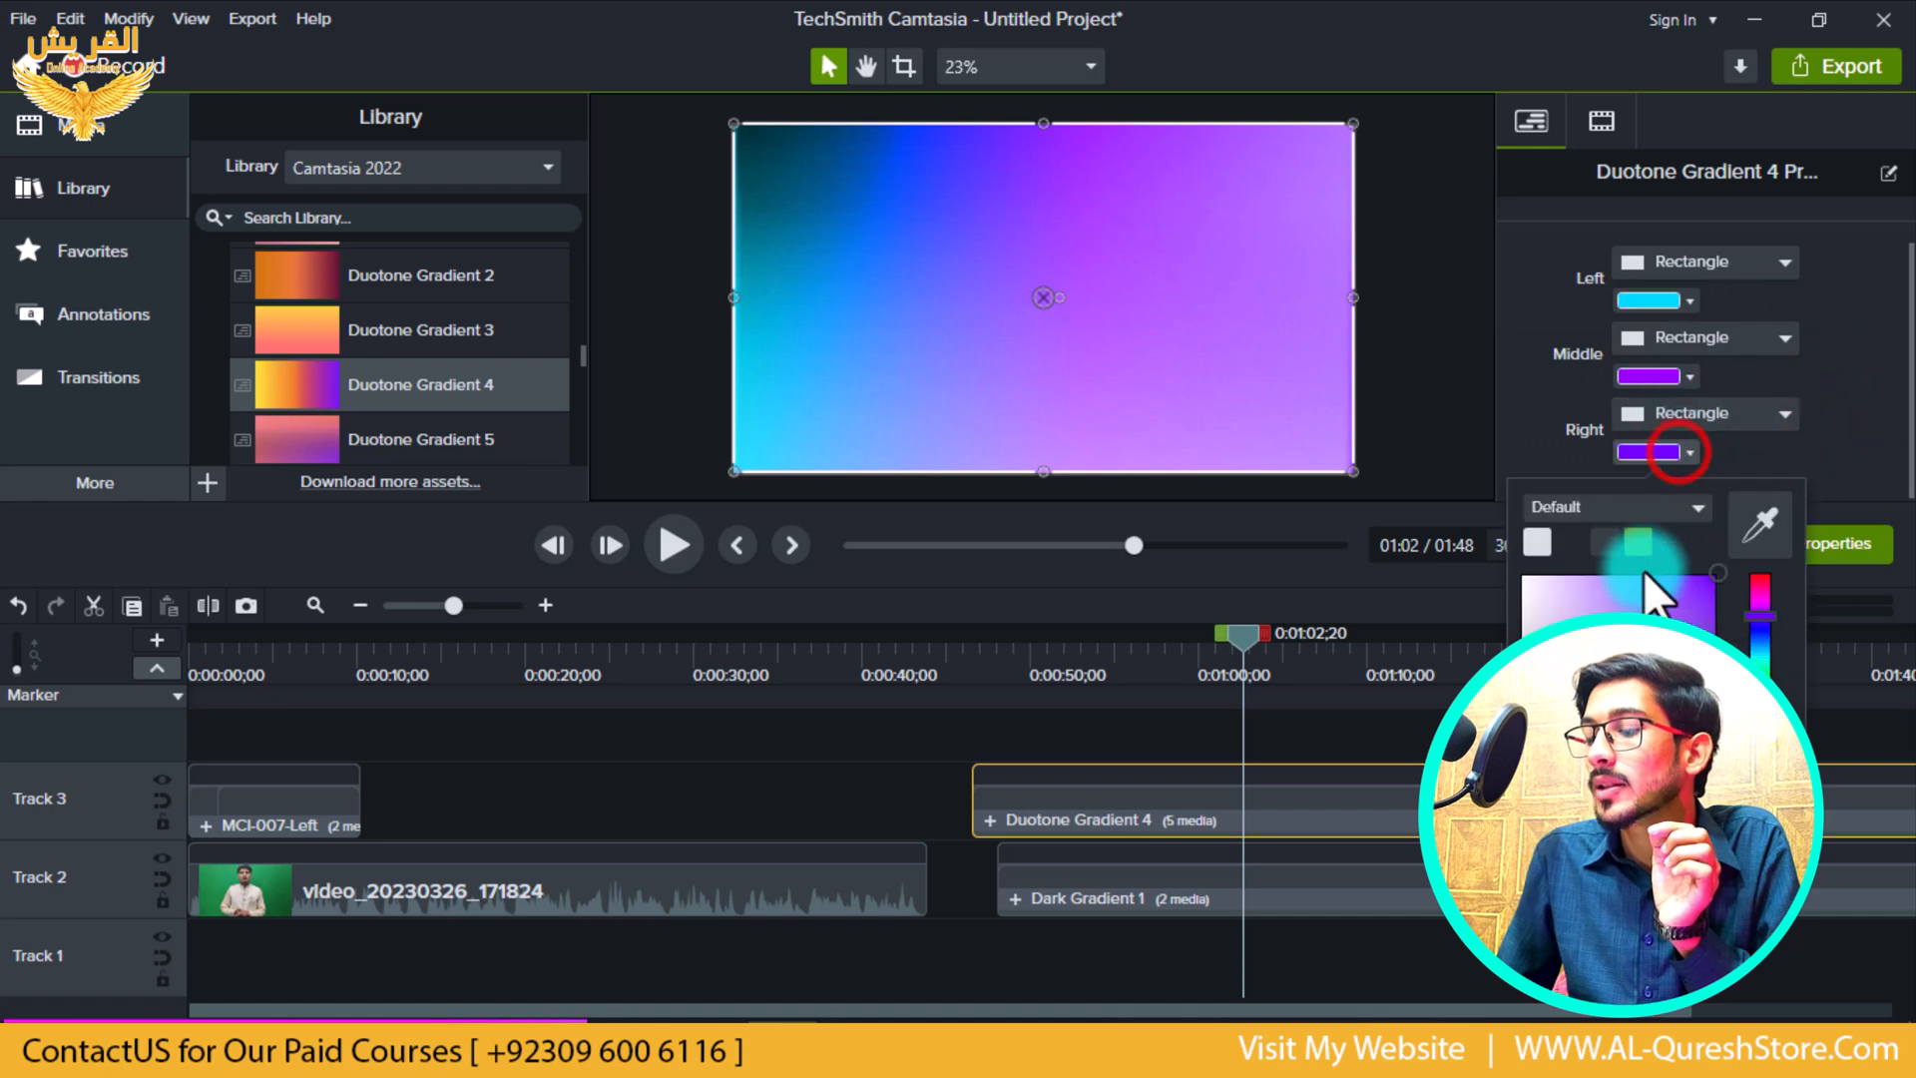
left_click(1761, 687)
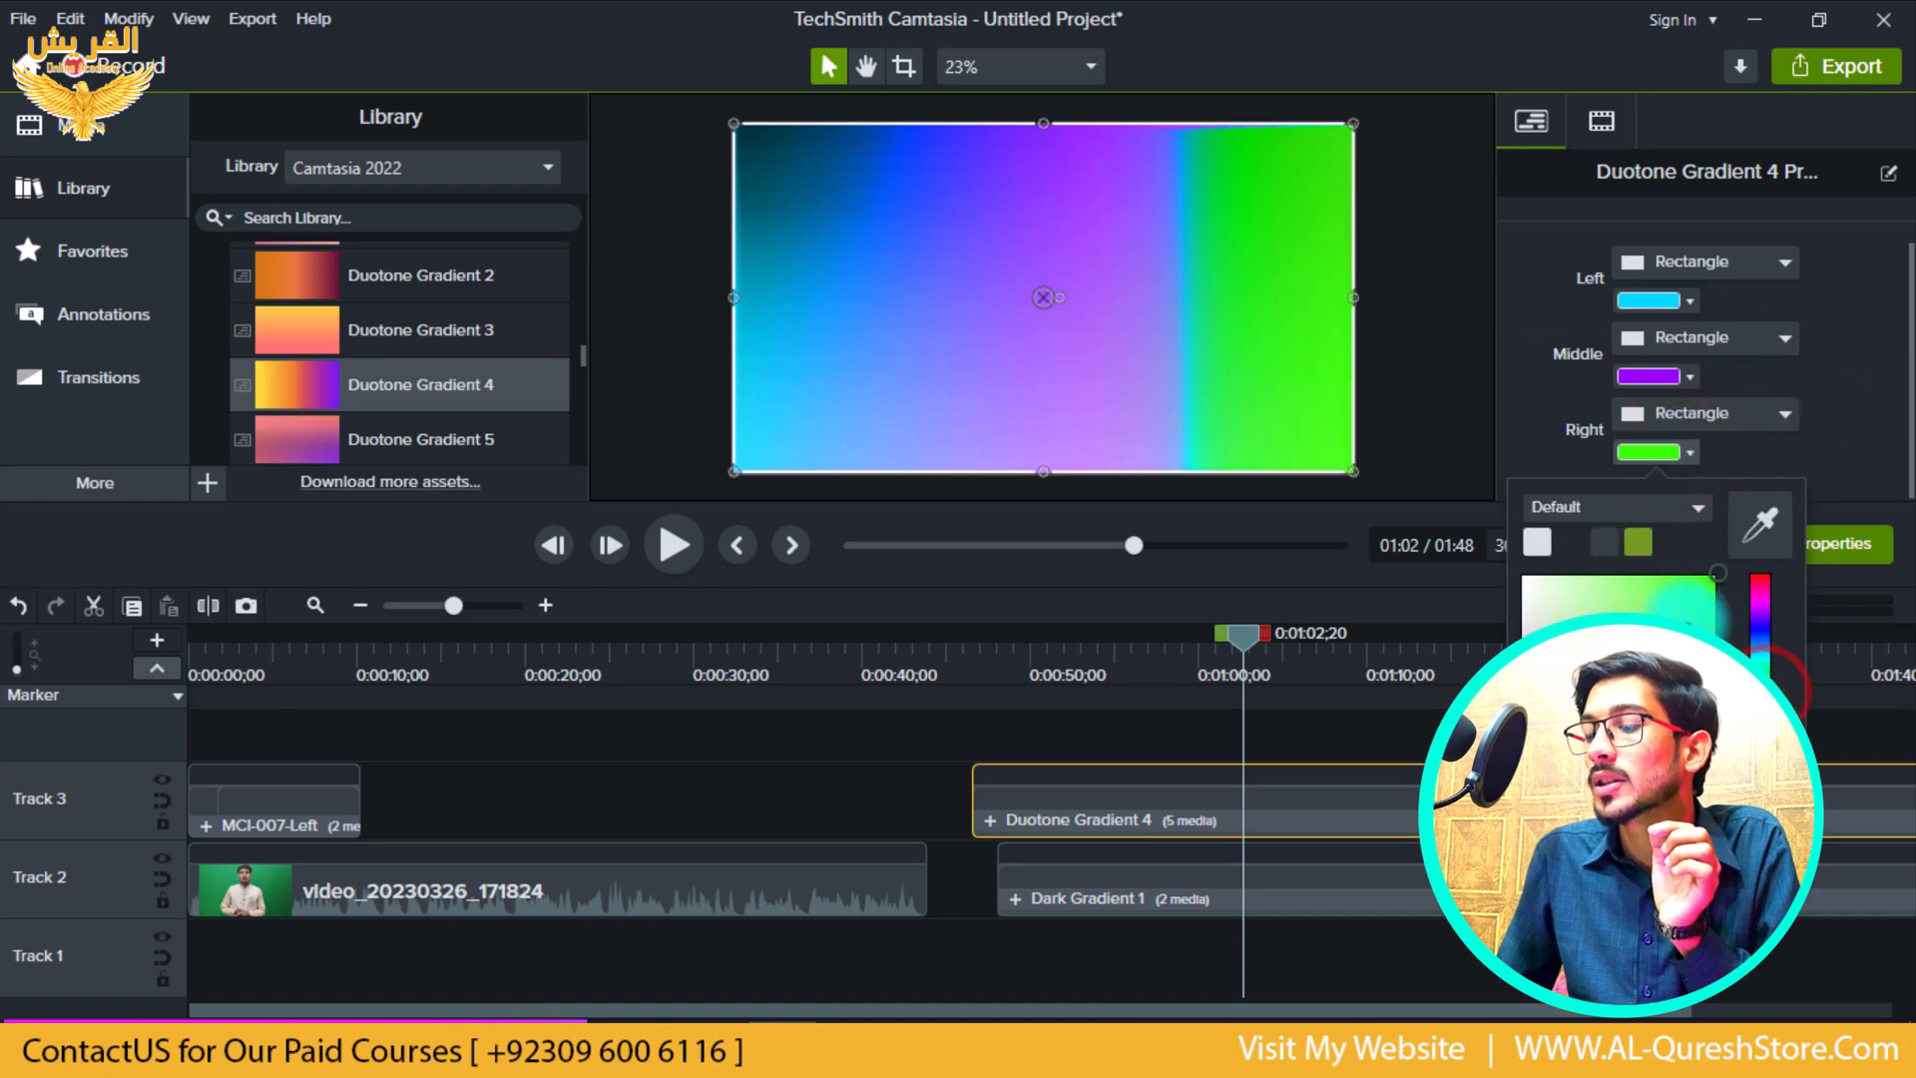
- Shift the Right colour of Duotone Gradient 4 to a cooler spring green
left_click(1761, 648)
left_click(1763, 670)
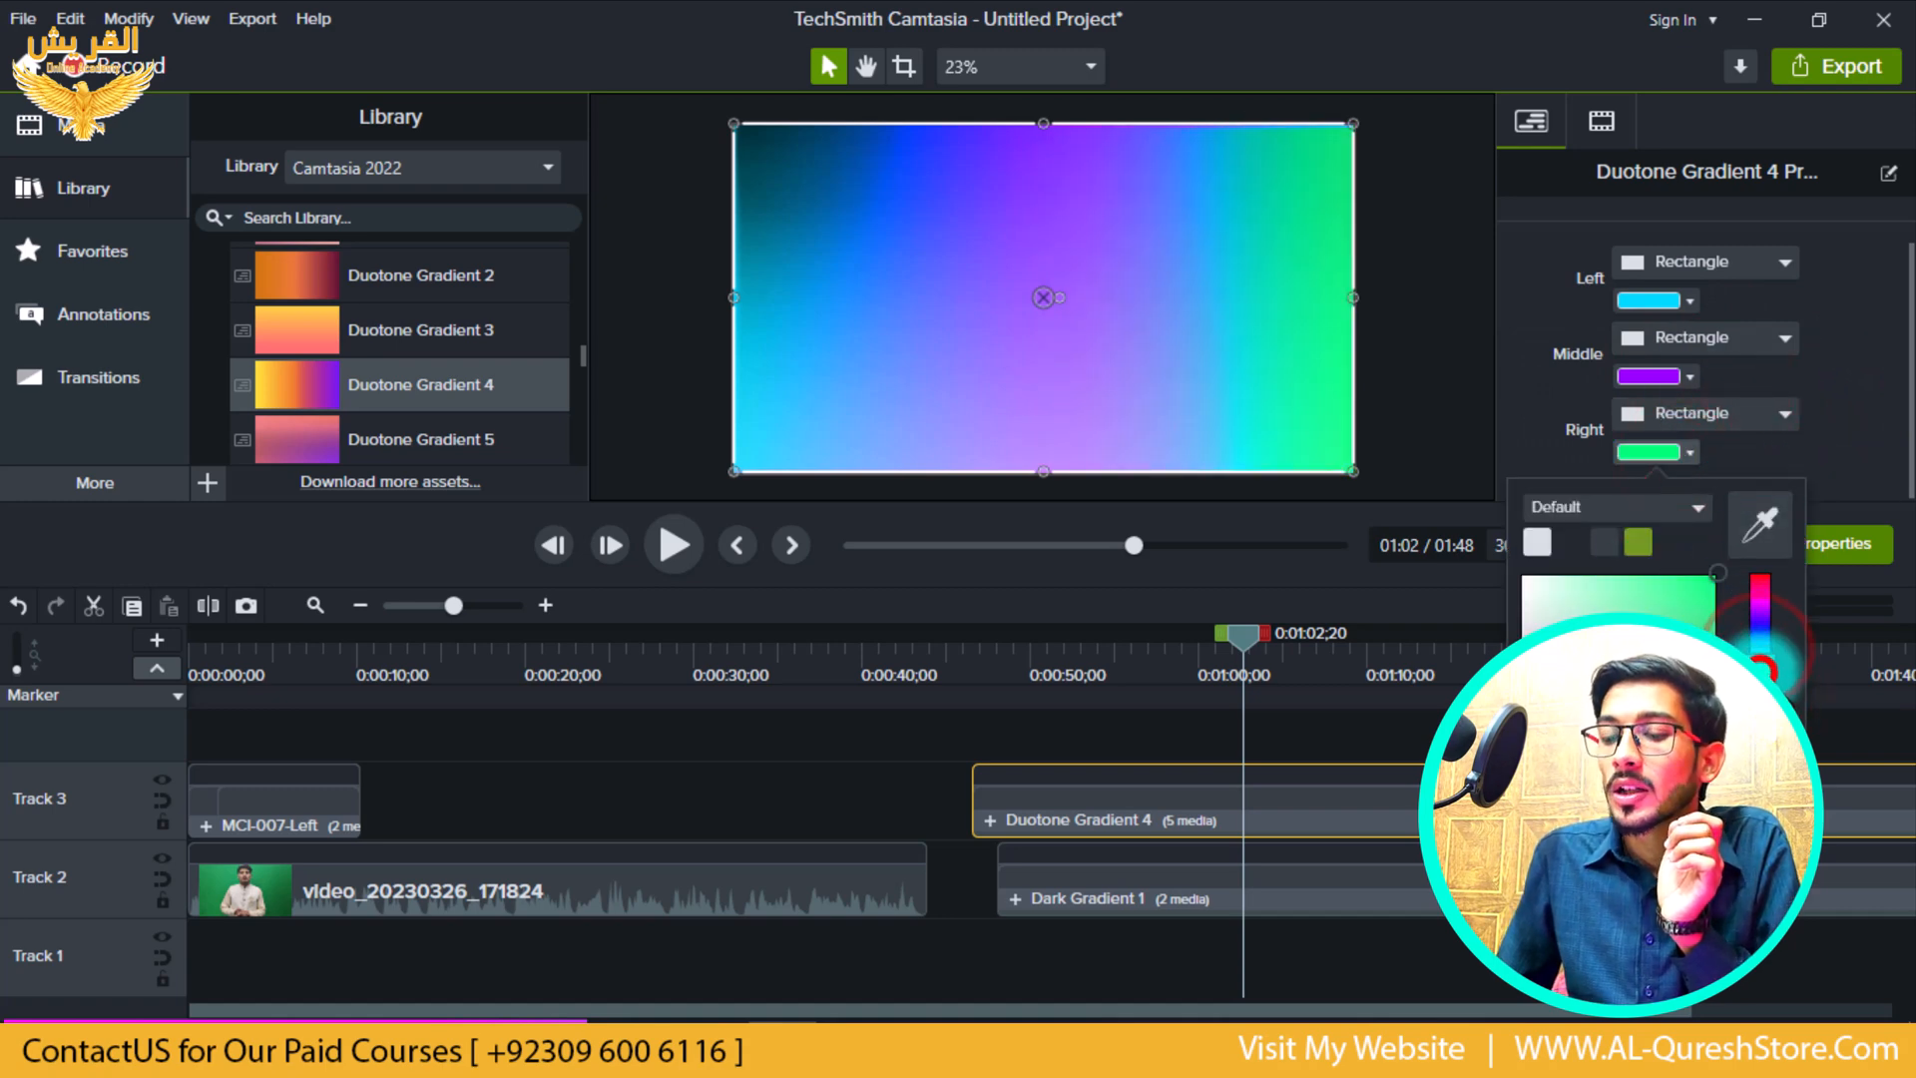
left_click(1834, 435)
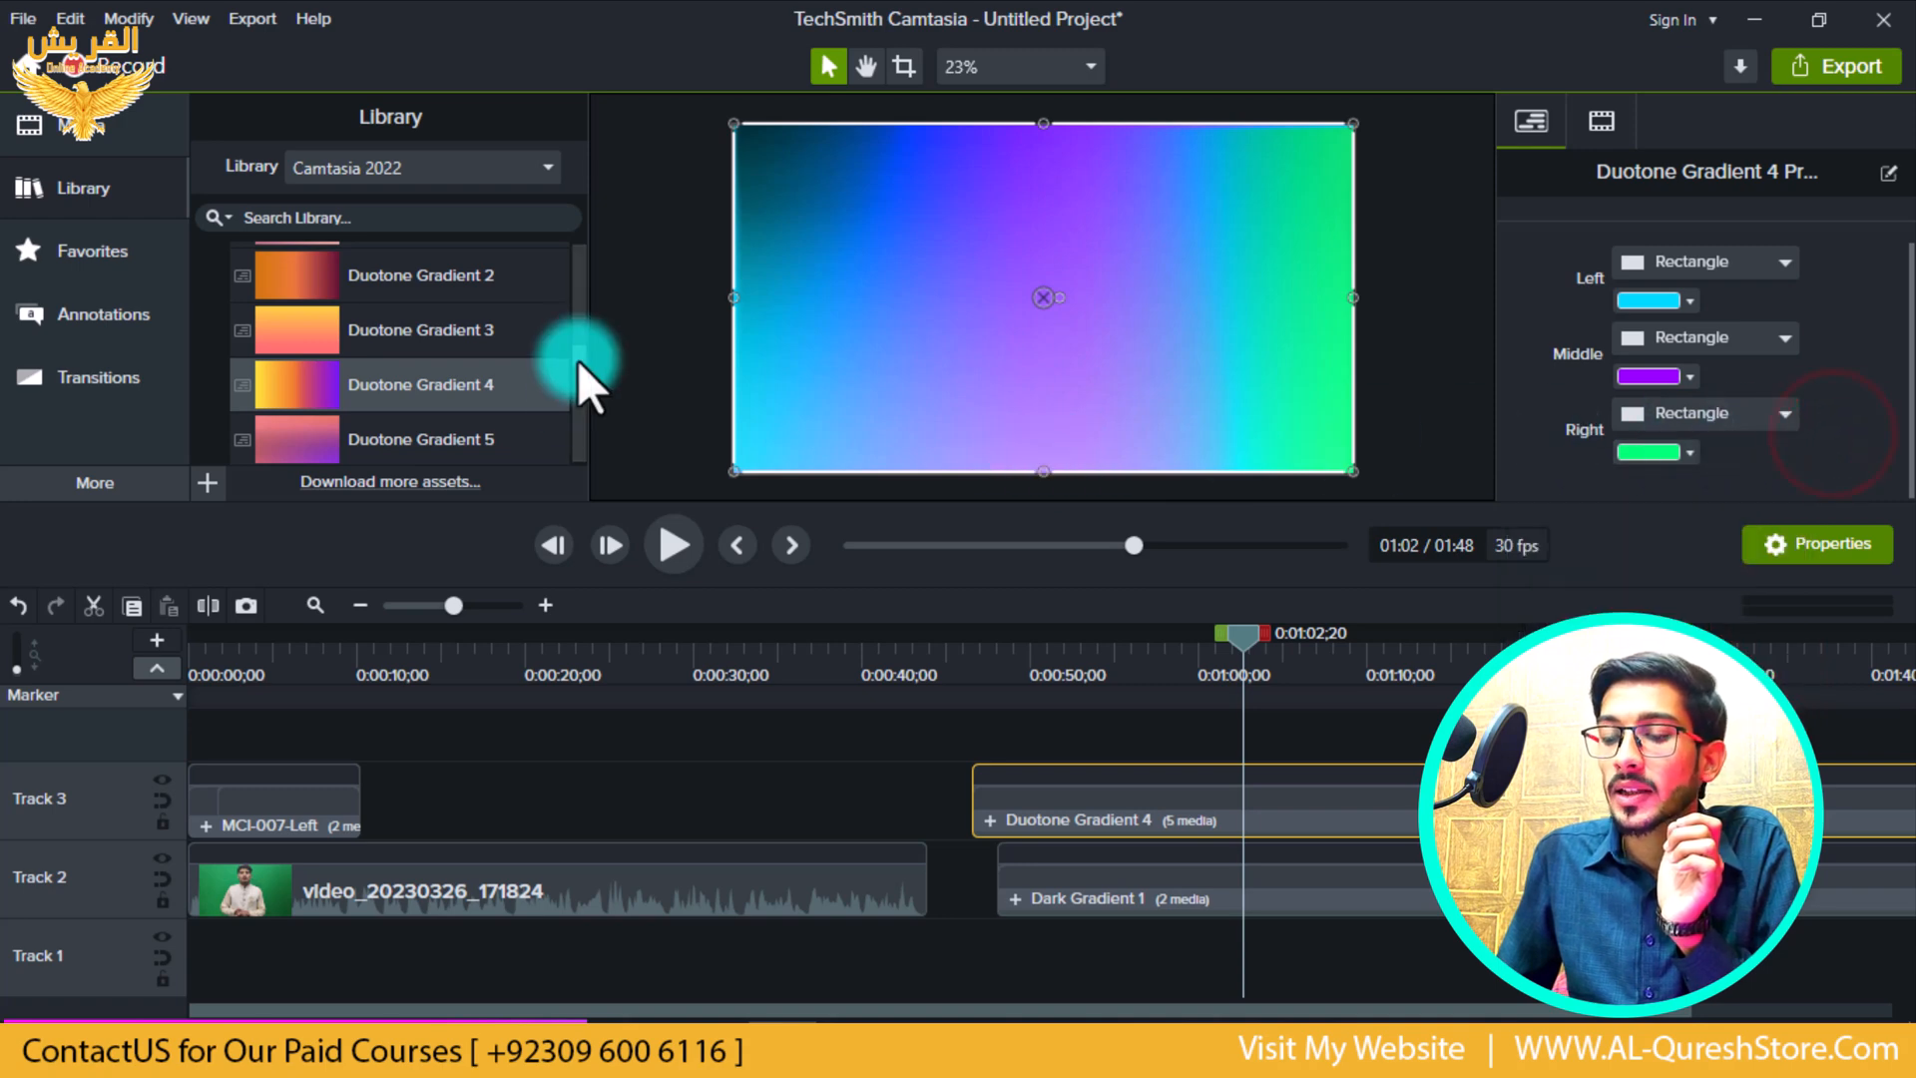
- Collapse the Duotone Gradients subfolder in the library and expand the Neon Motion subfolder
scroll(220, 302, "up", 2)
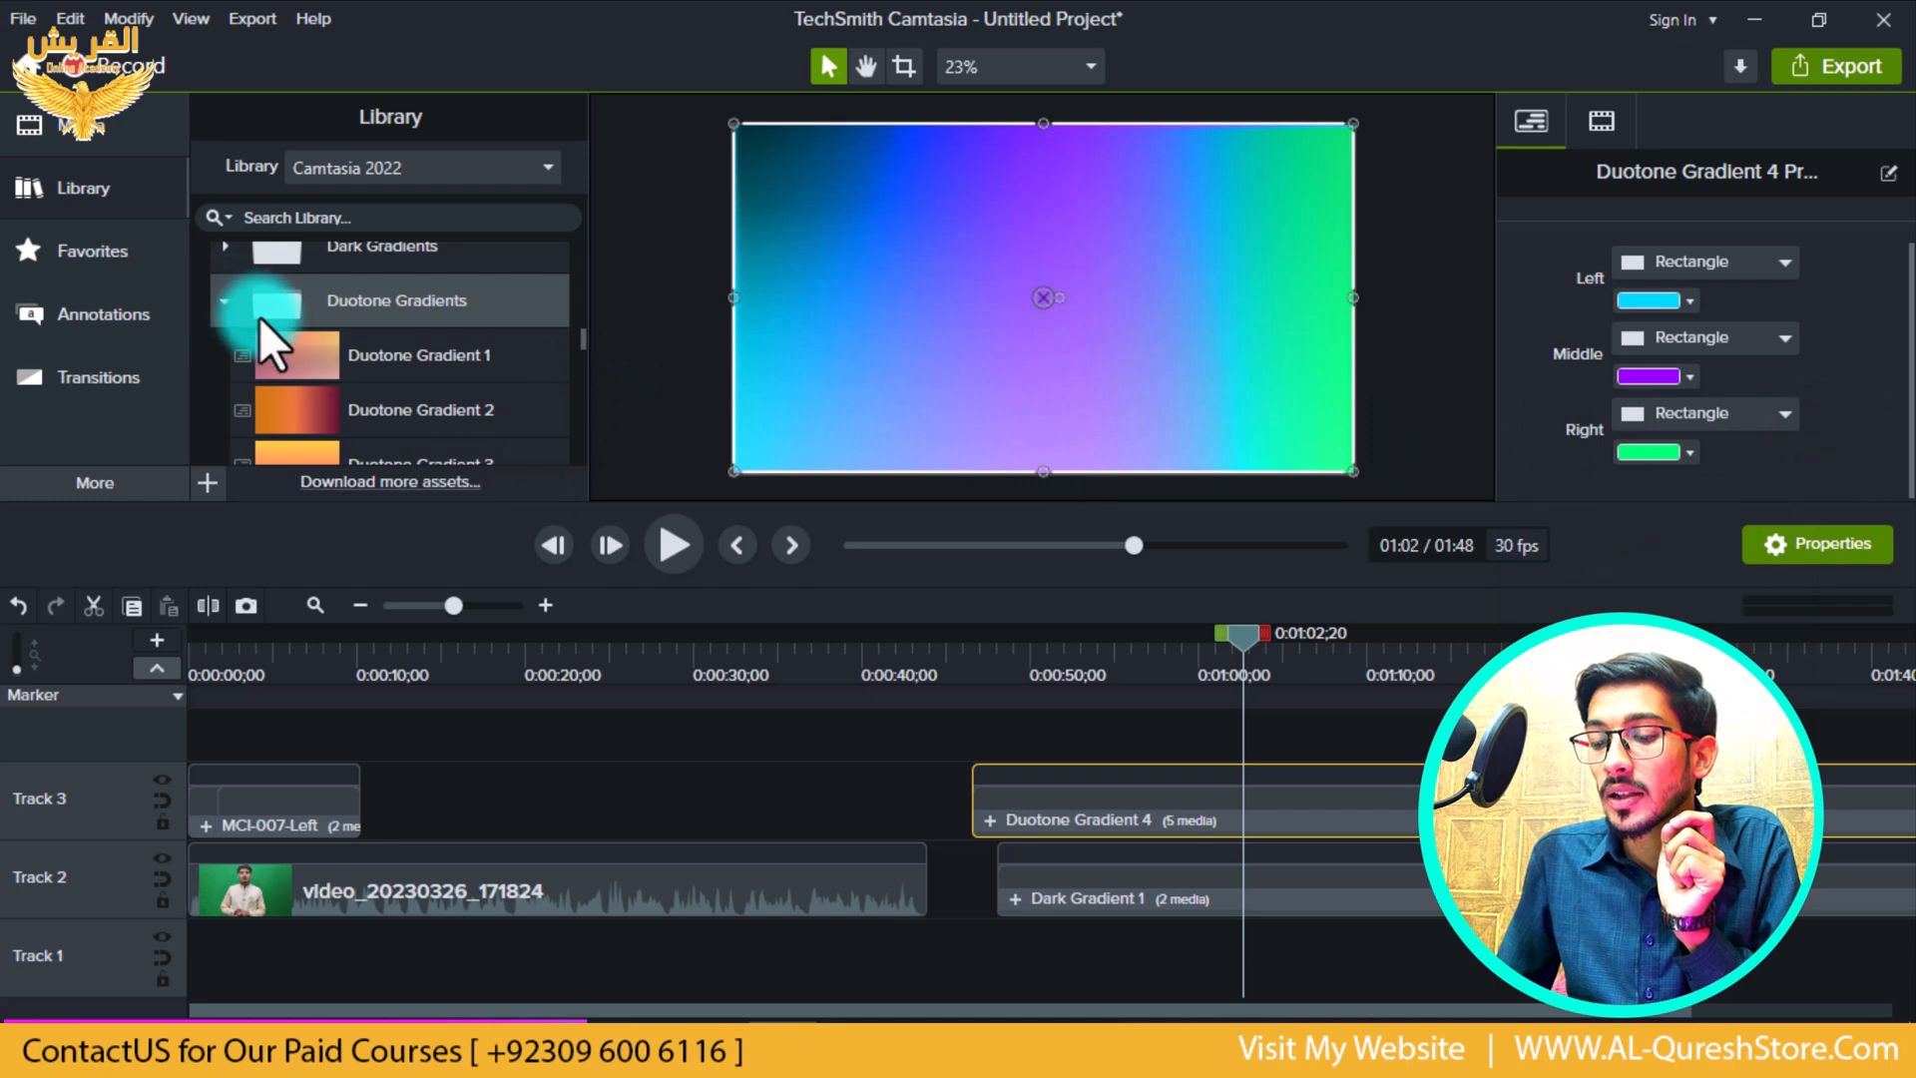
left_click(223, 301)
scroll(254, 363, "down", 2)
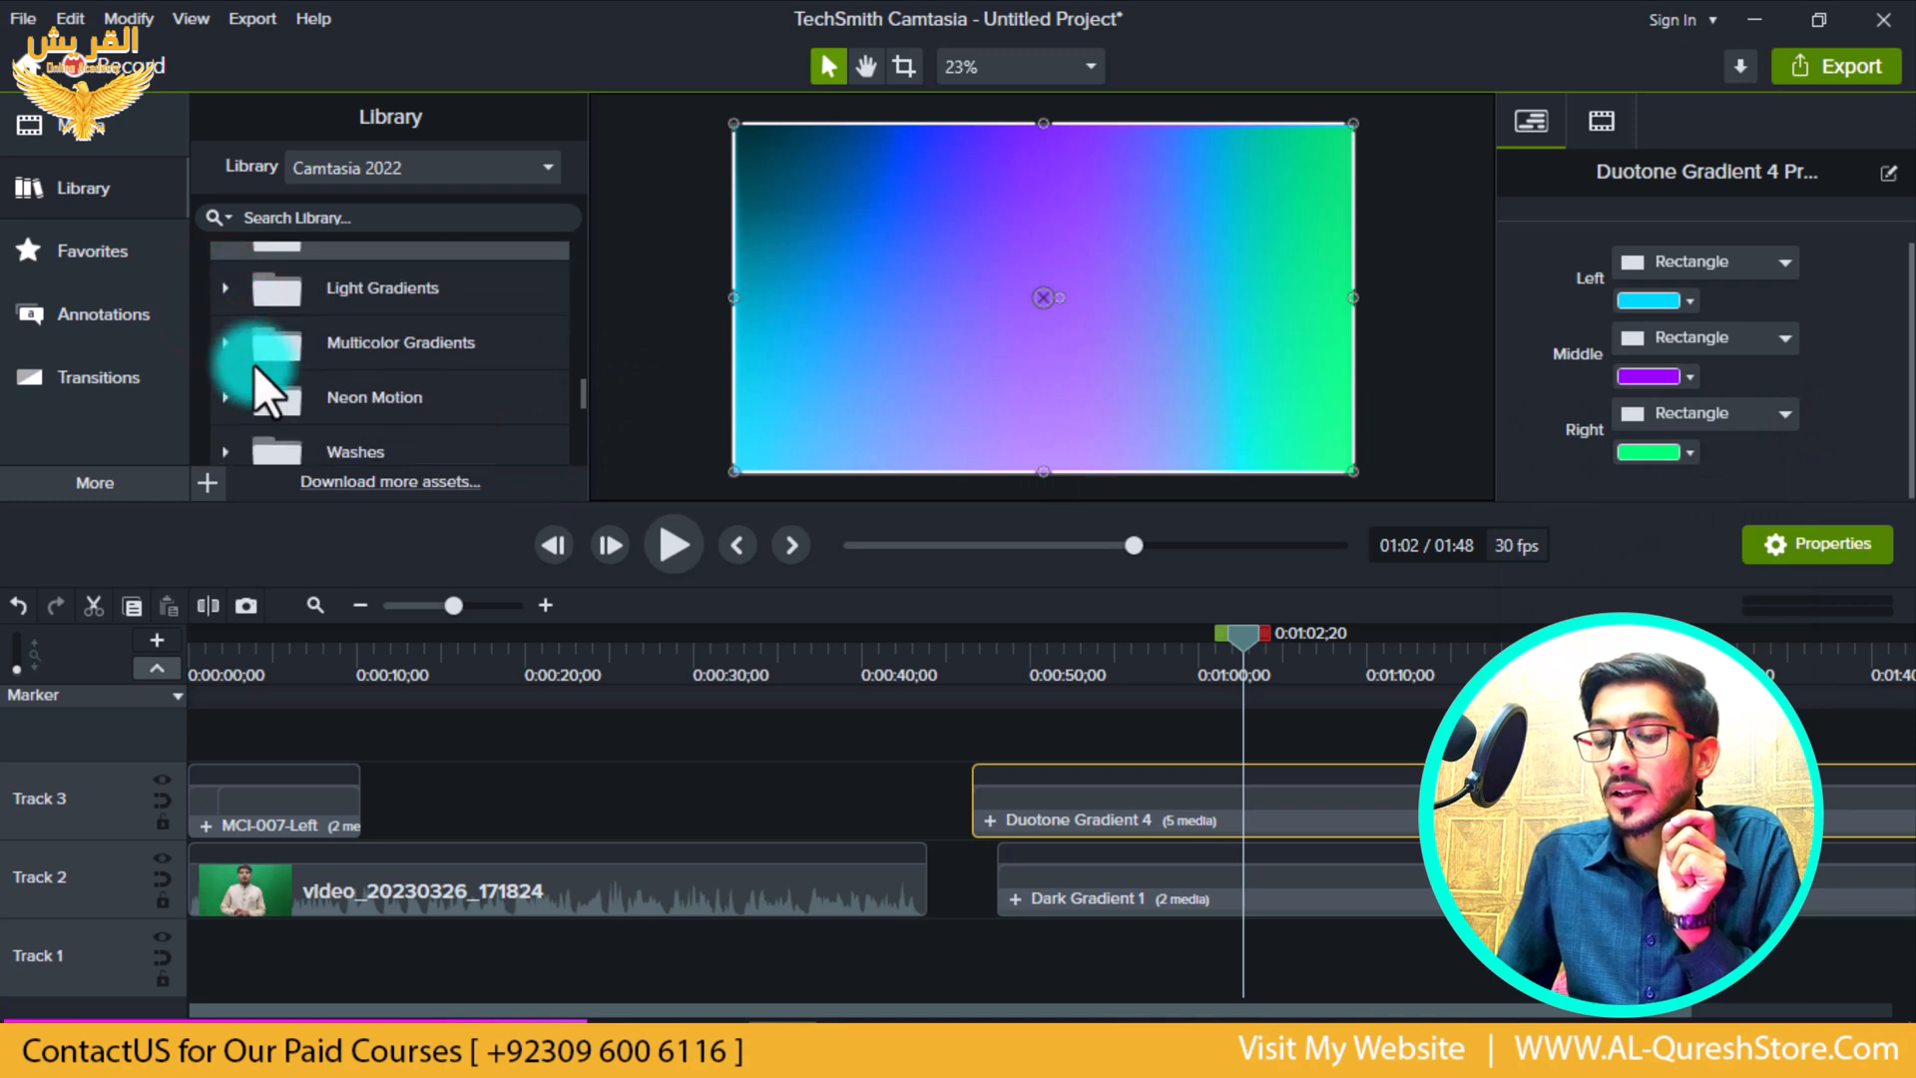
scroll(337, 399, "down", 1)
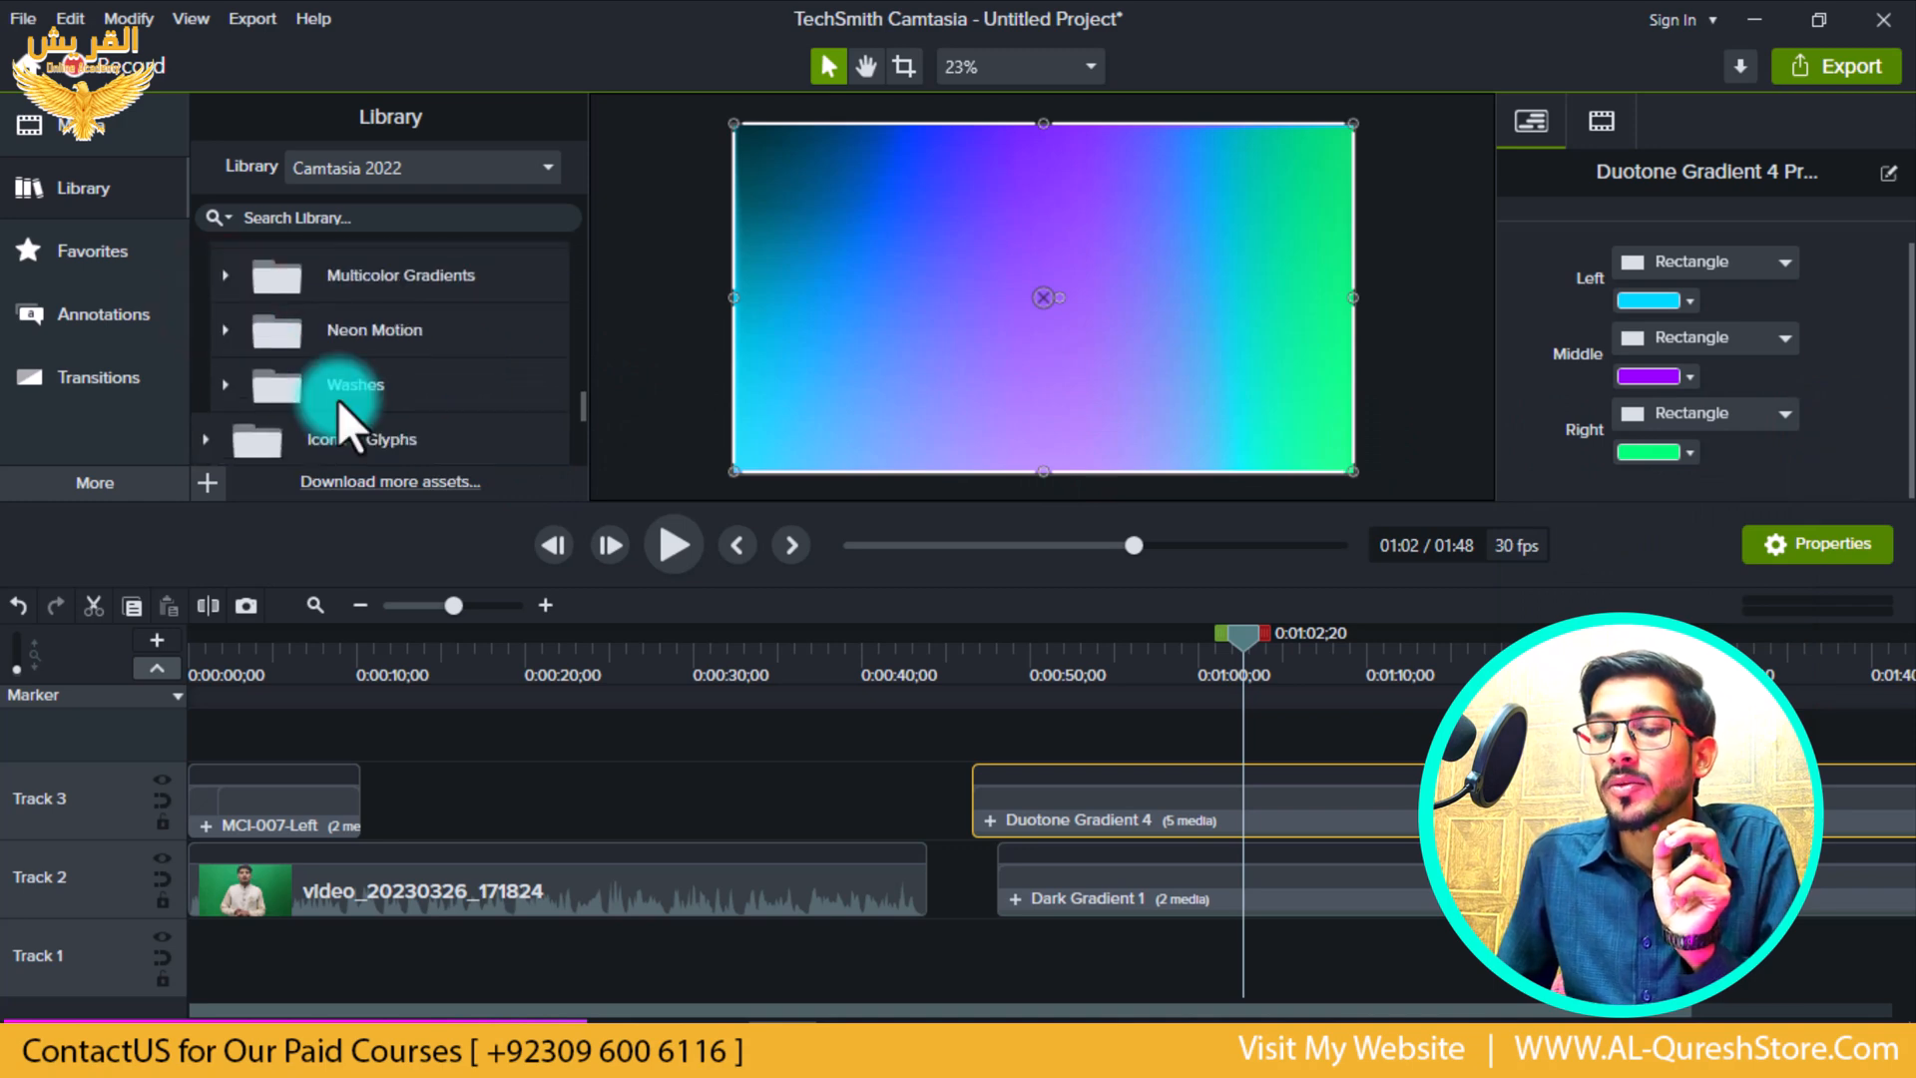
left_click(220, 330)
- Preview the Neon Lights Gray asset and close the preview
scroll(269, 369, "down", 4)
left_click(310, 349)
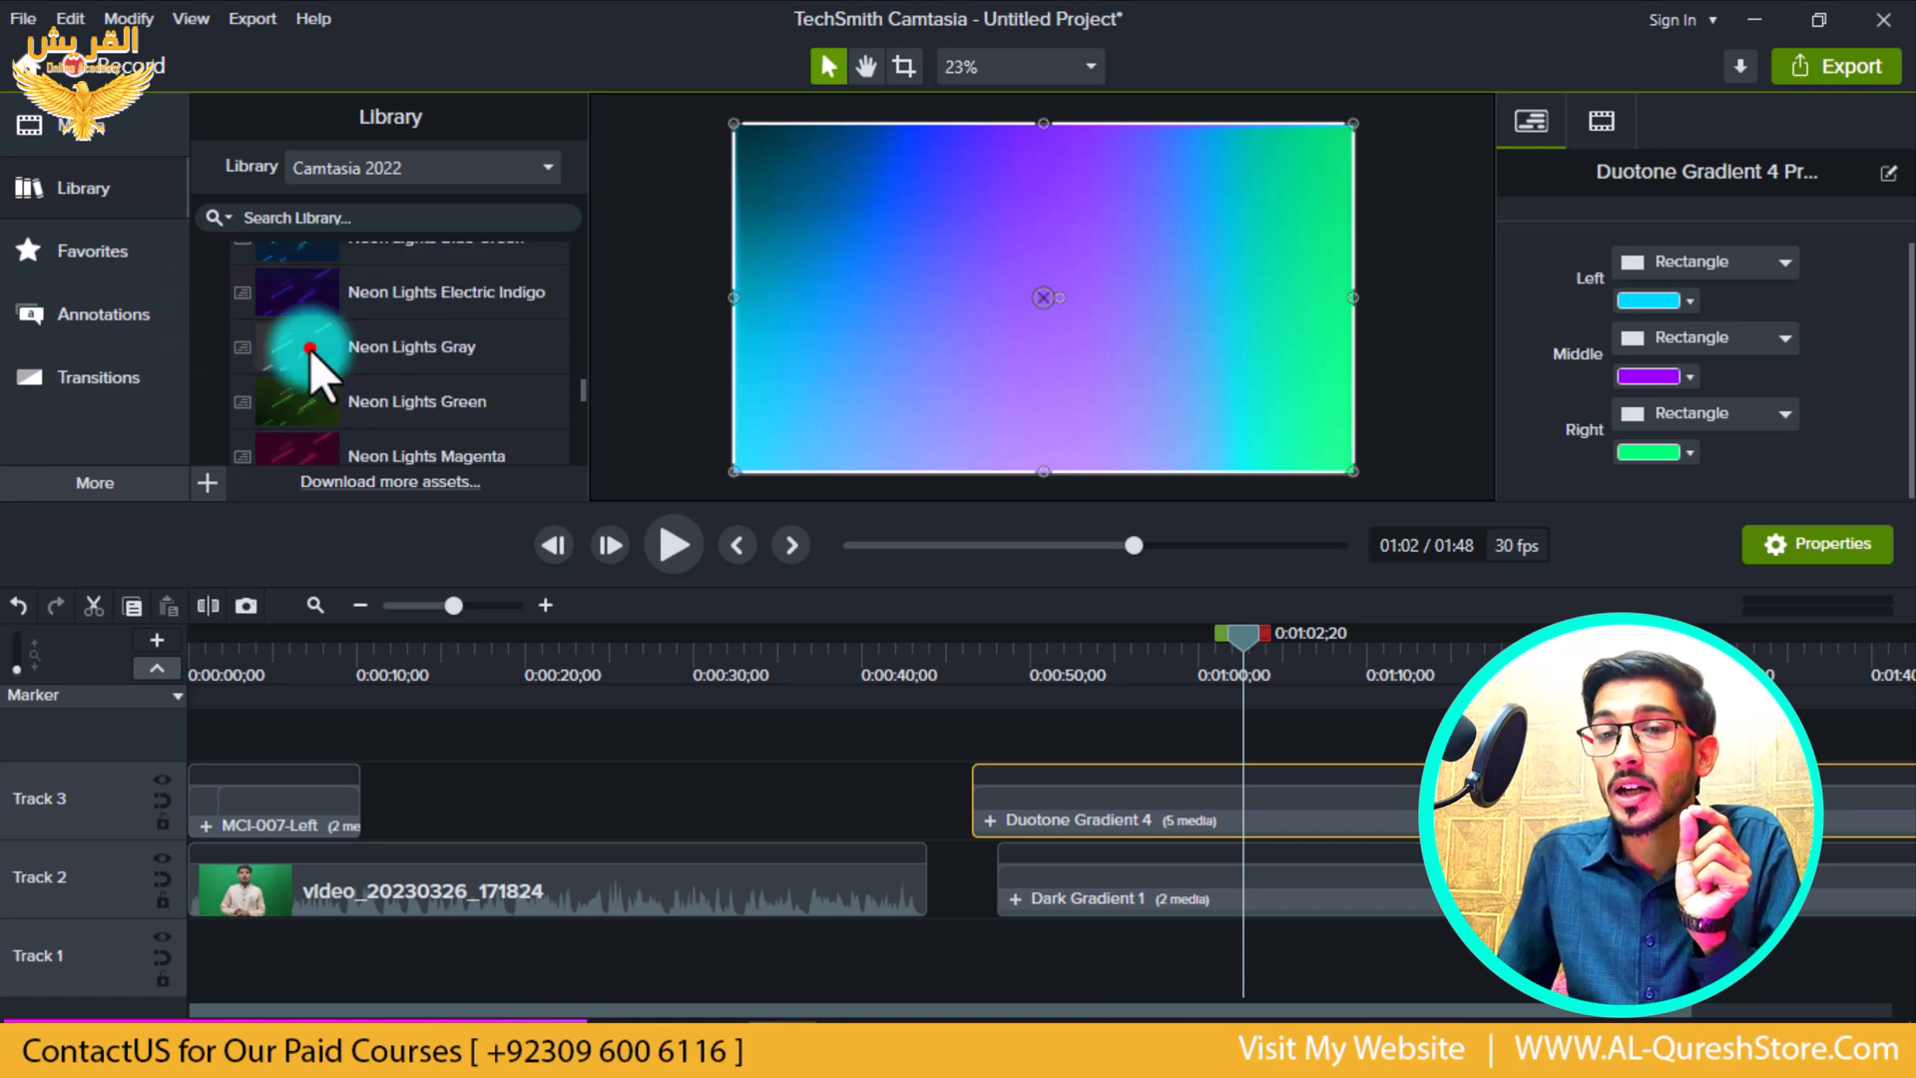
double_click(310, 349)
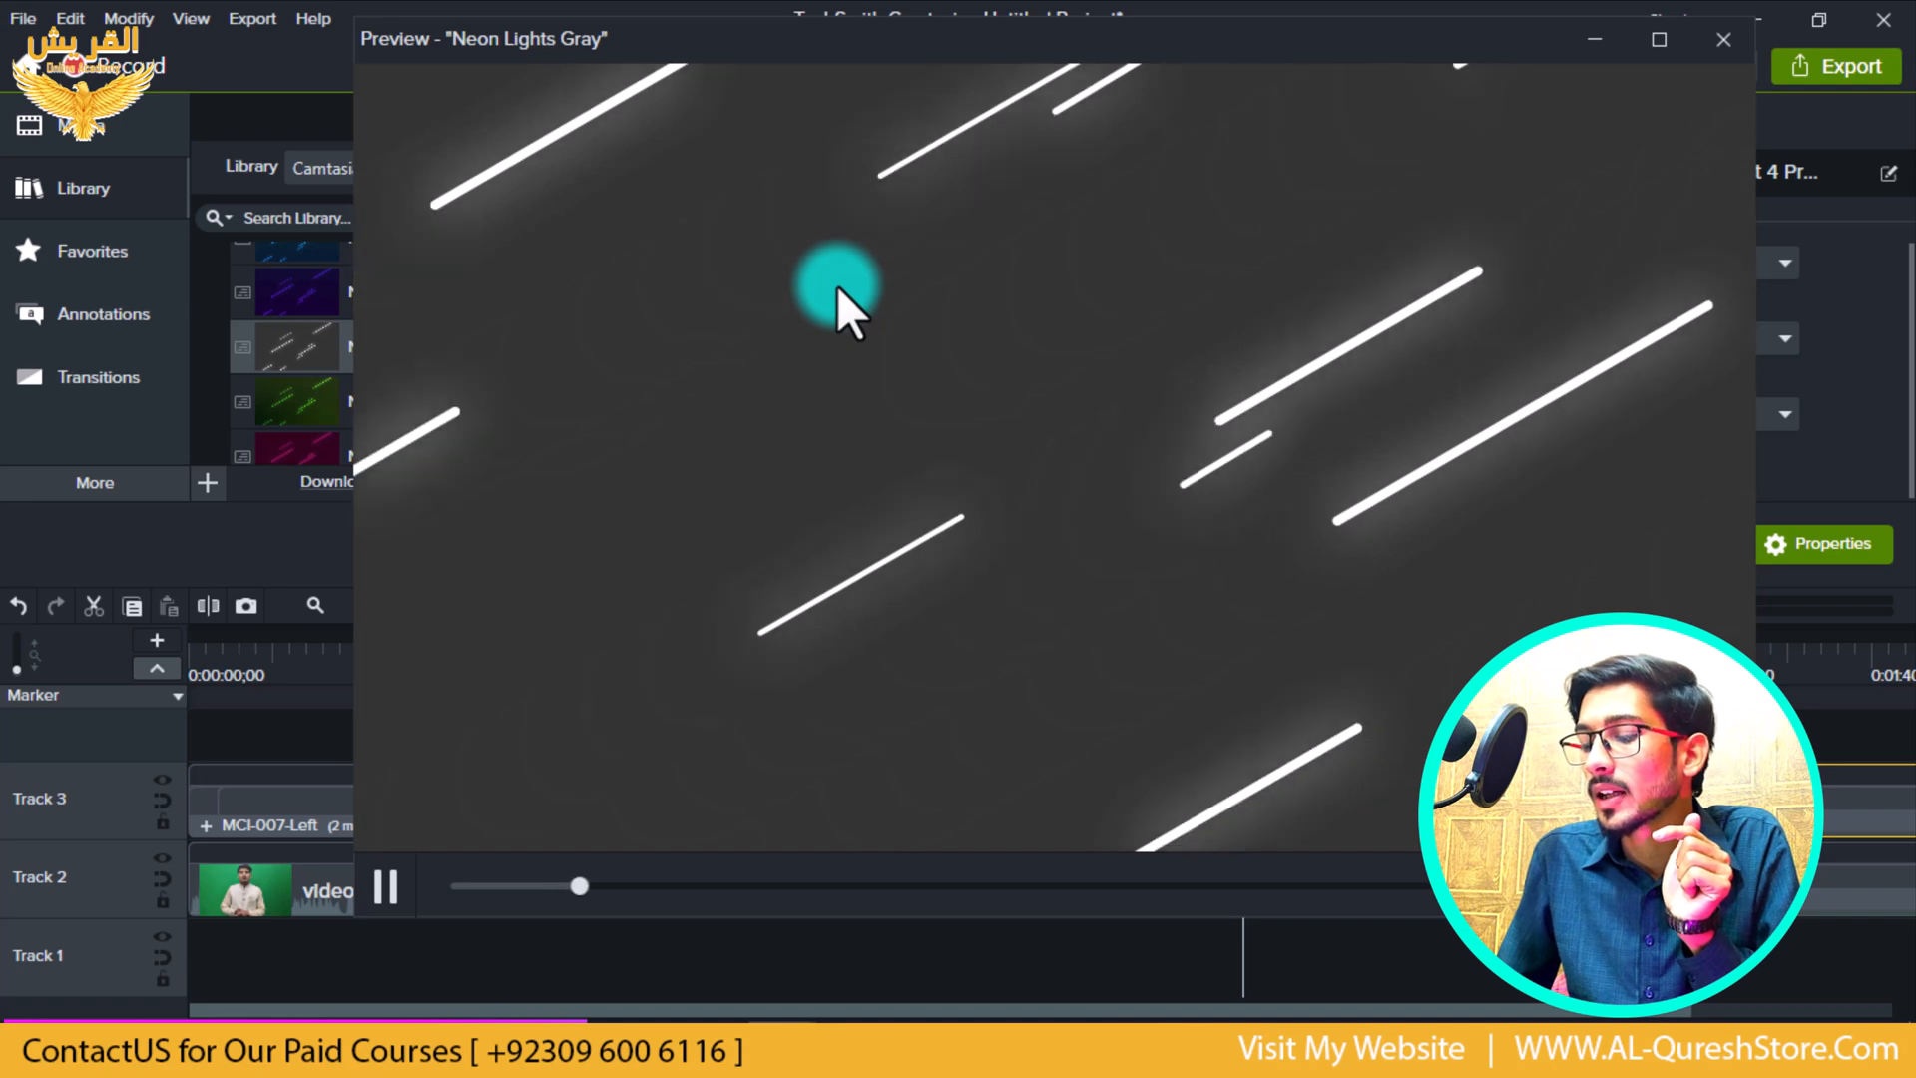
left_click(1723, 39)
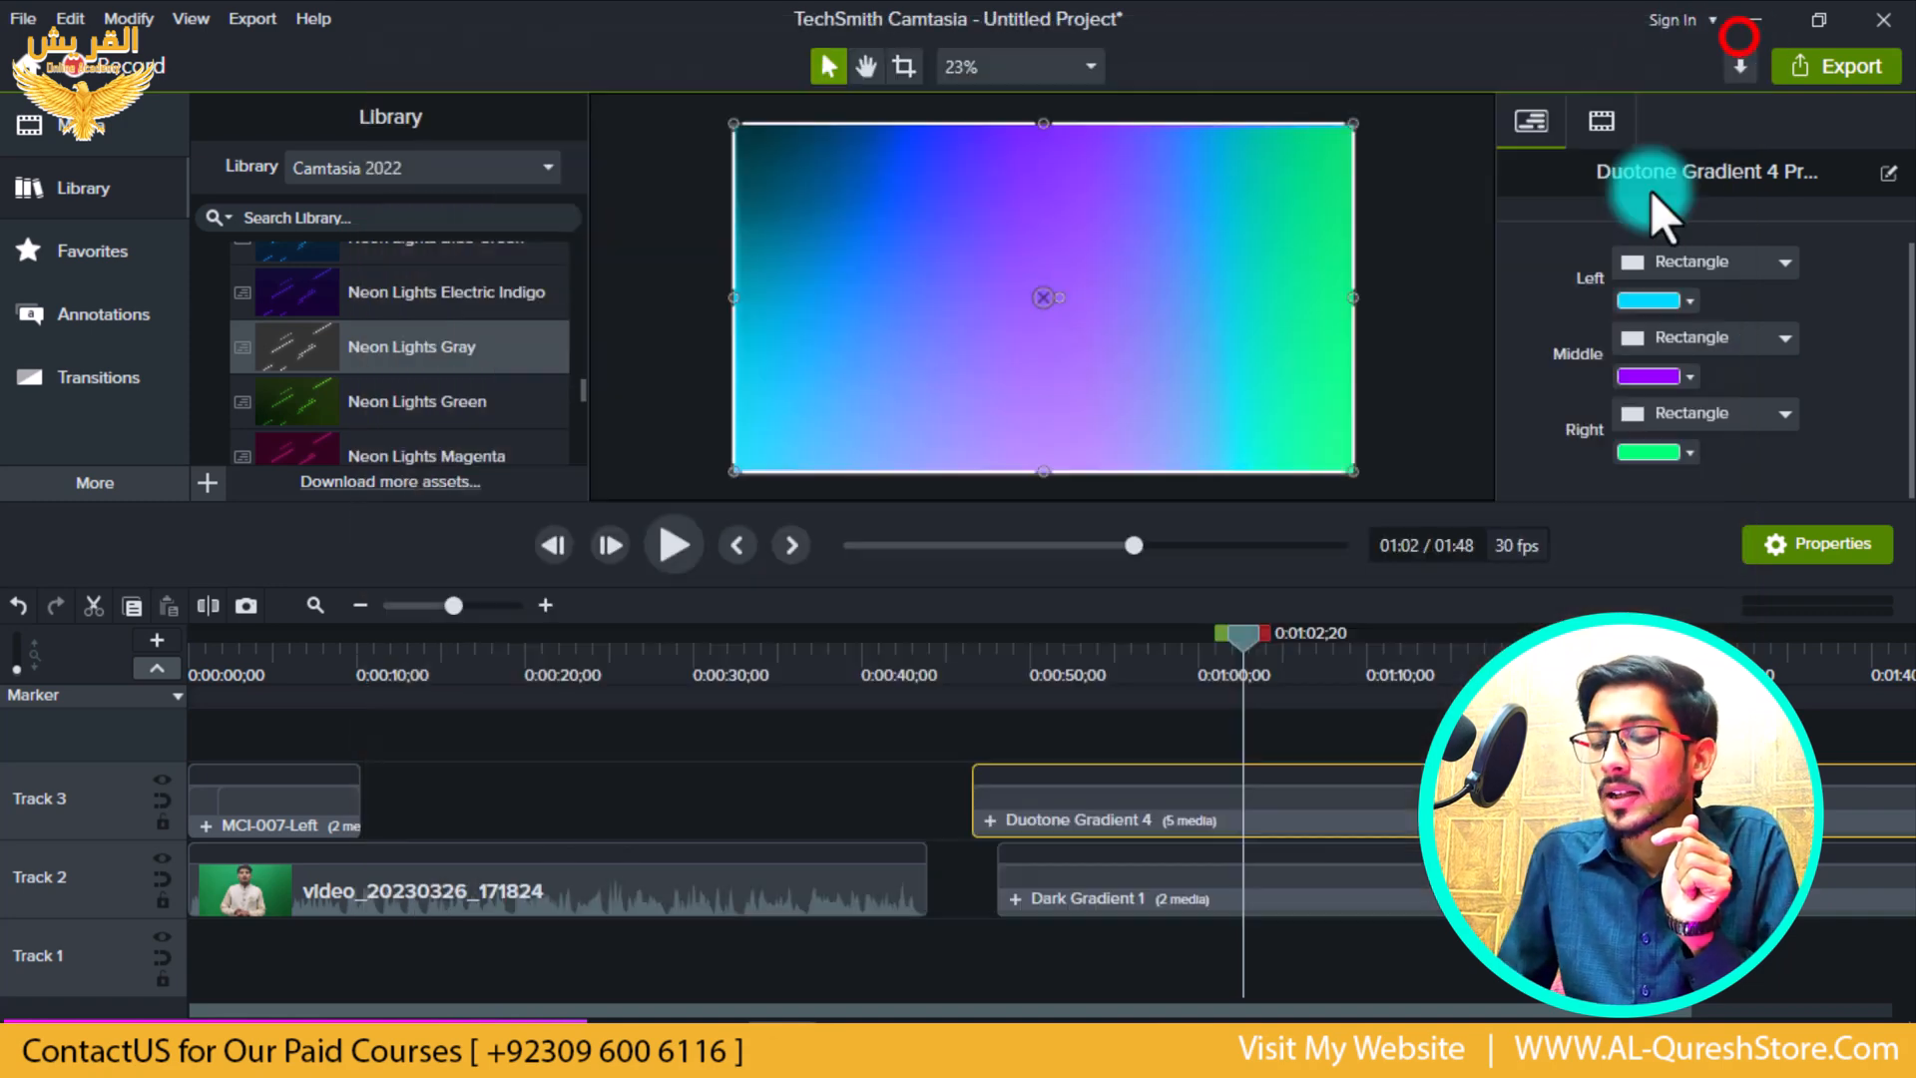
- Delete the Duotone Gradient 4, Dark Gradient 1 and MCI-007-Left clips from the timeline
left_click(1087, 858, "ctrl")
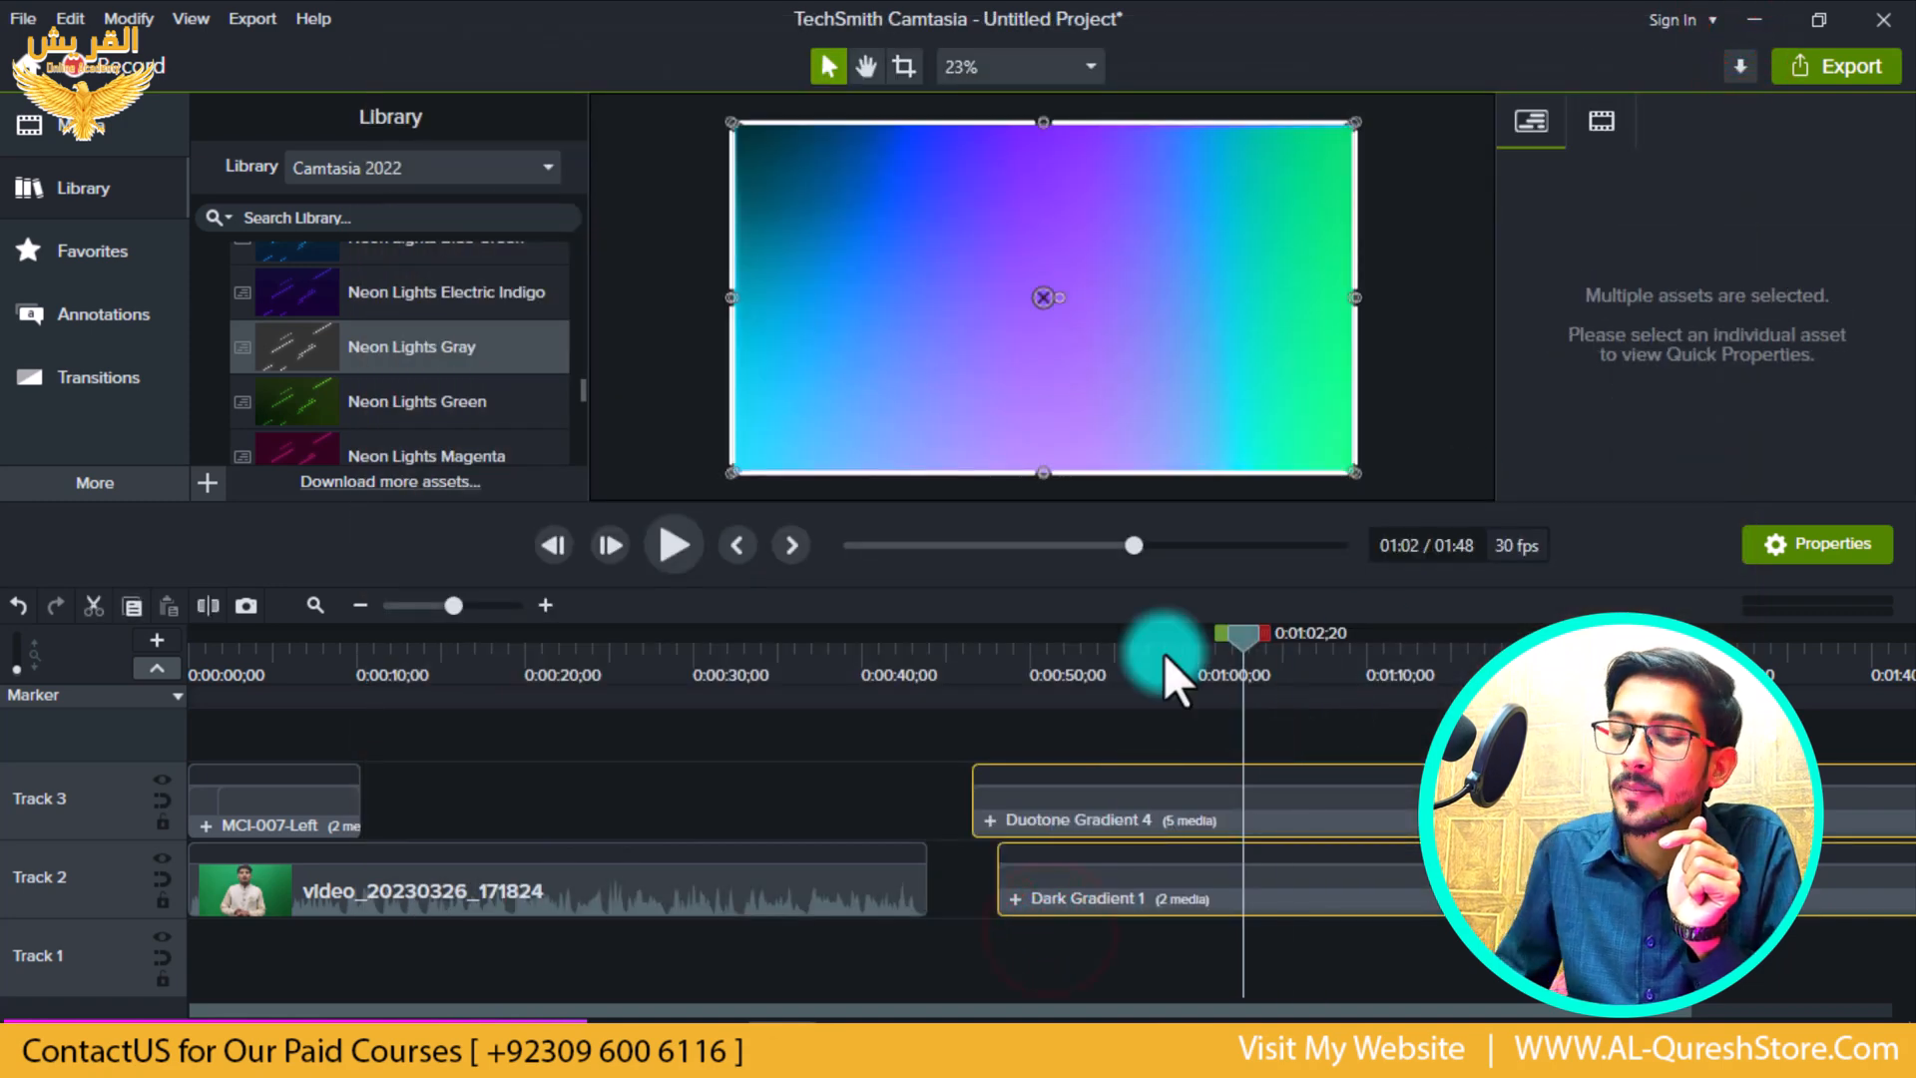
key("Delete")
left_click(341, 791)
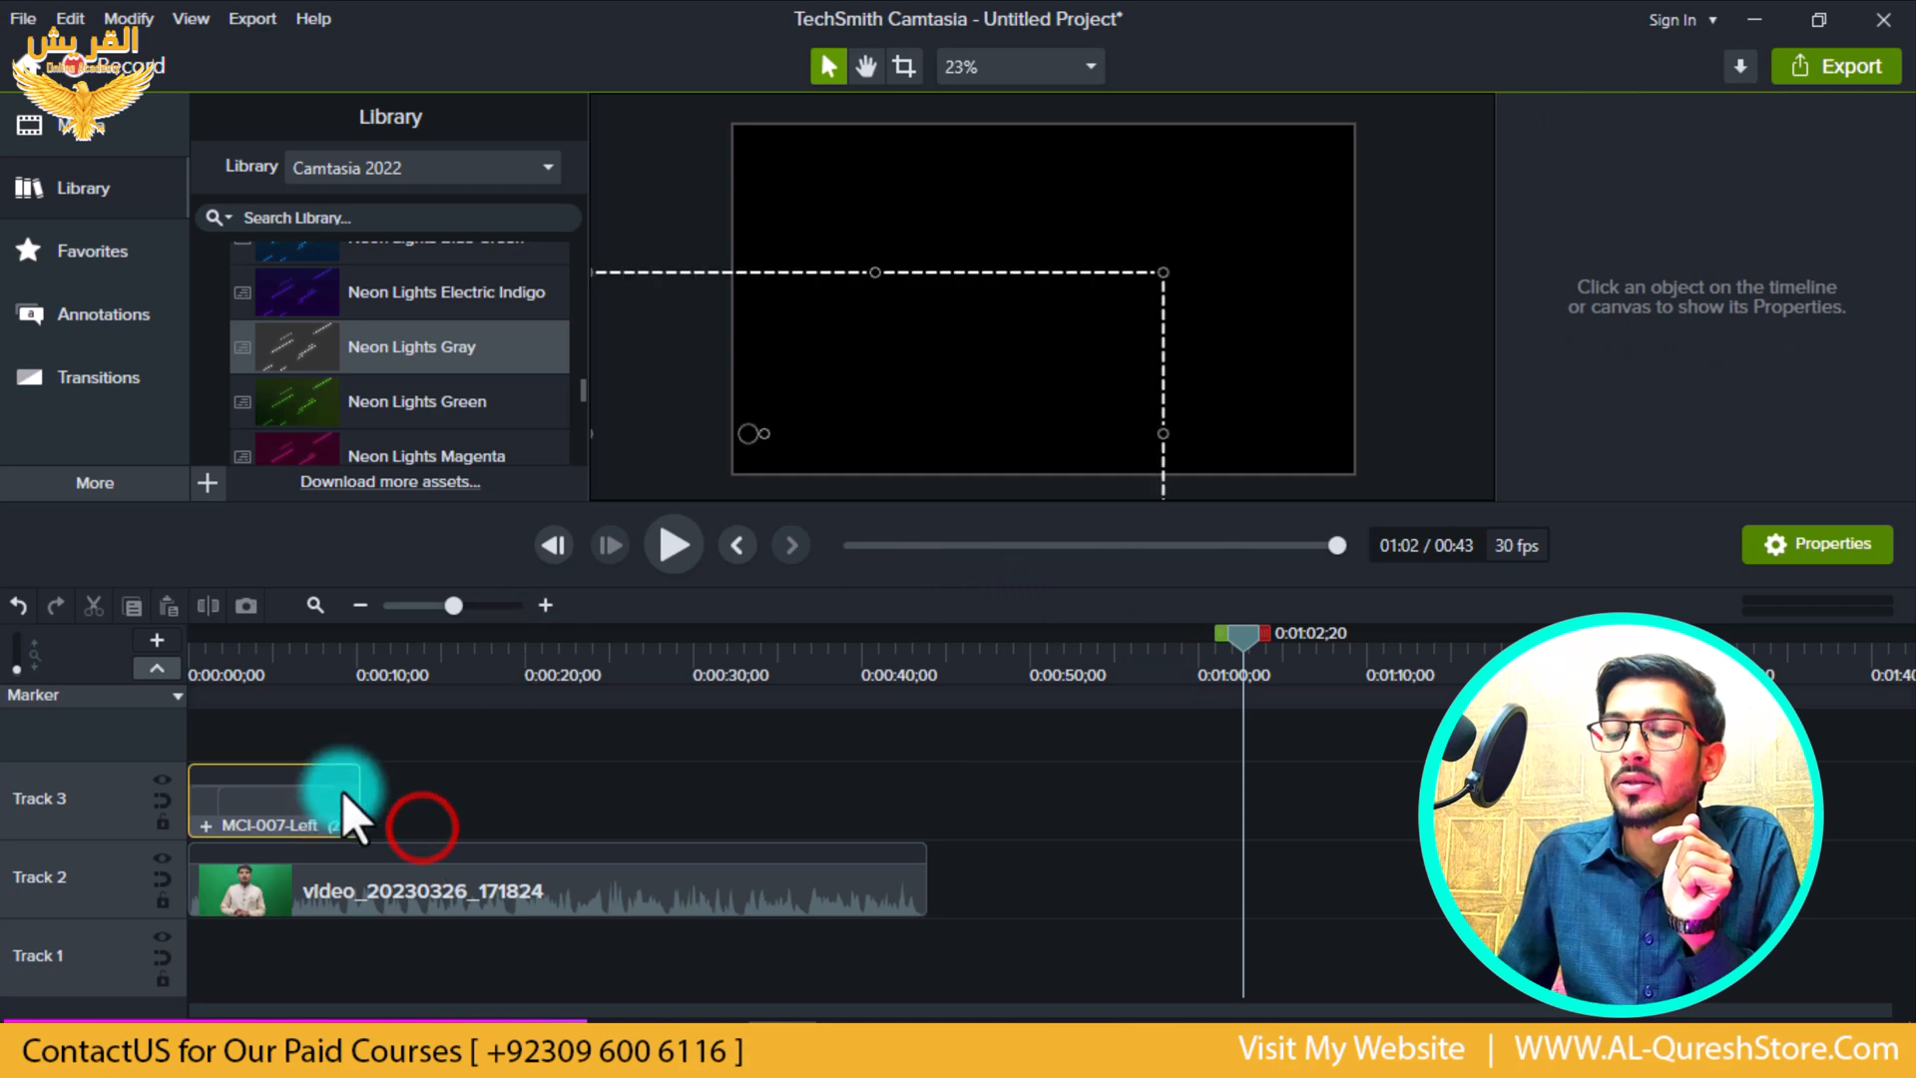
key("Delete")
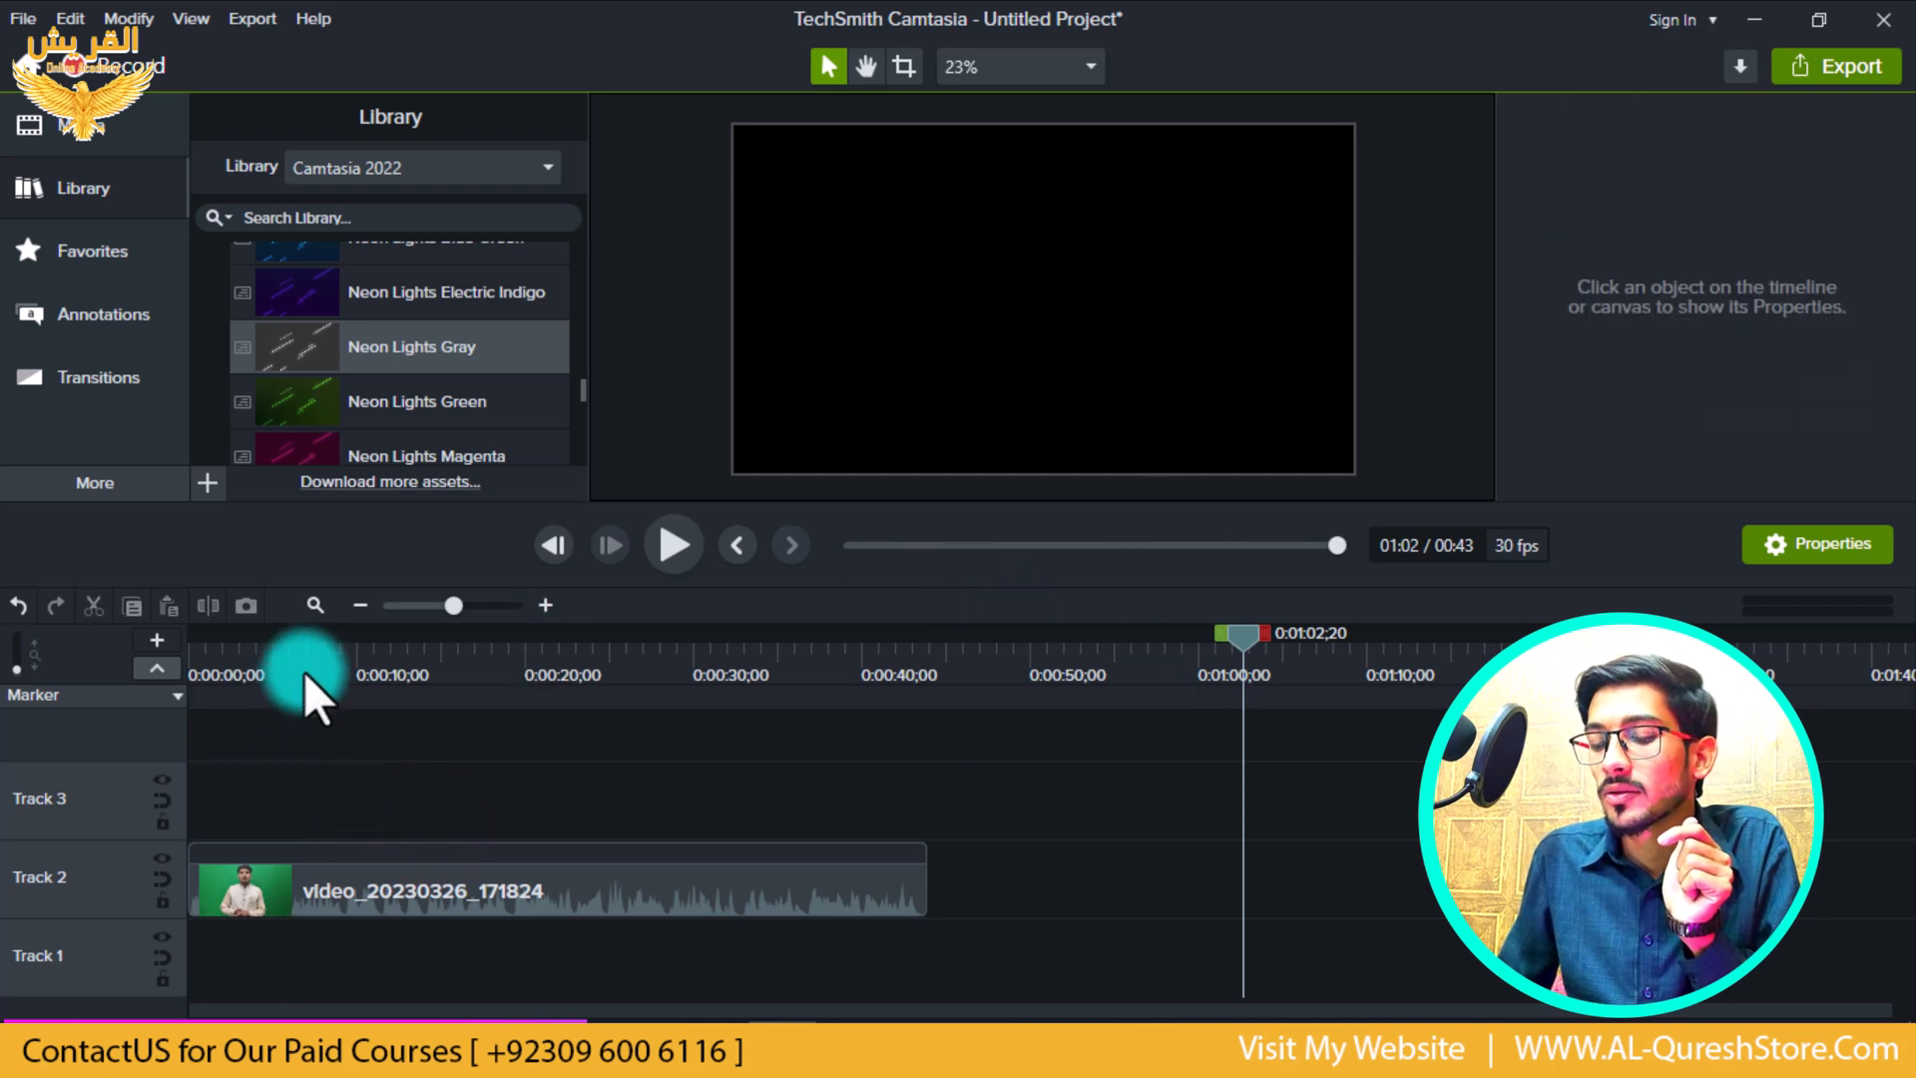
- Return the playhead to the start and apply the Remove a Color visual effect to the video clip on Track 2
left_click_drag(303, 673, 183, 680)
left_click(89, 482)
left_click(297, 788)
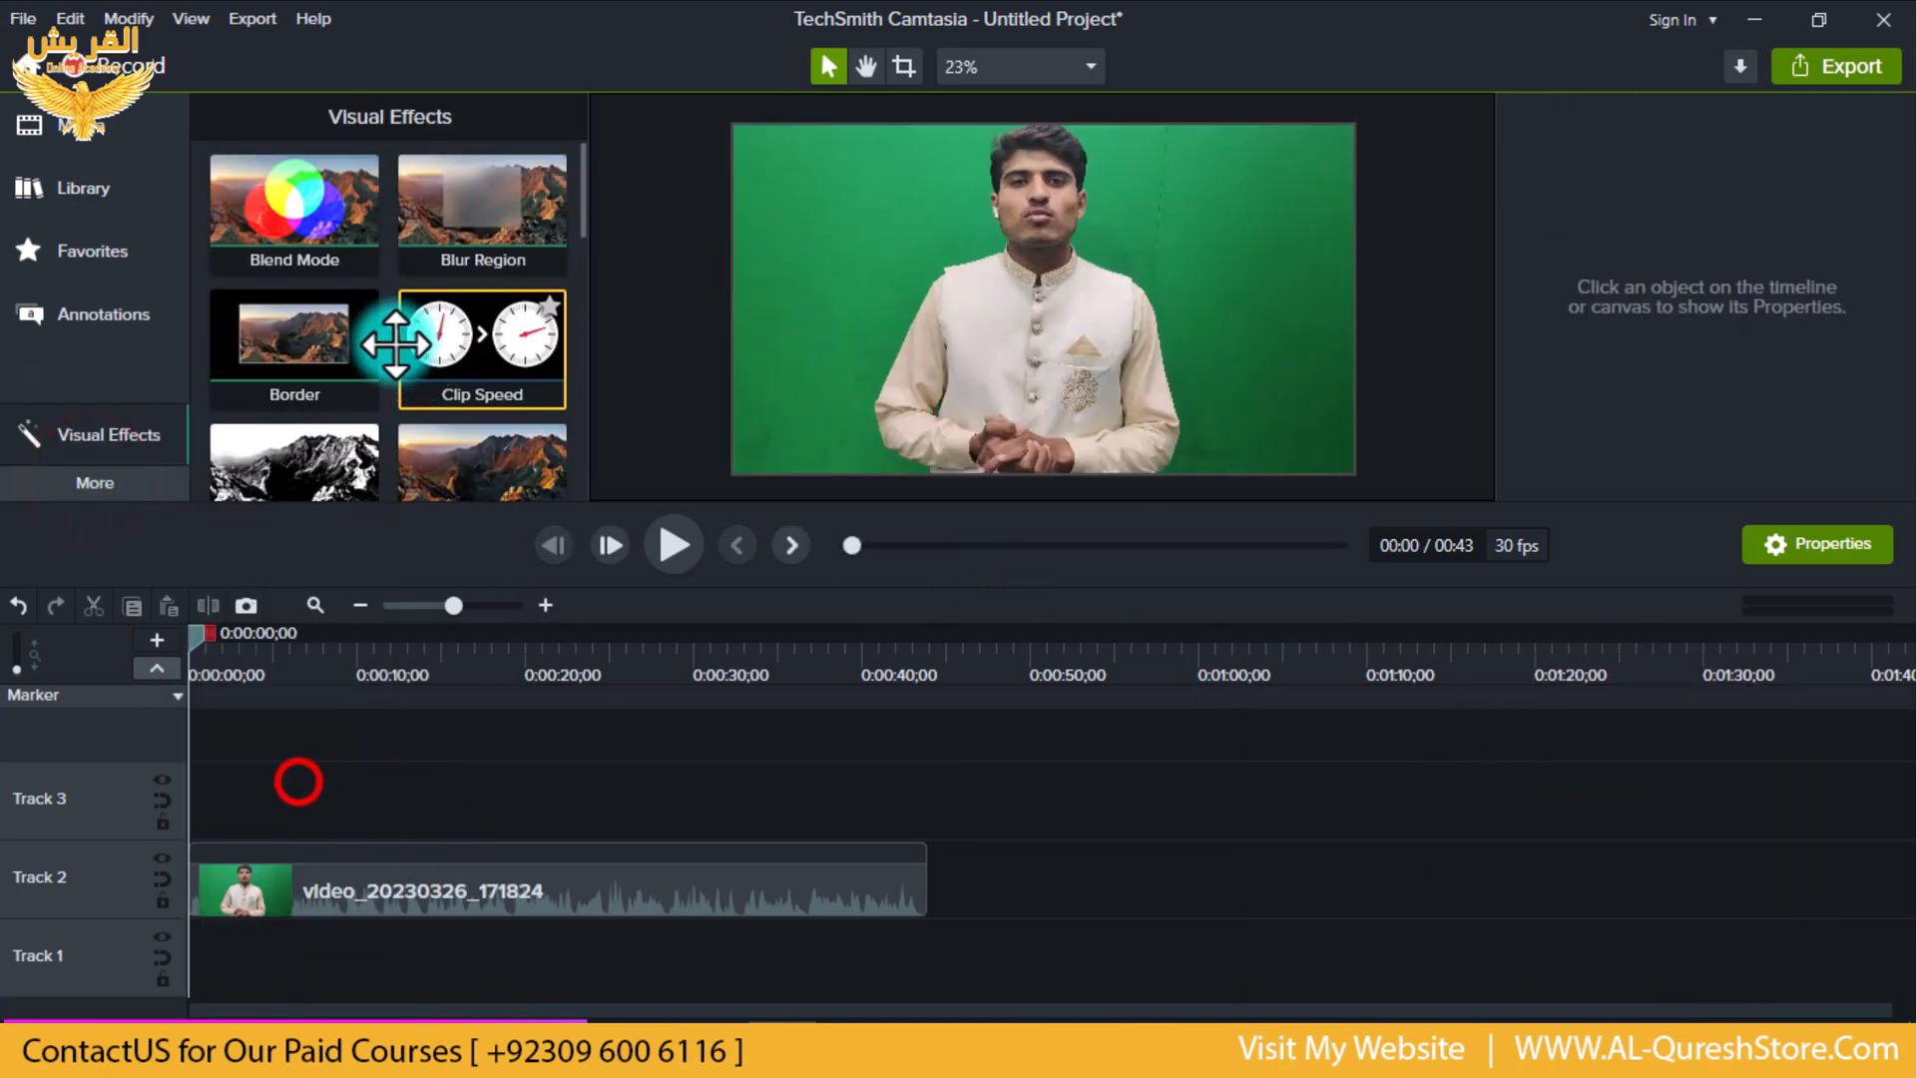
scroll(393, 342, "down", 5)
left_click_drag(278, 411, 559, 906)
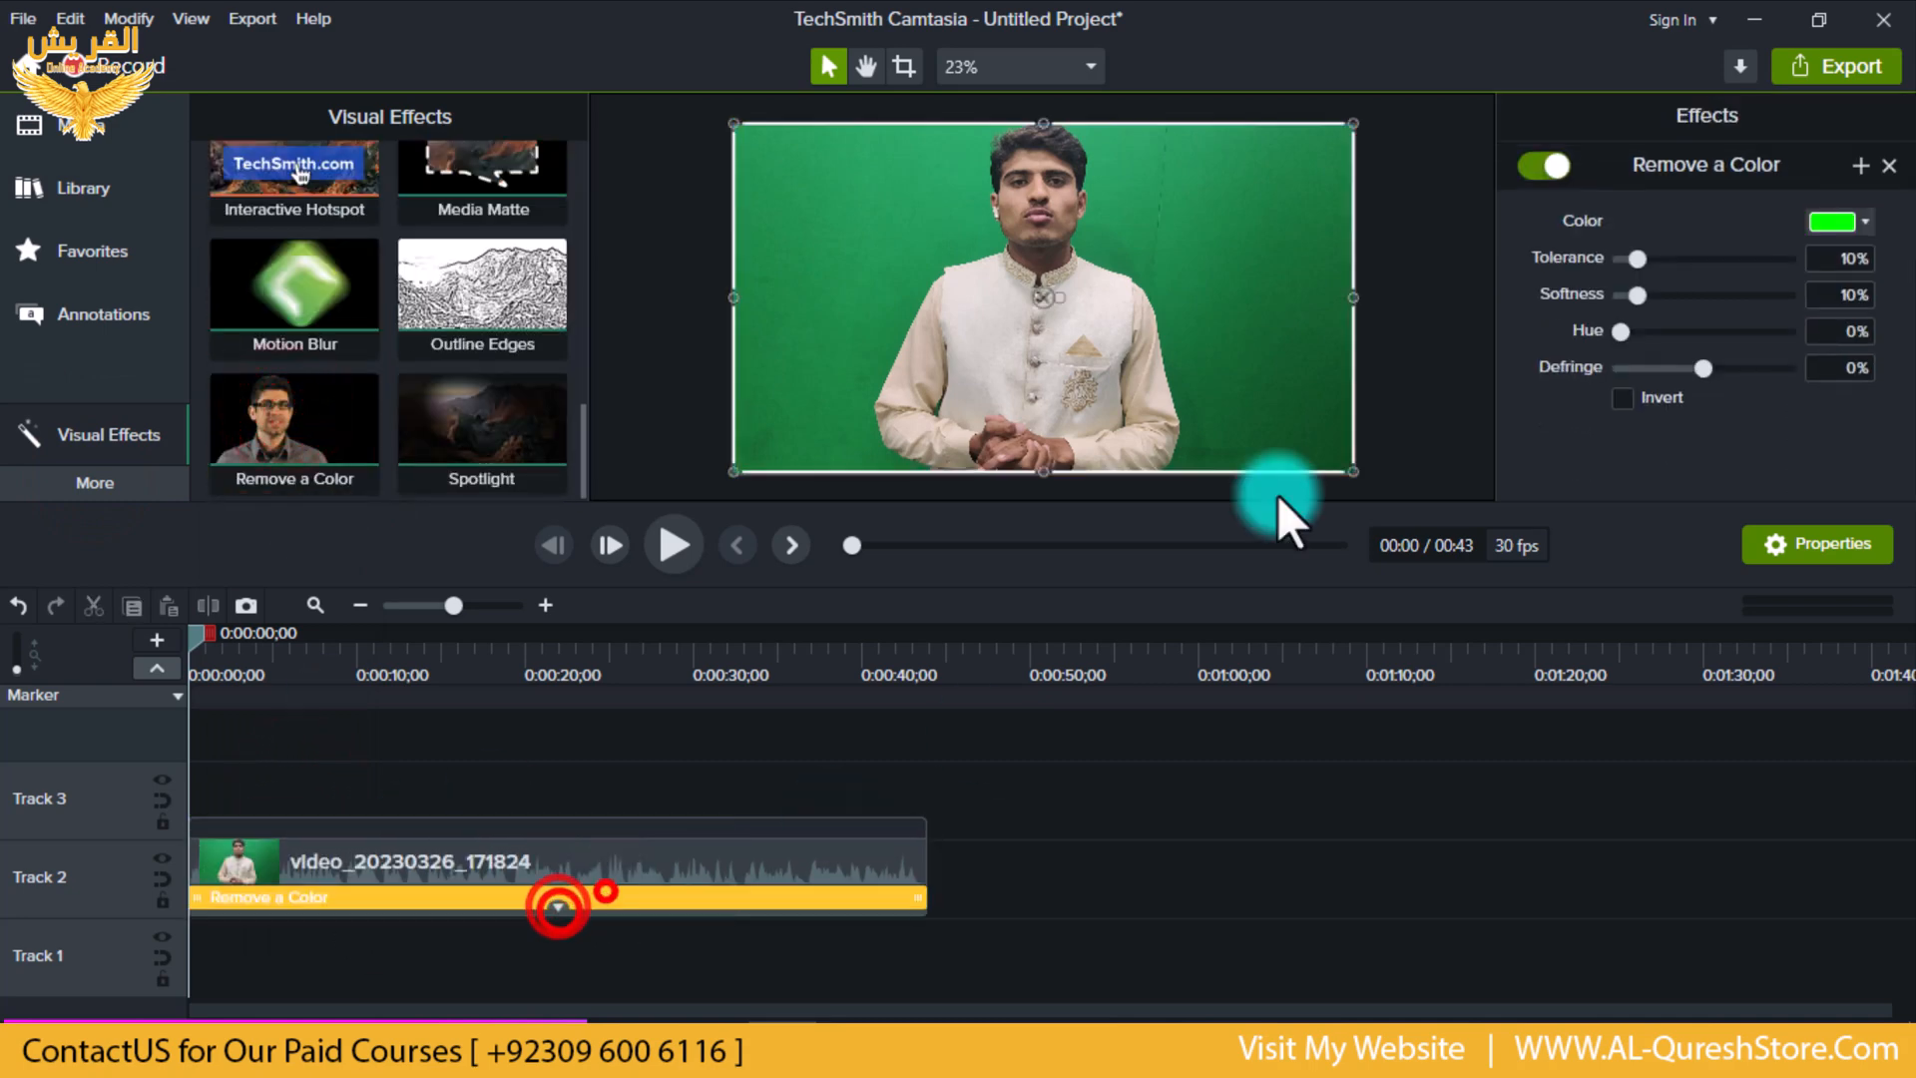
- Sample the clip's green backdrop as the colour to remove and slightly raise the effect's tolerance
left_click(1862, 222)
left_click(1864, 289)
left_click(1309, 214)
left_click_drag(1637, 260, 1652, 266)
left_click(314, 686)
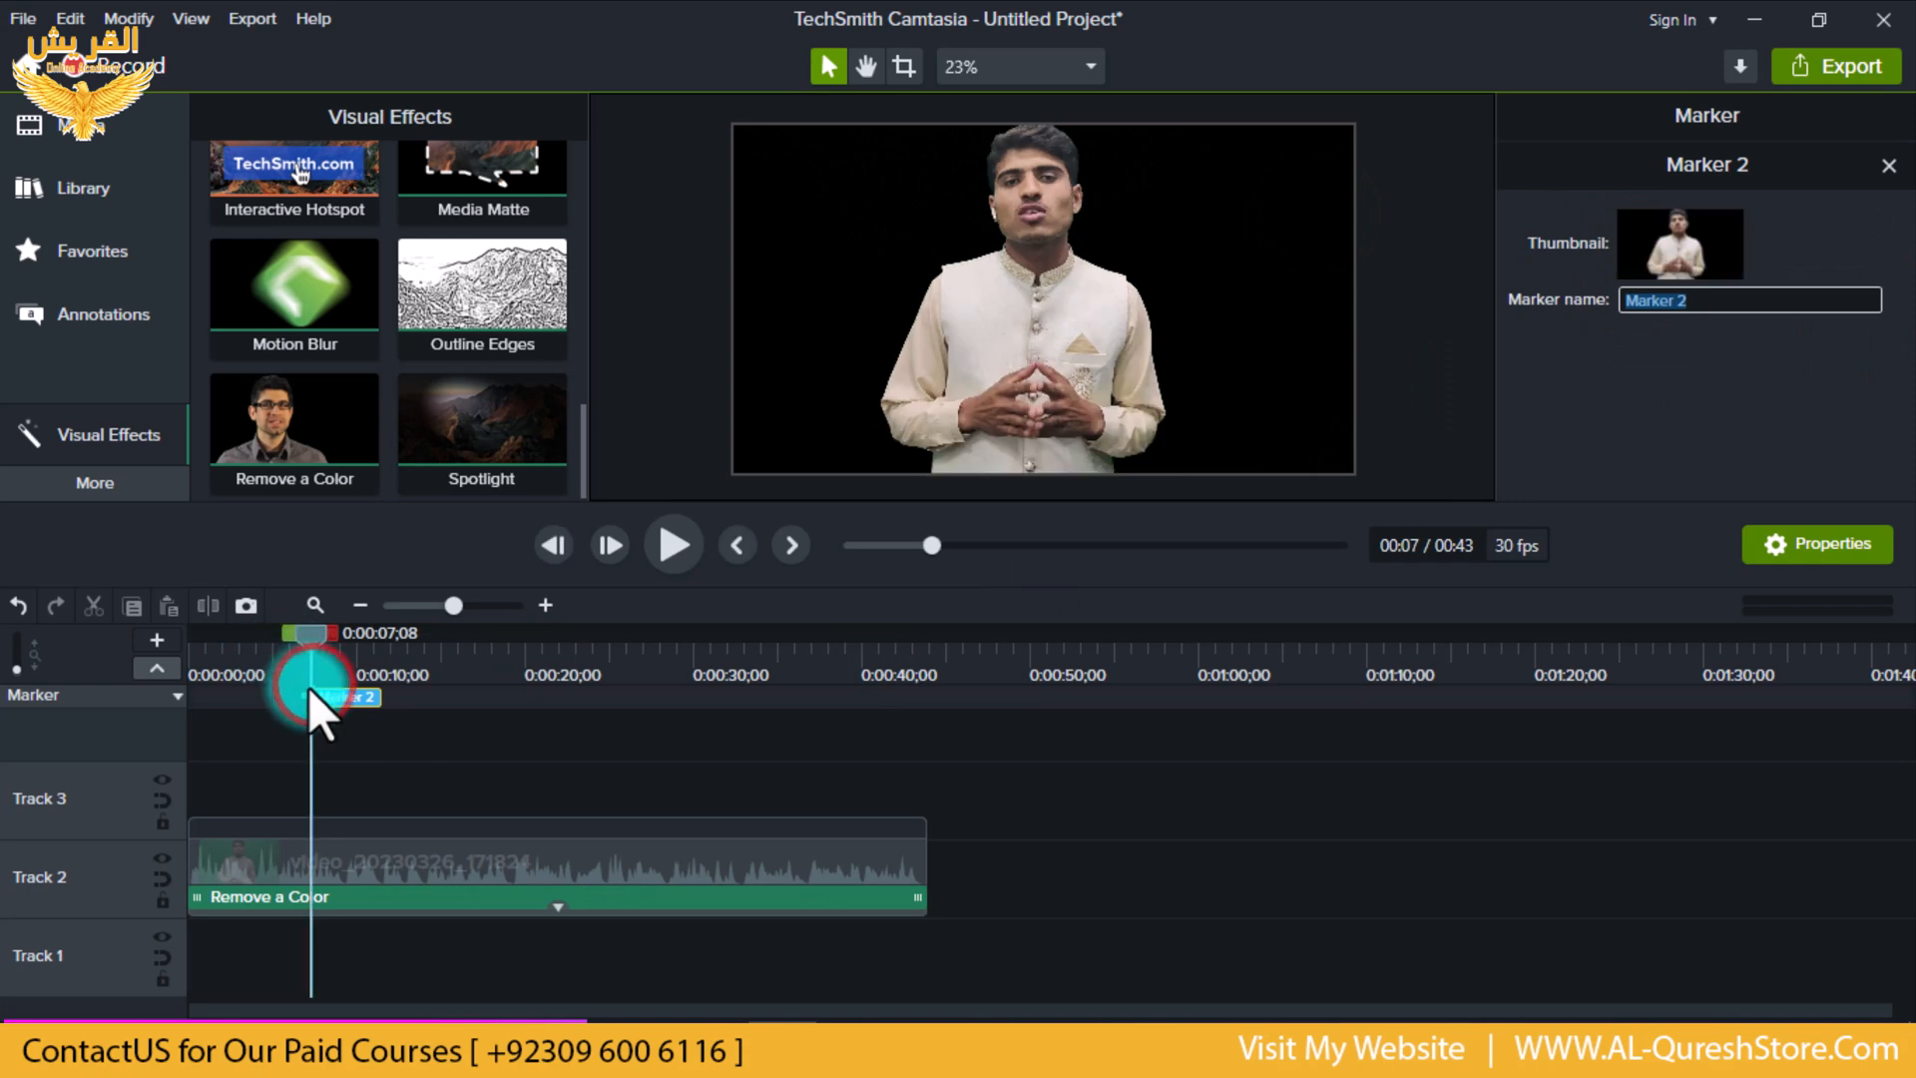
key("ctrl+z")
- Place the Neon Lights Green library asset at the start of Track 1, beneath the video clip
left_click(76, 207)
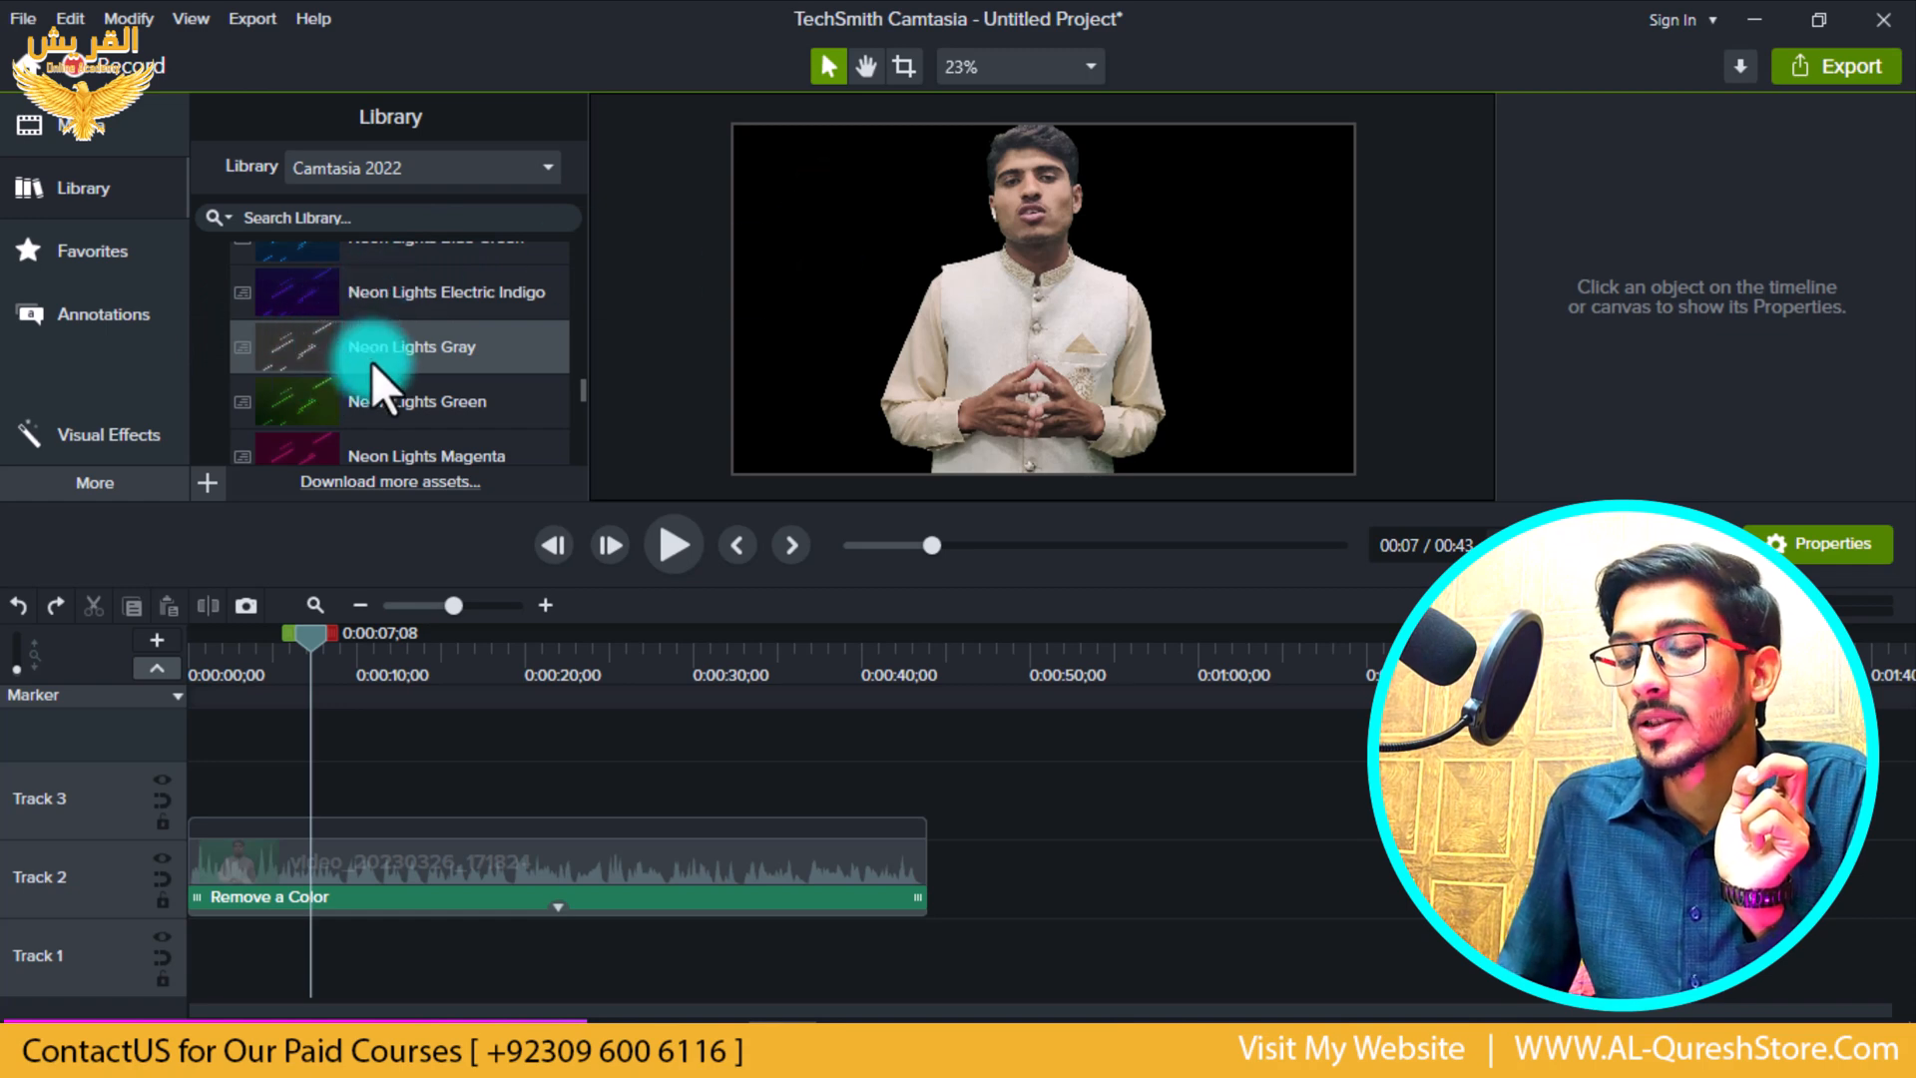
scroll(399, 357, "down", 1)
left_click_drag(288, 343, 150, 952)
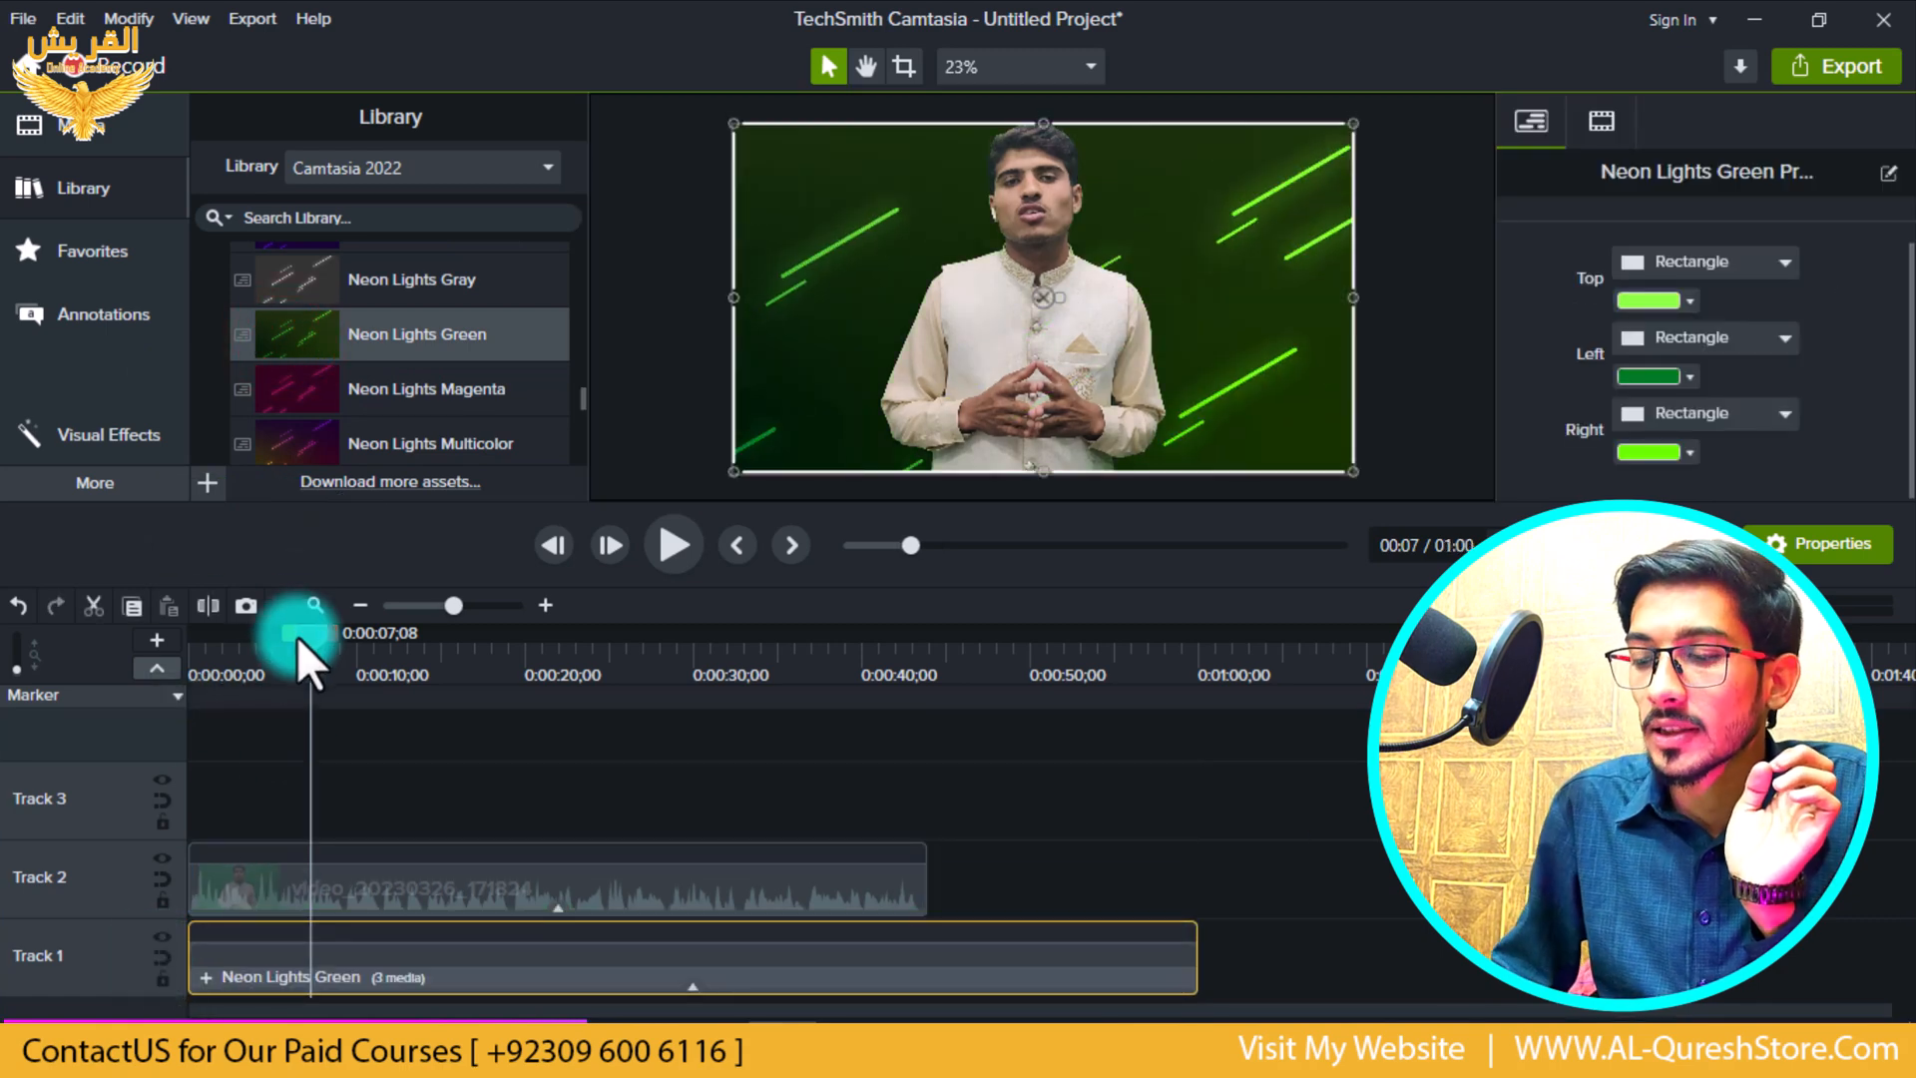
- Play the video over the neon background from the start, then look through the remaining Neon Motion assets
left_click_drag(298, 638, 134, 668)
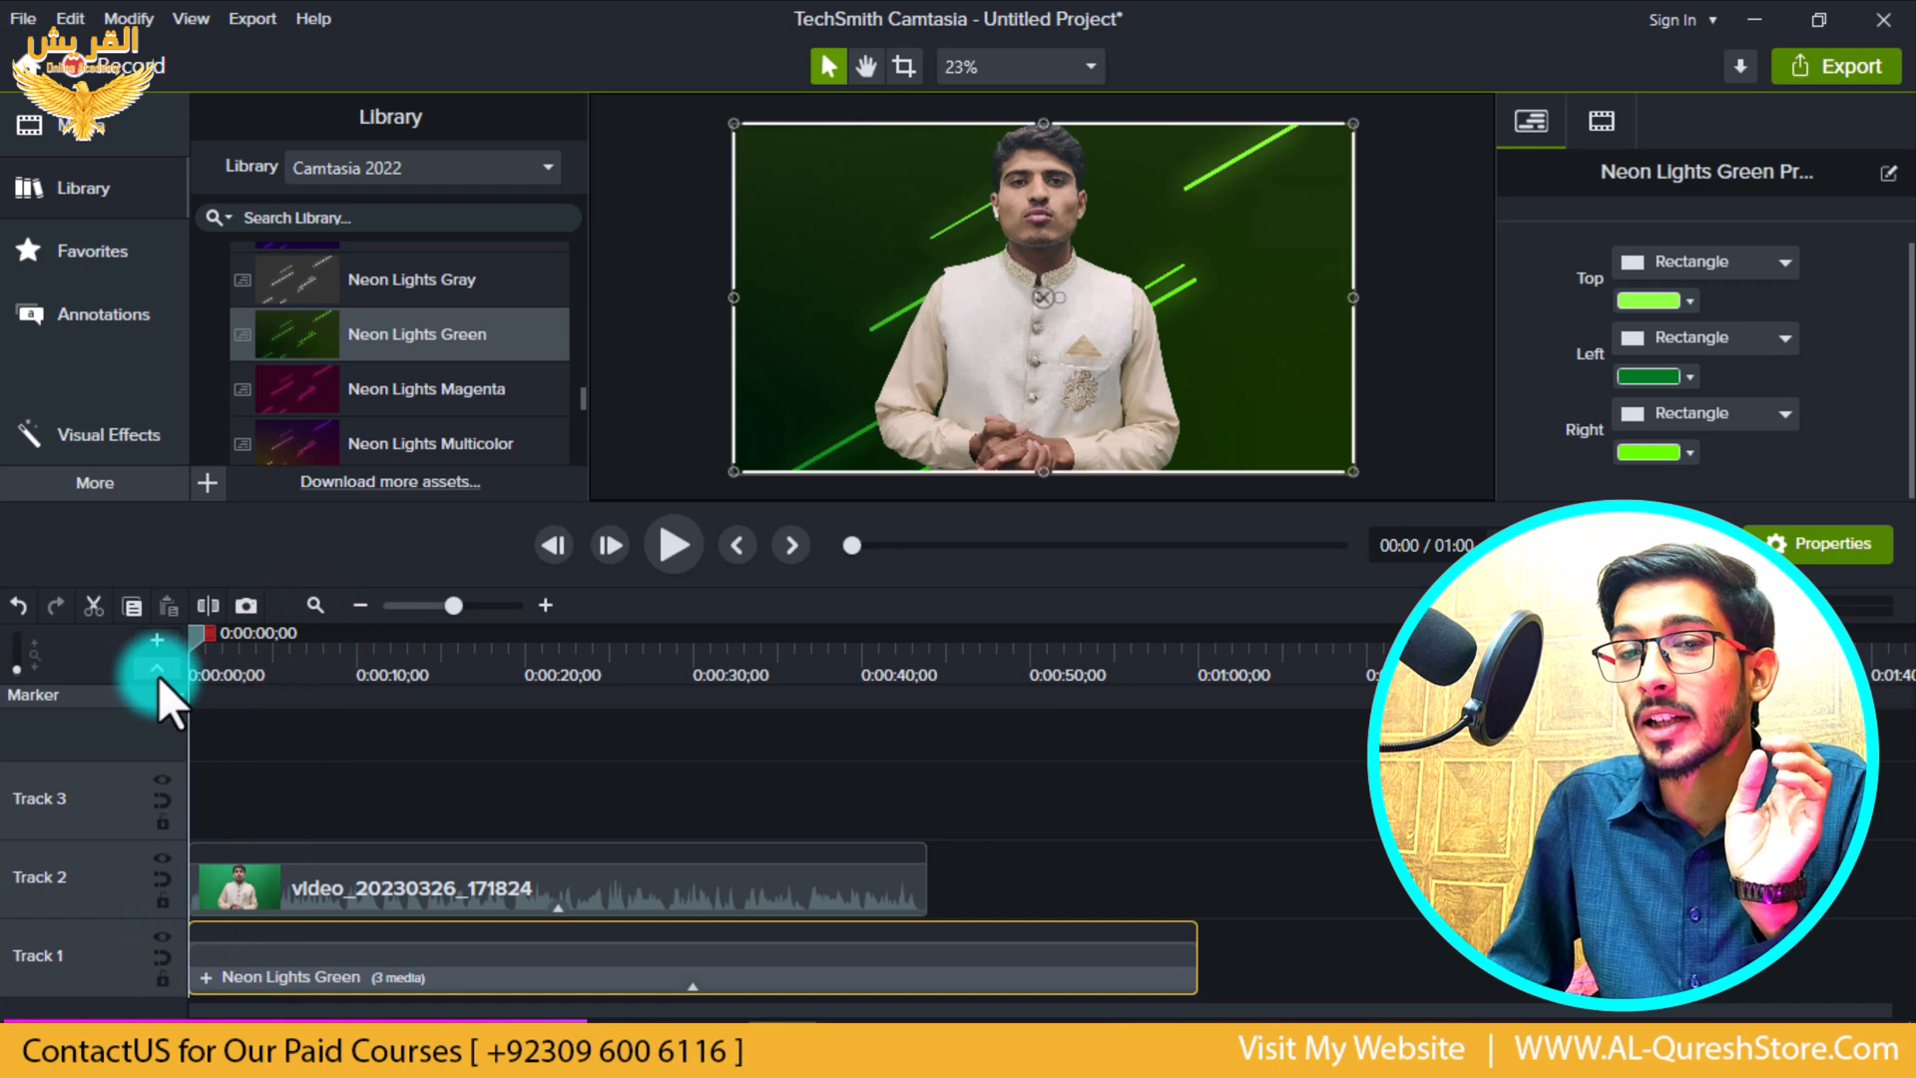
key("space")
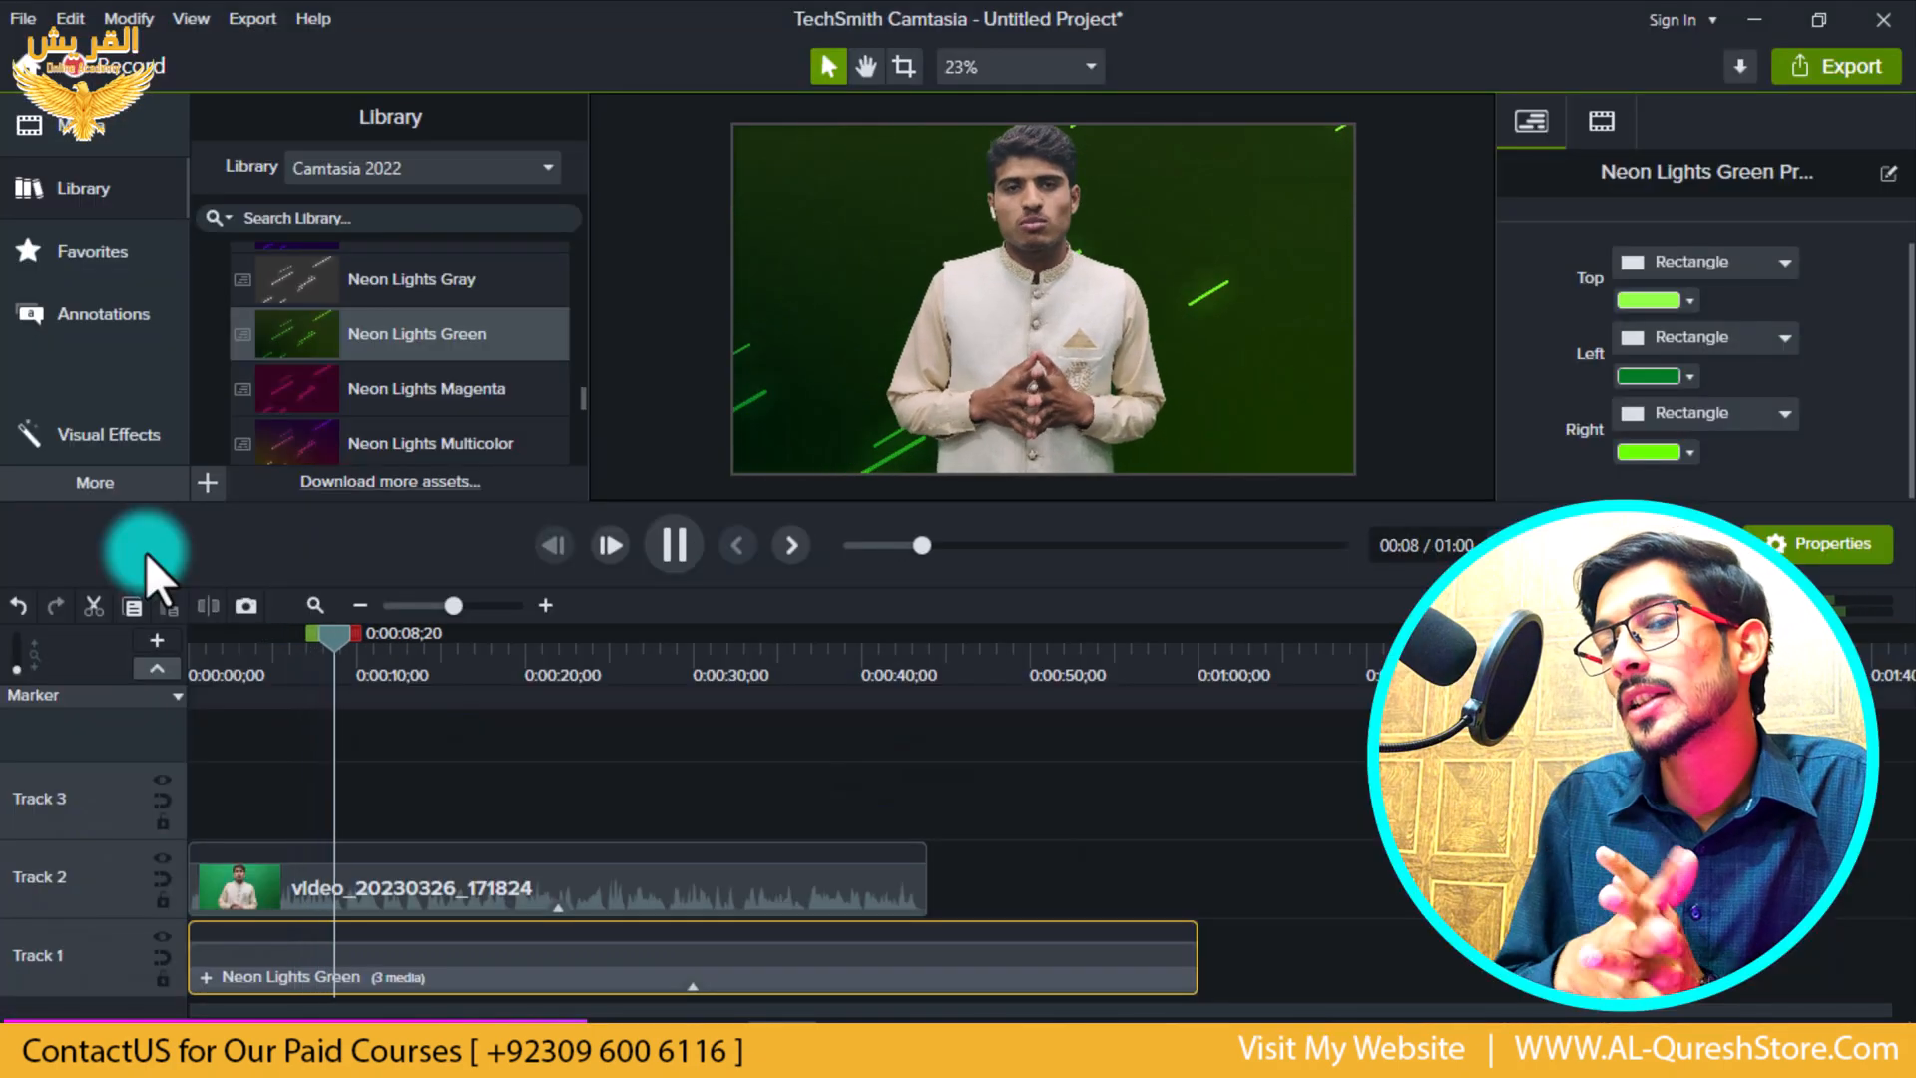
key("space")
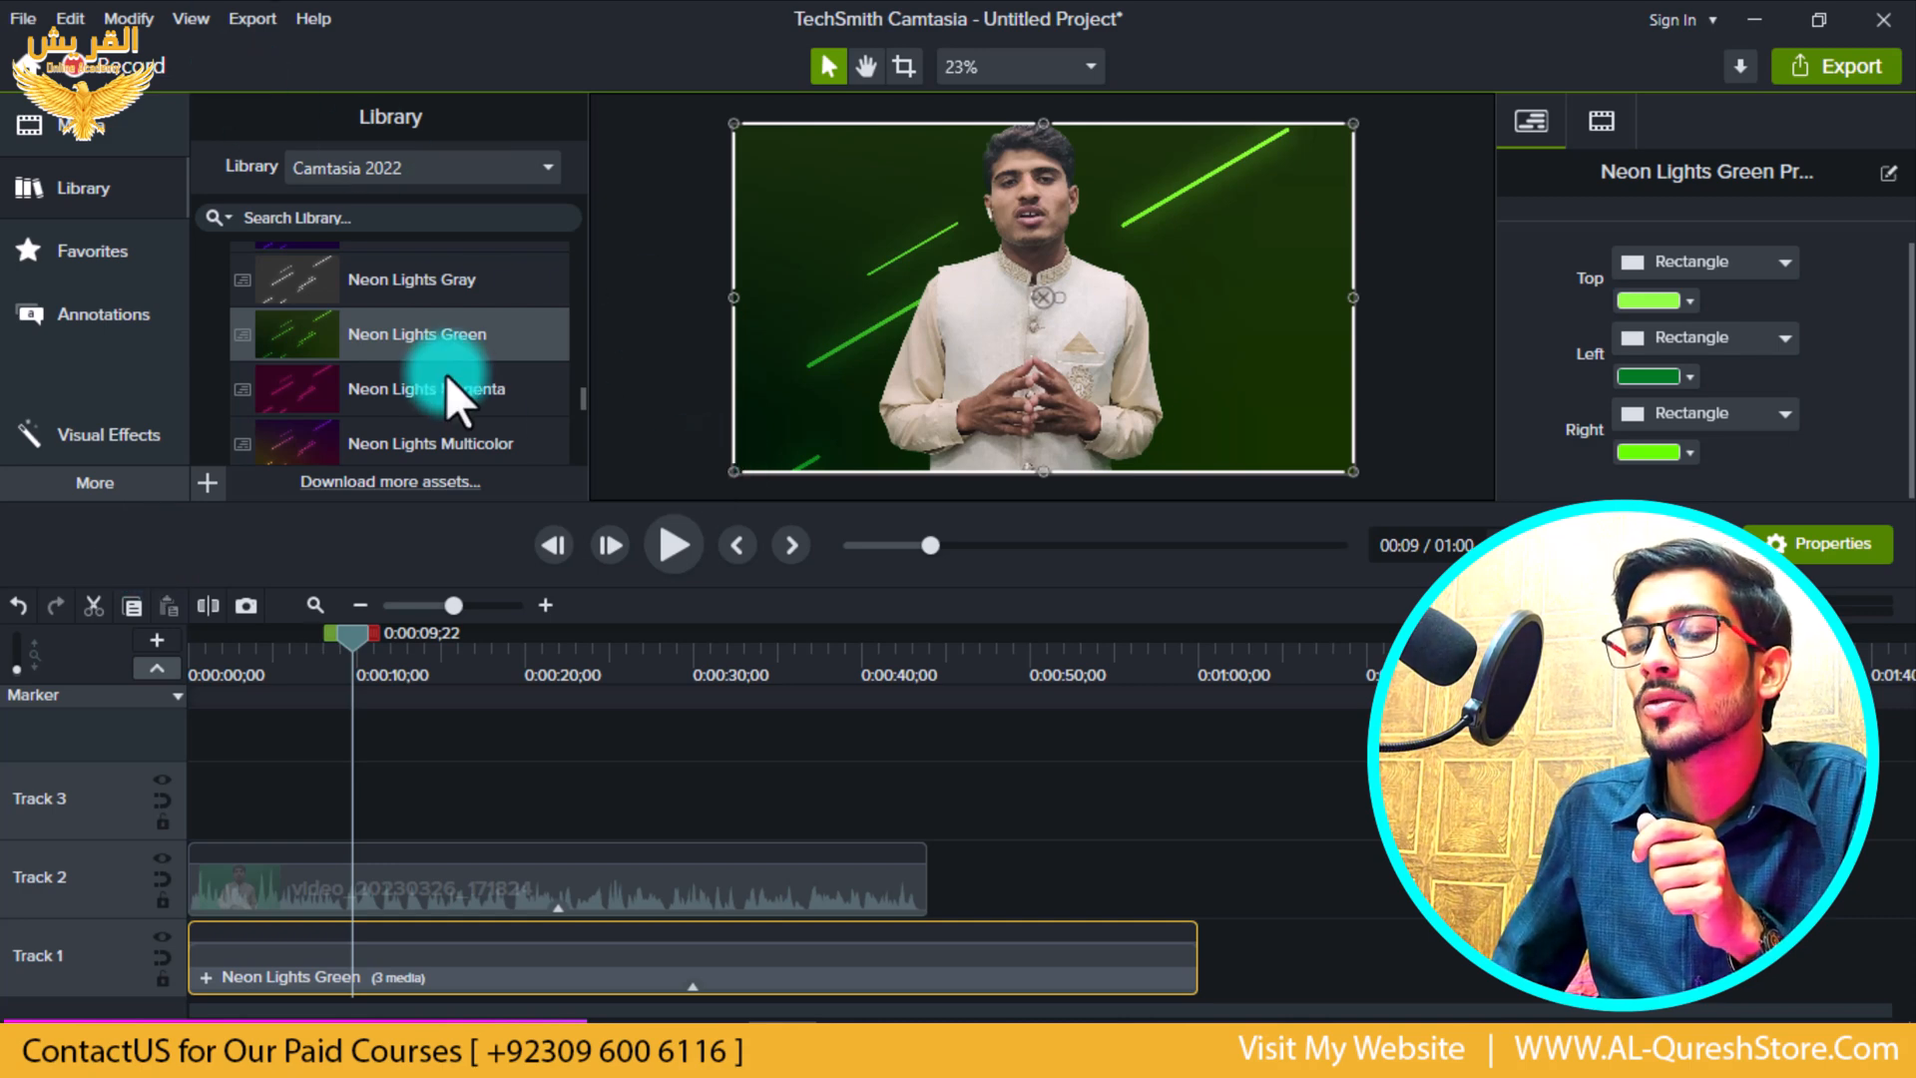
scroll(461, 377, "up", 2)
scroll(433, 376, "down", 6)
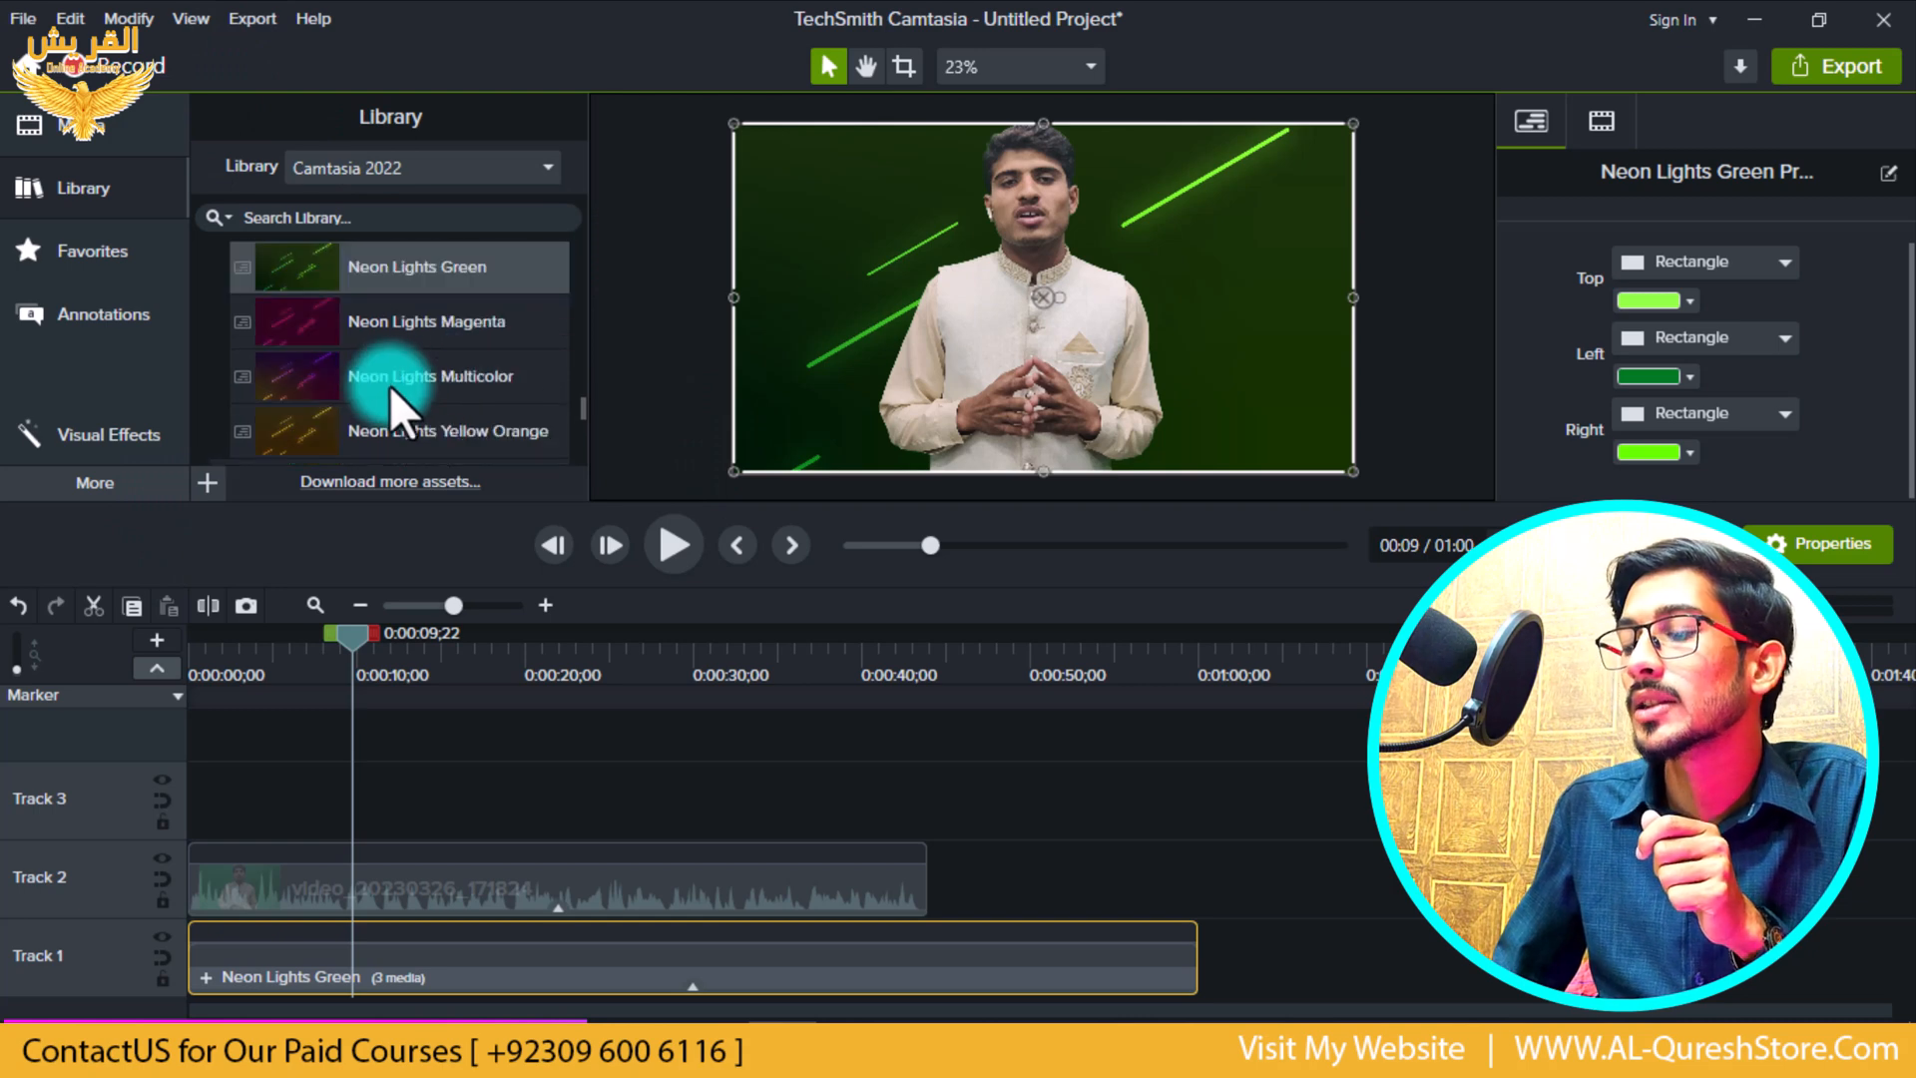
scroll(377, 389, "up", 2)
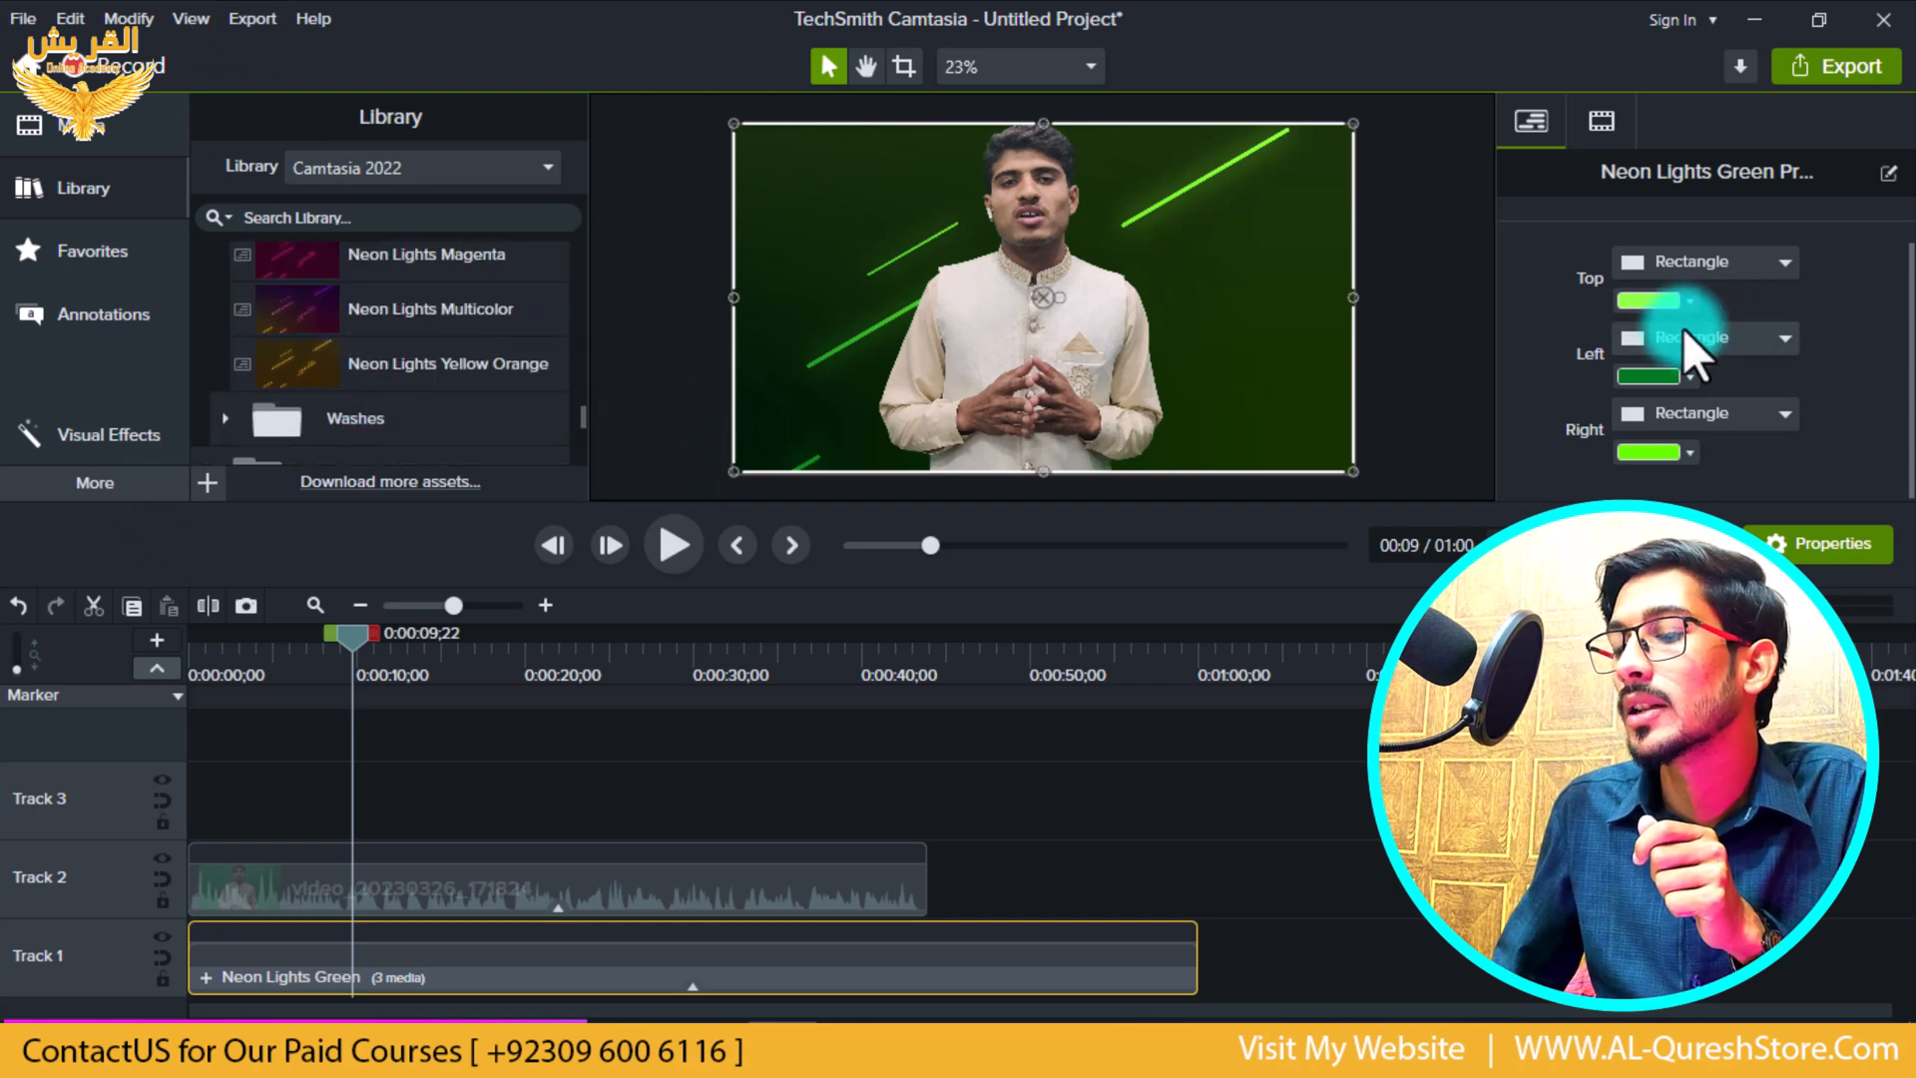
- Set the Top colour of the Neon Lights Green clip to purple
left_click(1670, 299)
left_click(1759, 464)
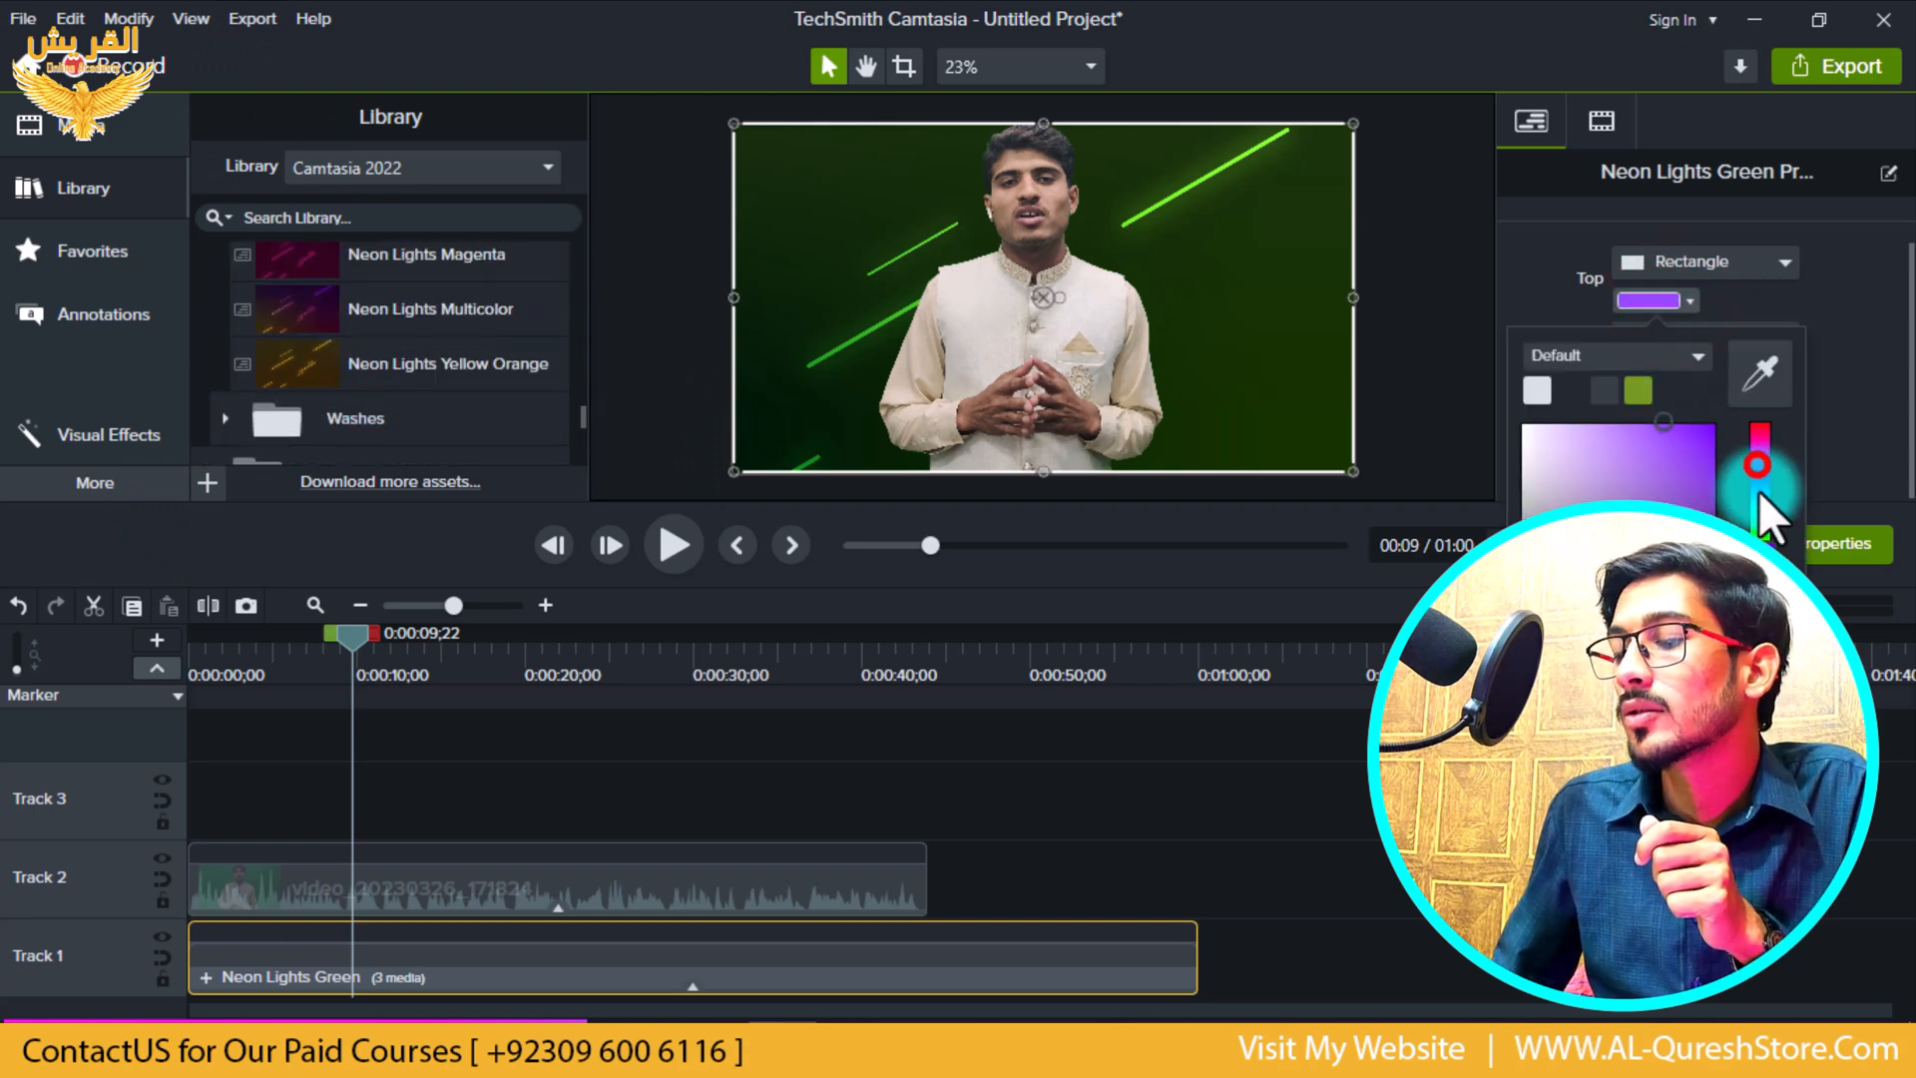
left_click(1852, 331)
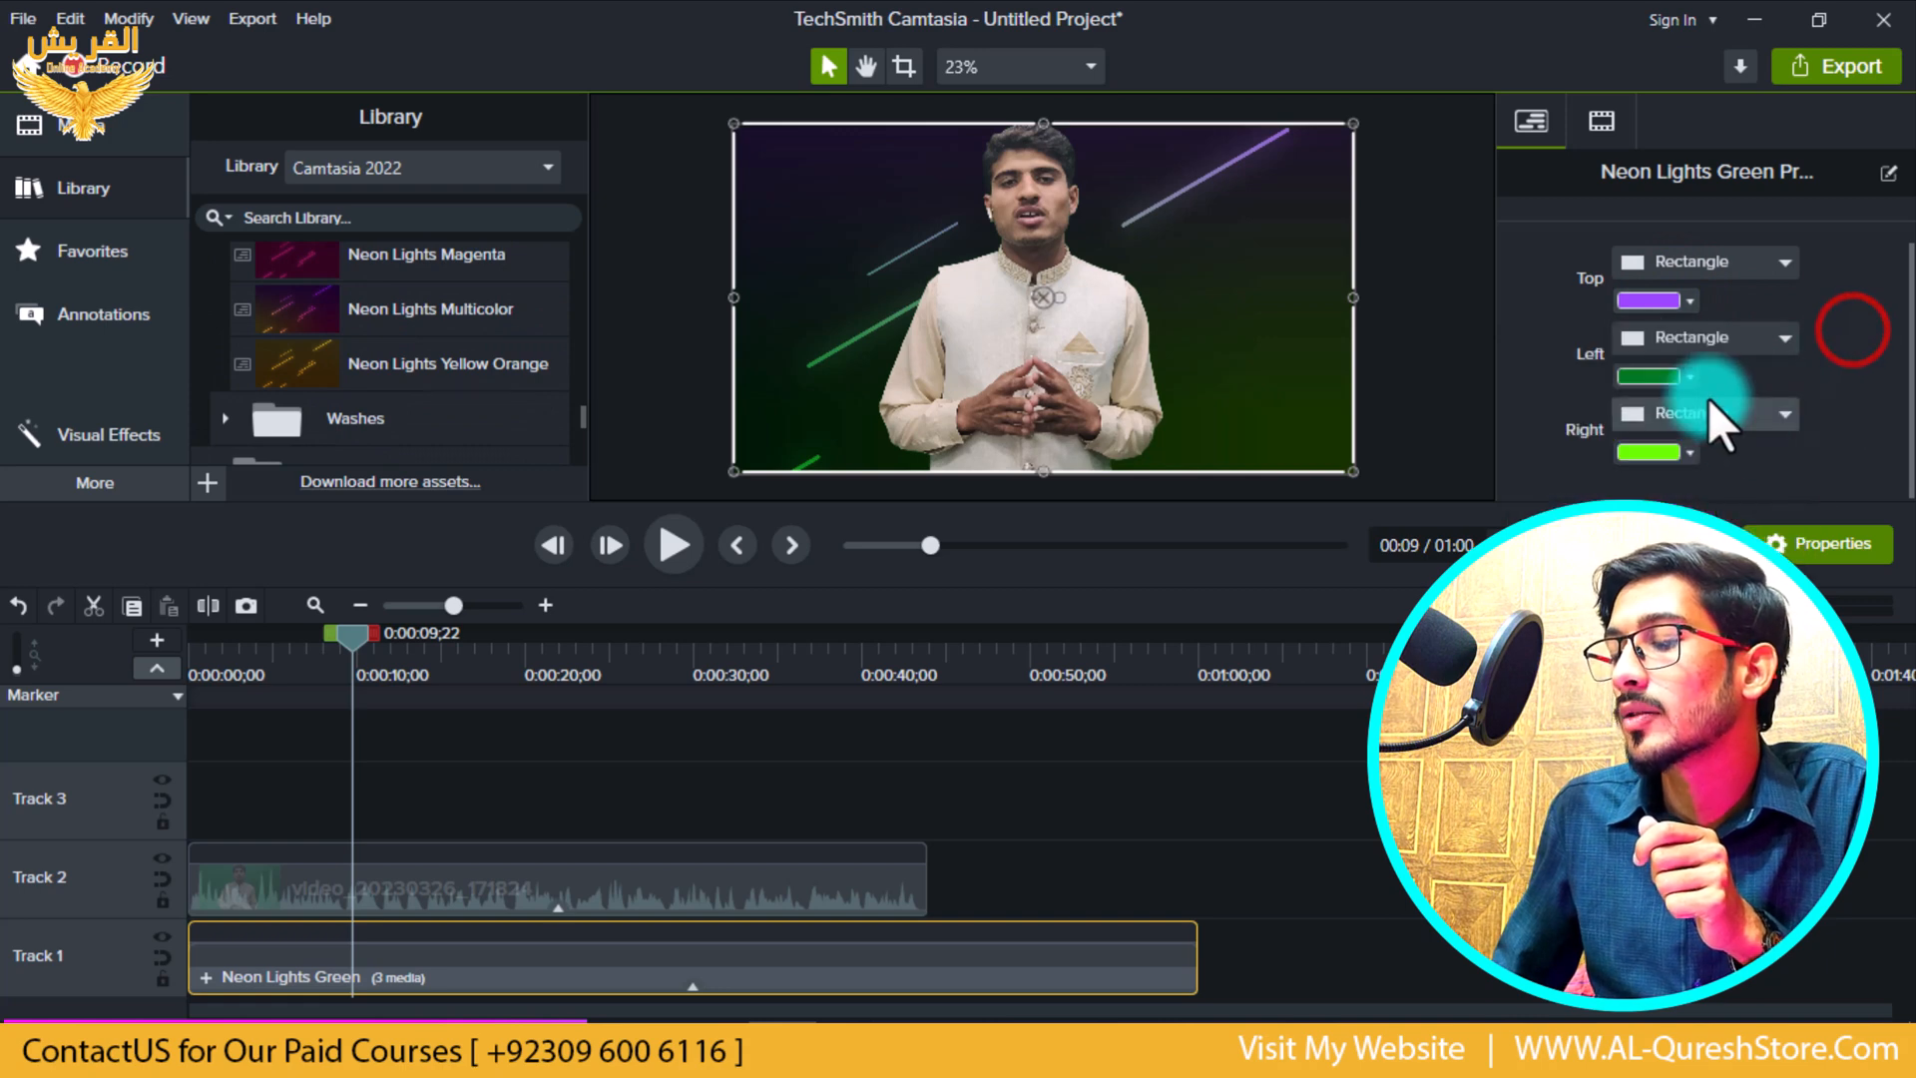
- Set the Left colour of the Neon Lights Green clip to bright blue
left_click(1692, 377)
left_click(1710, 497)
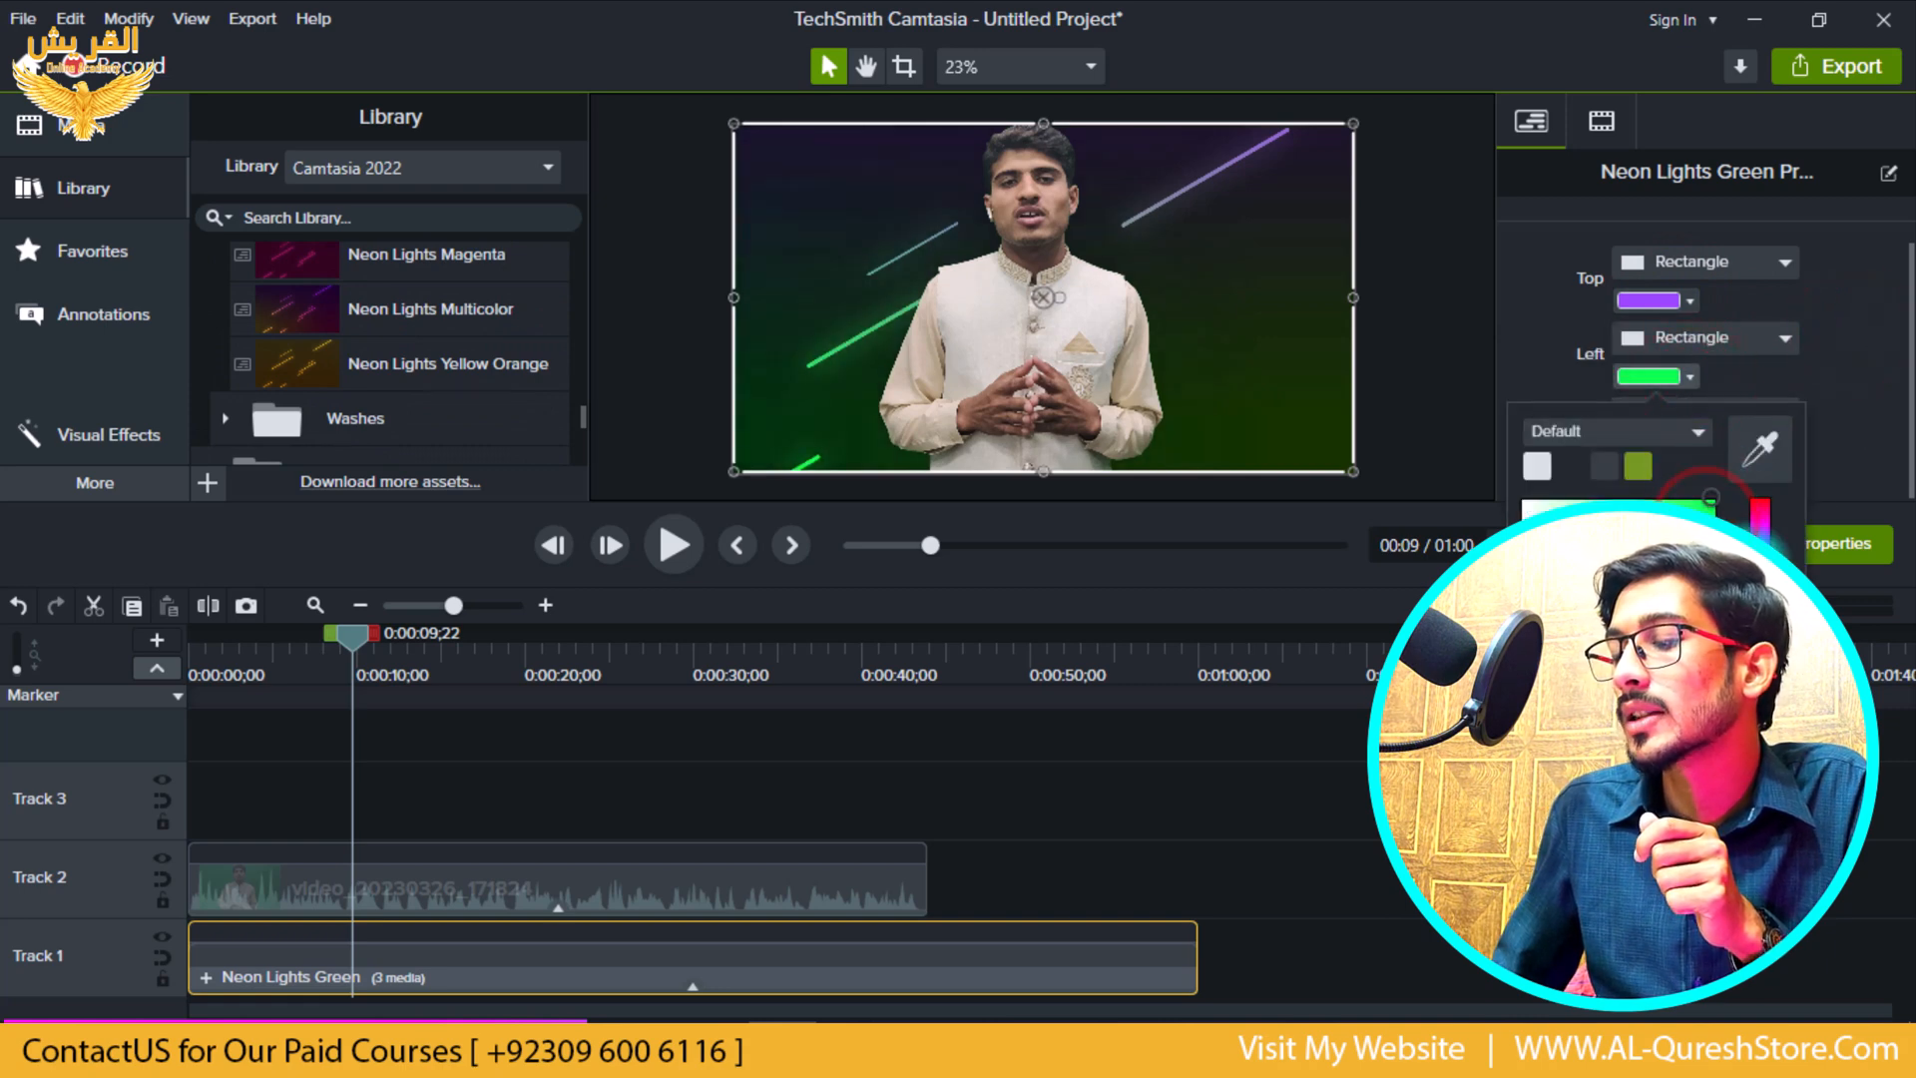
left_click(1760, 626)
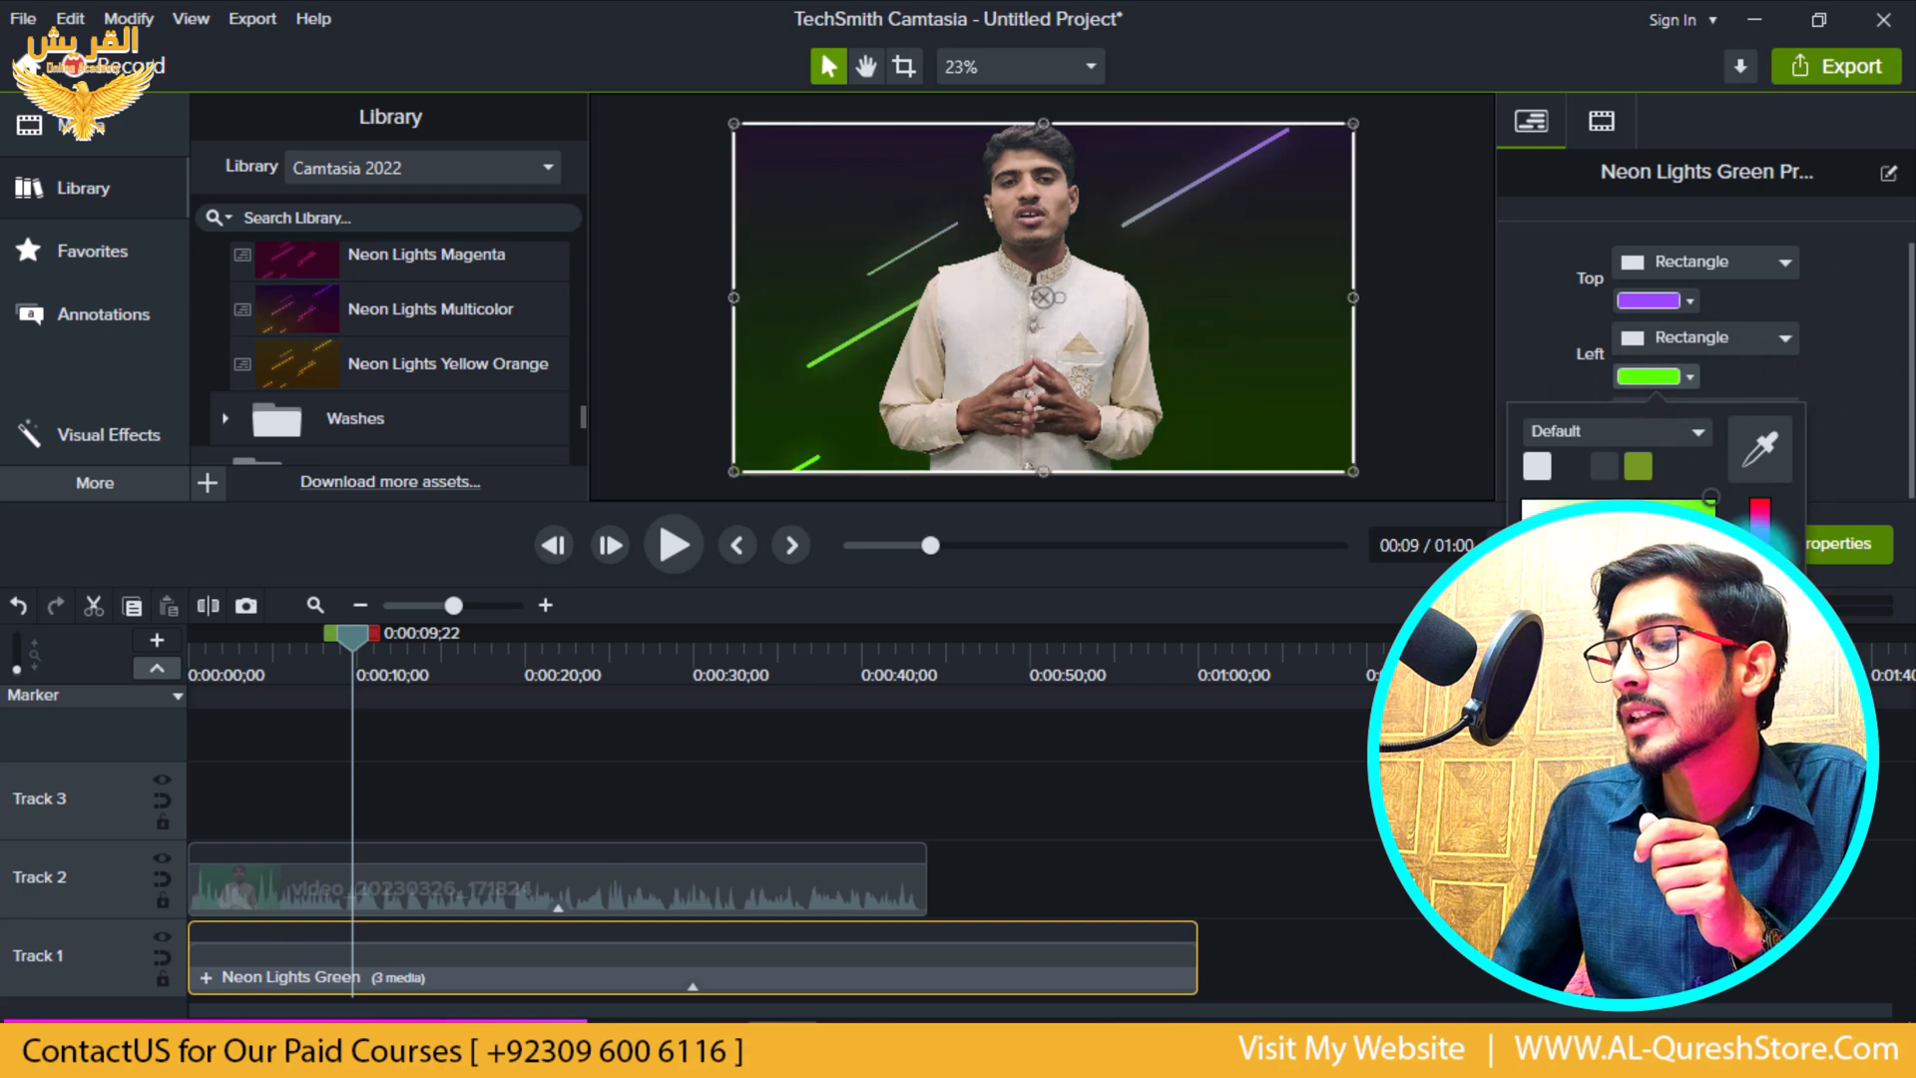
left_click(1760, 560)
left_click(1841, 401)
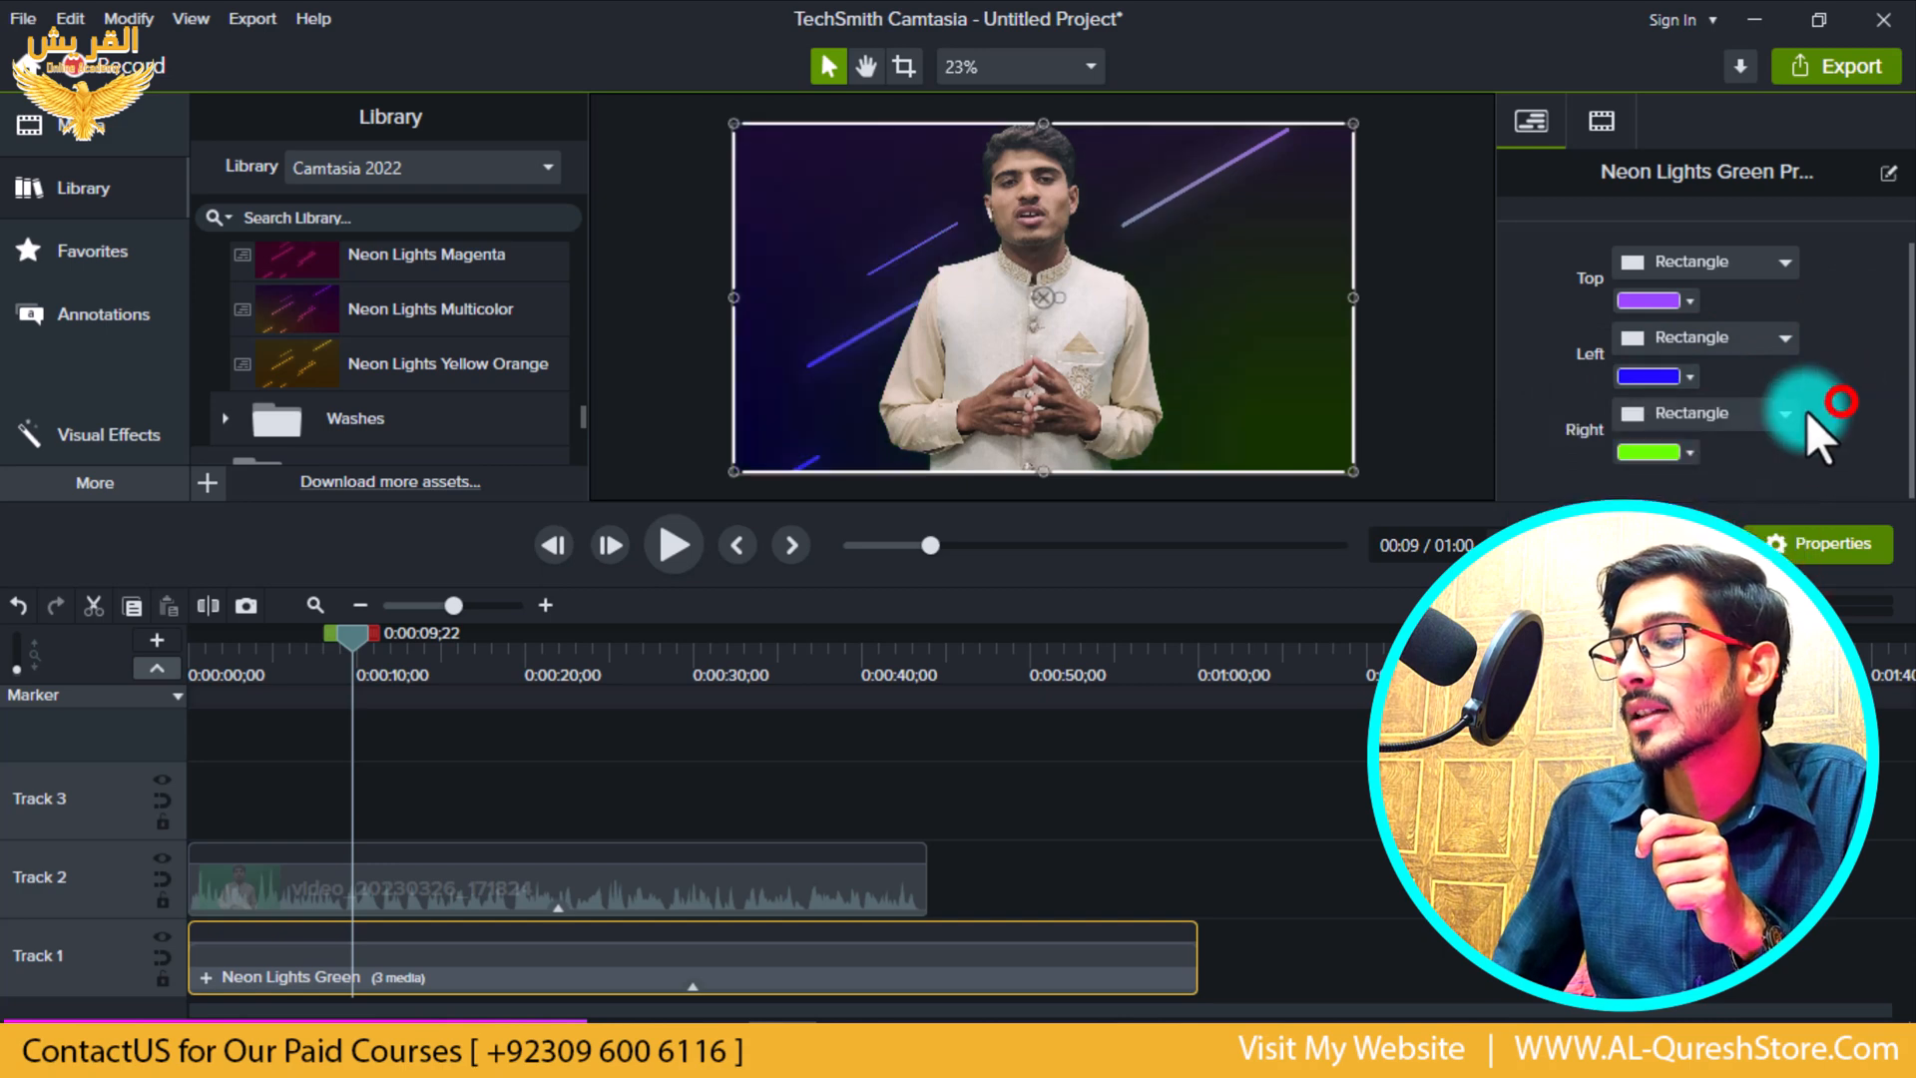
- Set the Right colour of the Neon Lights Green clip to blue and scrub the playhead to 0:00:16;14
left_click(1668, 448)
left_click(1760, 637)
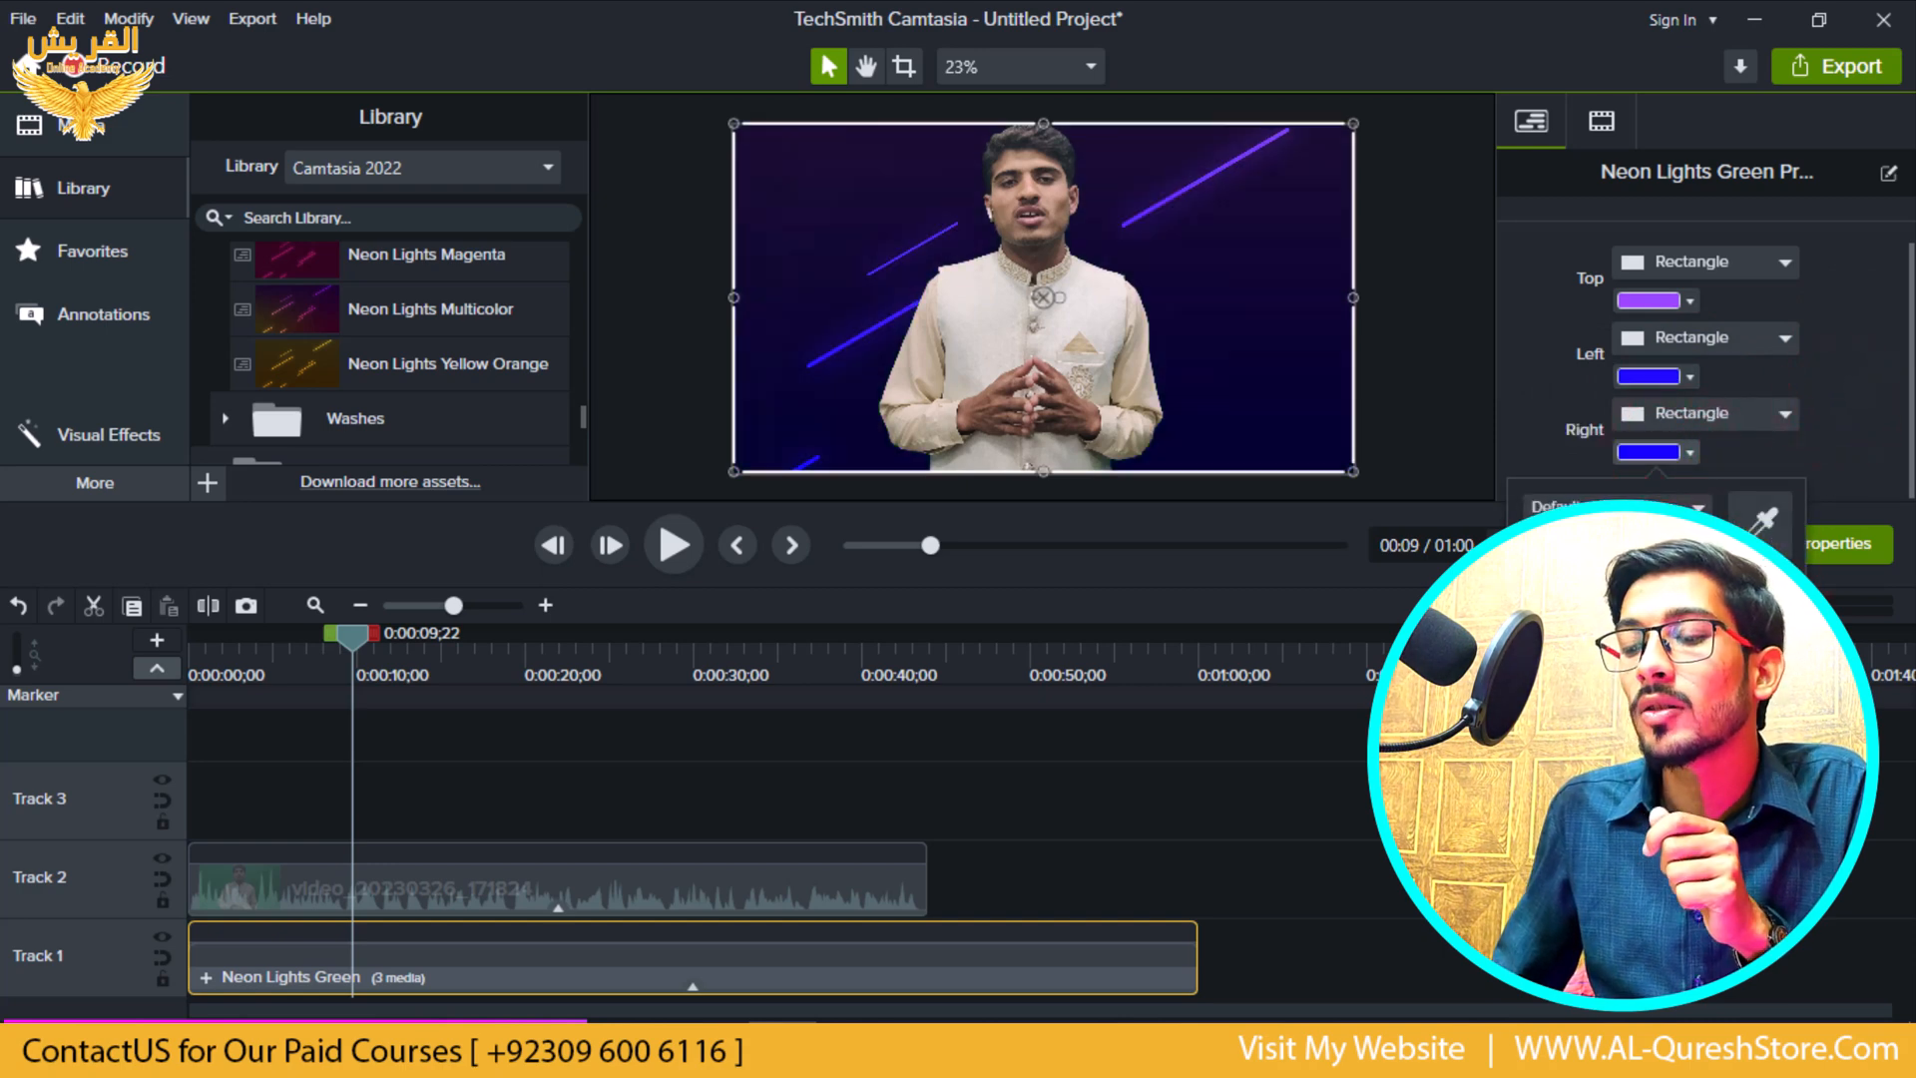
left_click(1865, 397)
left_click_drag(350, 648, 467, 794)
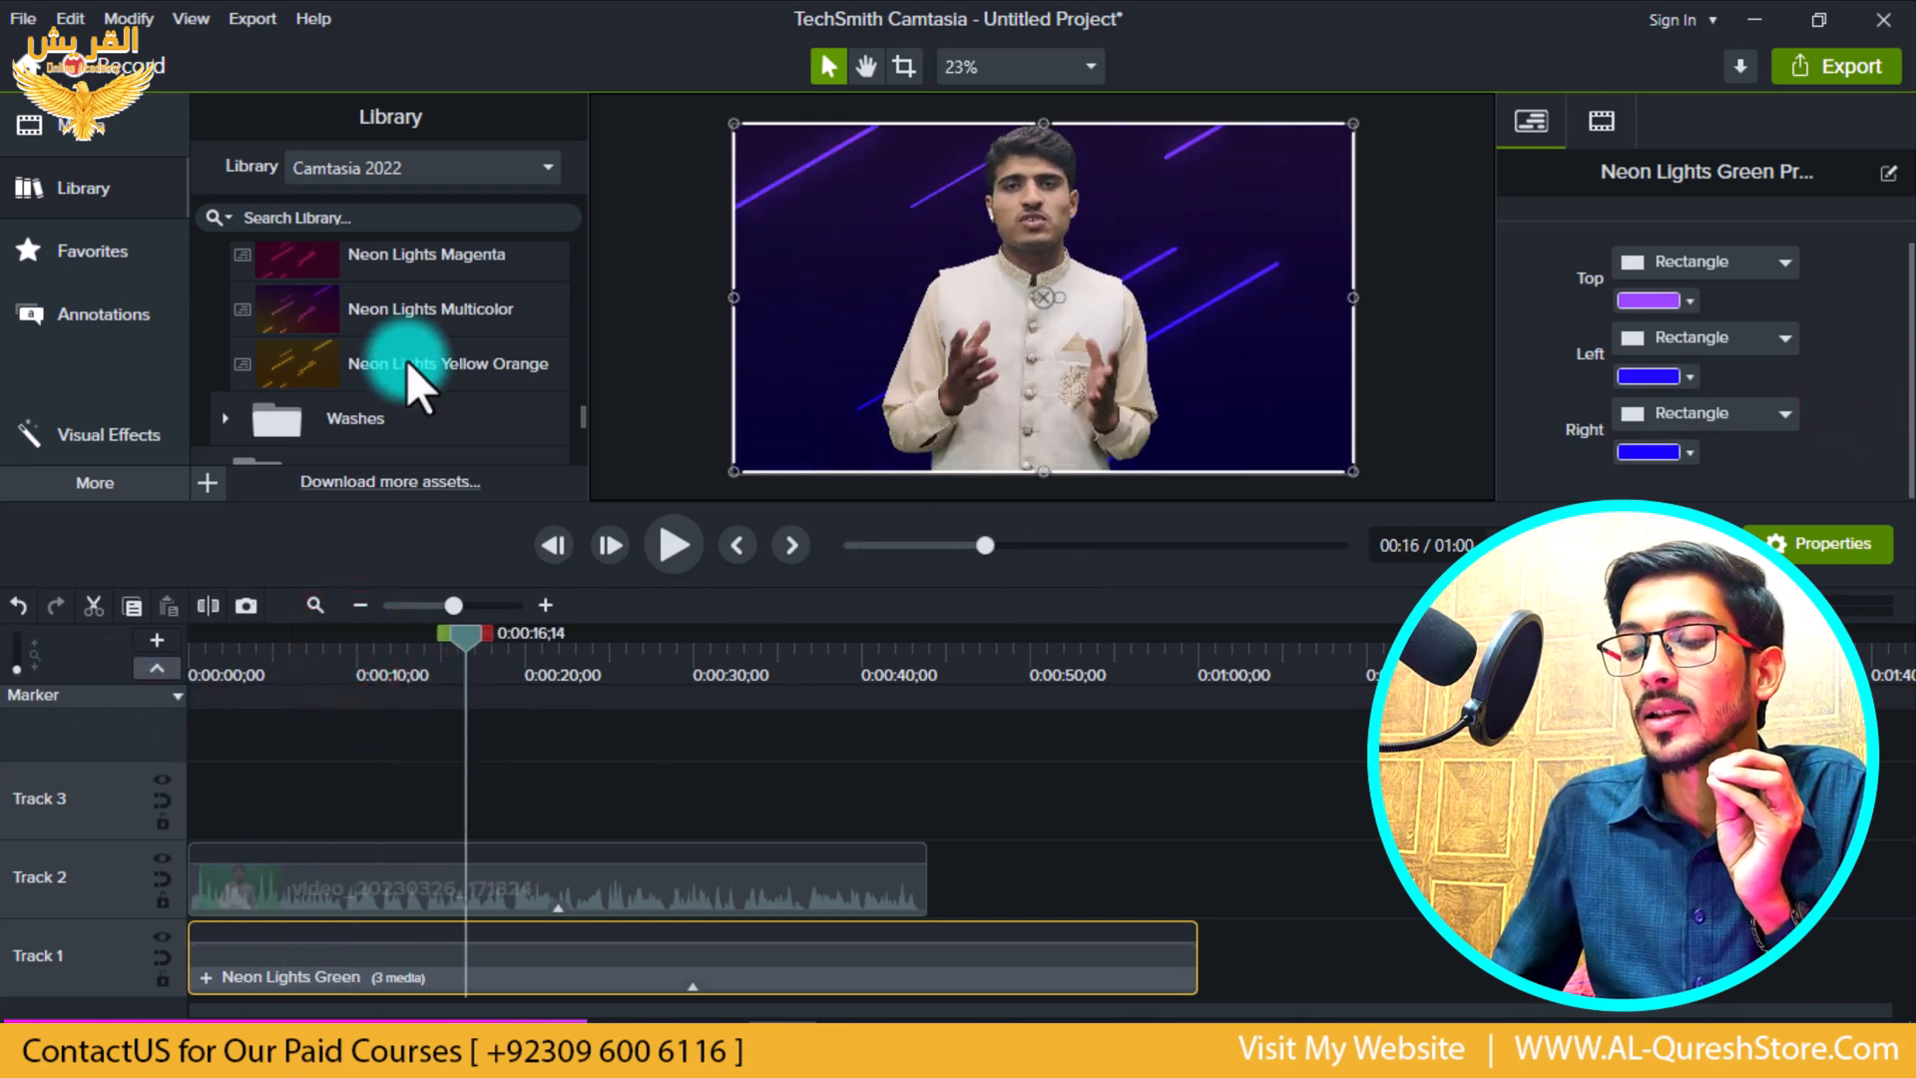
- Expand the Washes subfolder, preview Wash 1, close the preview and collapse the subfolder
left_click(217, 416)
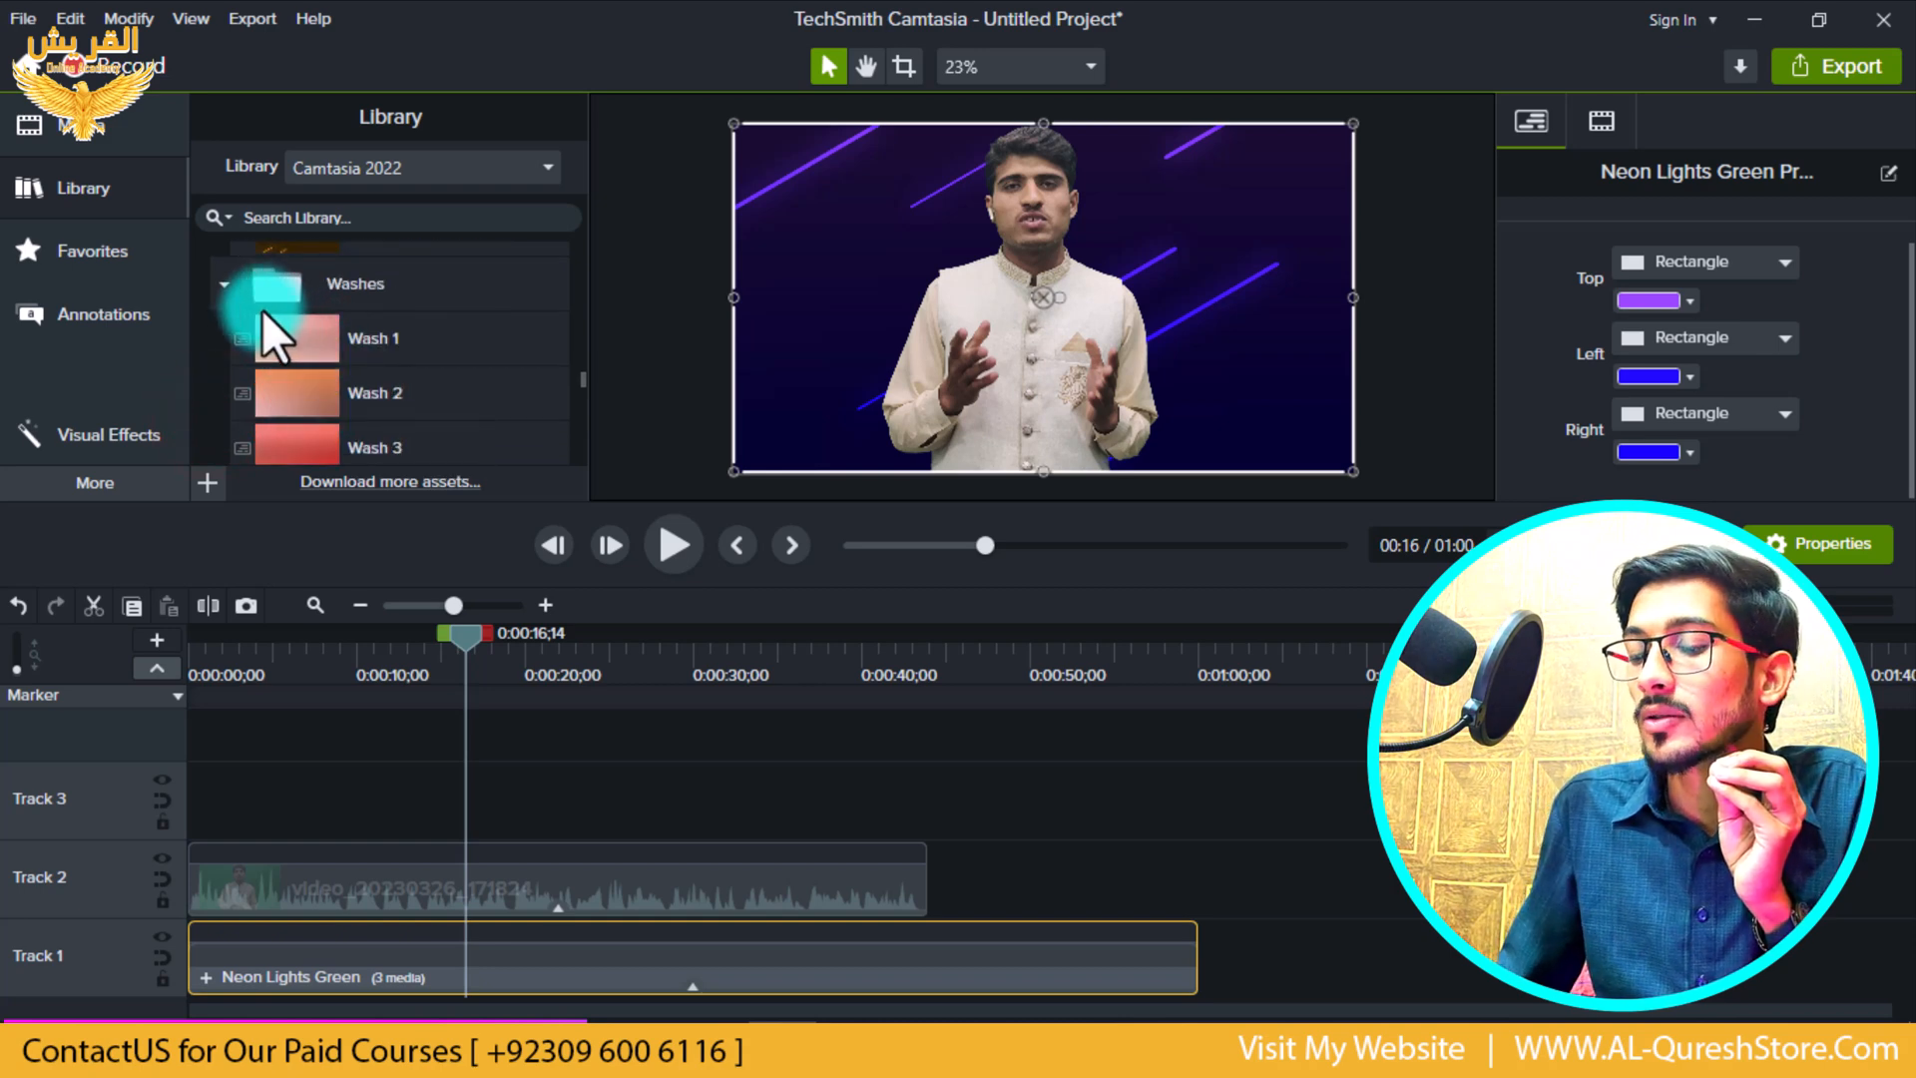
double_click(291, 343)
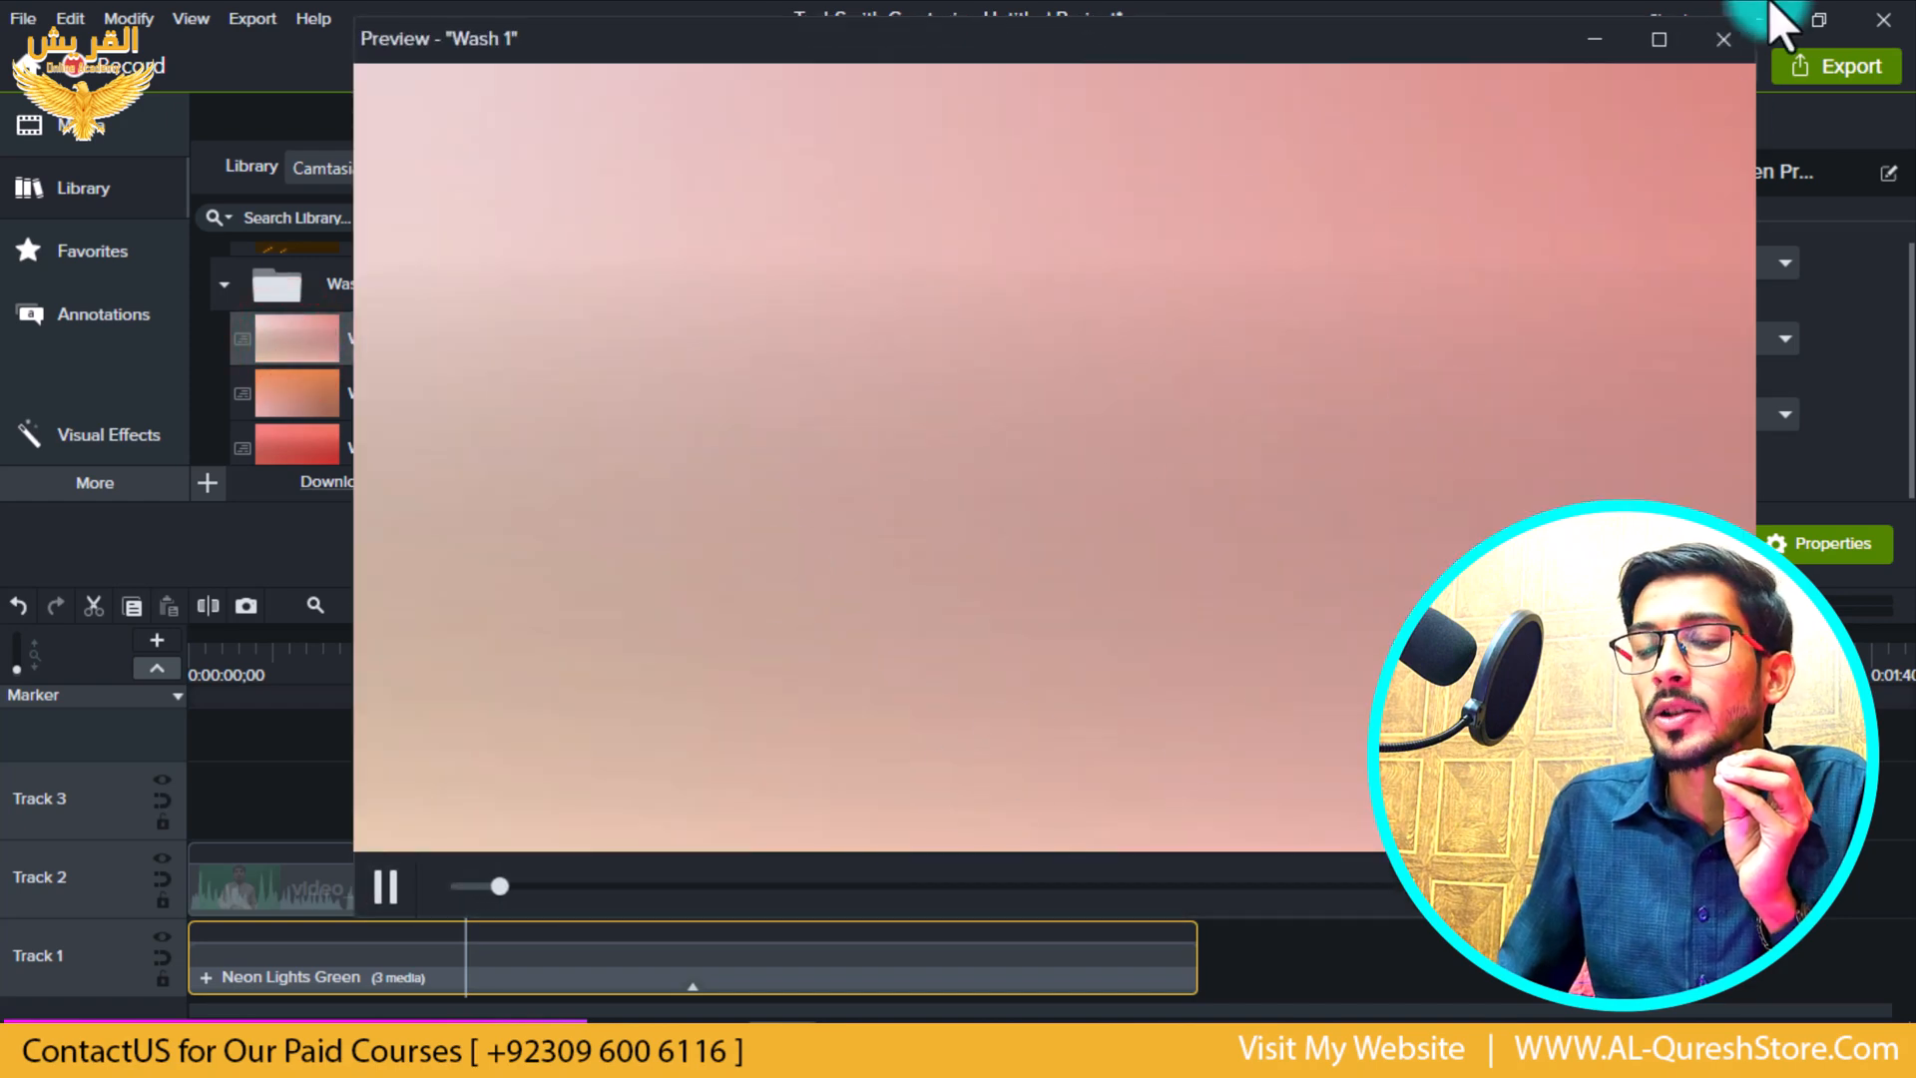
left_click(1751, 33)
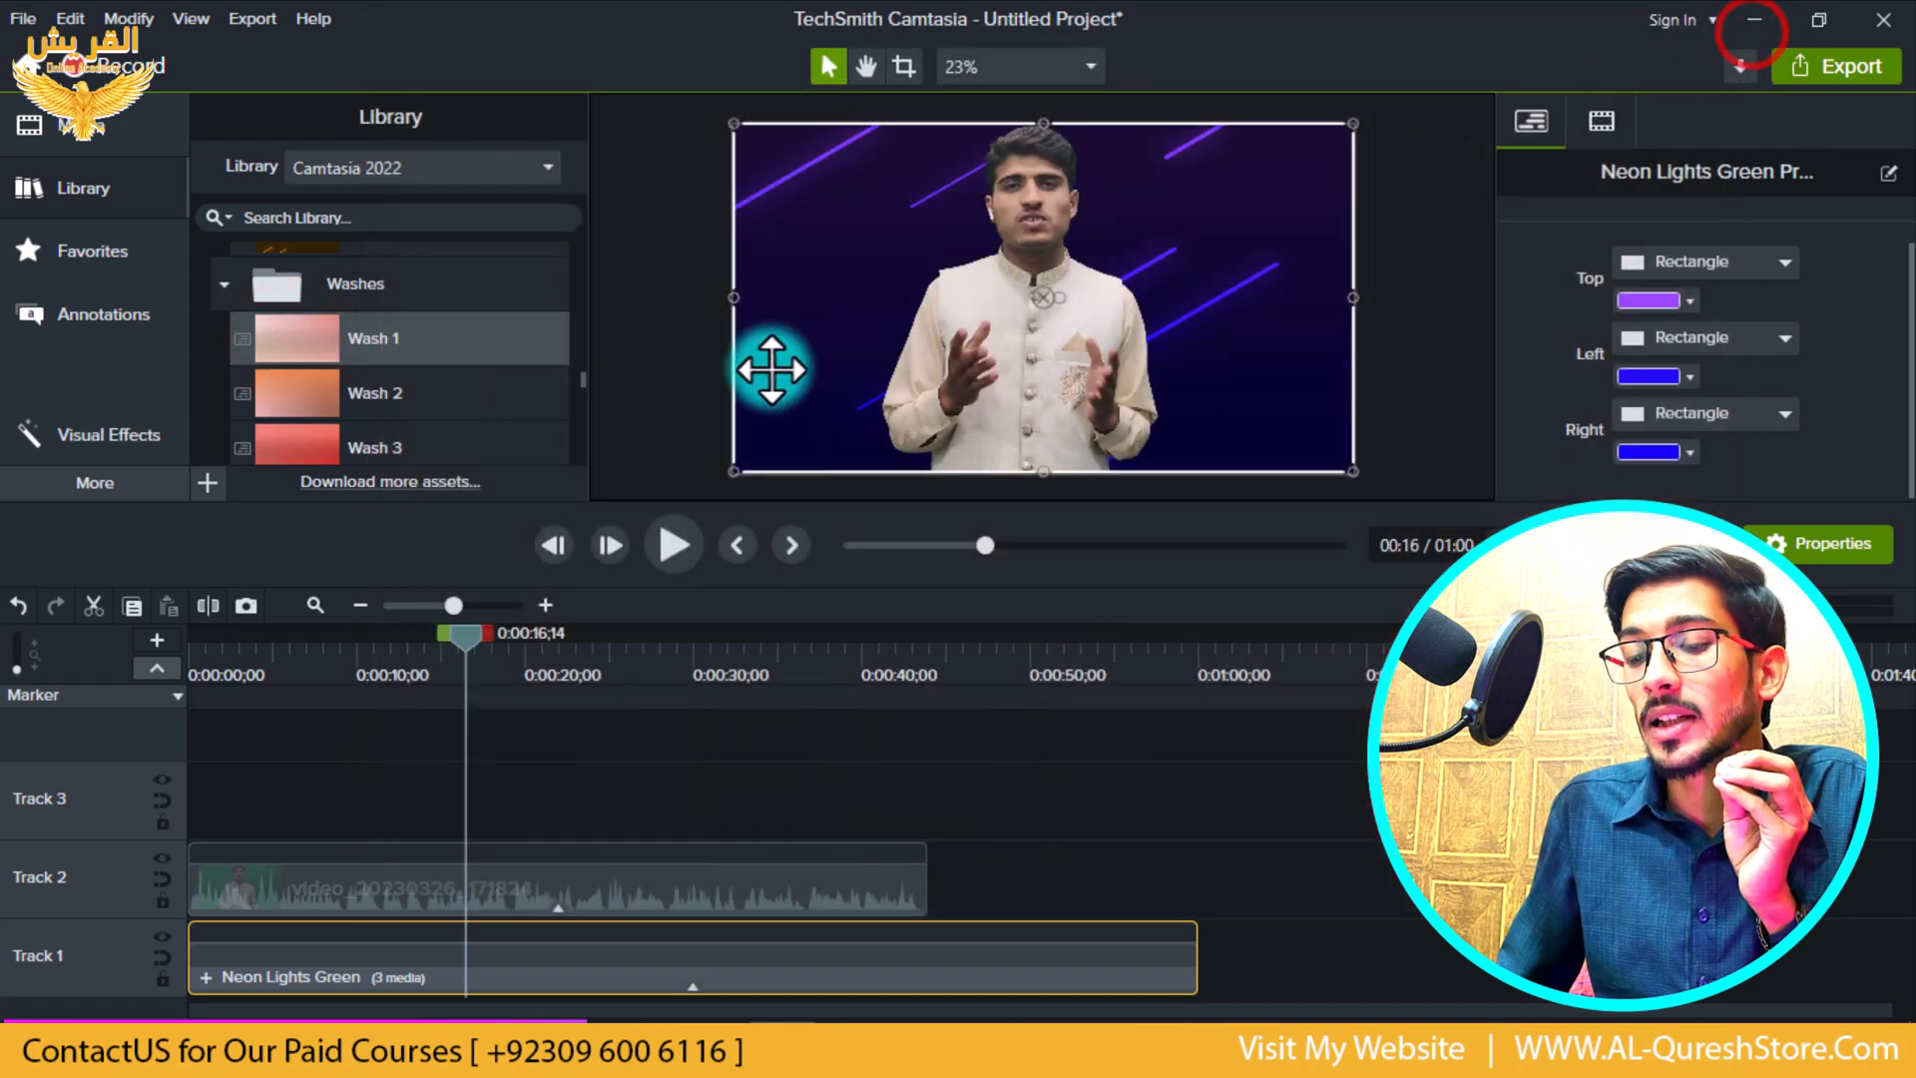
left_click(213, 284)
- Collapse the Neon Motion subfolder and the Fills & Overlays folder, and expand the Icons & Glyphs folder
scroll(271, 309, "up", 5)
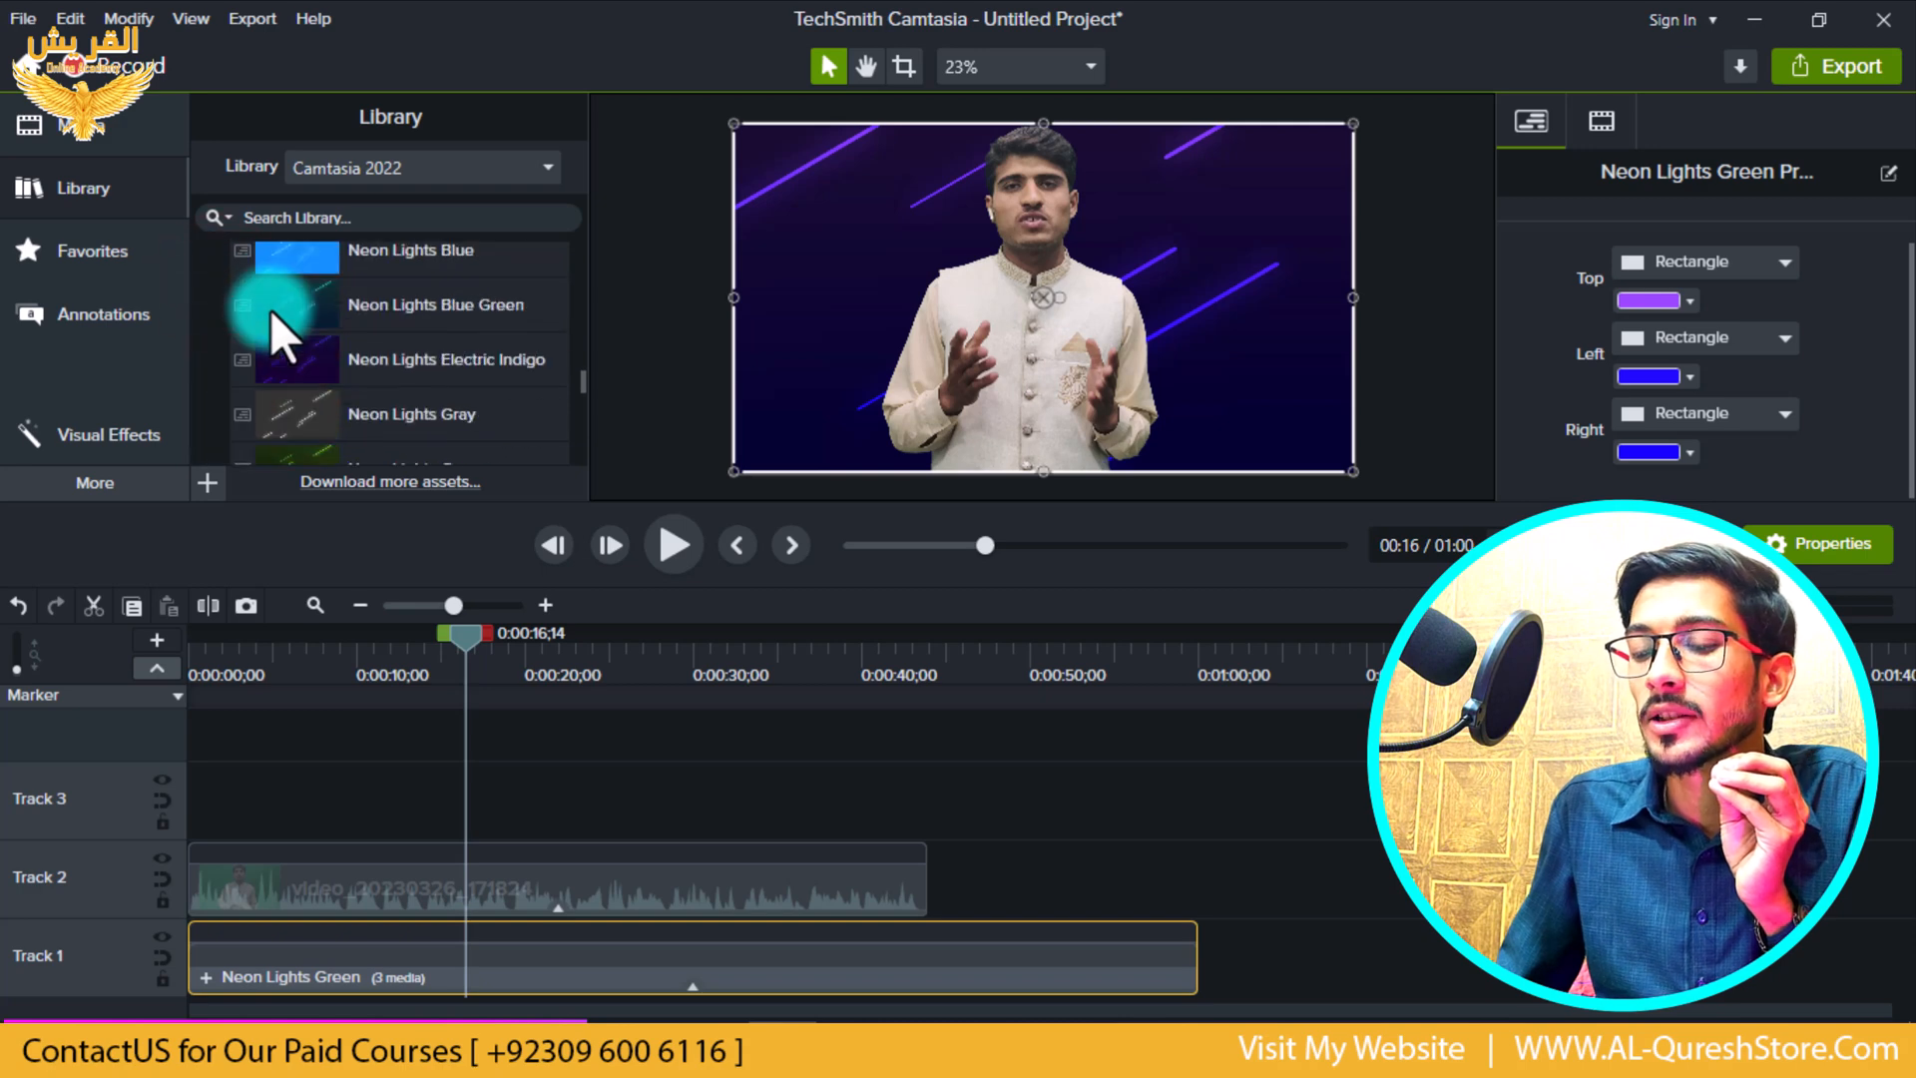
scroll(271, 309, "up", 3)
left_click(223, 397)
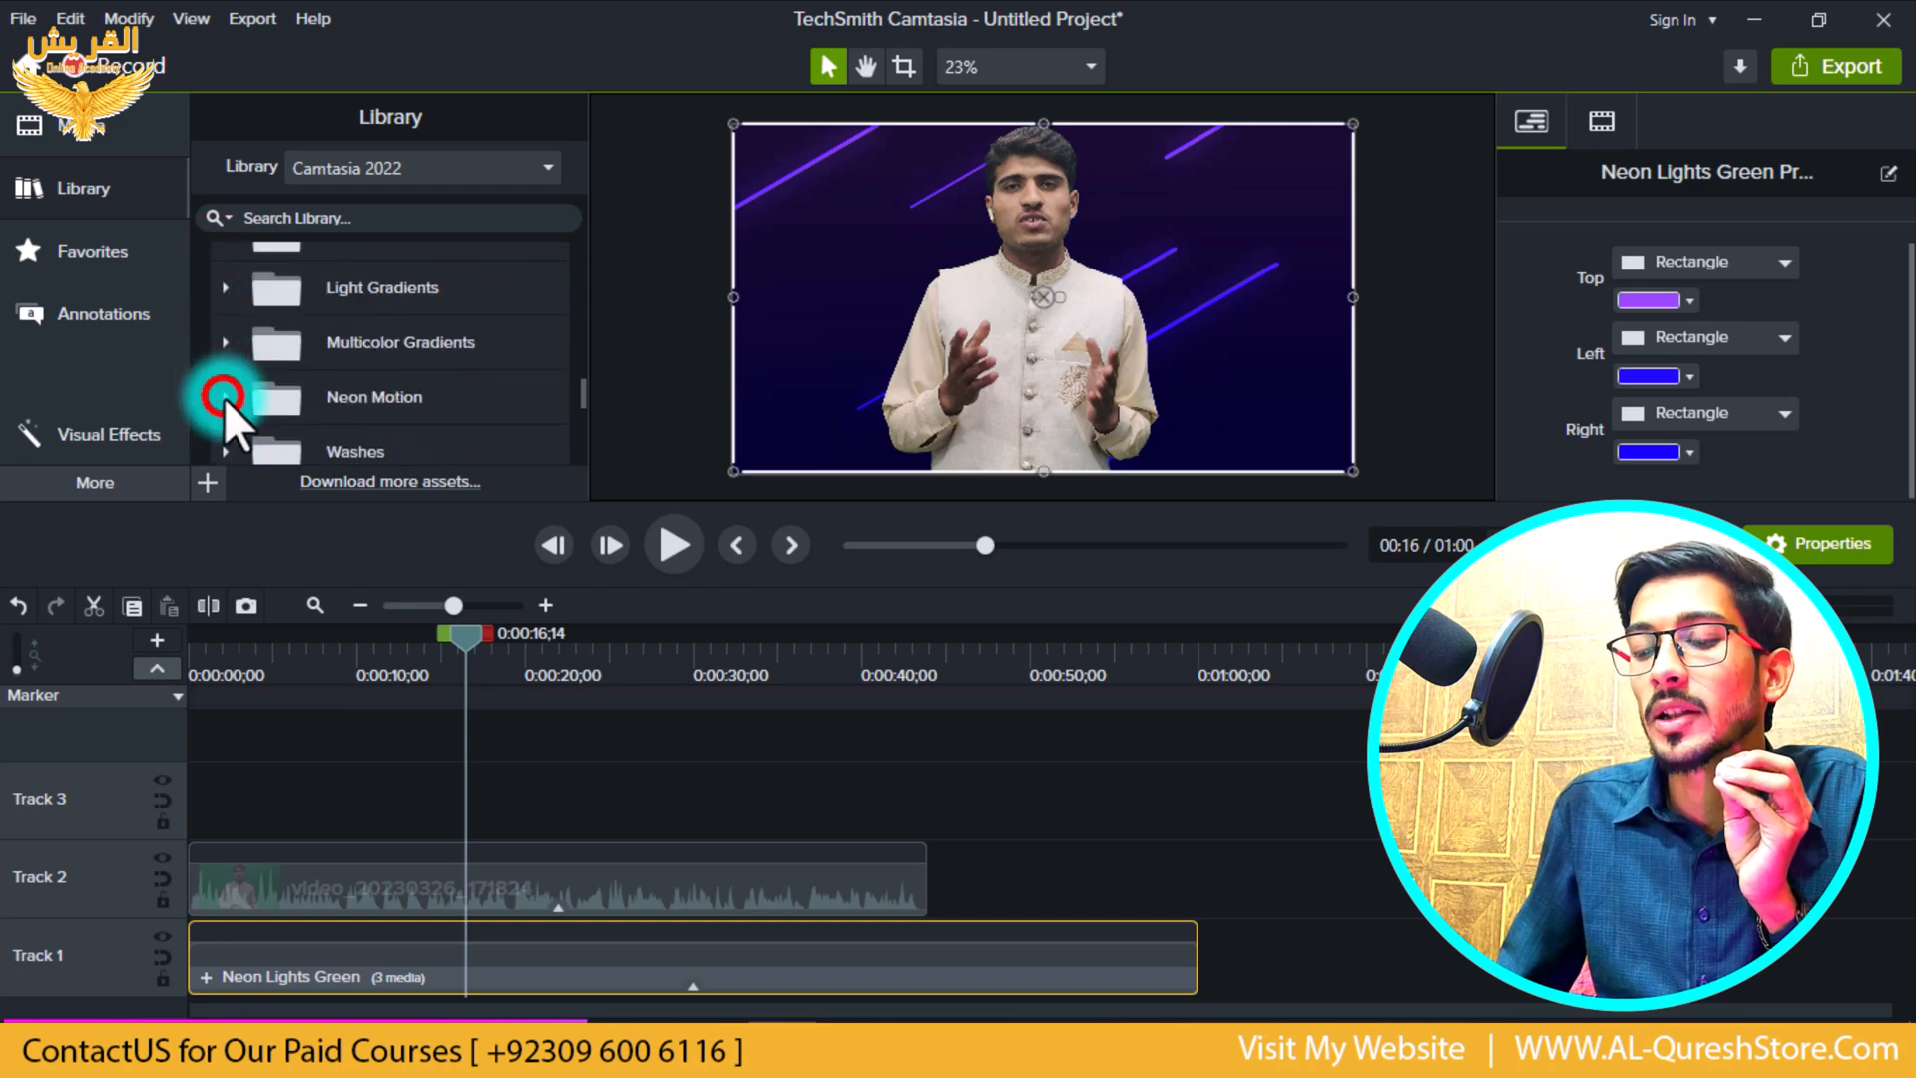
scroll(239, 394, "up", 4)
left_click(206, 327)
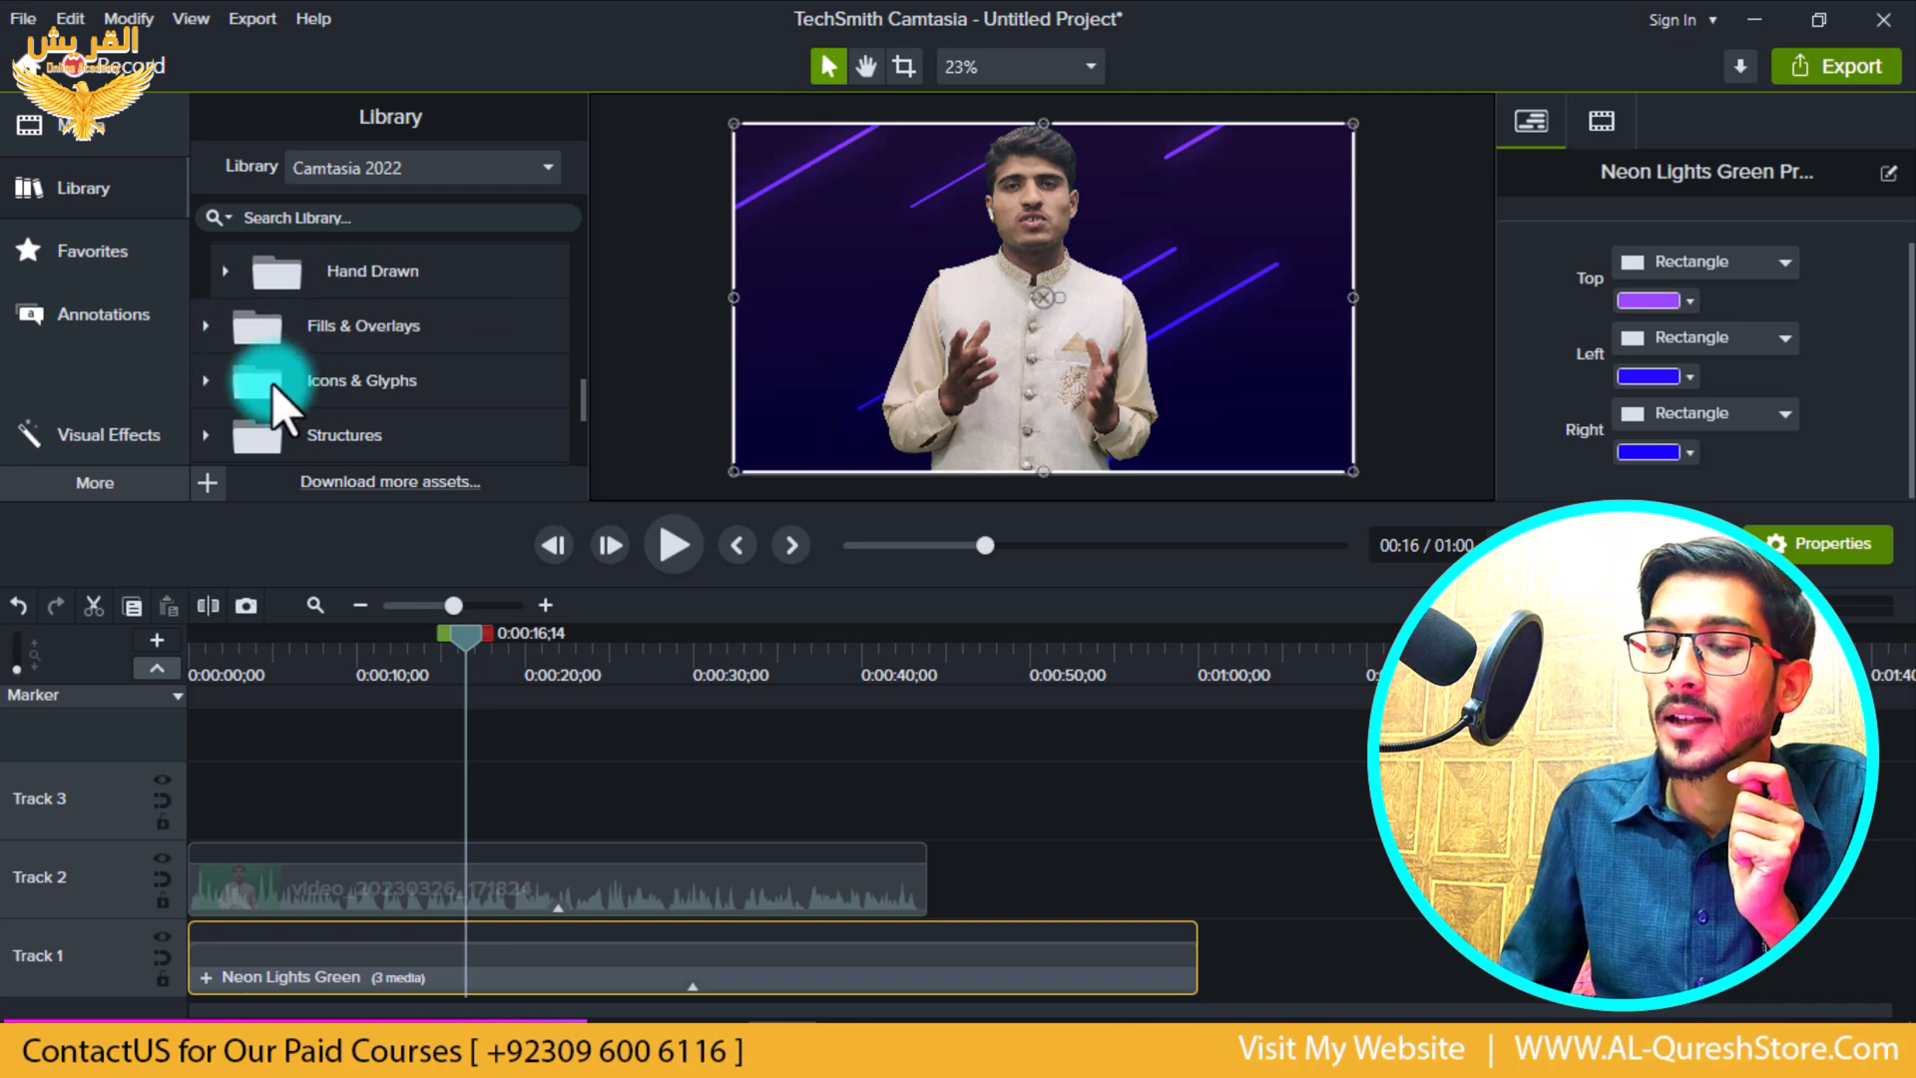
left_click(204, 381)
scroll(280, 374, "down", 2)
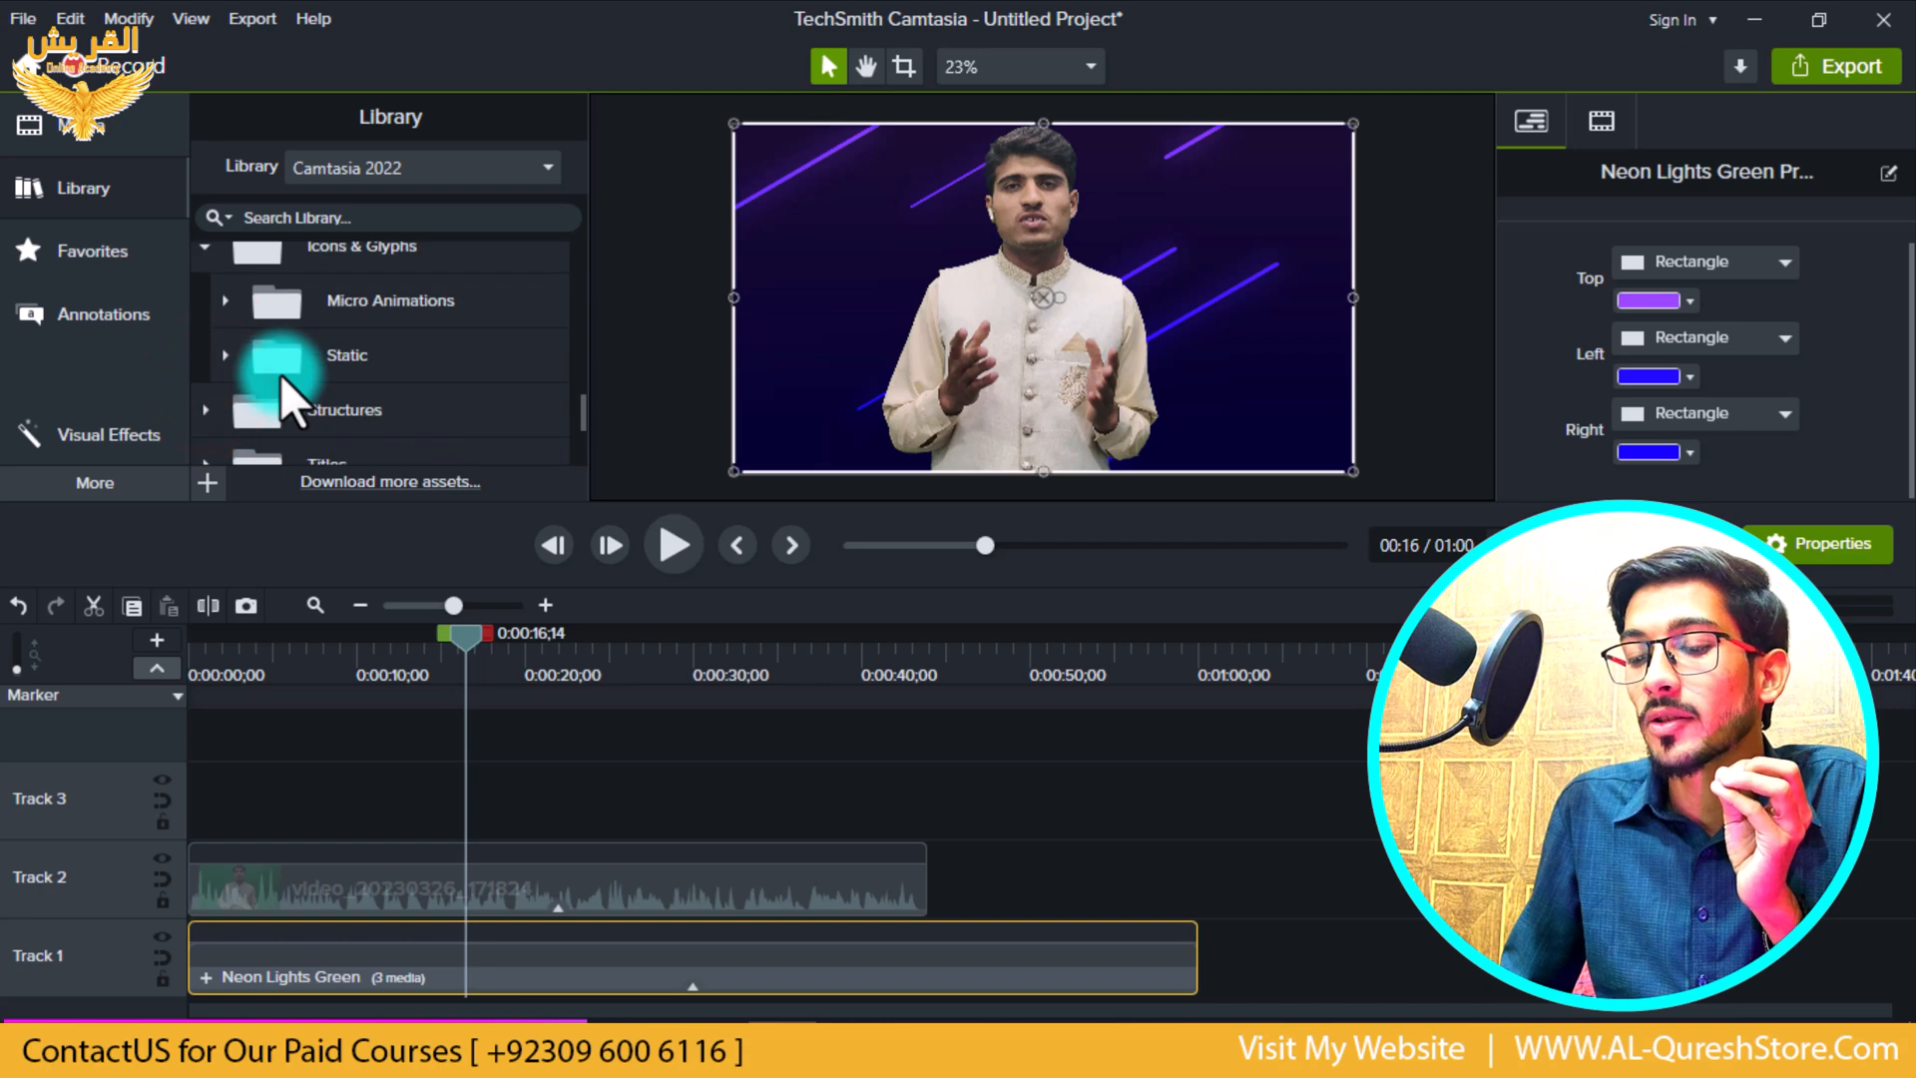
- Expand the Micro Animations subfolder, preview the Arrow-Down-Left-Square-Fill icon, close the preview and collapse the subfolder
left_click(218, 298)
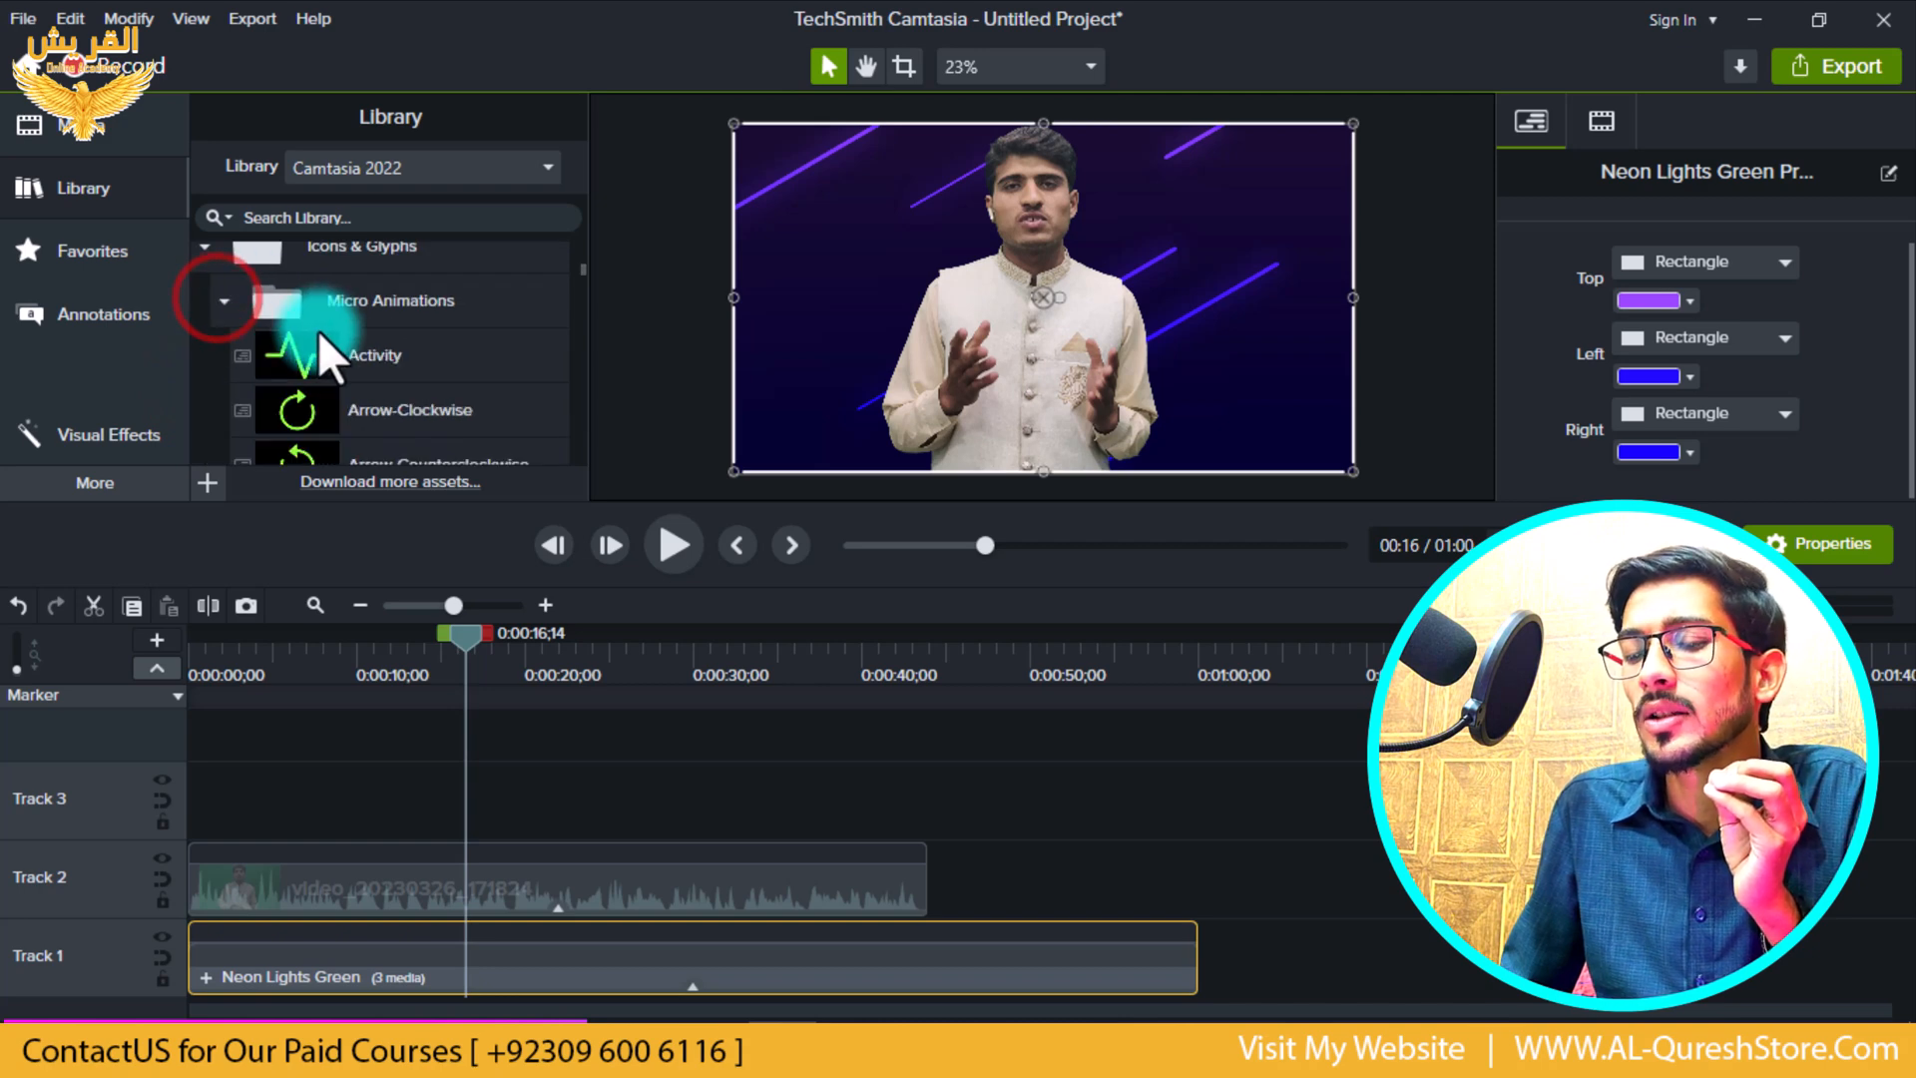
scroll(331, 357, "down", 8)
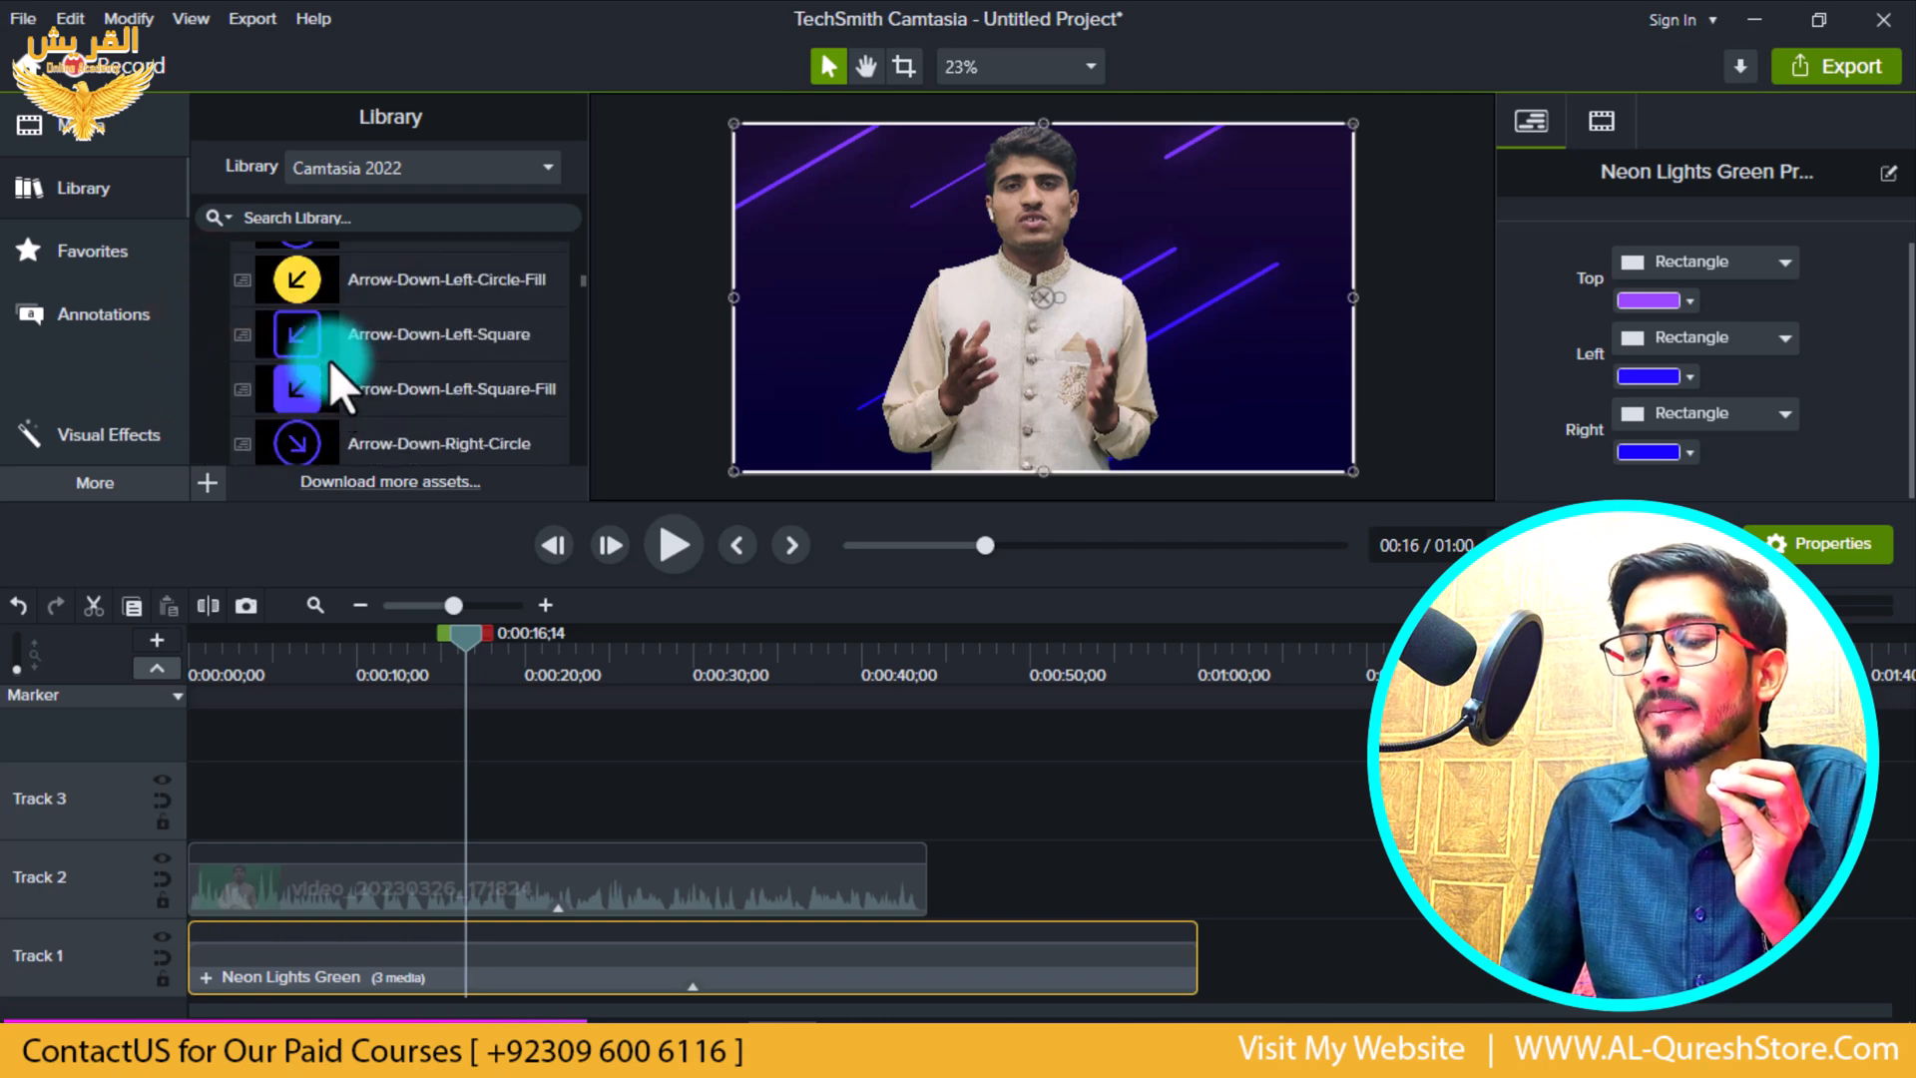
double_click(321, 309)
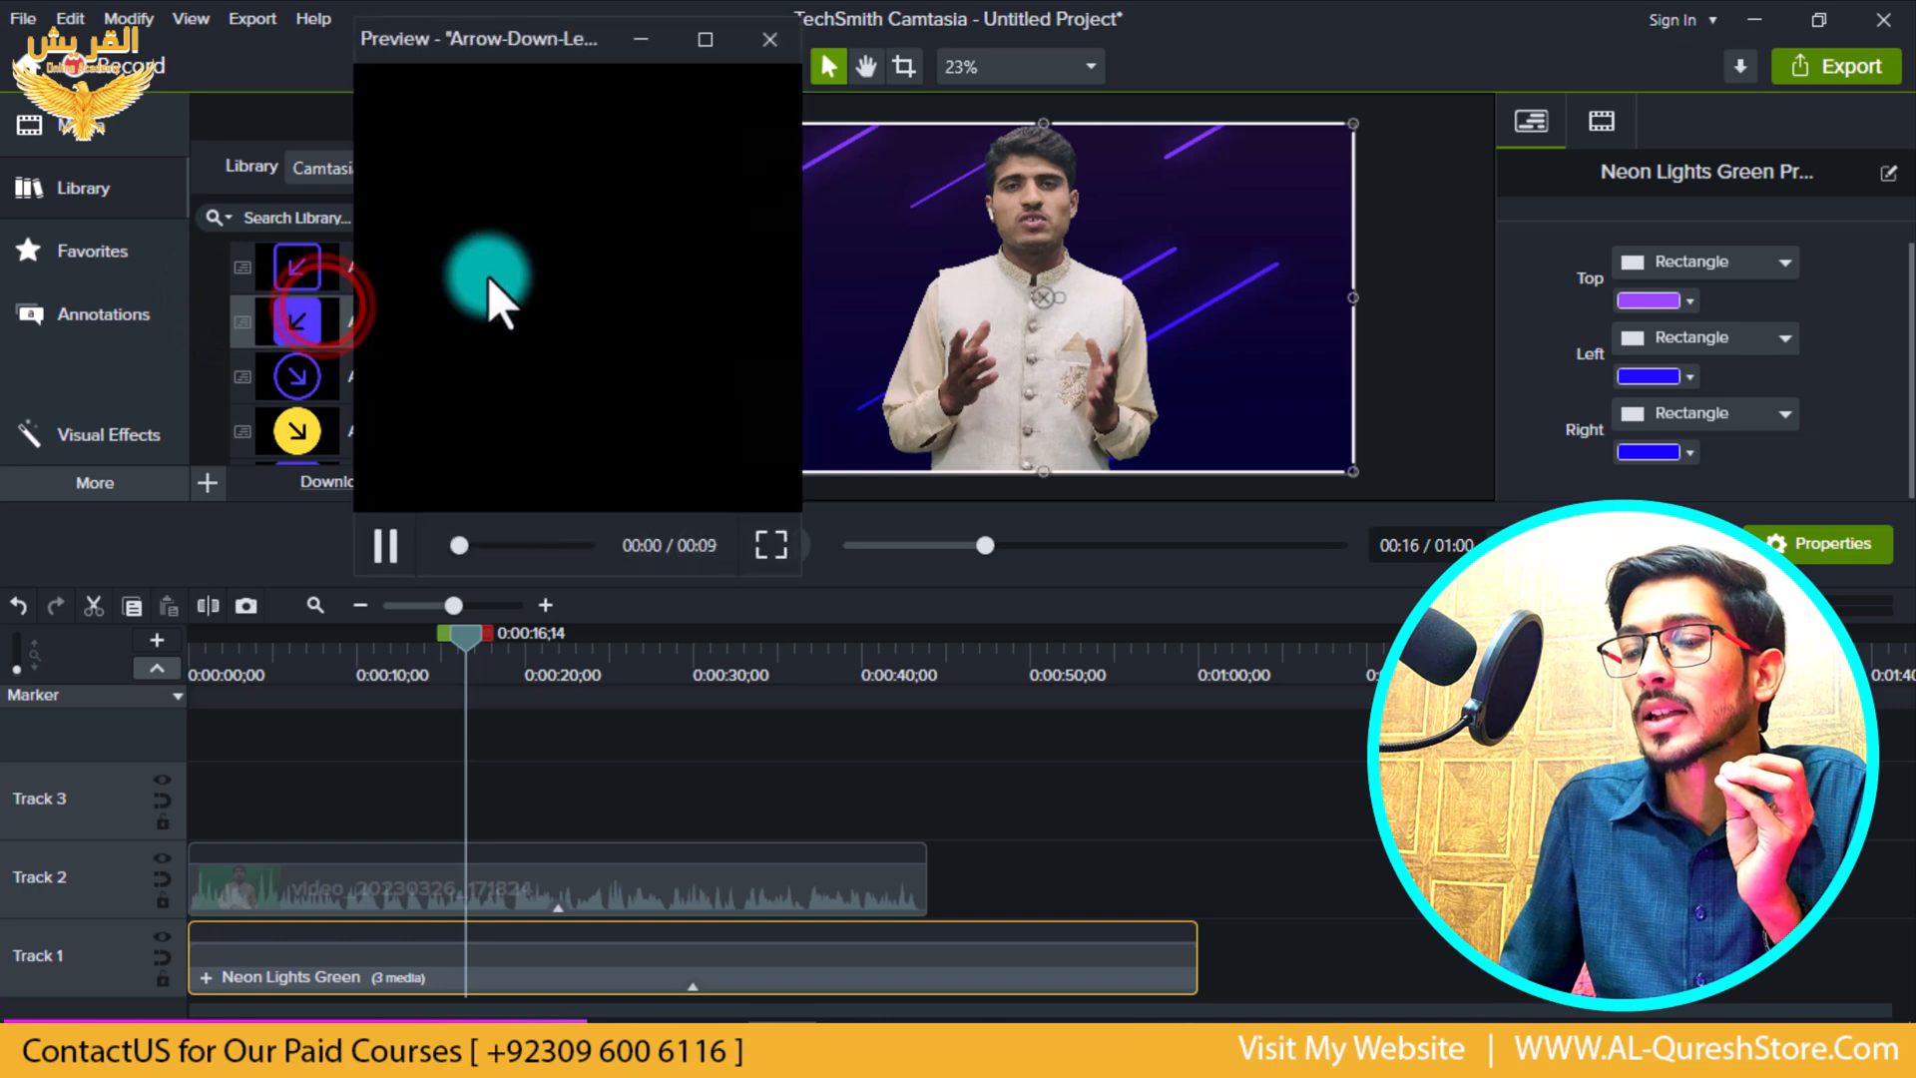
left_click(529, 544)
left_click(769, 40)
scroll(323, 394, "up", 10)
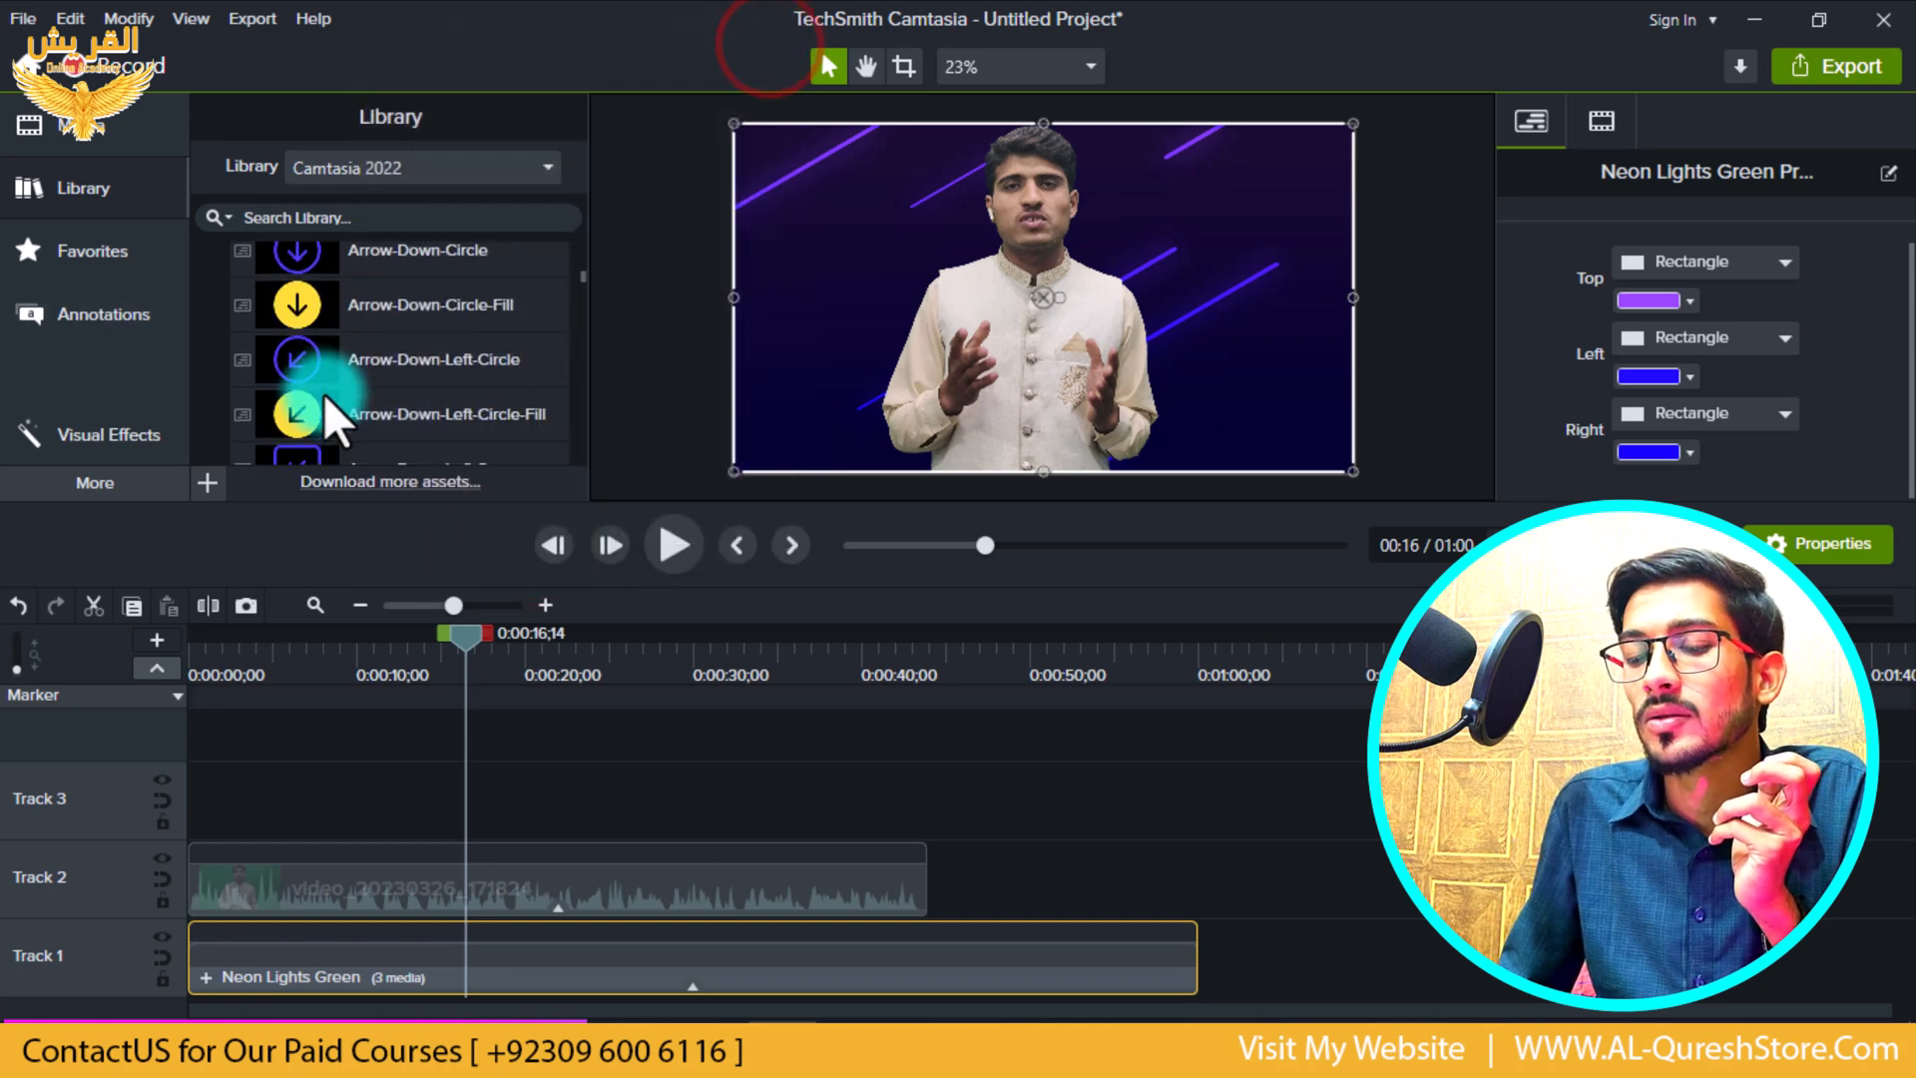
scroll(305, 341, "up", 1)
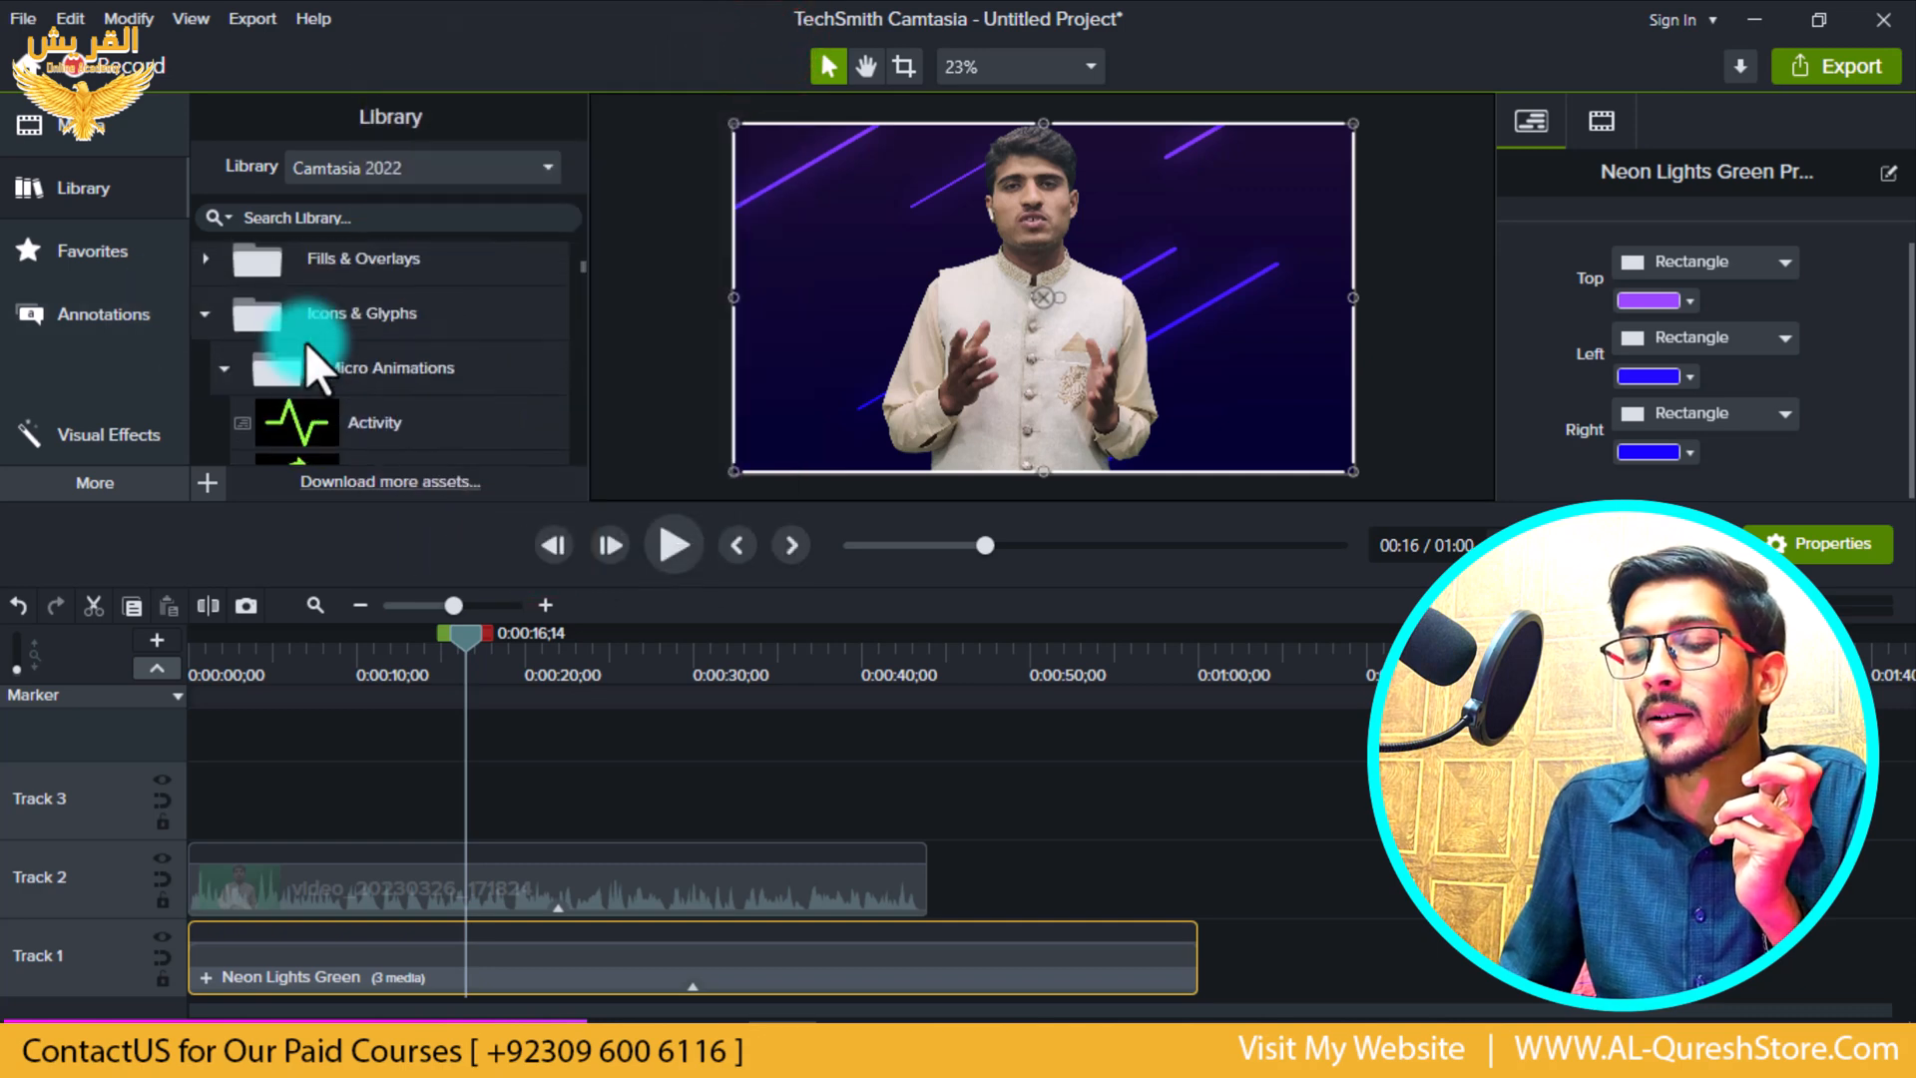
left_click(214, 369)
- Expand and collapse the Static subfolder, and collapse the Icons & Glyphs folder
scroll(265, 358, "down", 2)
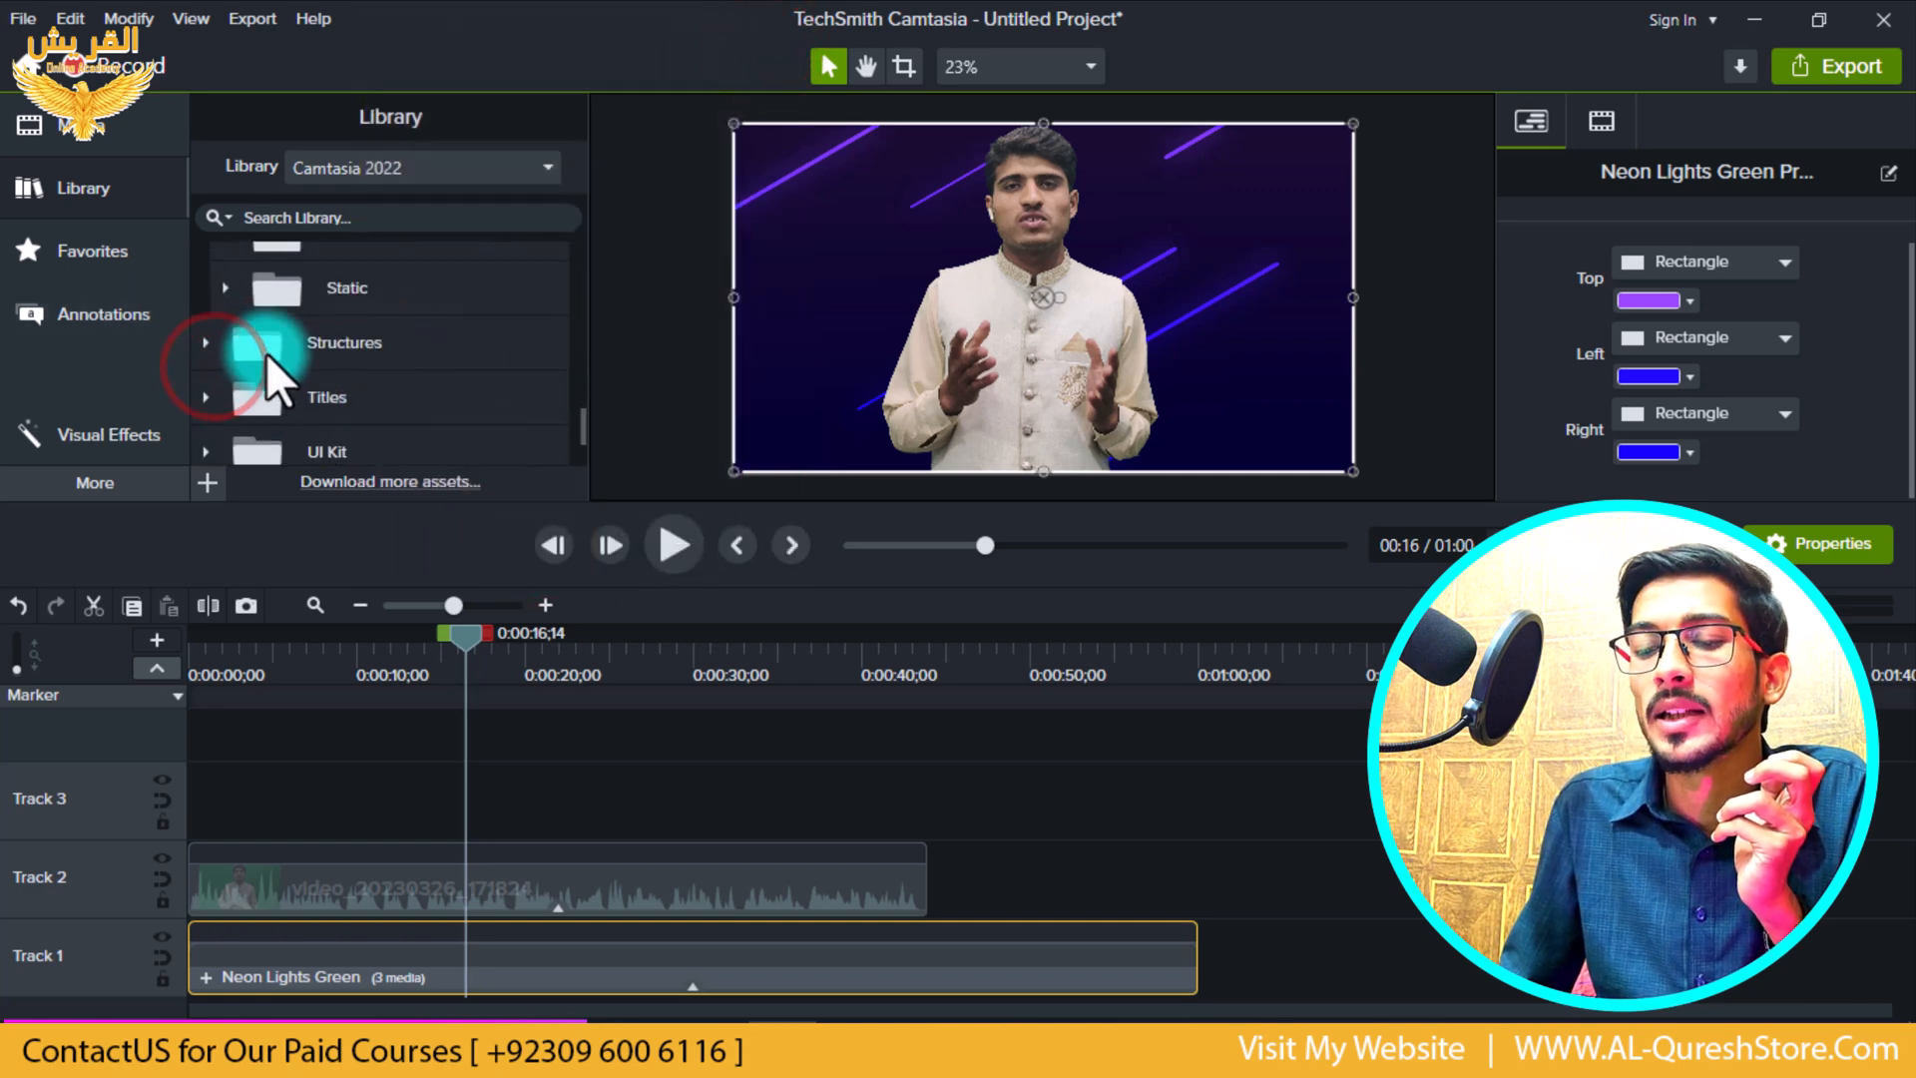
left_click(225, 295)
left_click(225, 295)
scroll(230, 297, "up", 3)
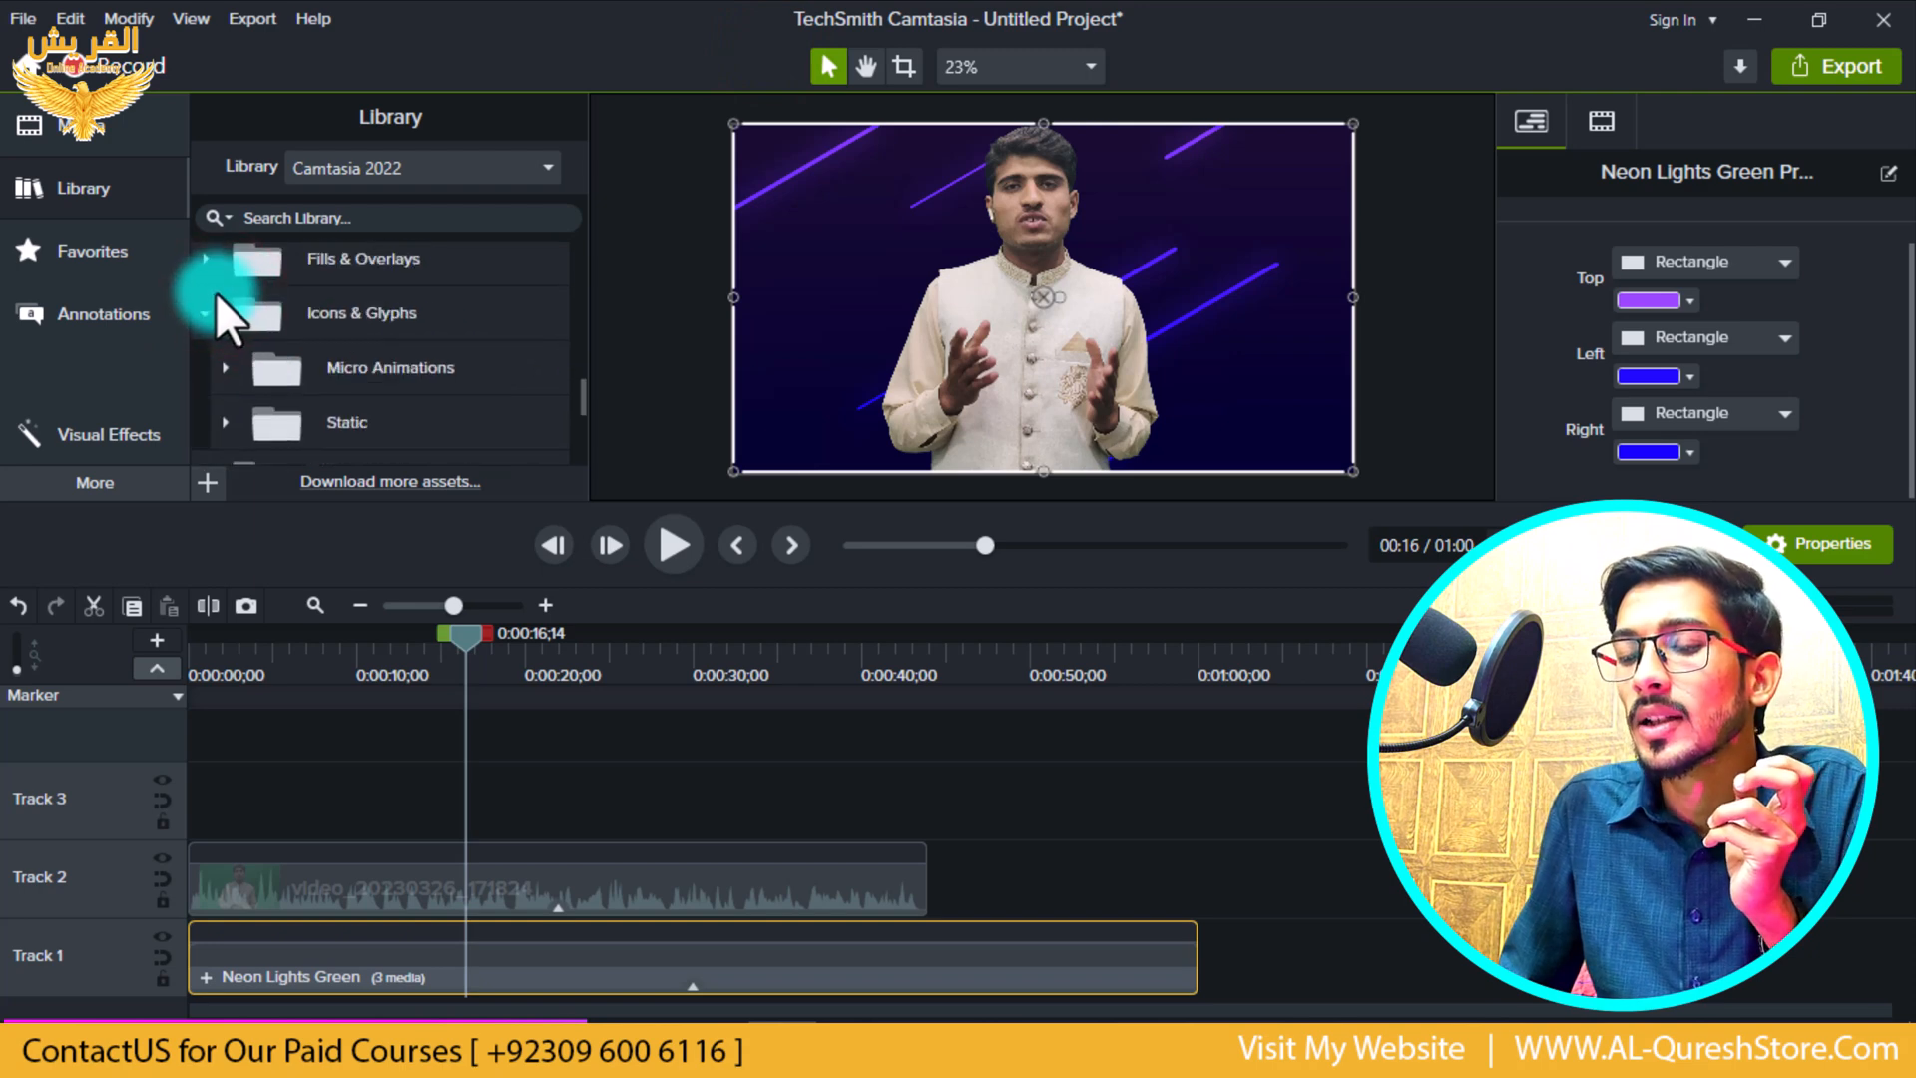
left_click(208, 313)
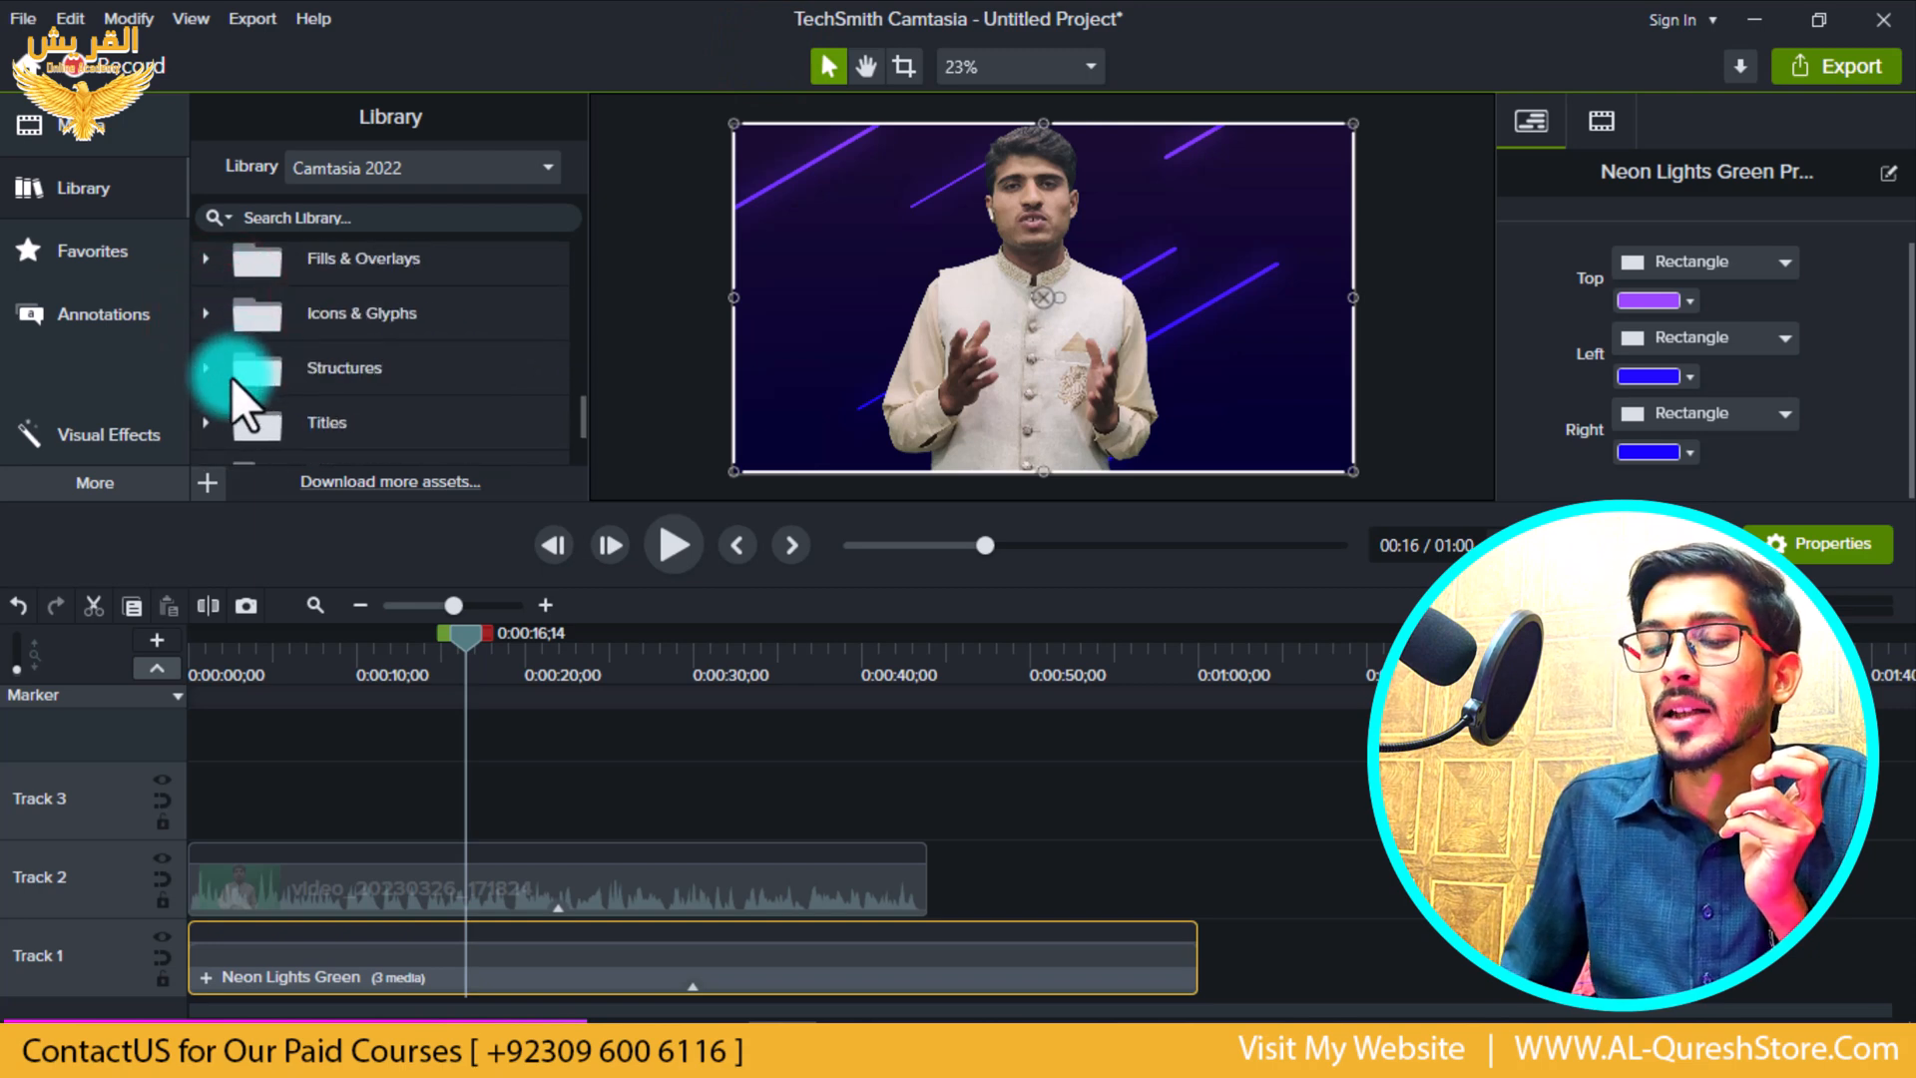
- Expand the Structures folder and its Motor City subfolder, and preview the Motor-City-Renaissance-002 asset
scroll(227, 319, "down", 1)
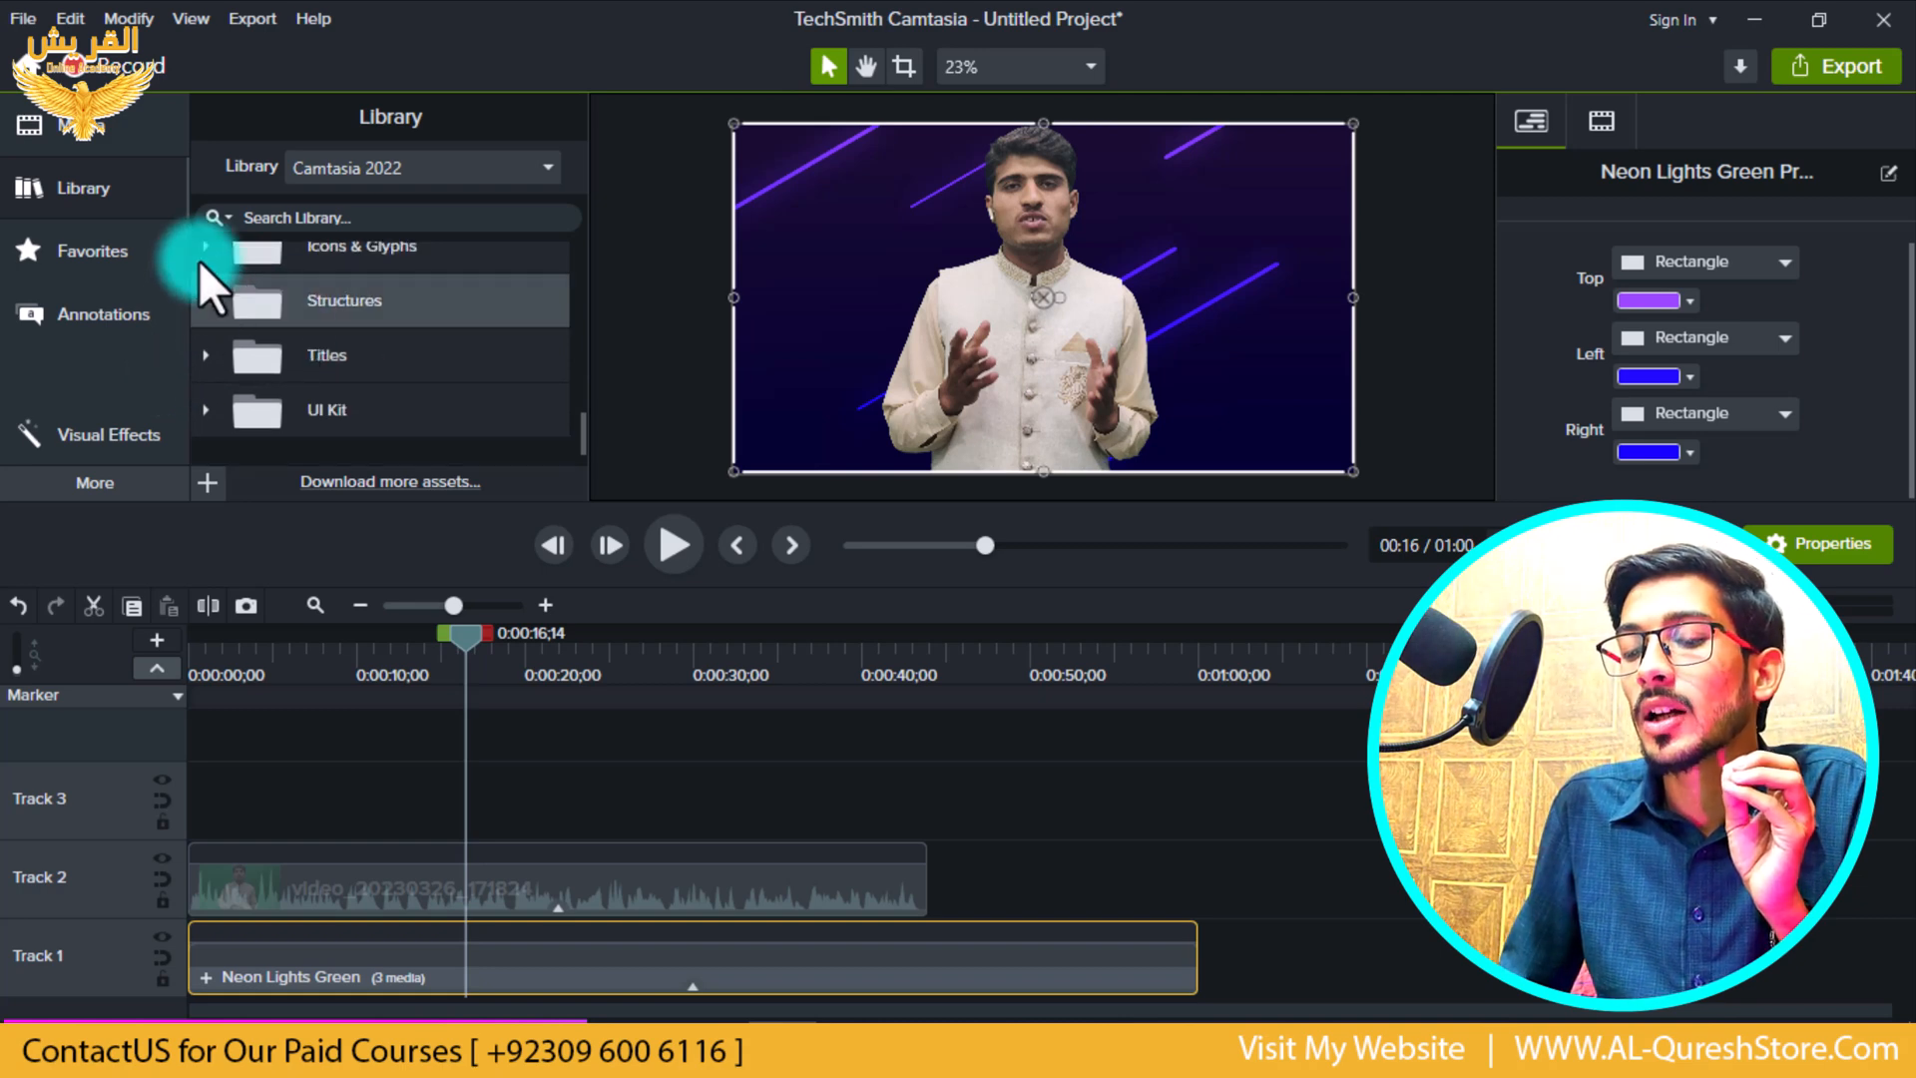
left_click(205, 301)
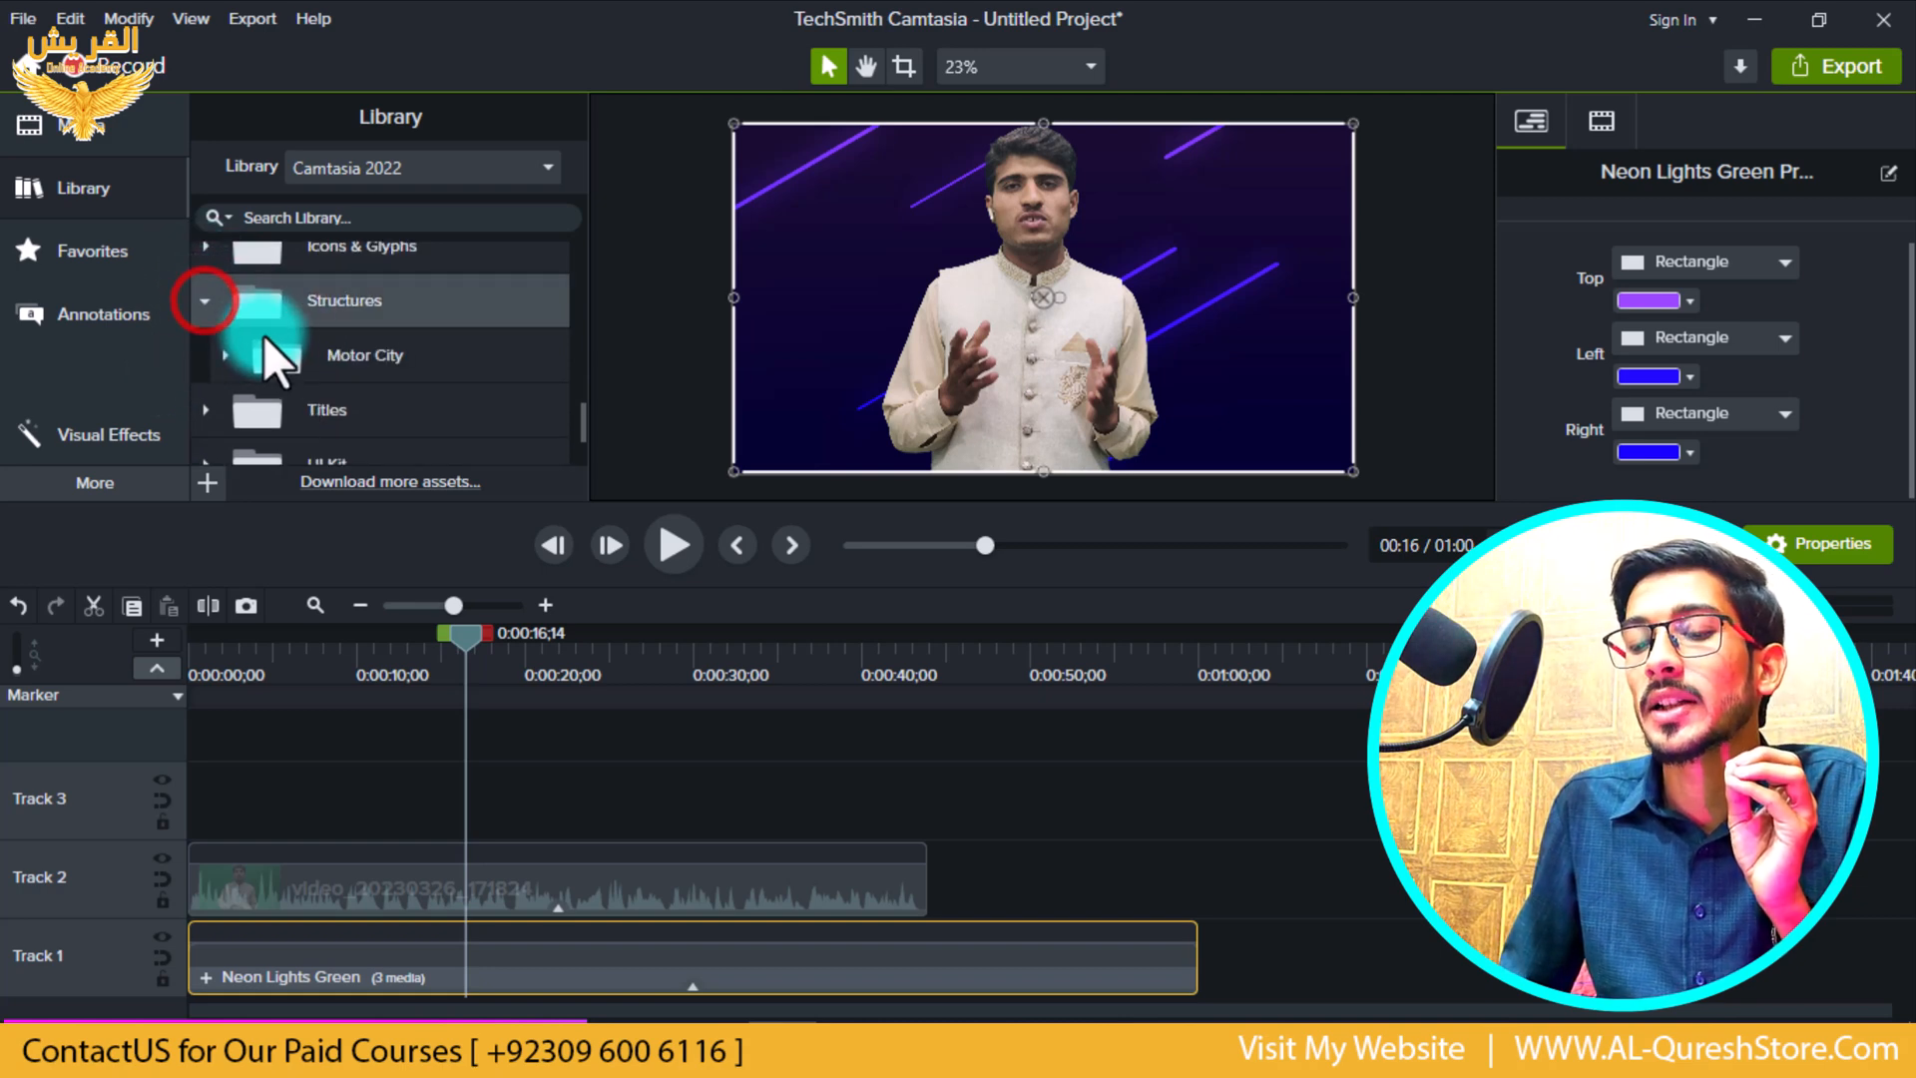
left_click(381, 369)
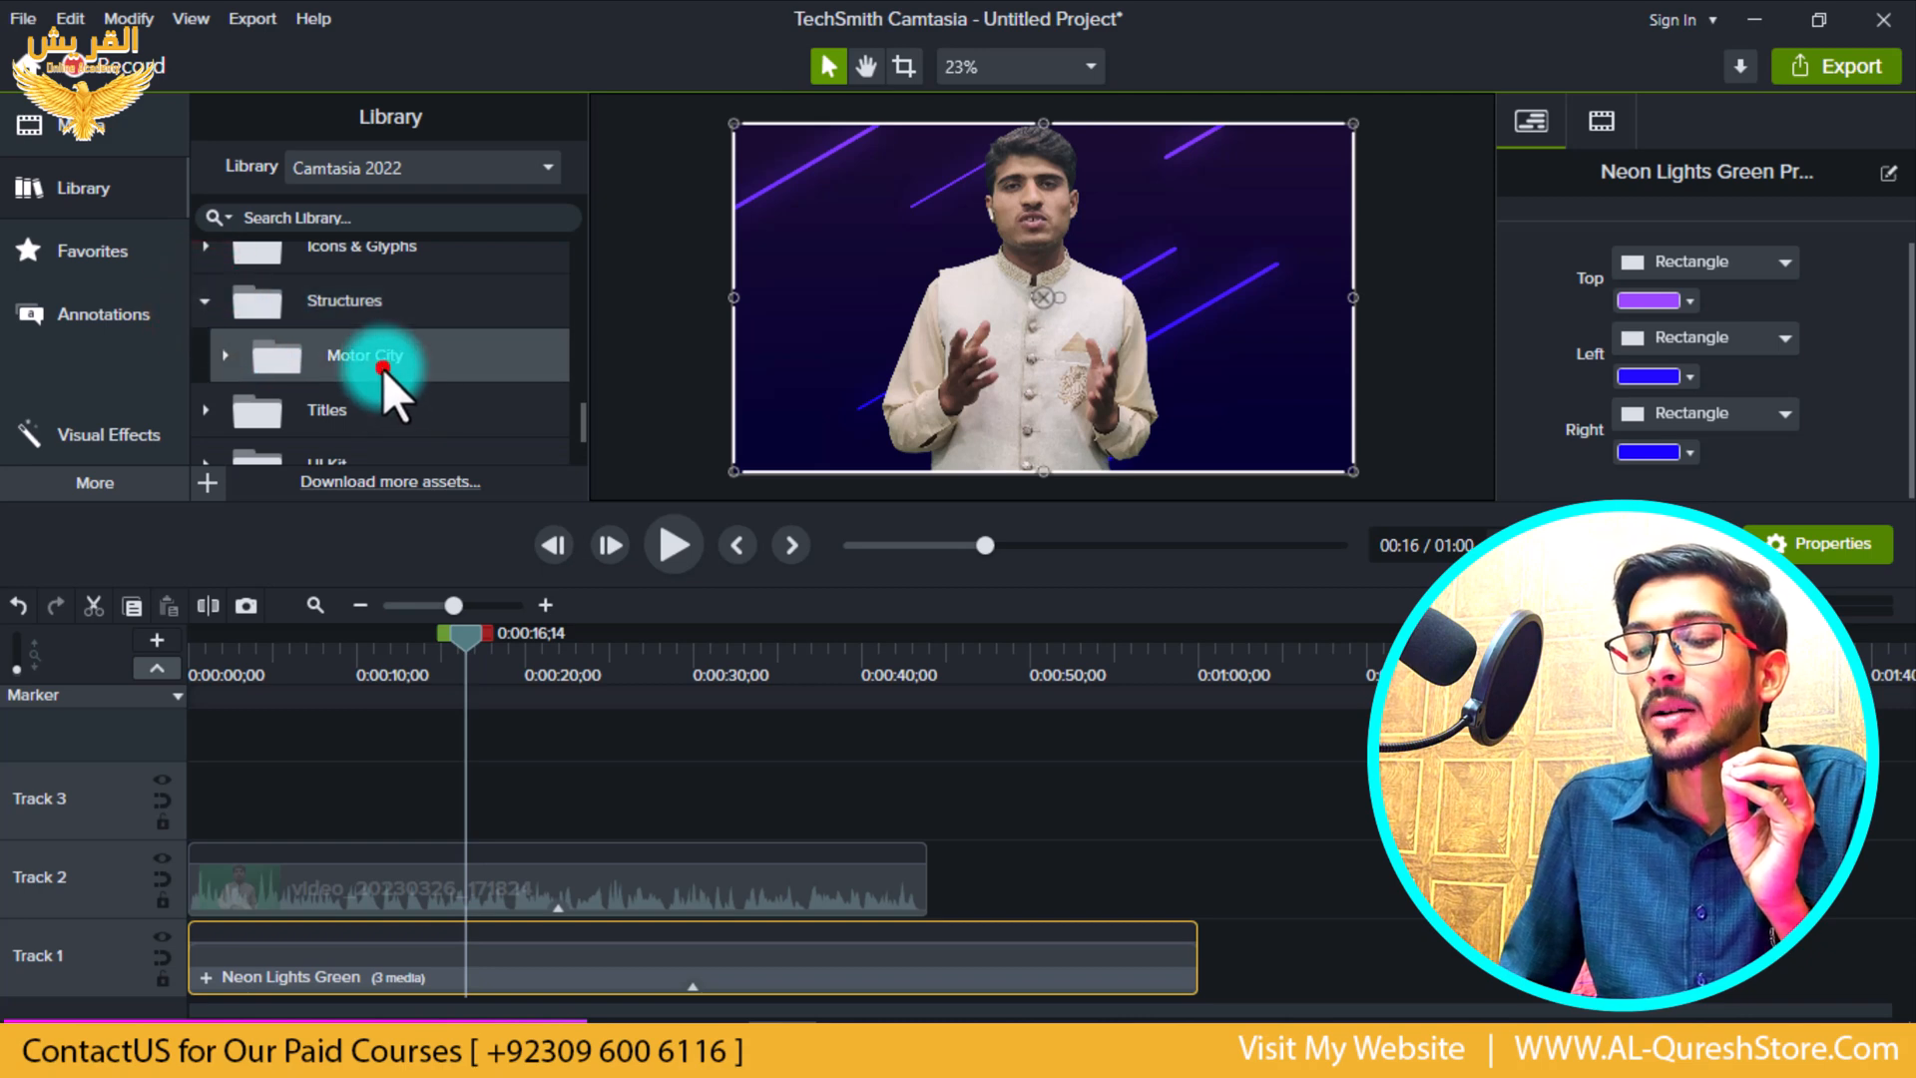
left_click(220, 359)
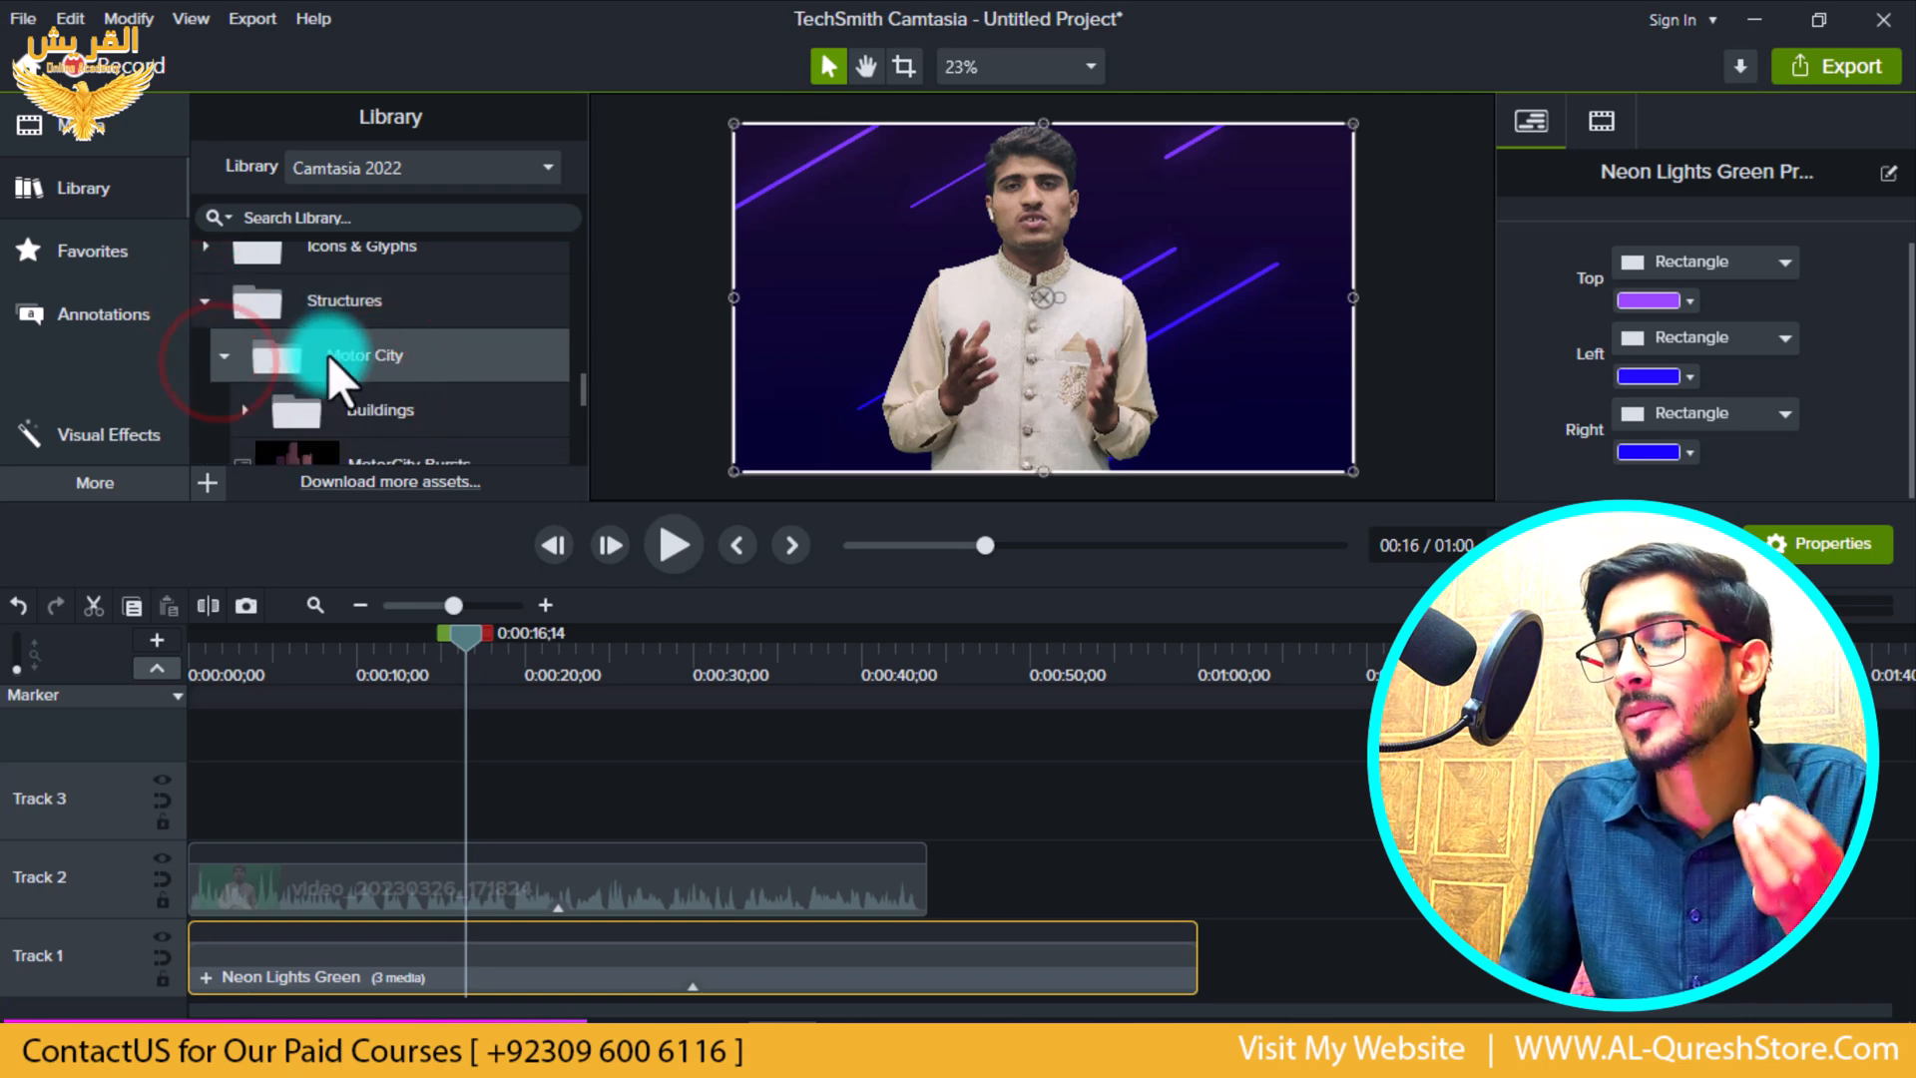
scroll(339, 365, "down", 5)
left_click(326, 309)
double_click(326, 310)
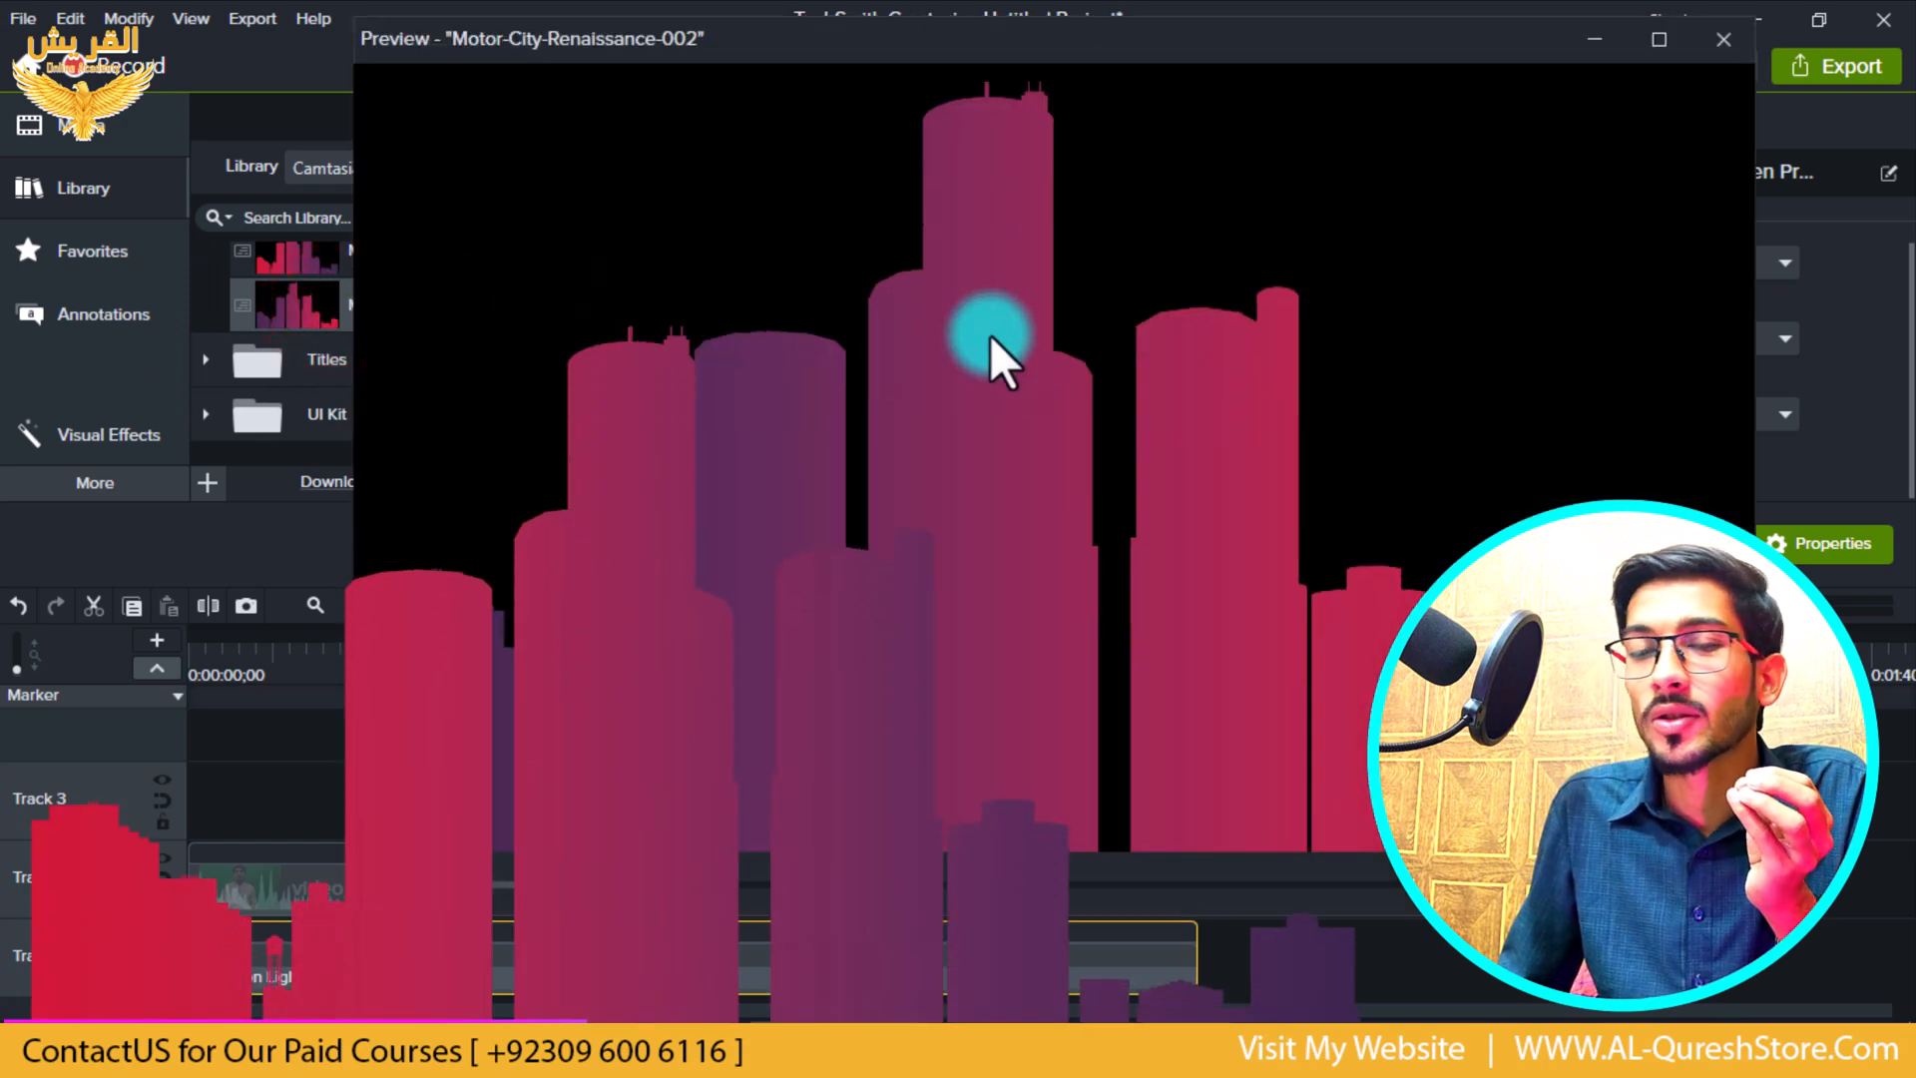
- Examine the Motor-City-Renaissance-002 skyline preview, close it and collapse the Structures folder
left_click(1387, 493)
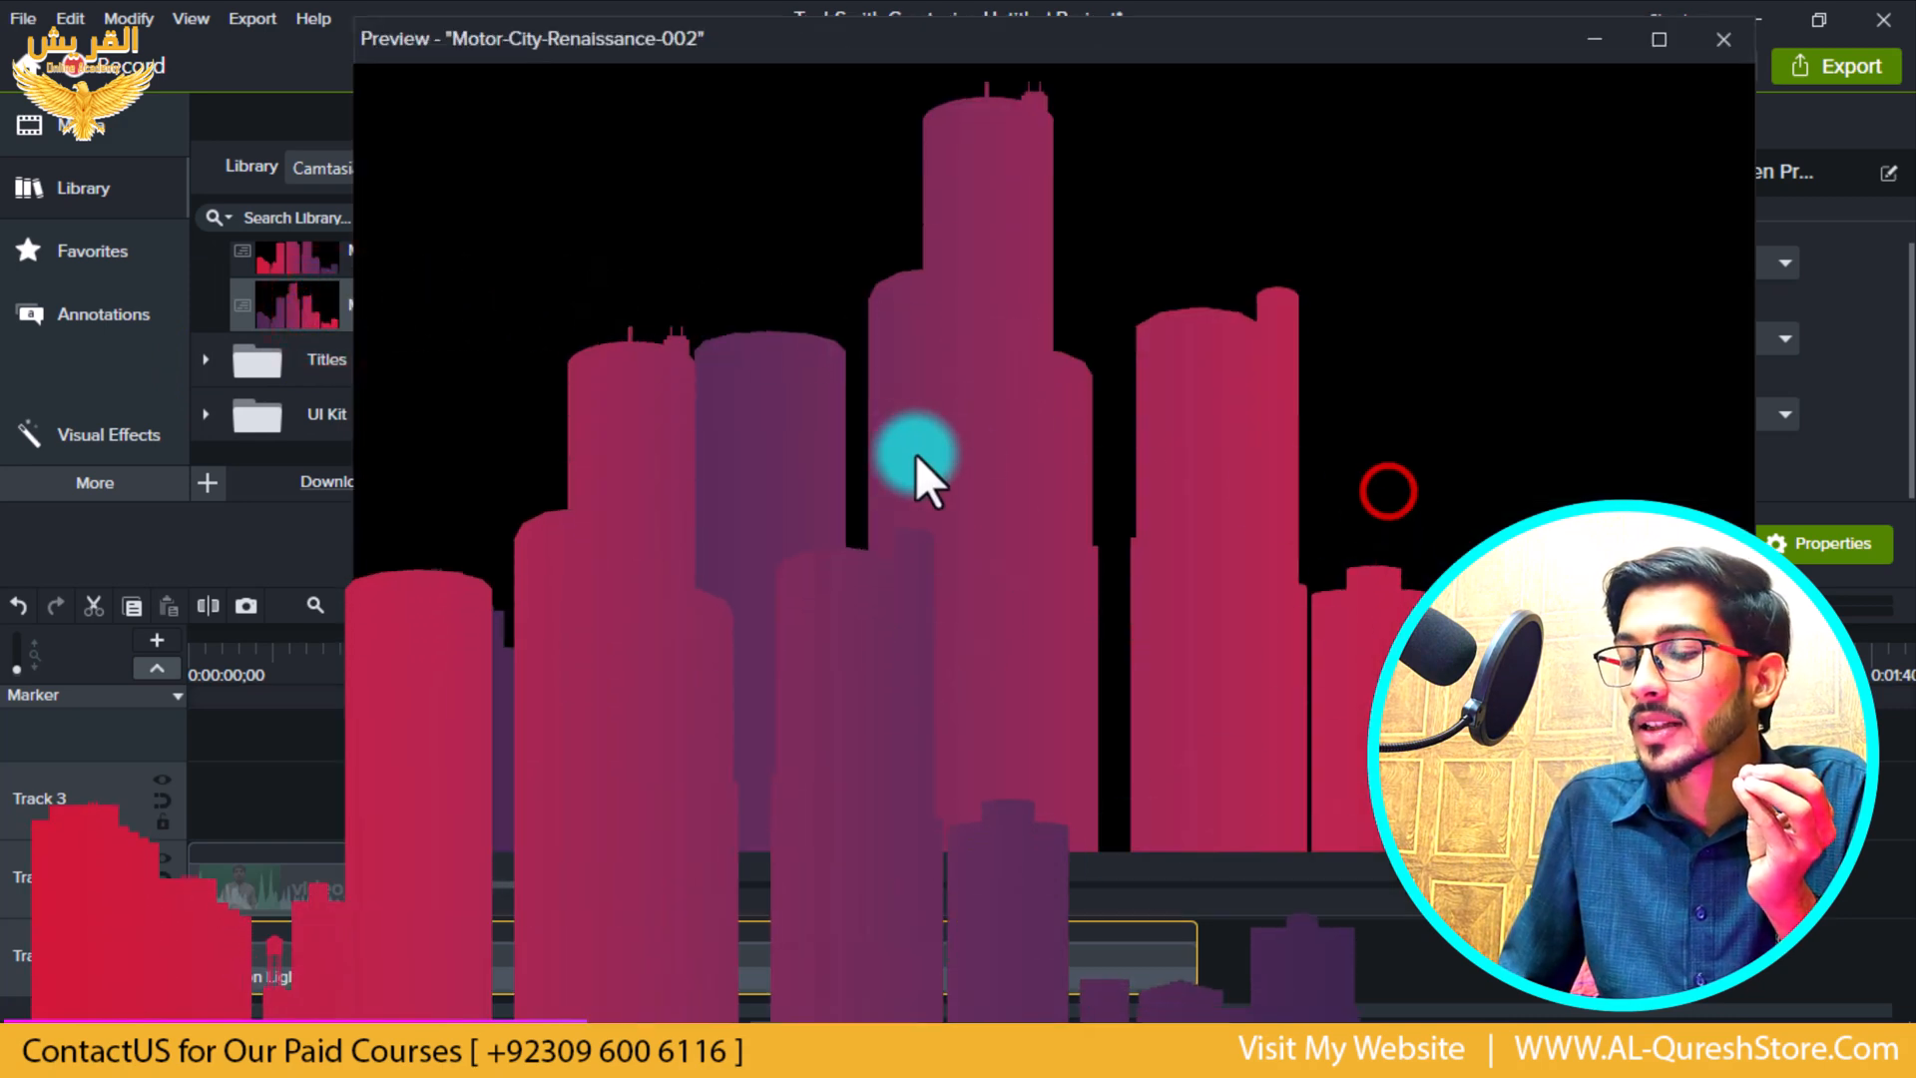
left_click(898, 451)
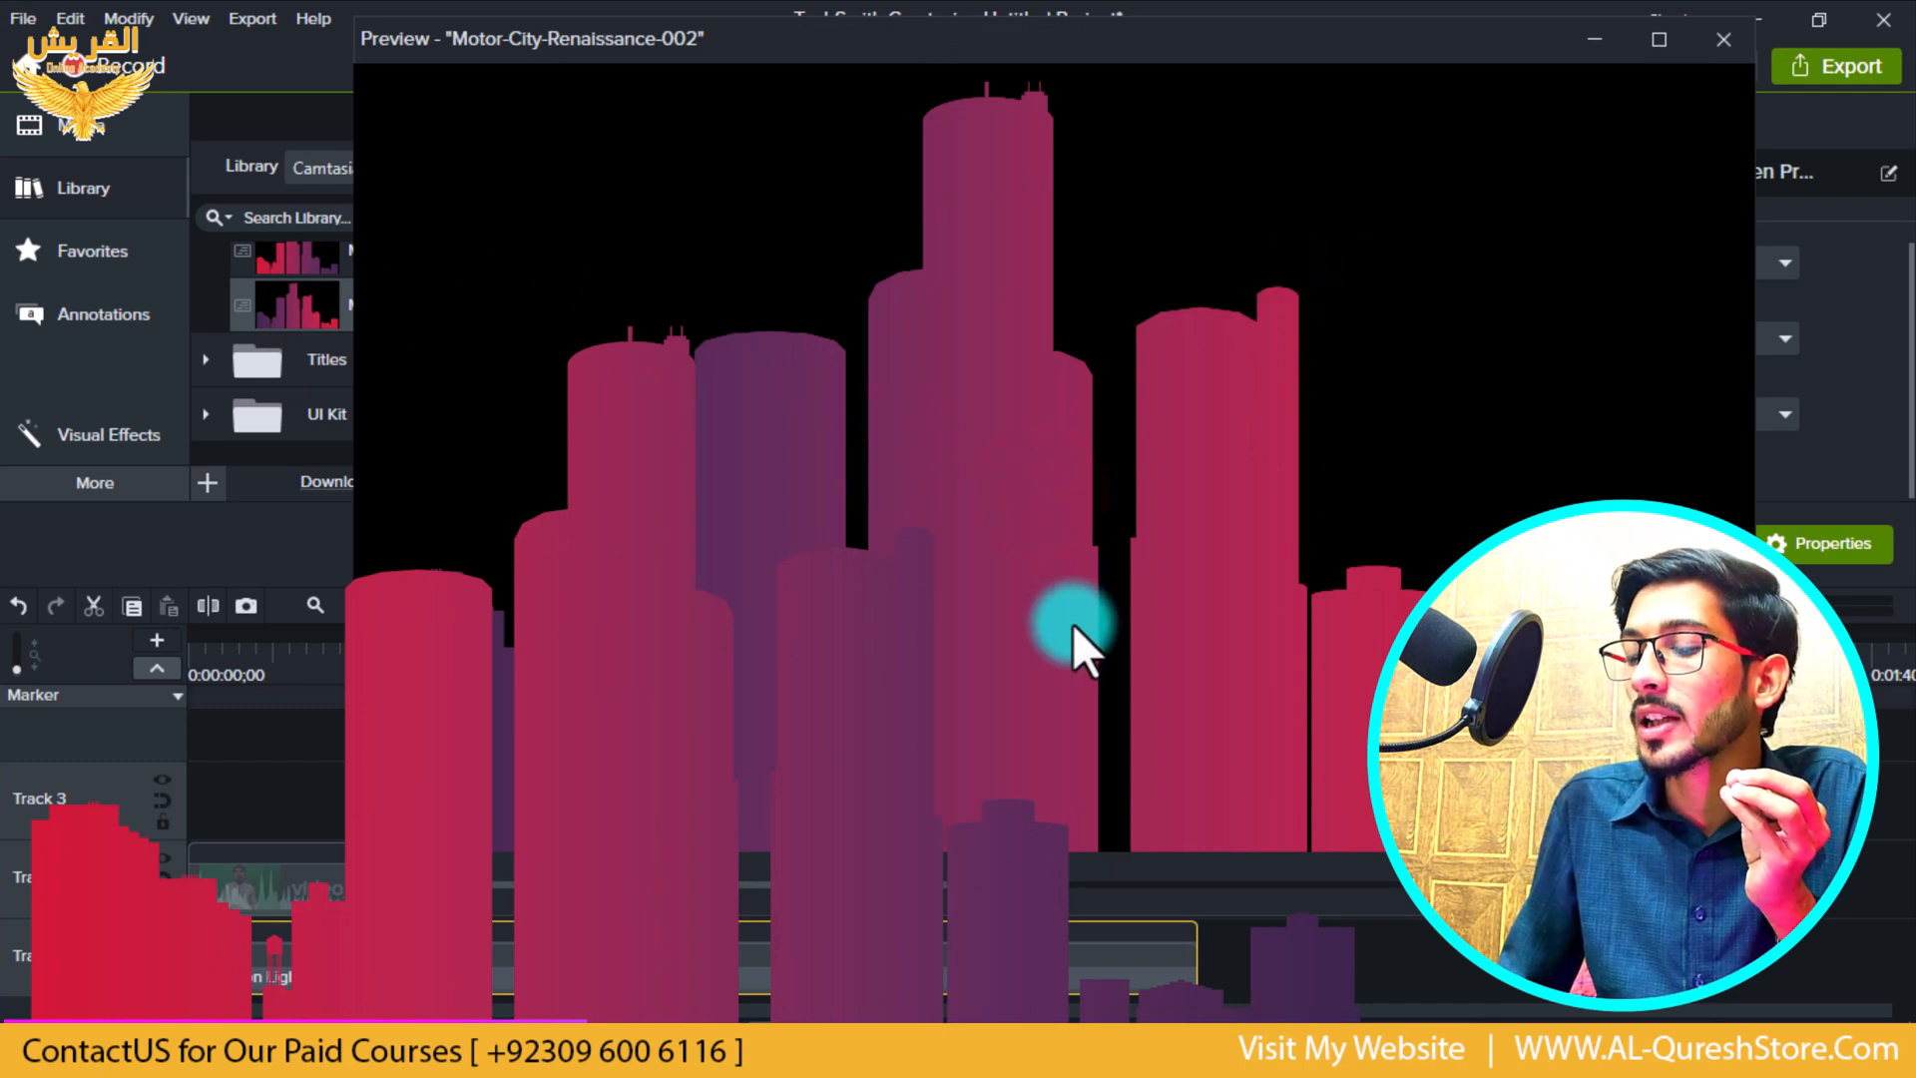
left_click(1109, 574)
left_click(1409, 441)
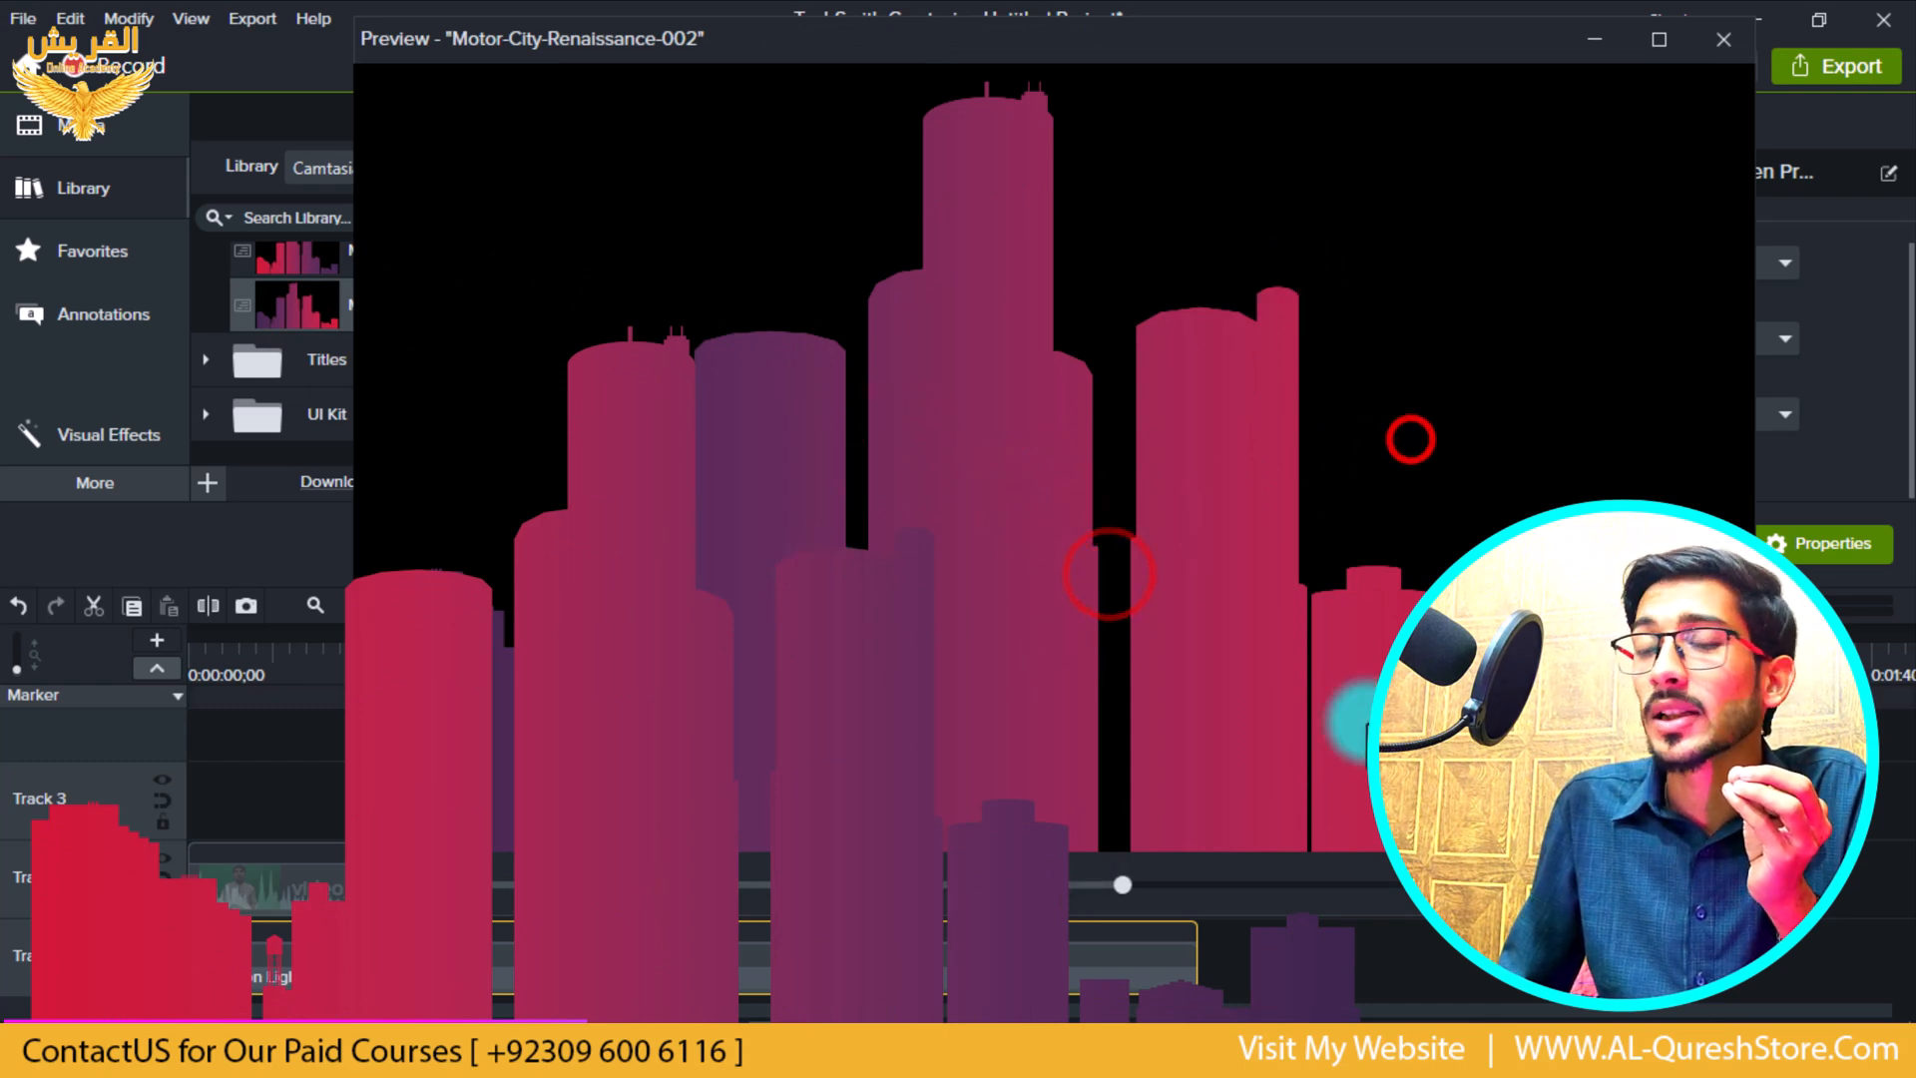
left_click(206, 300)
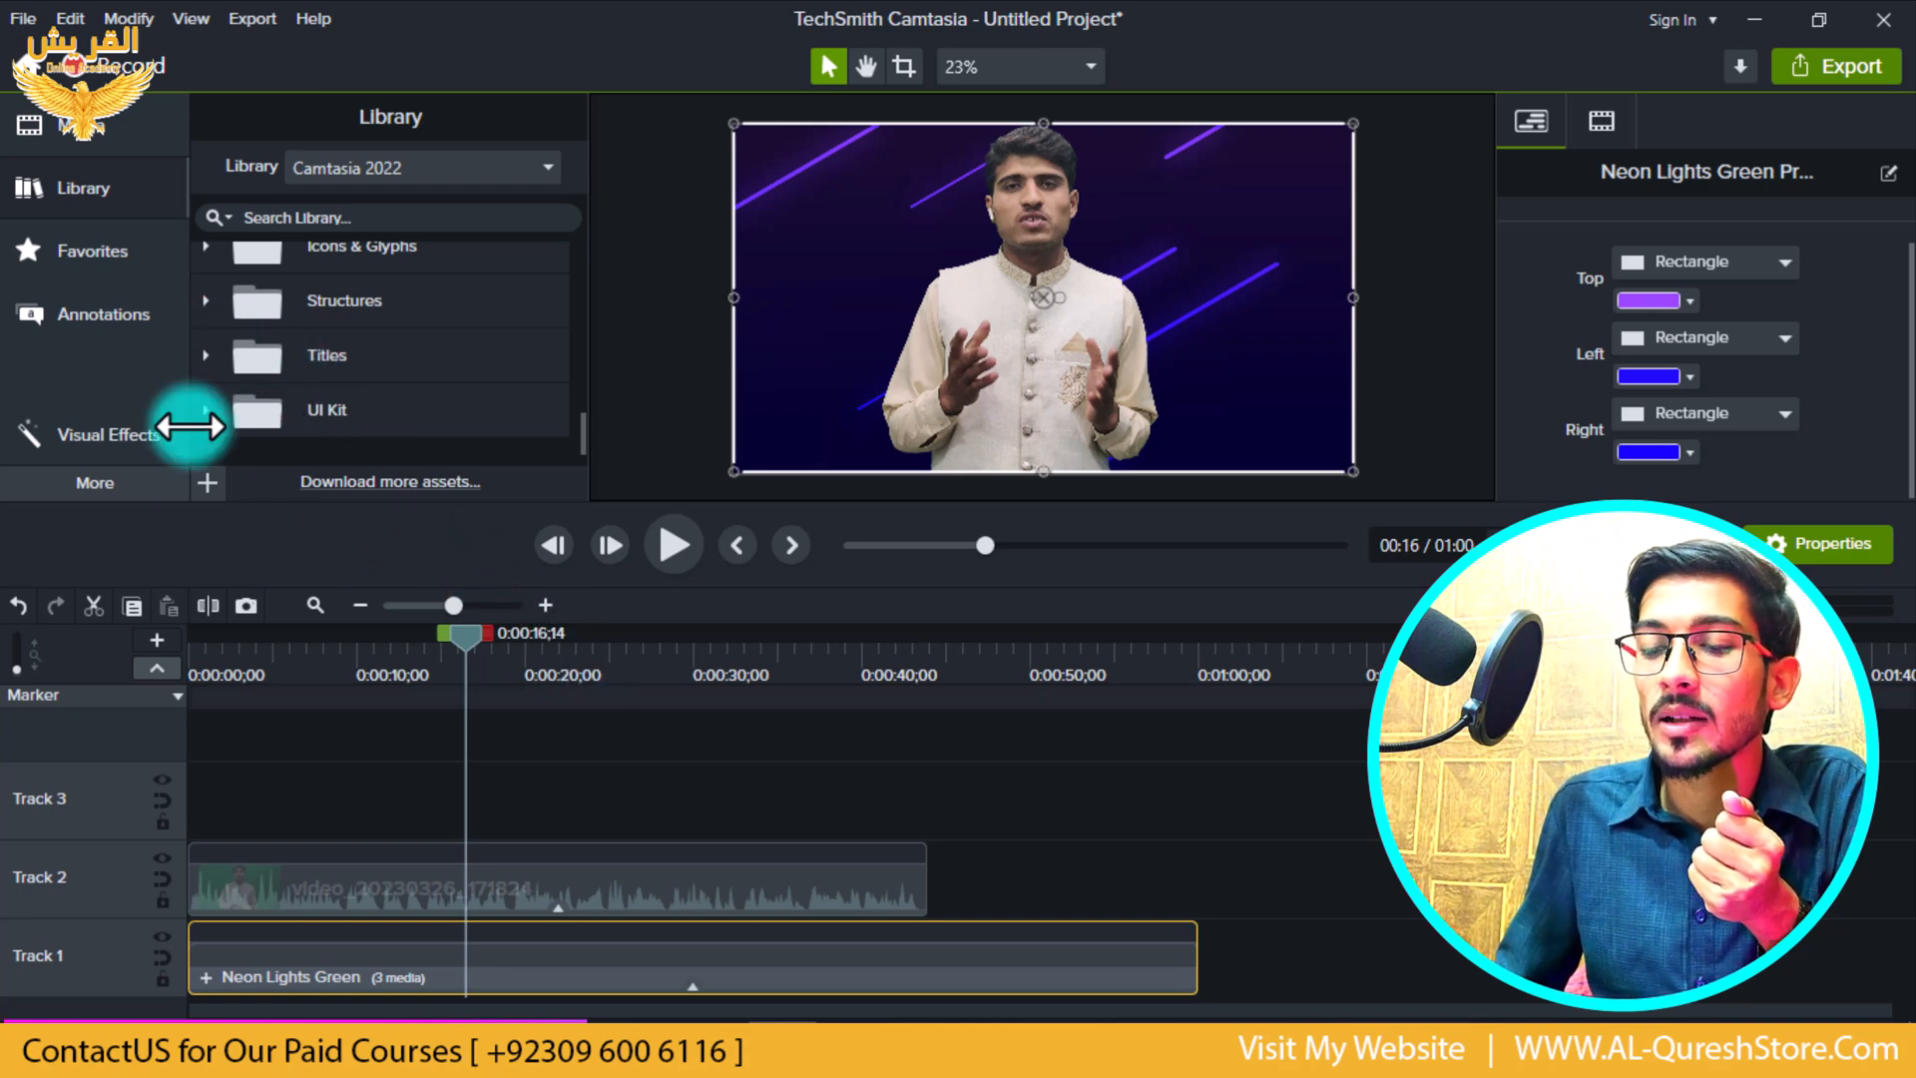
- Expand the Titles folder, add BigType-001 at the start of Track 3 and scrub the playhead to 0:00:00;20
left_click(205, 356)
scroll(319, 374, "down", 5)
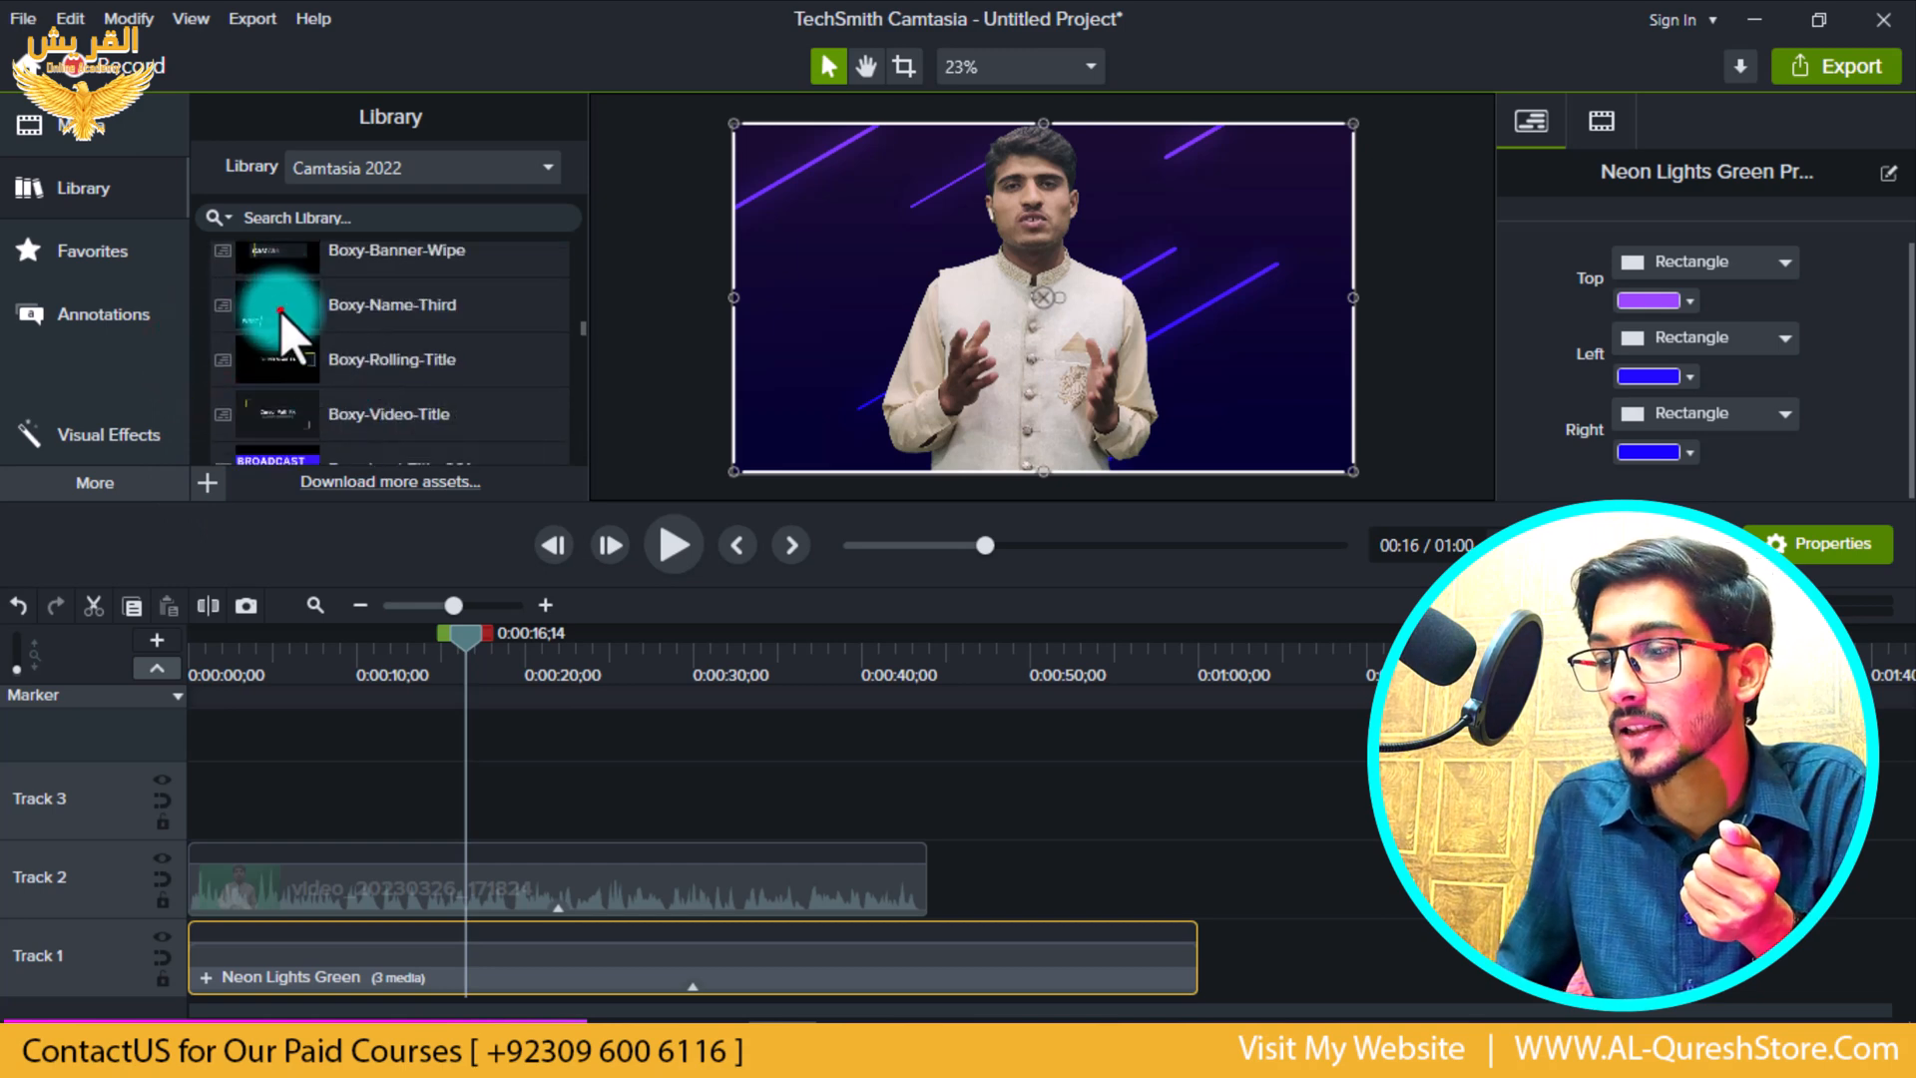
double_click(279, 308)
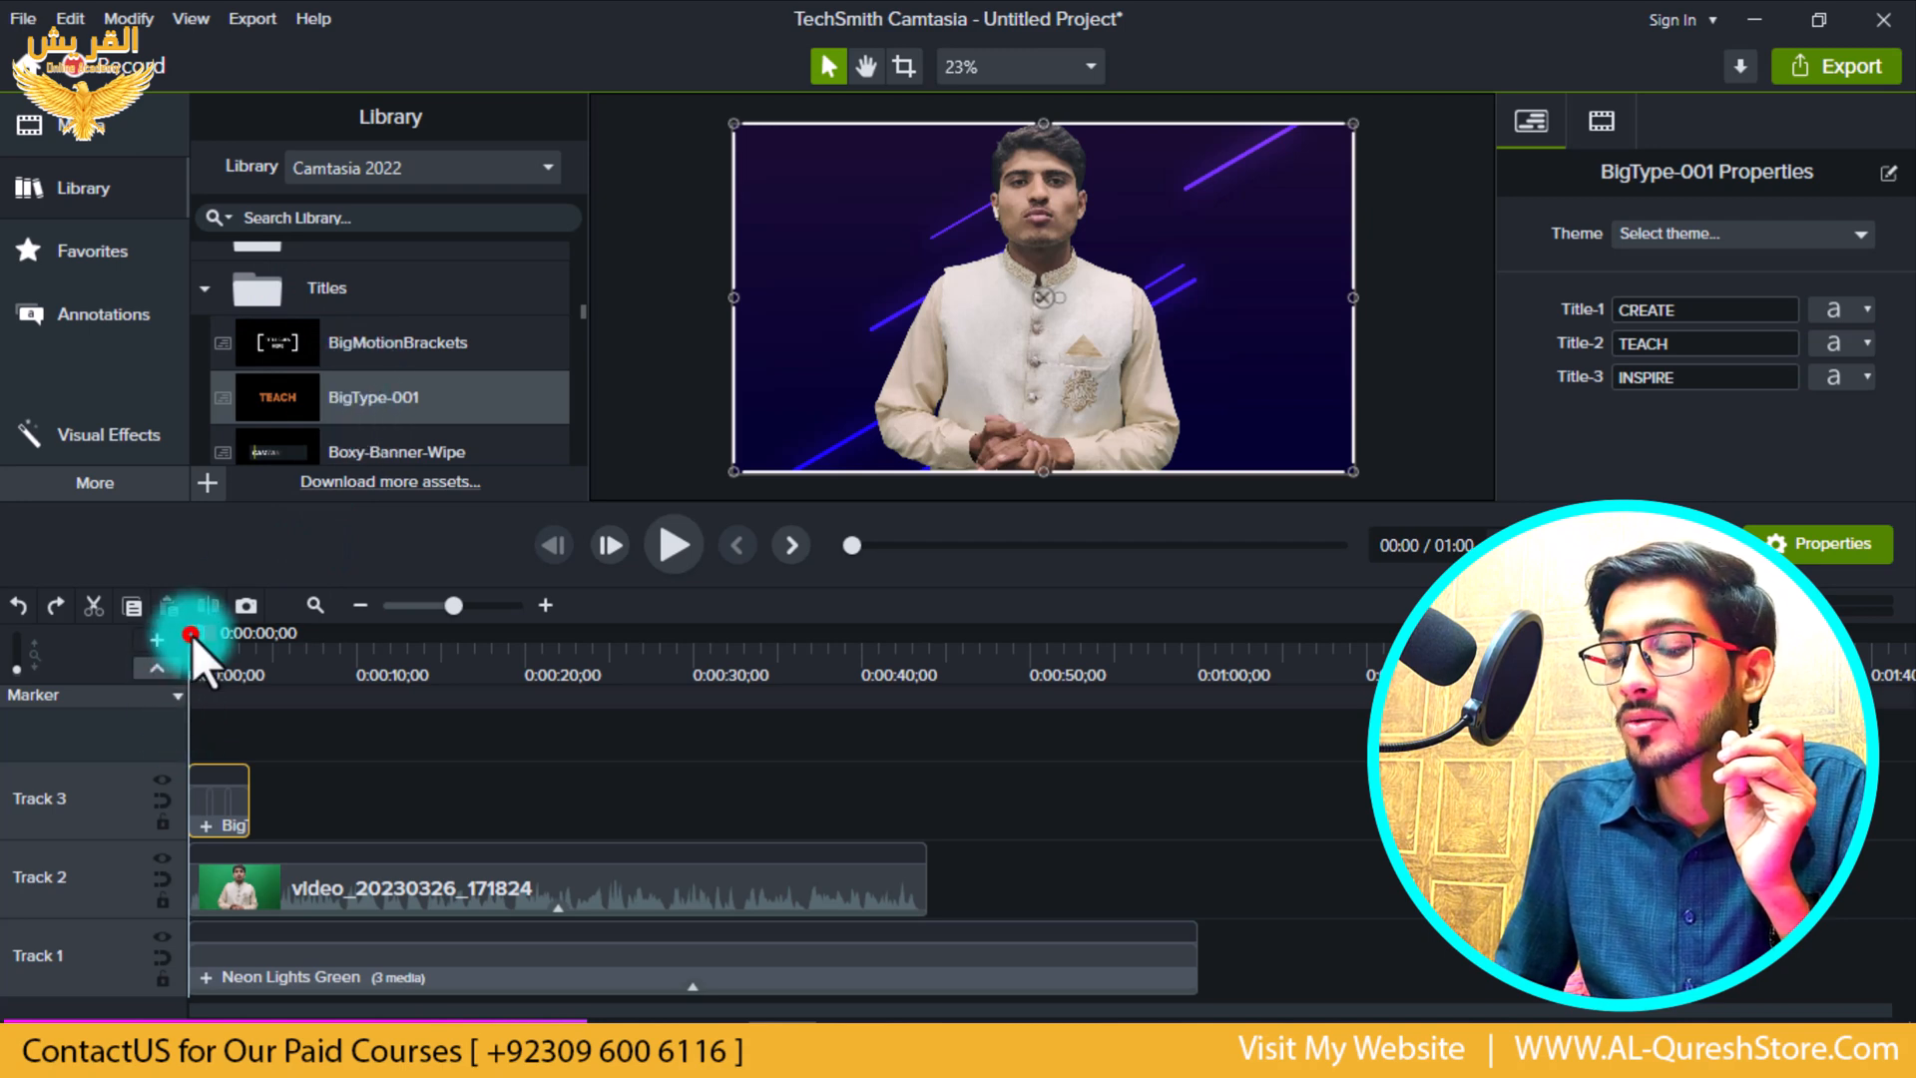
left_click_drag(192, 635, 202, 700)
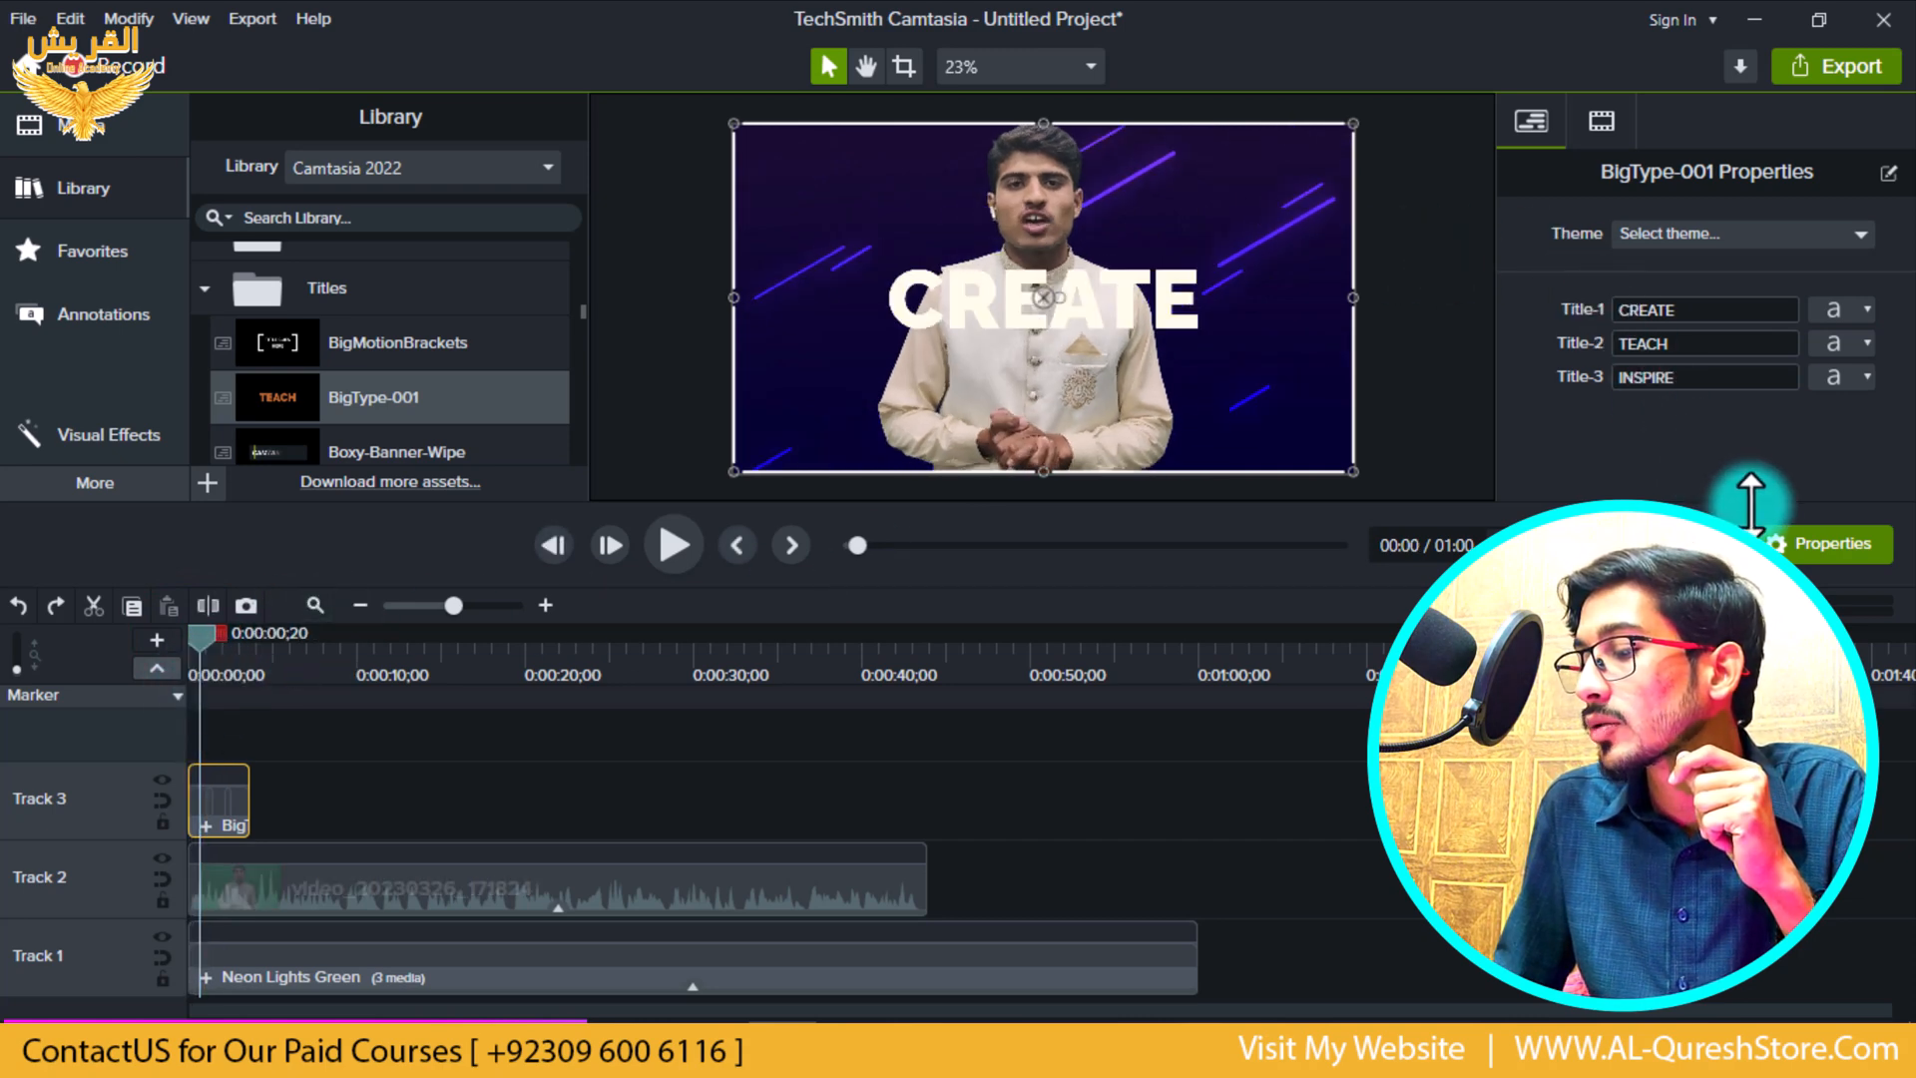
double_click(1745, 315)
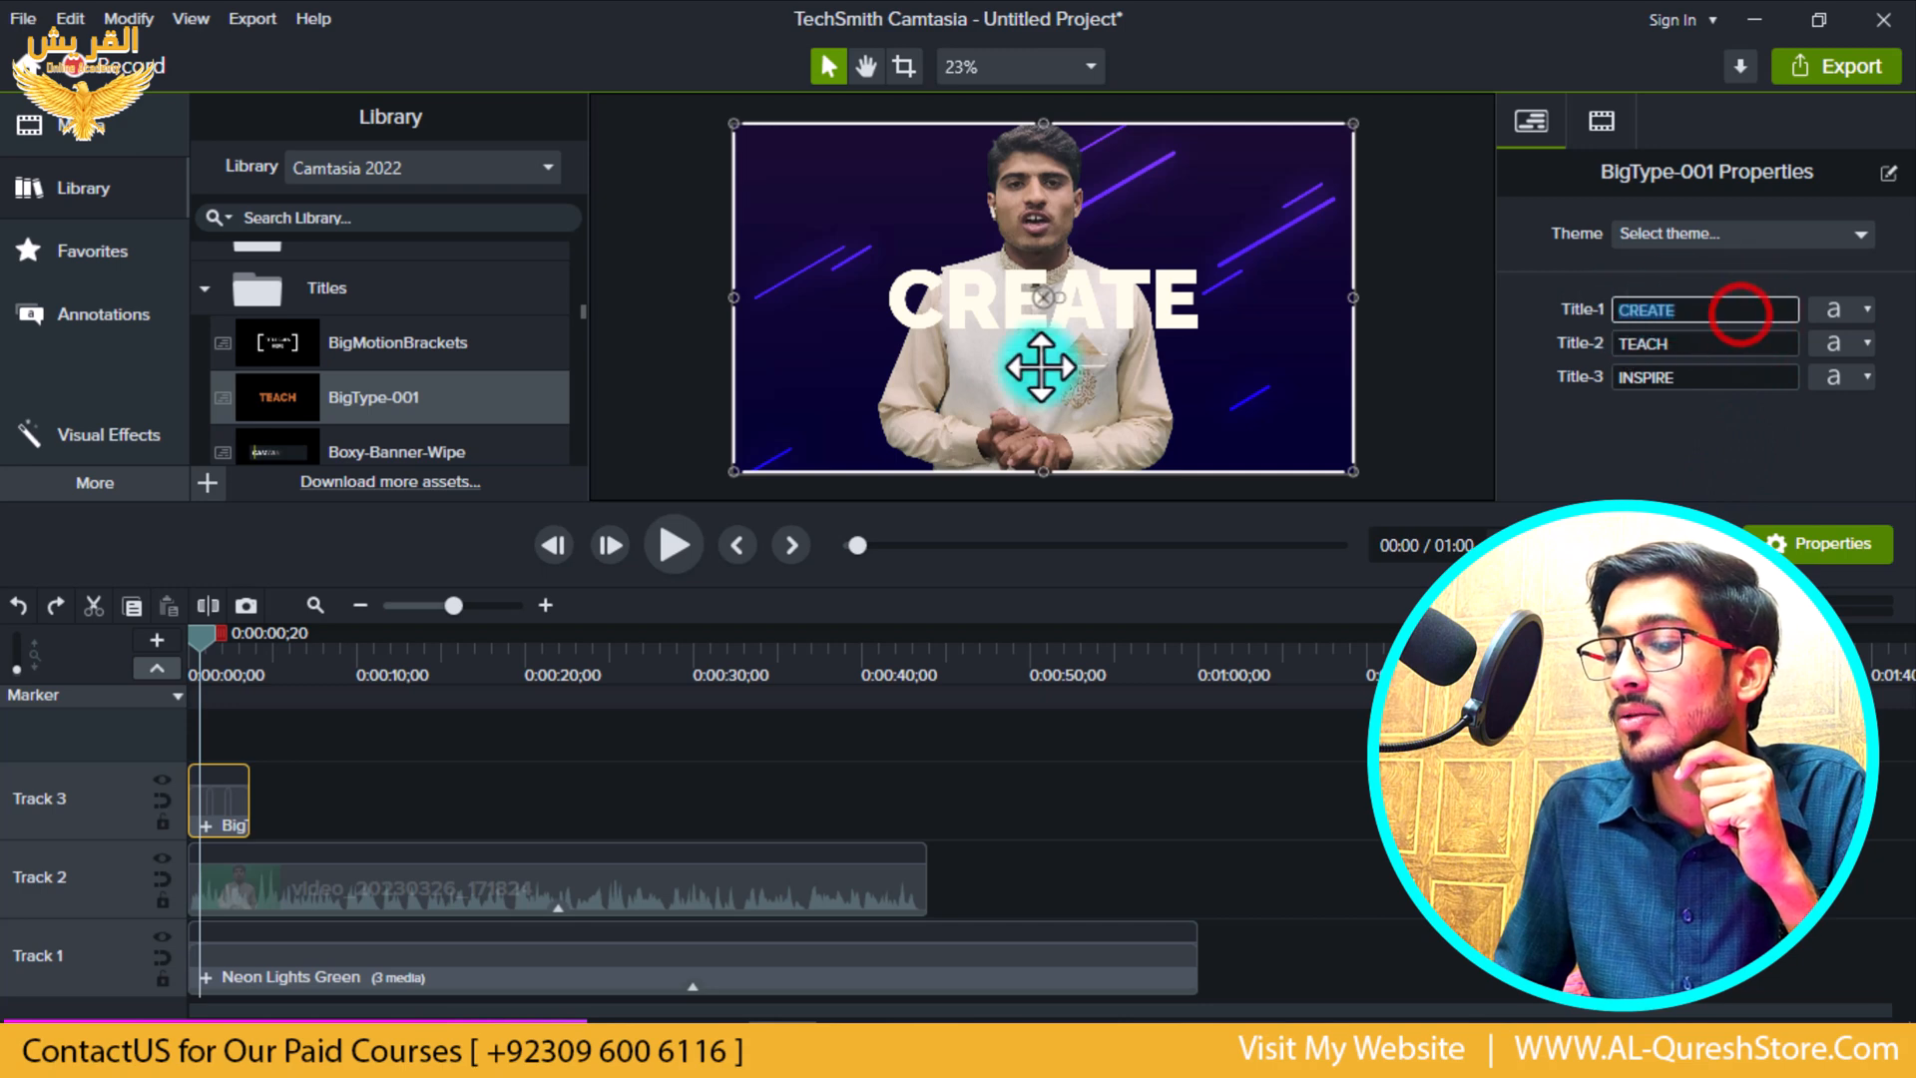
- Scale down the presenter video and move it to the right side of the canvas, undoing the accidental shift of the title
left_click(1041, 431)
left_click_drag(734, 125, 865, 197)
left_click_drag(1098, 230, 1231, 231)
left_click_drag(949, 299, 858, 291)
double_click(858, 290)
key("ctrl+z")
left_click(293, 637)
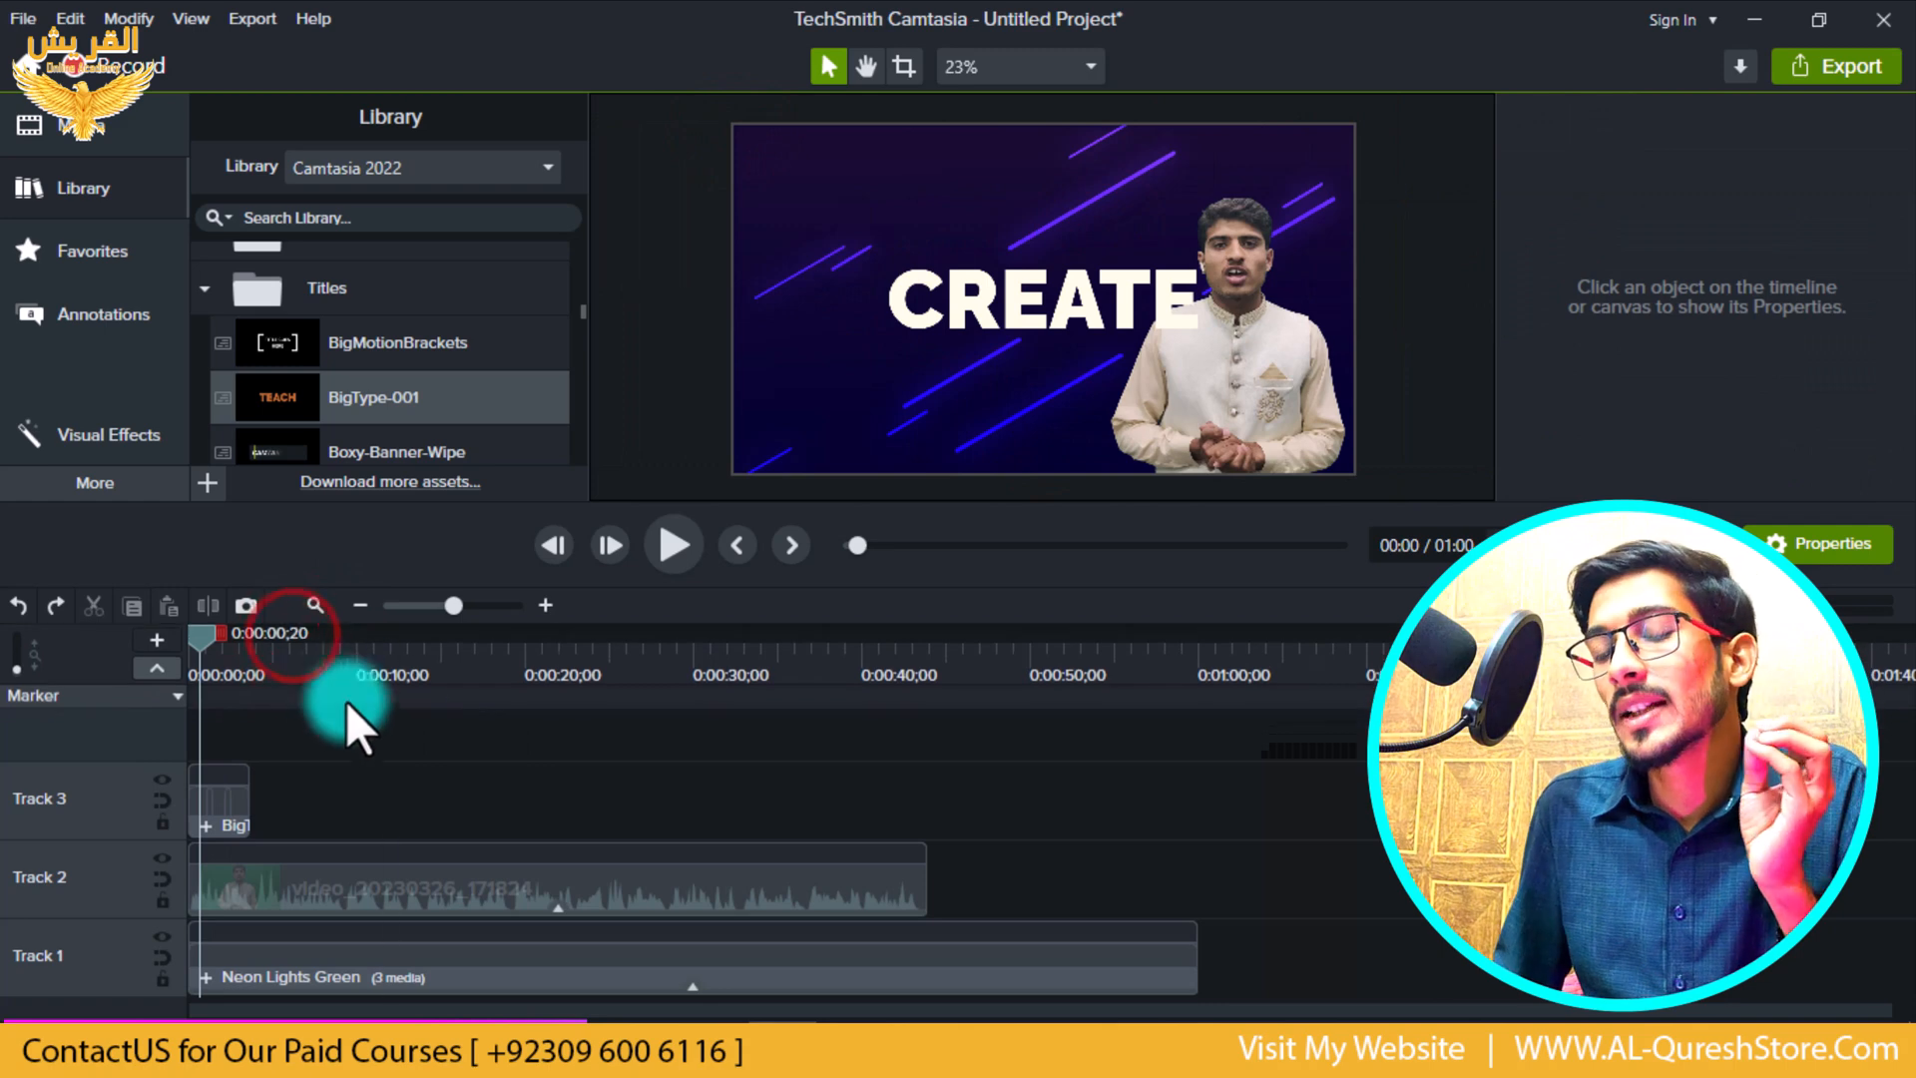
- Set the Title-1 text of the BigType-001 clip on Track 3 to Subscribe
left_click(204, 806)
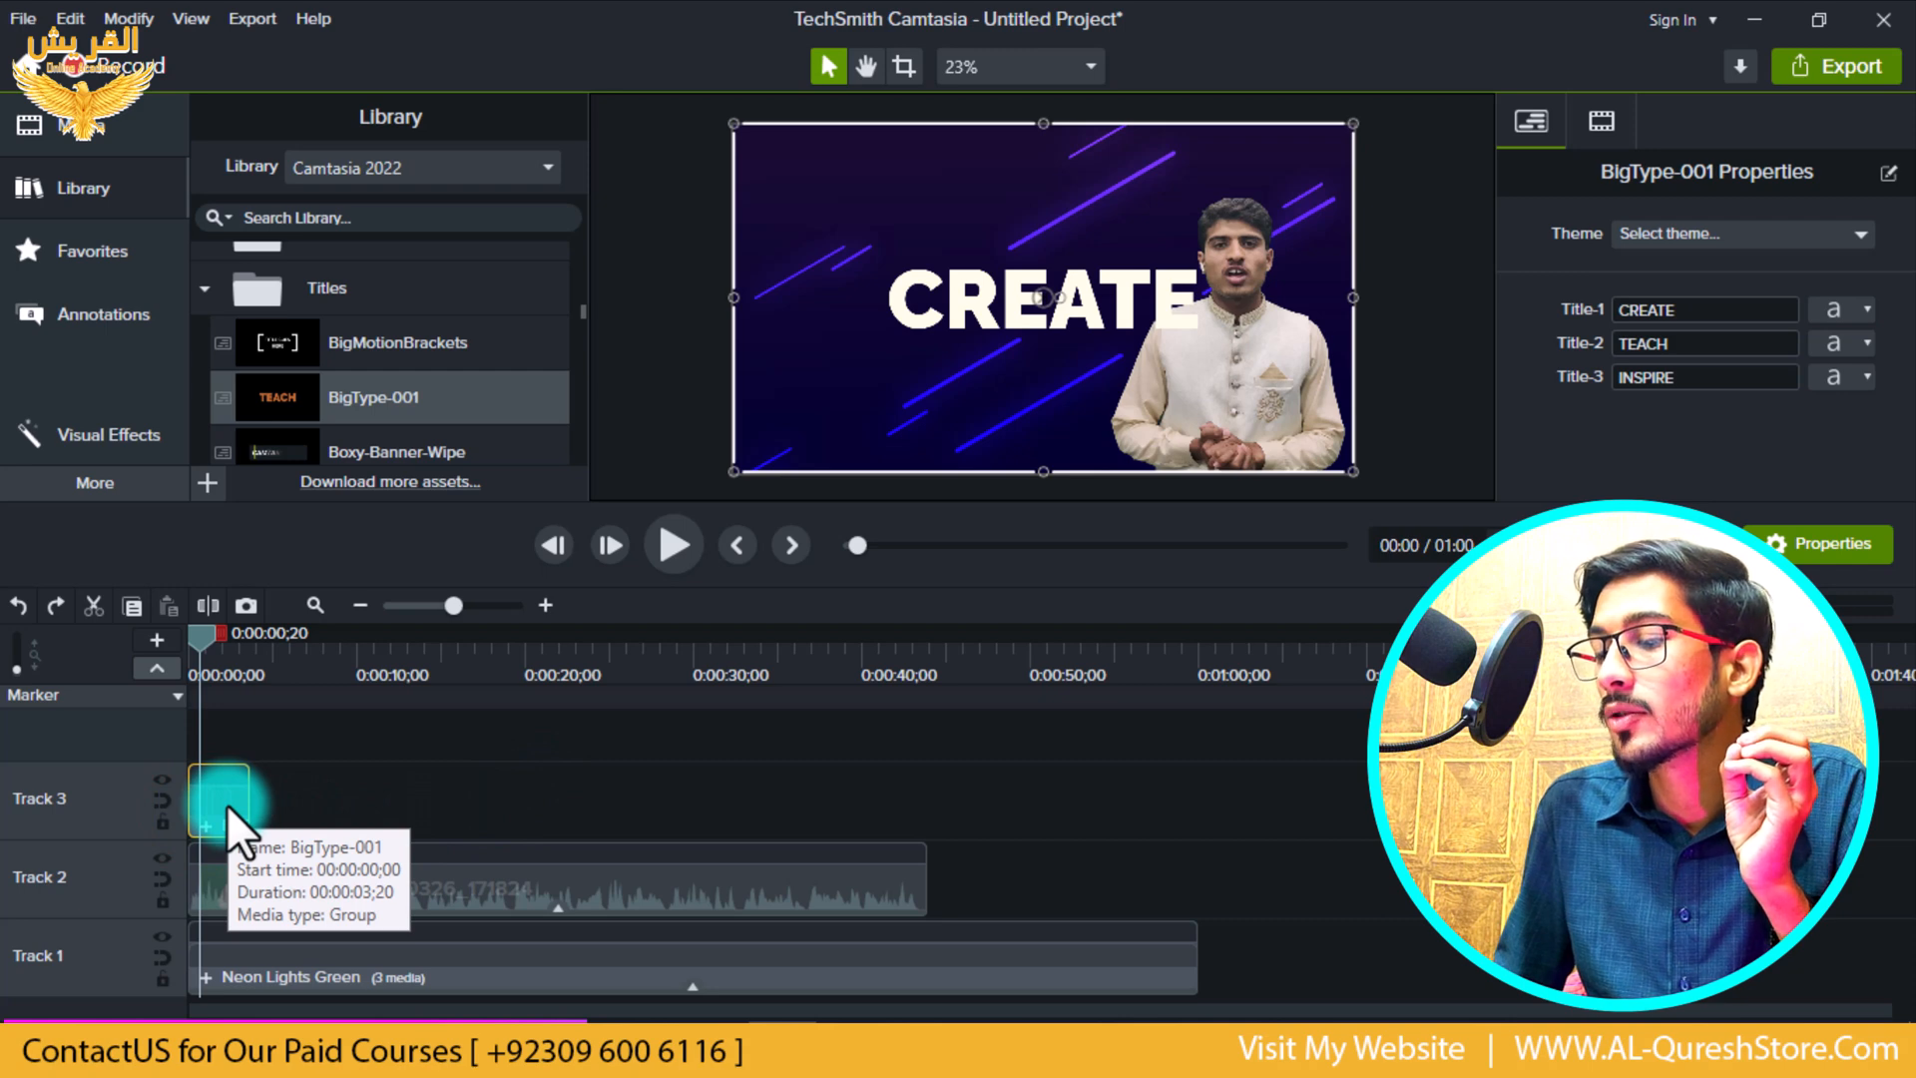
double_click(1697, 311)
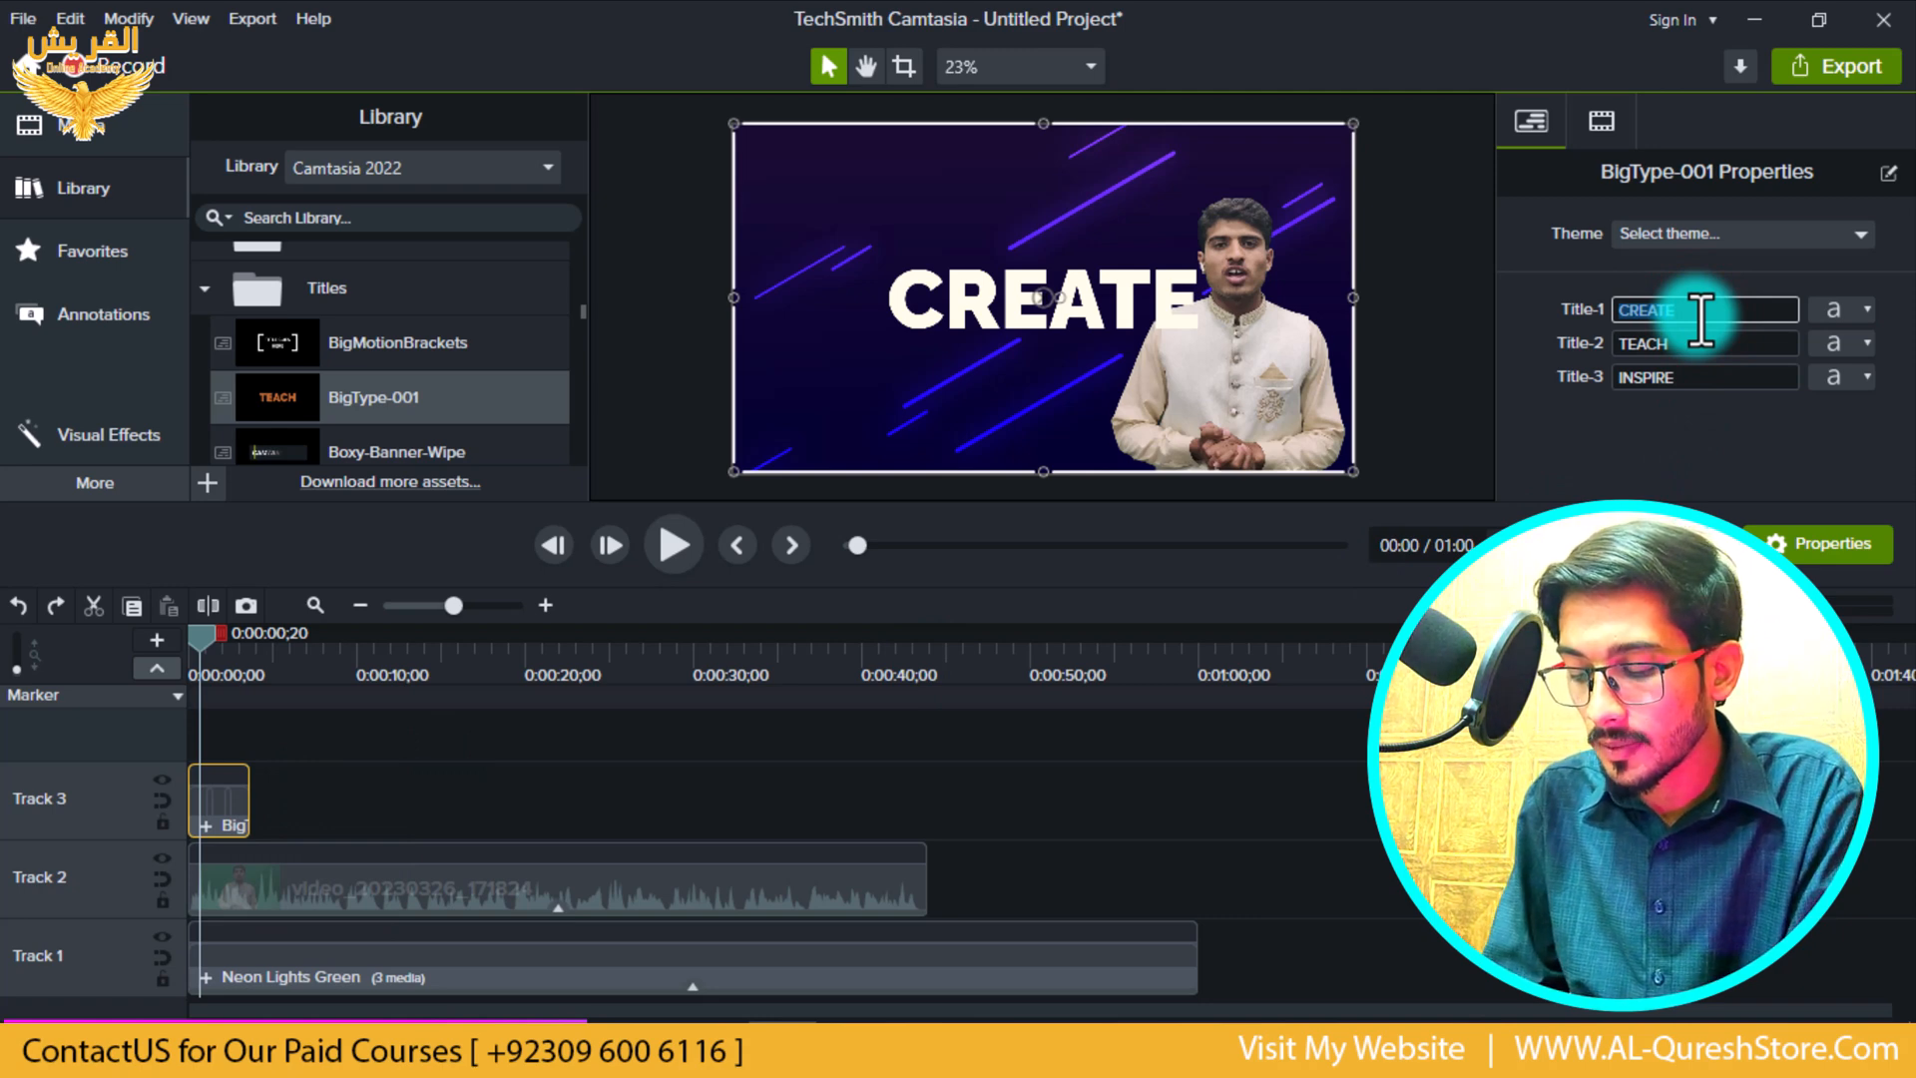
type("Subscribe")
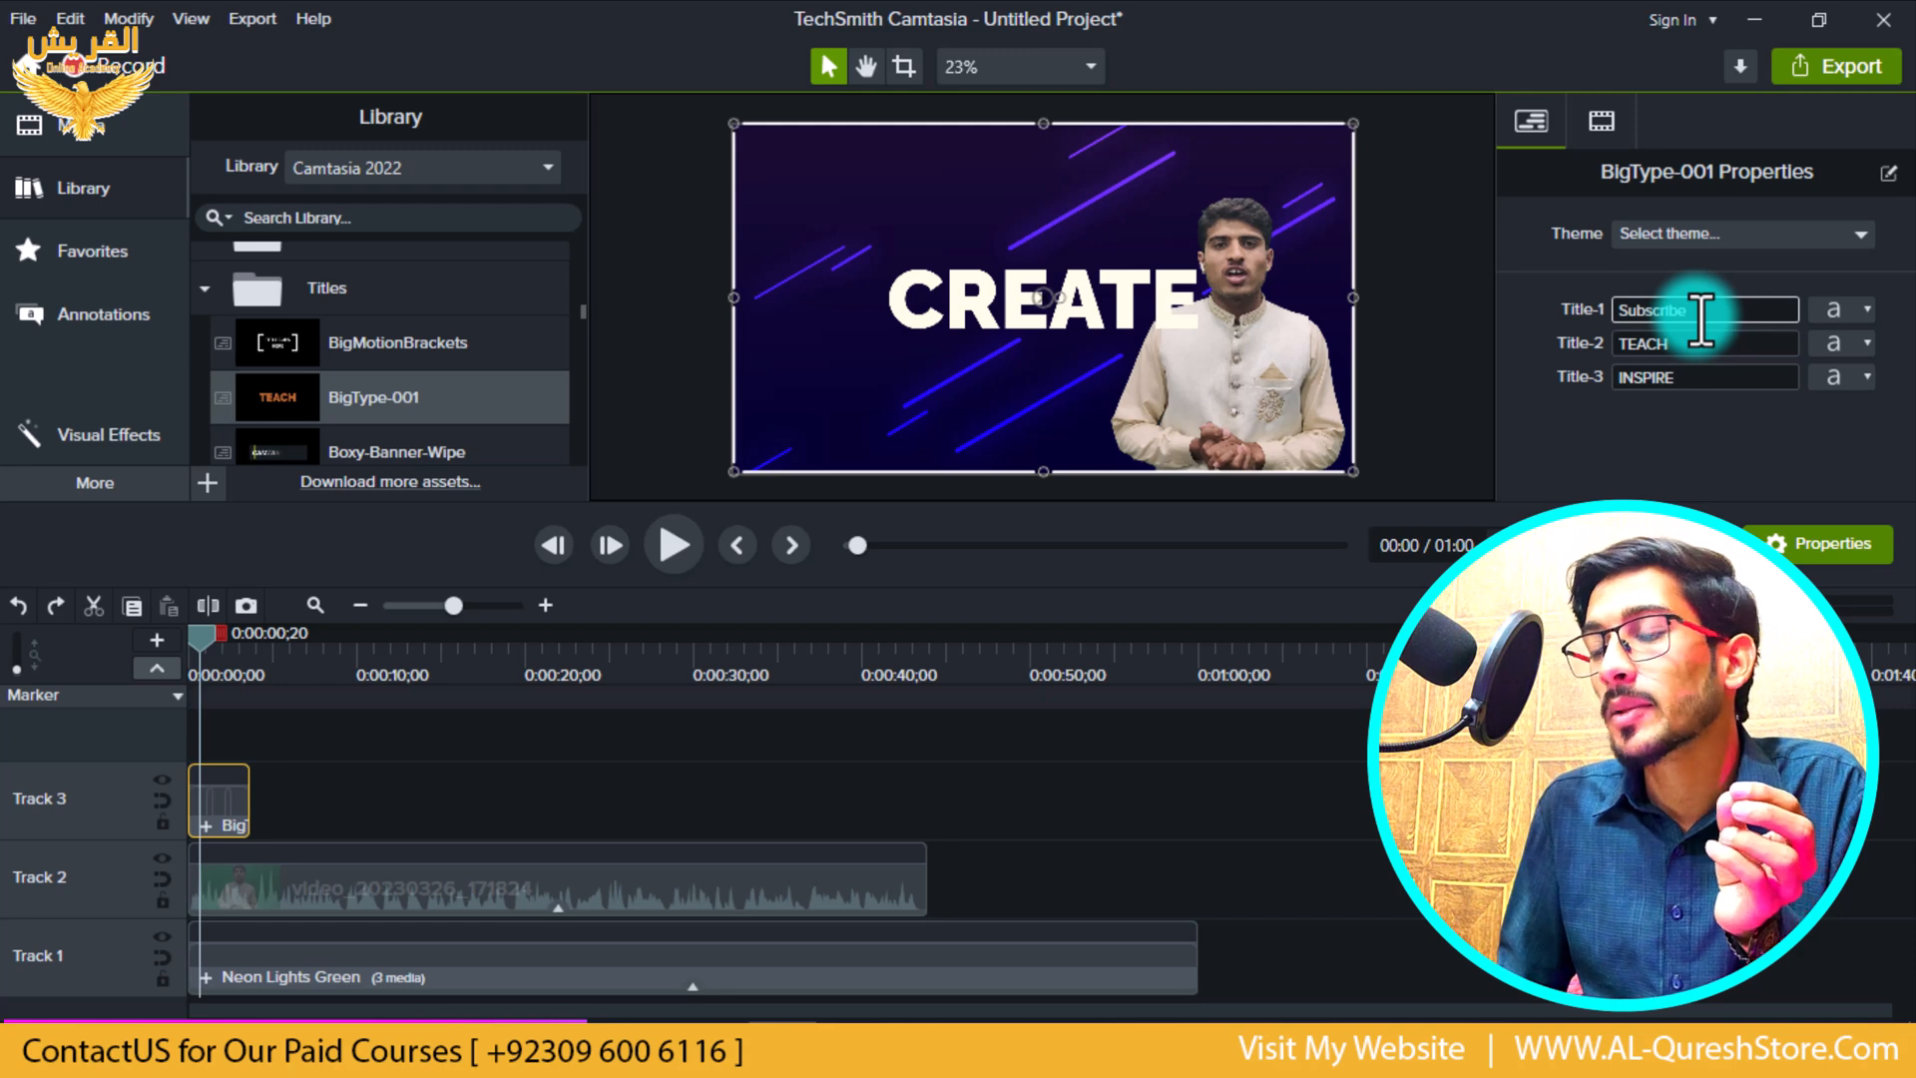
left_click(1645, 351)
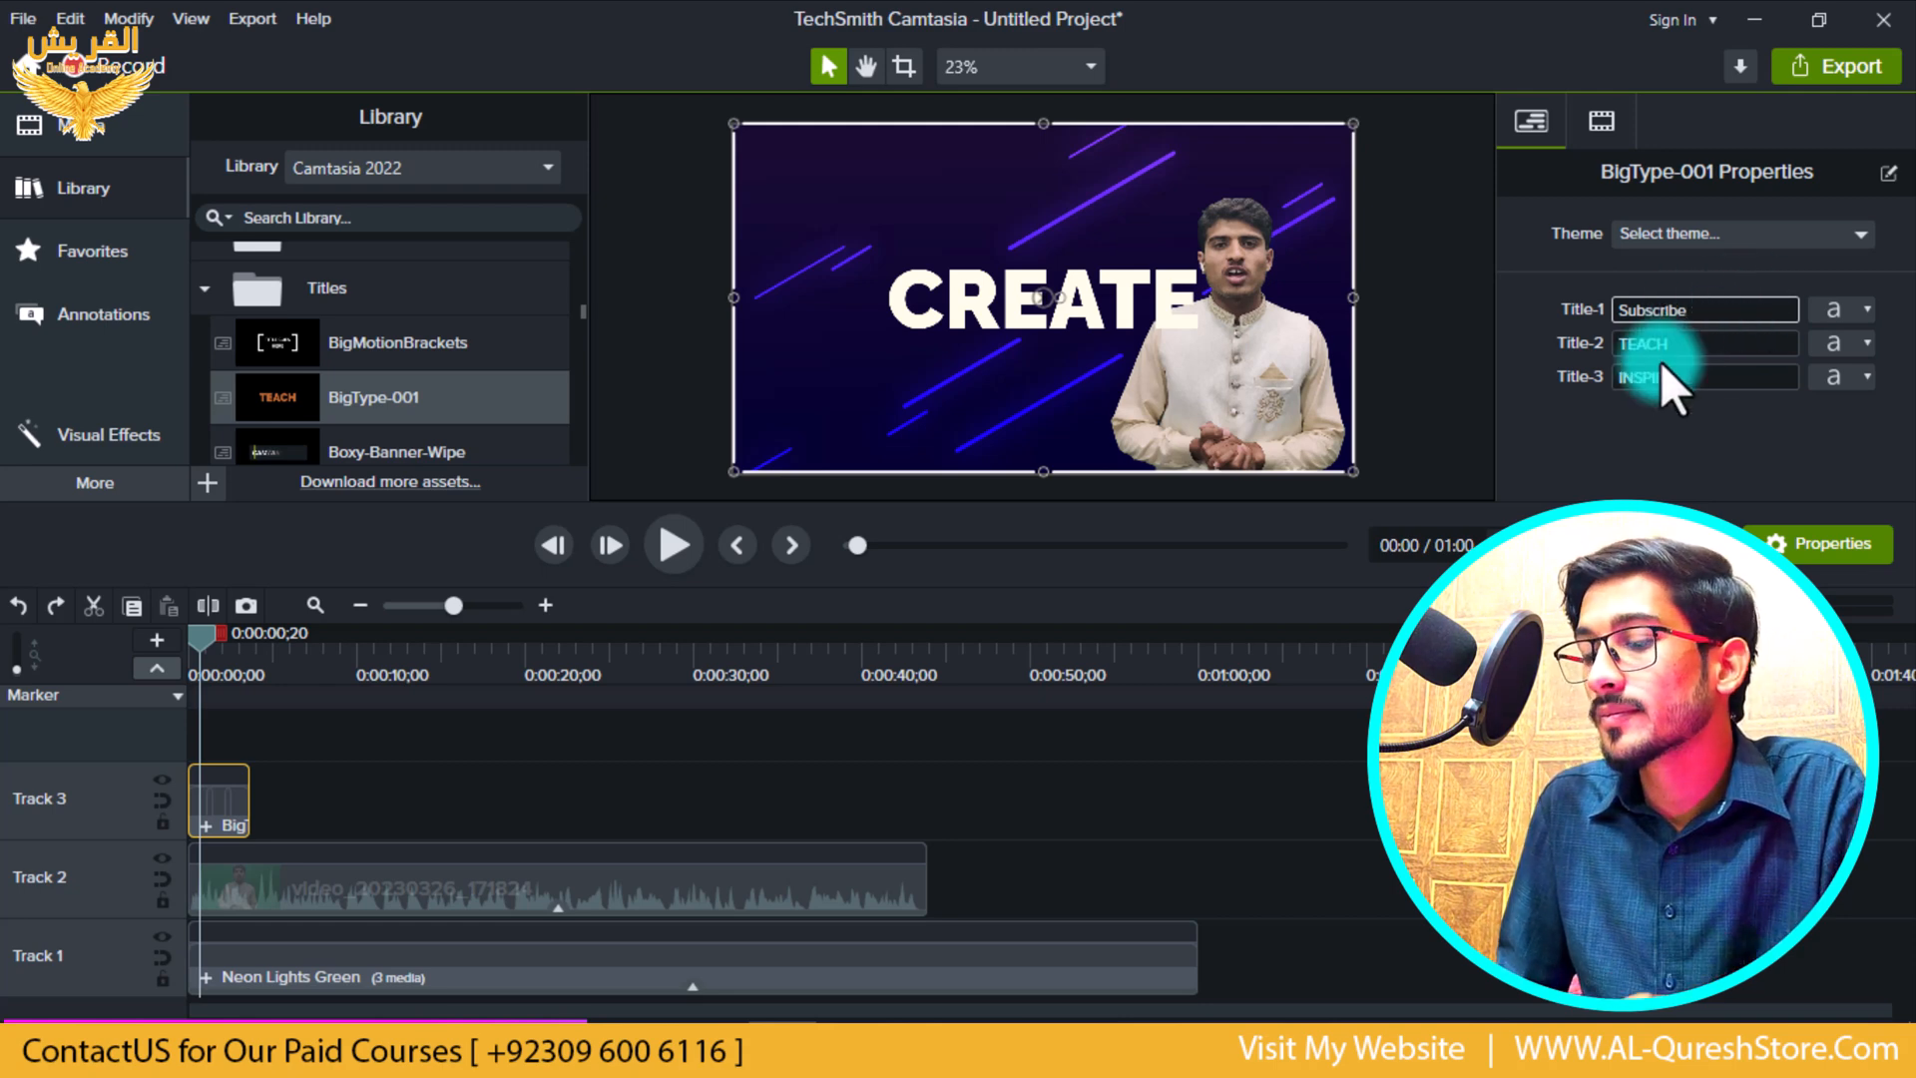
left_click(1672, 346)
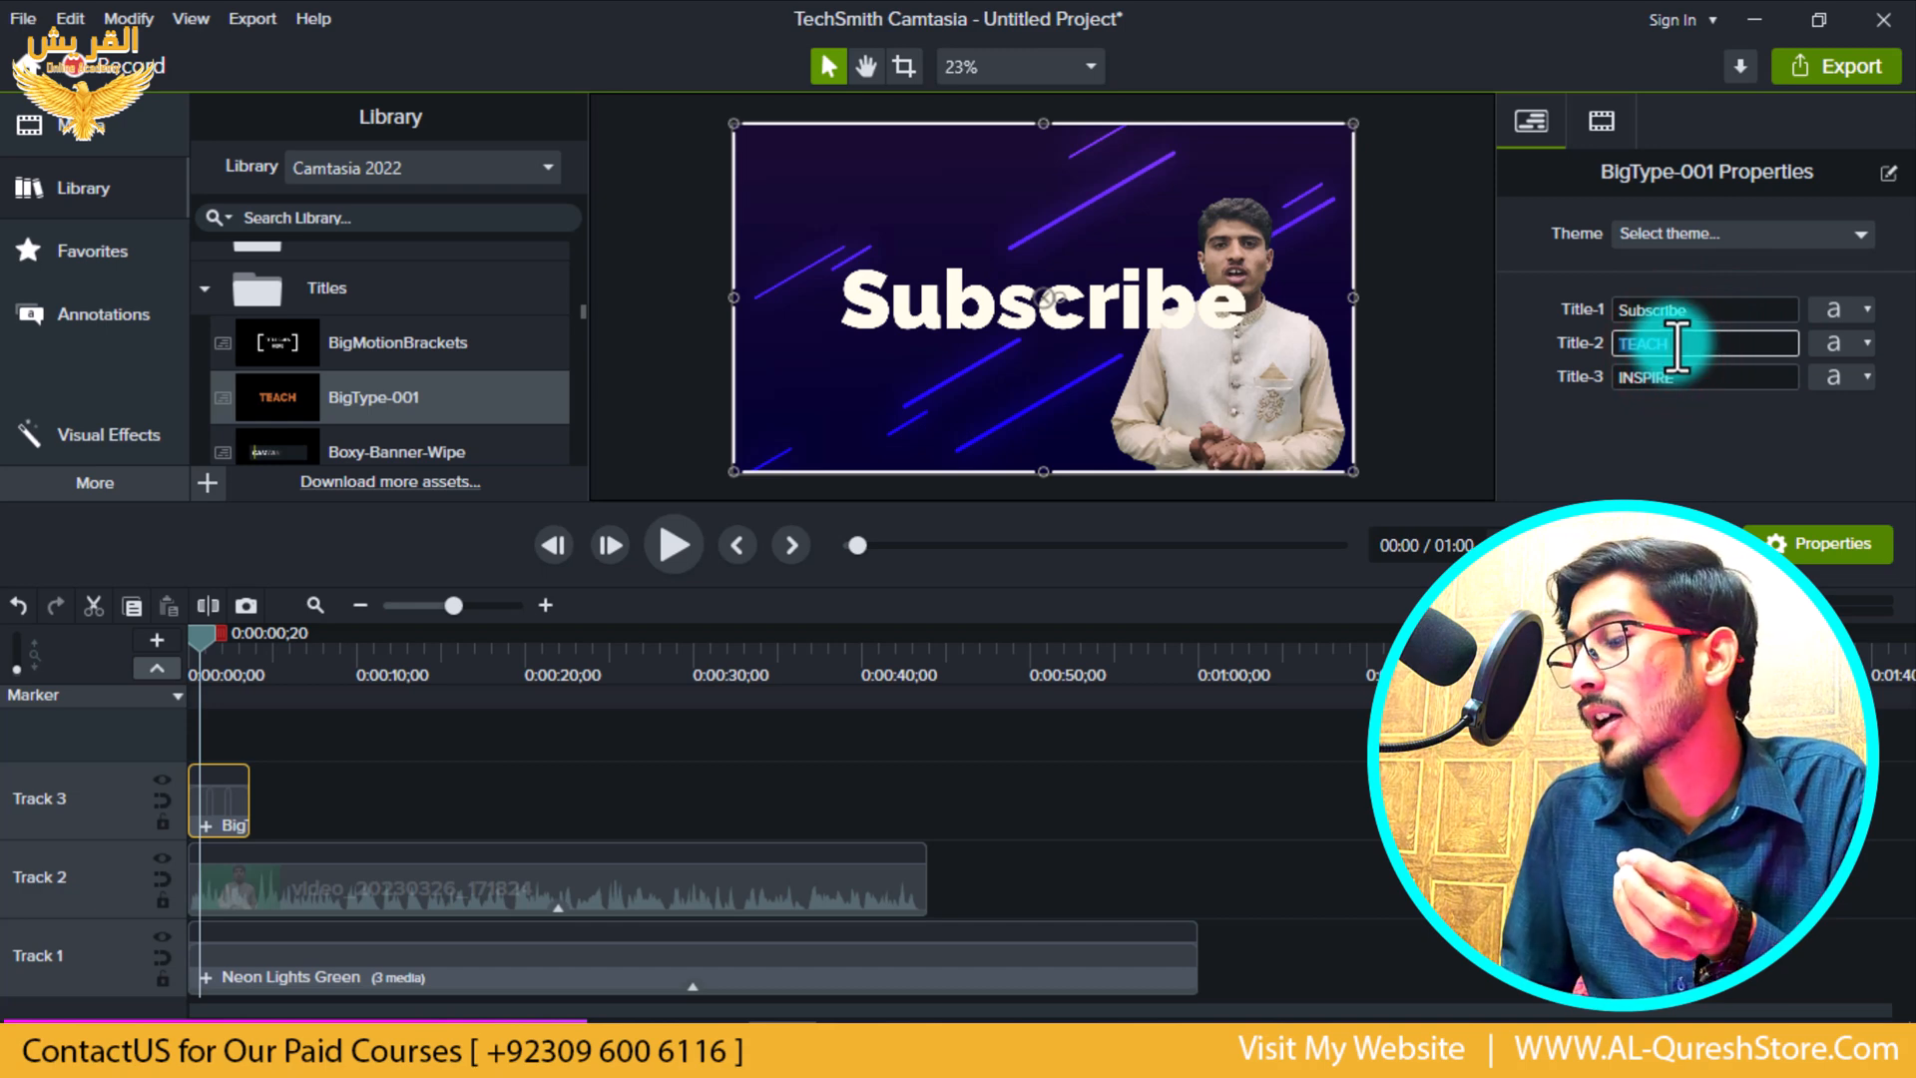
- Open the text formatting options for Title-1 of the BigType-001 clip
left_click(1758, 309)
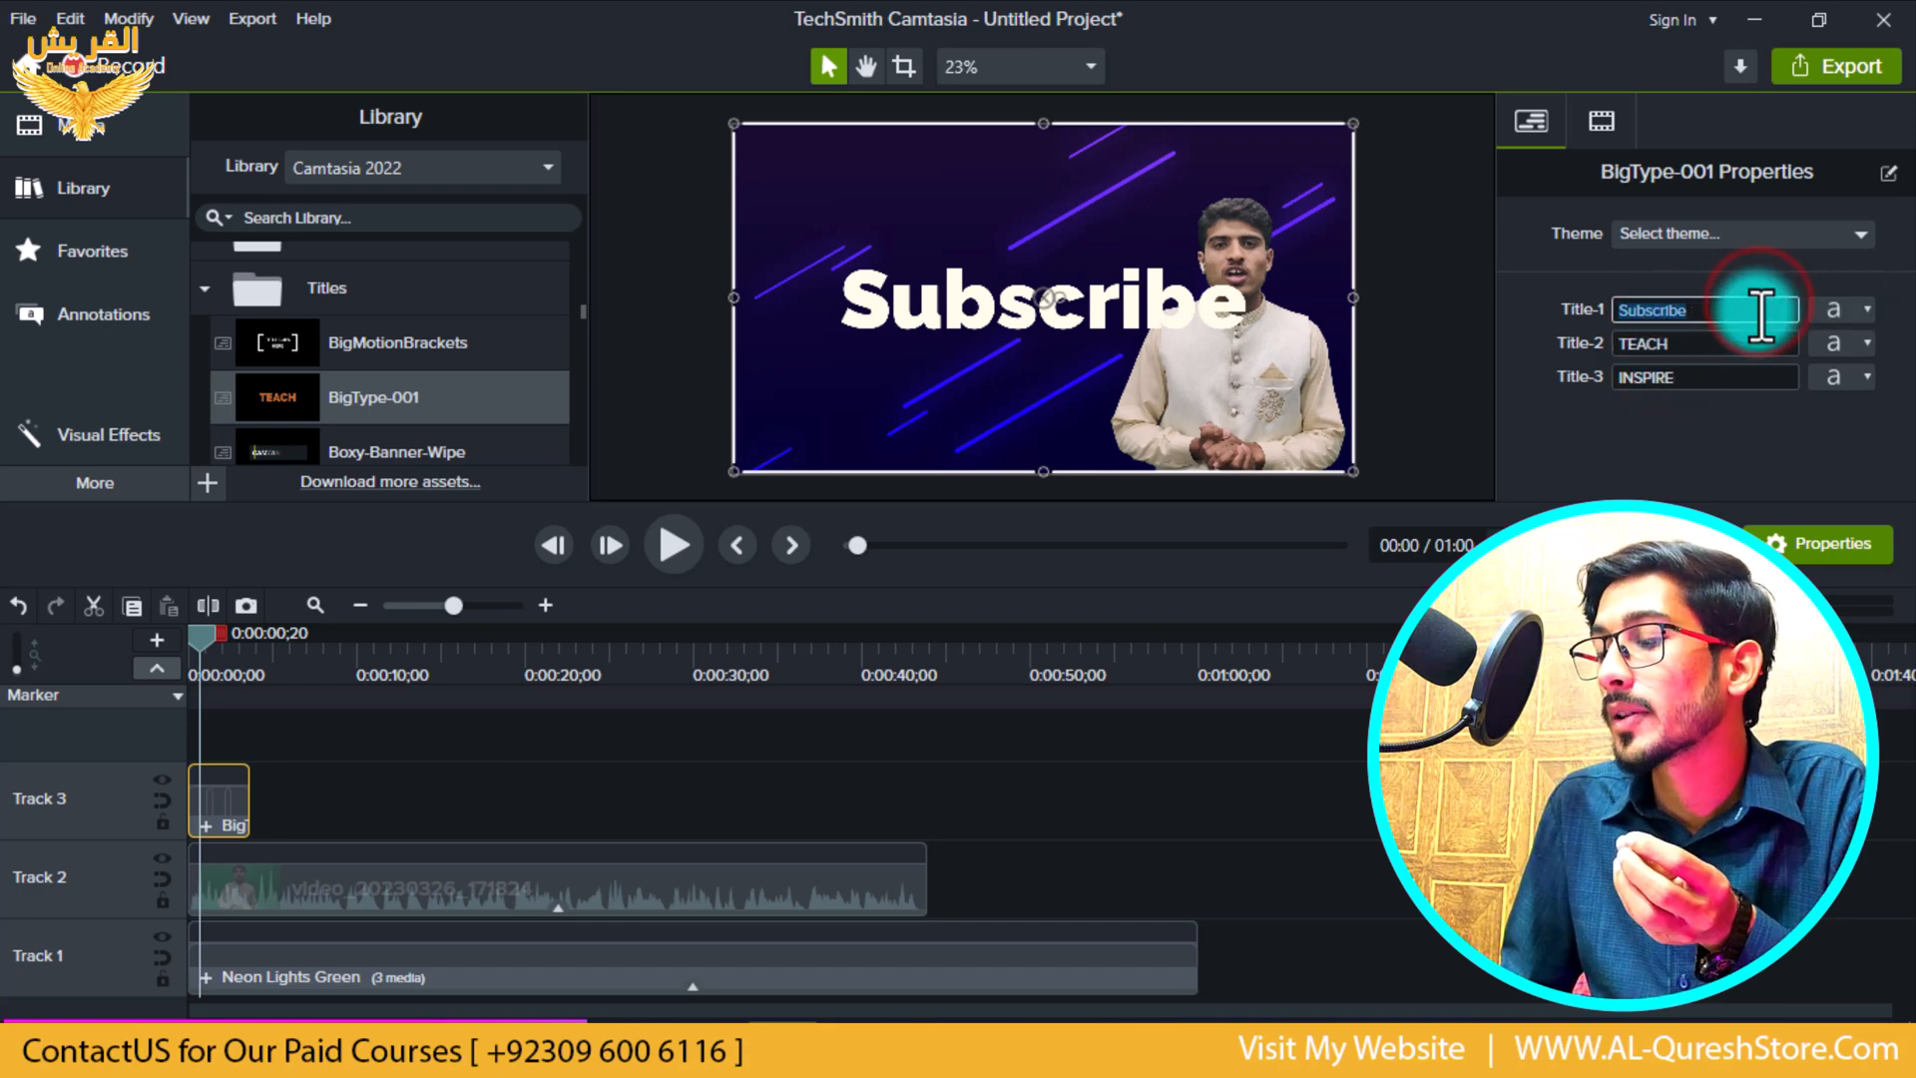
left_click(1859, 313)
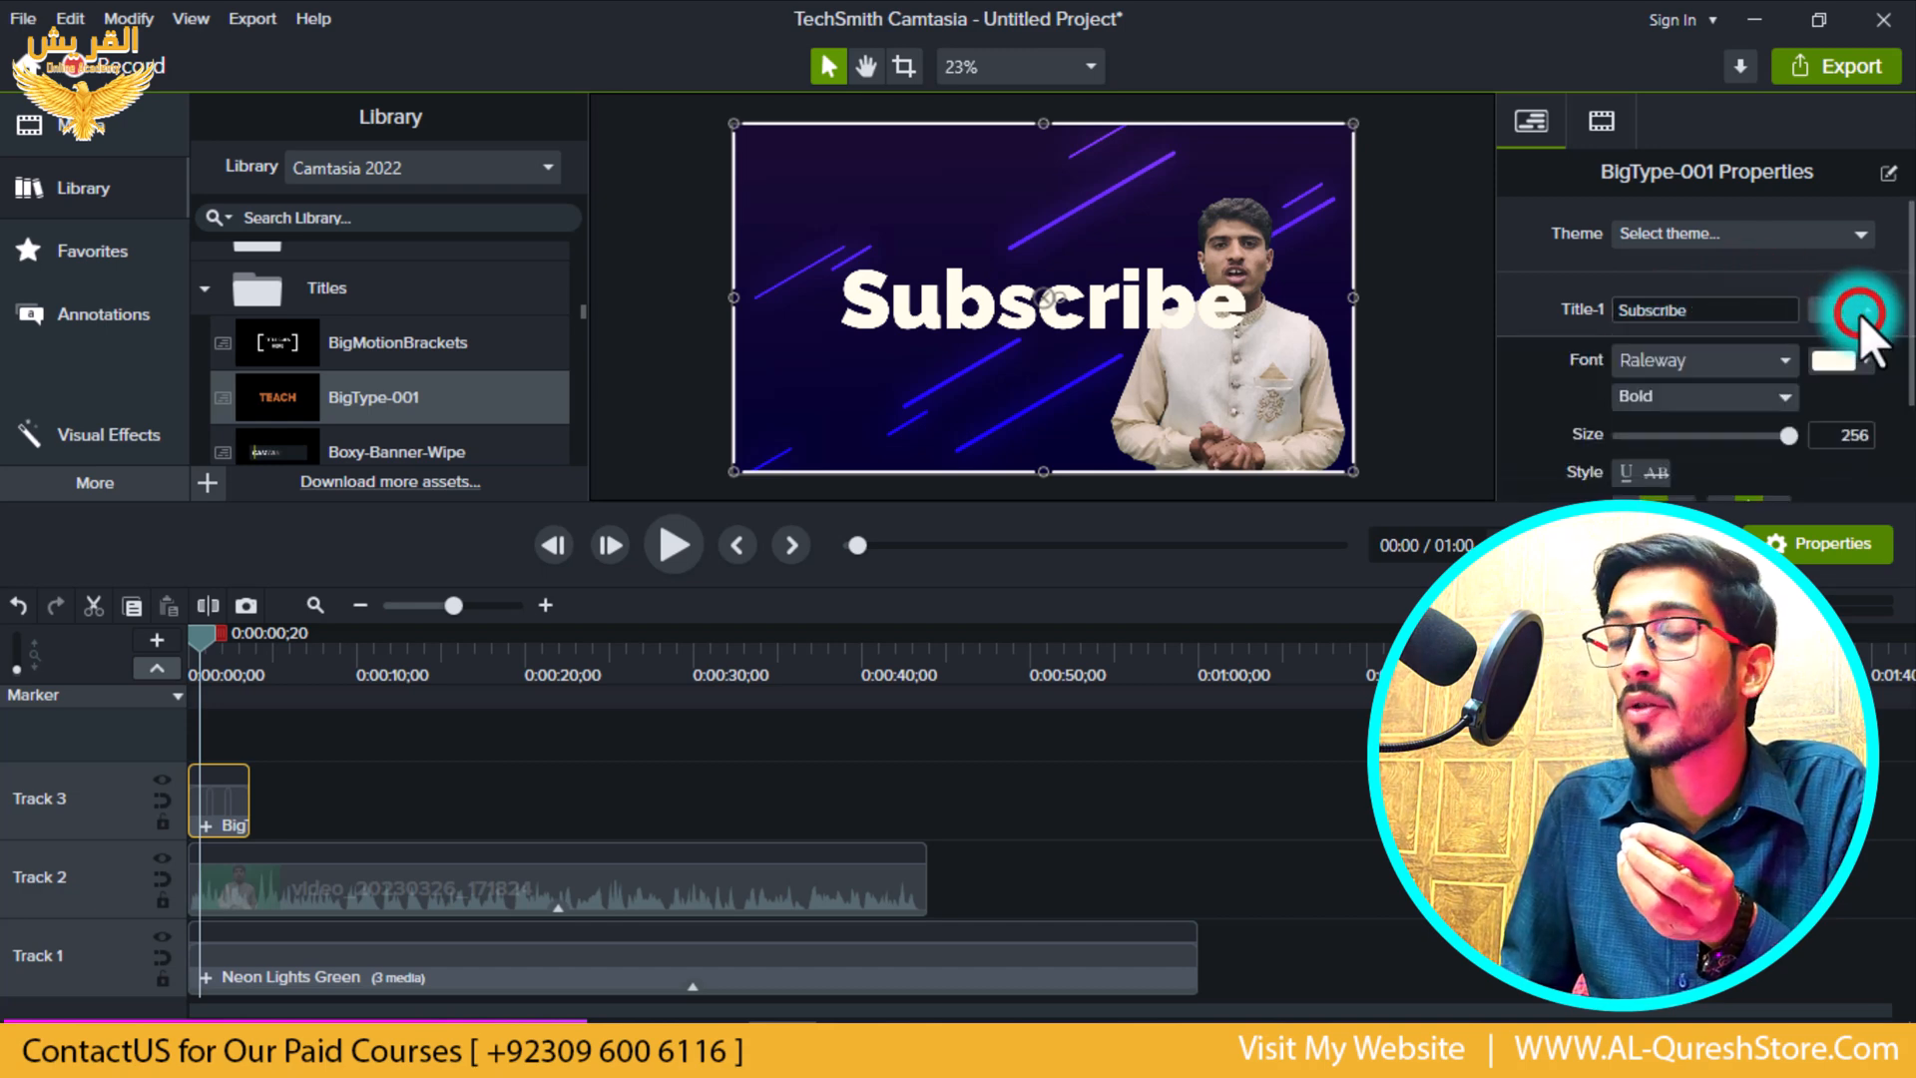